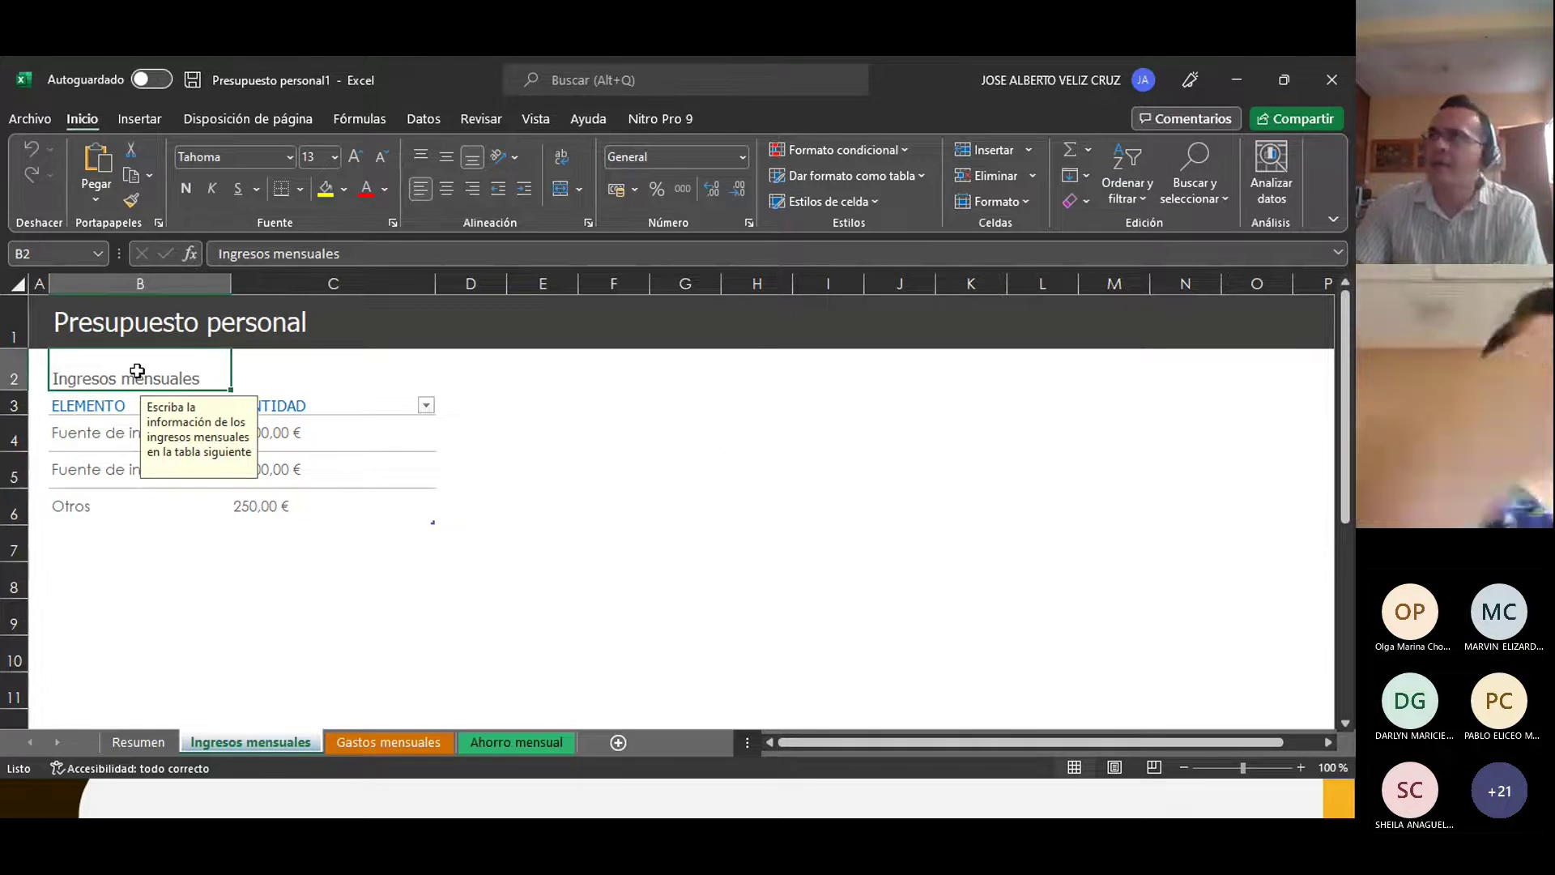
# Step: Select the first income source, then bring up the Gastos mensuales expenses sheet
pyautogui.click(187, 598)
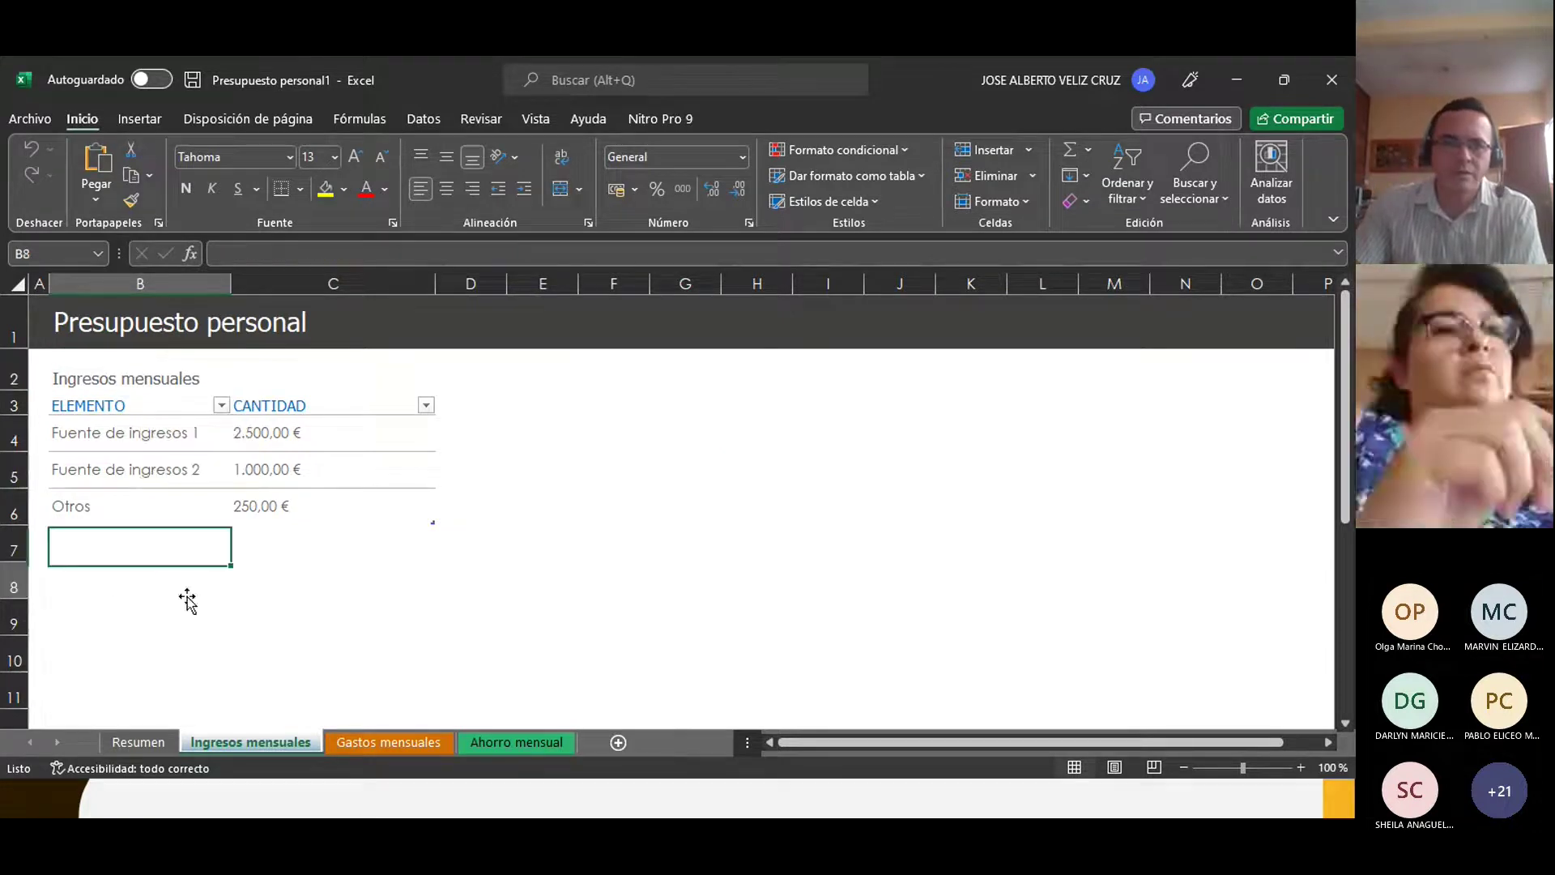
pyautogui.click(104, 430)
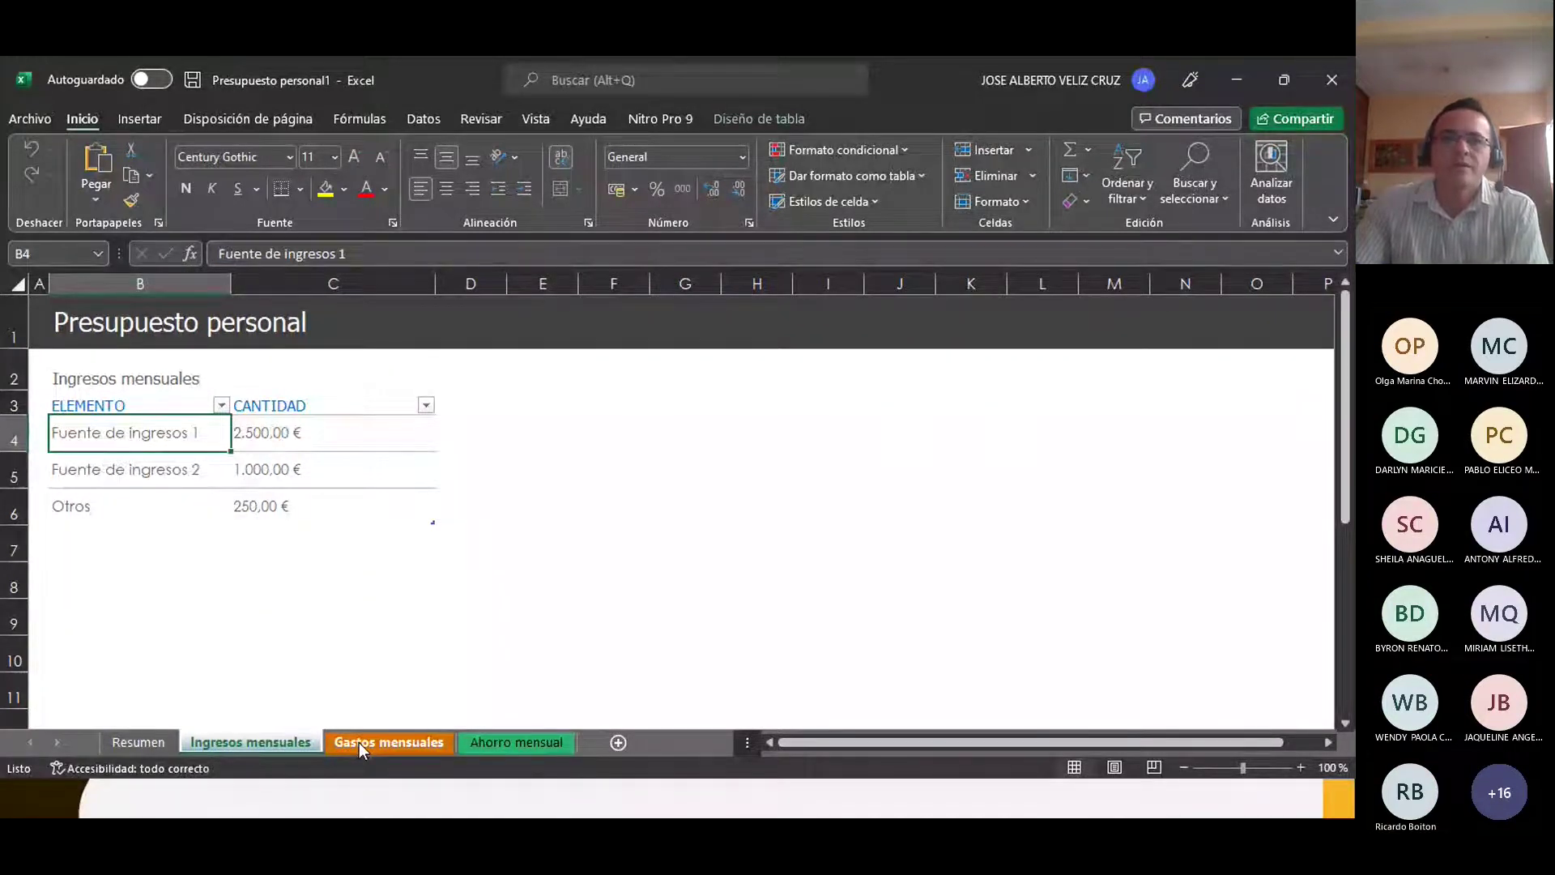
pyautogui.click(358, 742)
pyautogui.click(261, 741)
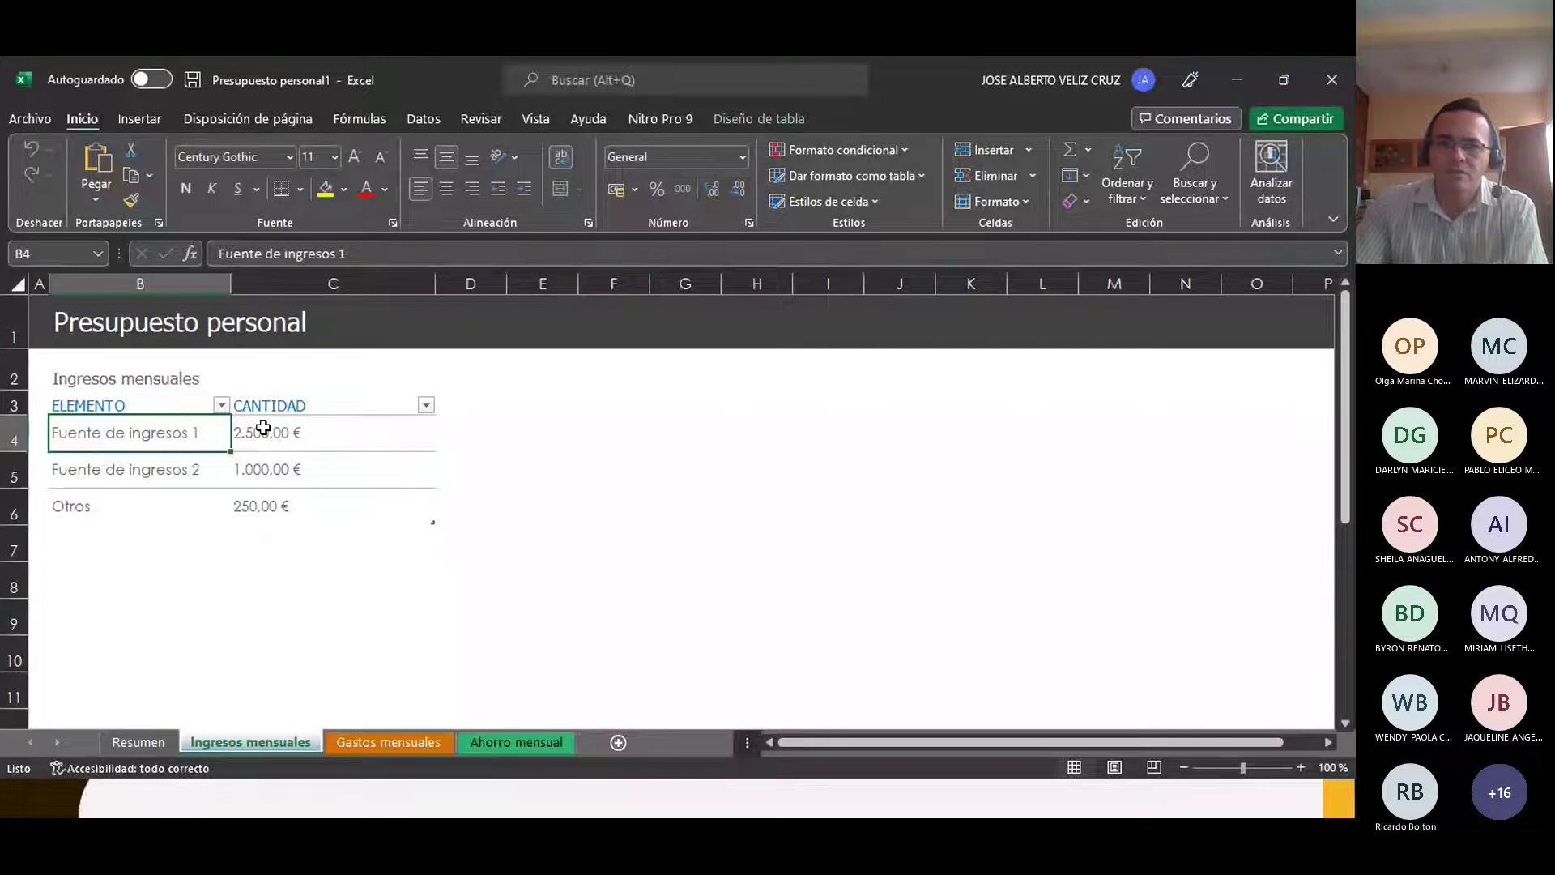
pyautogui.click(358, 742)
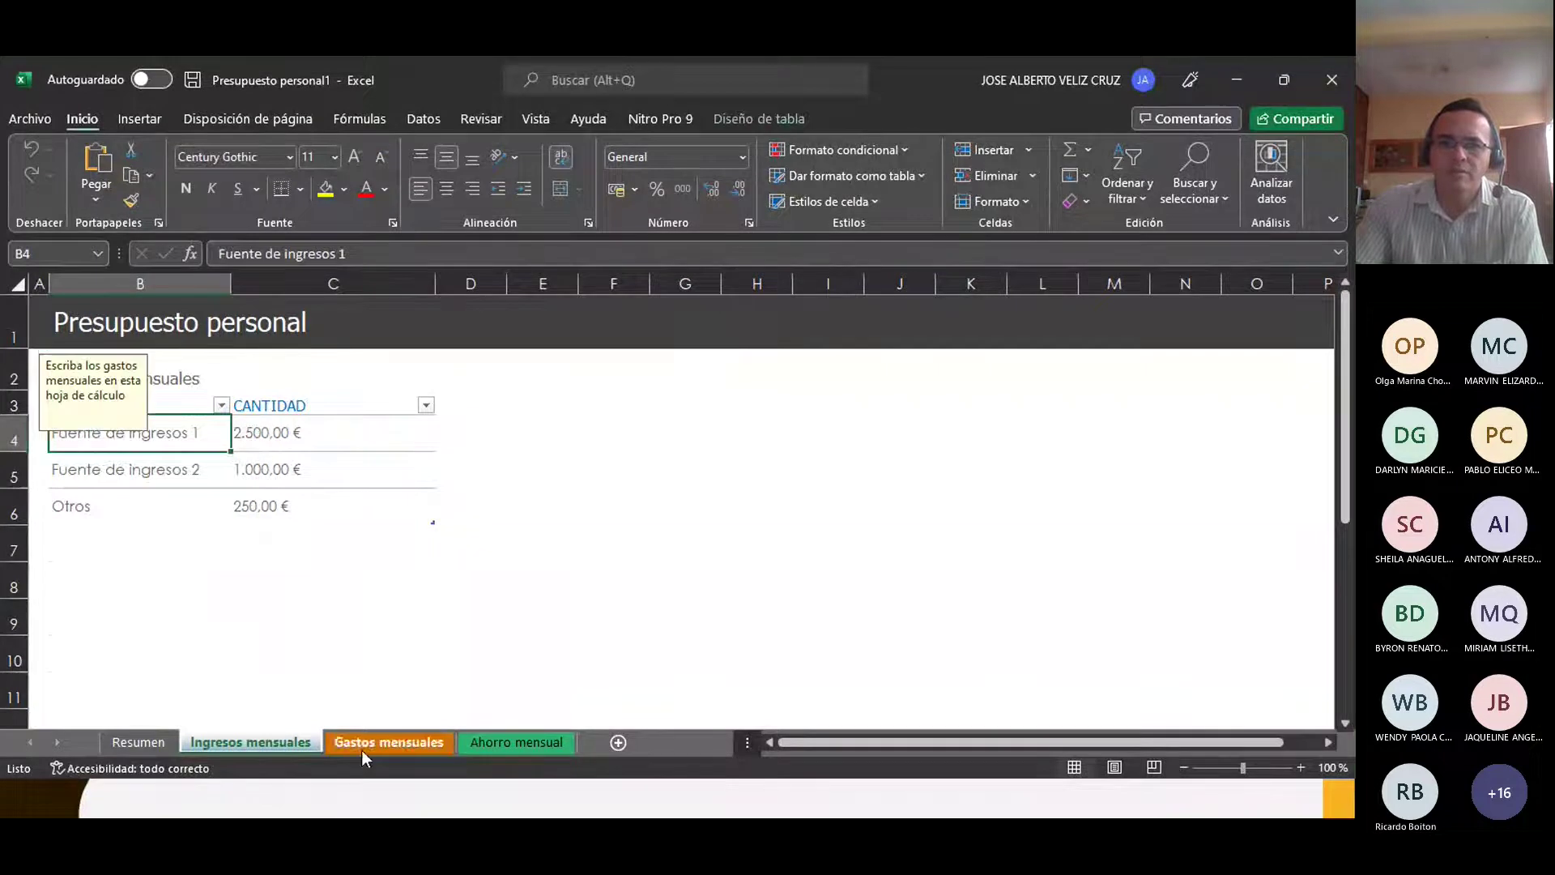
# Step: Check the Ahorro mensual and Resumen sheets and C4's SUMA total, then return to Ingresos mensuales
pyautogui.click(514, 744)
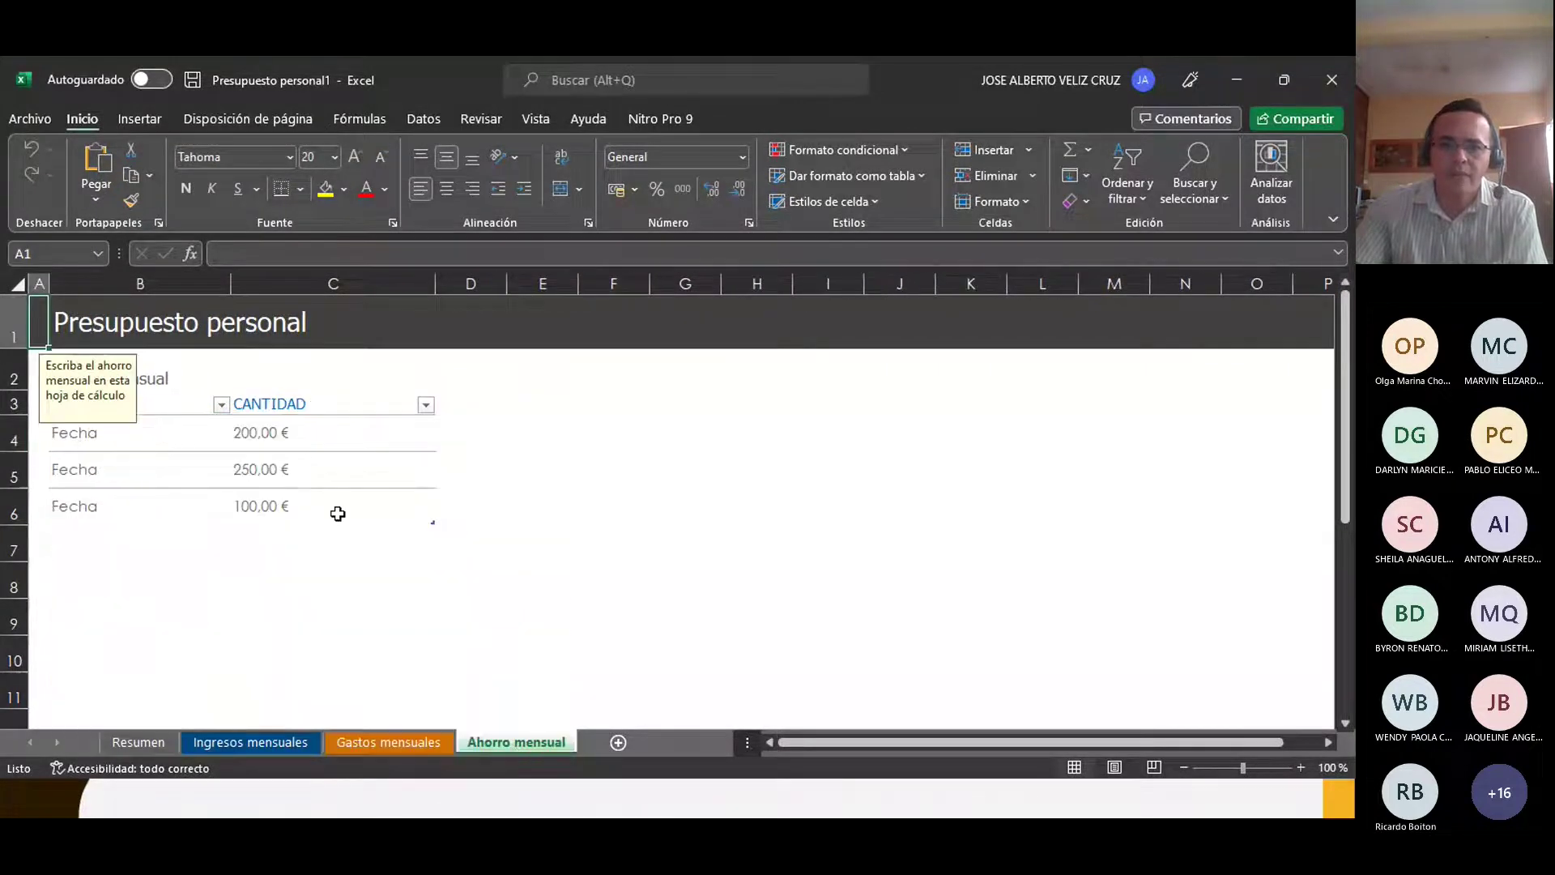
pyautogui.click(139, 741)
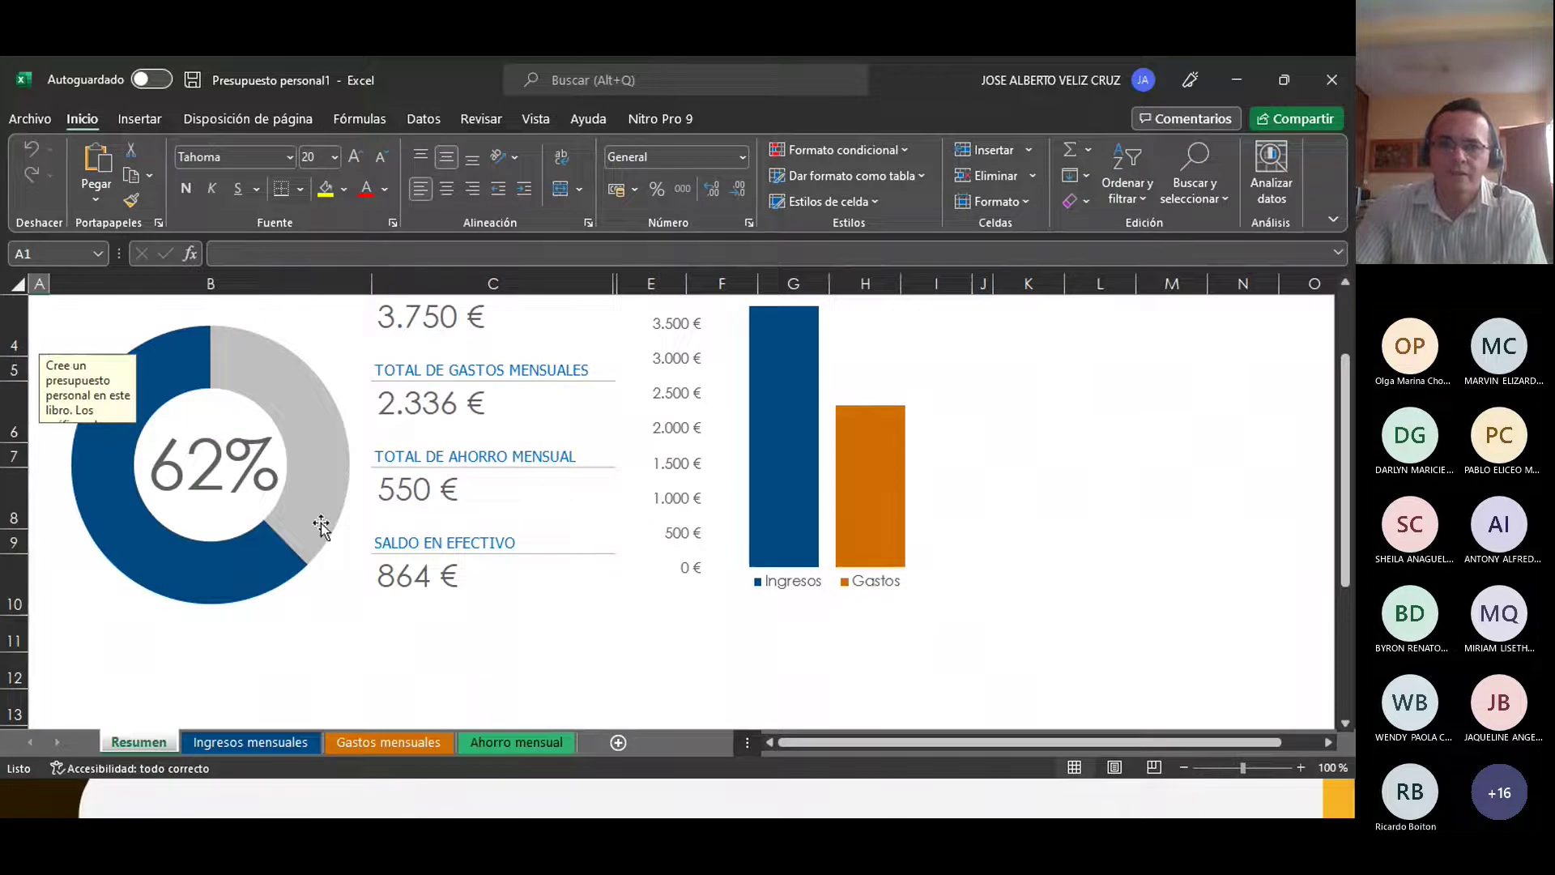
pyautogui.scroll(1, 320, 526)
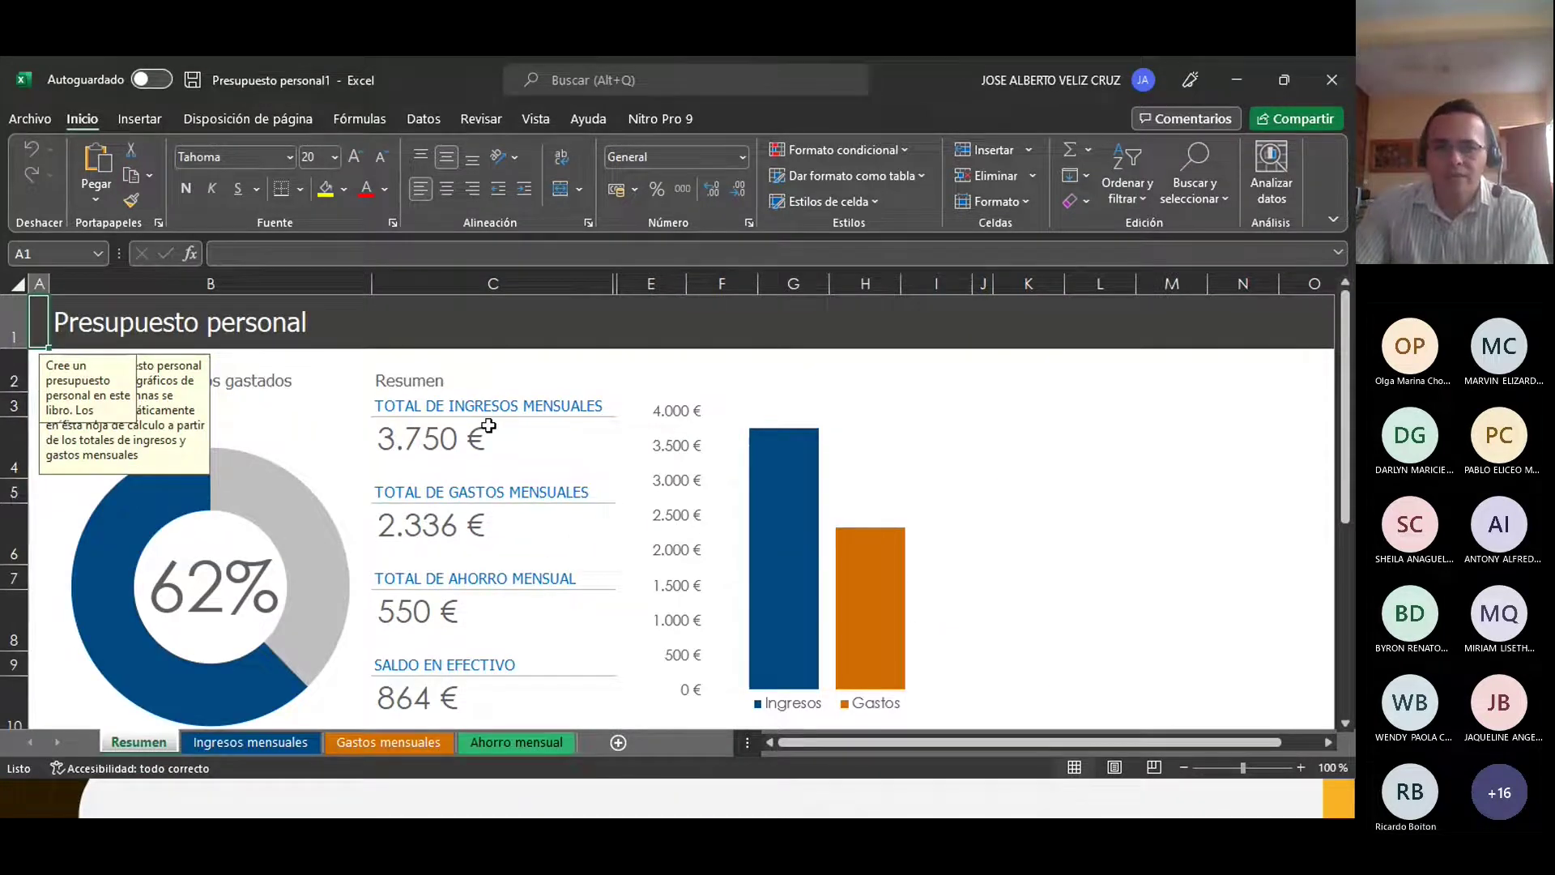
pyautogui.click(451, 436)
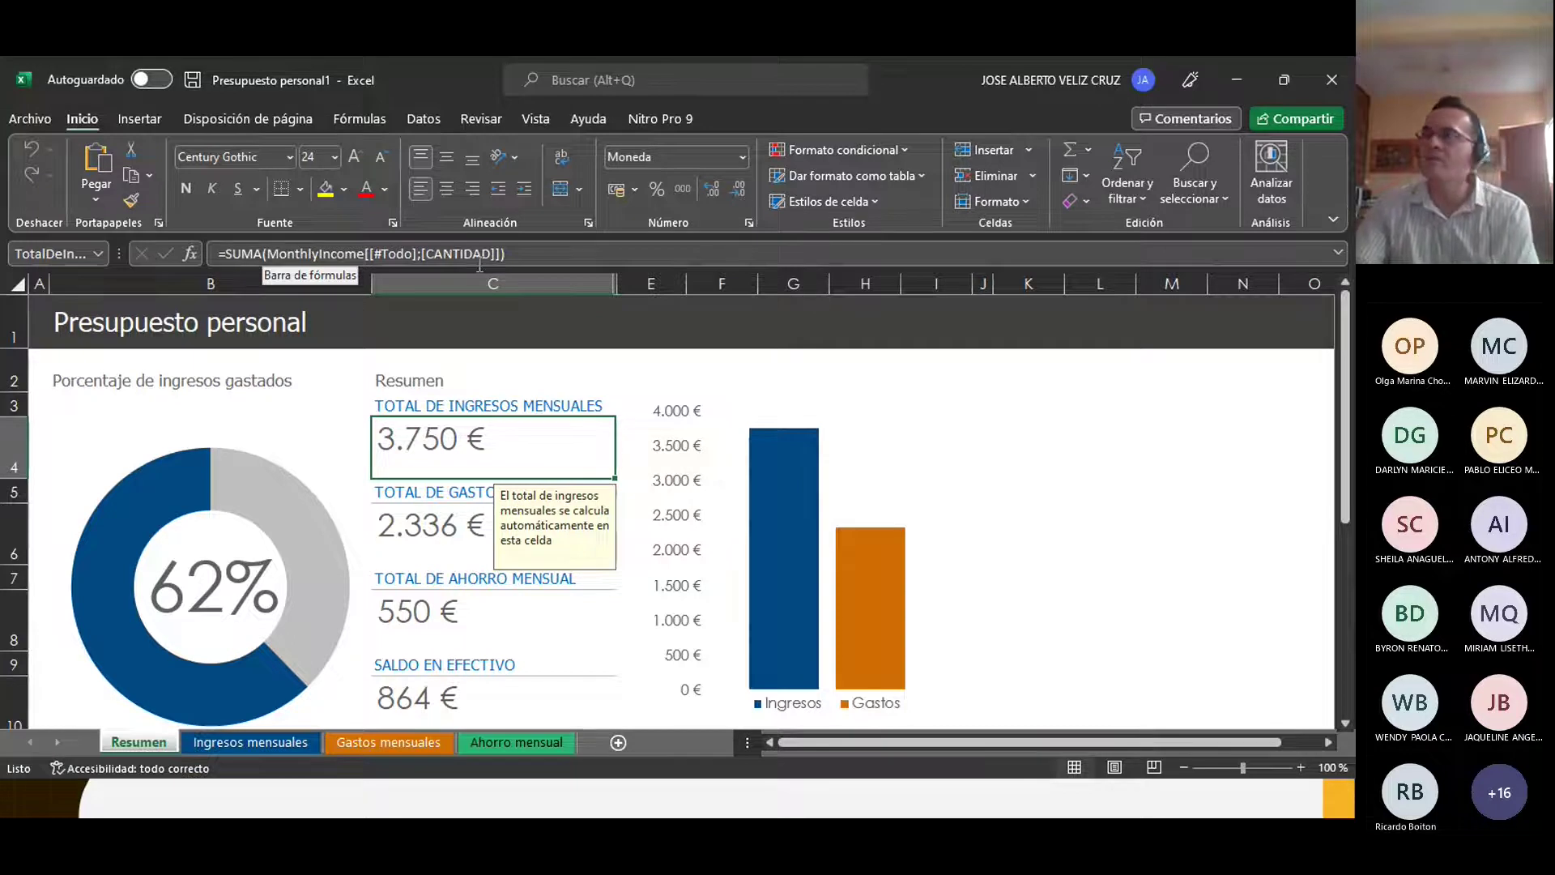
pyautogui.click(269, 740)
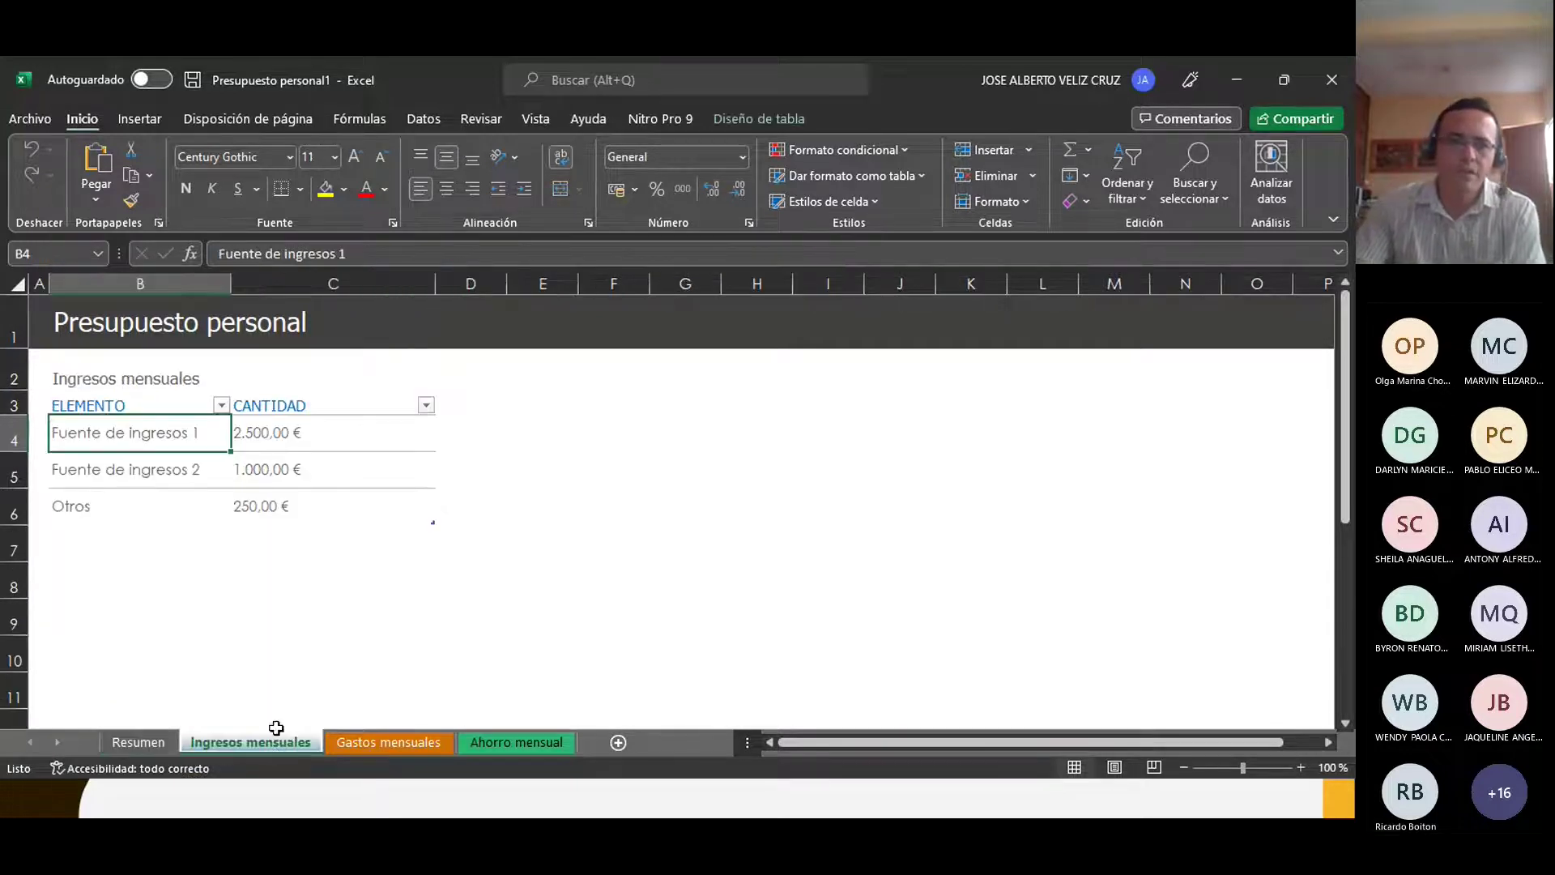
pyautogui.click(288, 511)
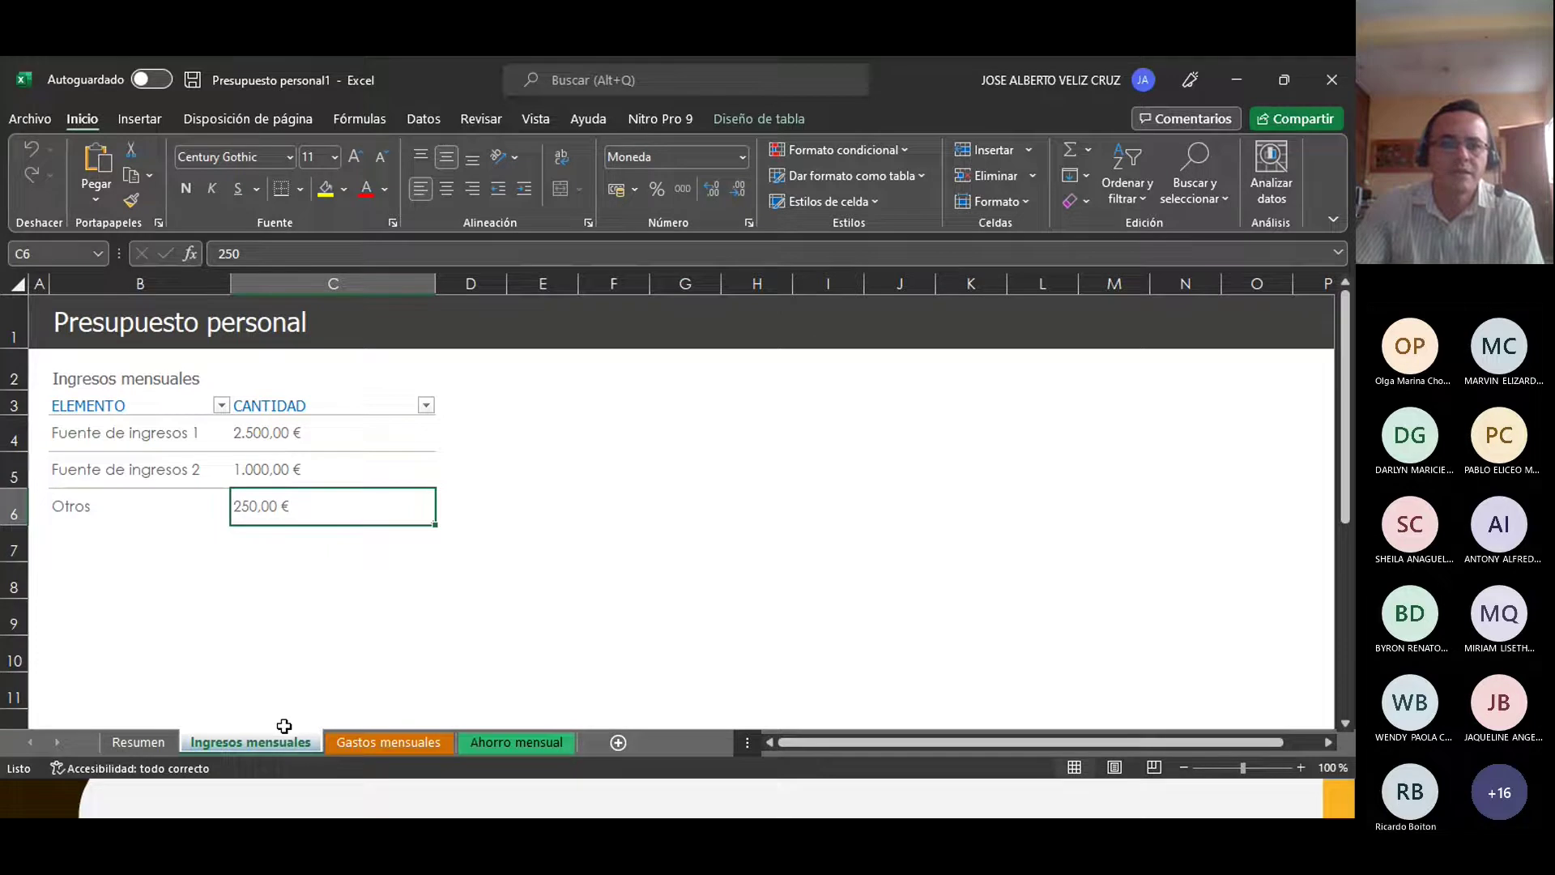
pyautogui.click(141, 744)
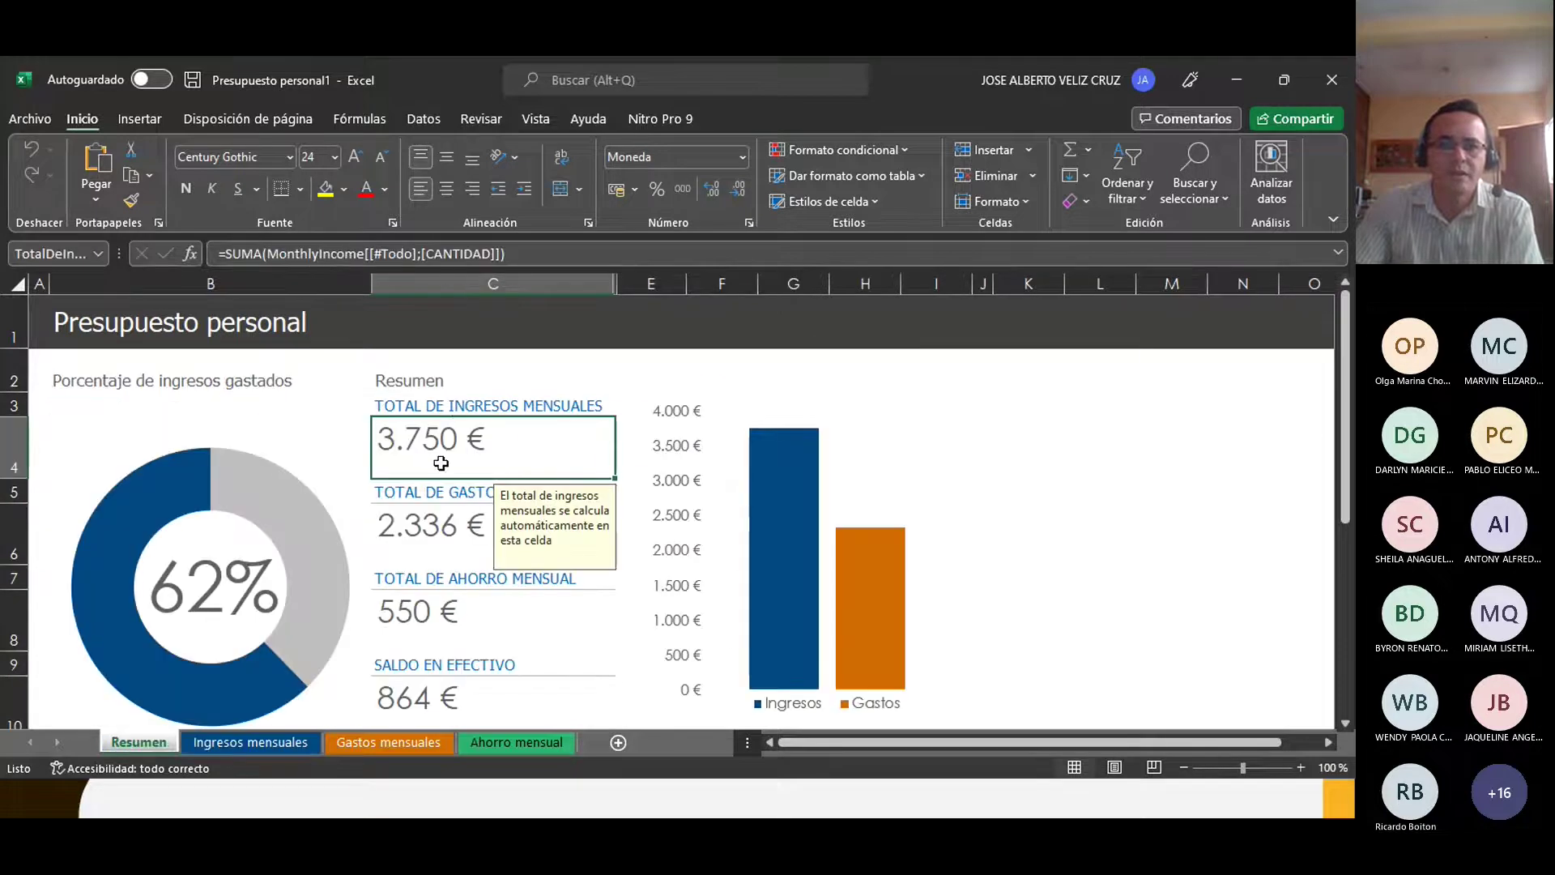
pyautogui.click(263, 745)
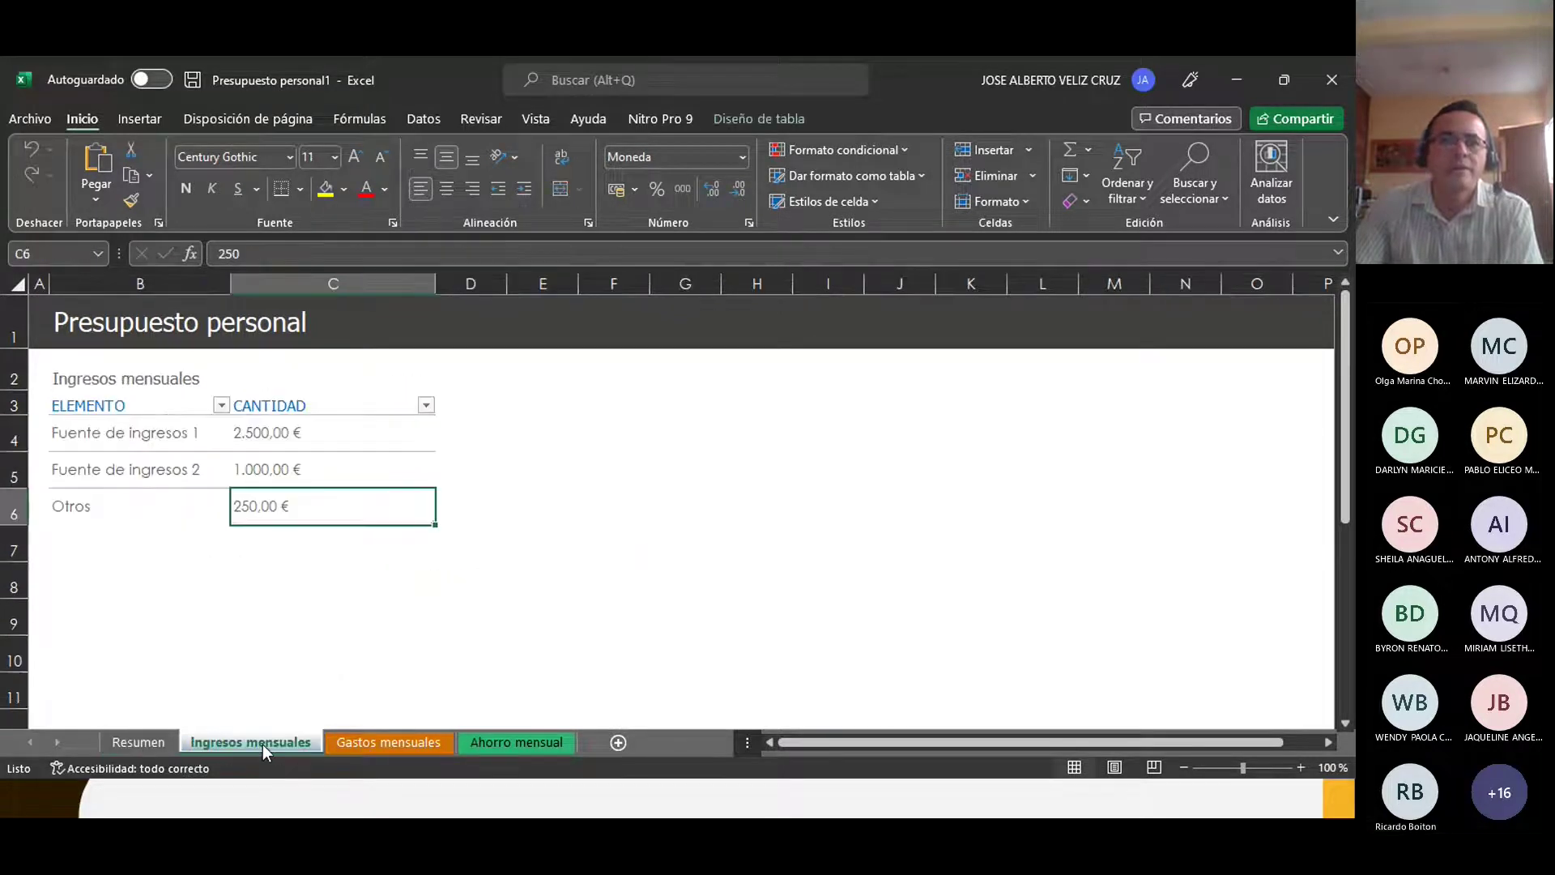
pyautogui.click(250, 431)
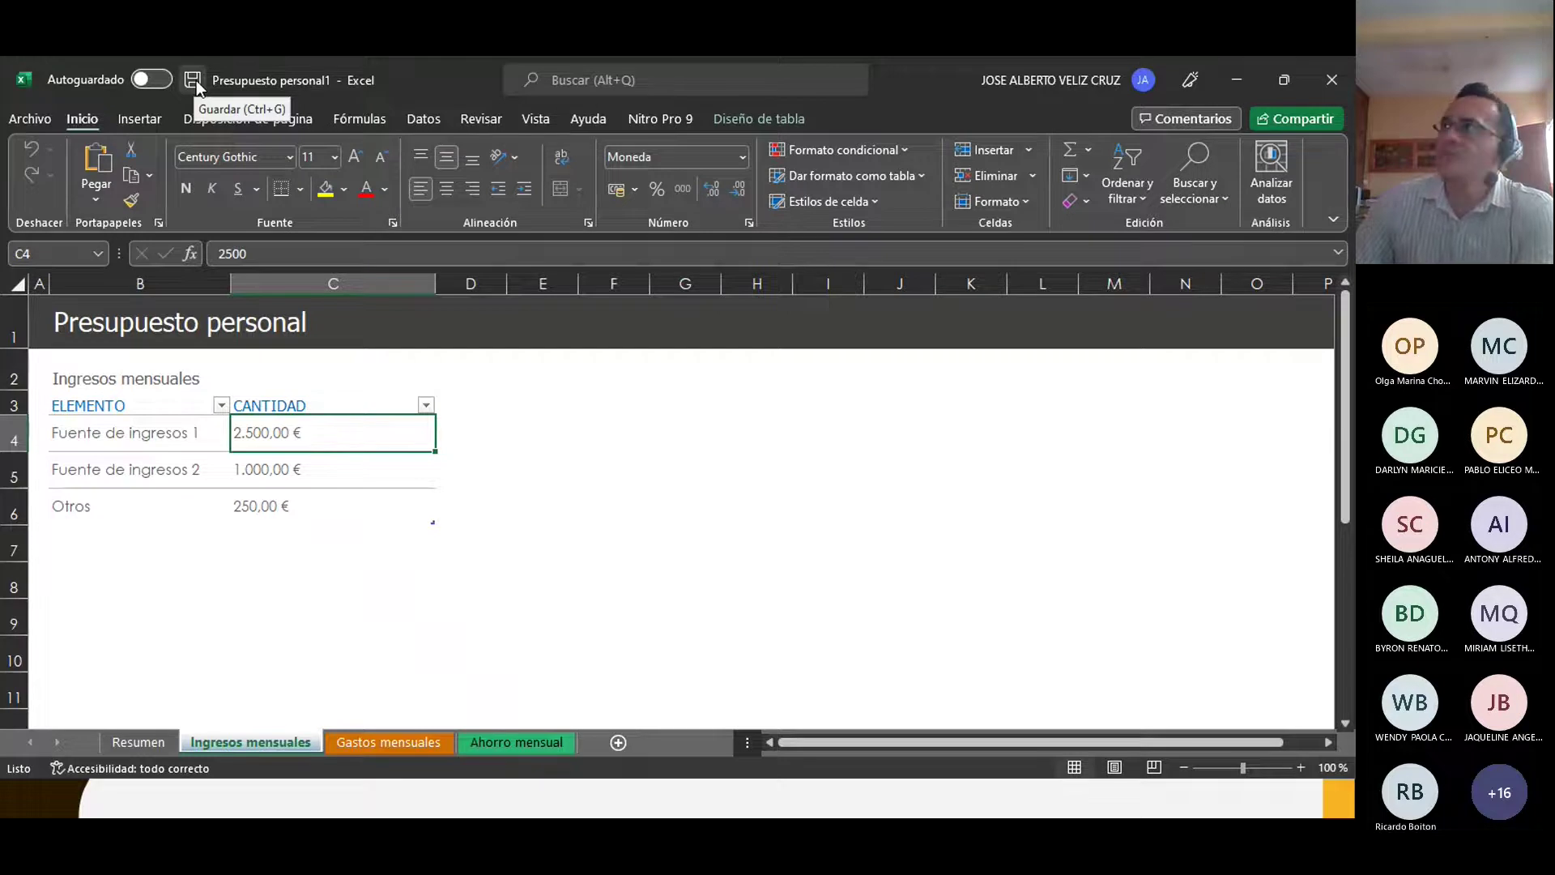
# Step: Save the workbook as Presupuesto personal1 in cloud Documents and accept that AutoSave is on
pyautogui.click(625, 515)
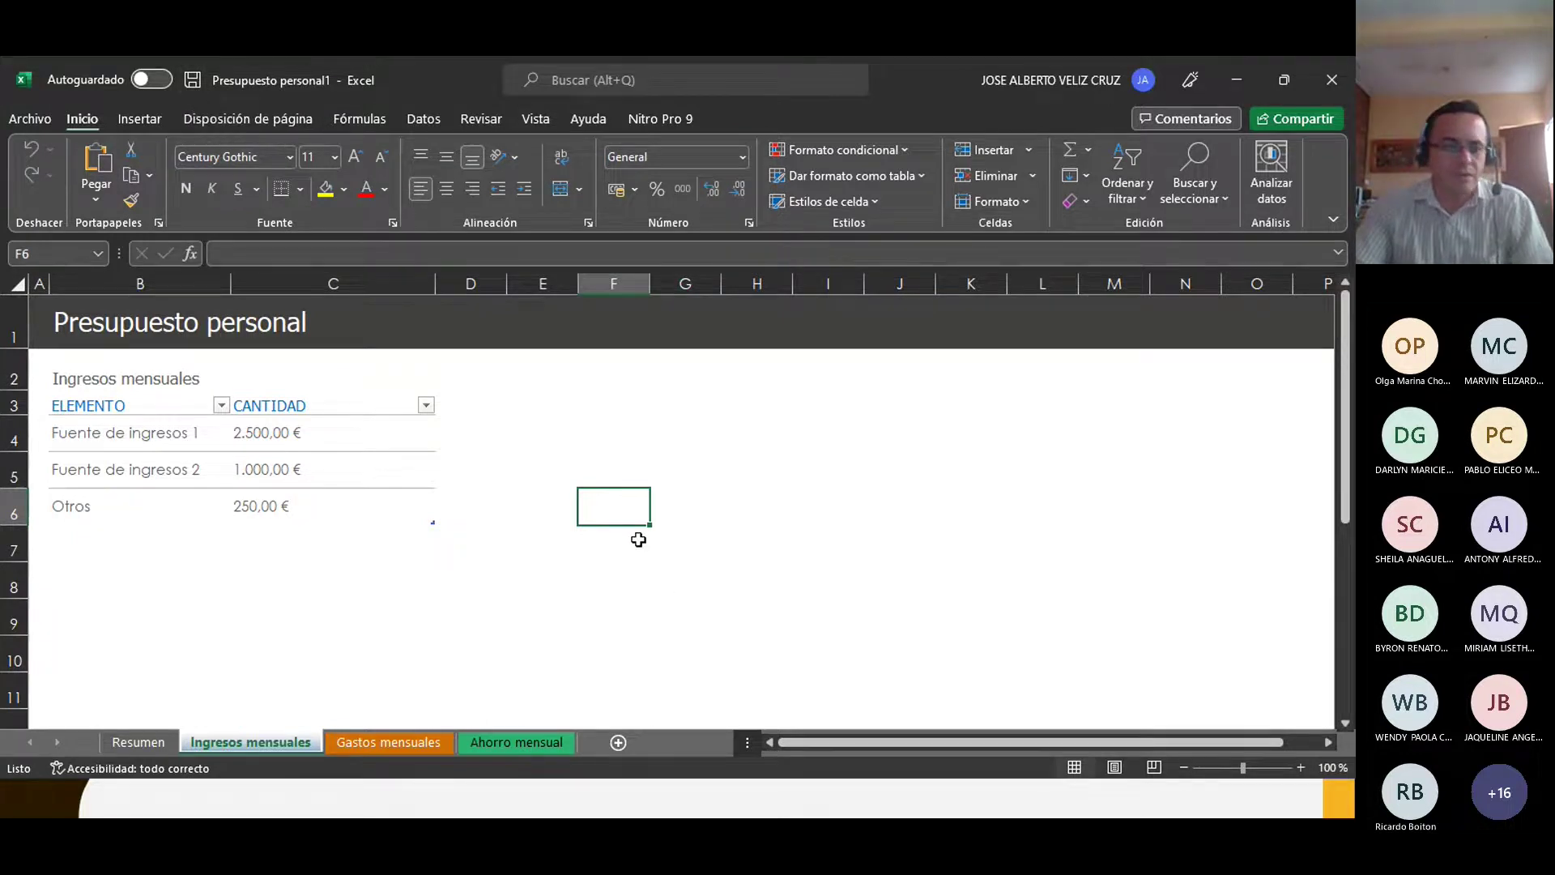
pyautogui.hotkey('ctrl', 'g')
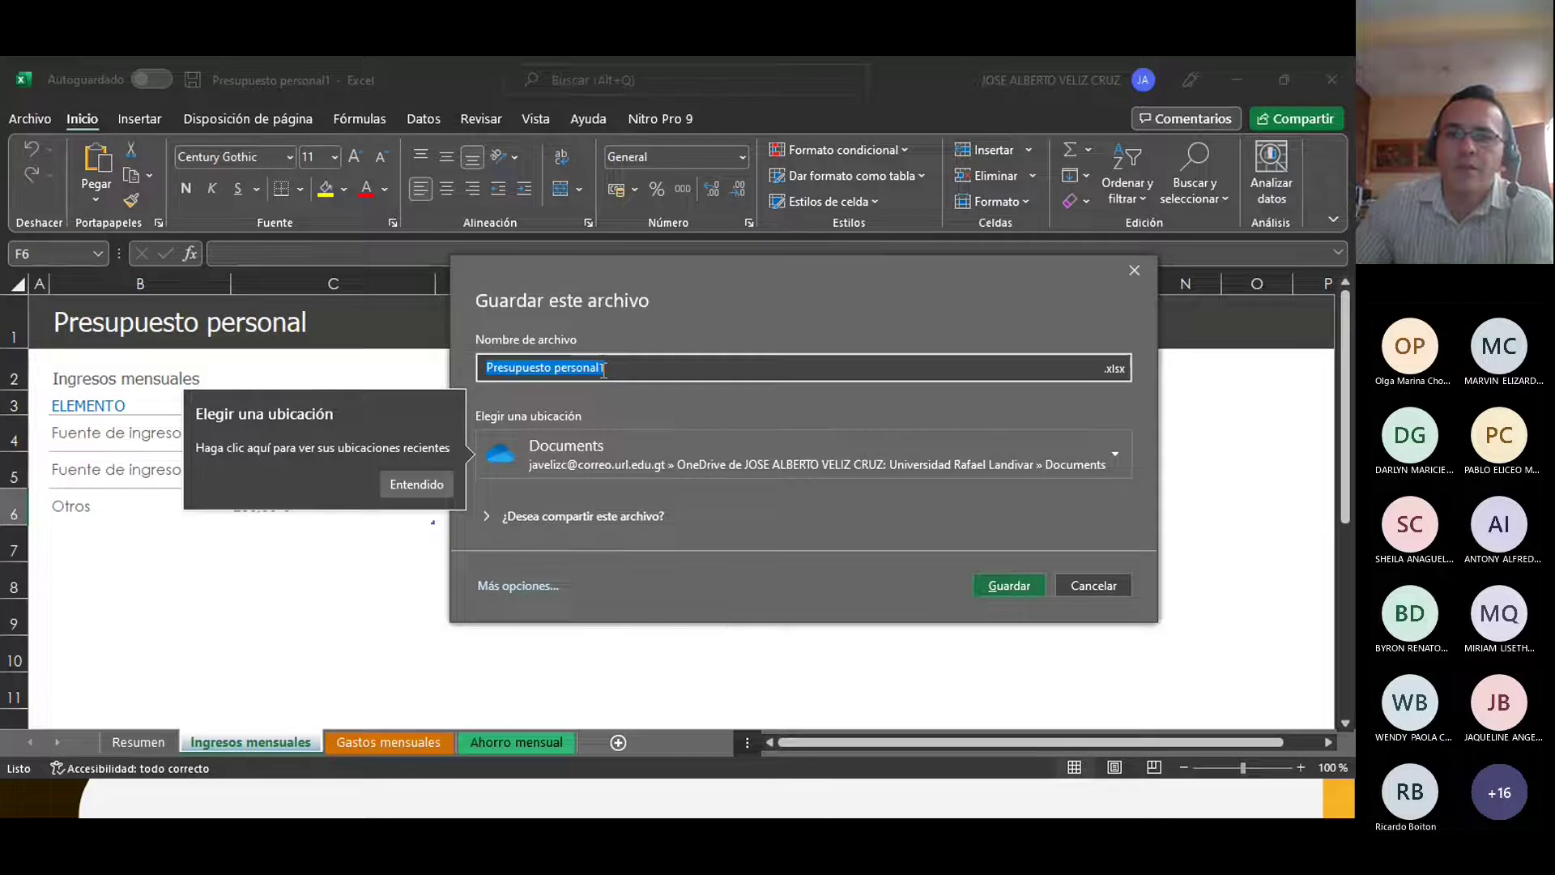
pyautogui.press('Return')
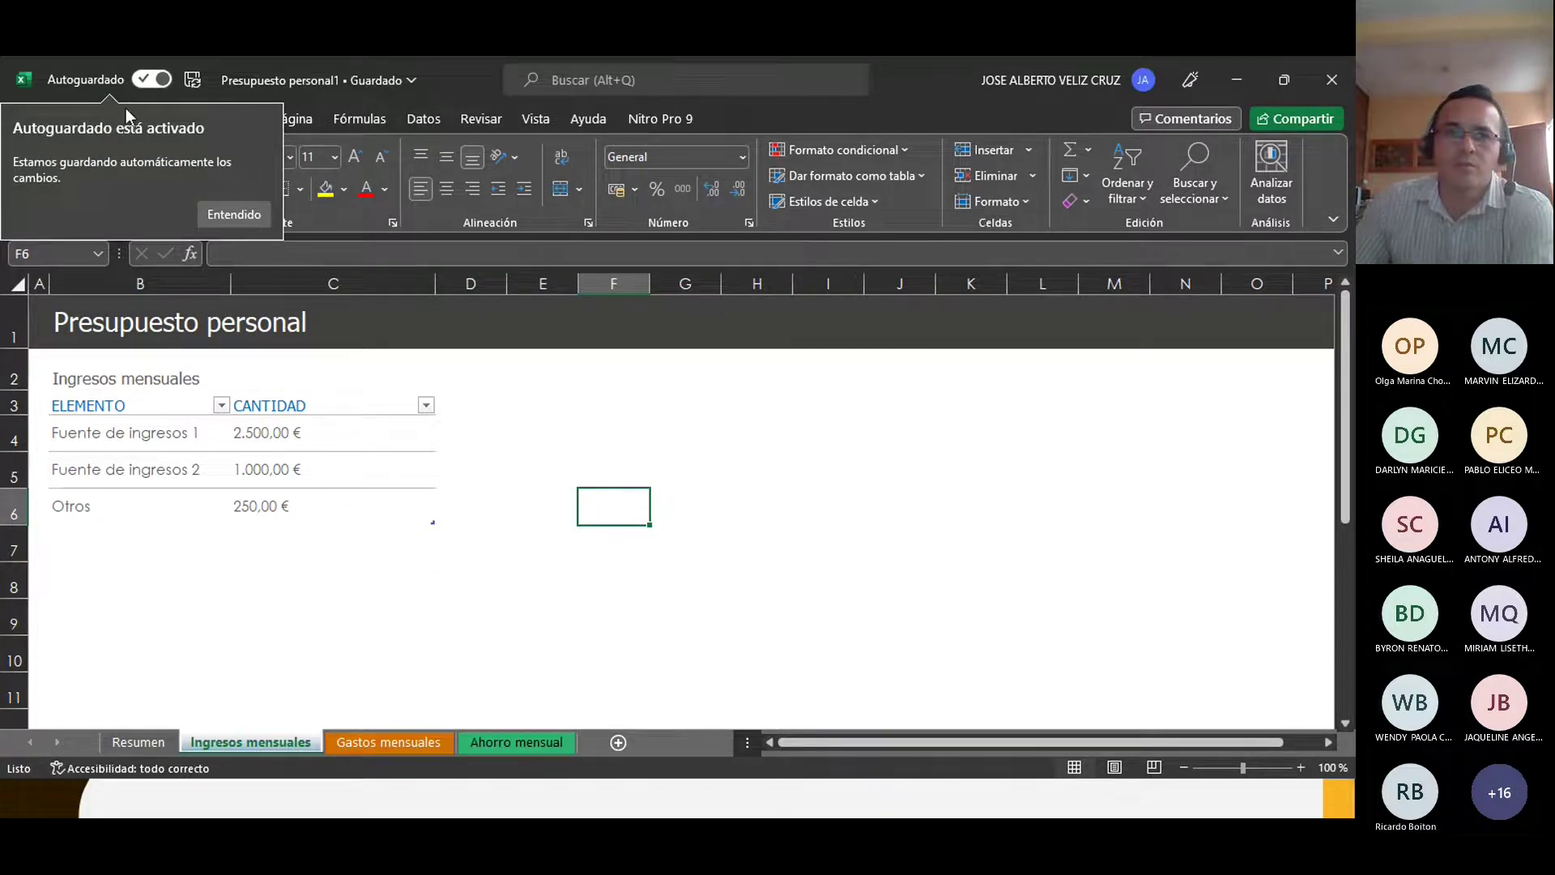
pyautogui.click(675, 459)
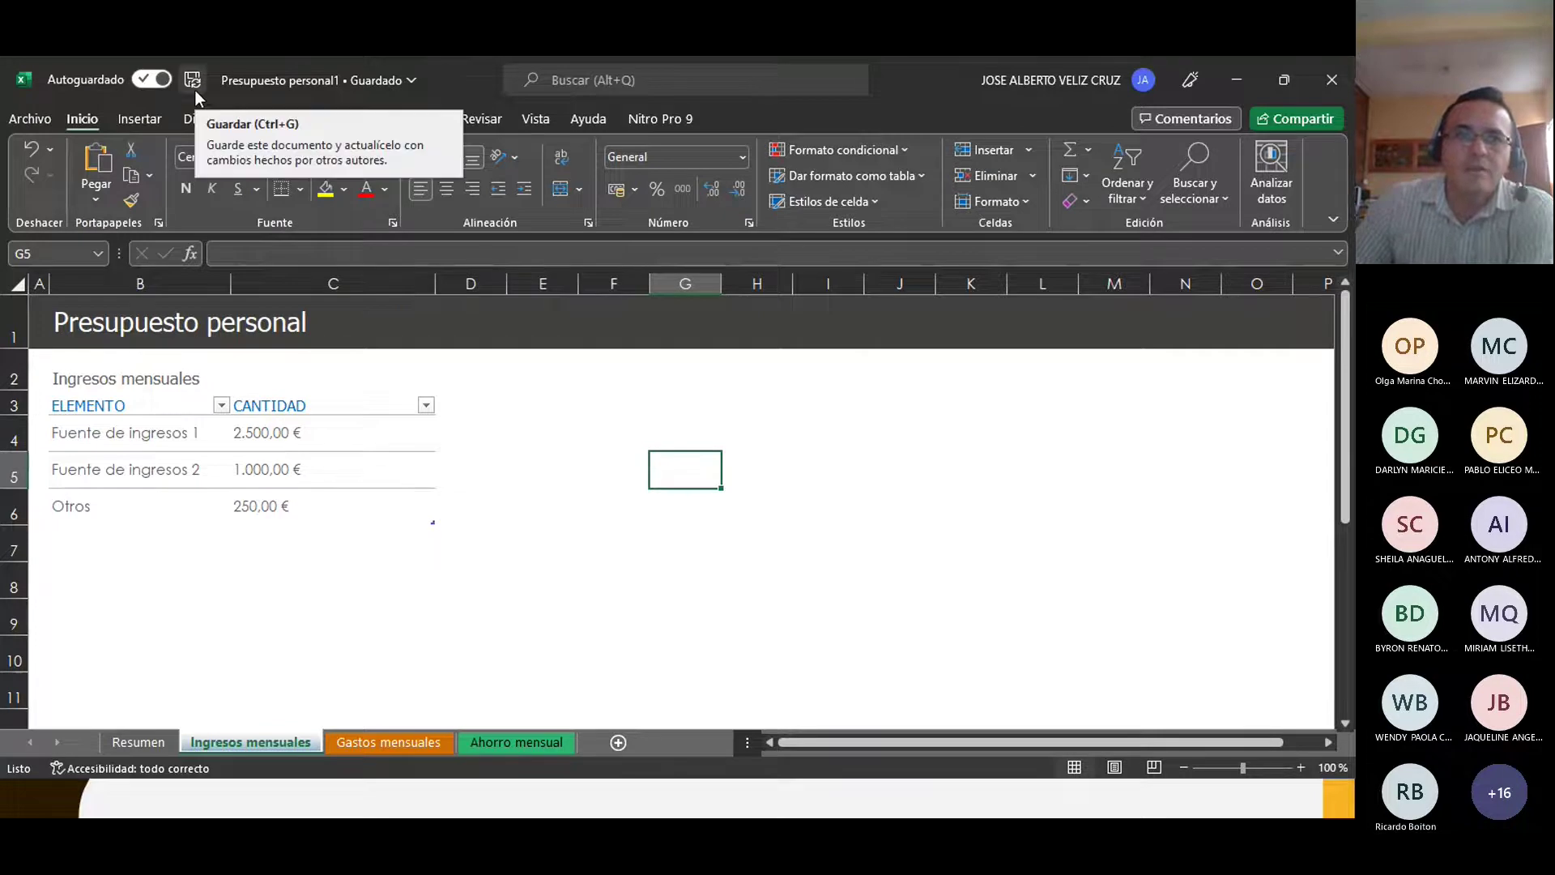
pyautogui.click(682, 401)
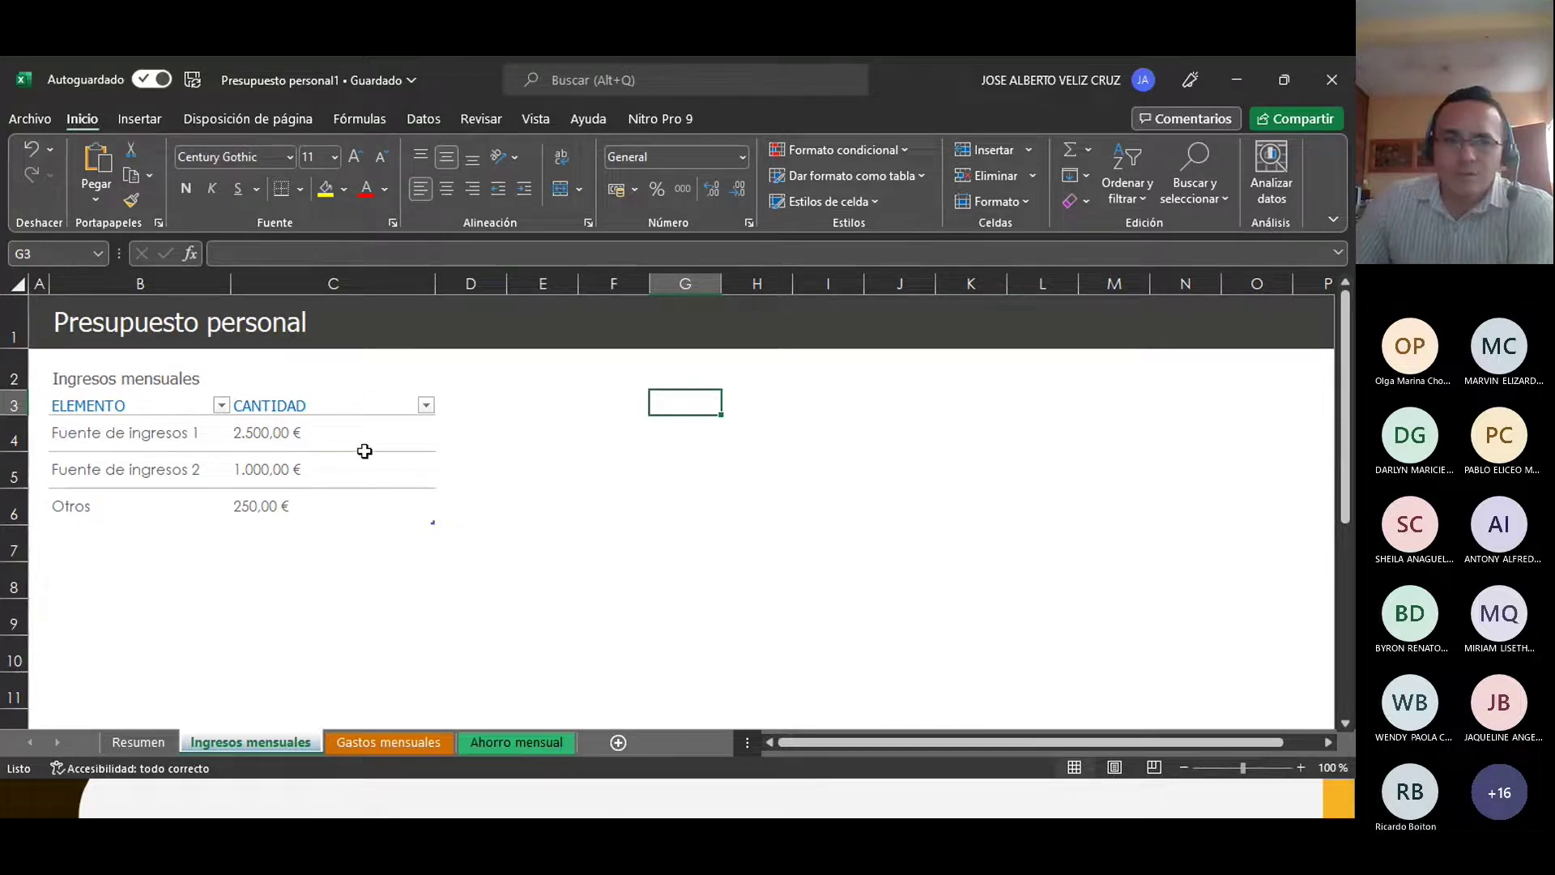
# Step: Rename the first income source to SALARIO URL and set its amount to 3000
pyautogui.click(315, 435)
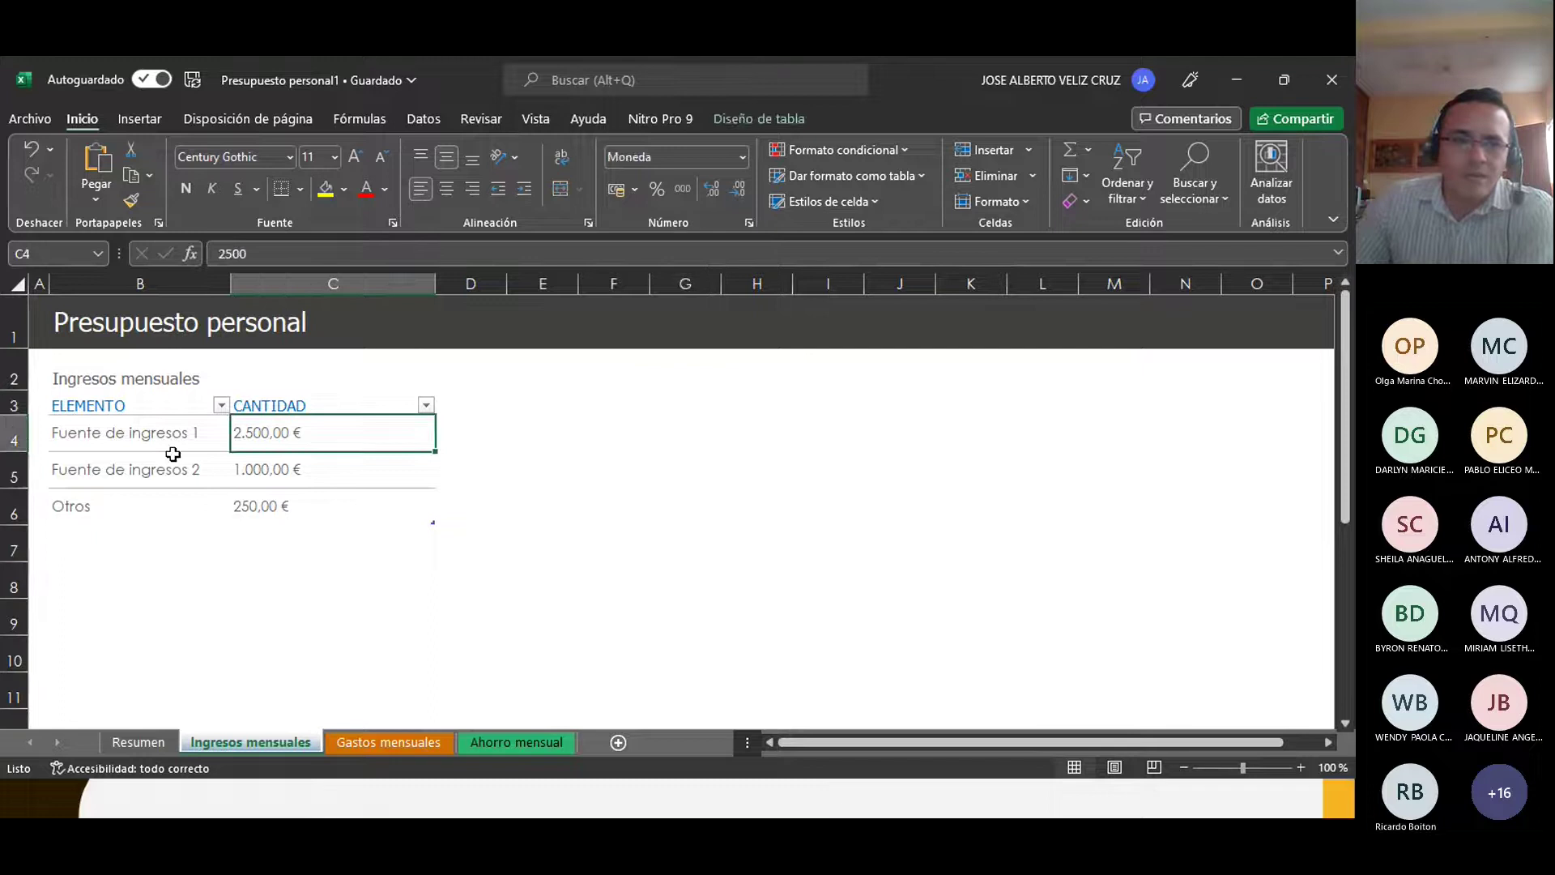
pyautogui.click(128, 439)
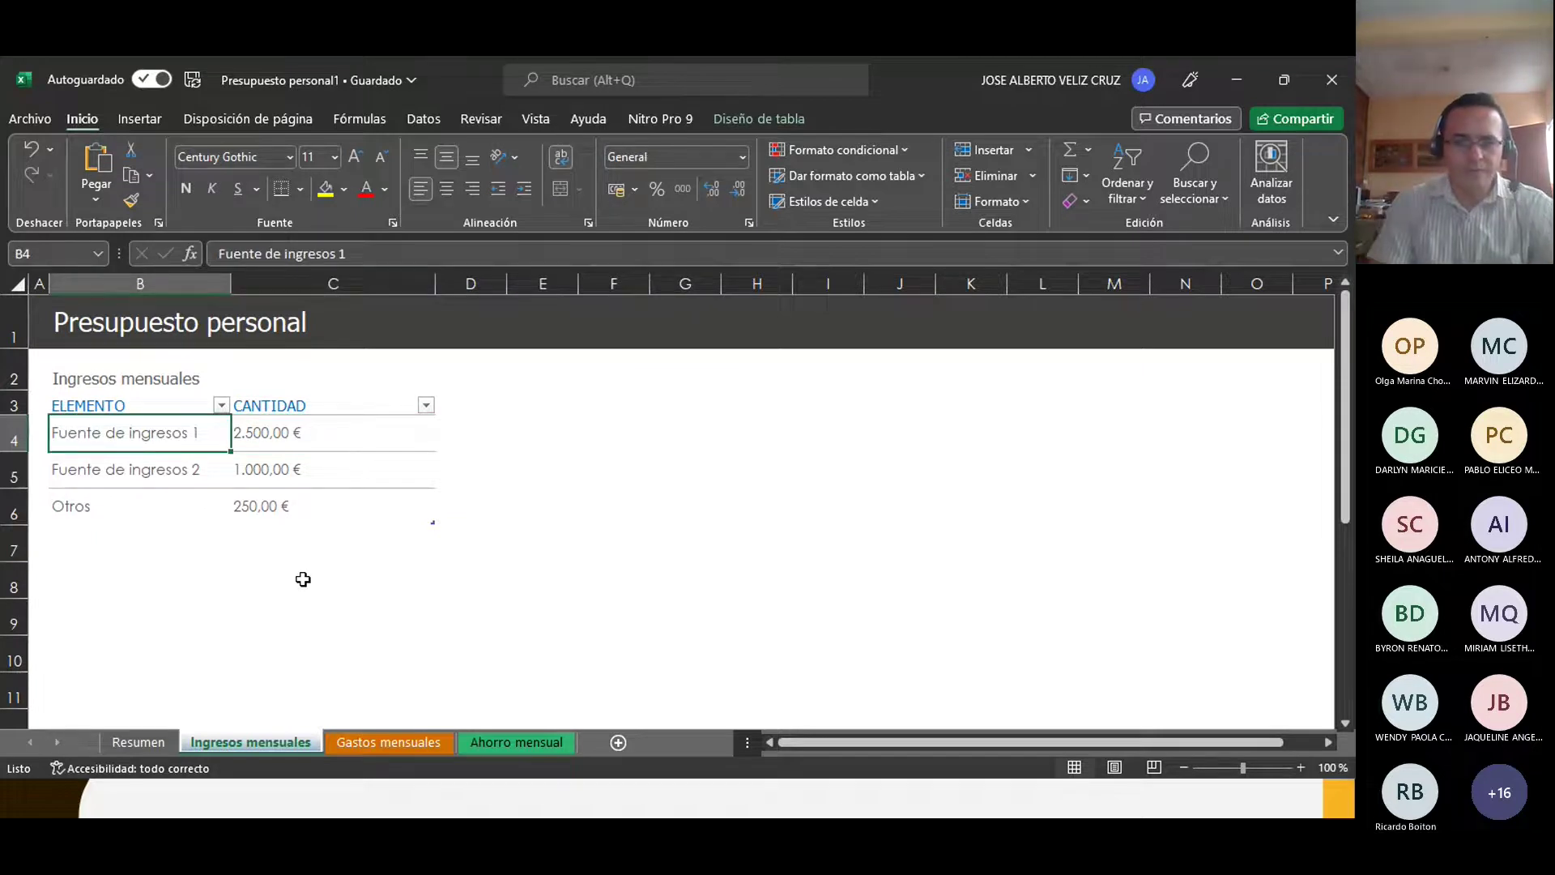
pyautogui.write('SALARIO URL')
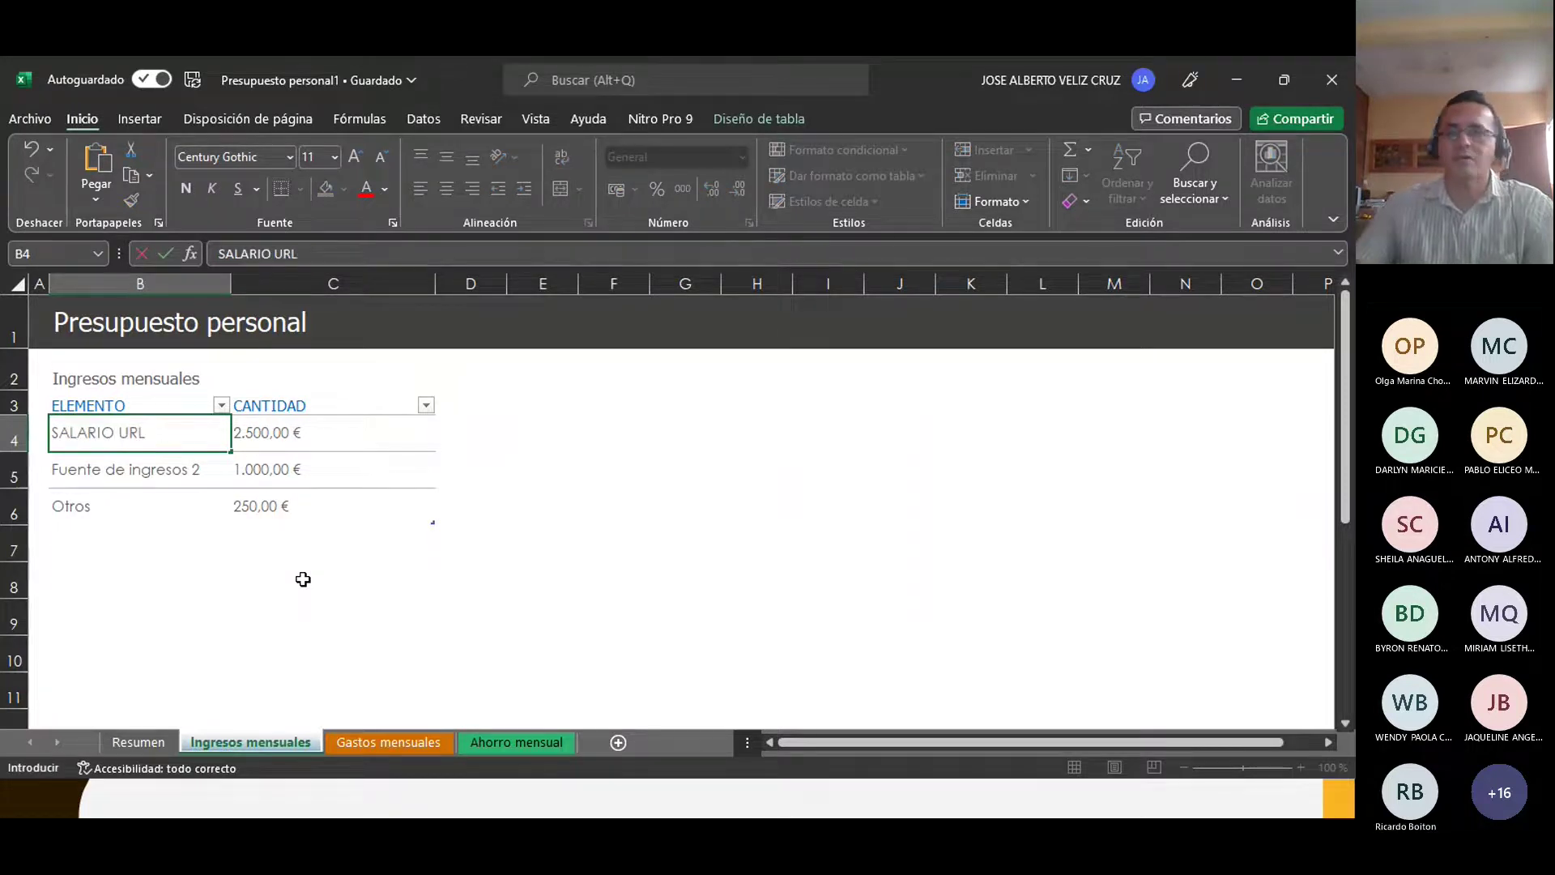
pyautogui.press('Tab')
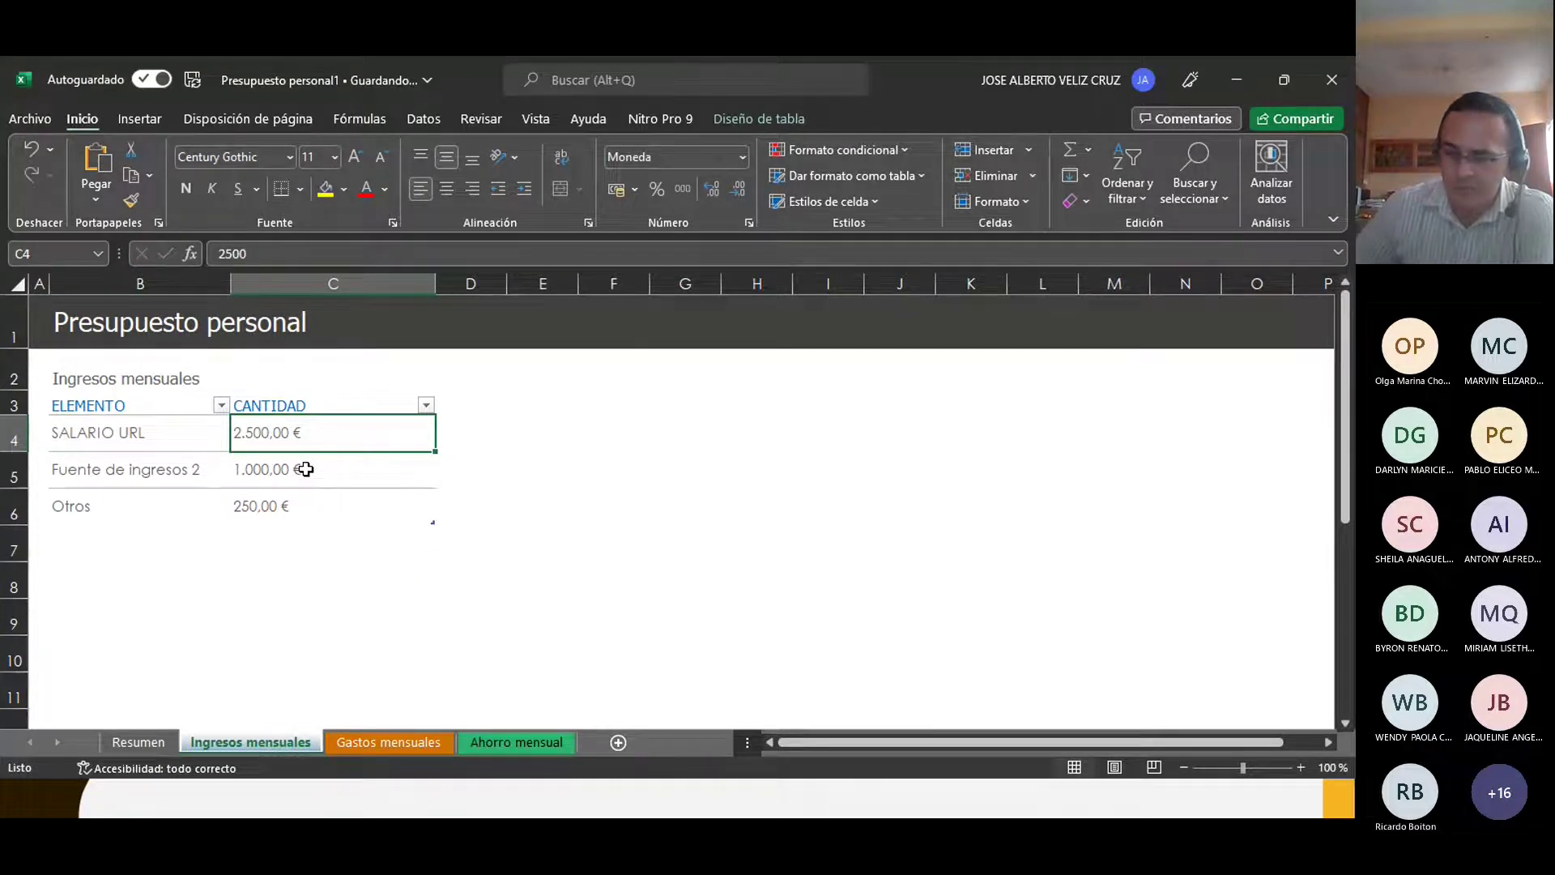
pyautogui.write('3000')
pyautogui.click(586, 485)
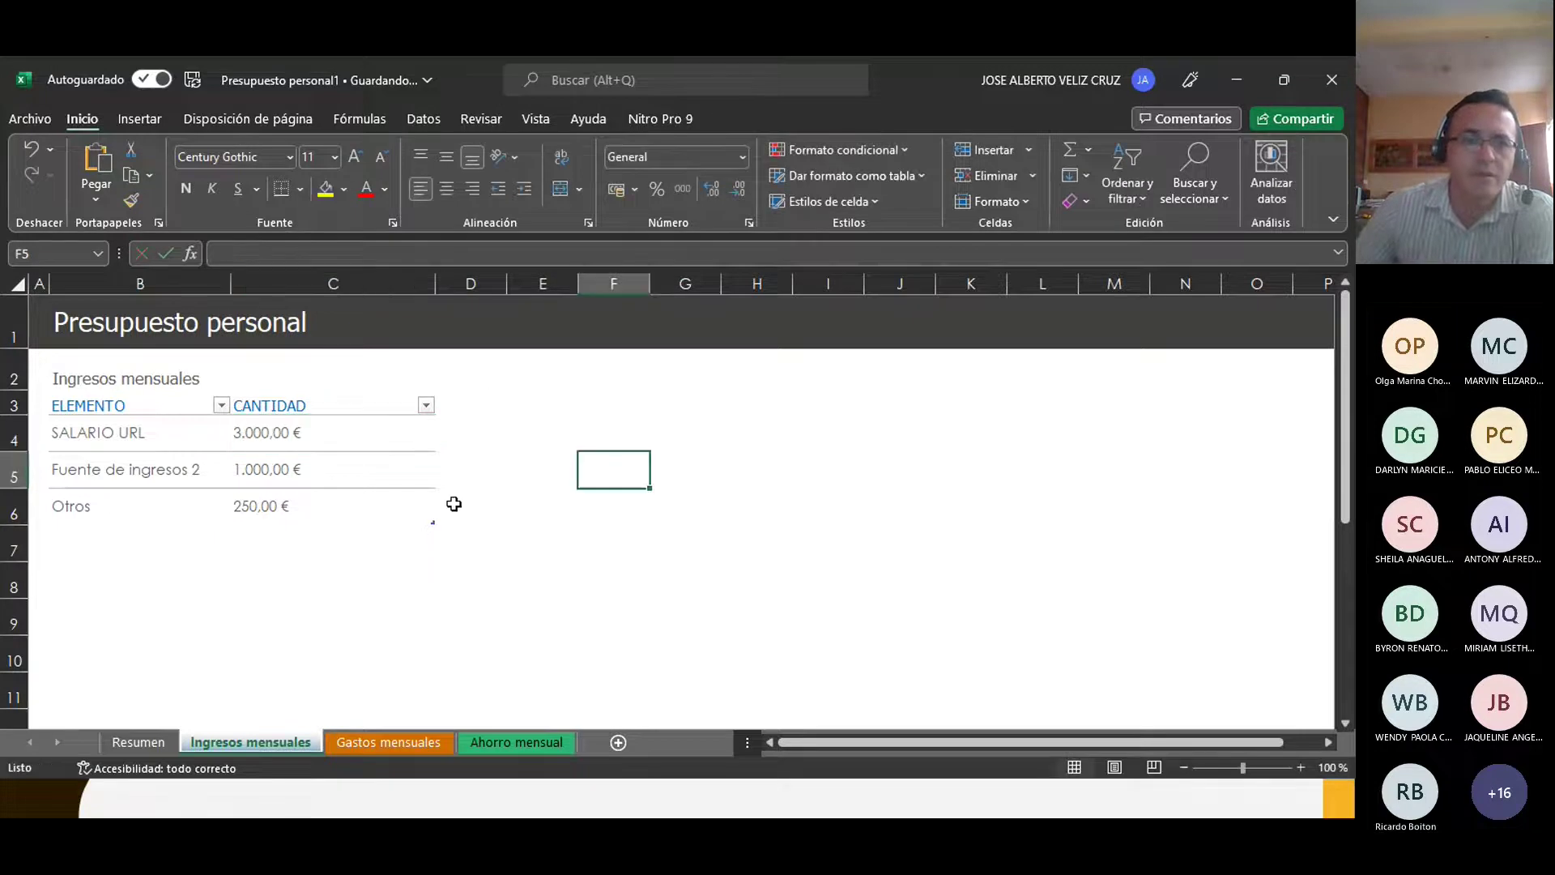
pyautogui.click(270, 435)
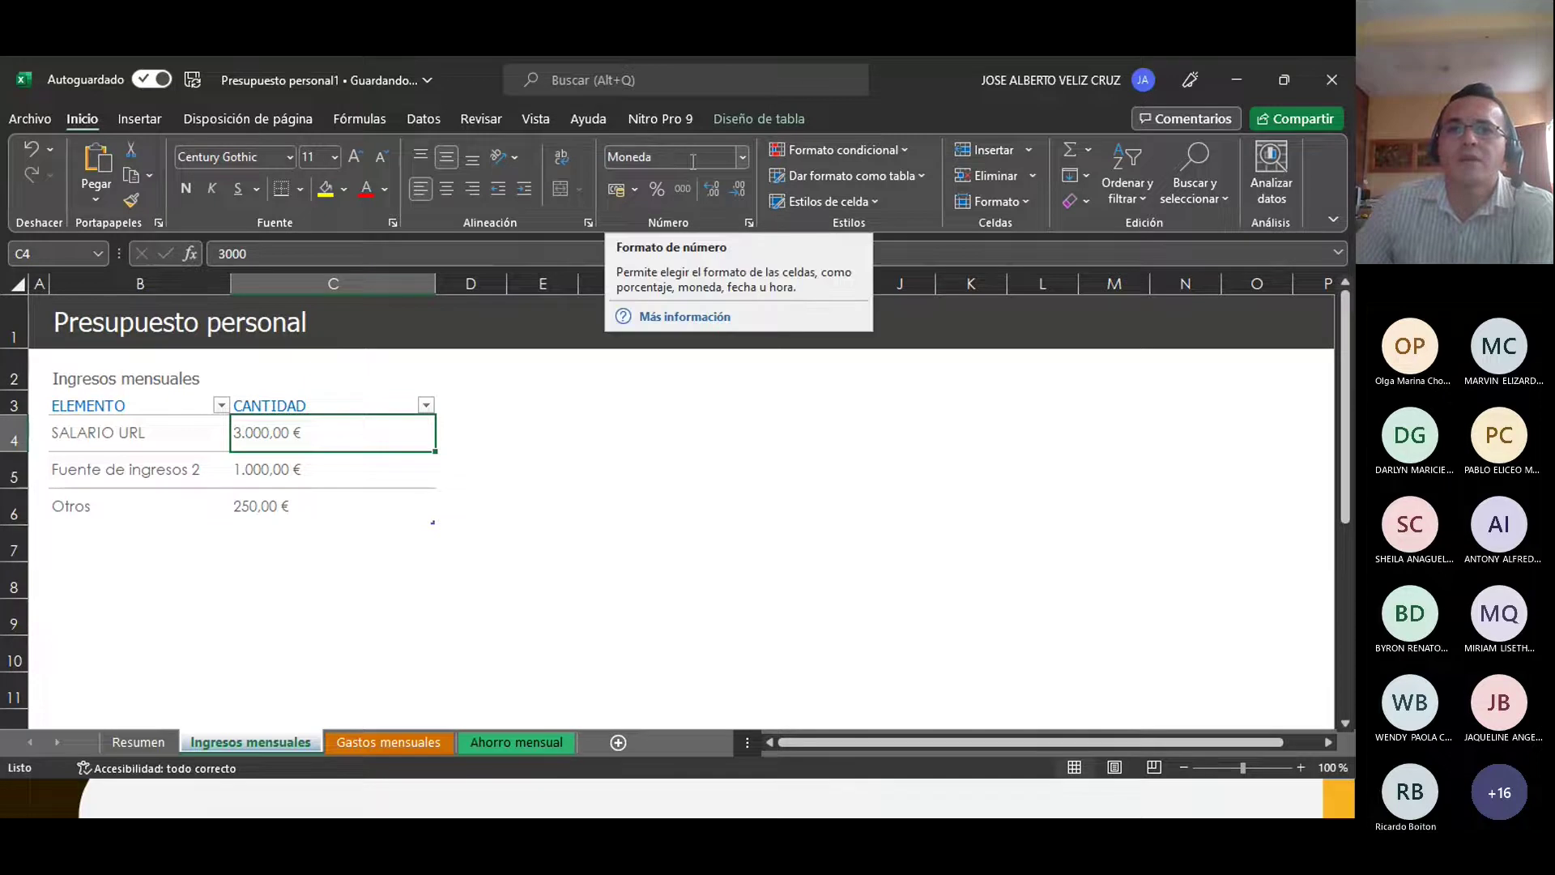
# Step: Give C4 the Moneda format with the Q Español (Guatemala) symbol, showing Q3.000,00
pyautogui.click(740, 160)
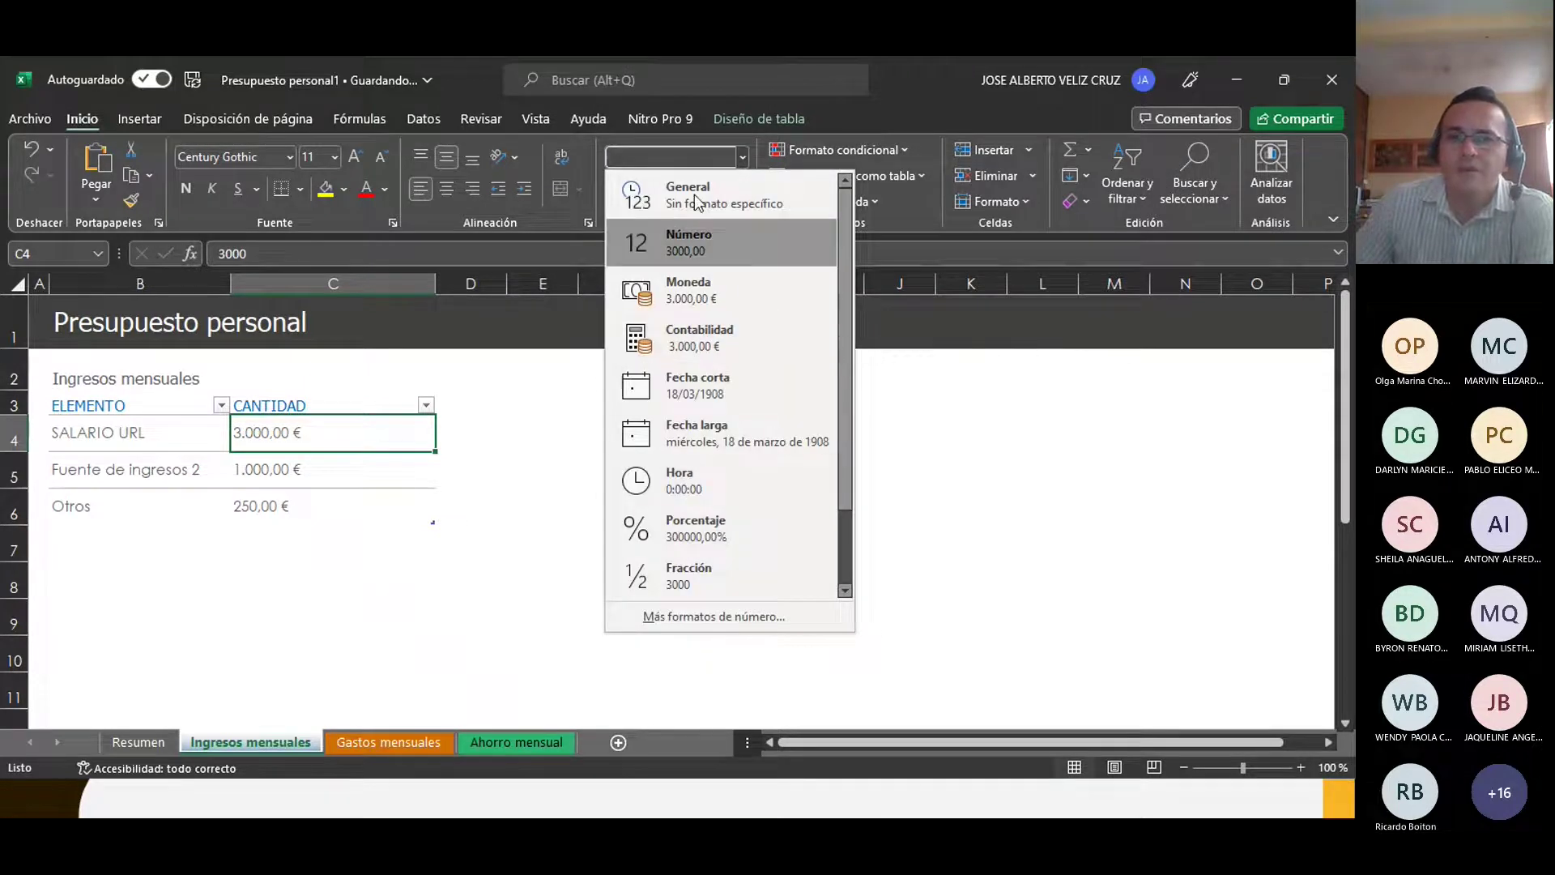
pyautogui.click(689, 621)
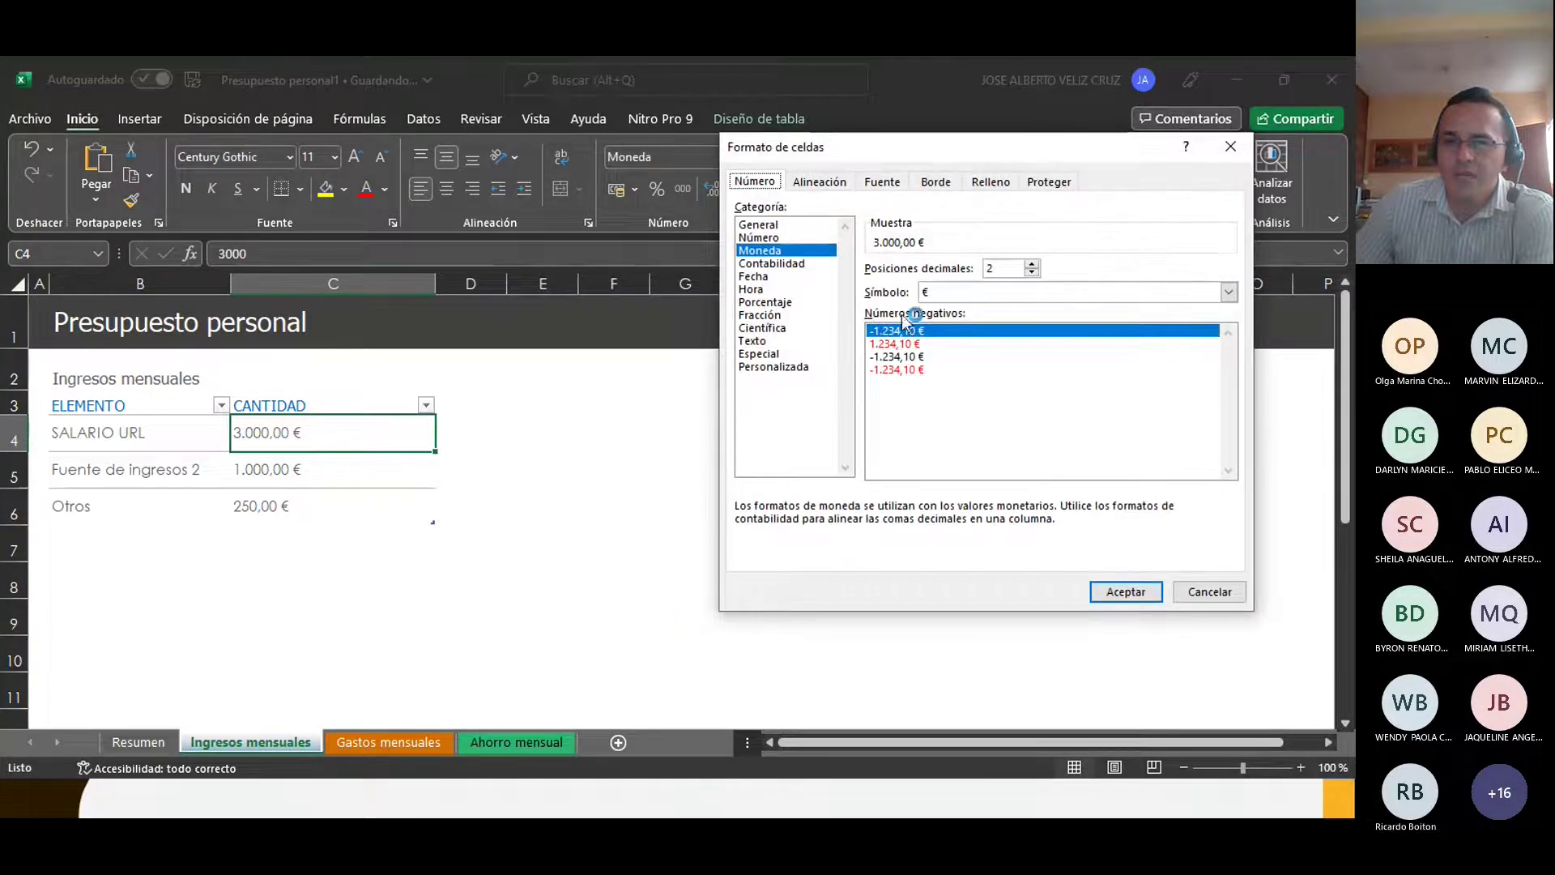
pyautogui.click(943, 292)
pyautogui.scroll(-6, 987, 413)
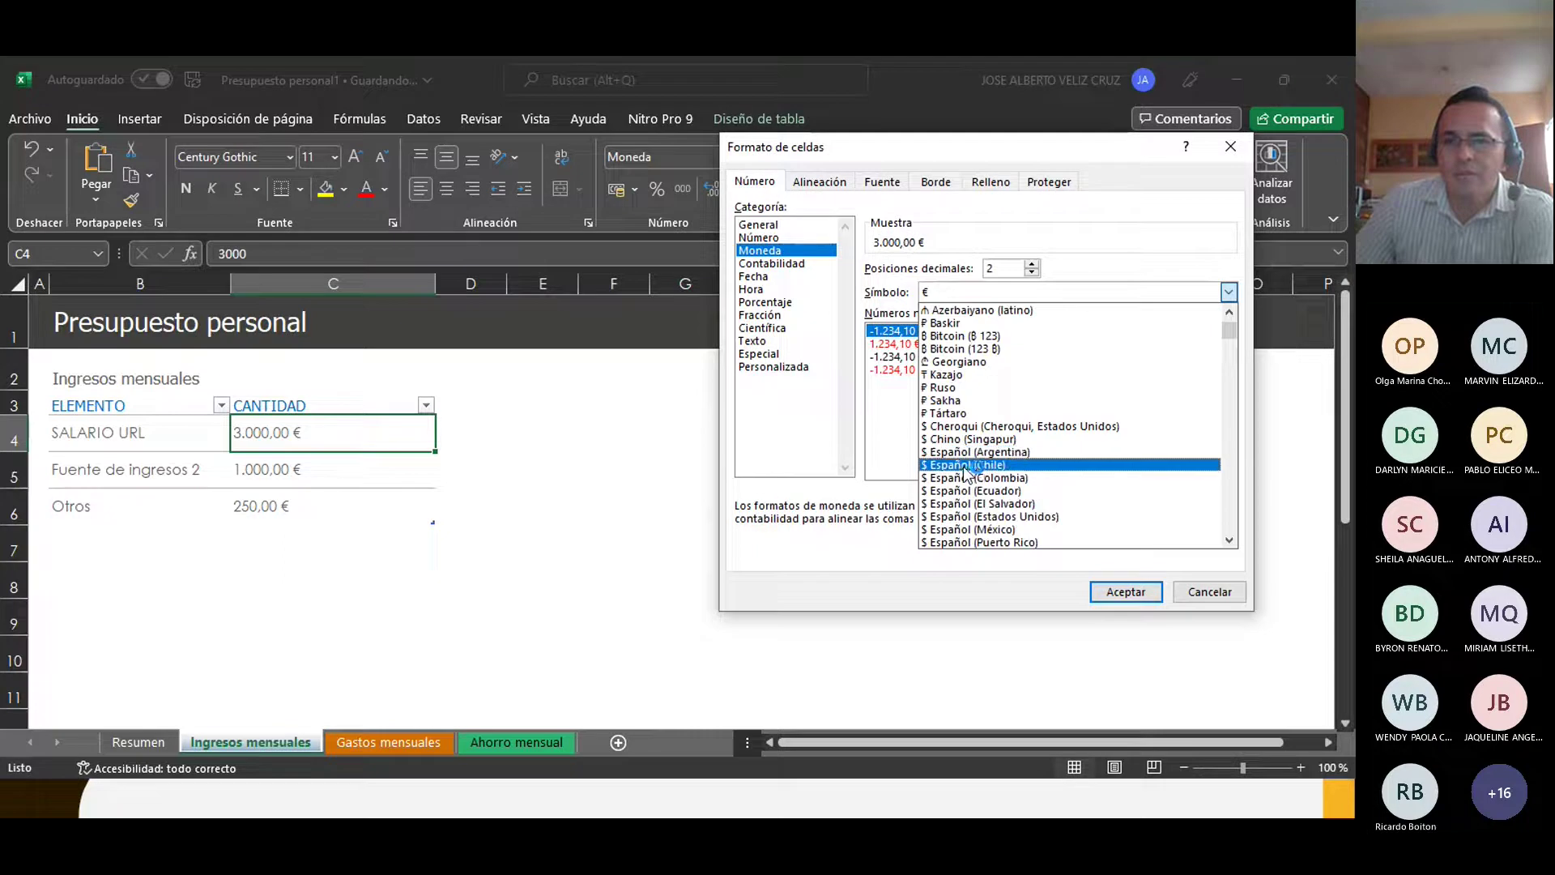
pyautogui.scroll(-10, 968, 469)
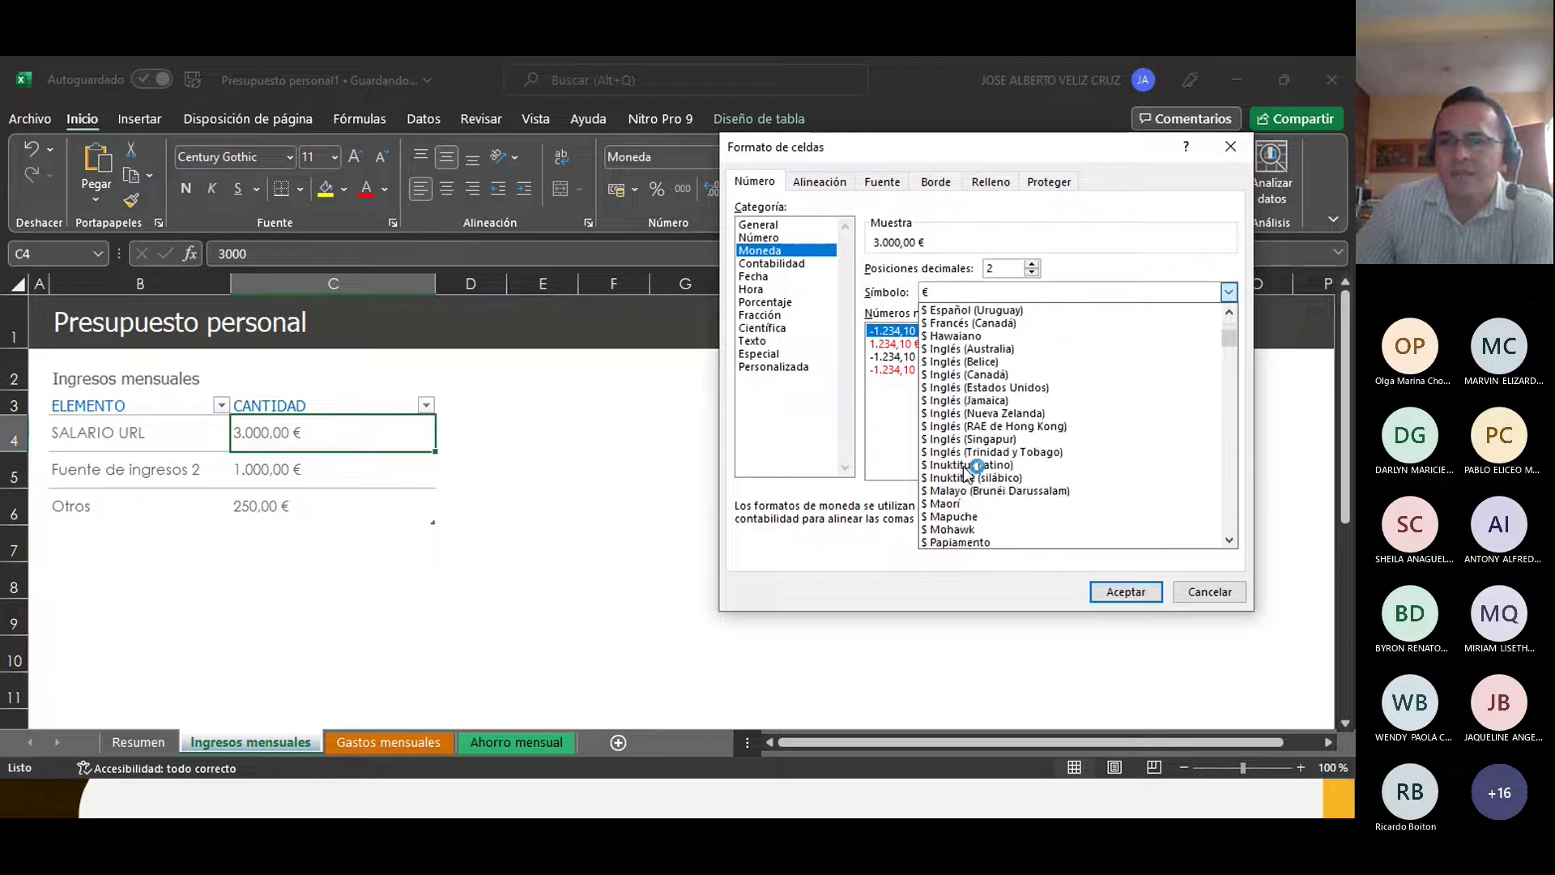
pyautogui.scroll(-12, 968, 474)
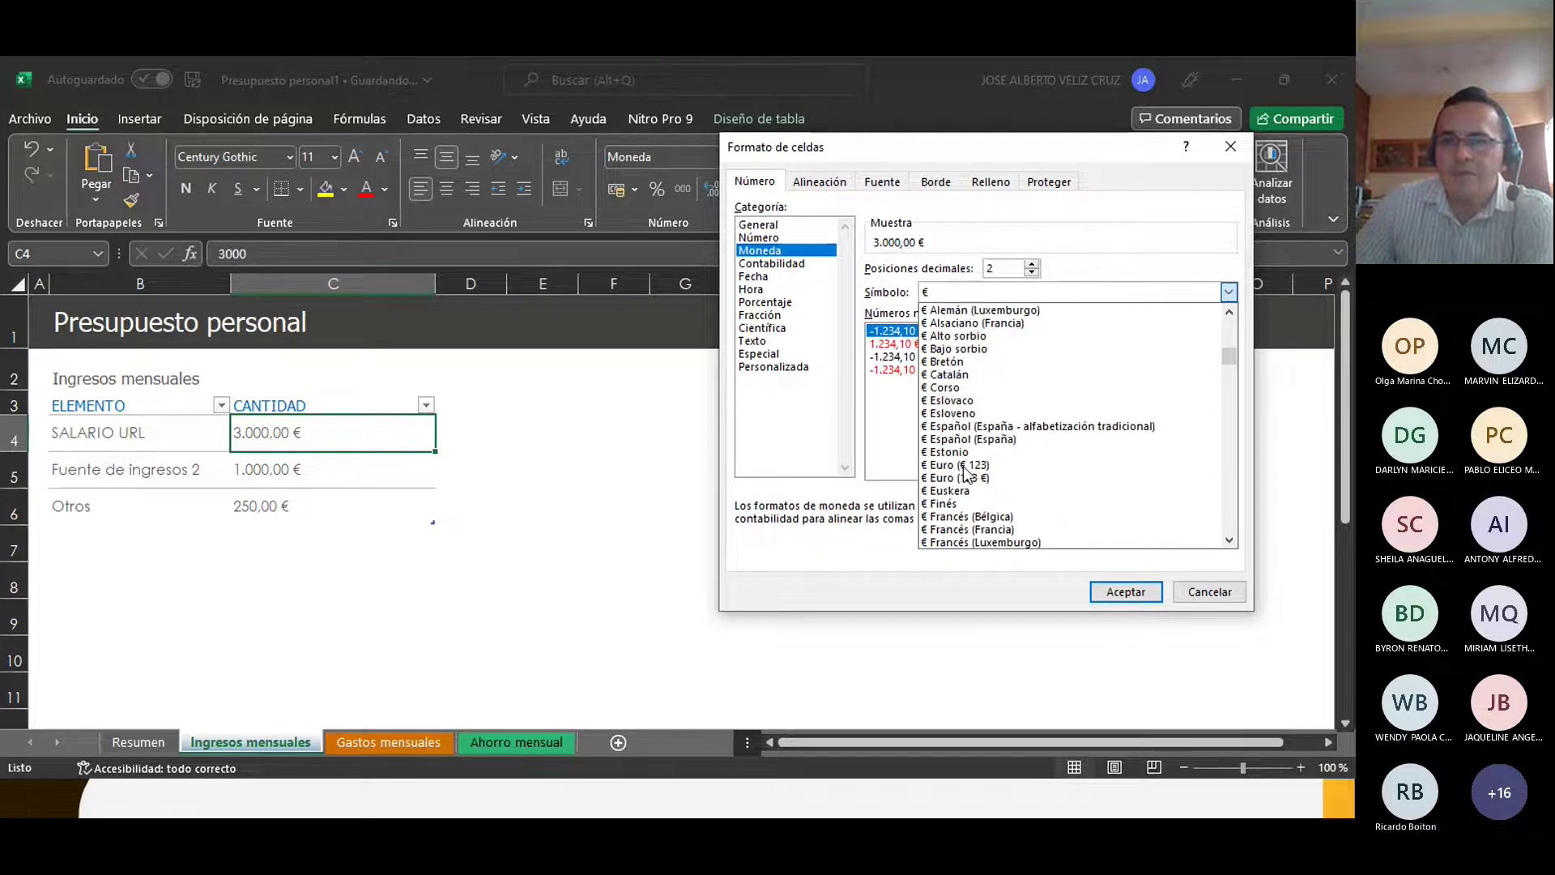
pyautogui.scroll(-6, 970, 473)
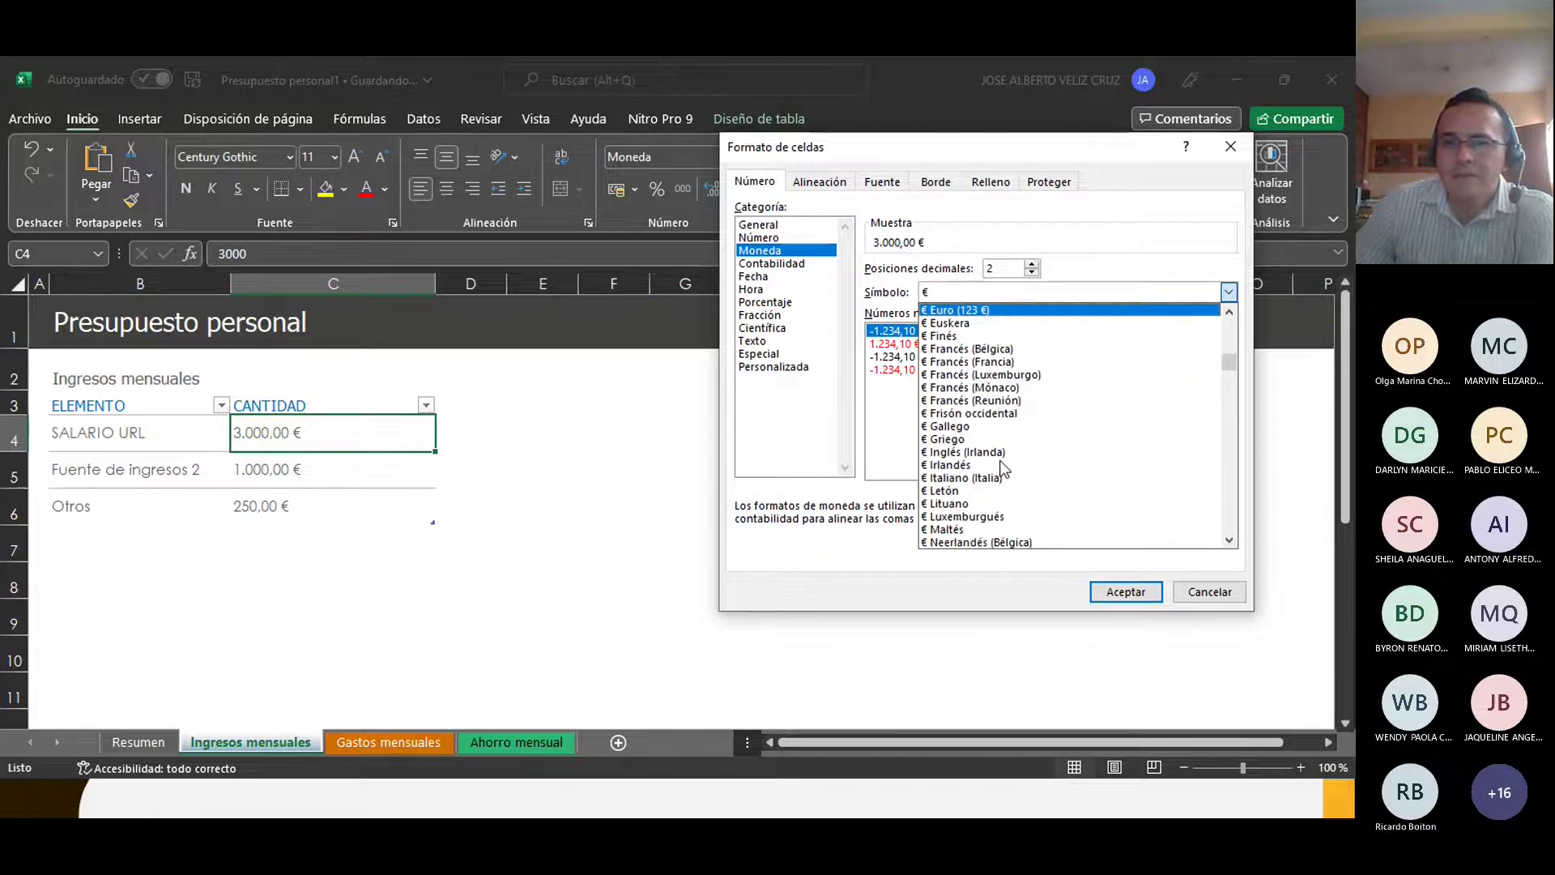
pyautogui.scroll(-5, 986, 455)
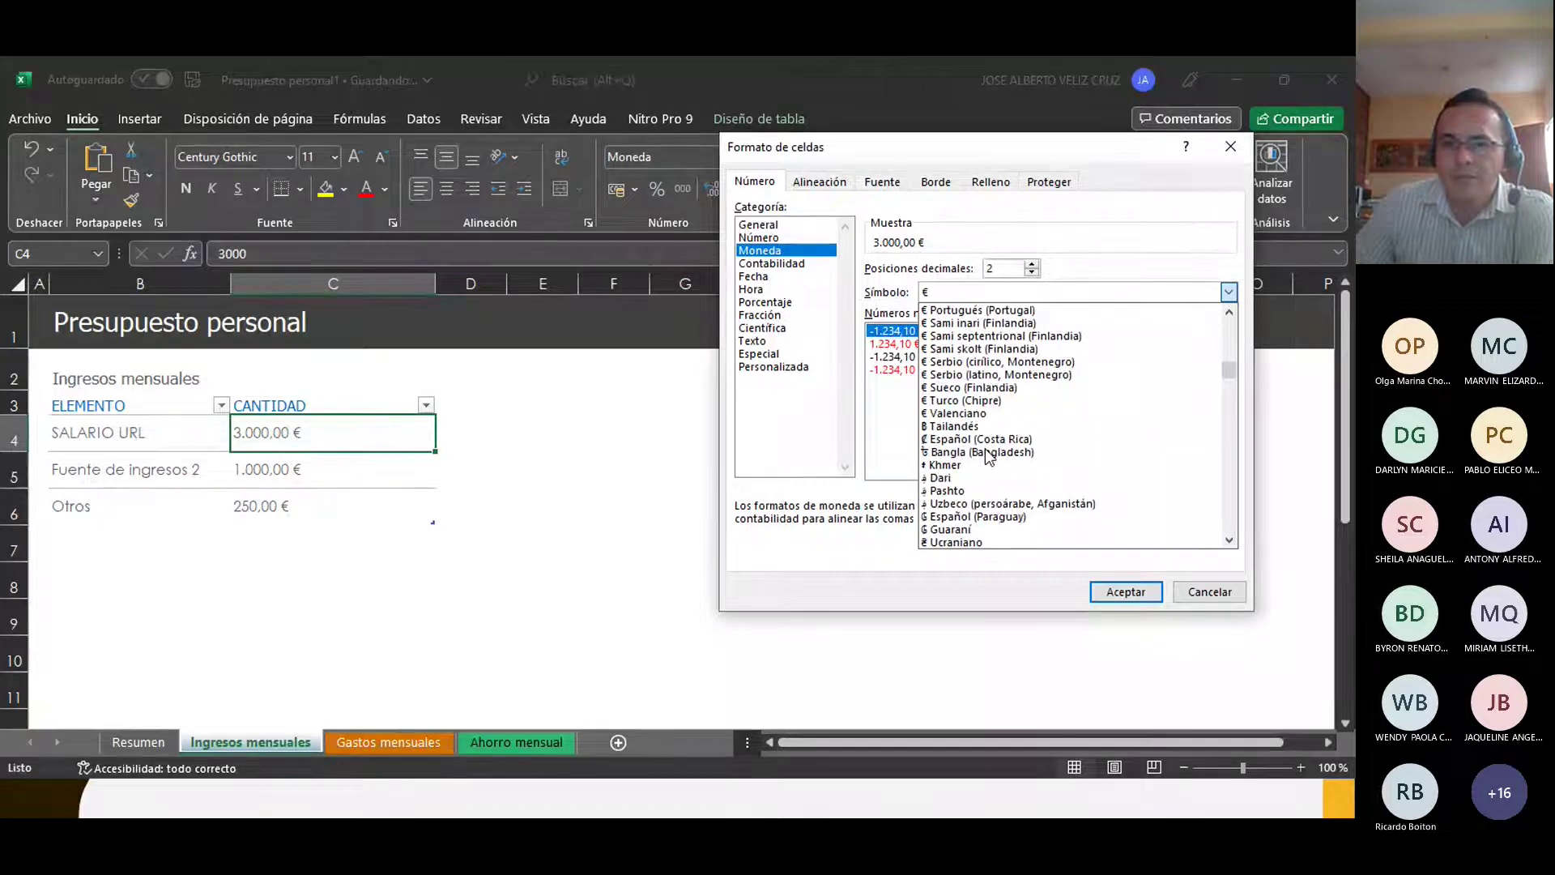
pyautogui.scroll(-3, 989, 458)
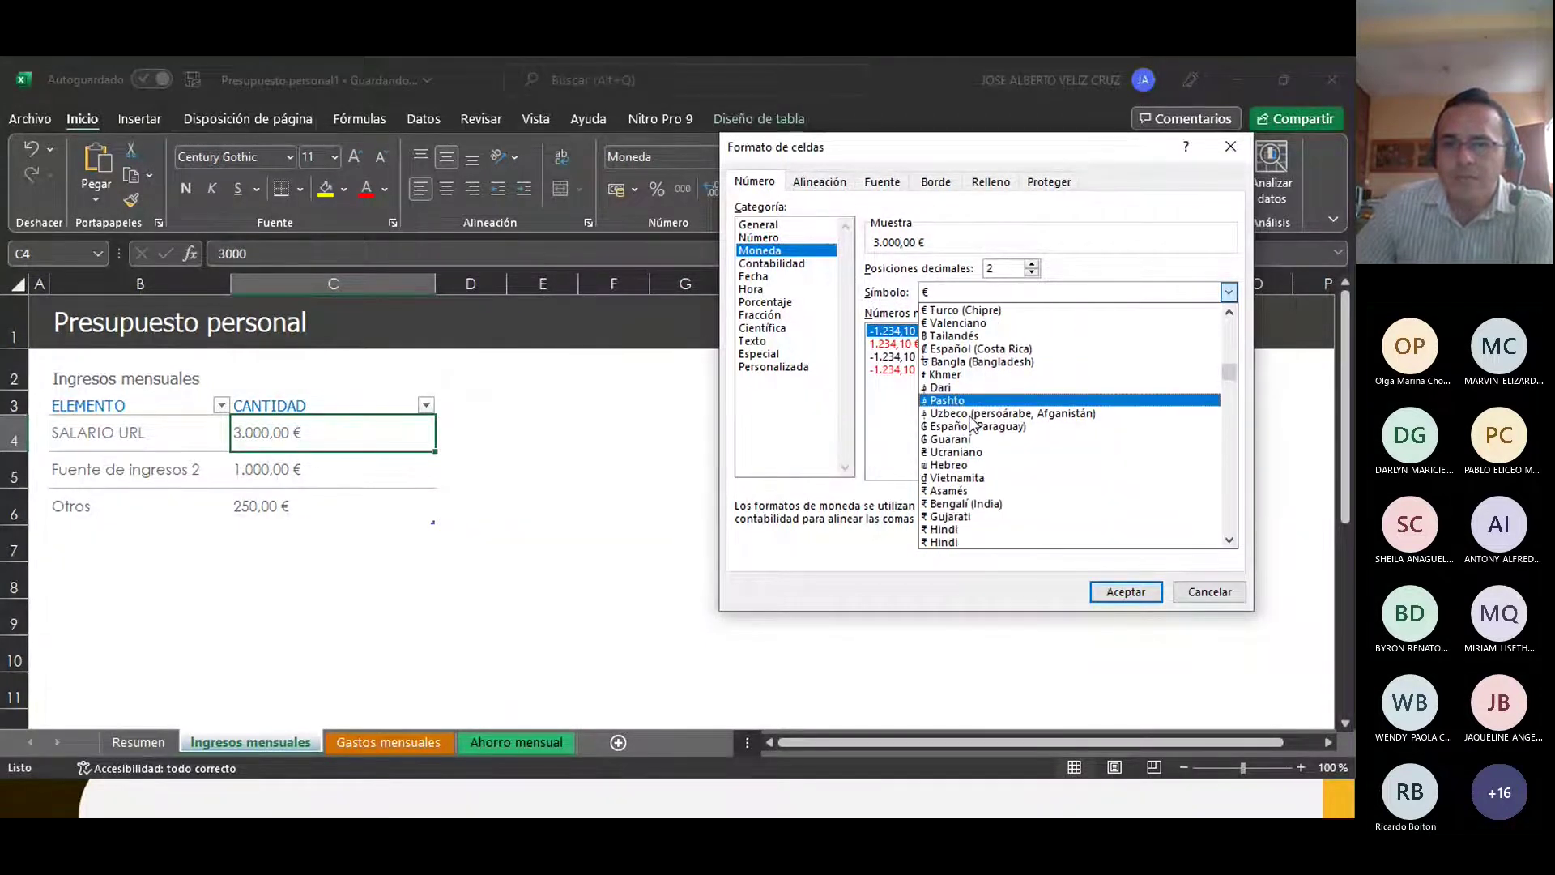
pyautogui.scroll(-7, 976, 425)
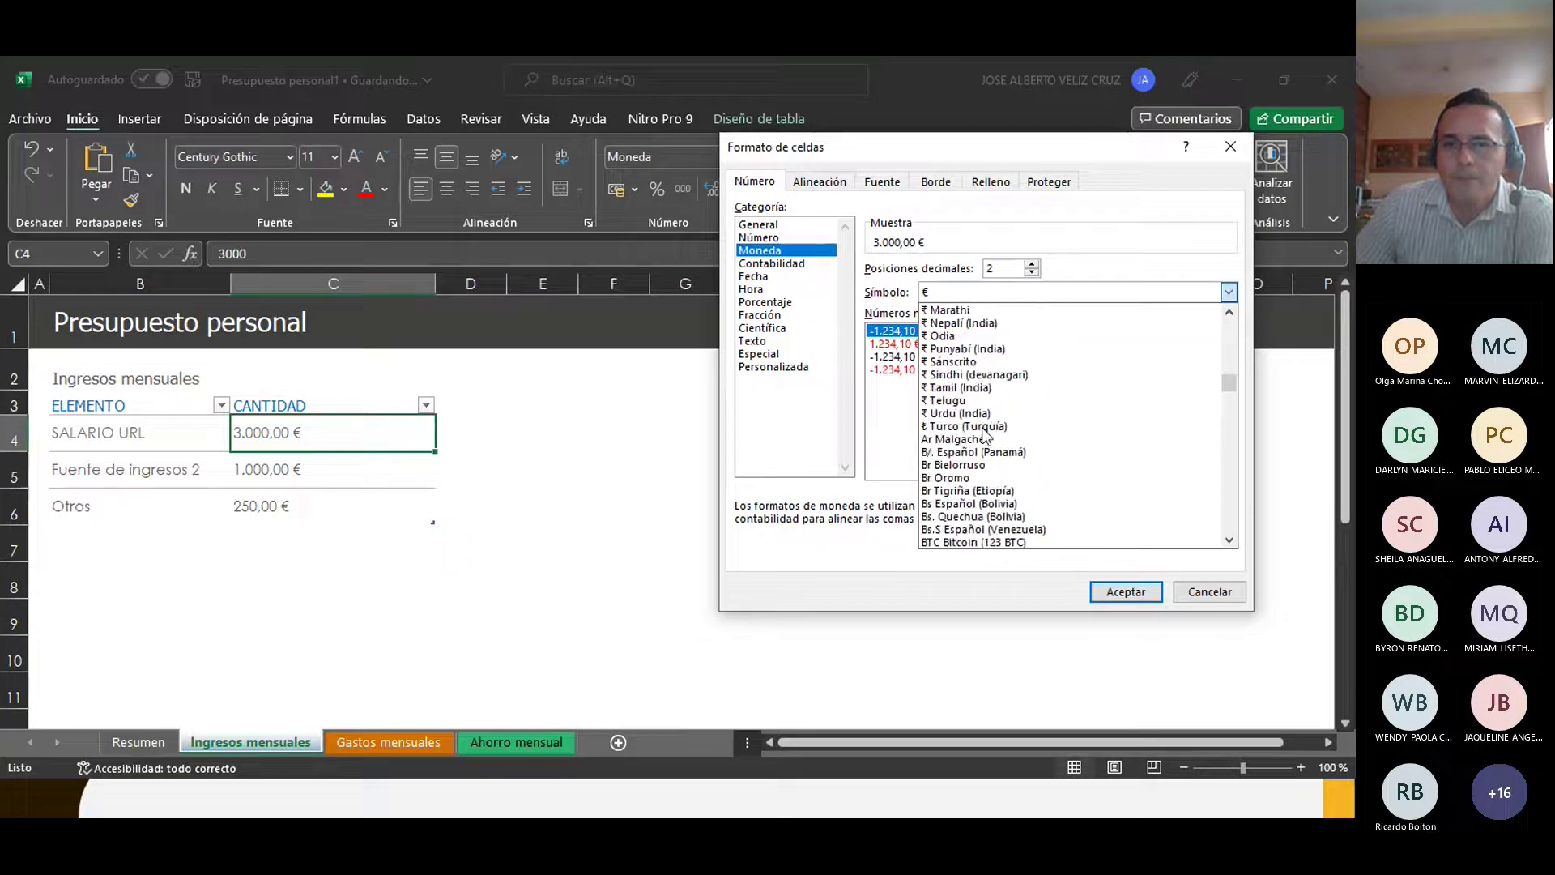
pyautogui.scroll(-1, 986, 434)
pyautogui.scroll(-3, 1033, 455)
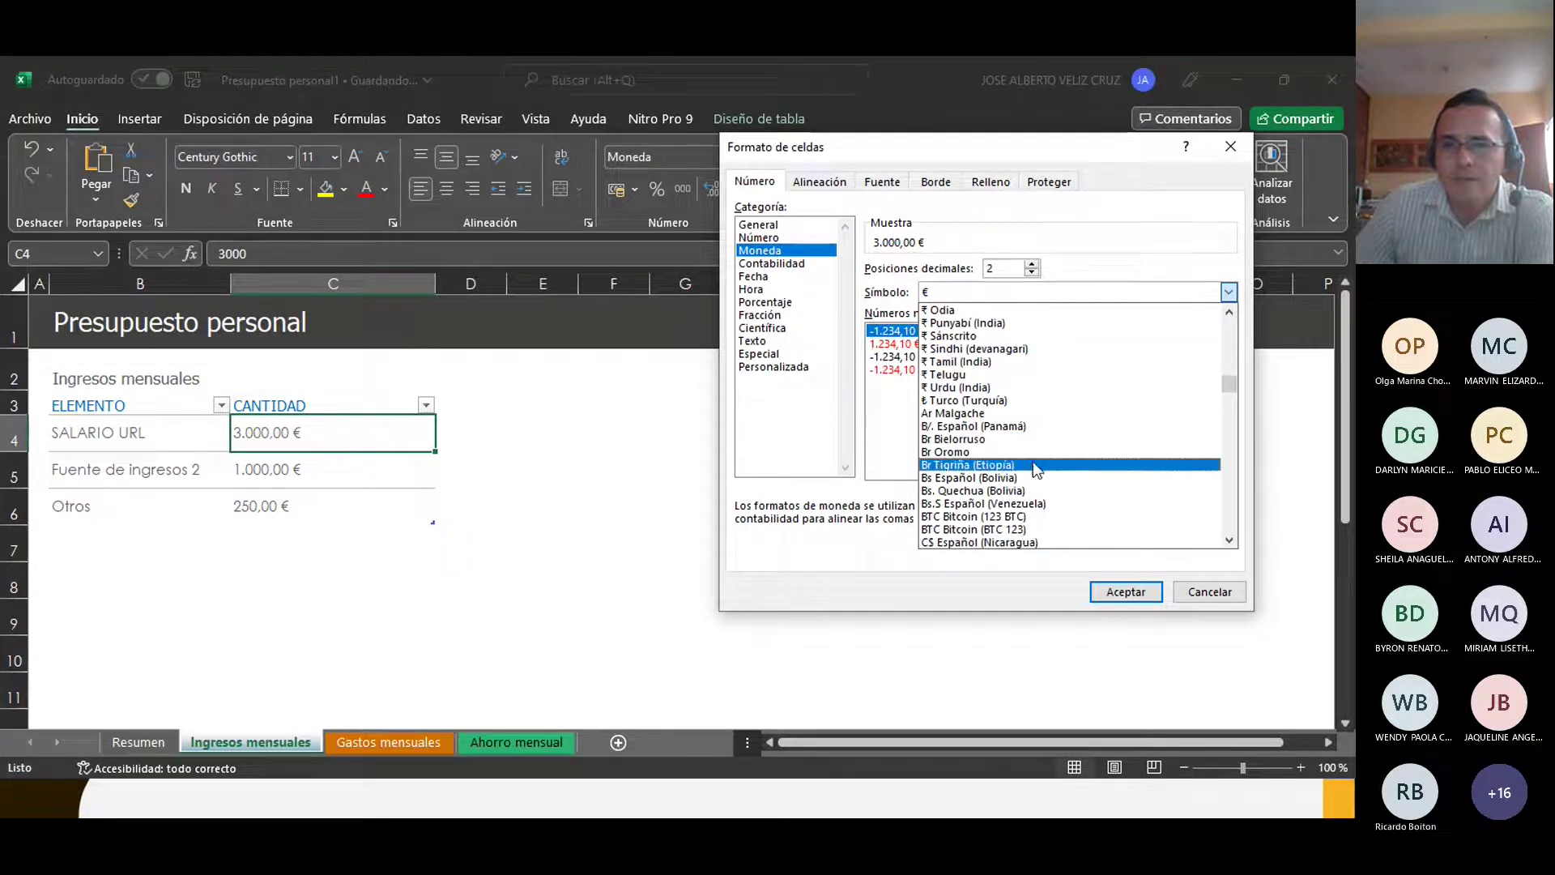
pyautogui.scroll(-3, 1033, 462)
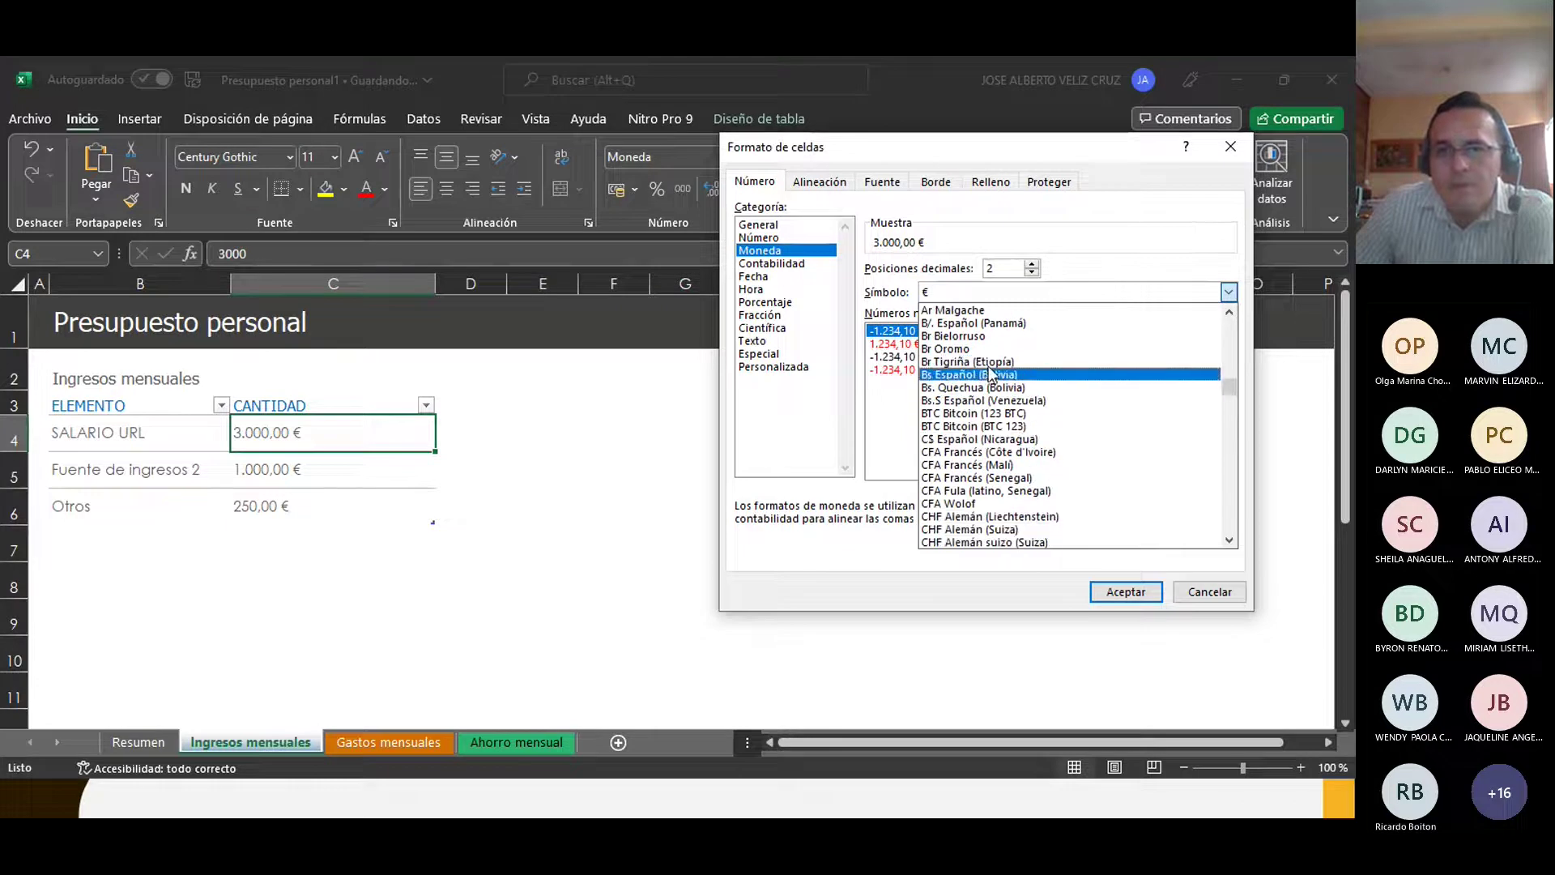
pyautogui.scroll(-6, 991, 370)
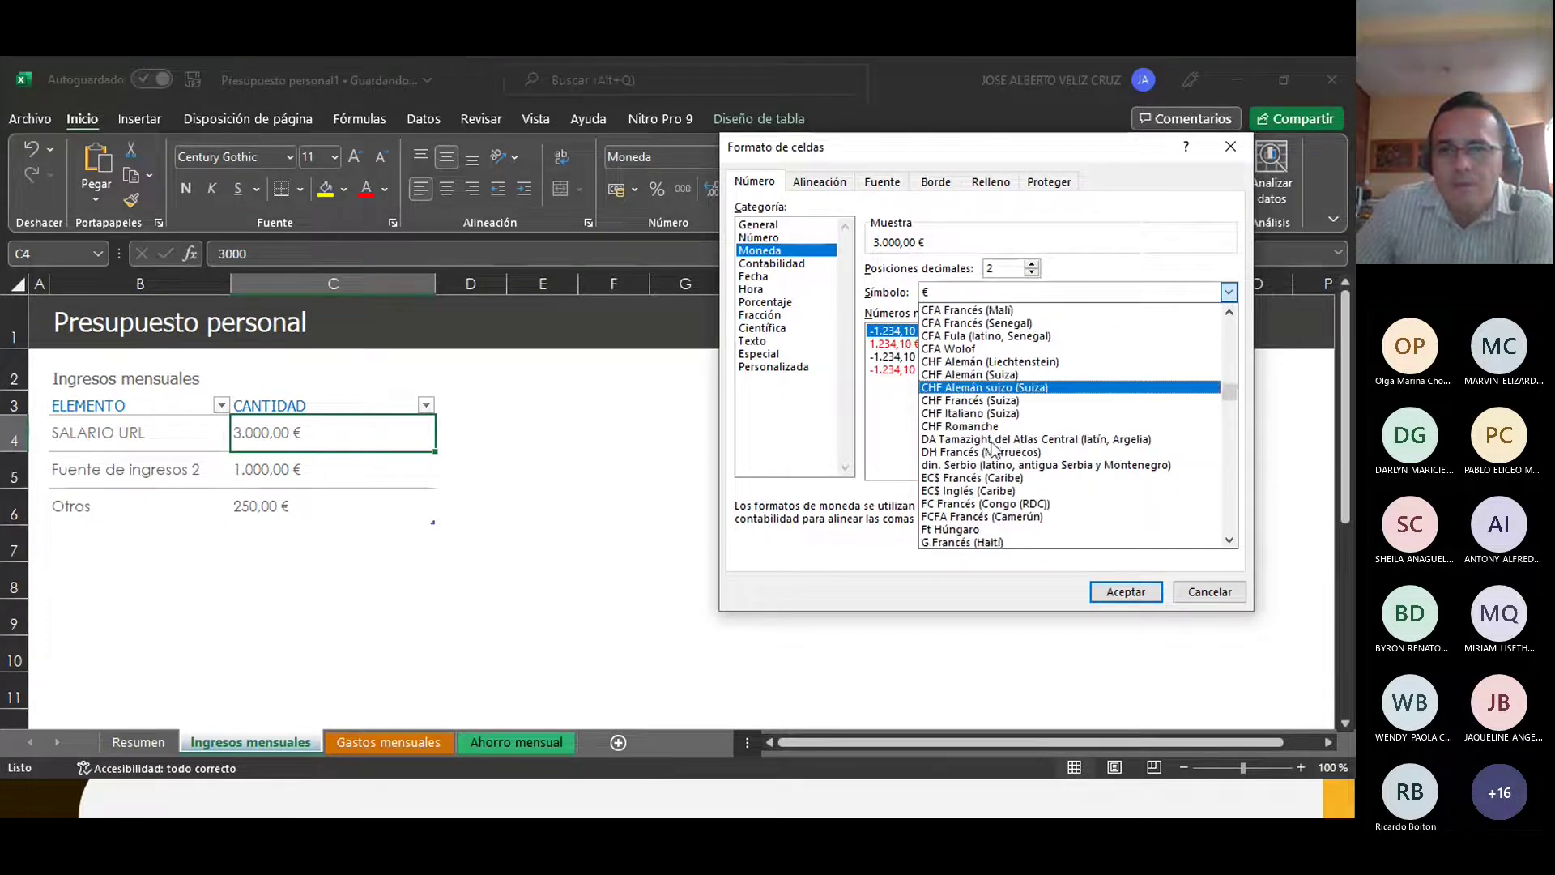
pyautogui.scroll(-7, 992, 453)
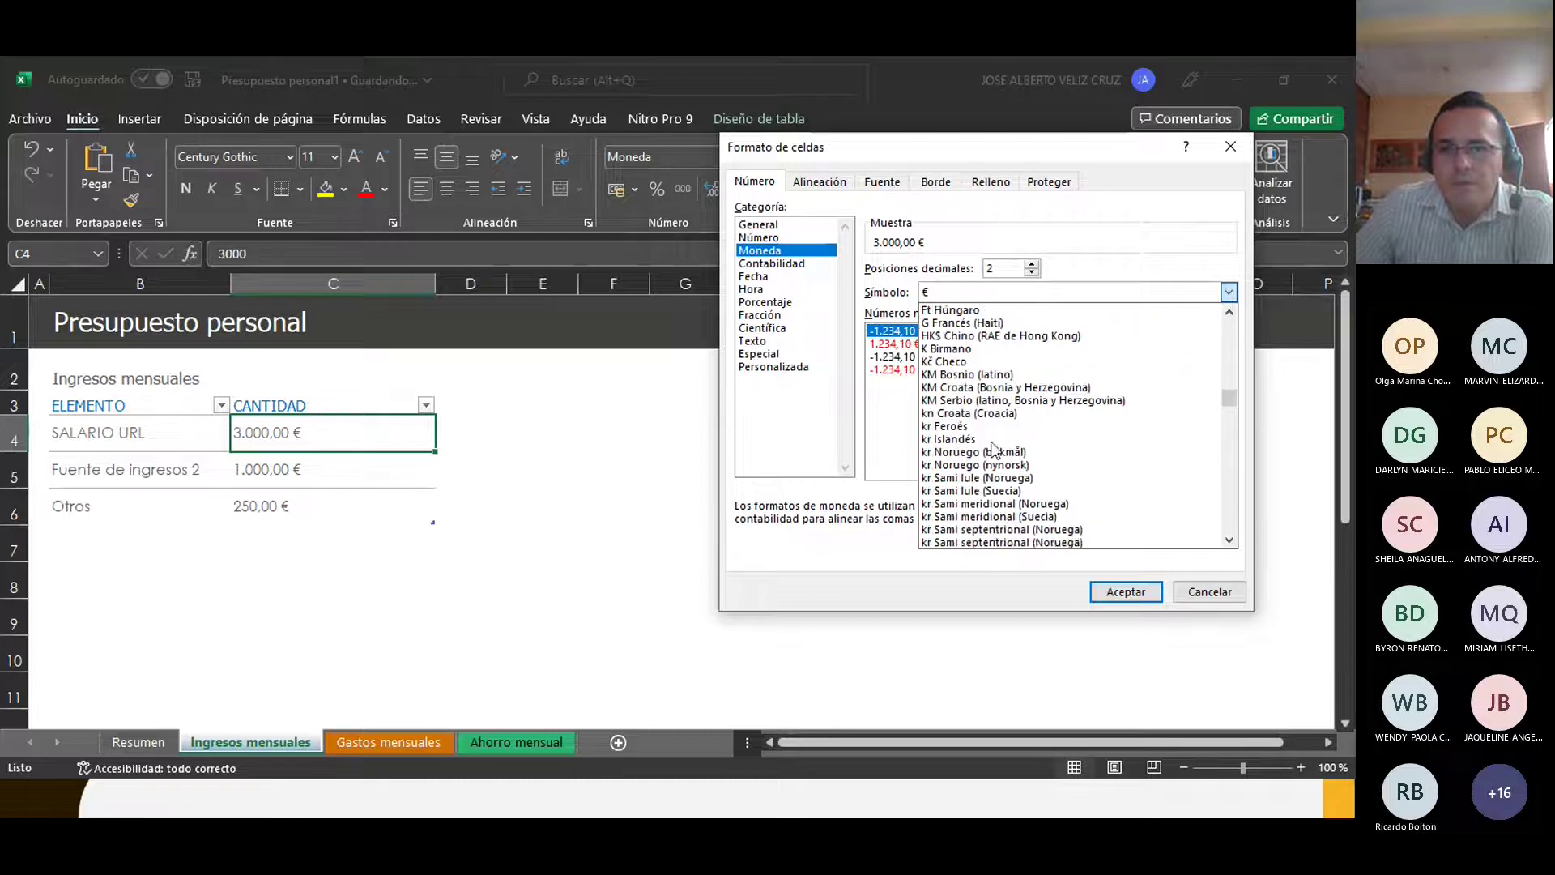
pyautogui.scroll(-4, 984, 471)
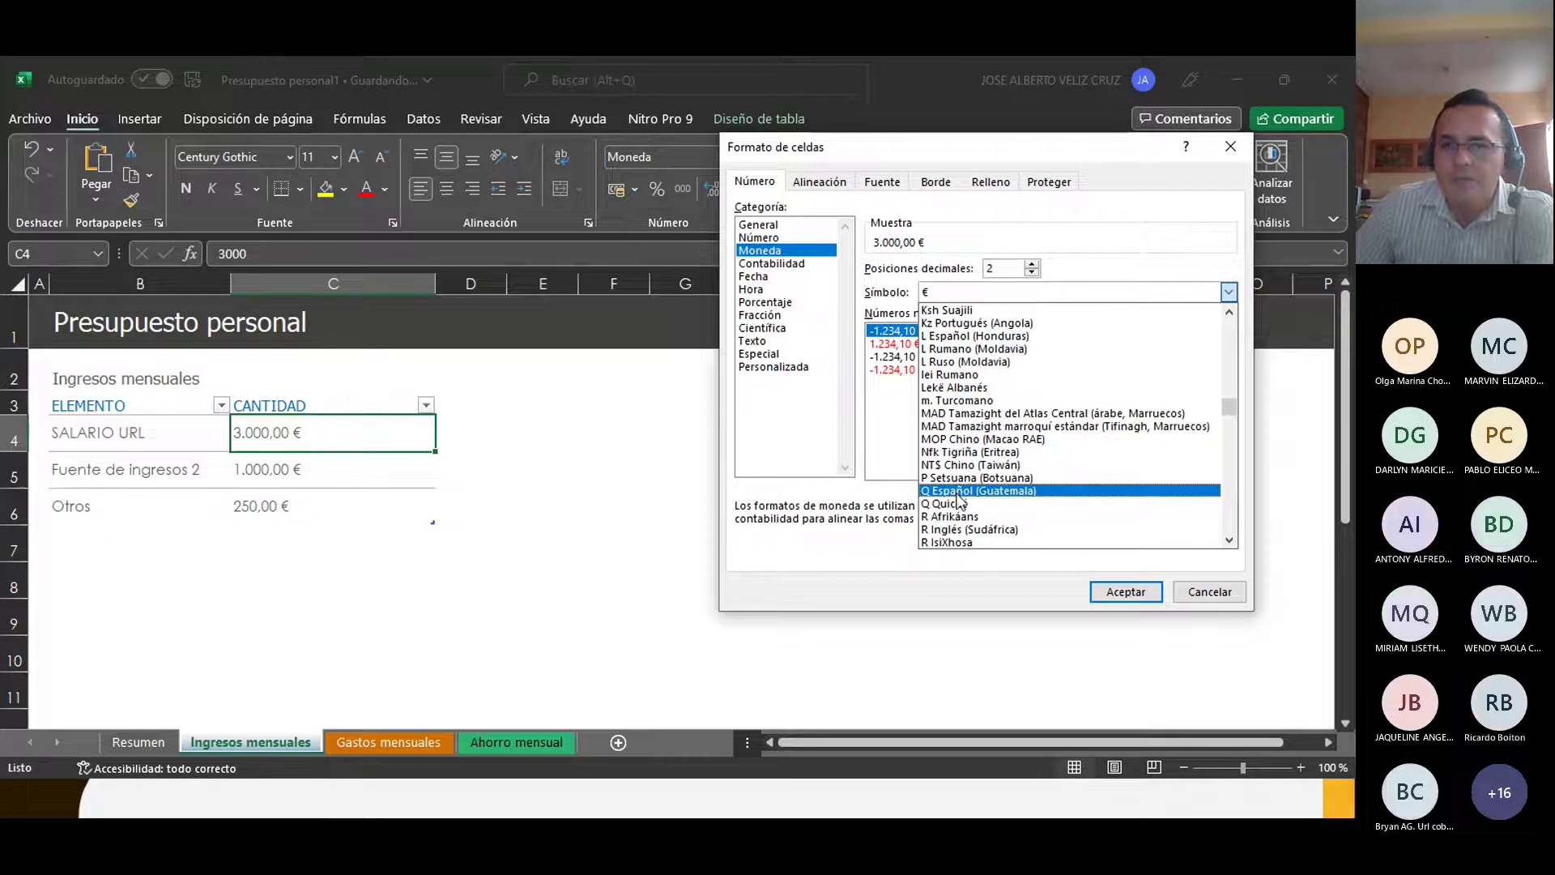
pyautogui.click(968, 491)
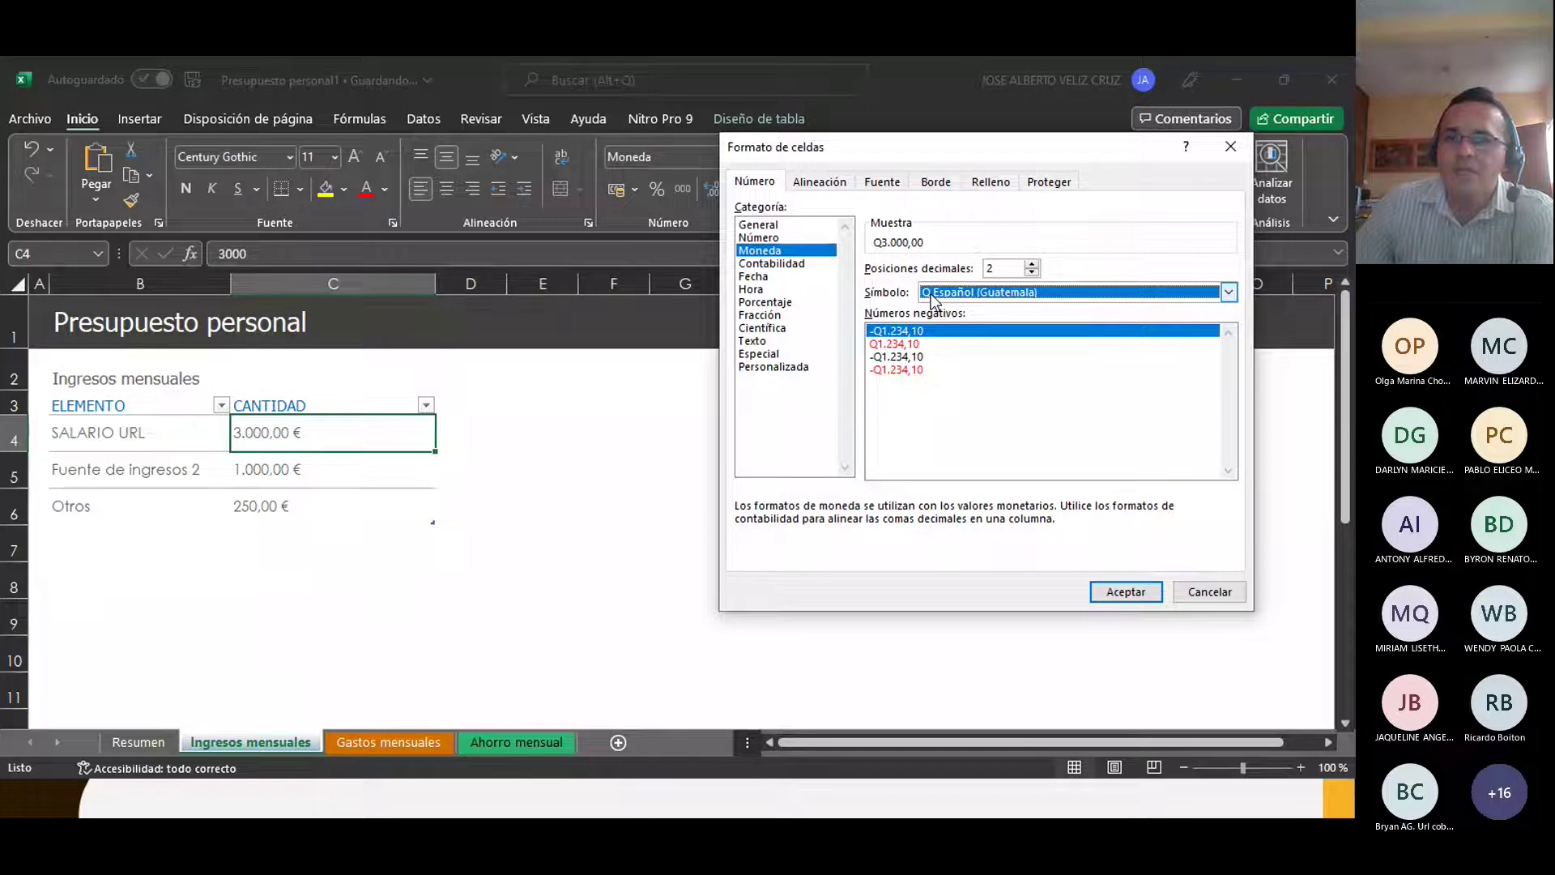
pyautogui.press('Return')
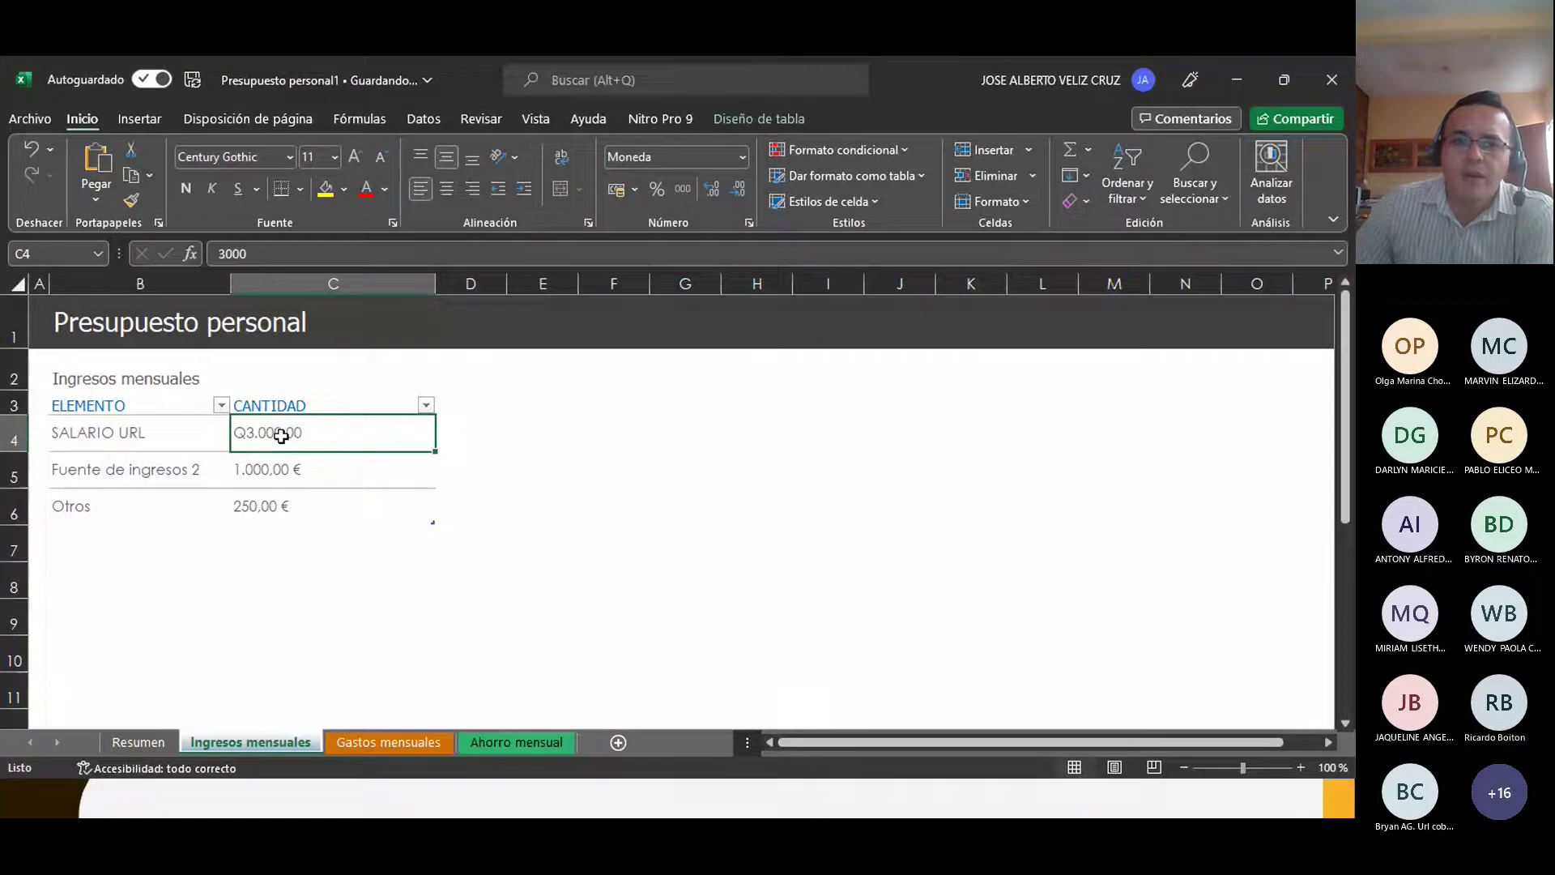
# Step: Copy C4's quetzal format onto C5 and C6 with Format Painter, then view the Resumen sheet
pyautogui.click(522, 443)
pyautogui.click(293, 431)
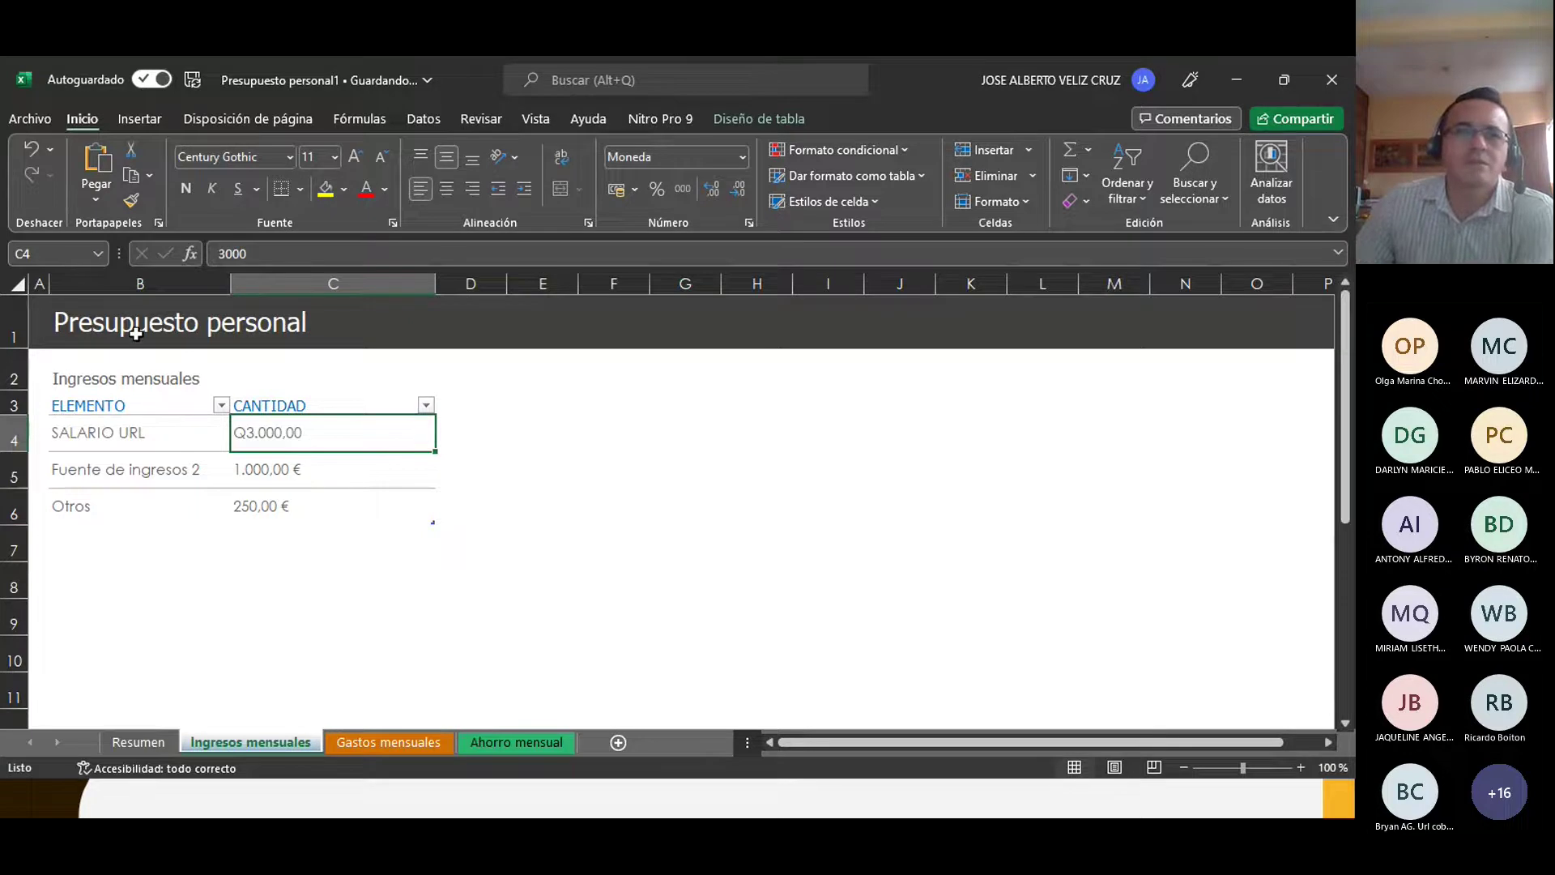
pyautogui.click(131, 200)
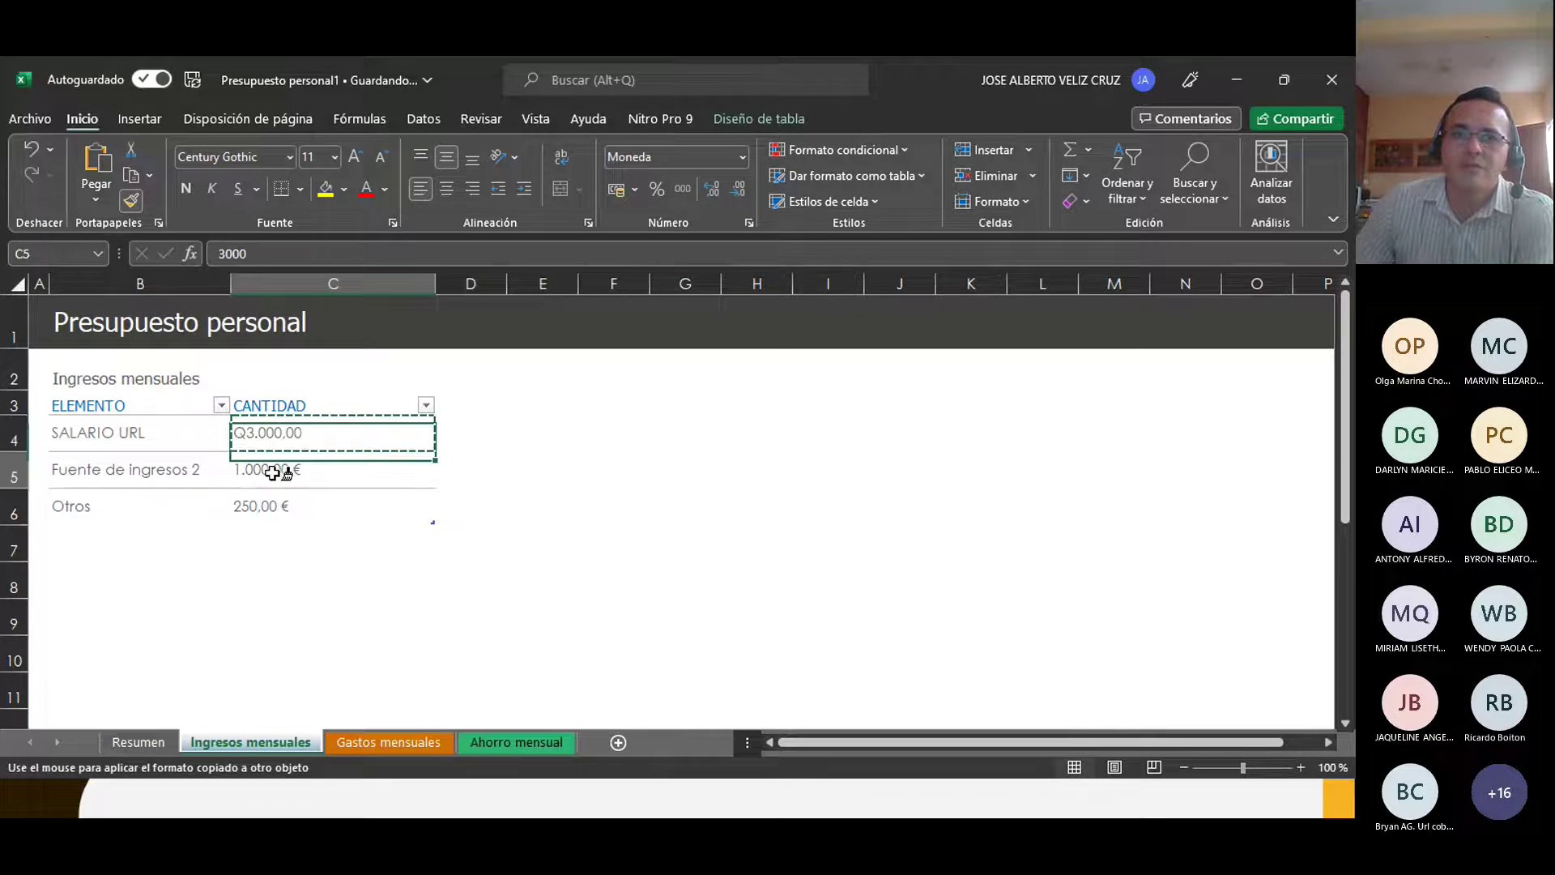
pyautogui.click(280, 471)
pyautogui.click(269, 437)
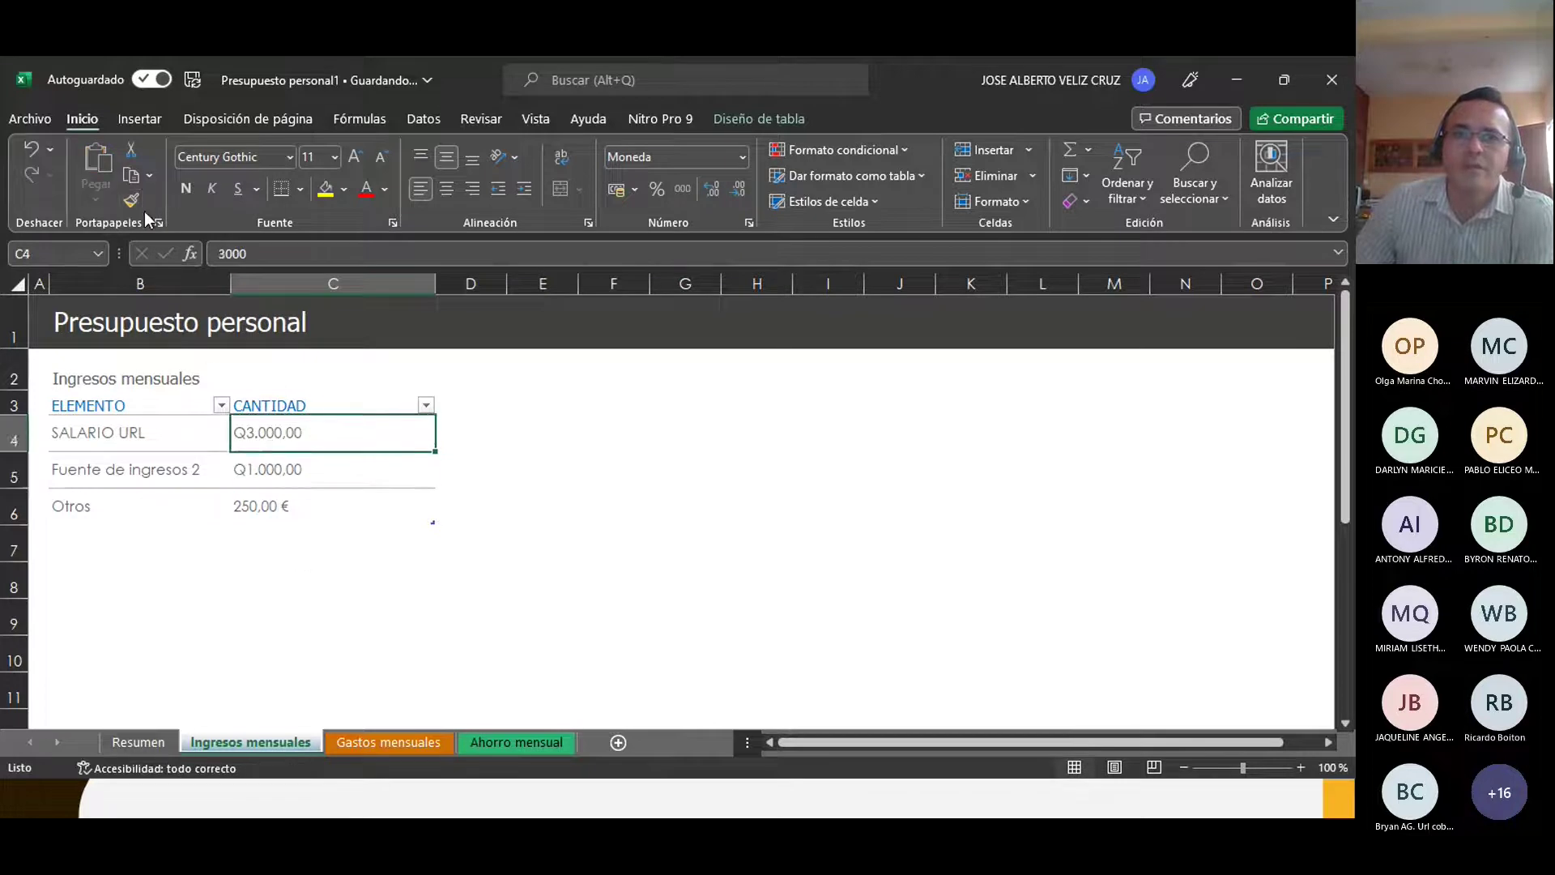
pyautogui.click(134, 201)
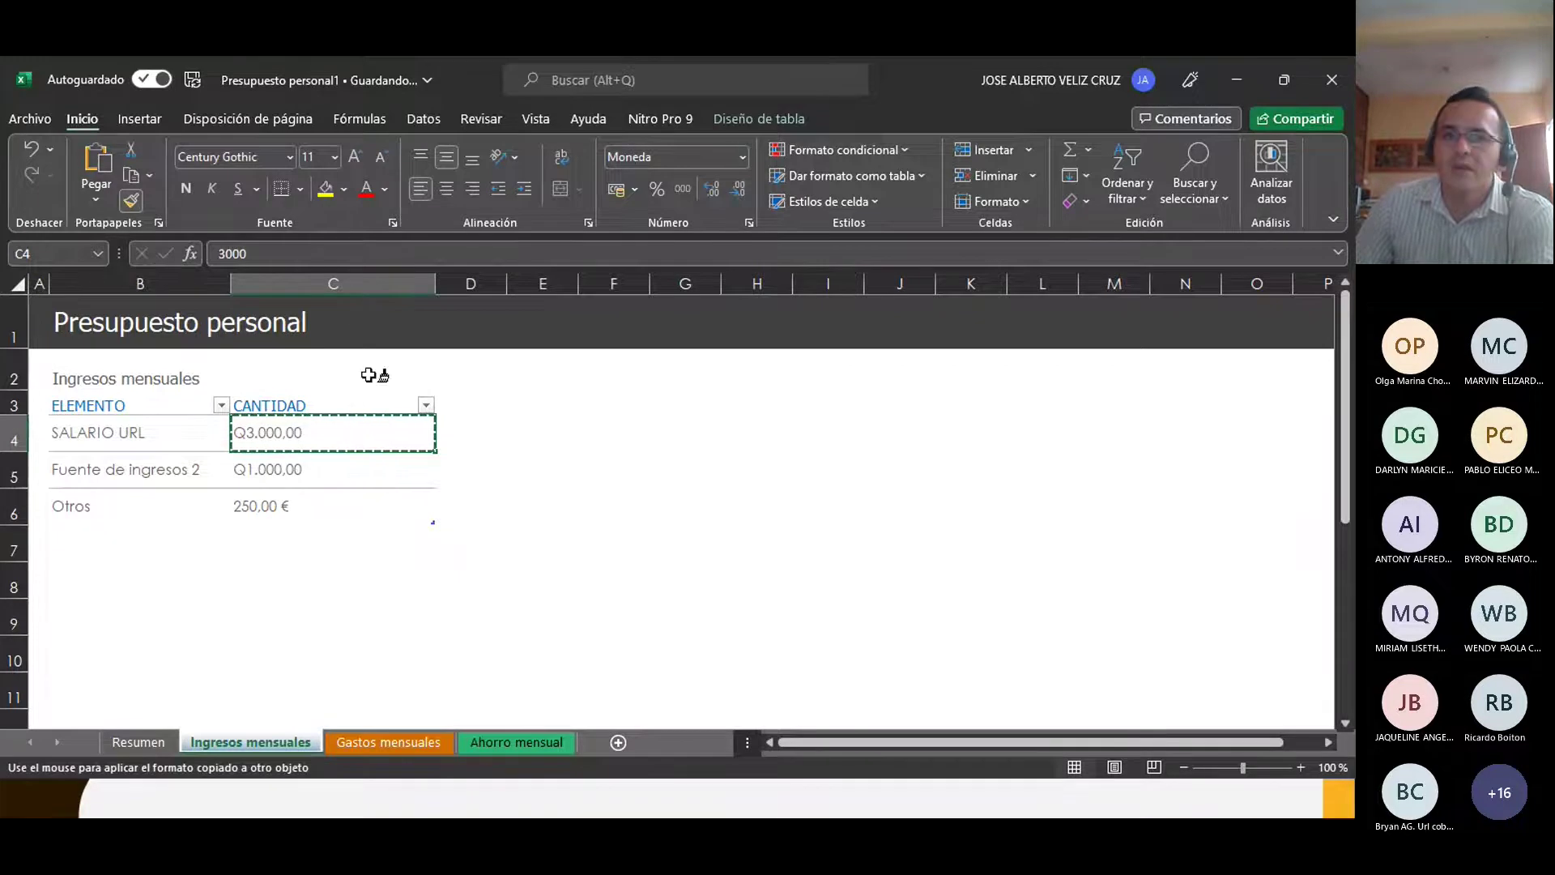
pyautogui.click(272, 506)
pyautogui.click(701, 498)
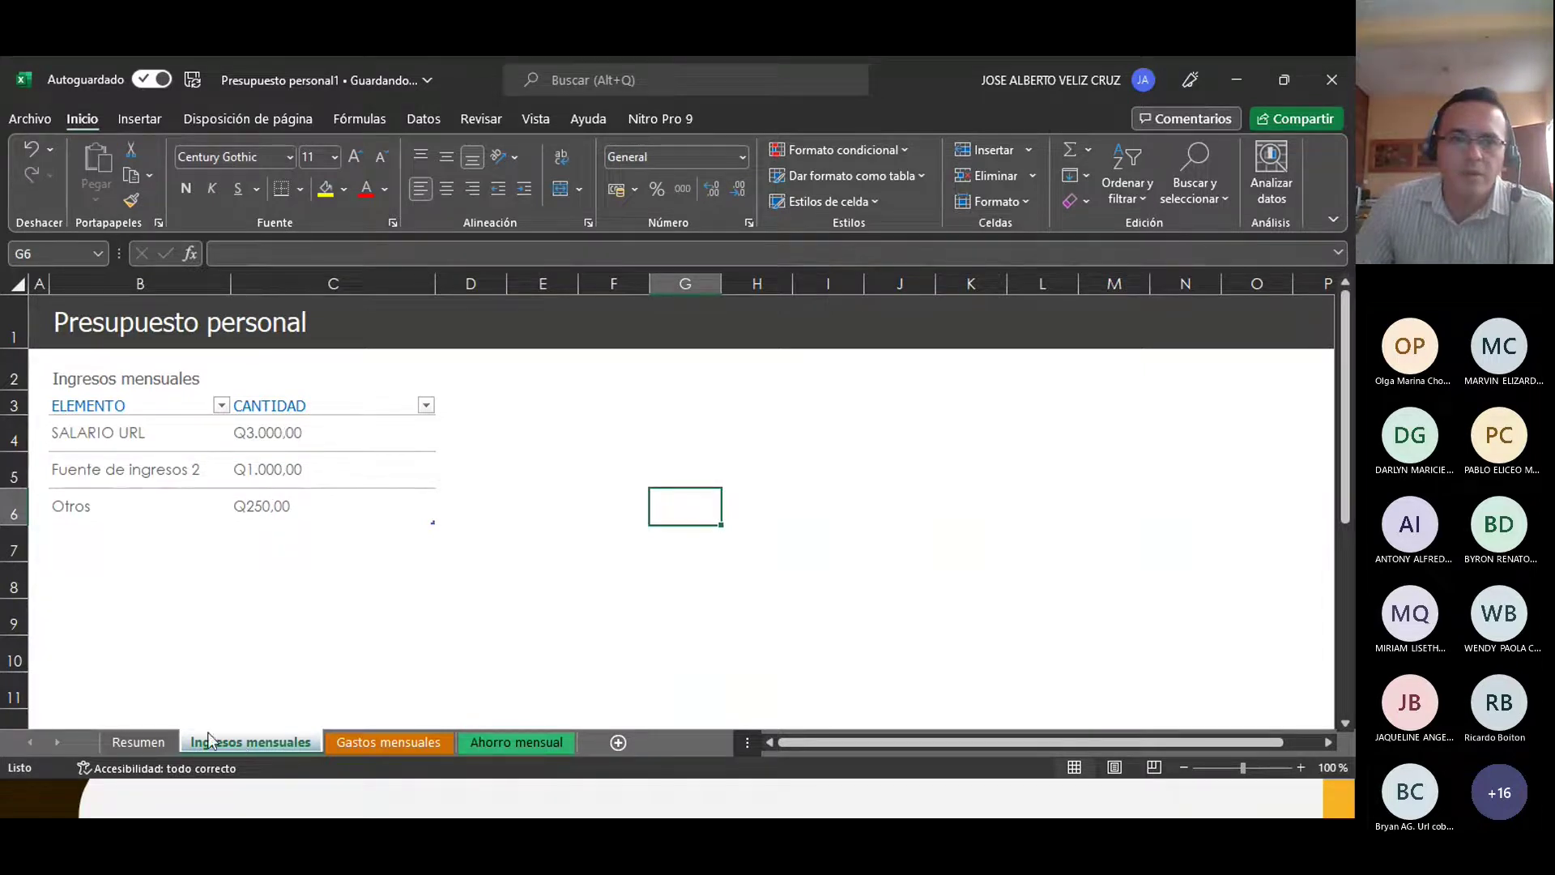
pyautogui.click(146, 741)
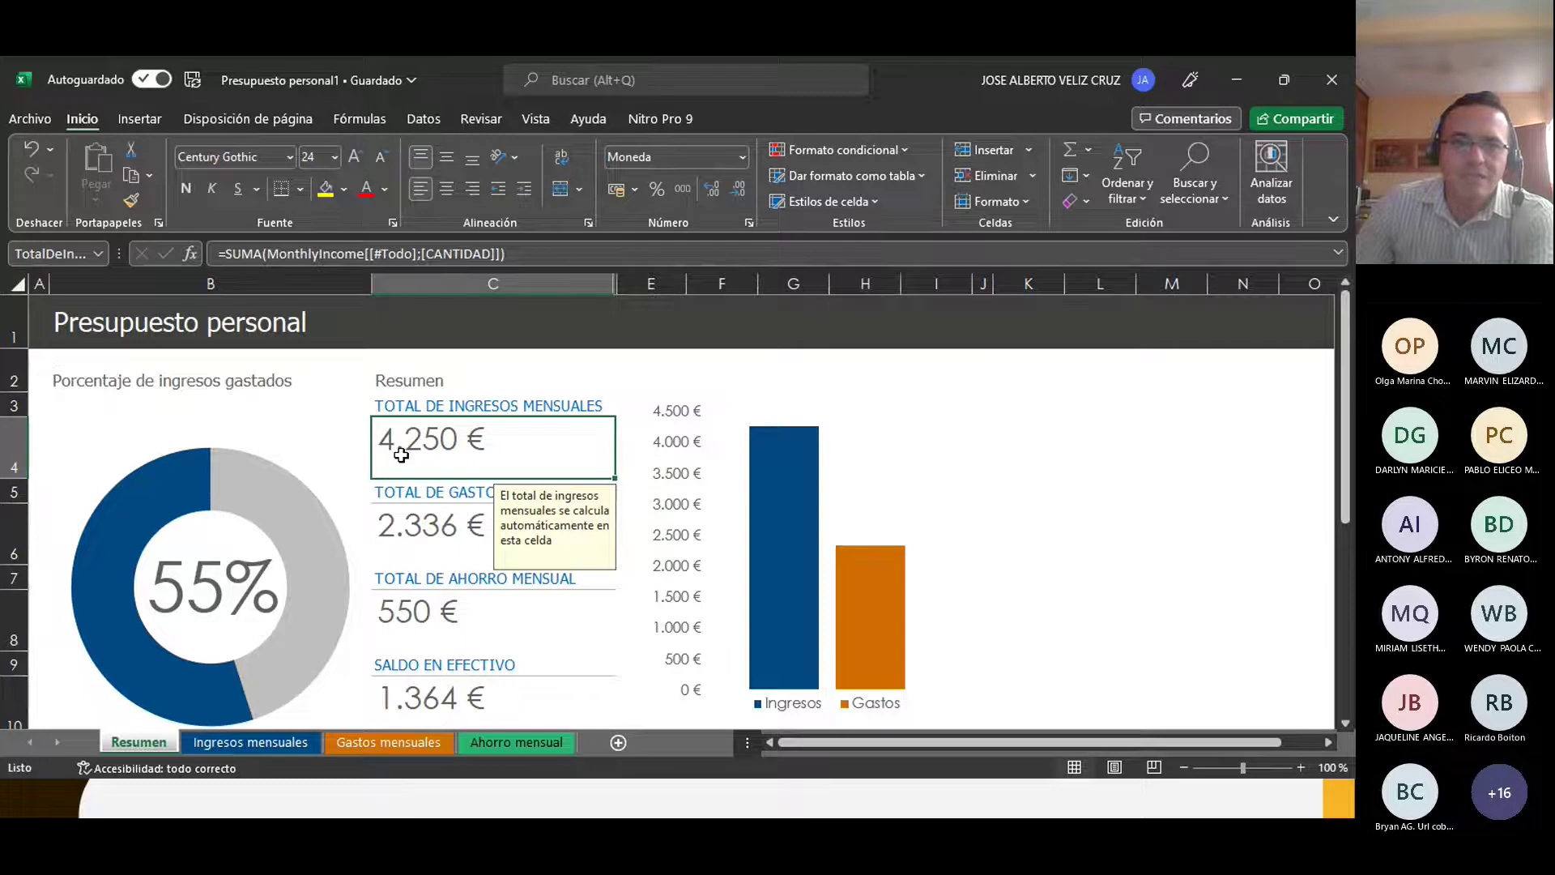
pyautogui.click(985, 445)
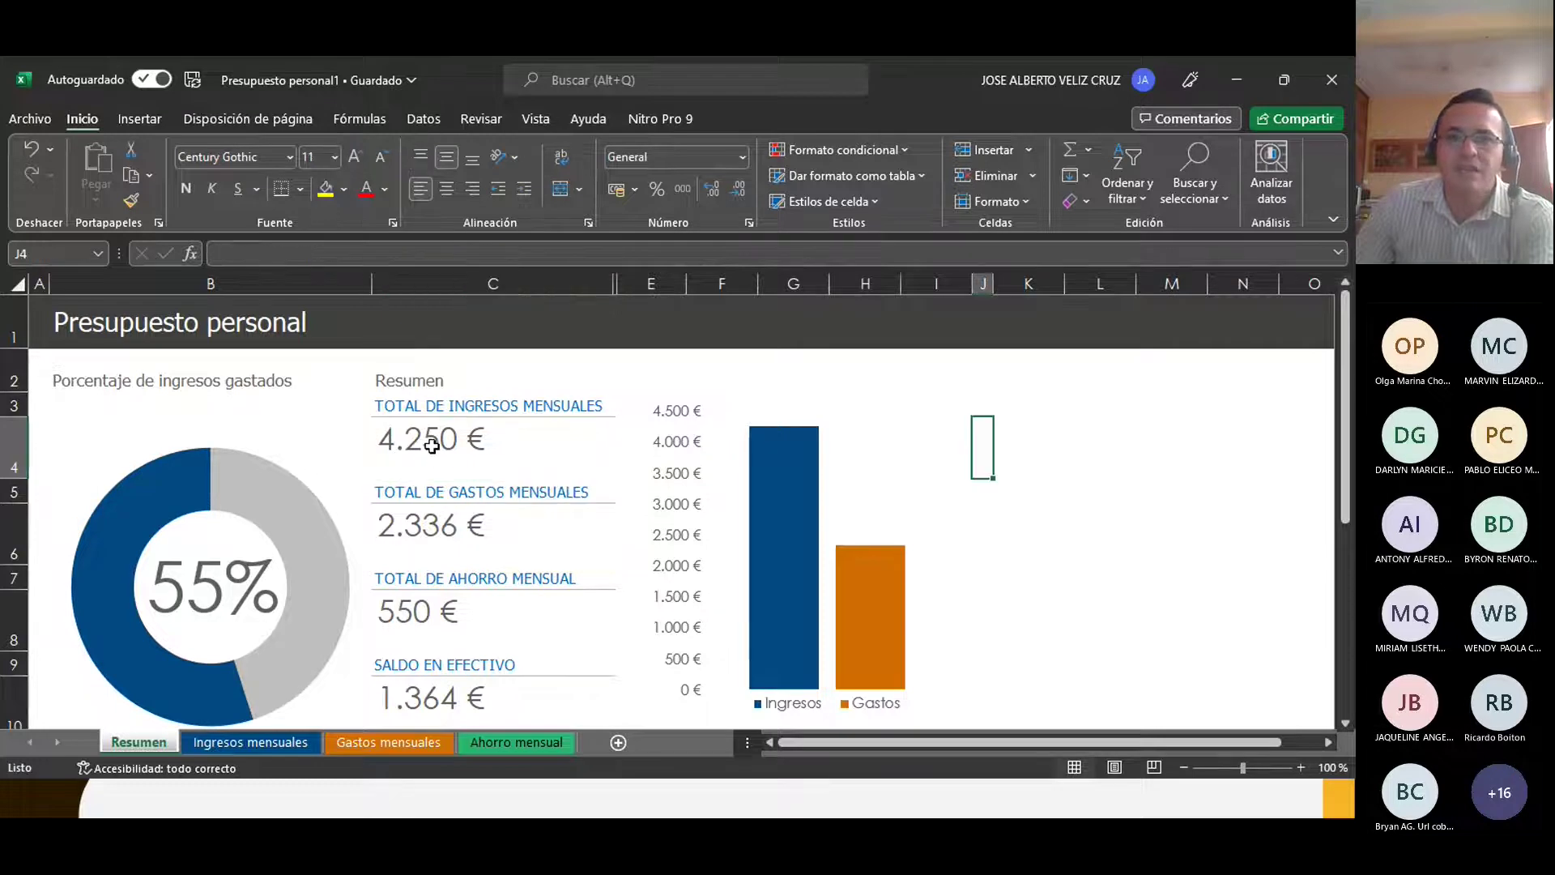
pyautogui.click(432, 446)
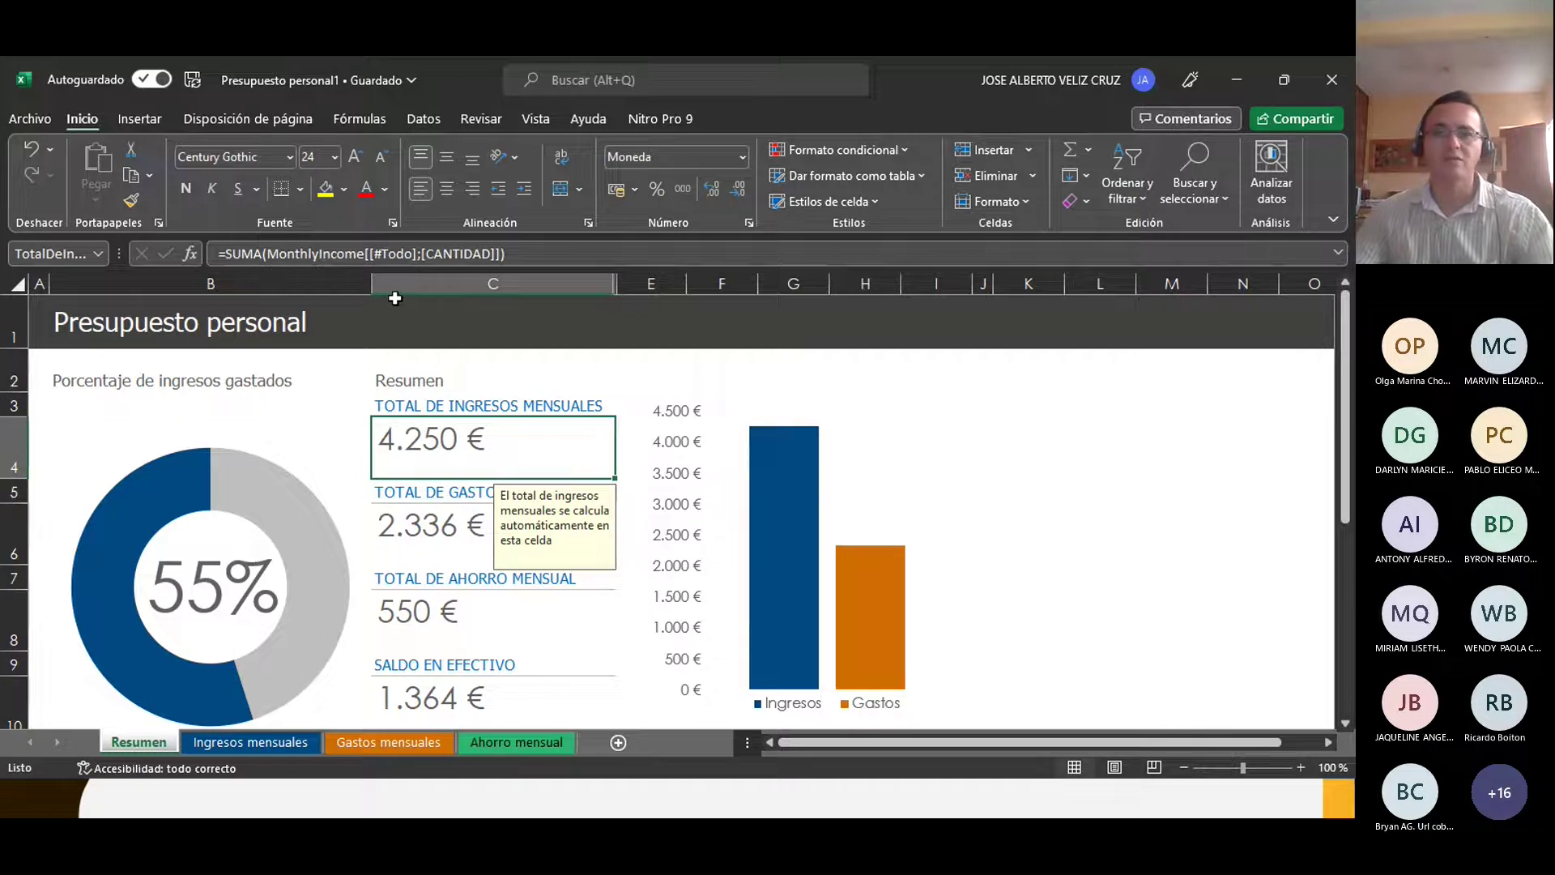
pyautogui.doubleClick(577, 438)
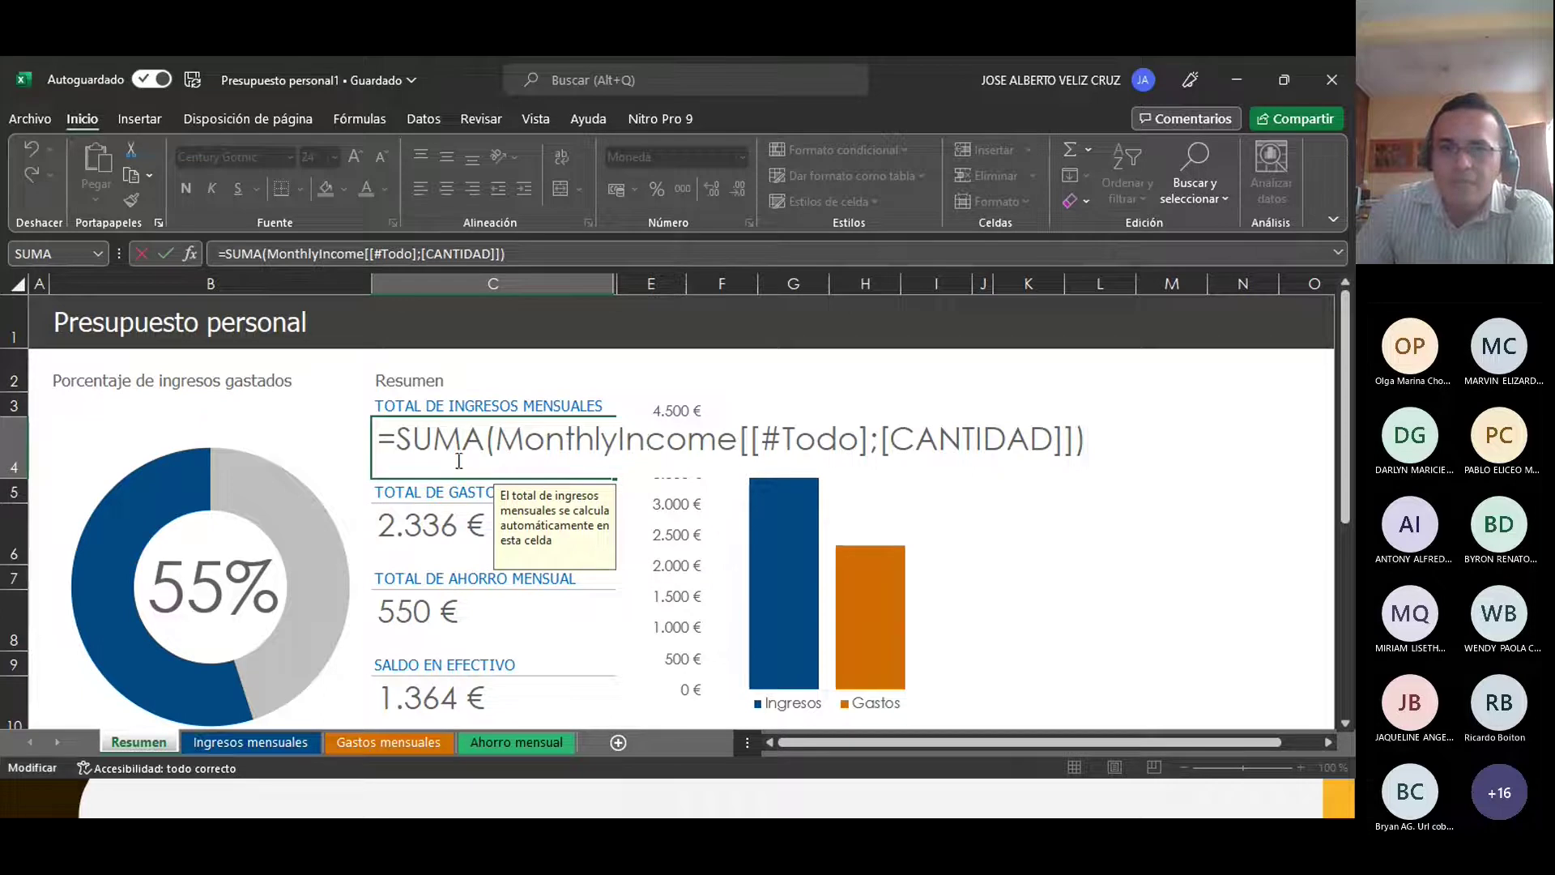
pyautogui.click(1087, 496)
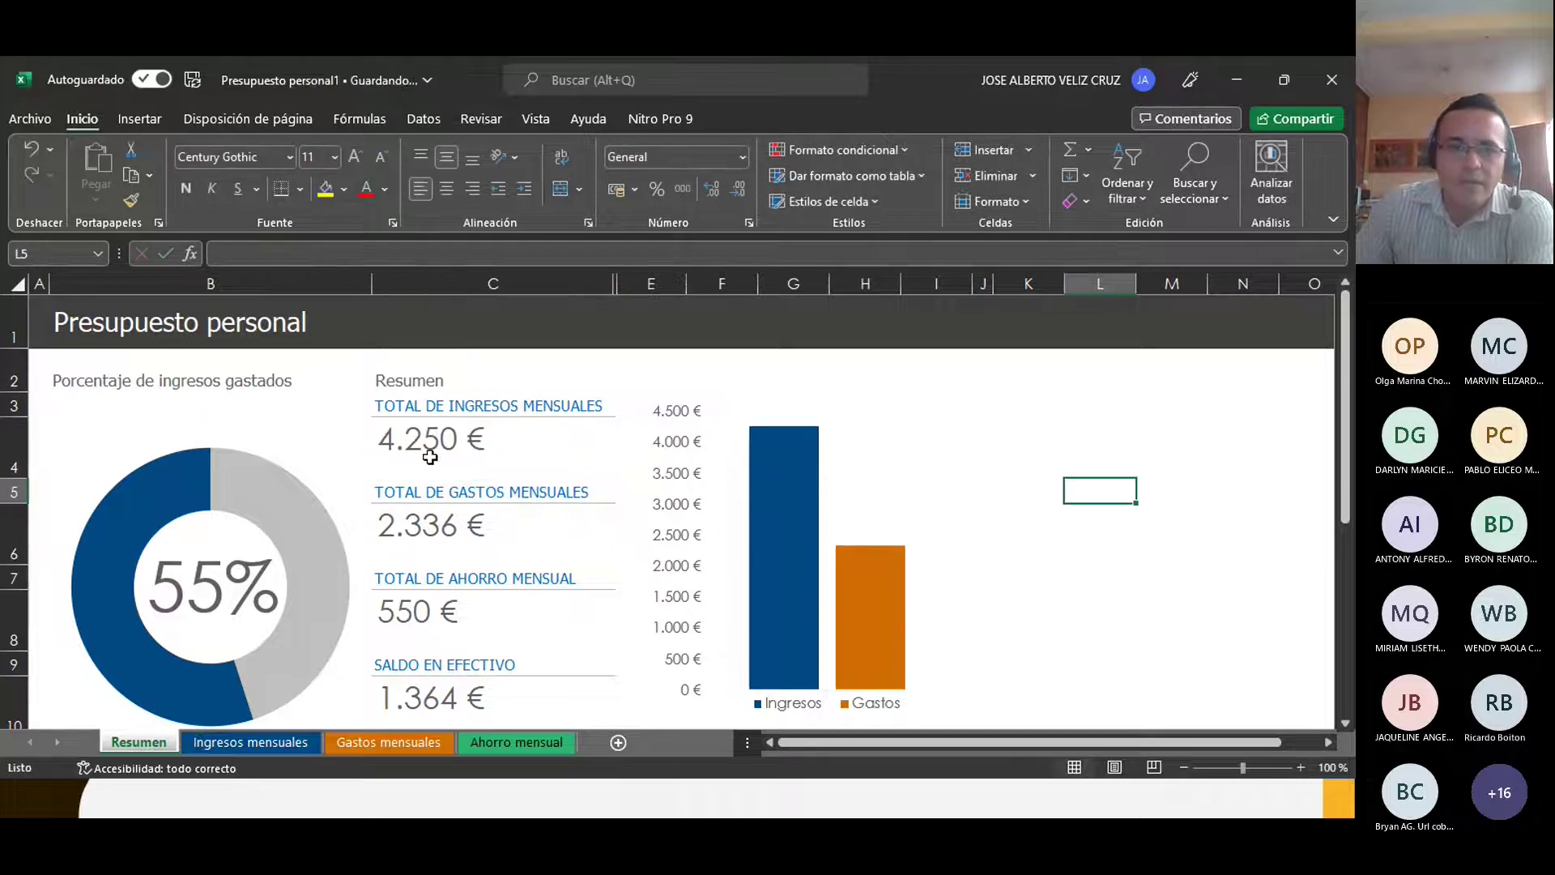
# Step: Select the Ingresos mensuales table B3:C6 and add a total row to it
pyautogui.click(250, 743)
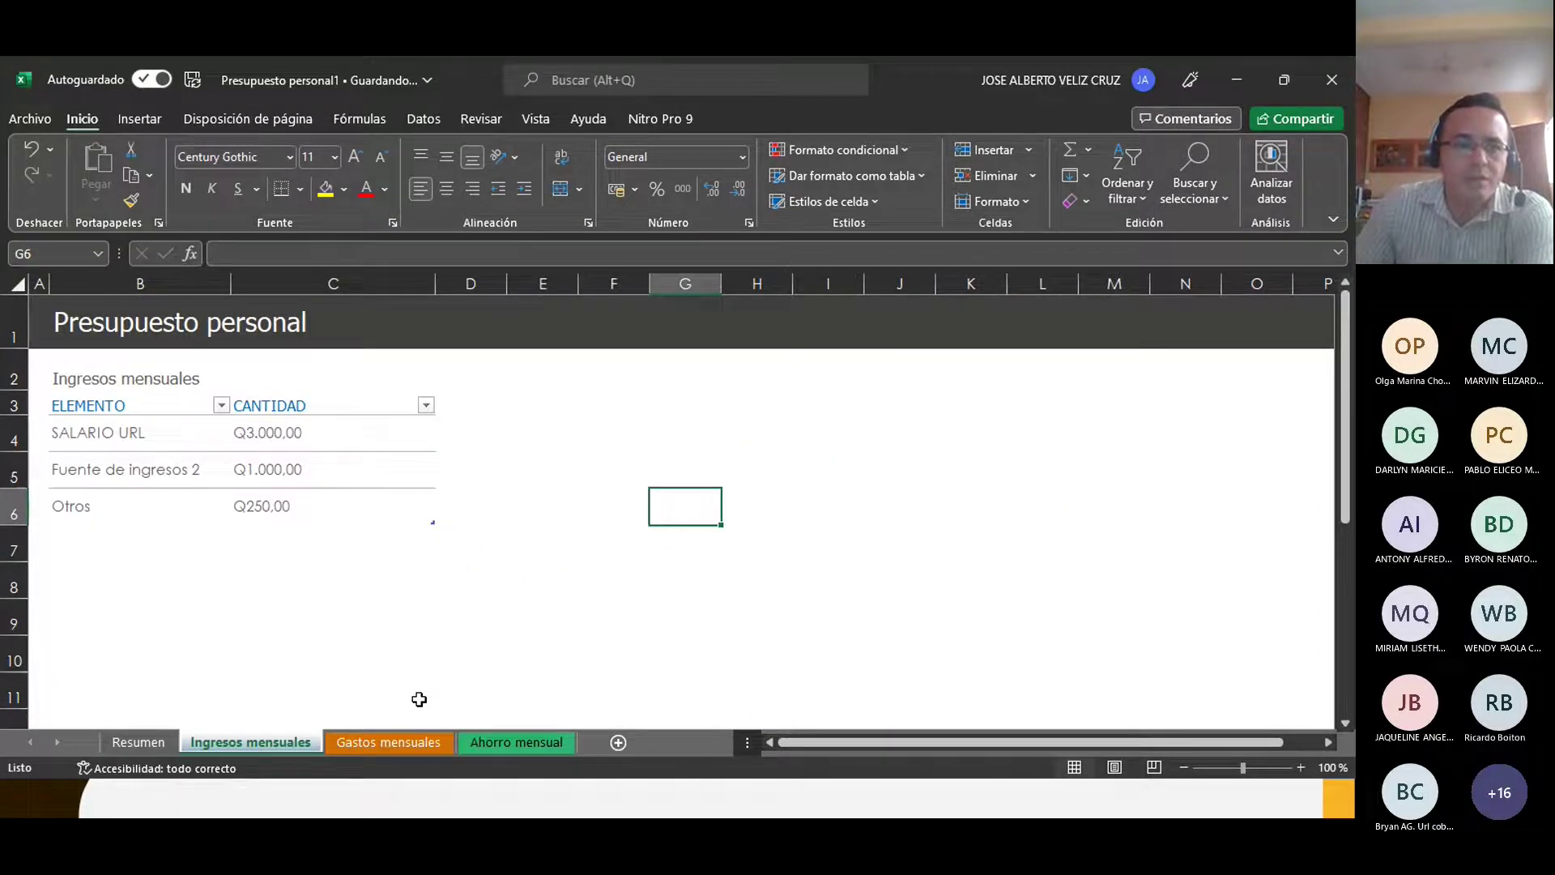
pyautogui.click(332, 506)
pyautogui.scroll(-1, 327, 547)
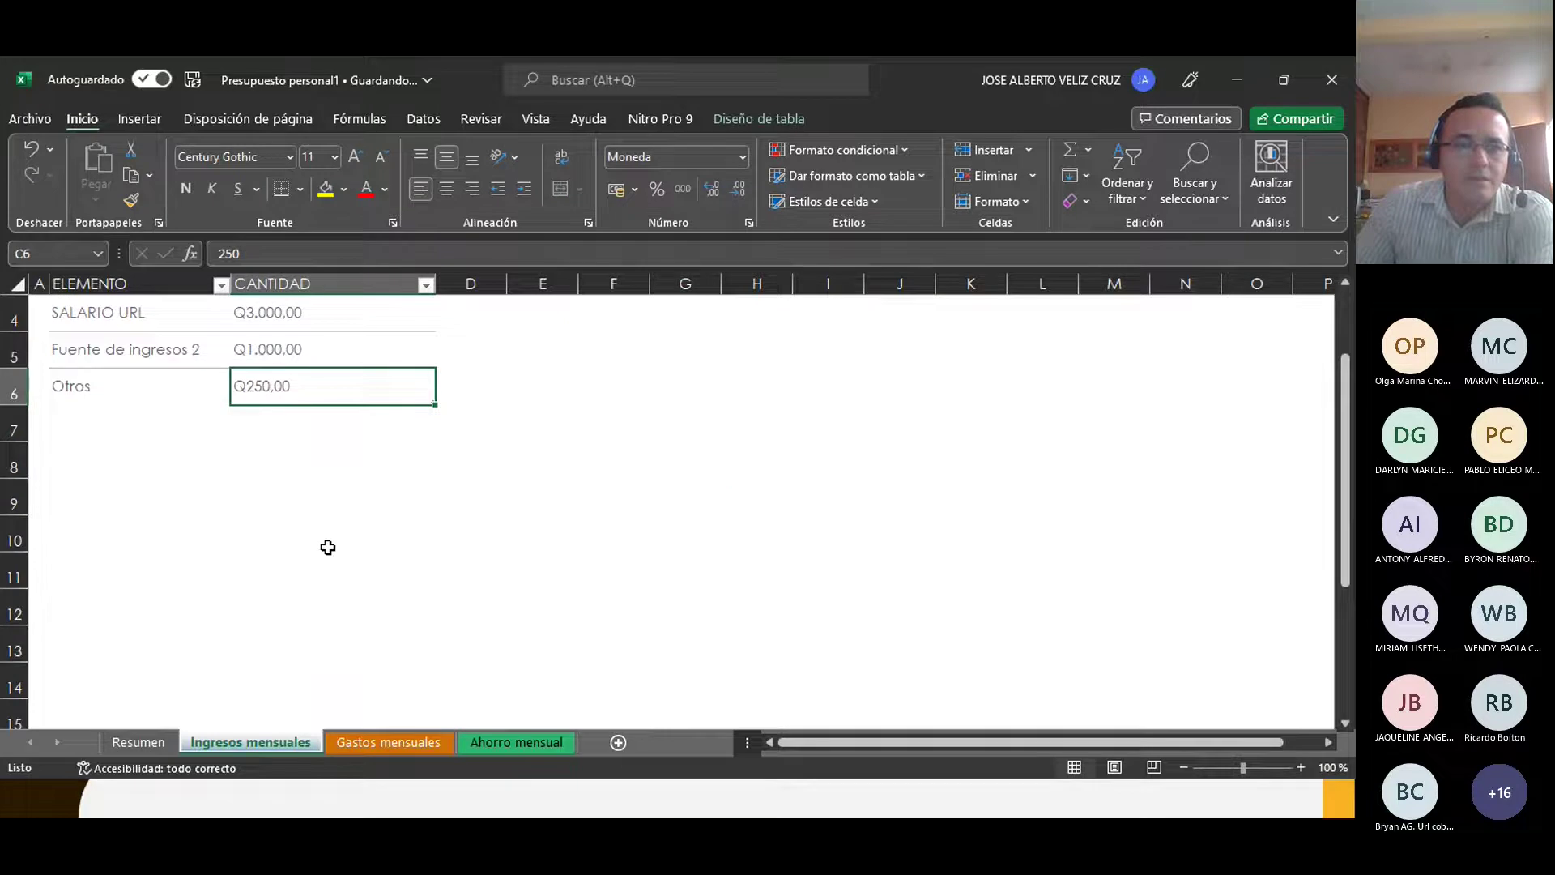
pyautogui.scroll(1, 327, 547)
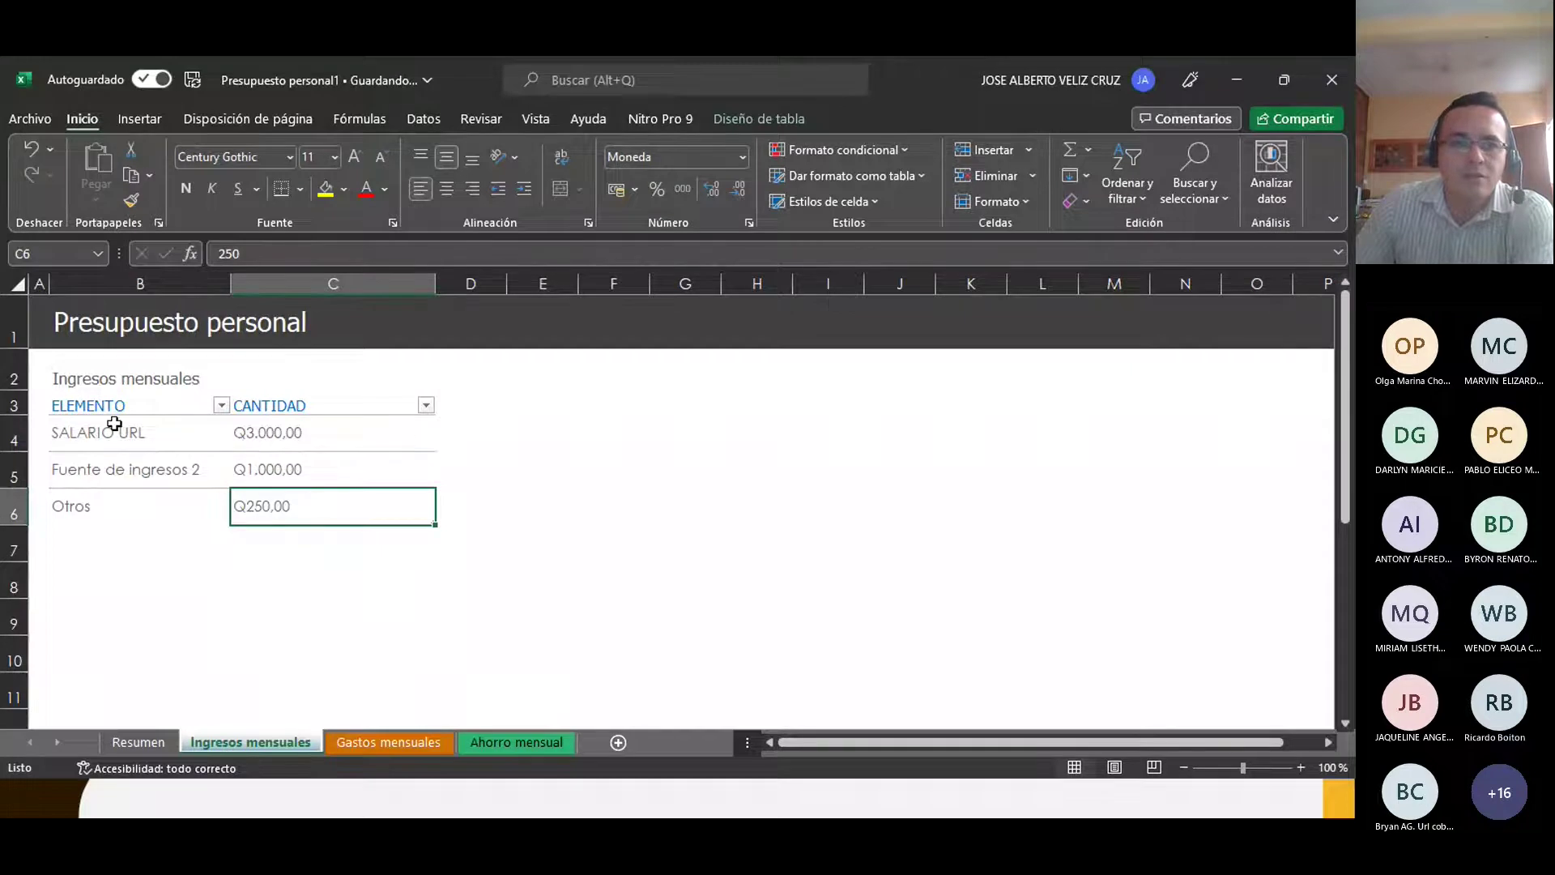
pyautogui.click(150, 405)
pyautogui.click(372, 406)
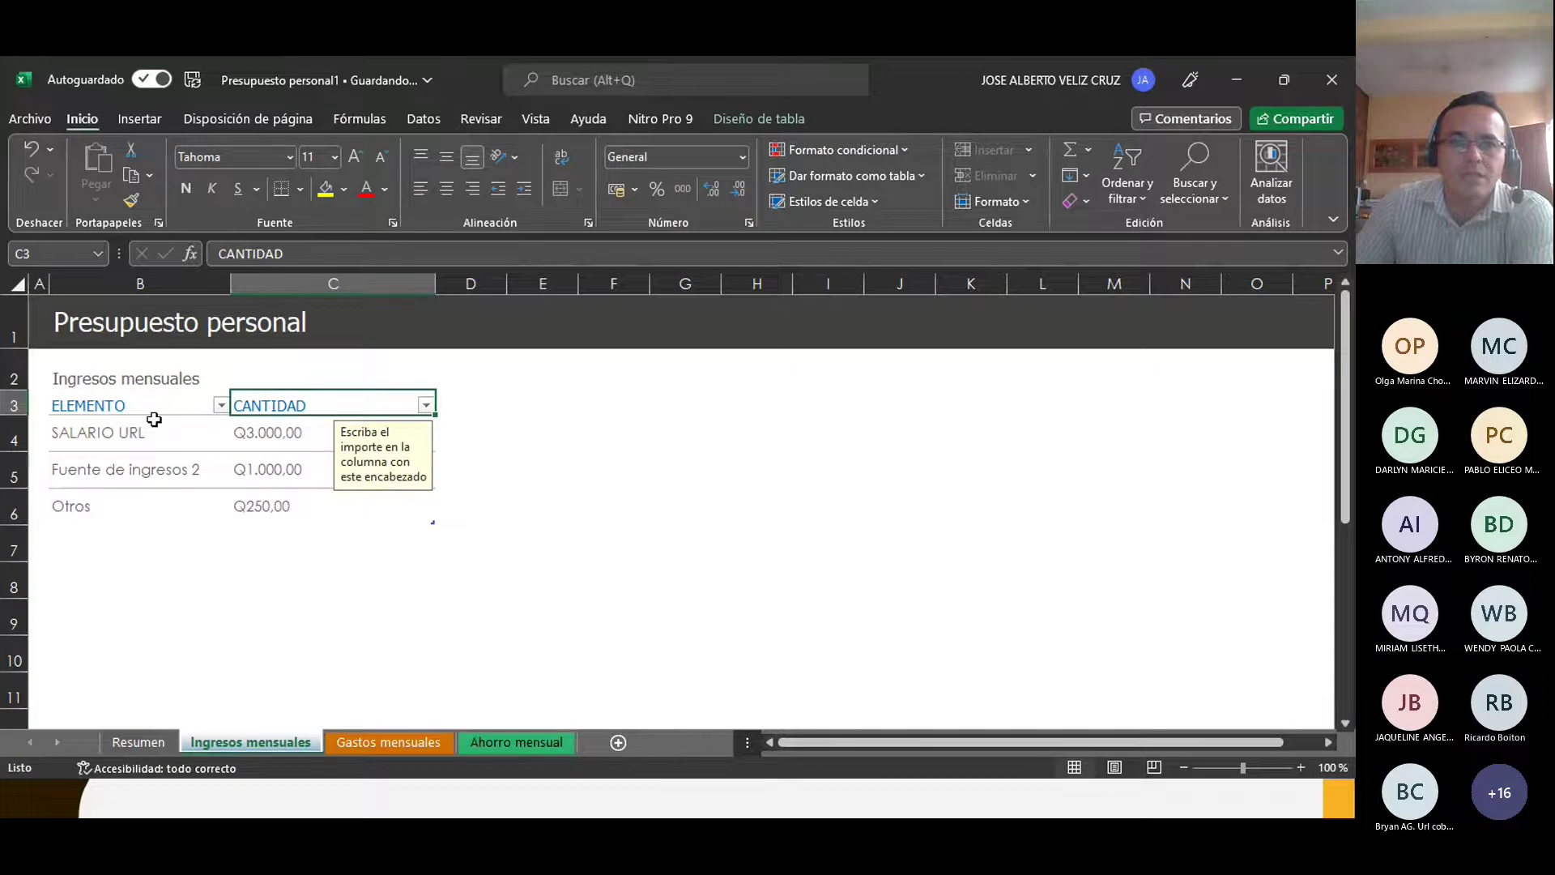
pyautogui.moveTo(150, 405); pyautogui.dragTo(338, 513)
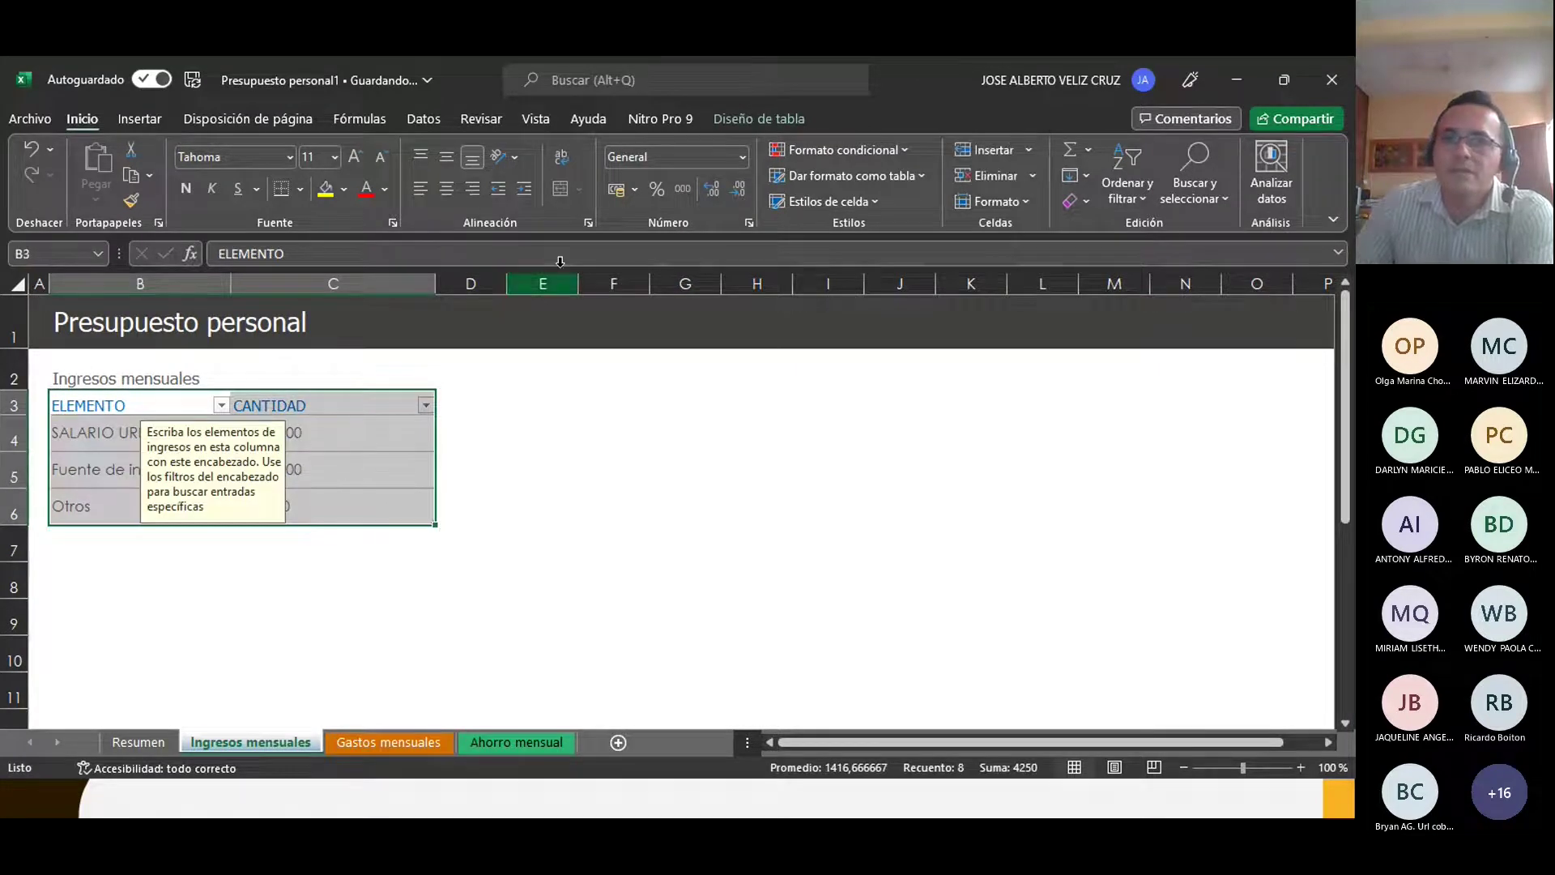
pyautogui.click(748, 120)
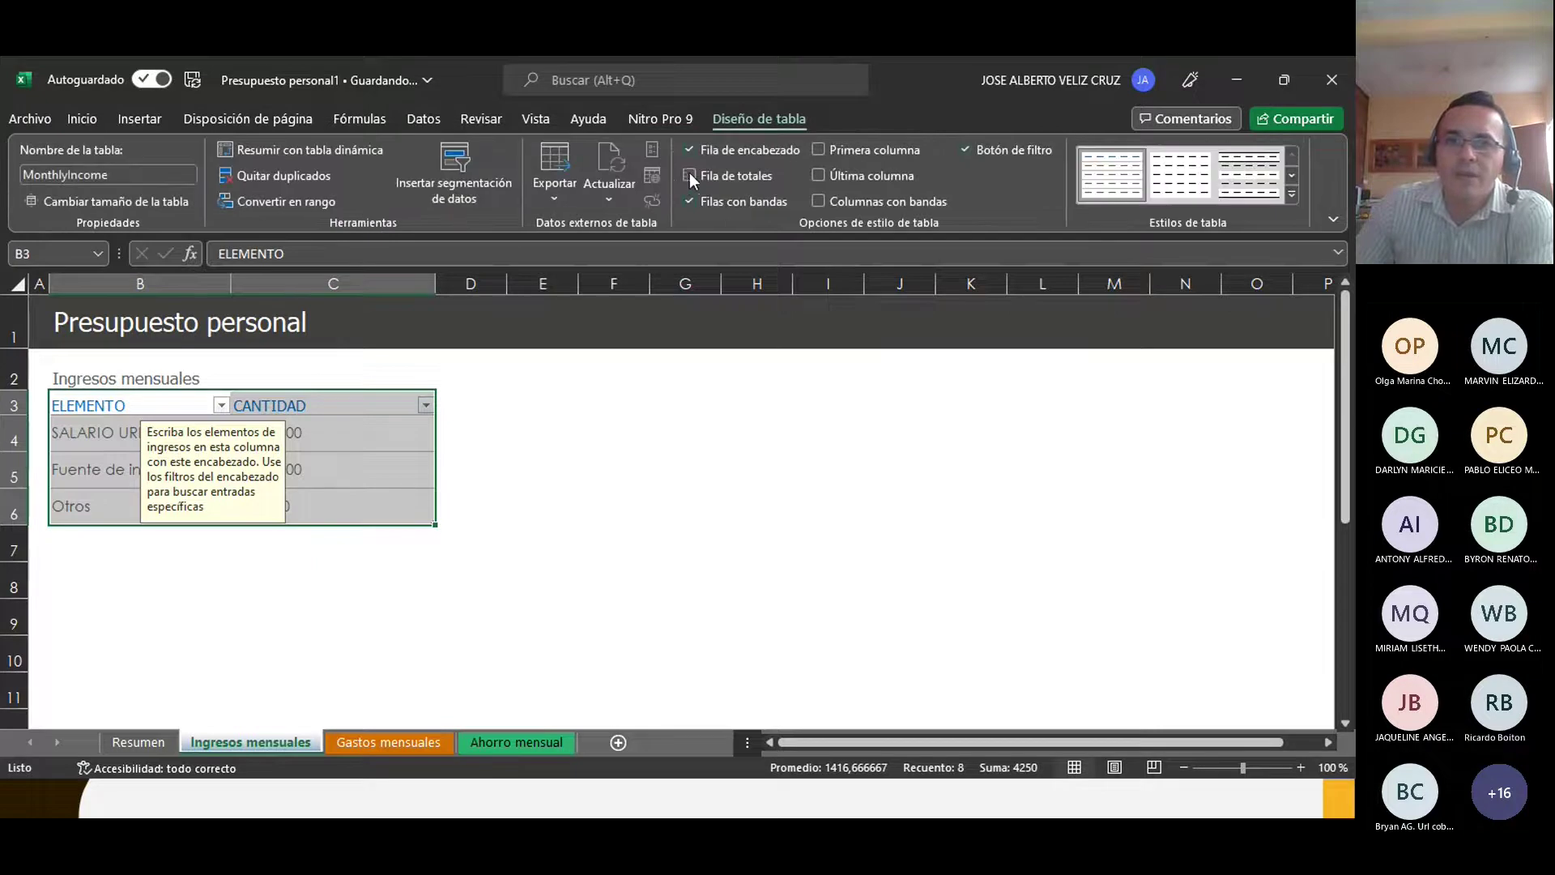
pyautogui.click(689, 175)
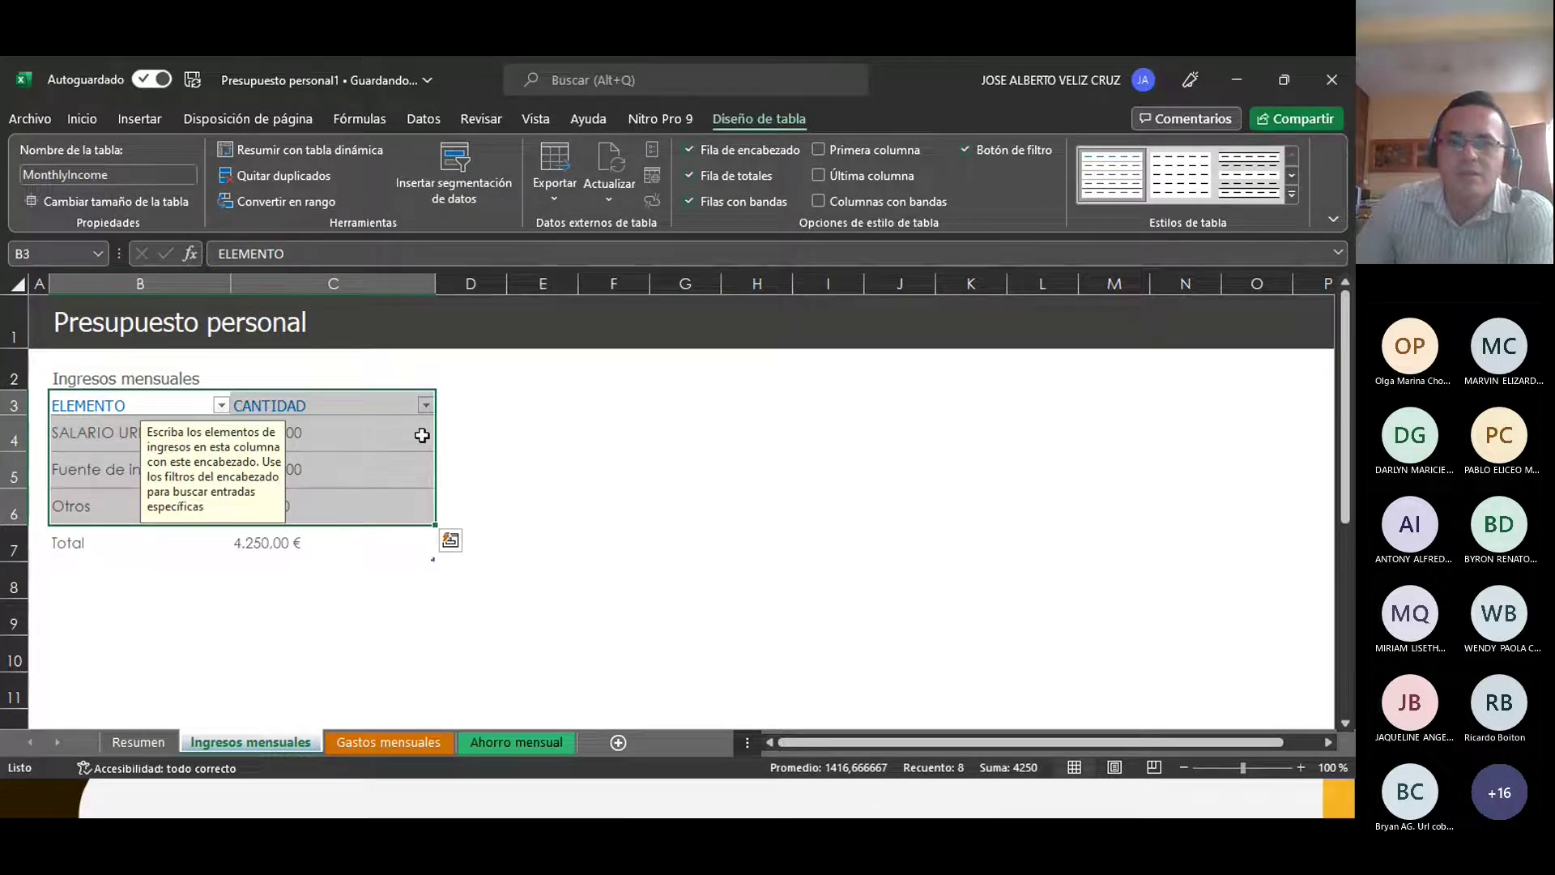
# Step: Check the new total in C7, then go to the Archivo start page
pyautogui.click(272, 558)
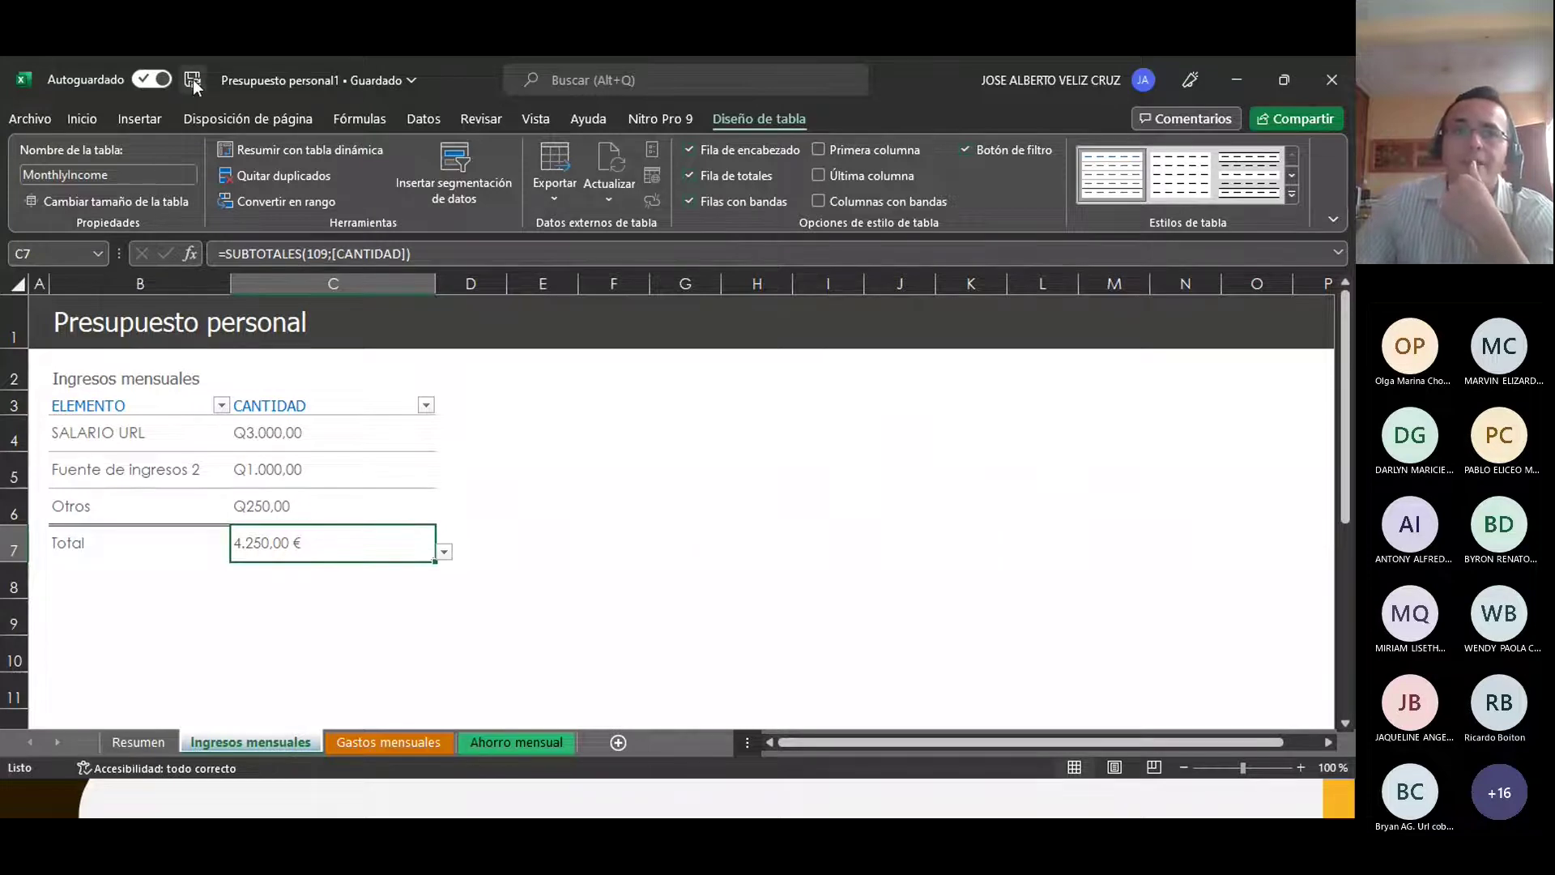
pyautogui.click(696, 575)
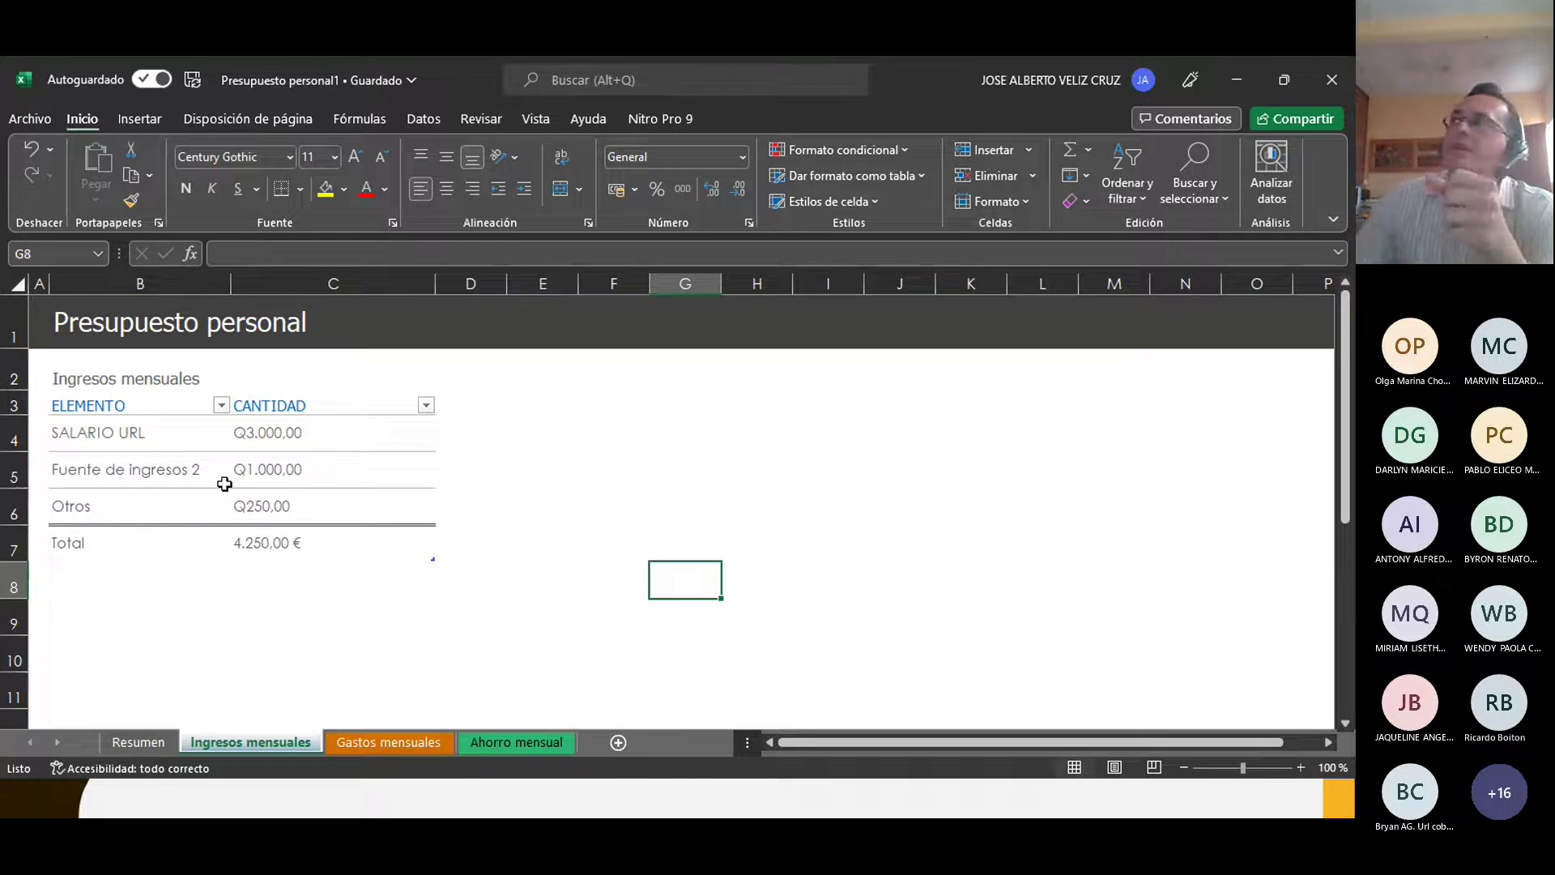
pyautogui.click(28, 118)
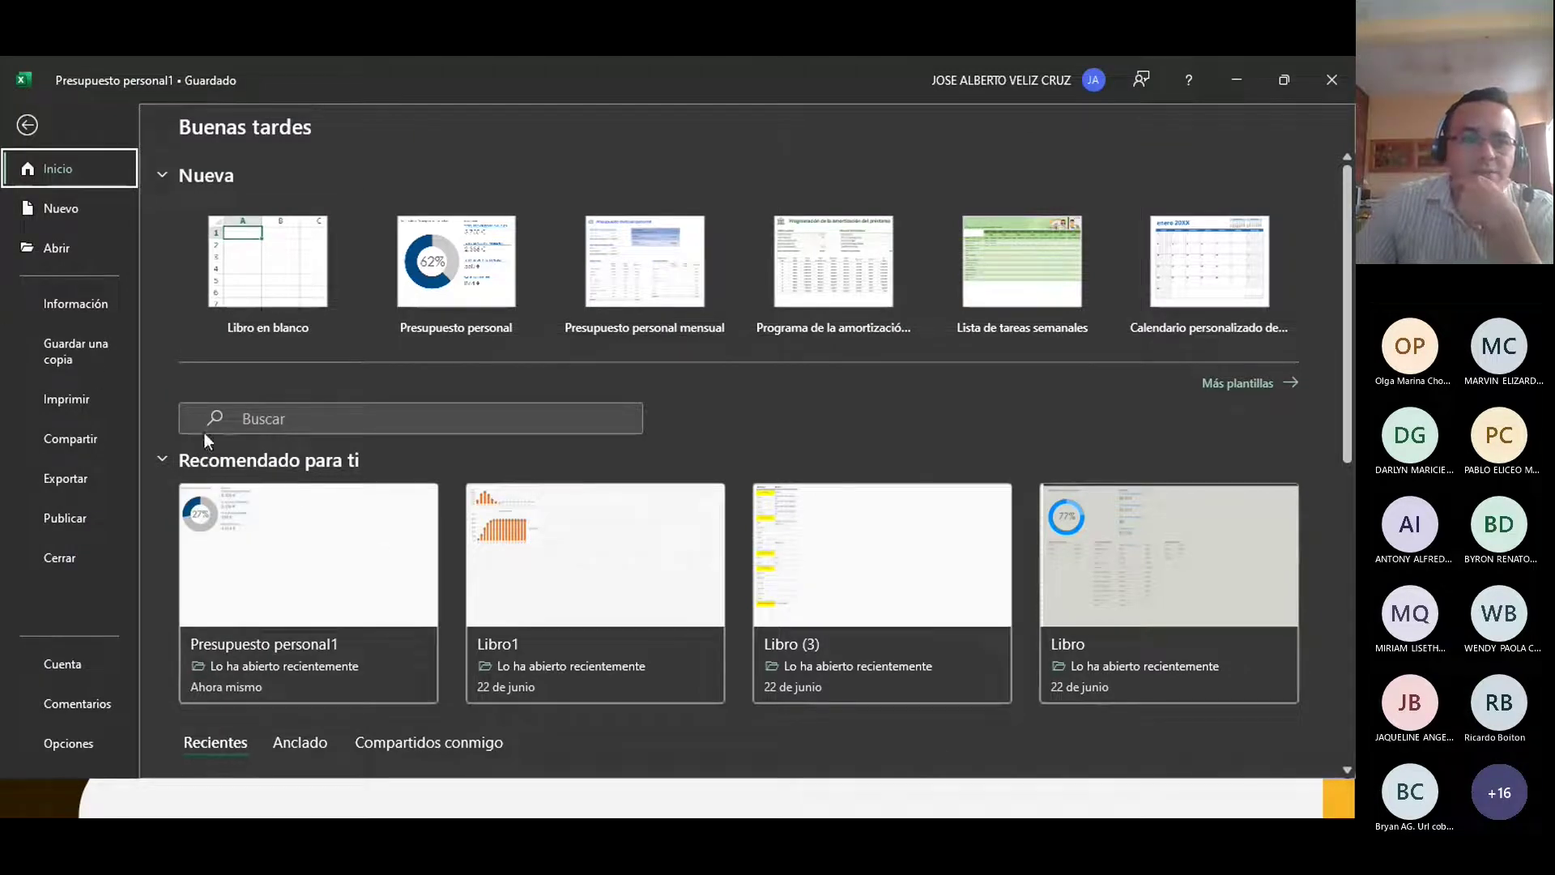
# Step: Choose Guardar una copia and browse to bring up the Guardar como dialog
pyautogui.click(60, 353)
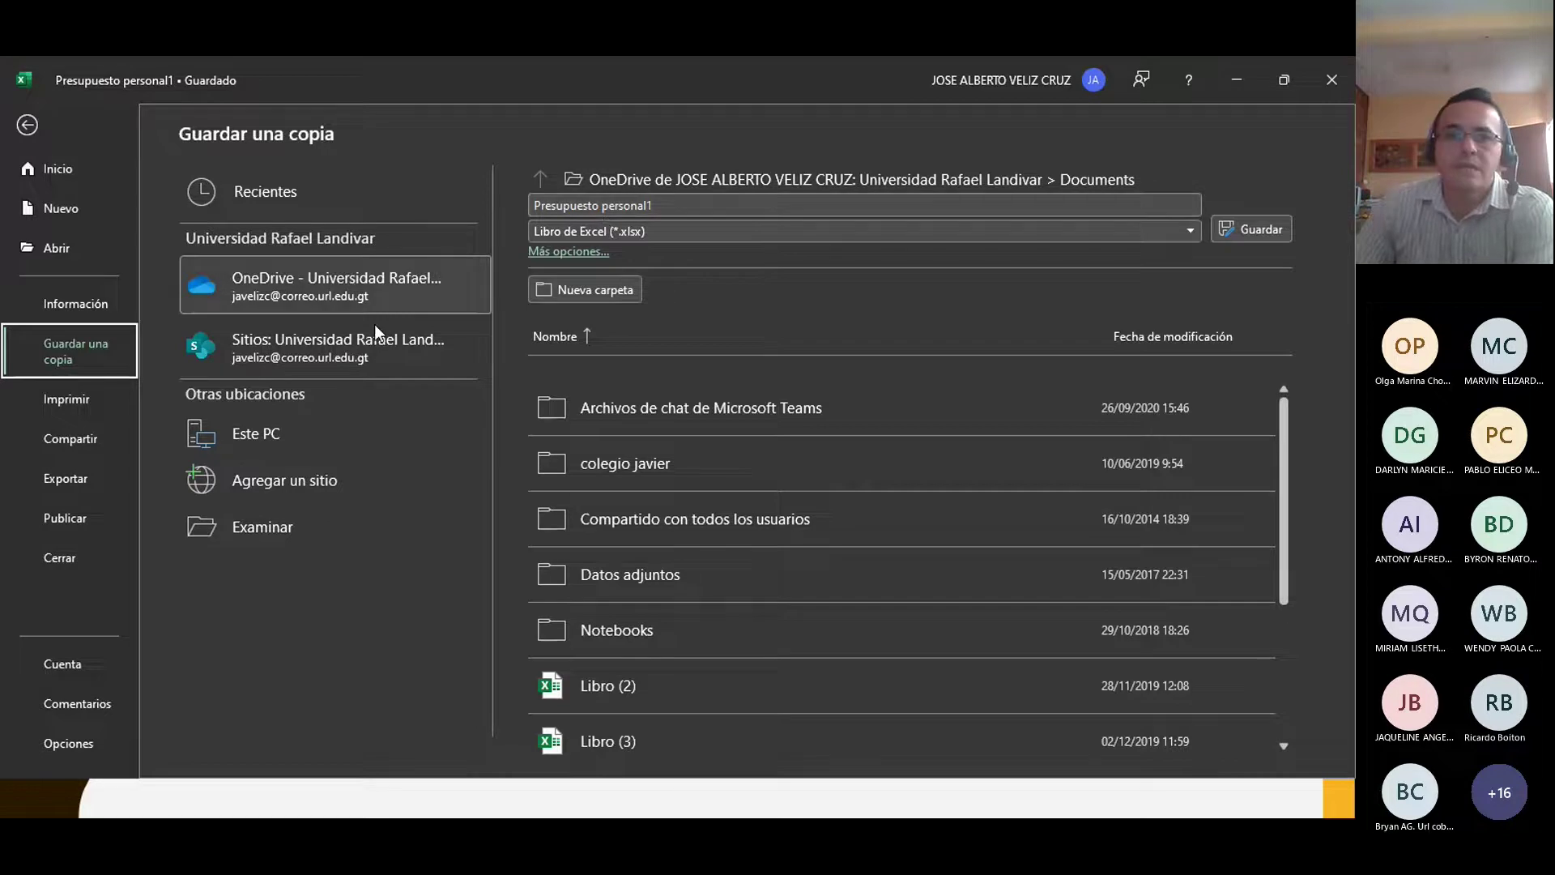
pyautogui.click(246, 534)
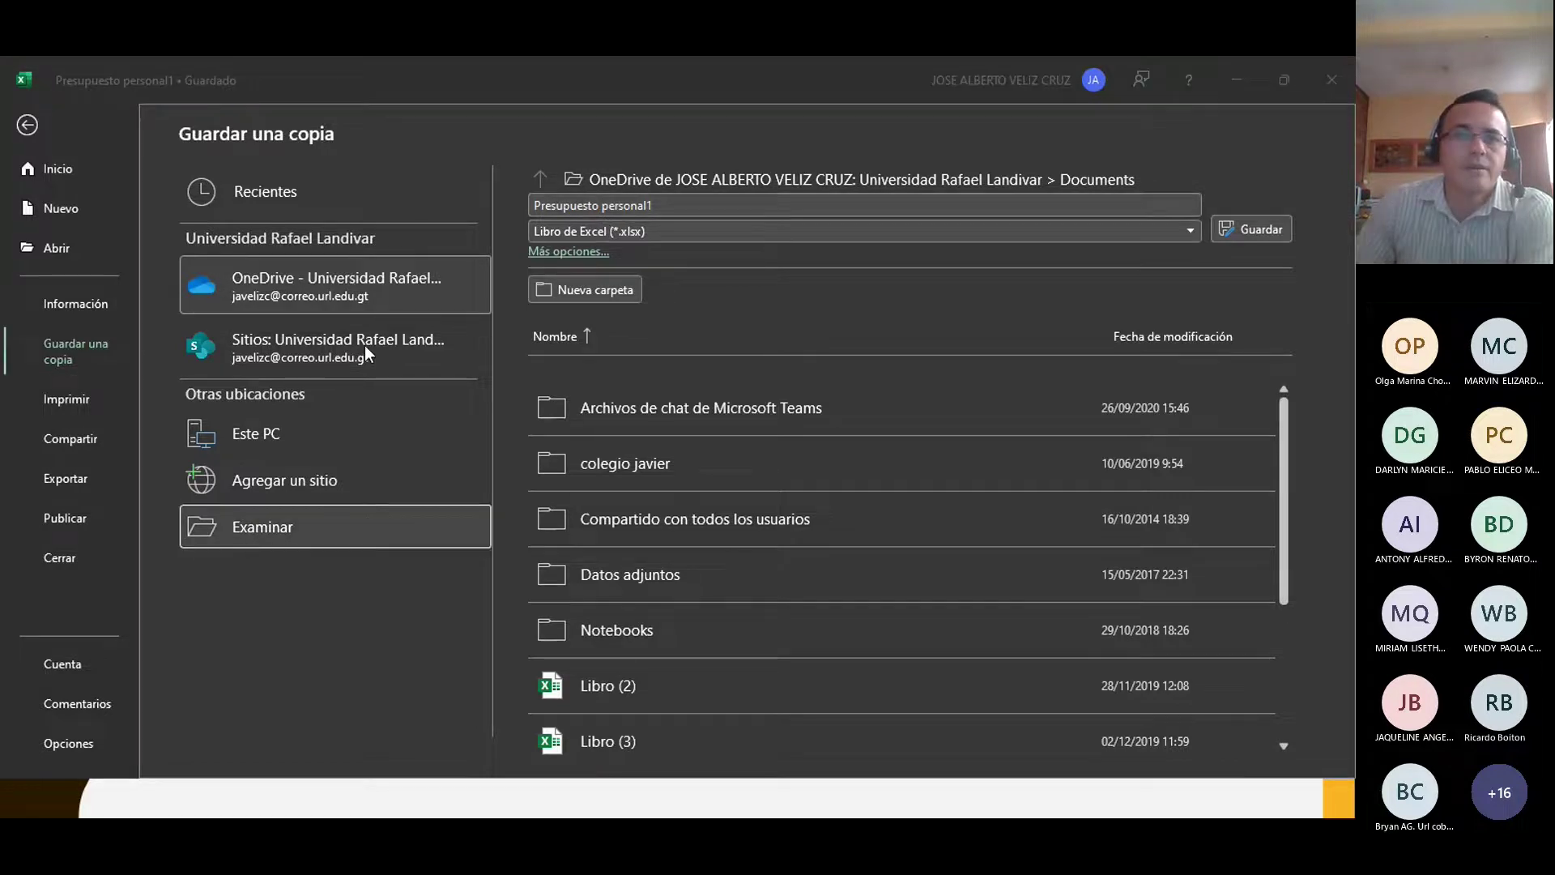
pyautogui.scroll(-1, 111, 364)
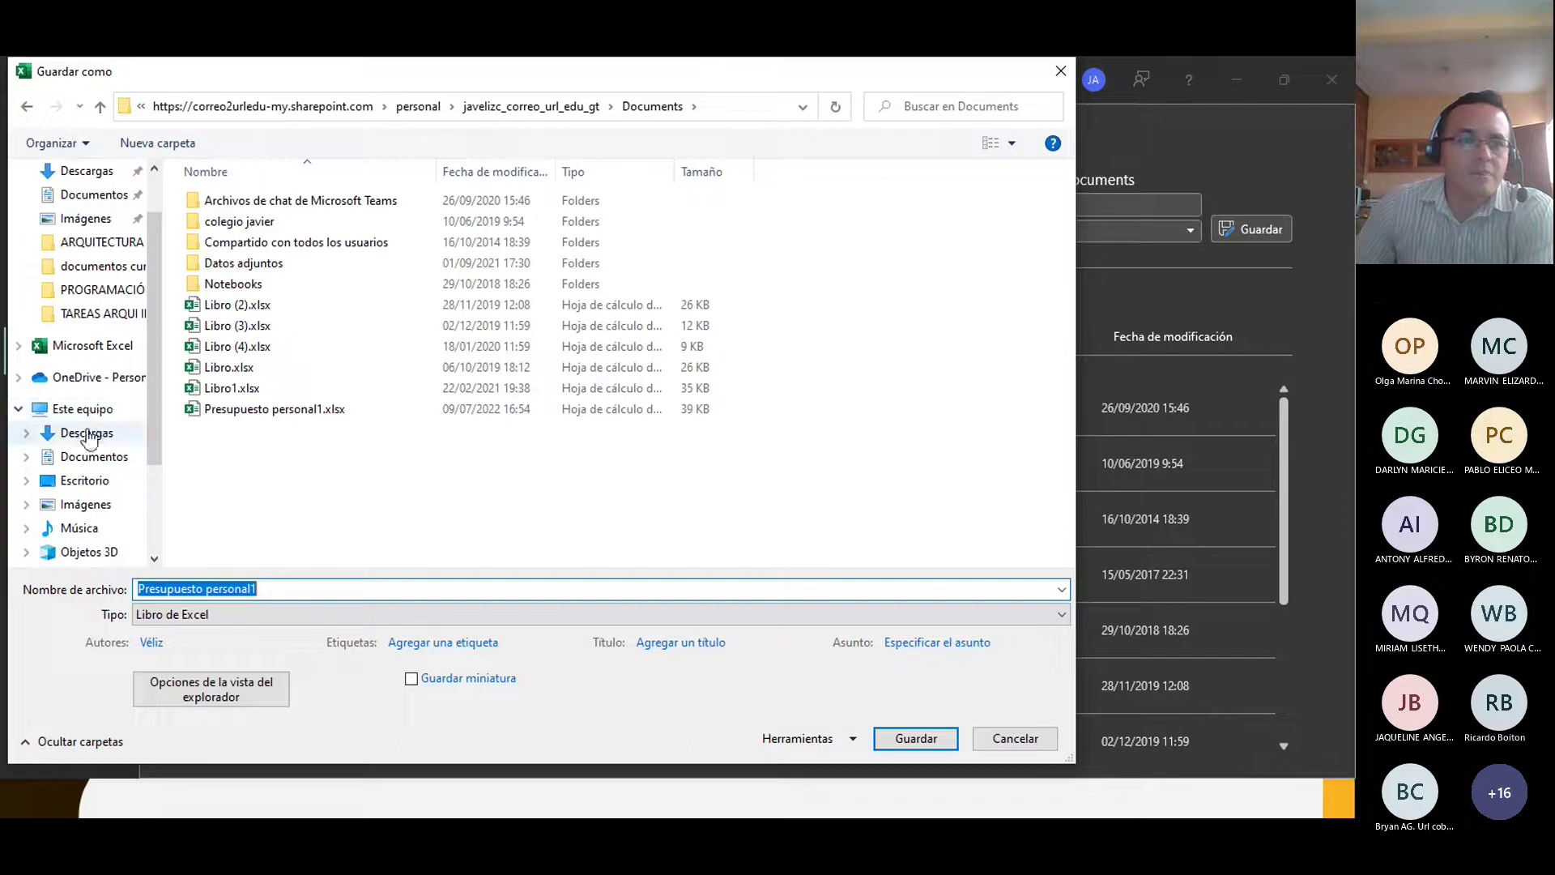
# Step: Set the copy's save location to Escritorio and look at the Herramientas options
pyautogui.click(82, 486)
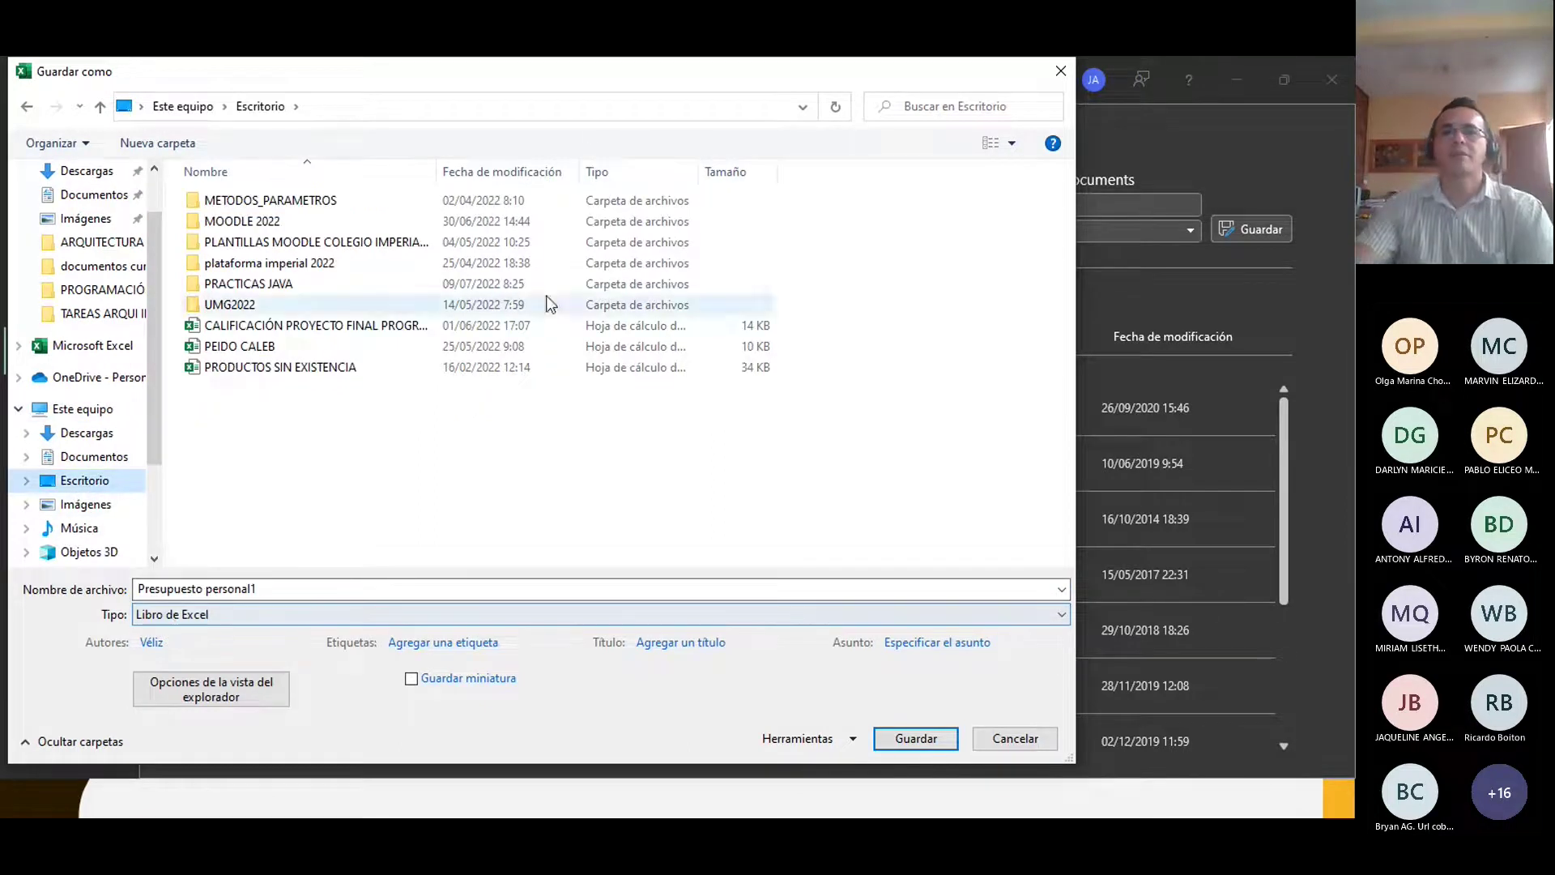
pyautogui.moveTo(546, 73); pyautogui.dragTo(792, 73)
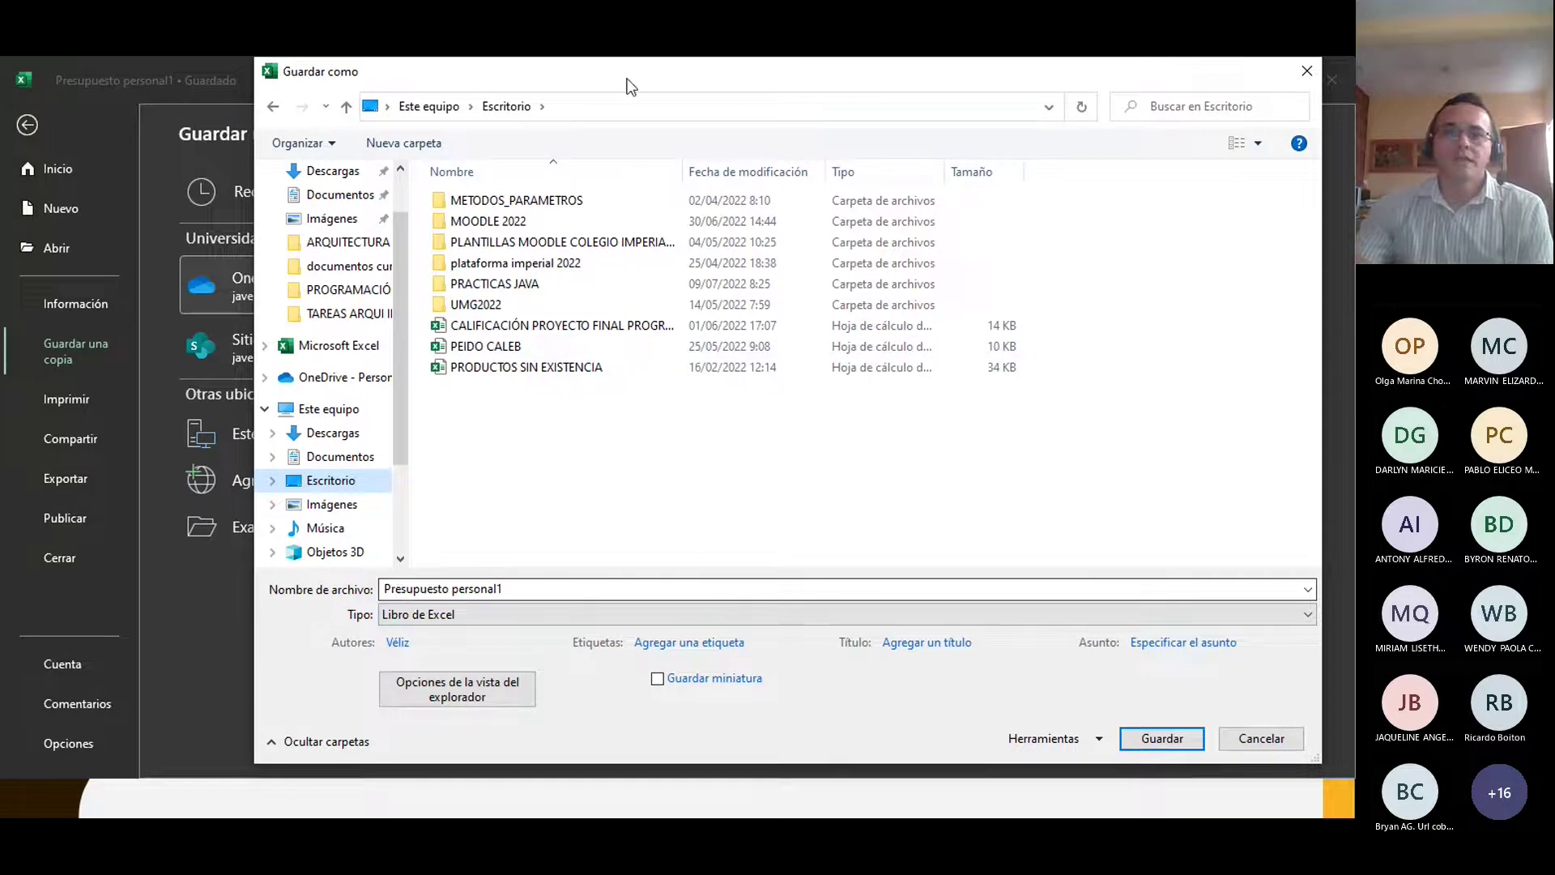
pyautogui.moveTo(652, 81); pyautogui.dragTo(548, 84)
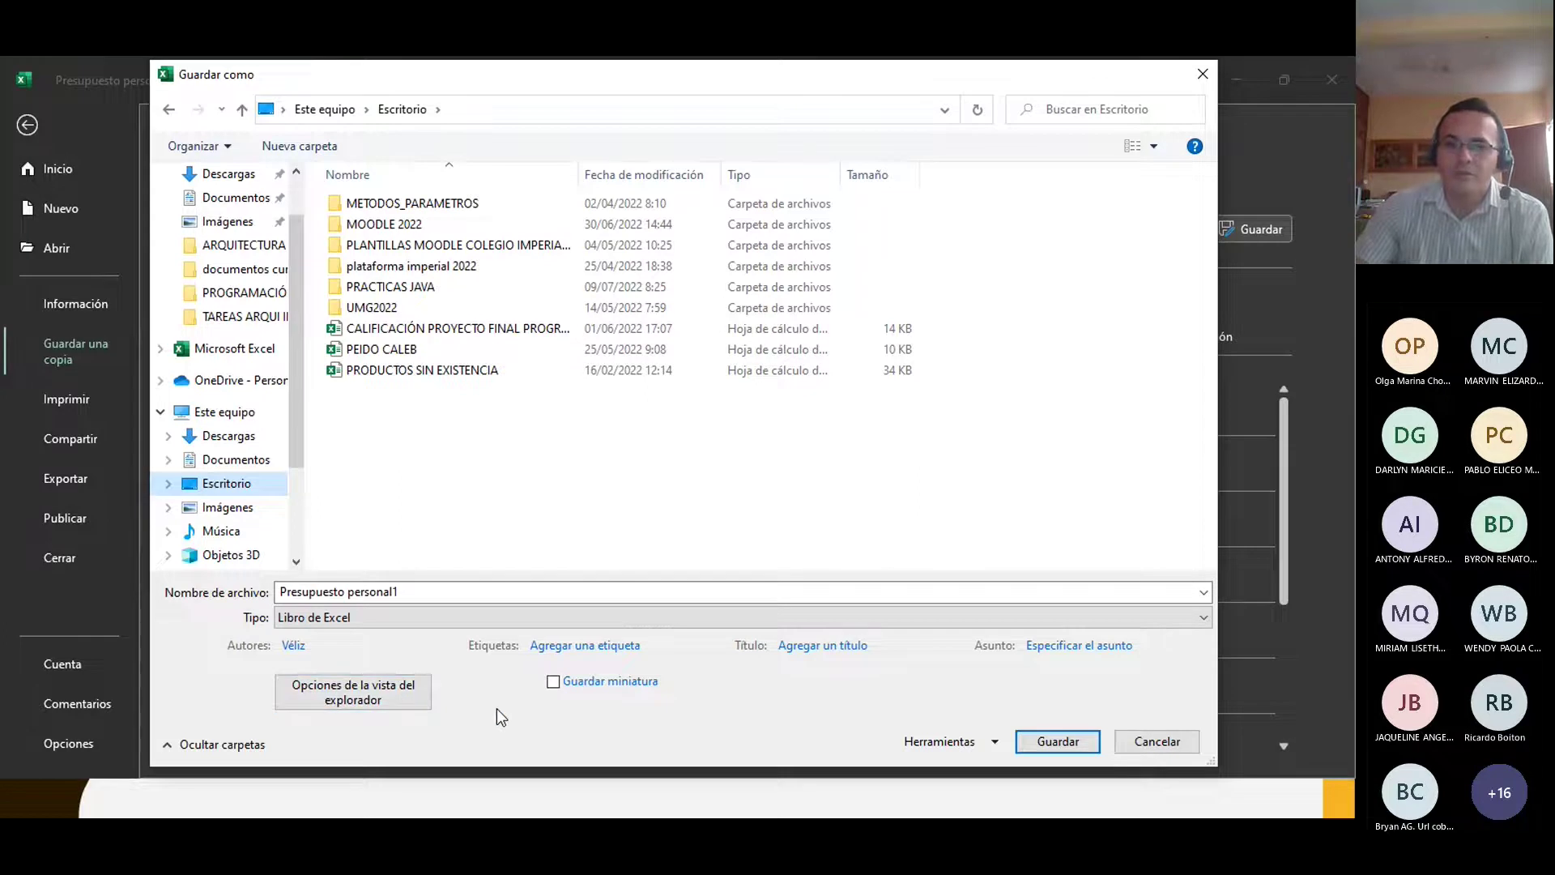
pyautogui.click(996, 741)
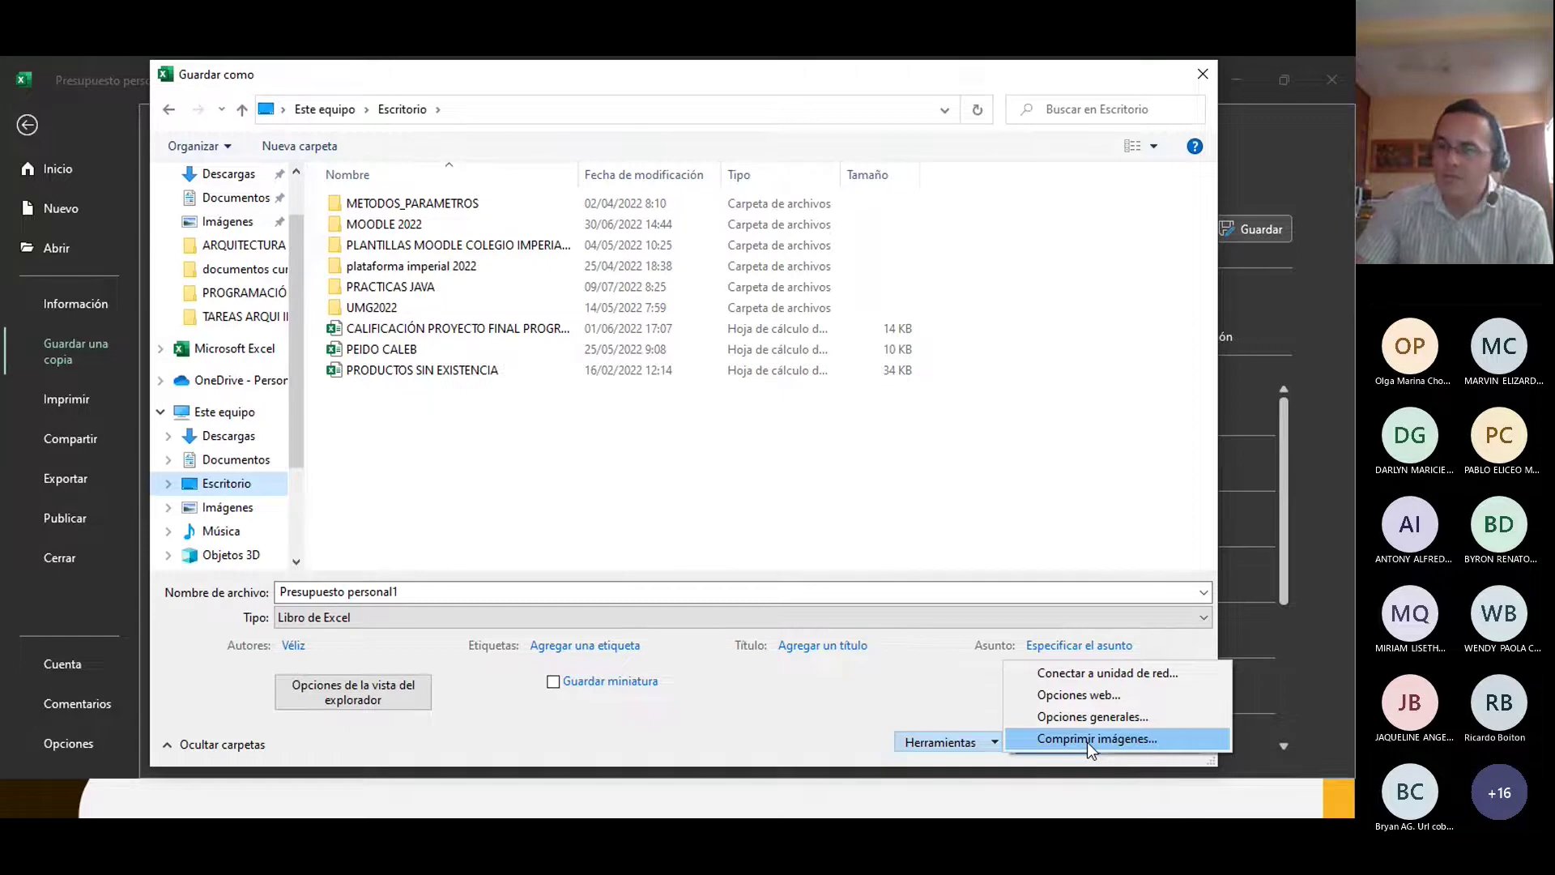
# Step: Keep the Libro de Excel type, save the copy to Escritorio, and acknowledge the AutoSave notice
pyautogui.click(798, 740)
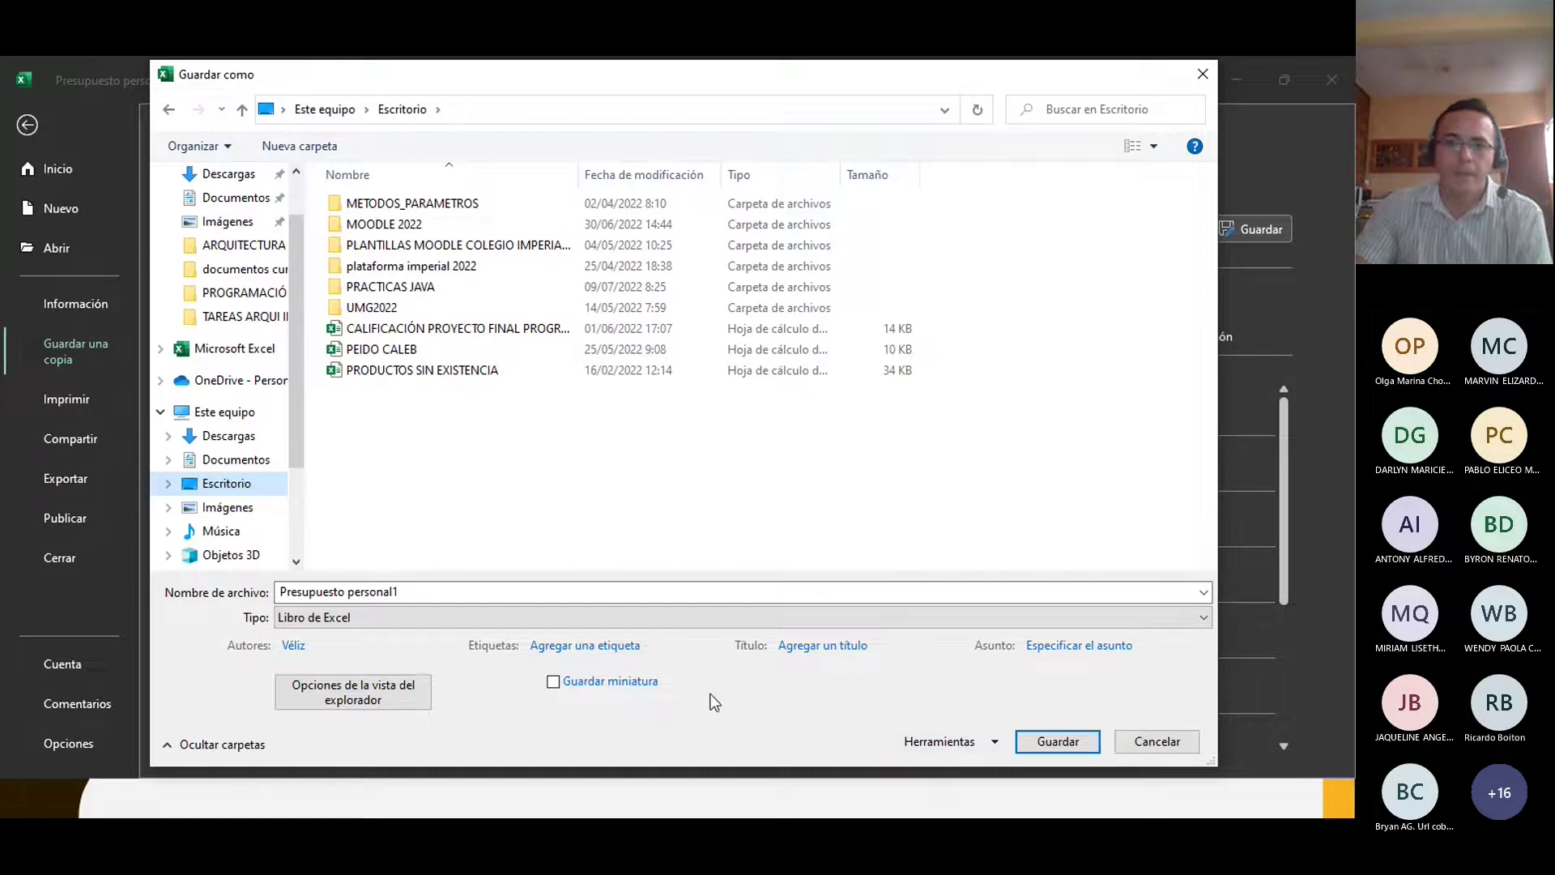
pyautogui.click(353, 620)
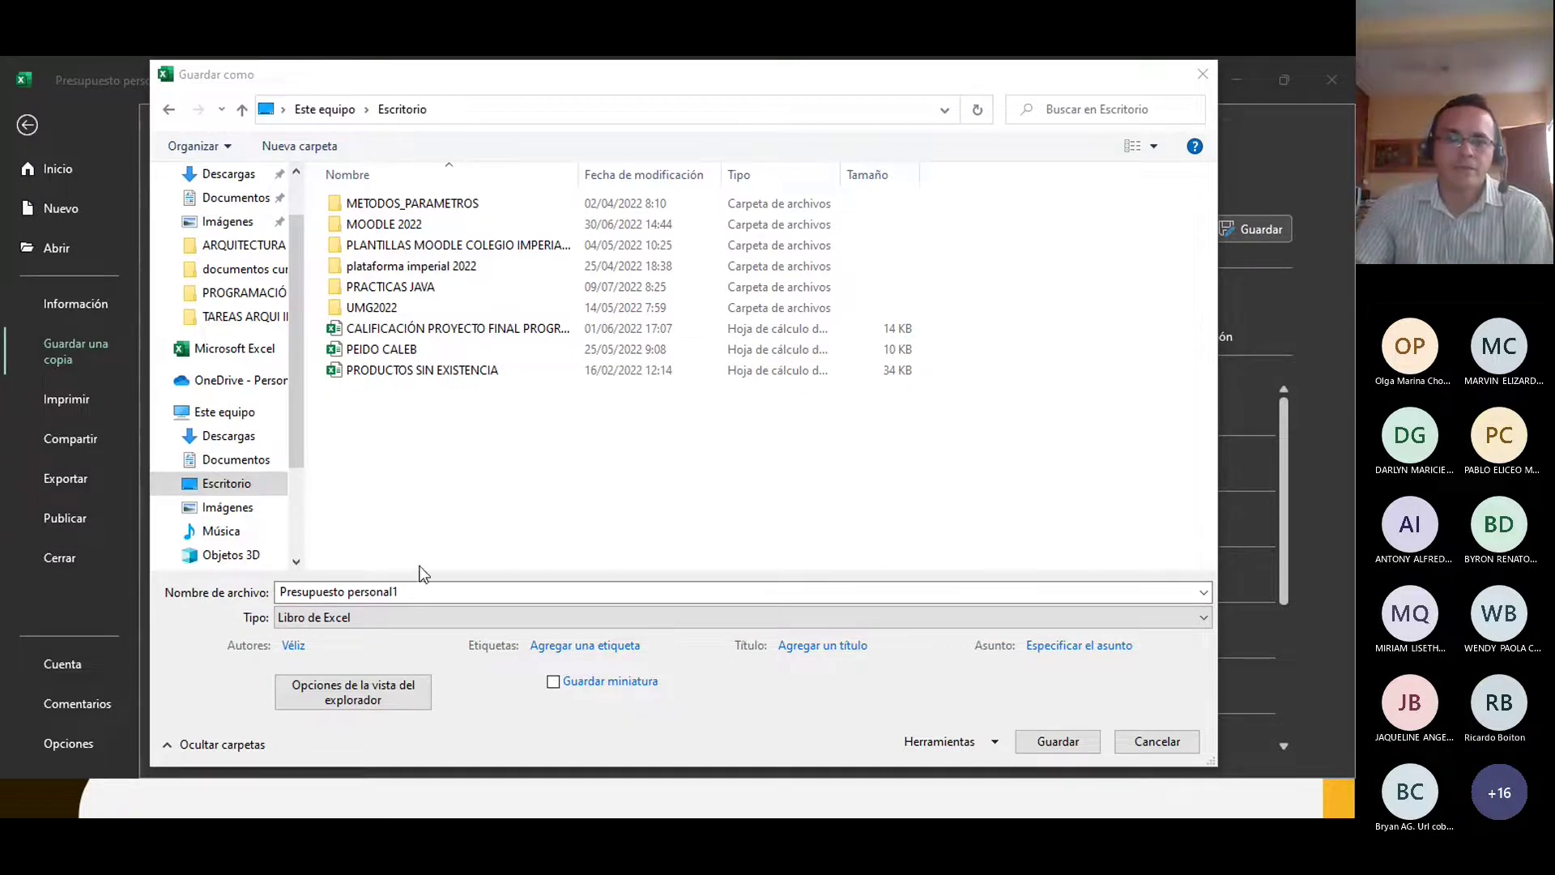
pyautogui.click(324, 626)
pyautogui.click(323, 624)
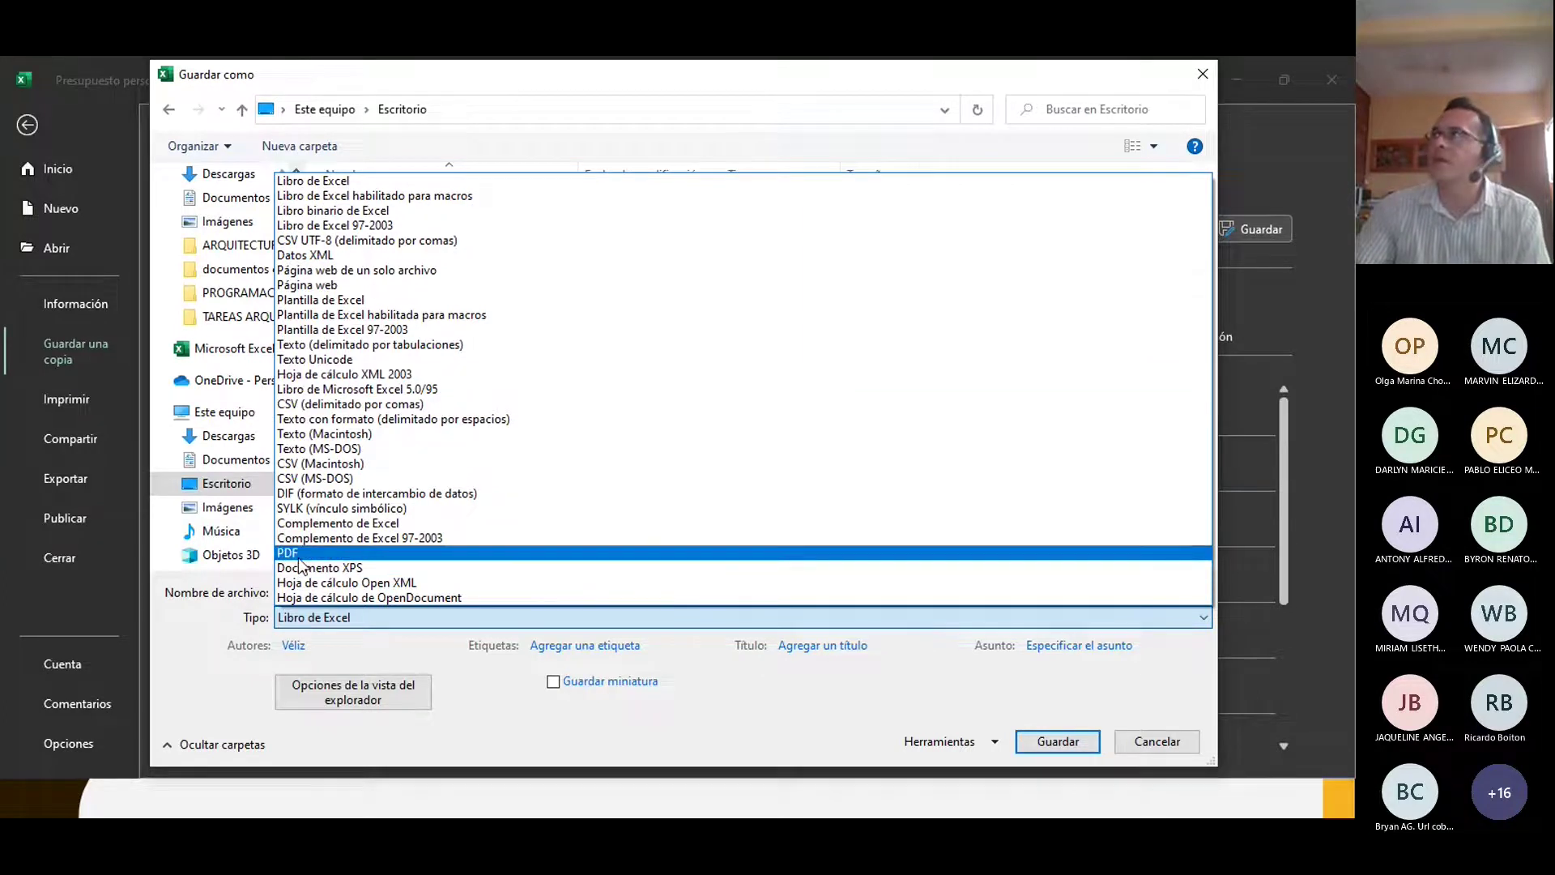
pyautogui.click(368, 619)
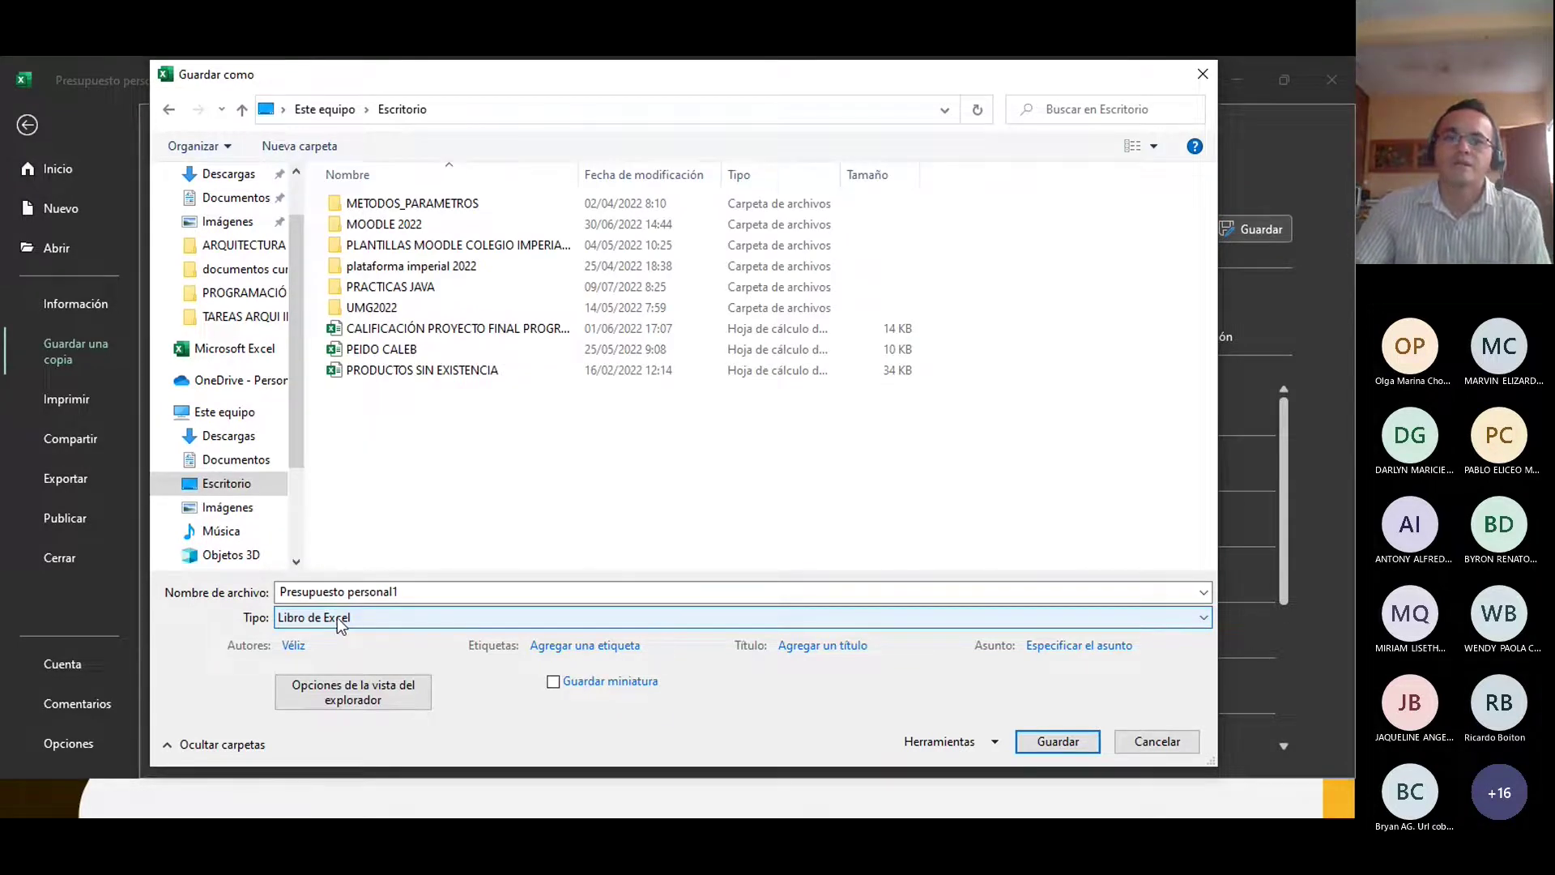
pyautogui.click(1069, 746)
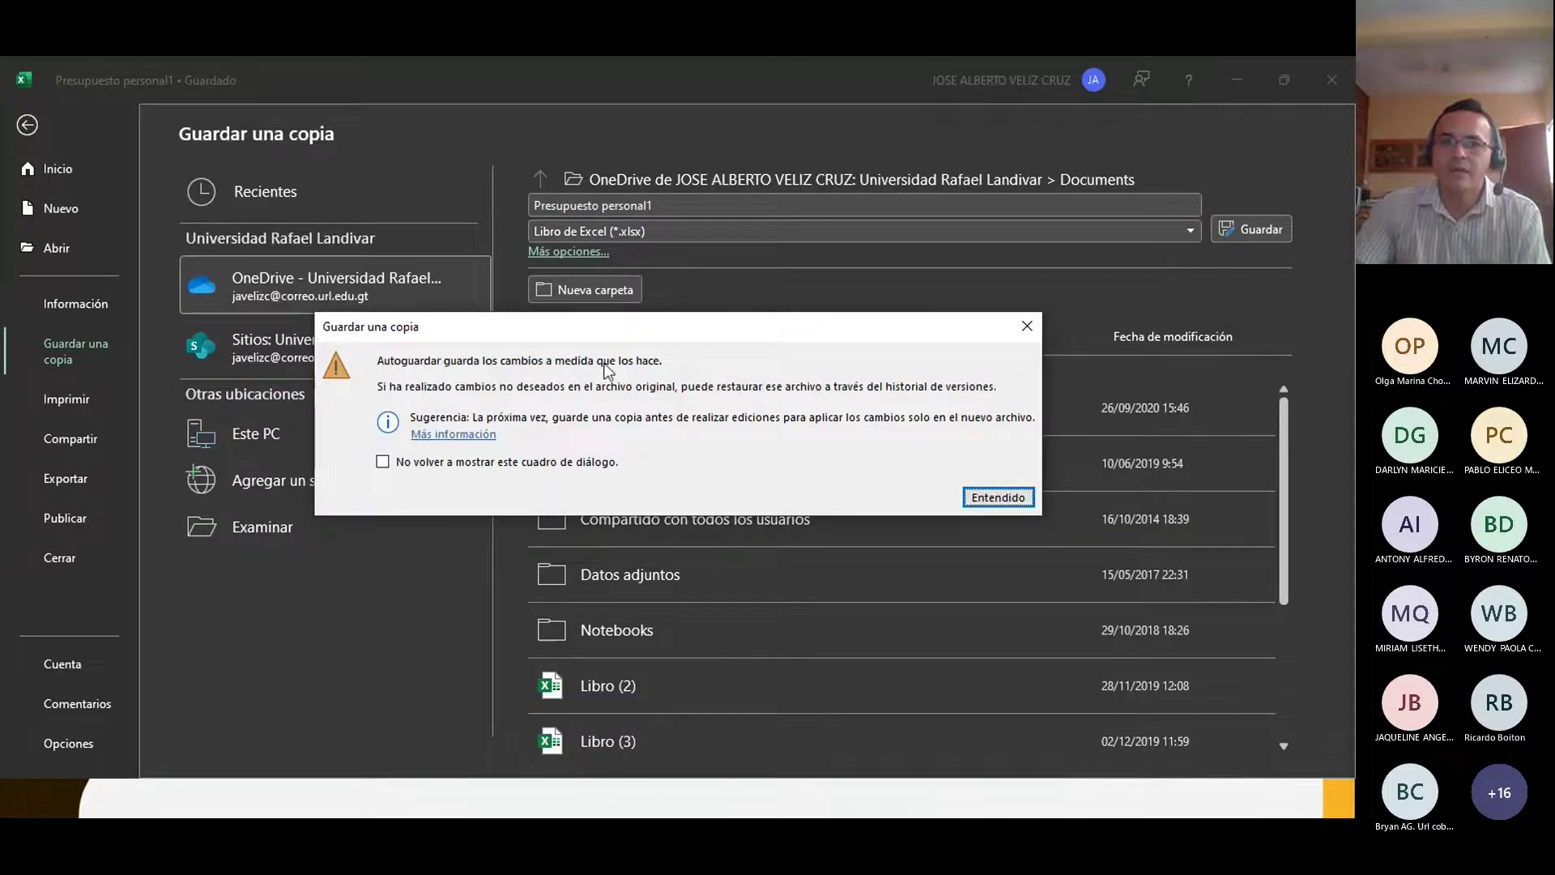
pyautogui.click(976, 497)
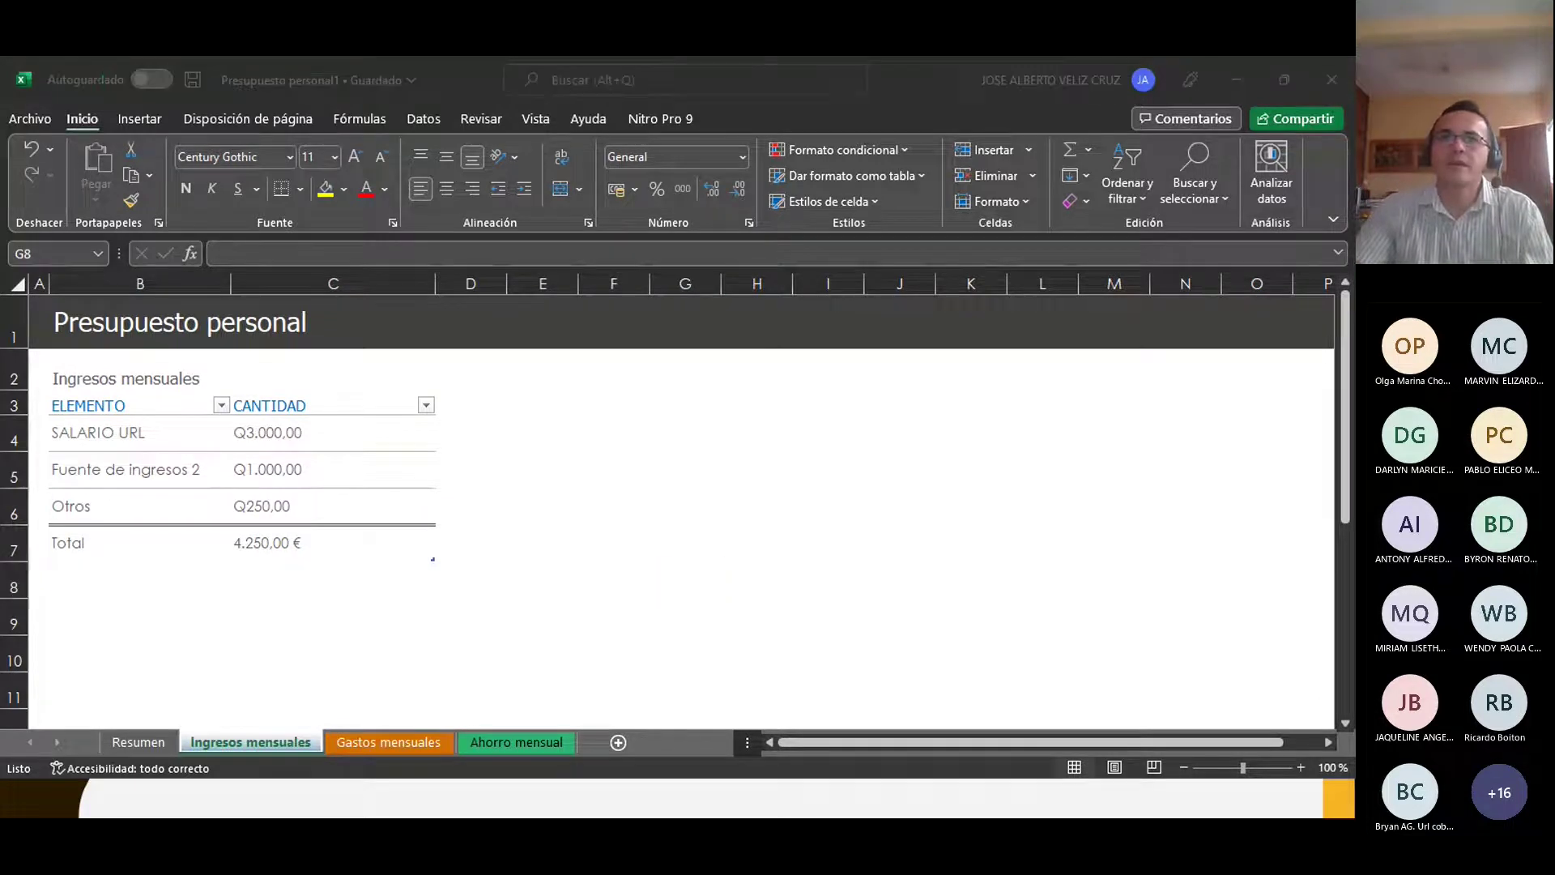
# Step: Show the Escritorio contents in File Explorer, briefly selecting the Presupuesto personal1 workbook
pyautogui.hotkey('alt', 'Tab')
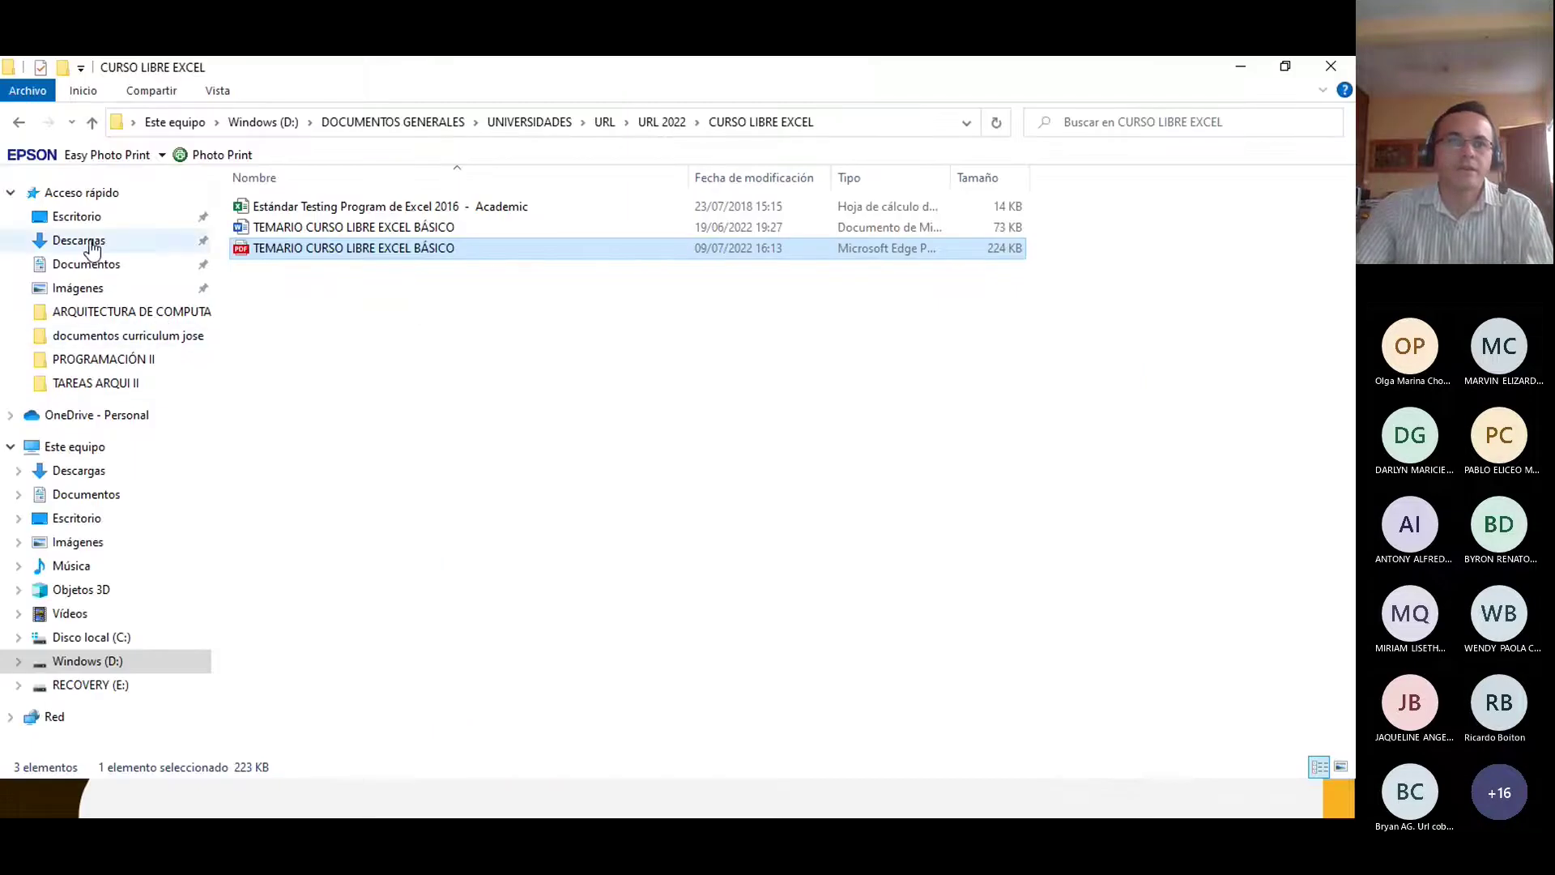
pyautogui.click(77, 519)
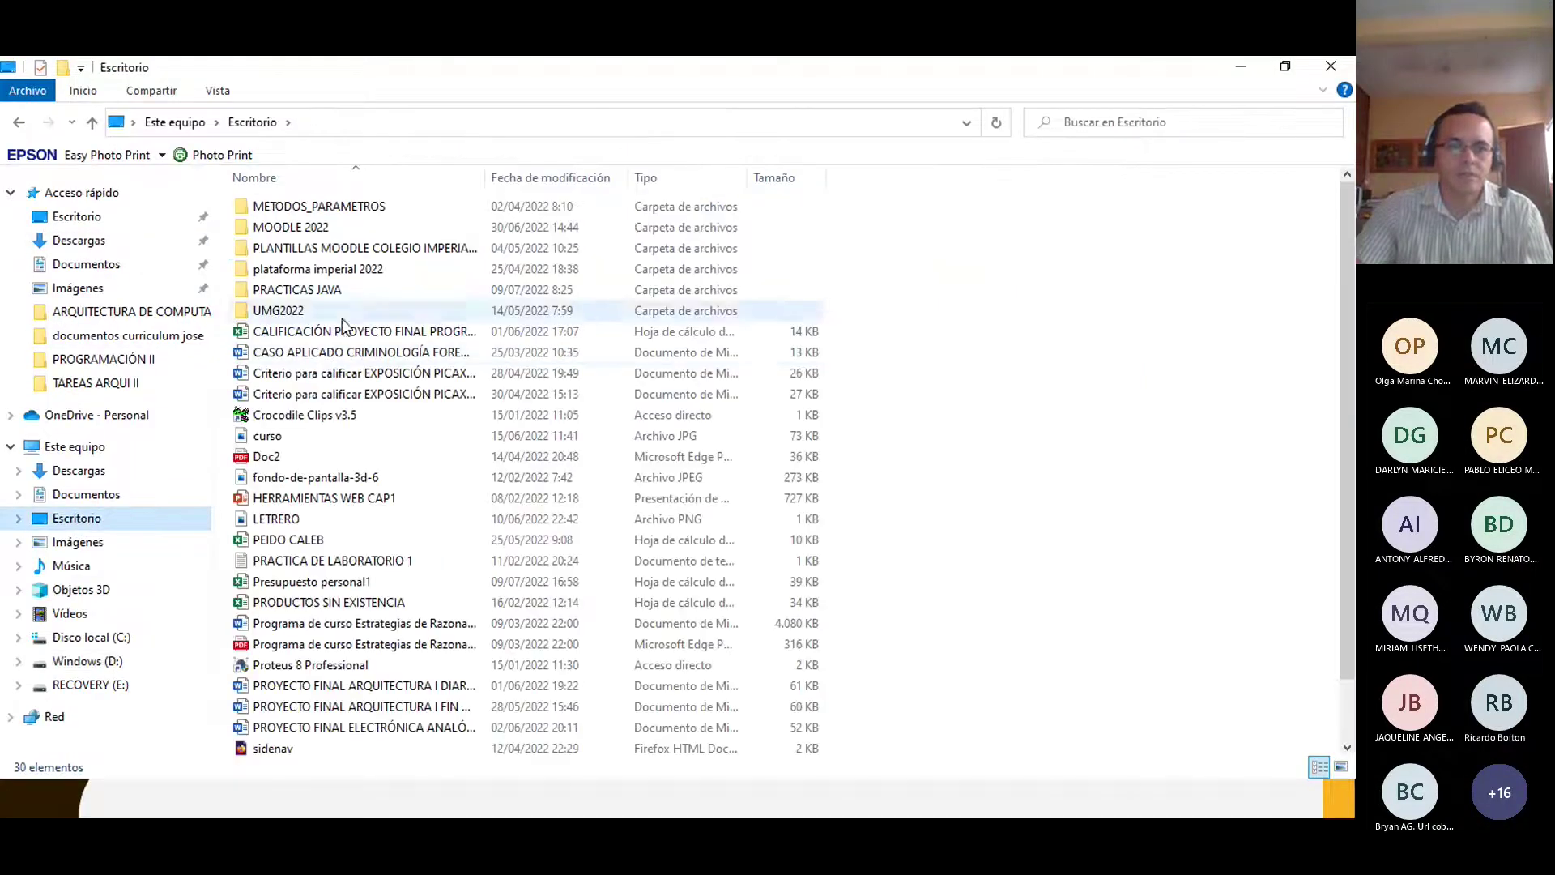
pyautogui.scroll(-1, 324, 348)
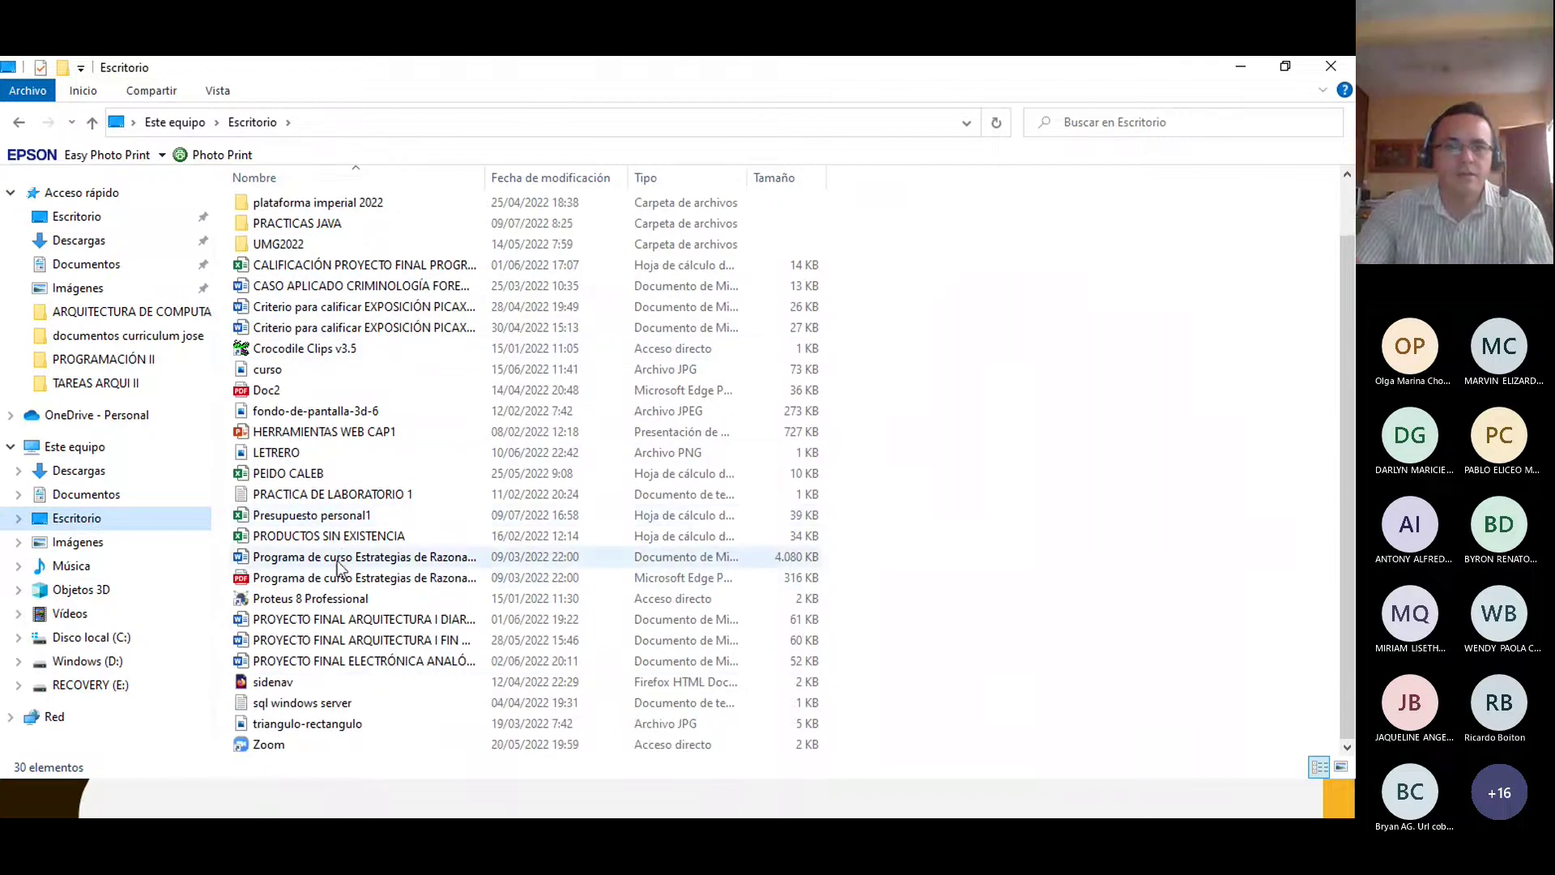
pyautogui.click(308, 516)
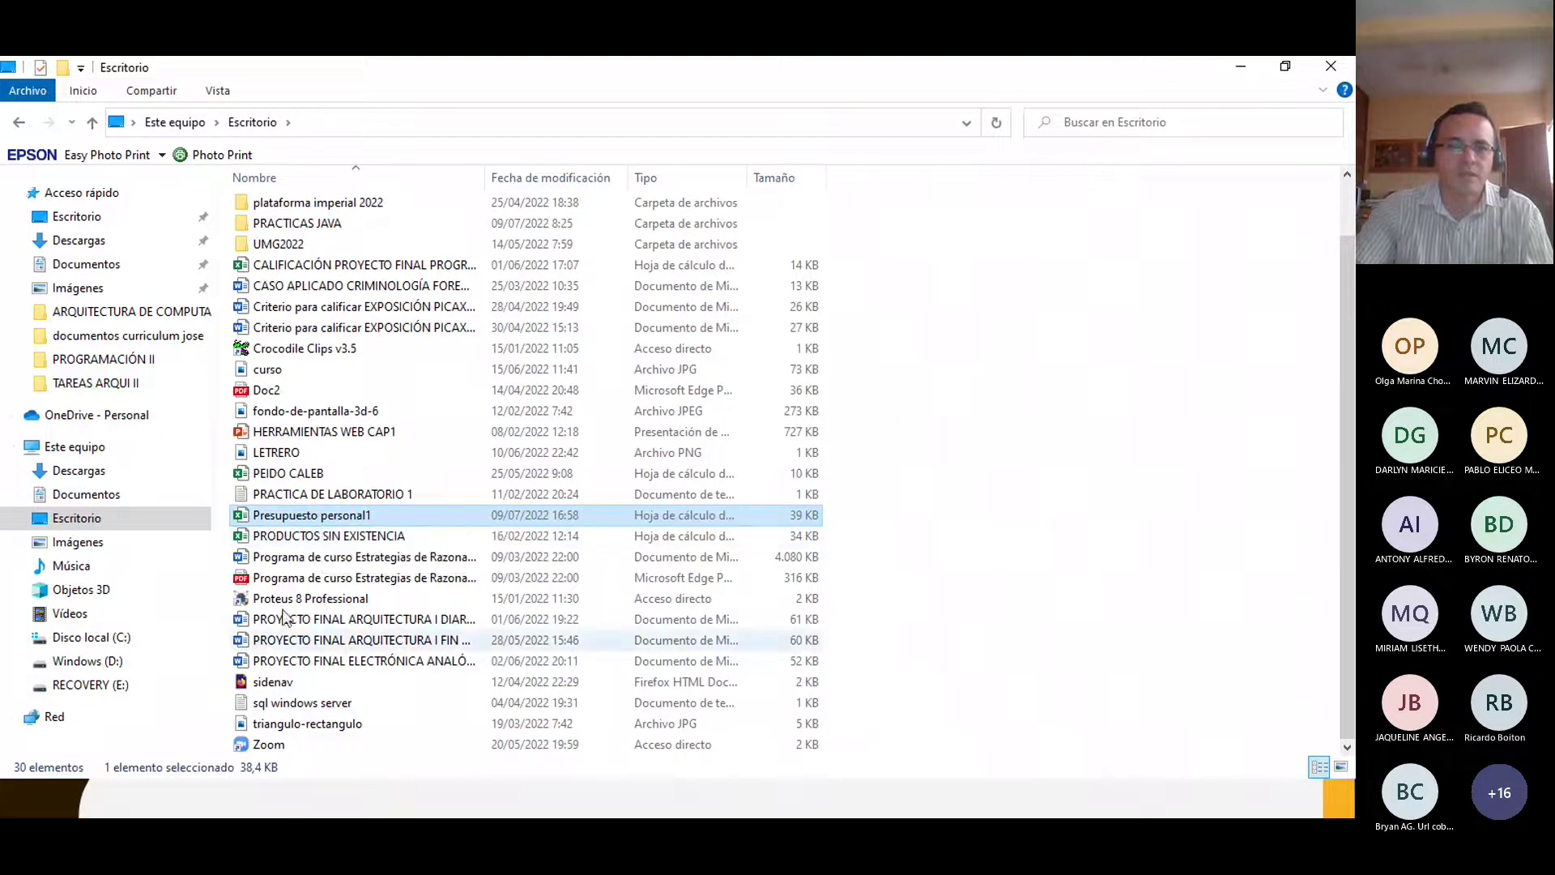
pyautogui.click(227, 558)
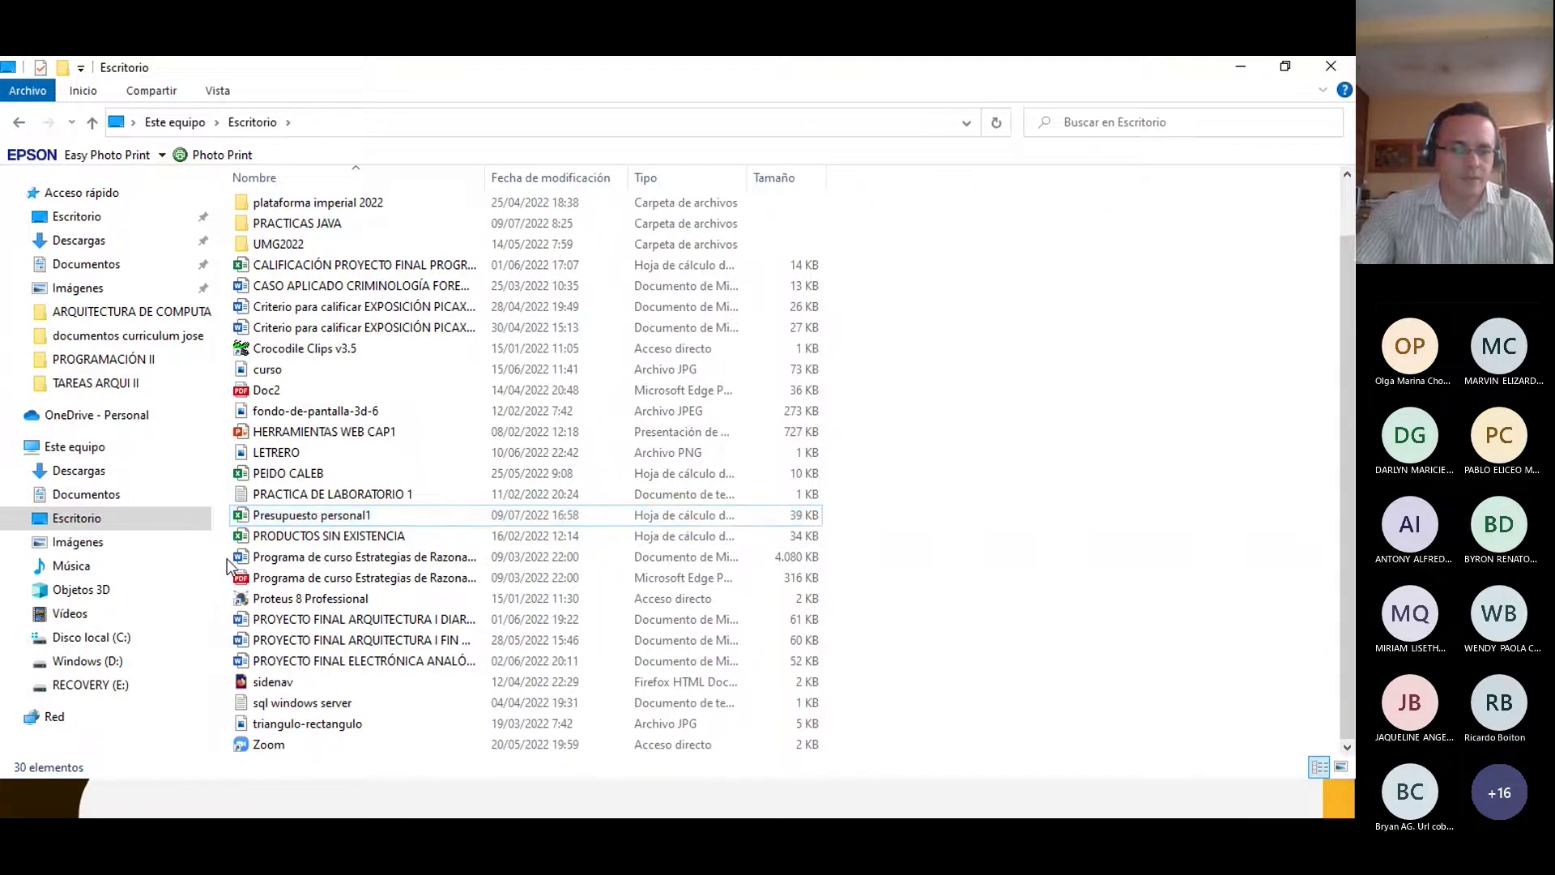
# Step: Create a new folder named PRÁCTICAS DE EXCEL on the Escritorio and open it
pyautogui.hotkey('ctrl', 'shift', 'n')
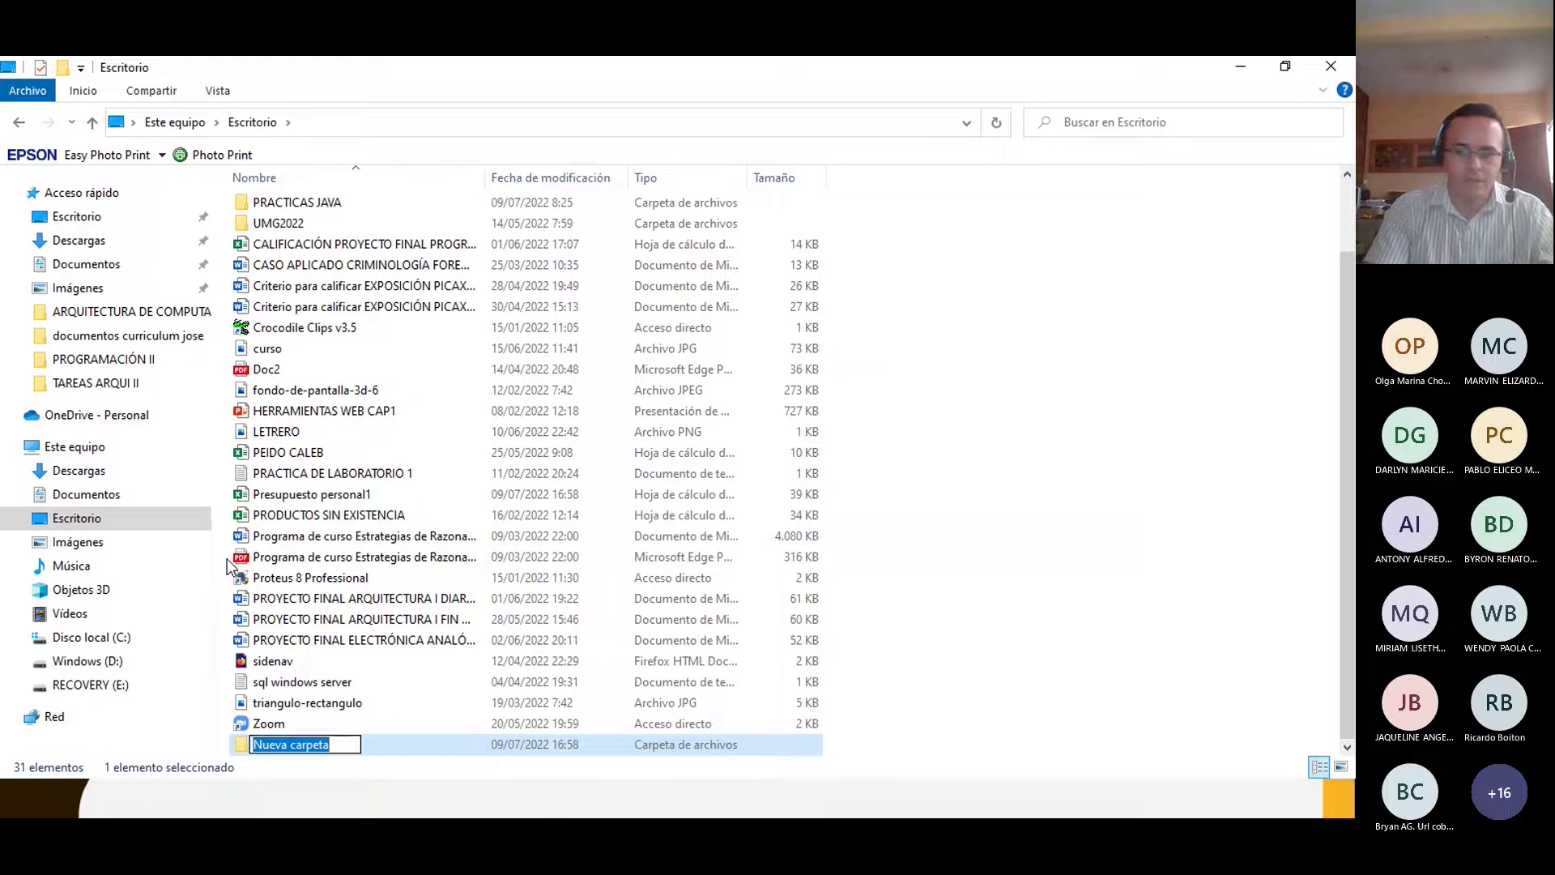
pyautogui.write('PRÁCT')
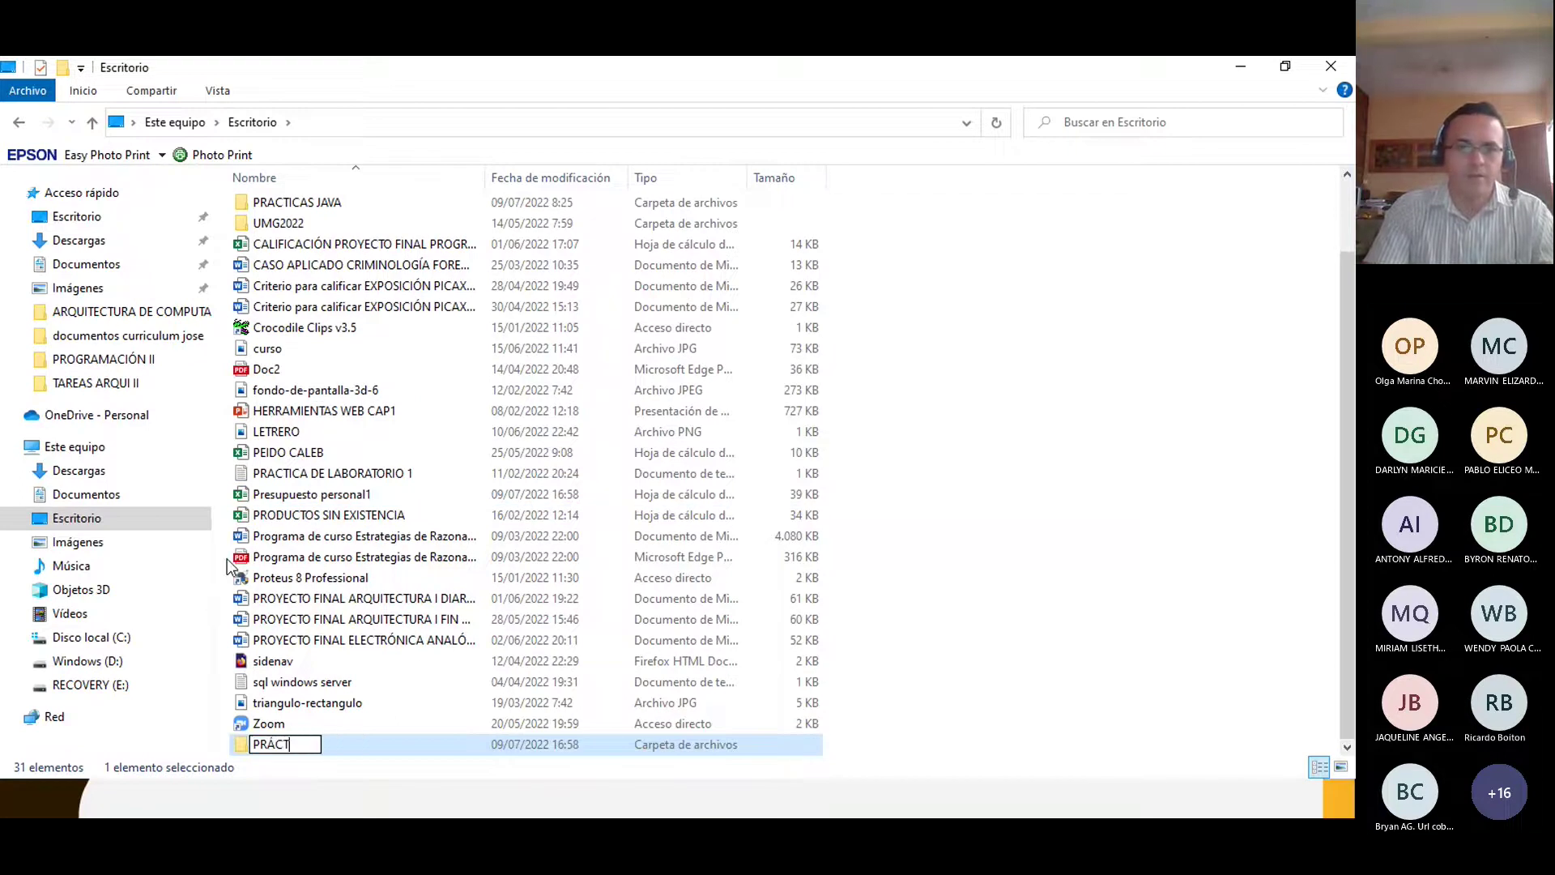
pyautogui.write('ICAS DE EXCE')
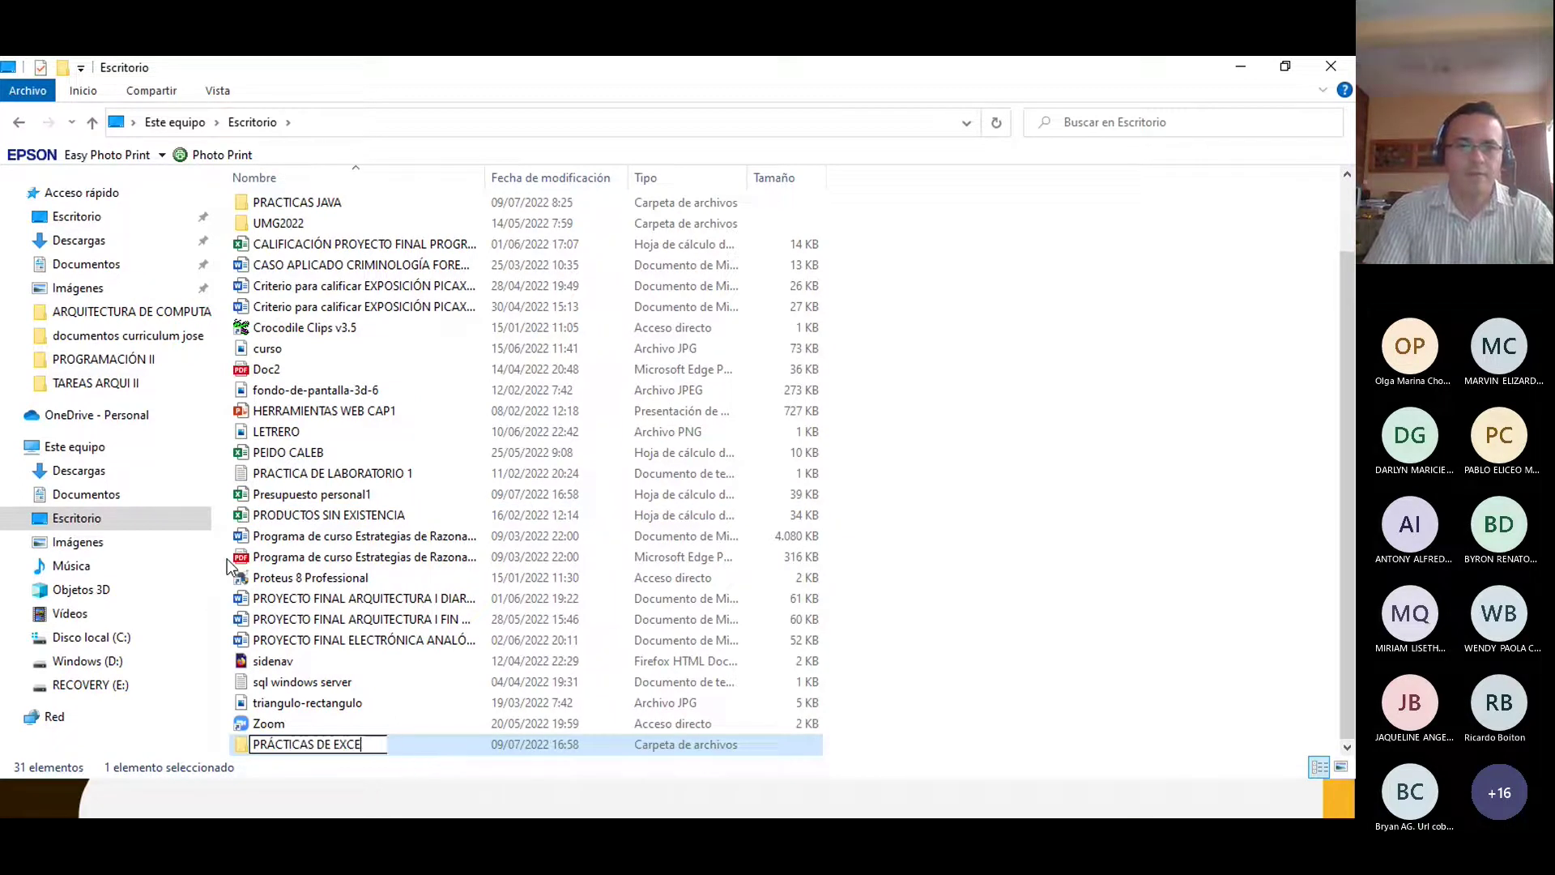
pyautogui.write('L')
pyautogui.press('Return')
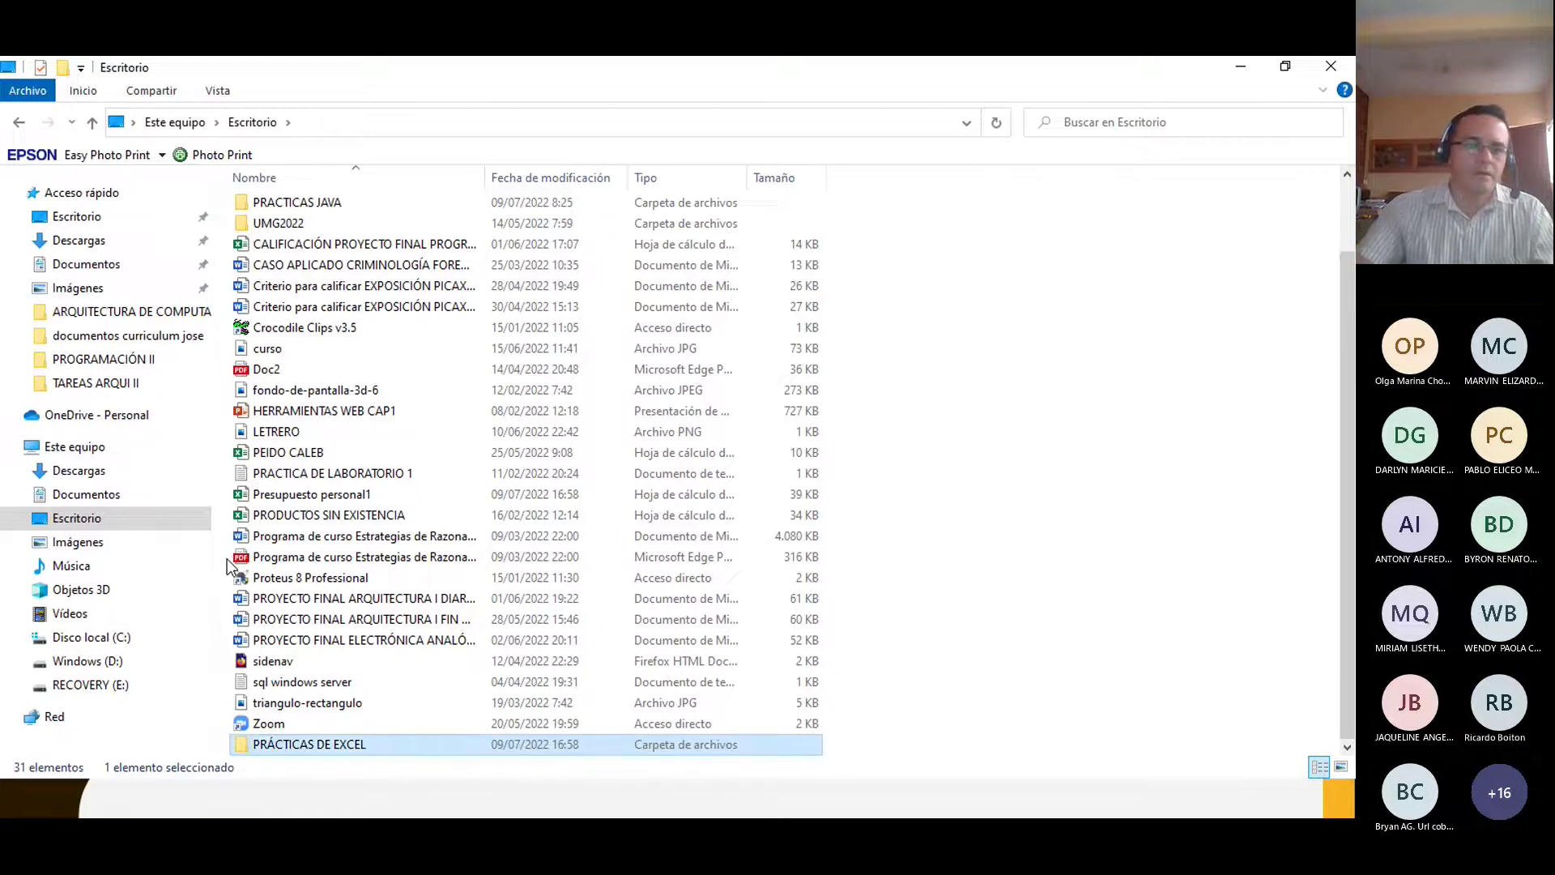
pyautogui.click(301, 495)
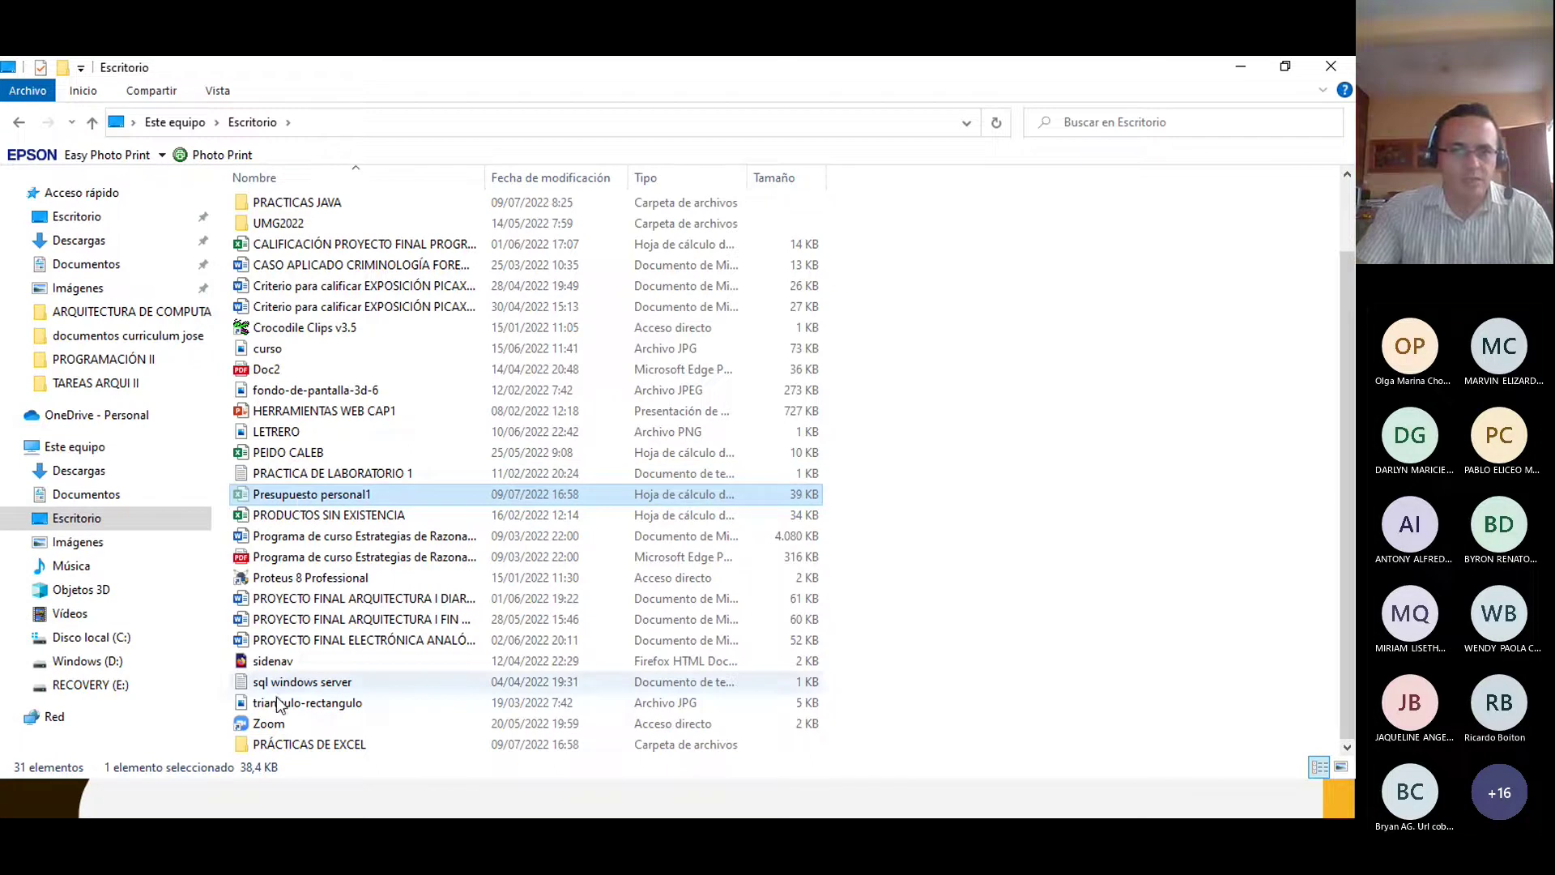
pyautogui.doubleClick(308, 744)
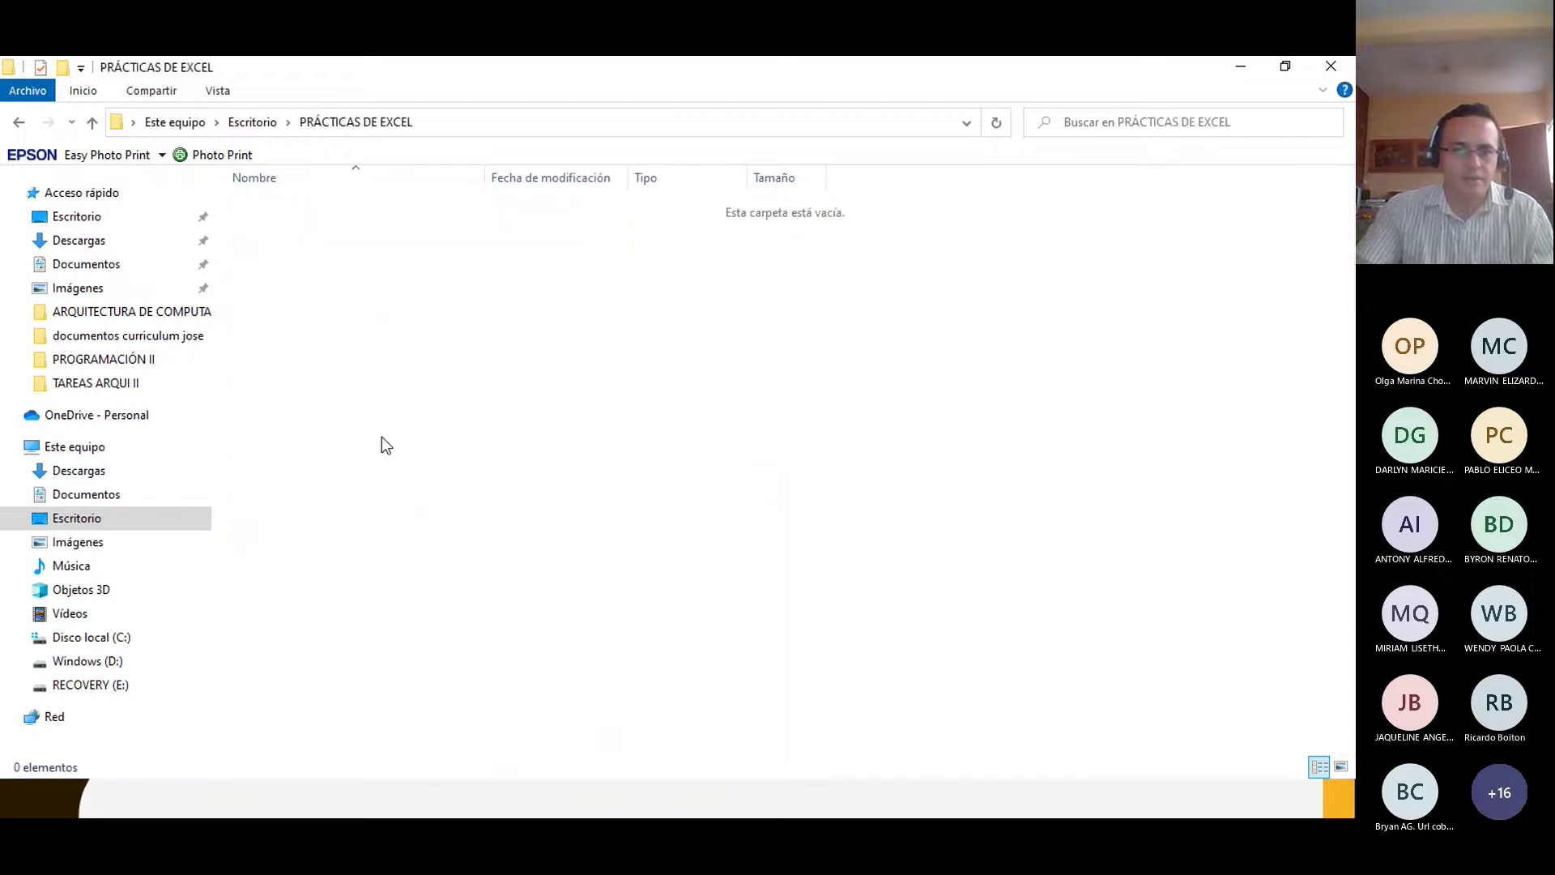
# Step: Paste Presupuesto personal1 into the new folder and close the Excel window that blocks it
pyautogui.hotkey('ctrl', 'v')
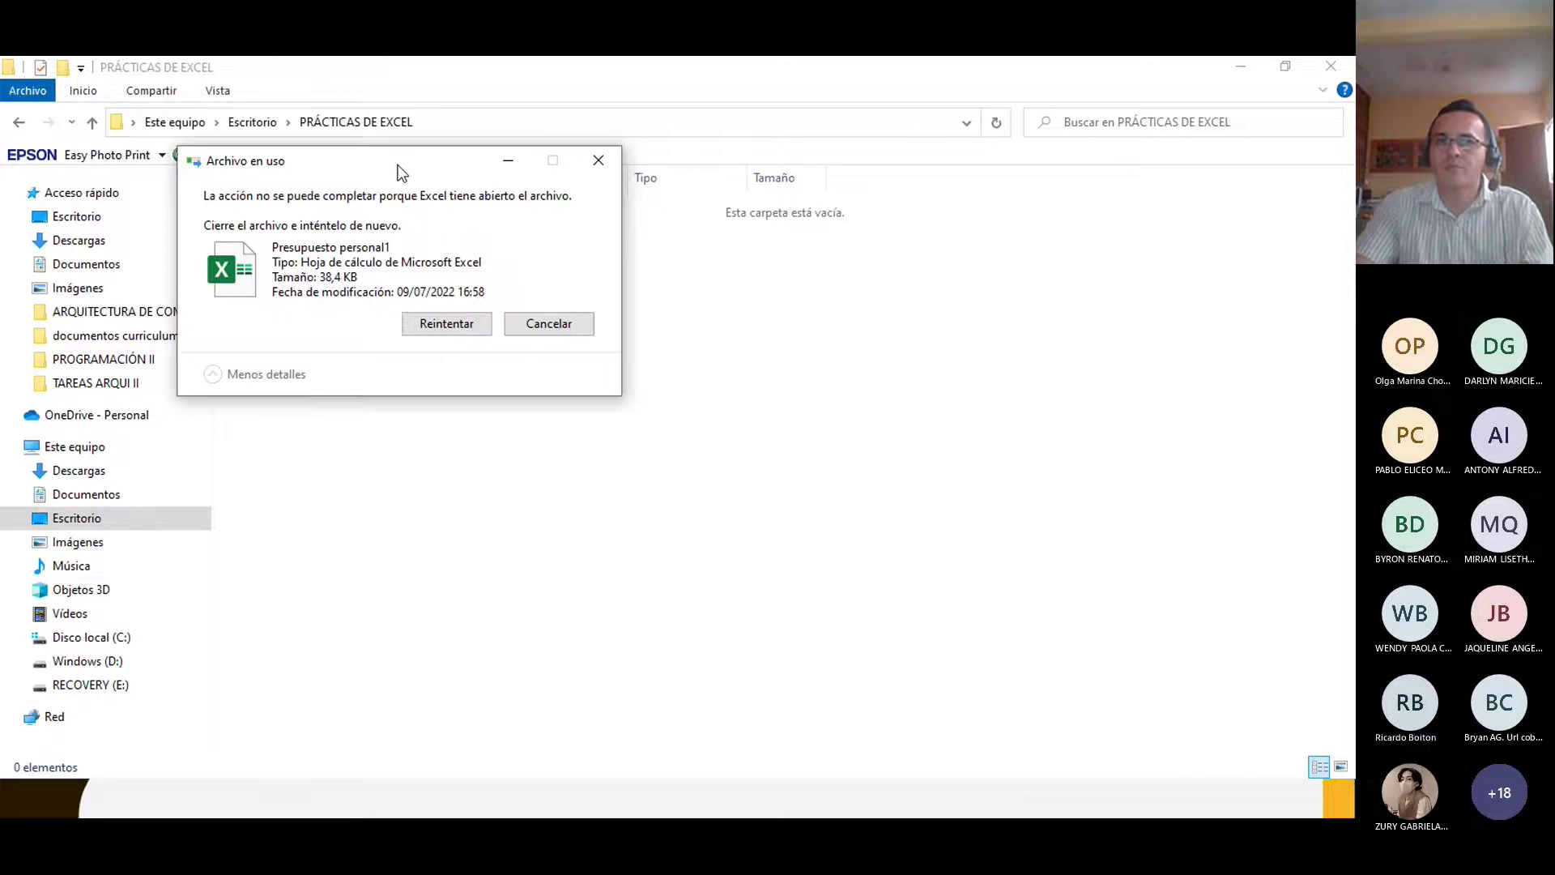
pyautogui.moveTo(398, 165); pyautogui.dragTo(802, 276)
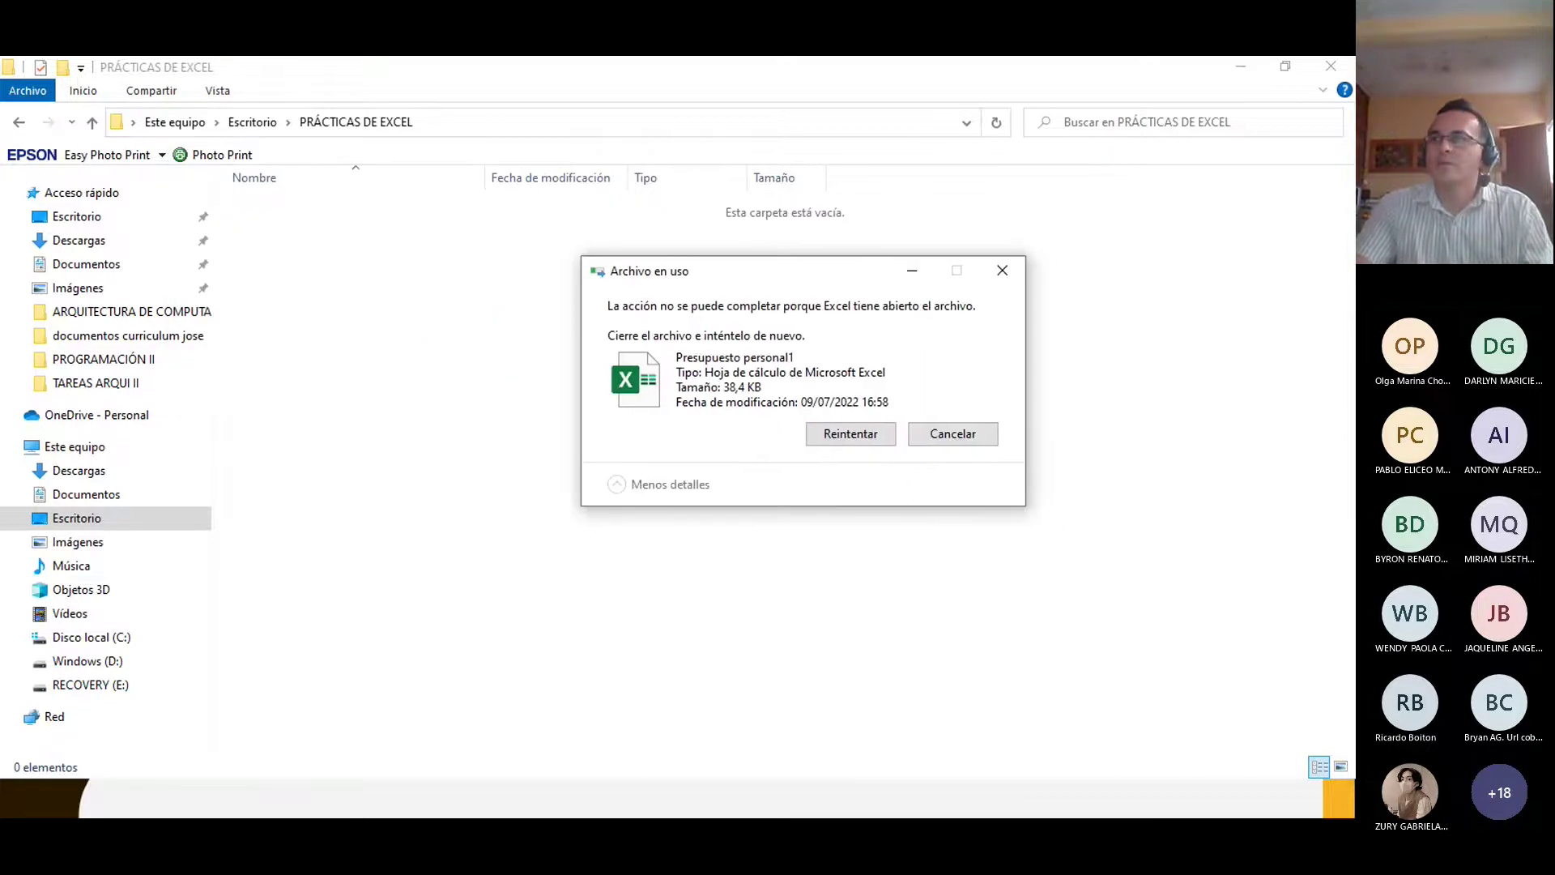
pyautogui.click(1051, 659)
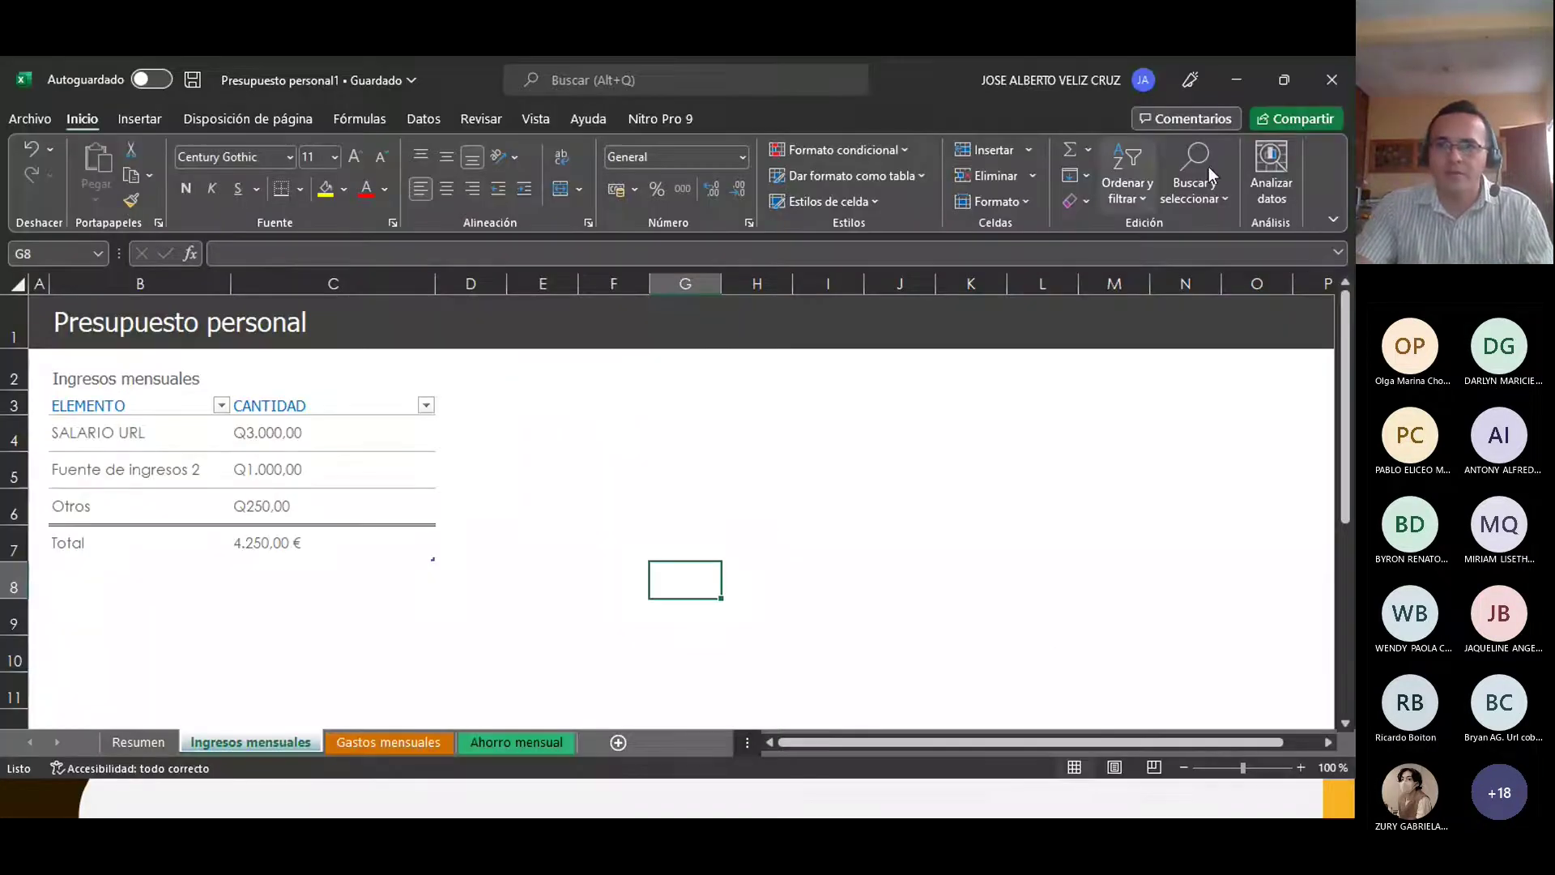
pyautogui.click(1331, 84)
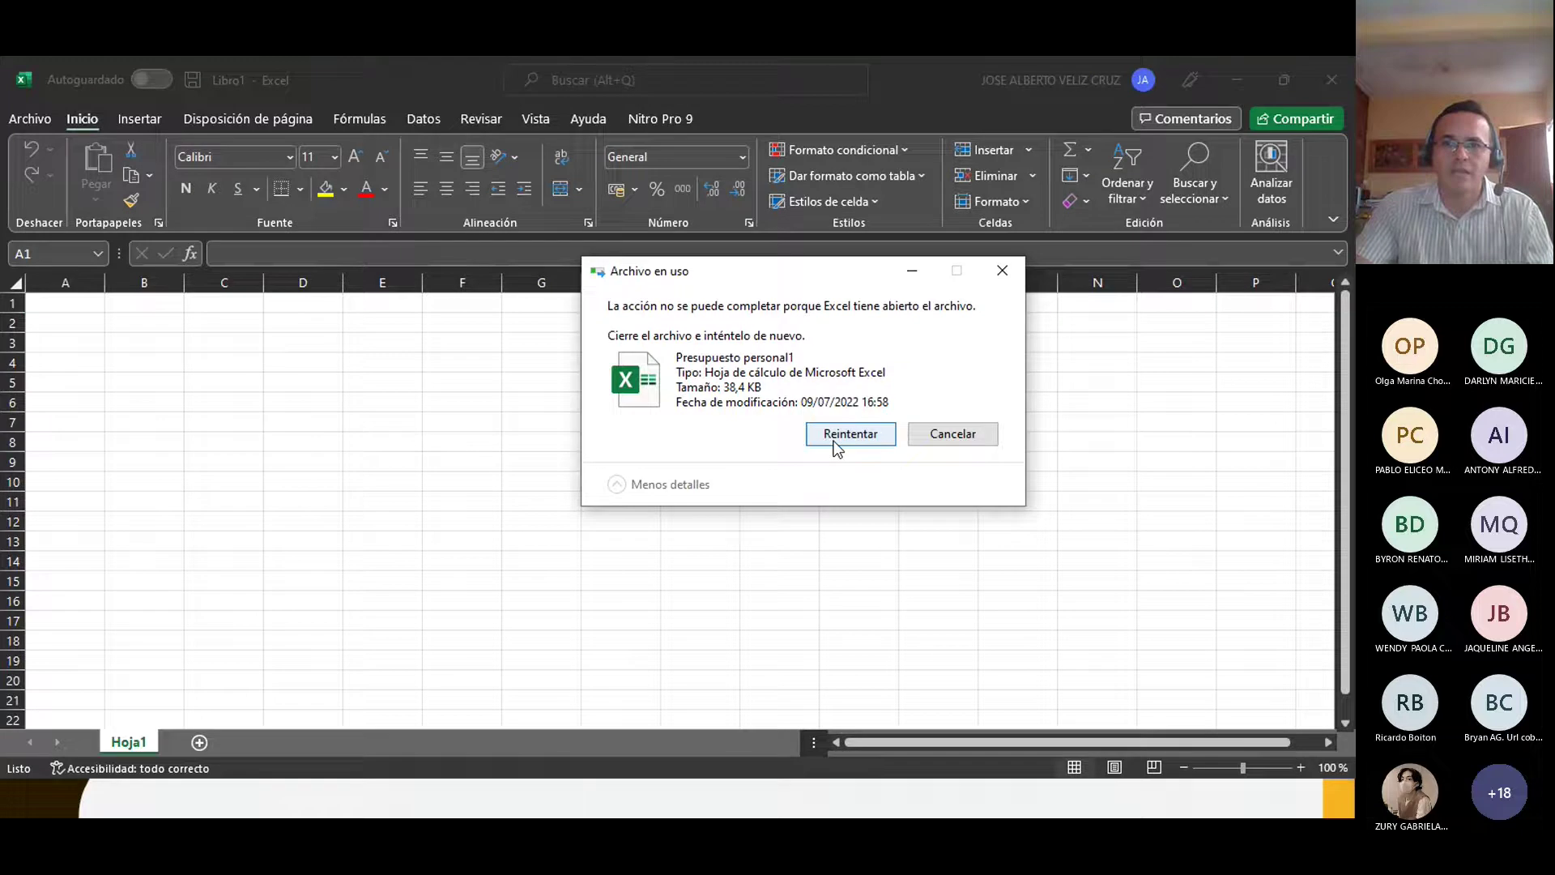
# Step: Retry the blocked move, then autofit the Tipo column to show full file types
pyautogui.click(837, 448)
pyautogui.click(357, 303)
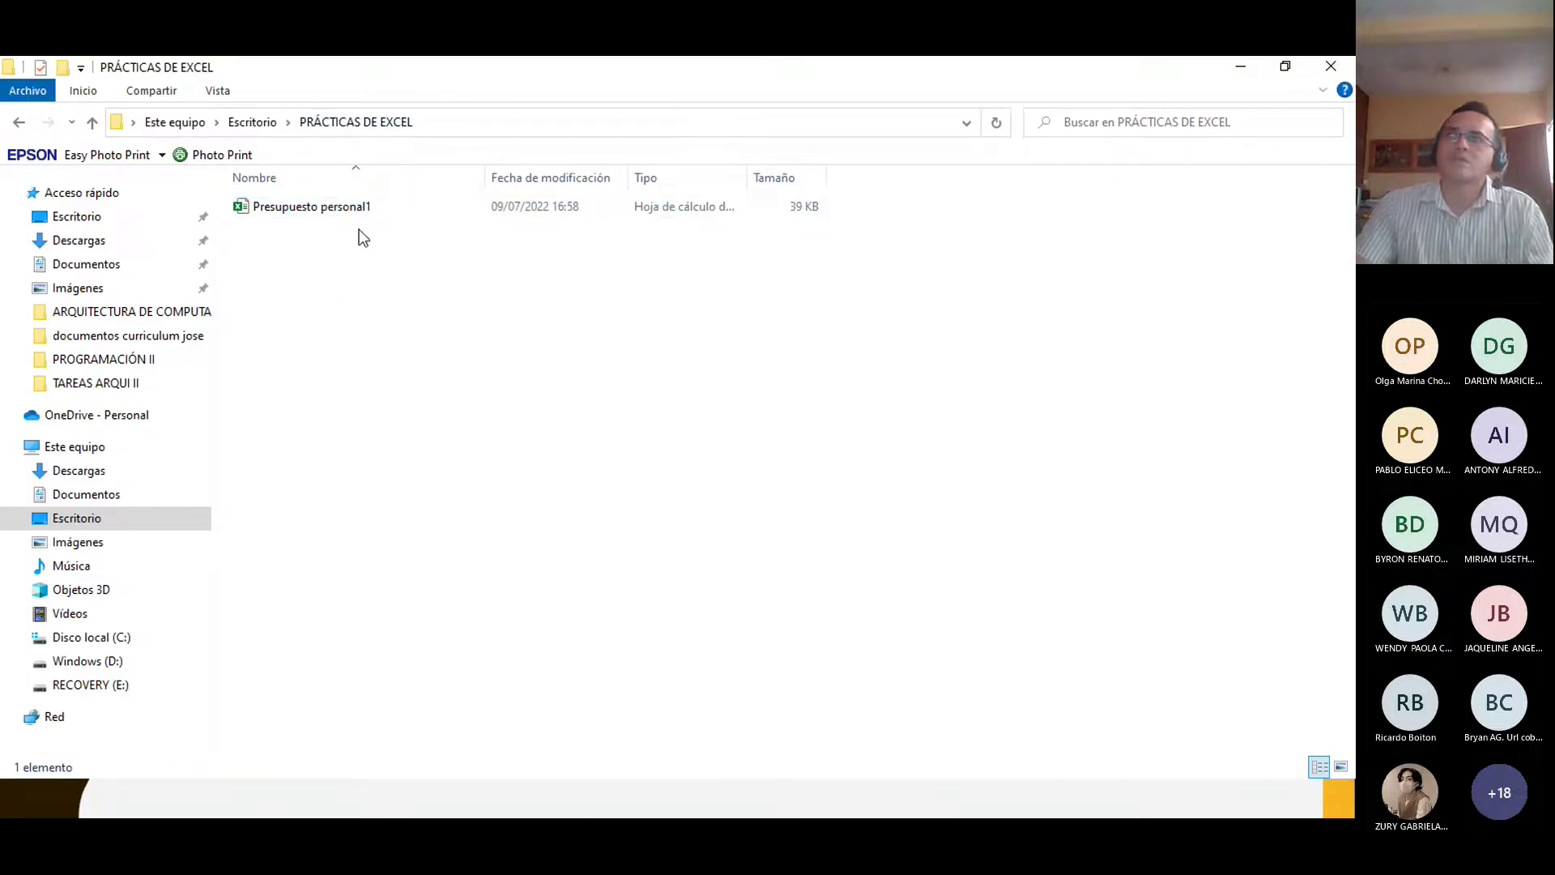
pyautogui.doubleClick(747, 177)
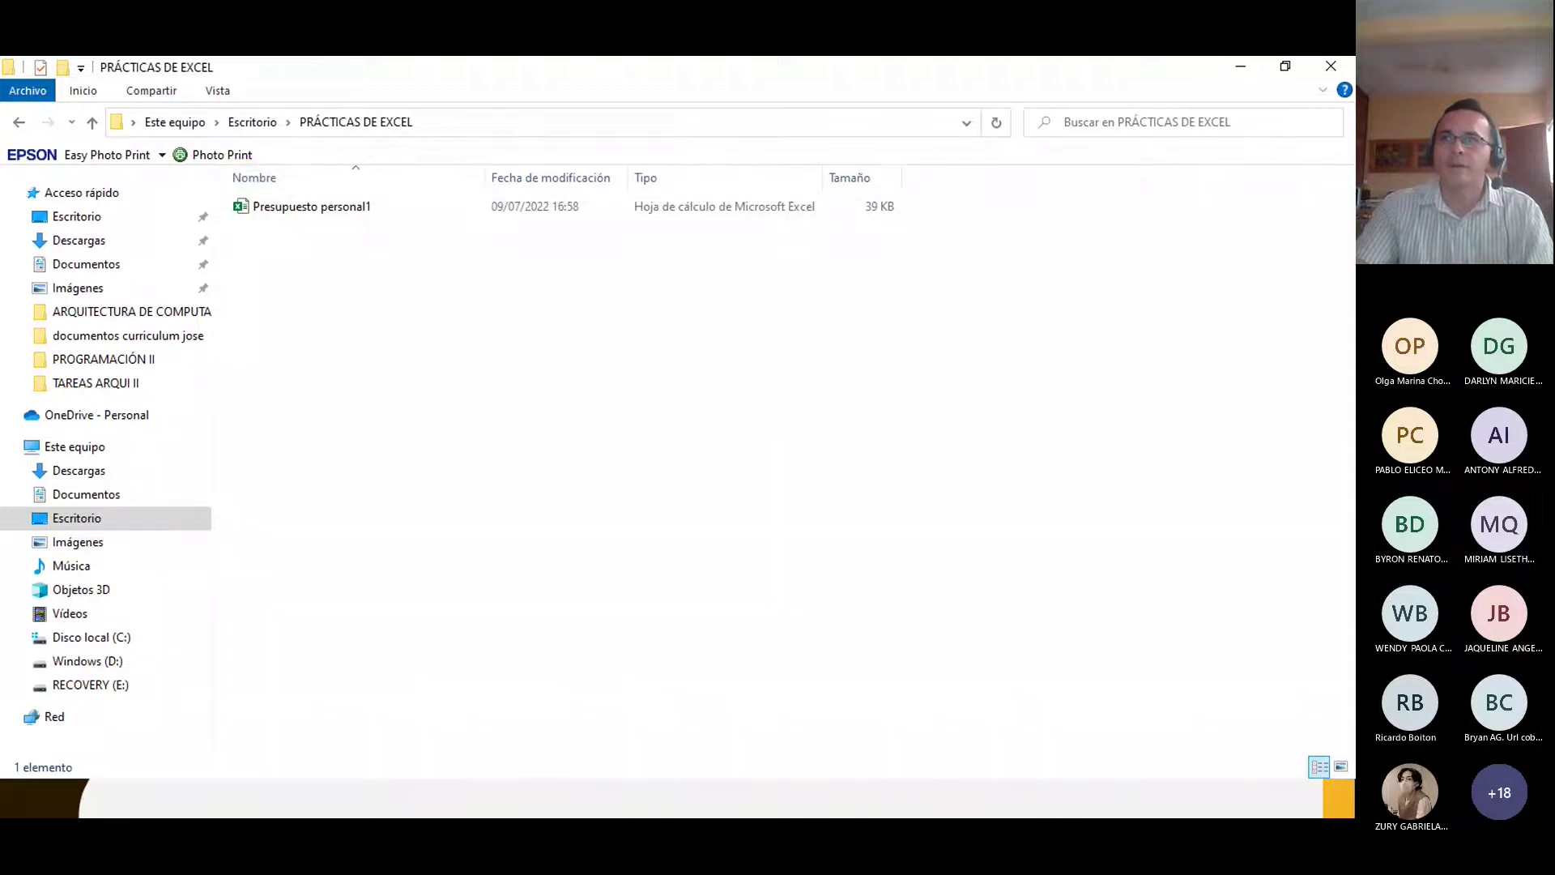
# Step: Bring the blank Libro1 workbook forward and open its Archivo backstage
pyautogui.click(324, 798)
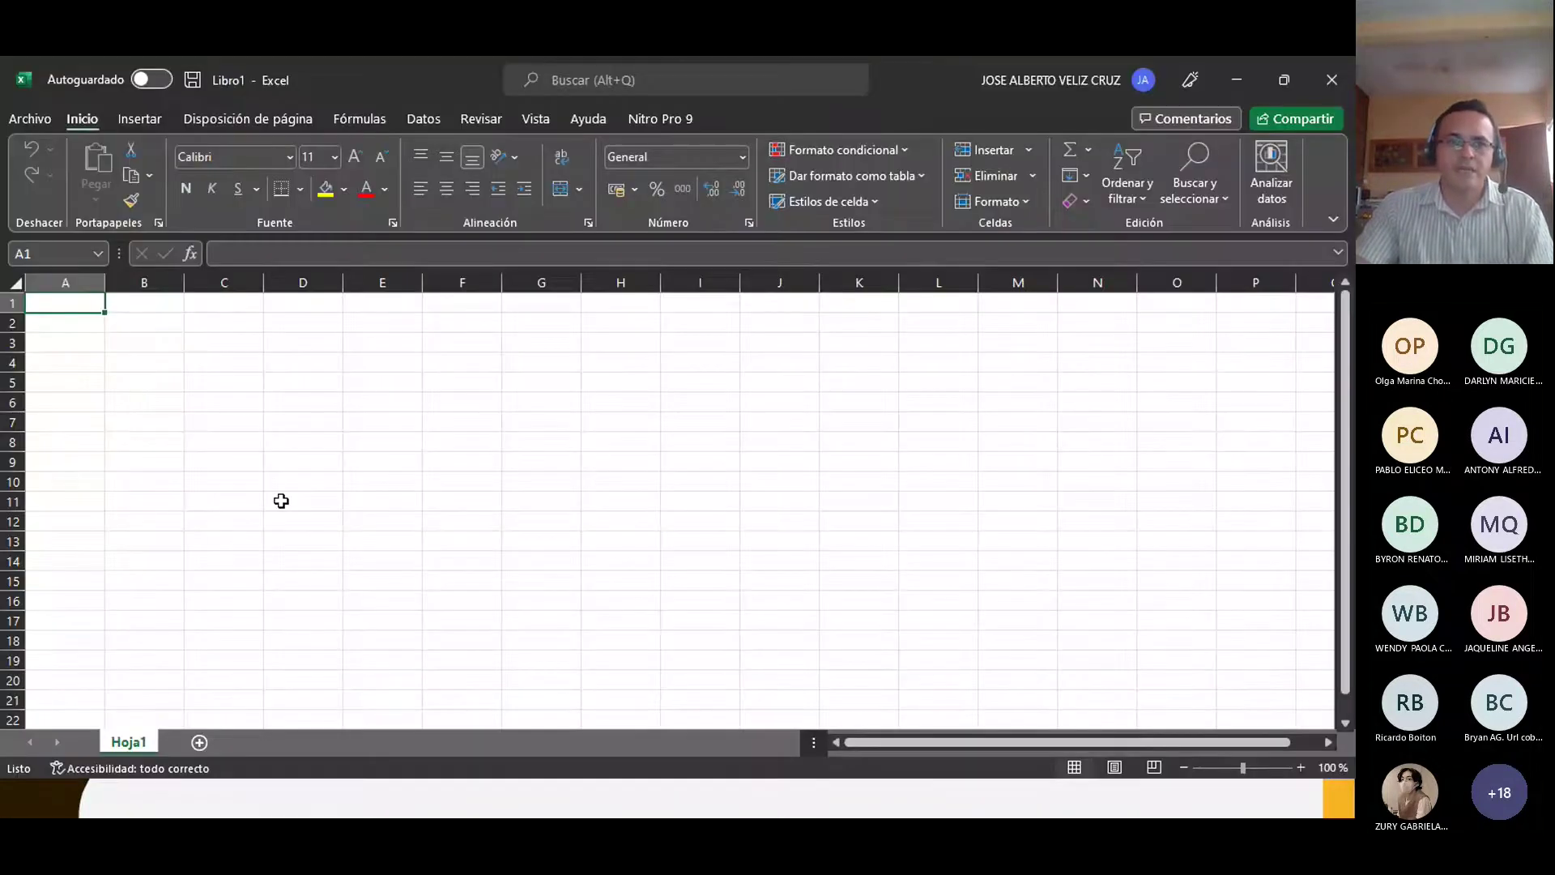
pyautogui.click(29, 119)
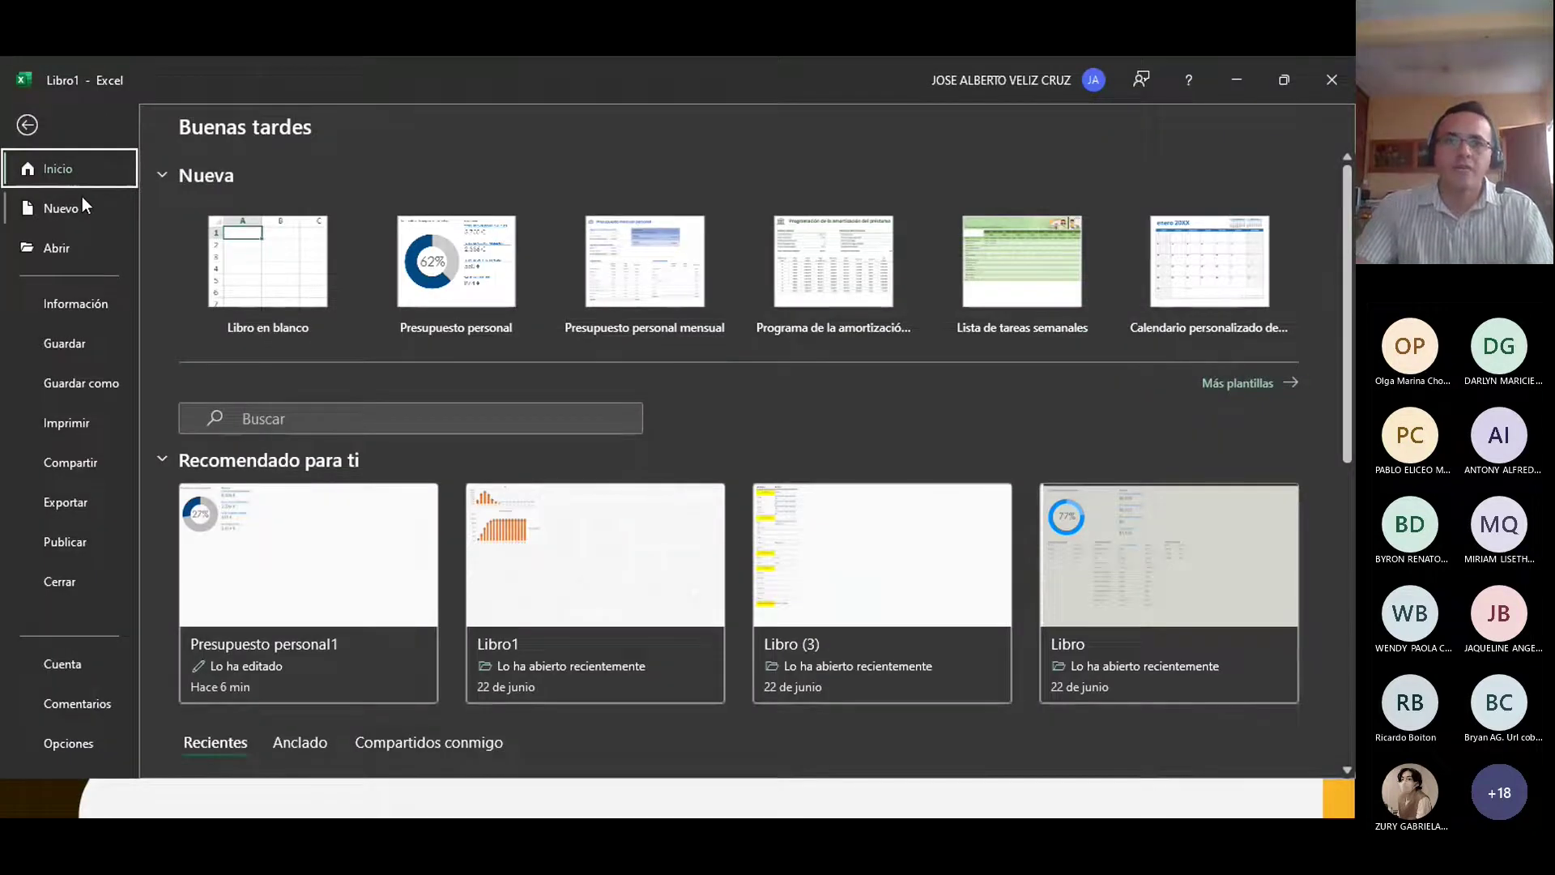
pyautogui.scroll(-3, 185, 284)
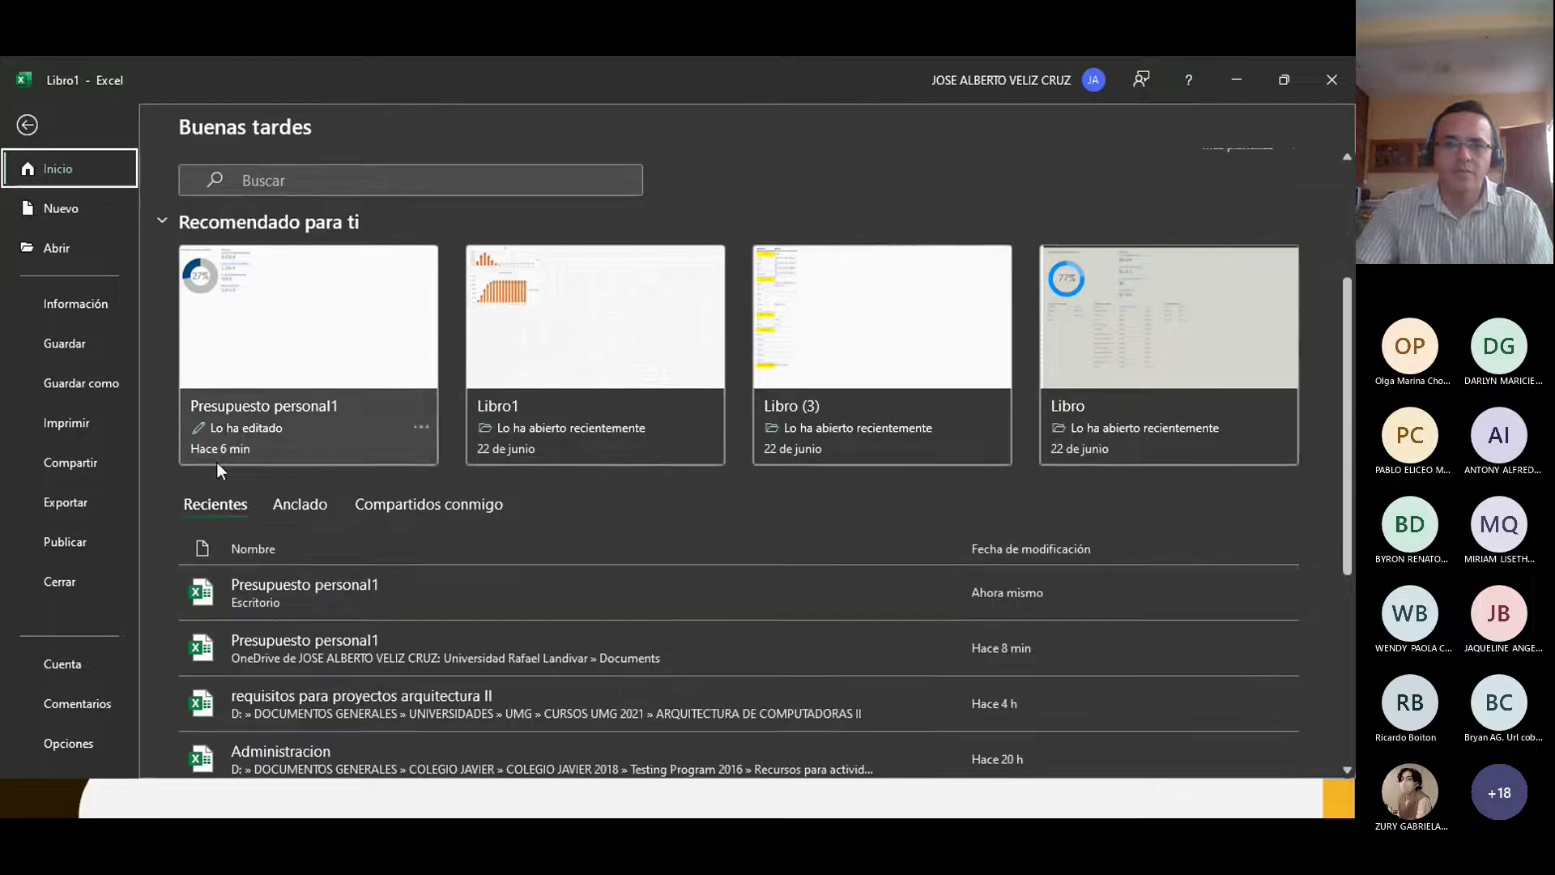
pyautogui.scroll(-1, 276, 585)
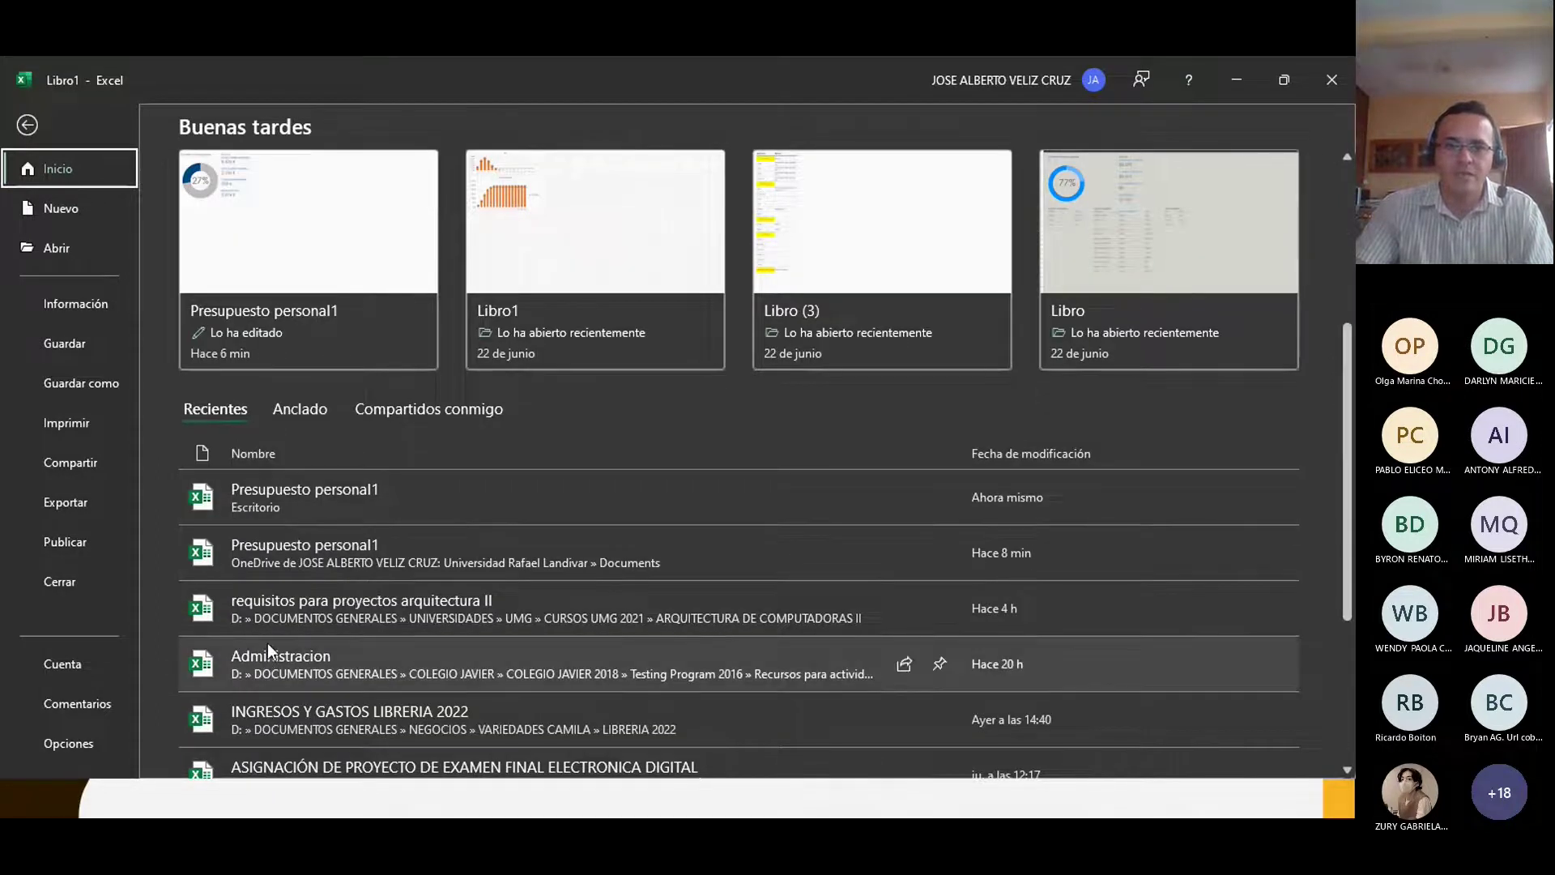
pyautogui.scroll(1, 268, 648)
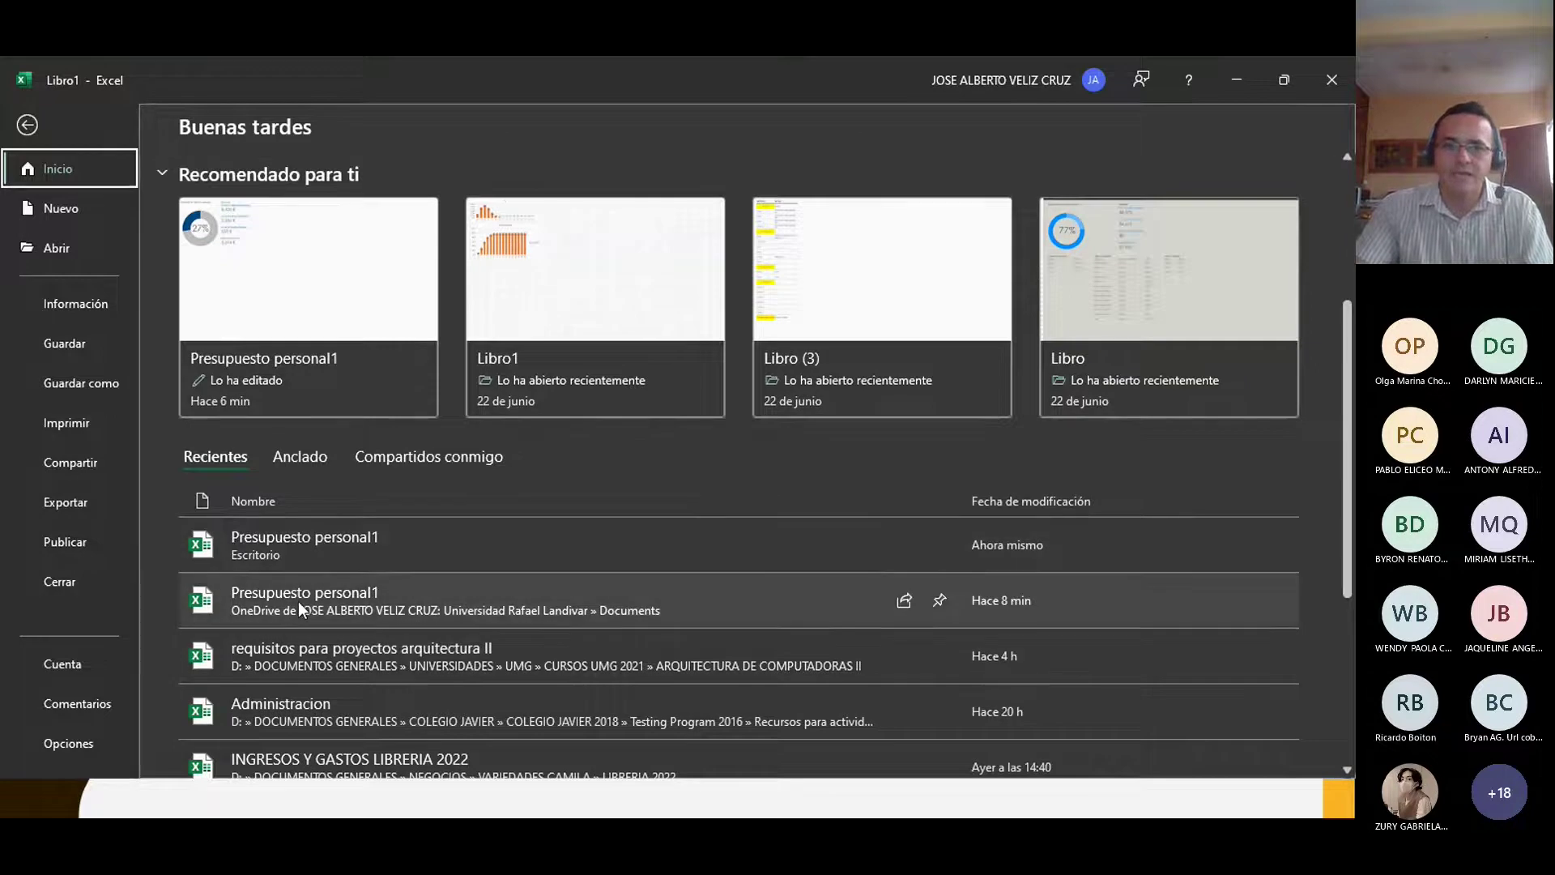
pyautogui.scroll(3, 302, 605)
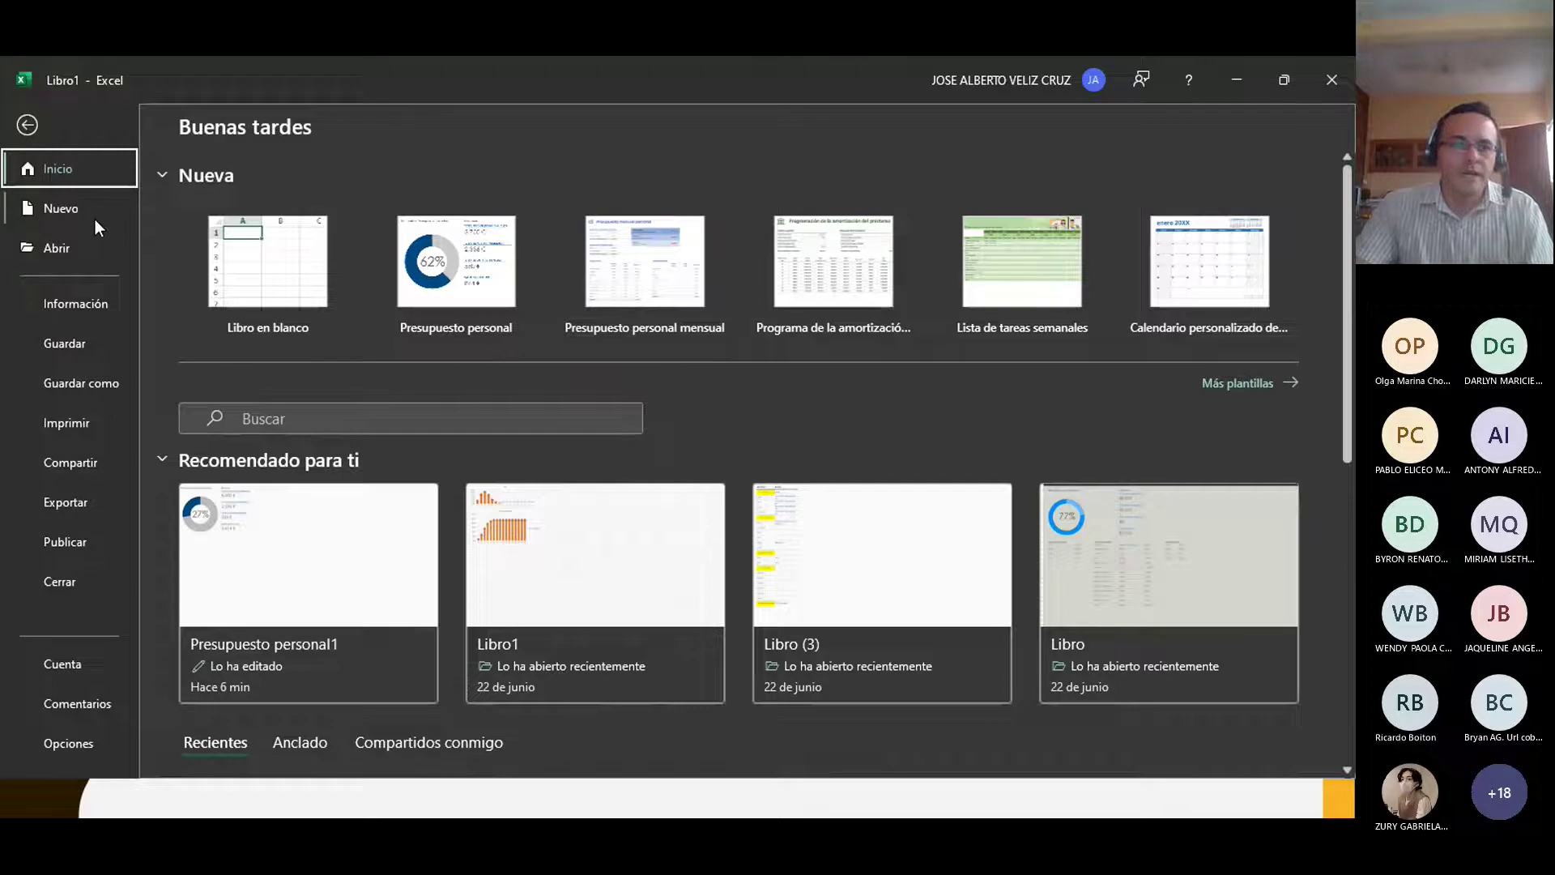
# Step: Browse Abrir to Escritorio > PRÁCTICAS DE EXCEL, cancel, and show the Información page
pyautogui.click(50, 251)
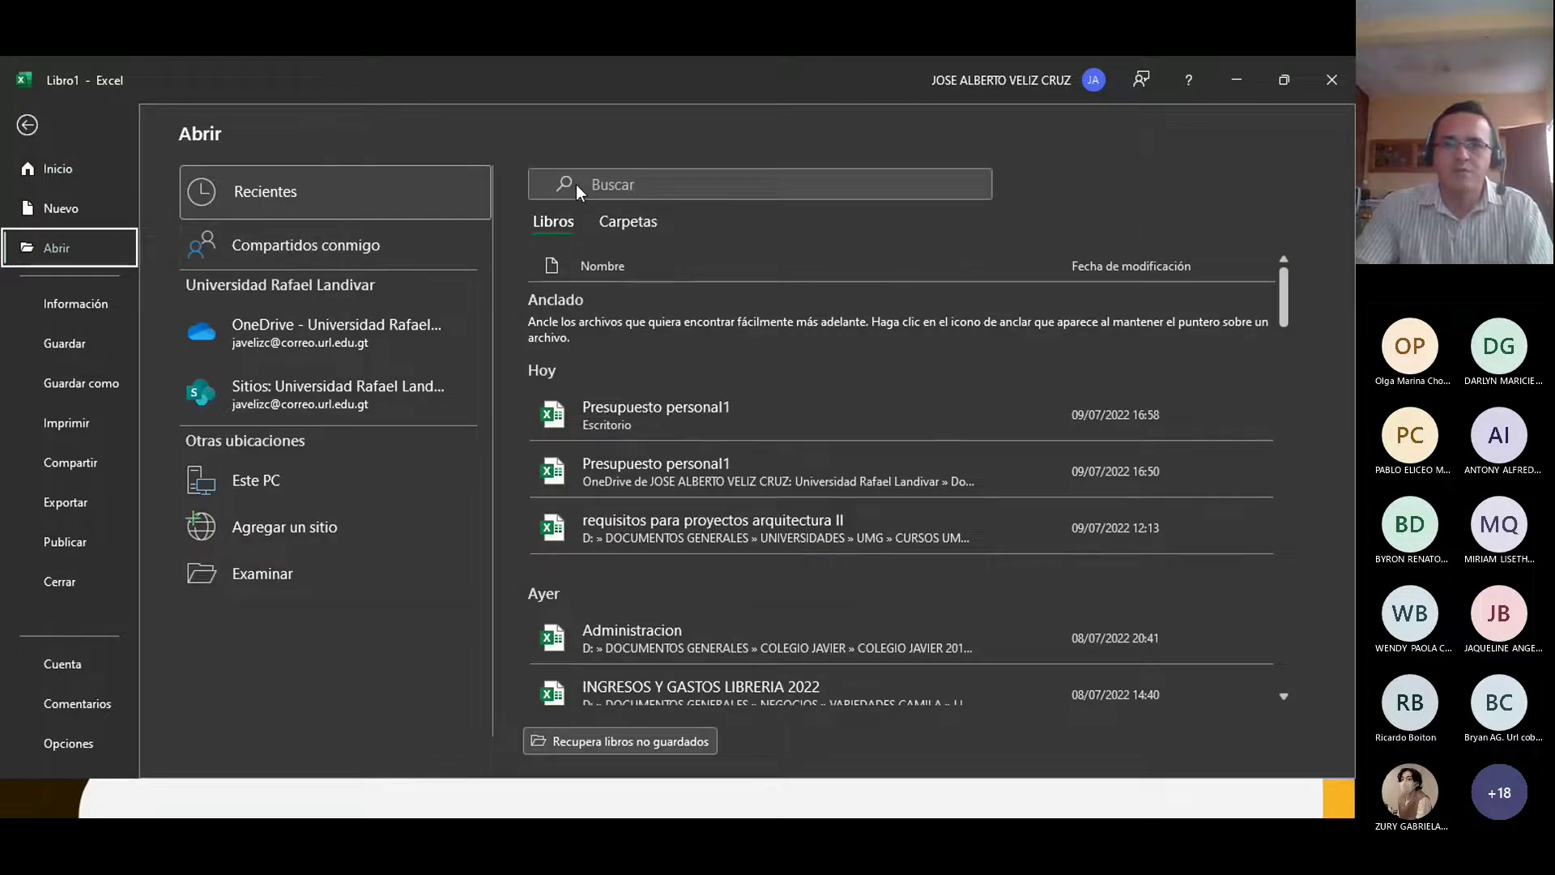
pyautogui.click(257, 574)
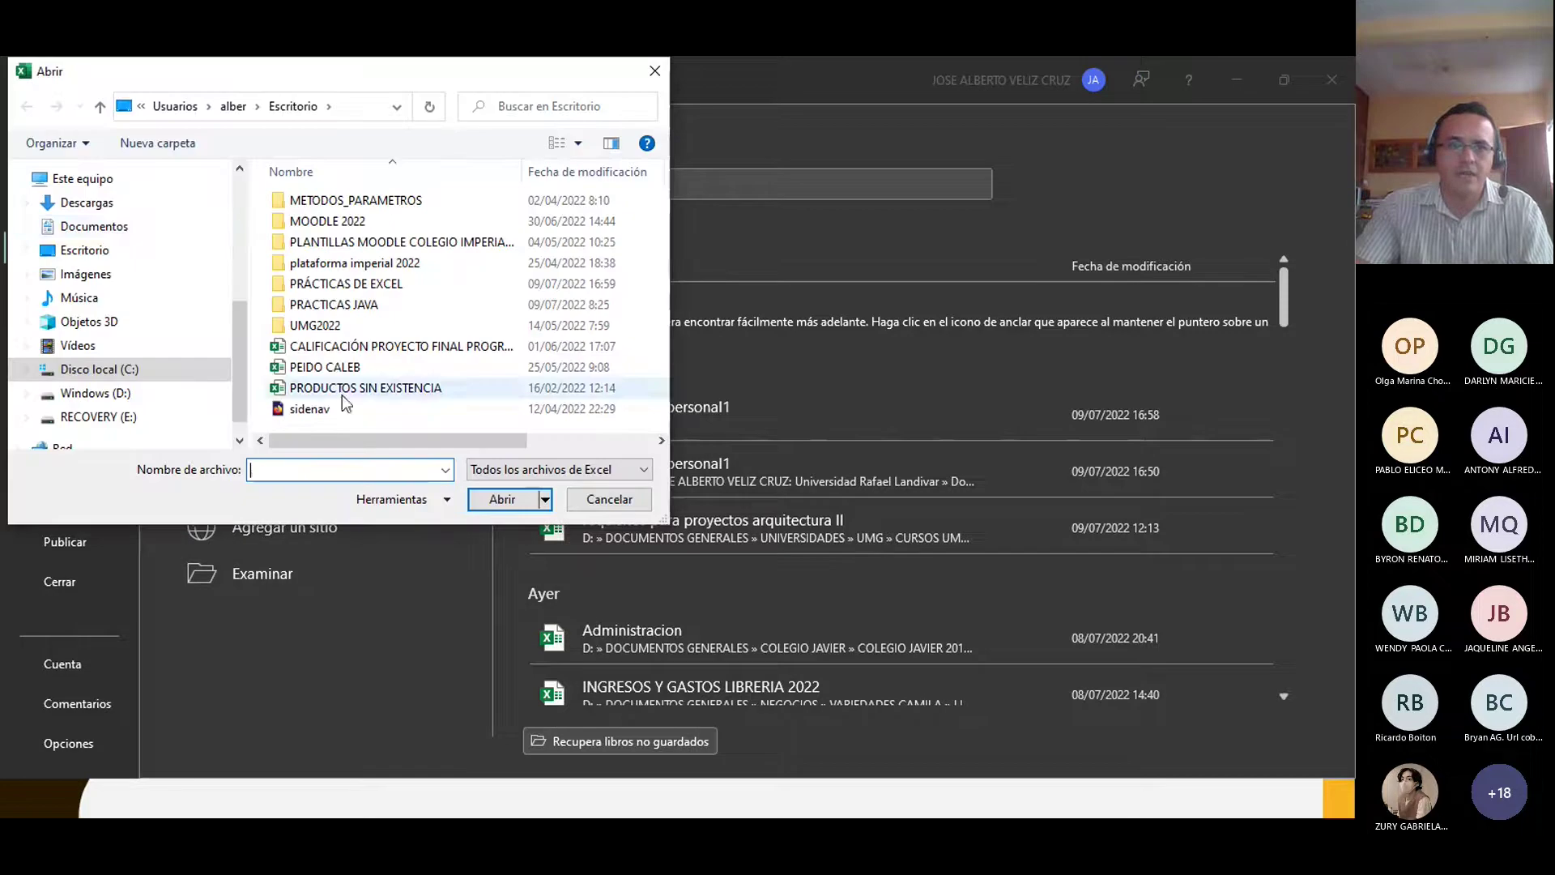
pyautogui.click(86, 249)
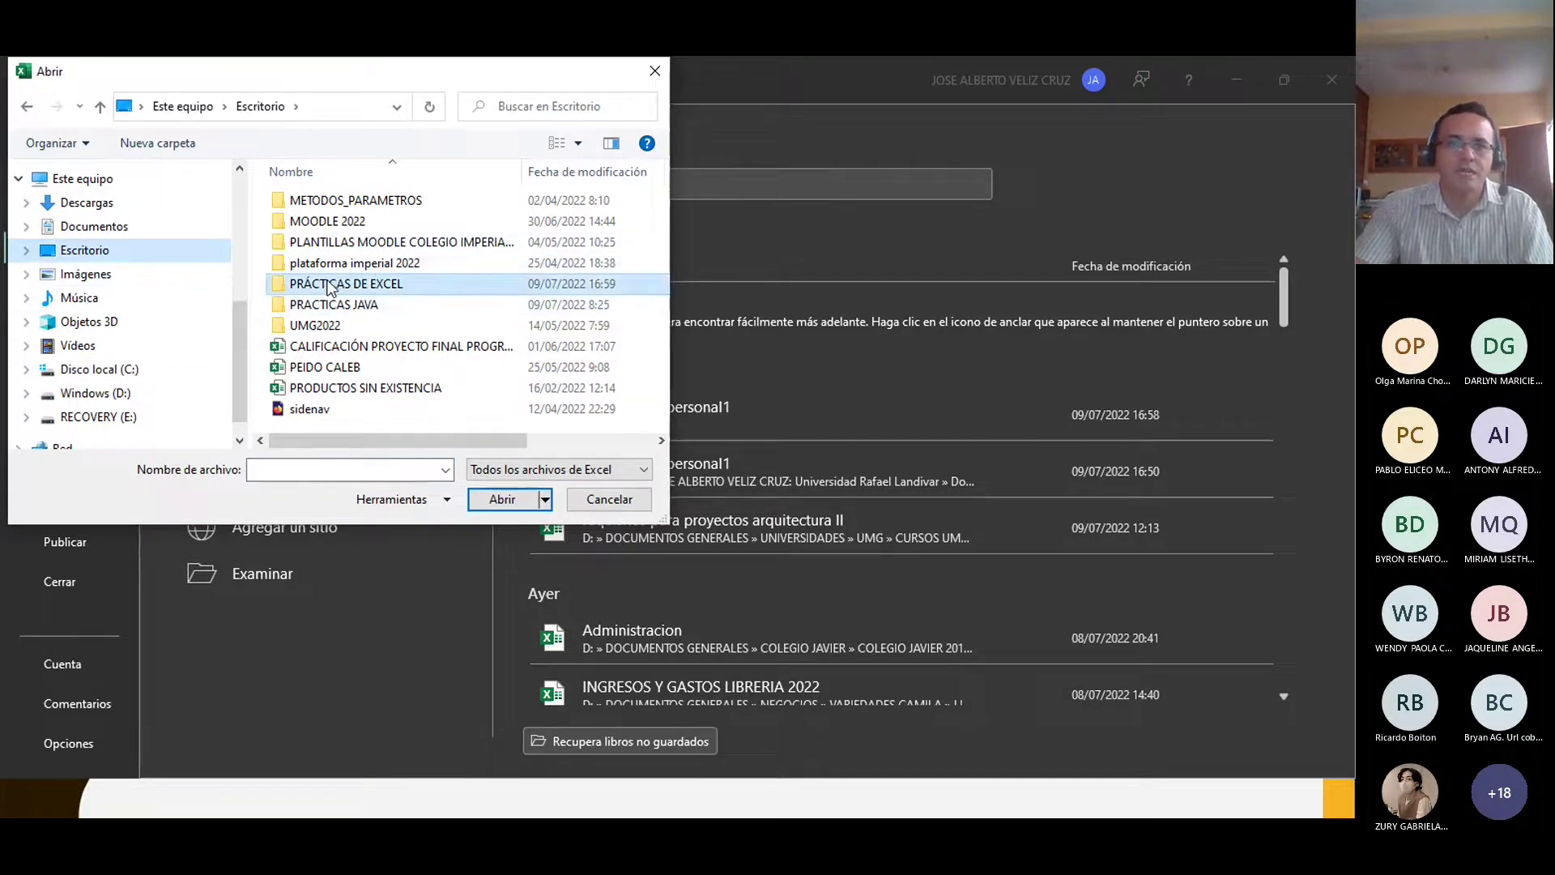
pyautogui.doubleClick(328, 283)
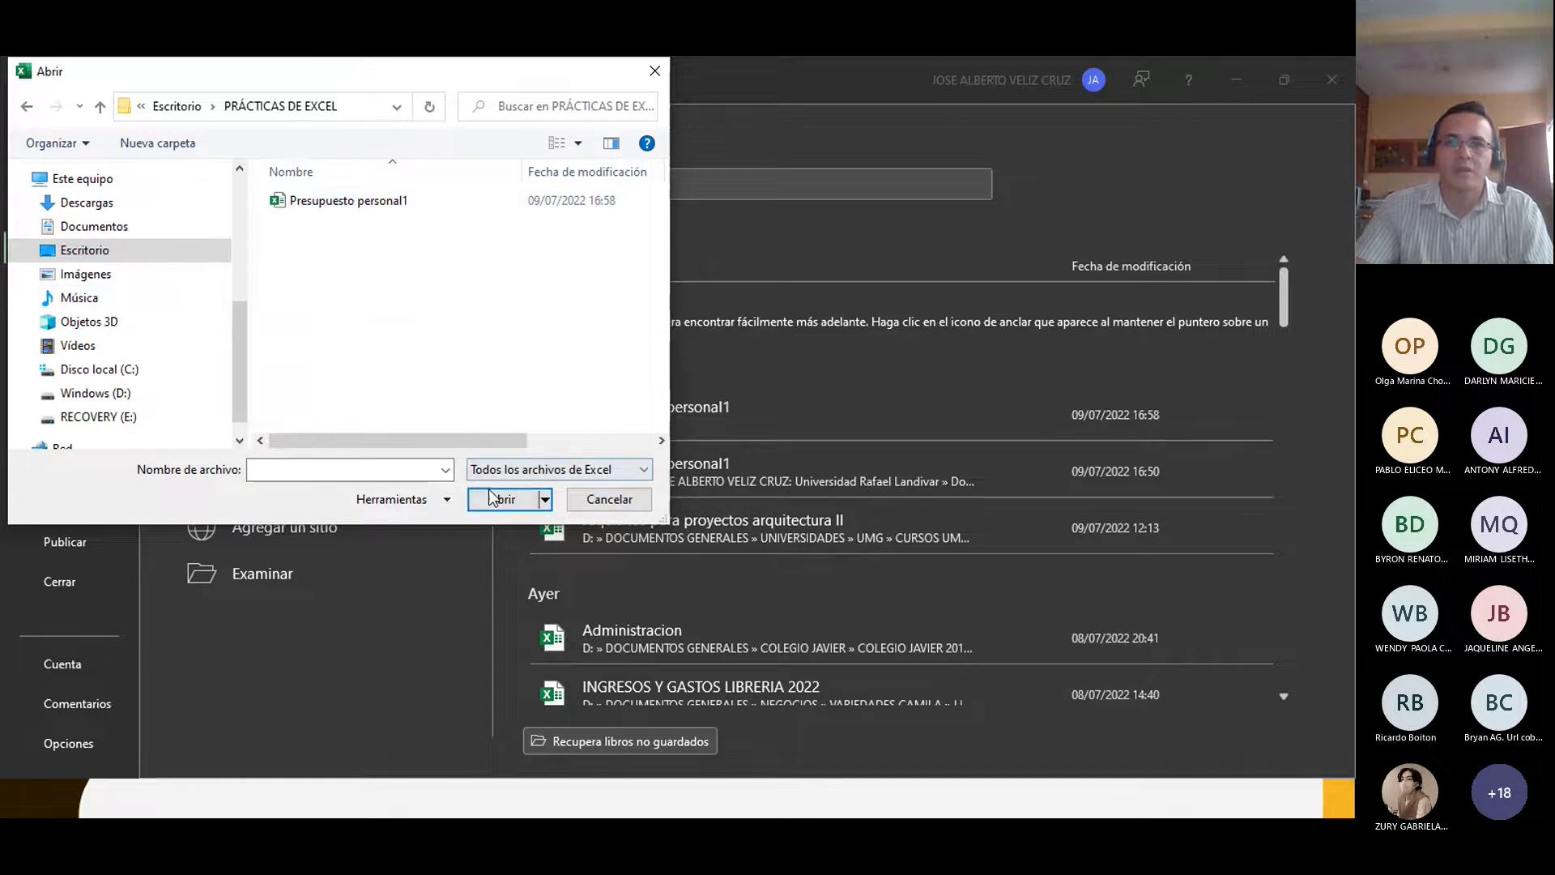
pyautogui.click(608, 499)
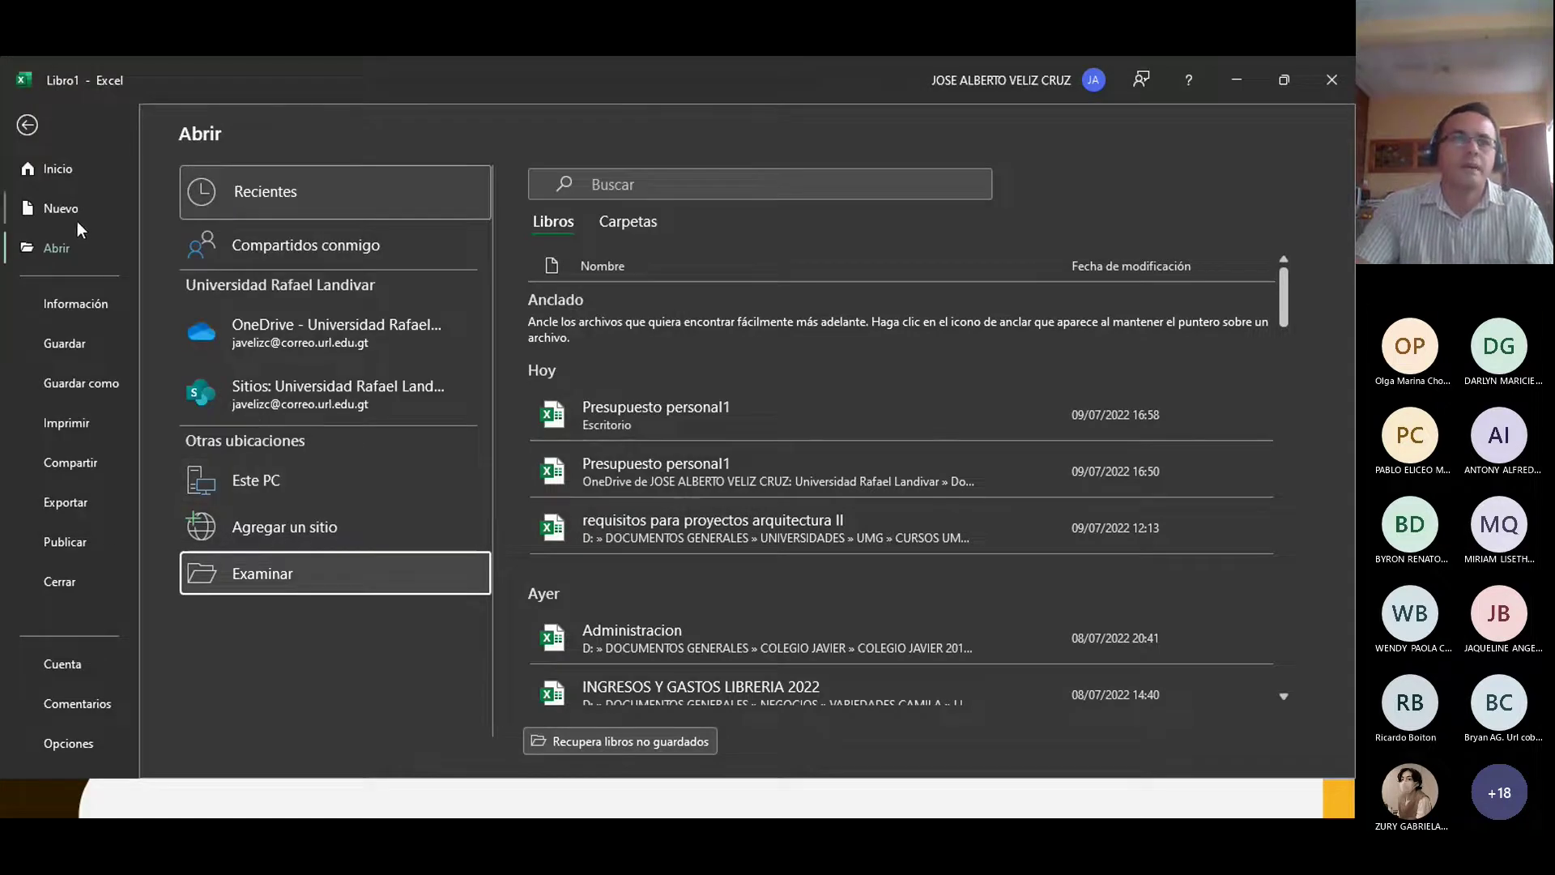
pyautogui.click(76, 301)
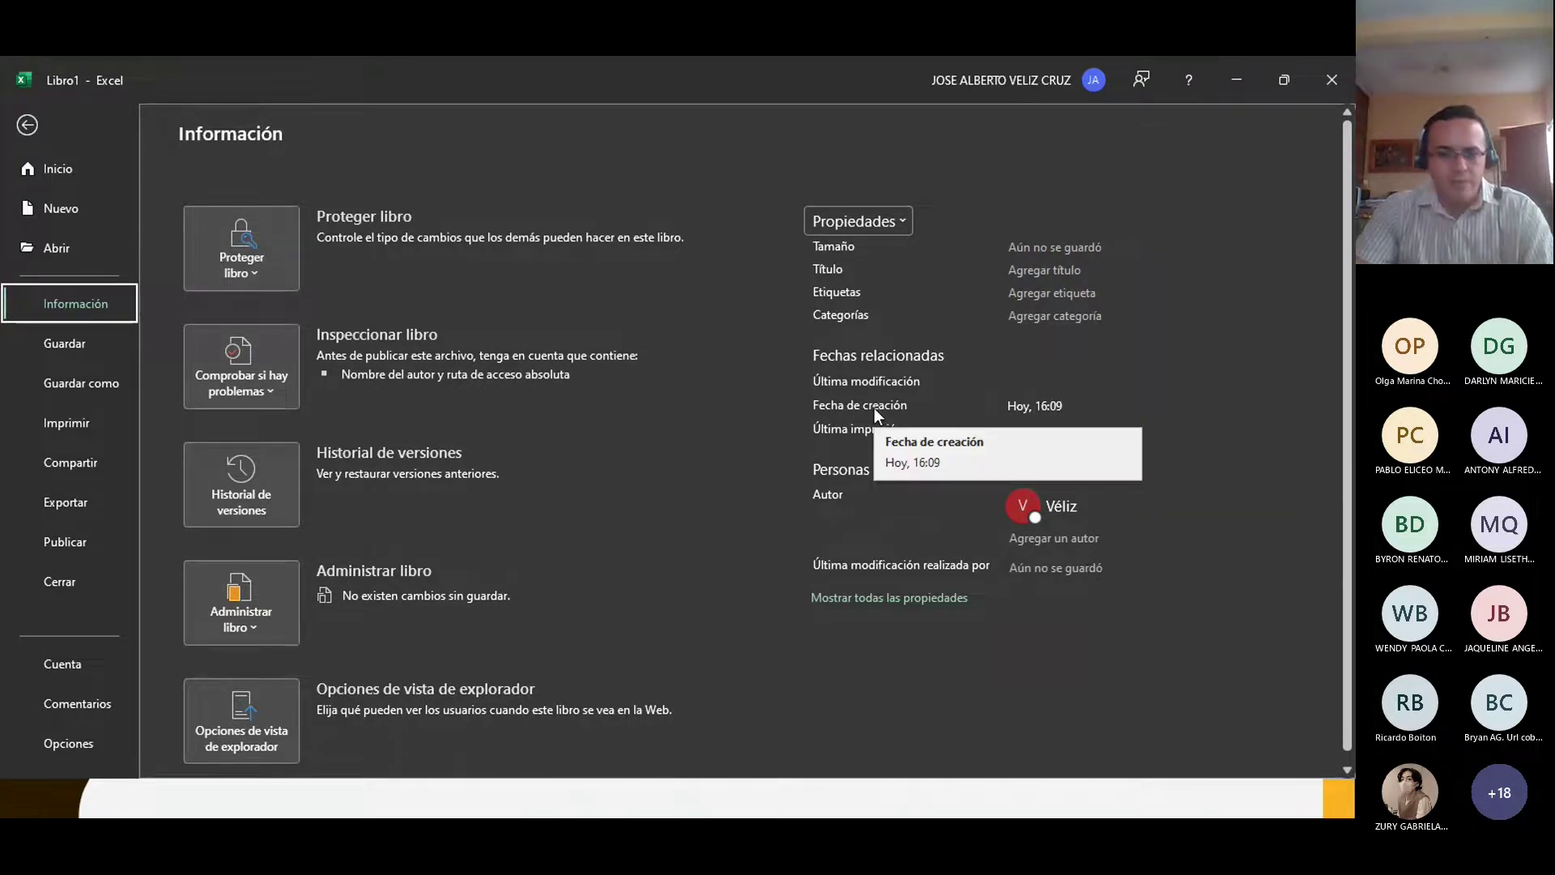
# Step: In advanced properties, set title EJEMPLO1, subject PRÁCTICA DE EXCEL, and the author's full name
pyautogui.click(901, 220)
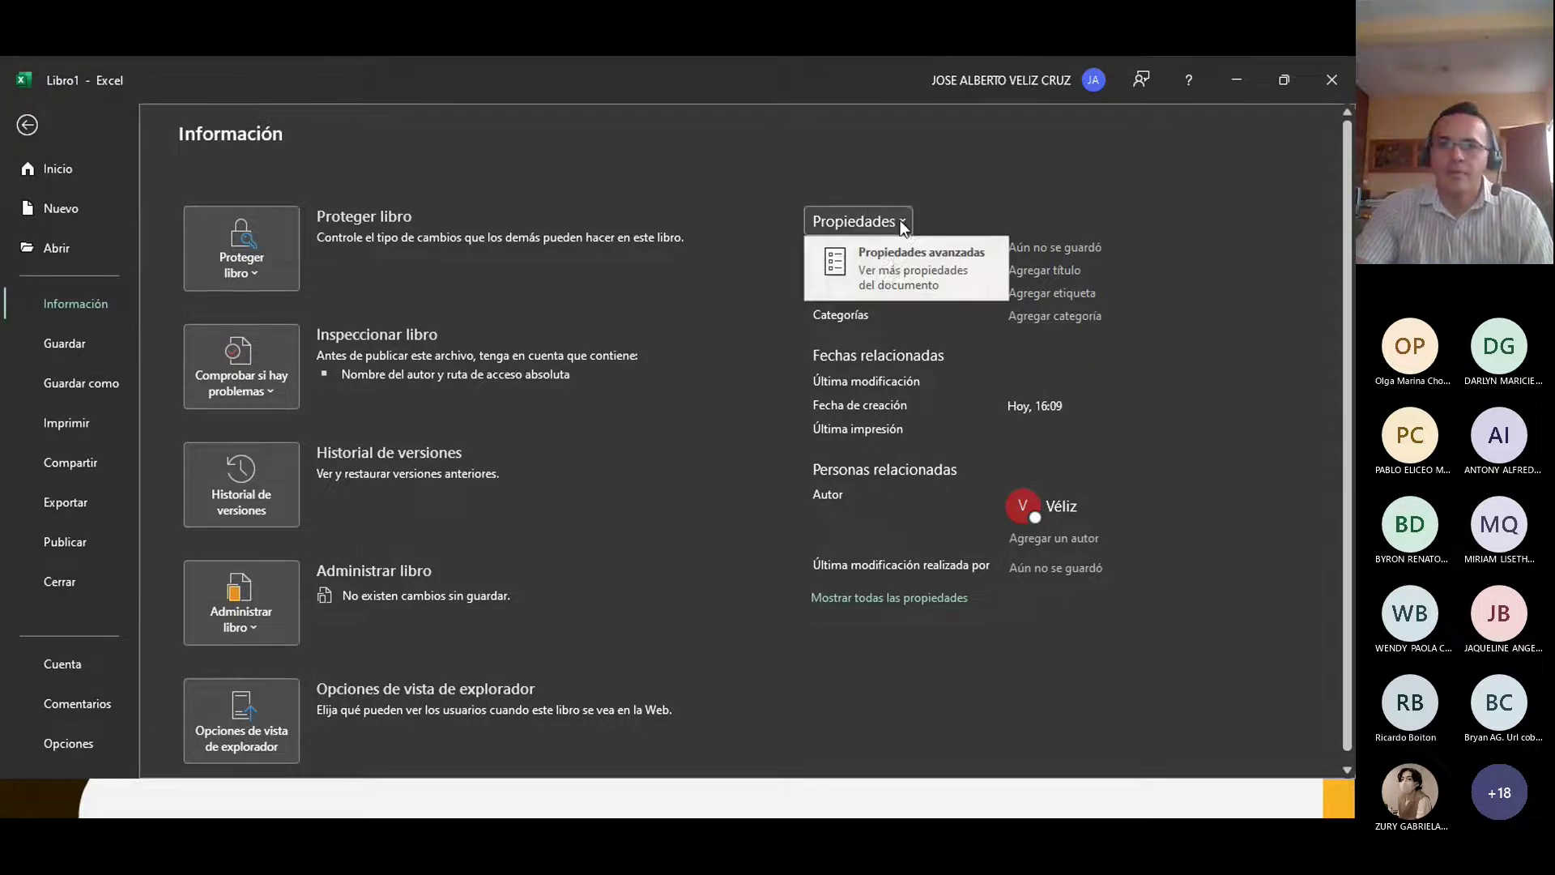
pyautogui.click(888, 256)
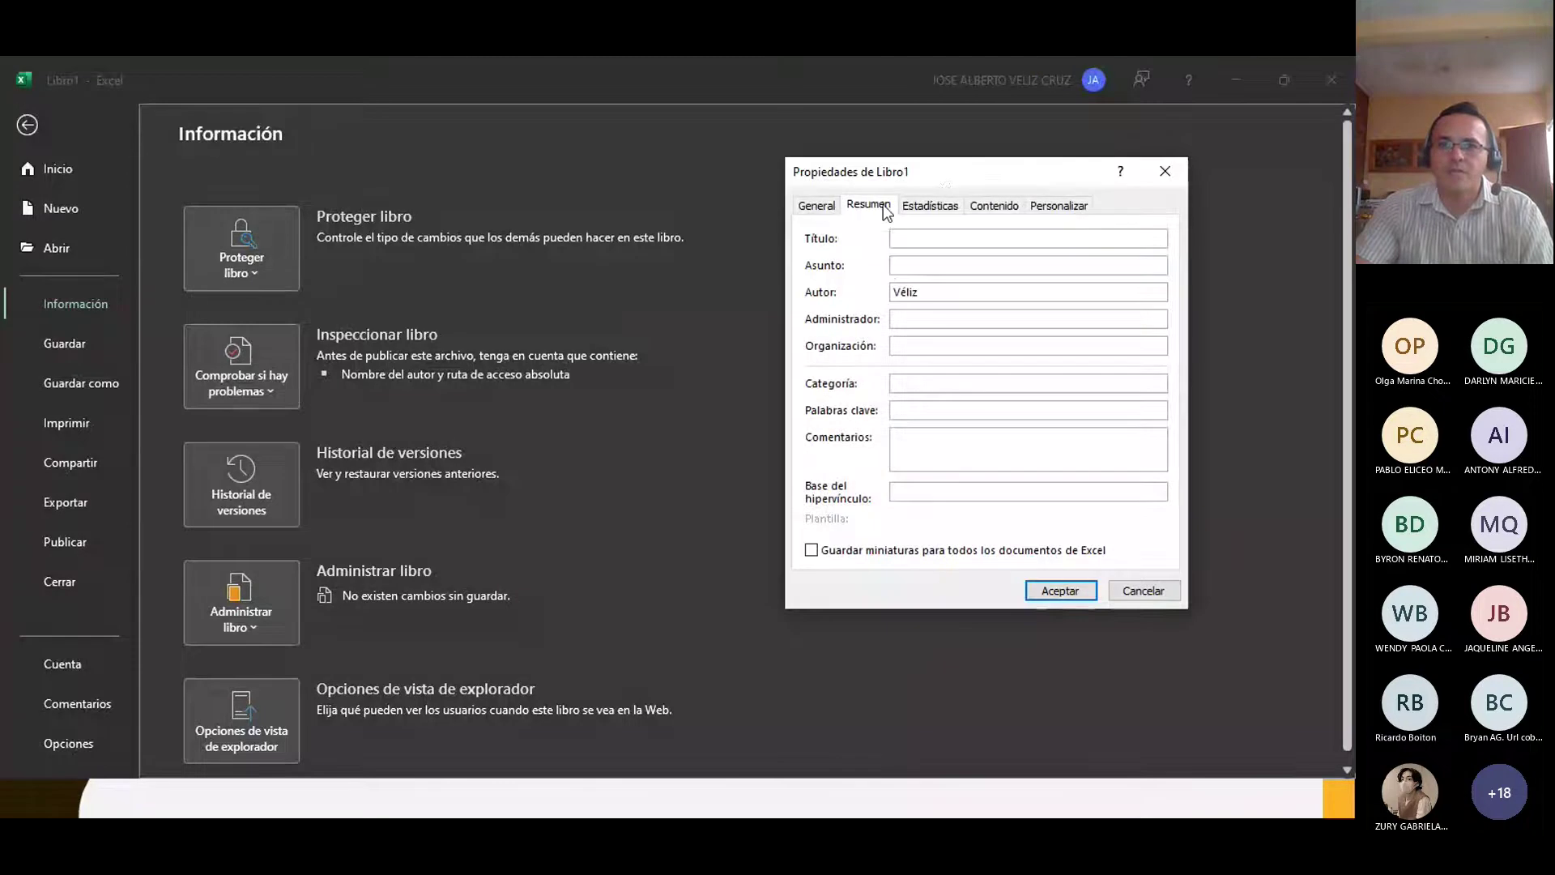
pyautogui.moveTo(941, 168); pyautogui.dragTo(633, 222)
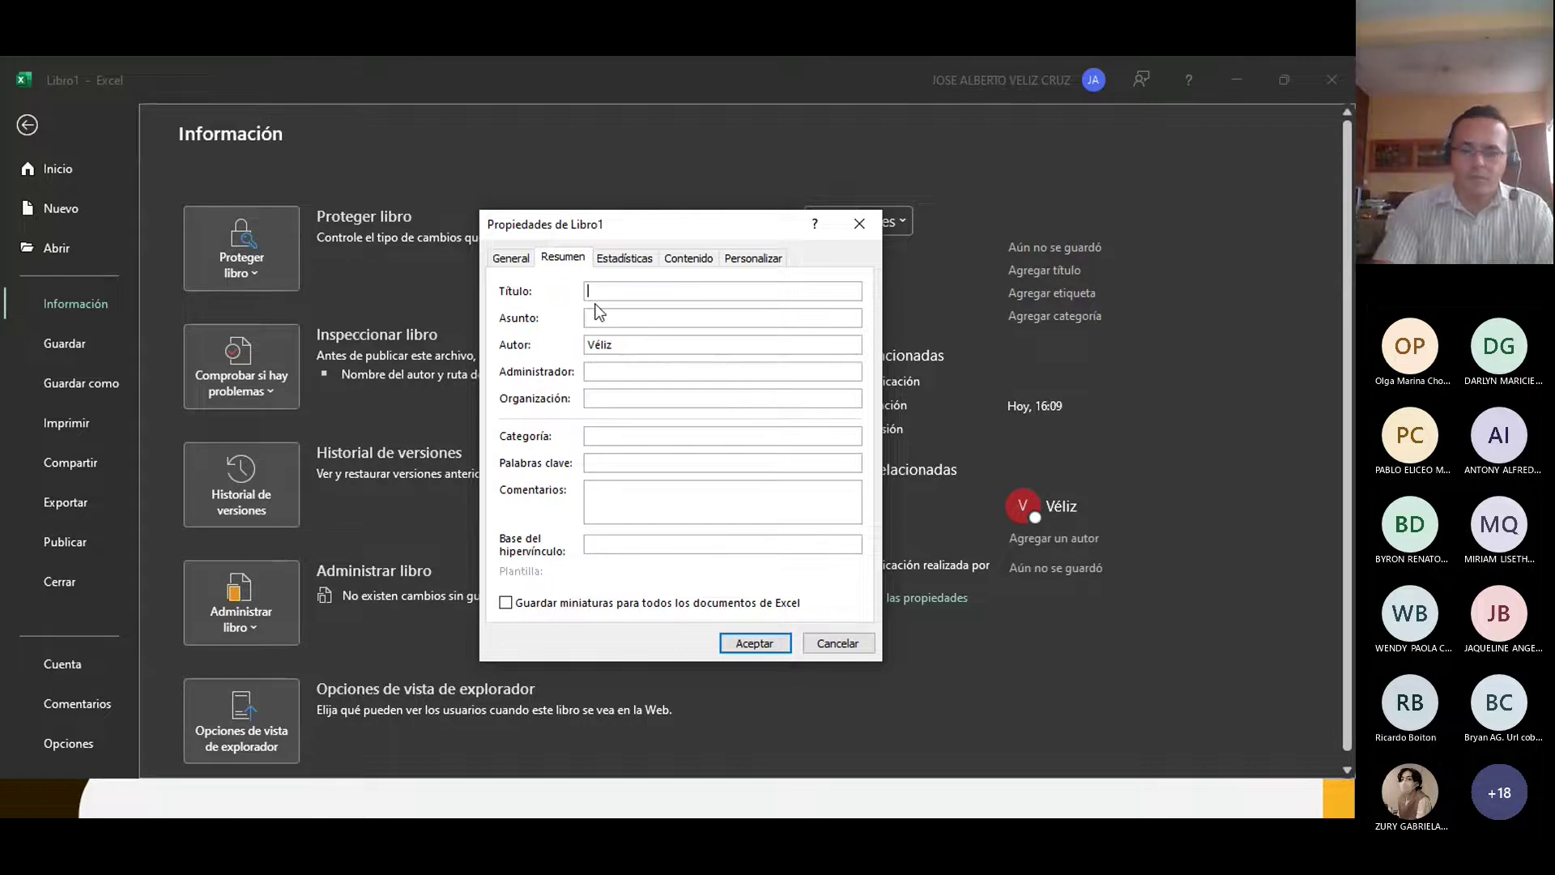
pyautogui.write('J')
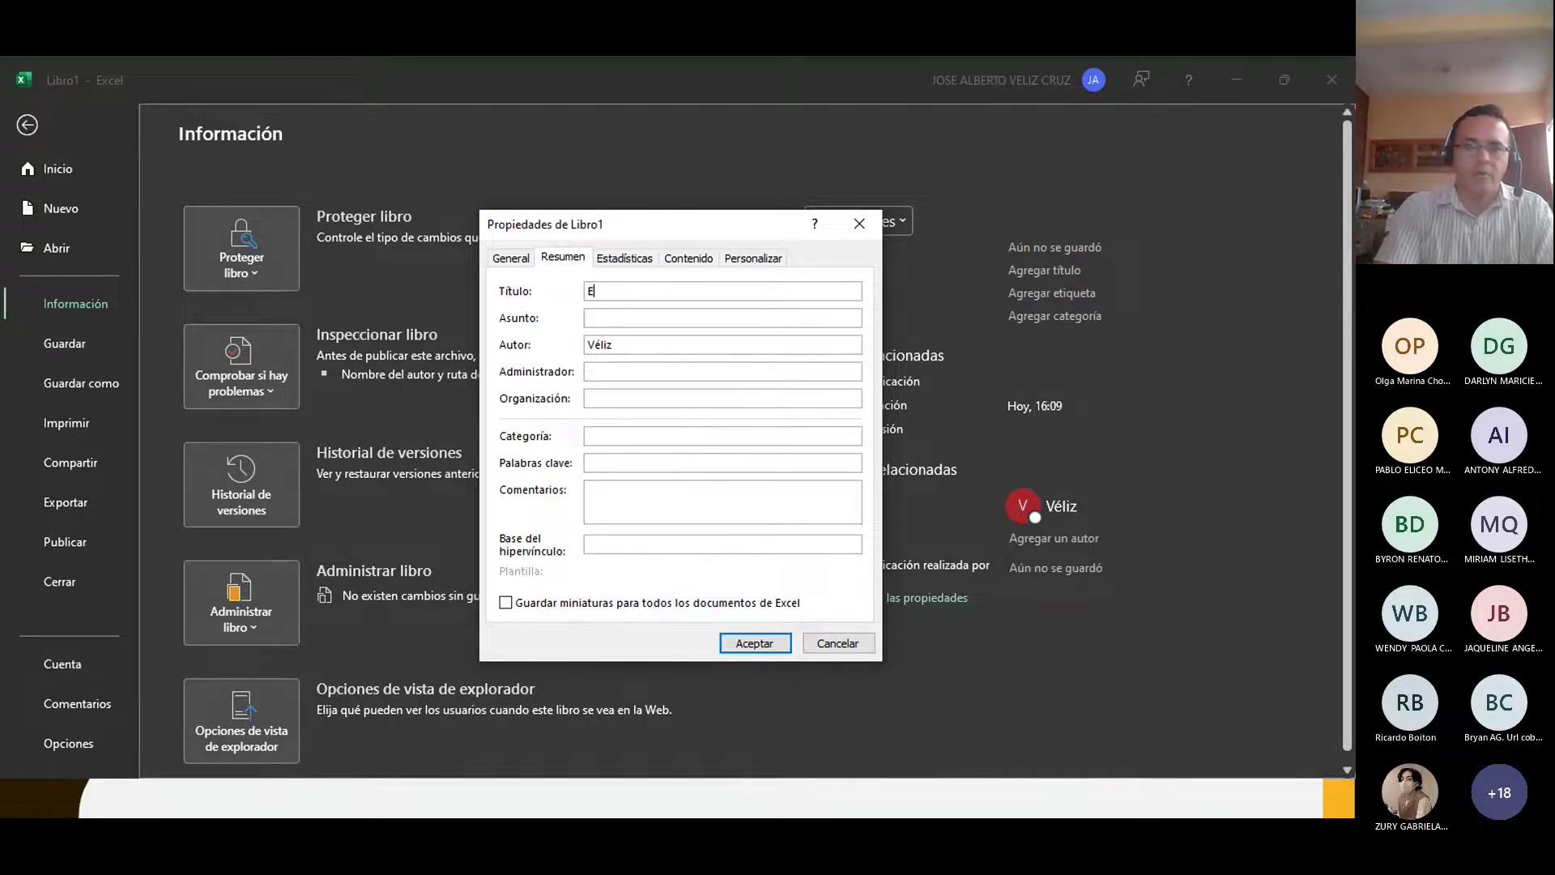
pyautogui.write('JEMPL')
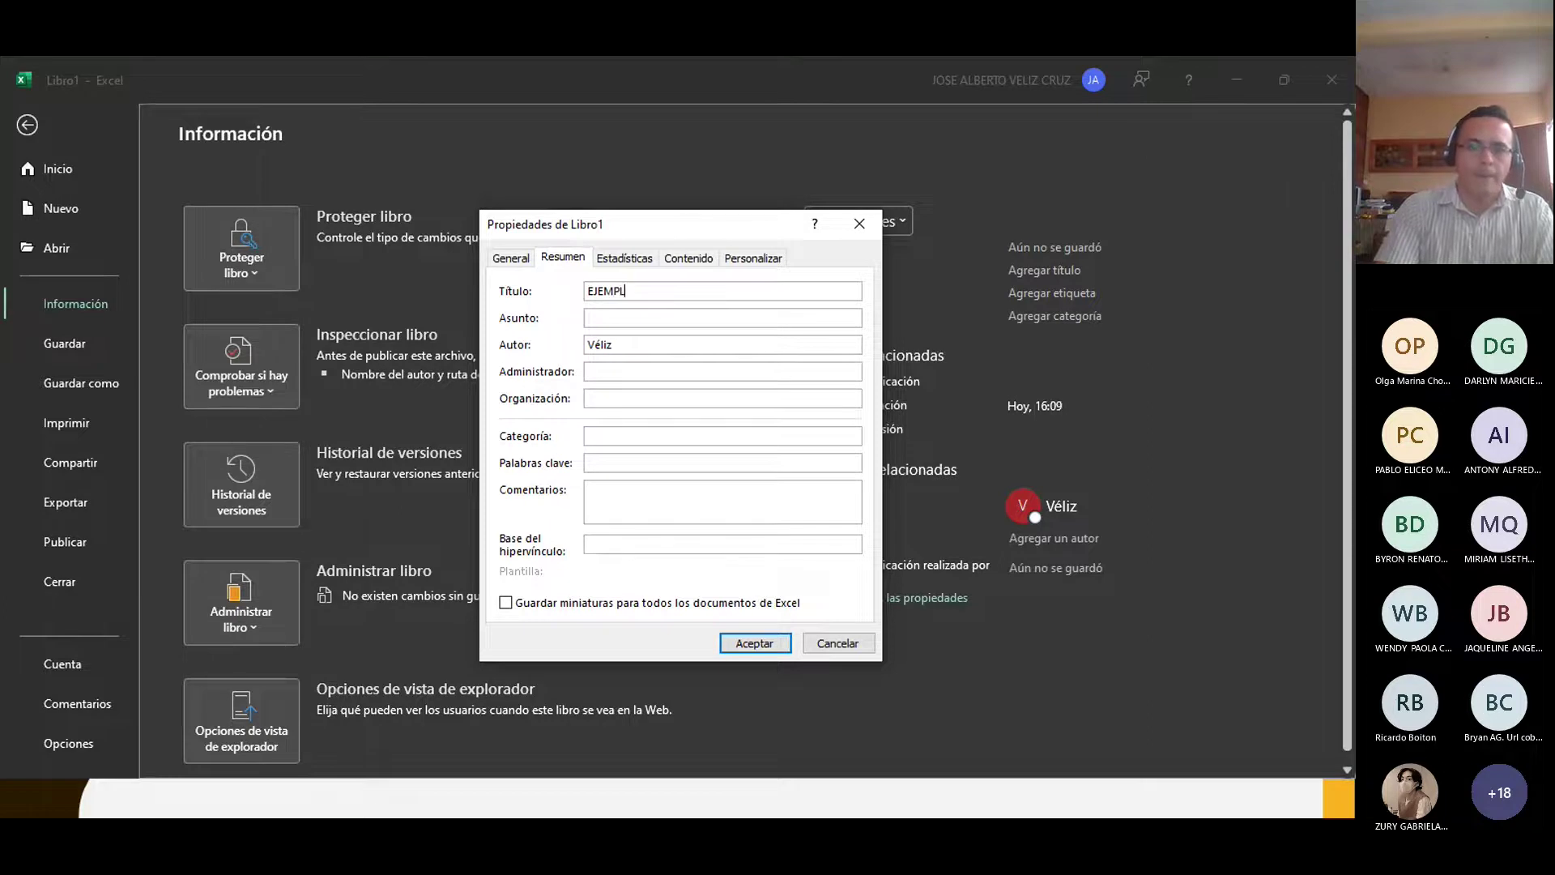
pyautogui.write('O1')
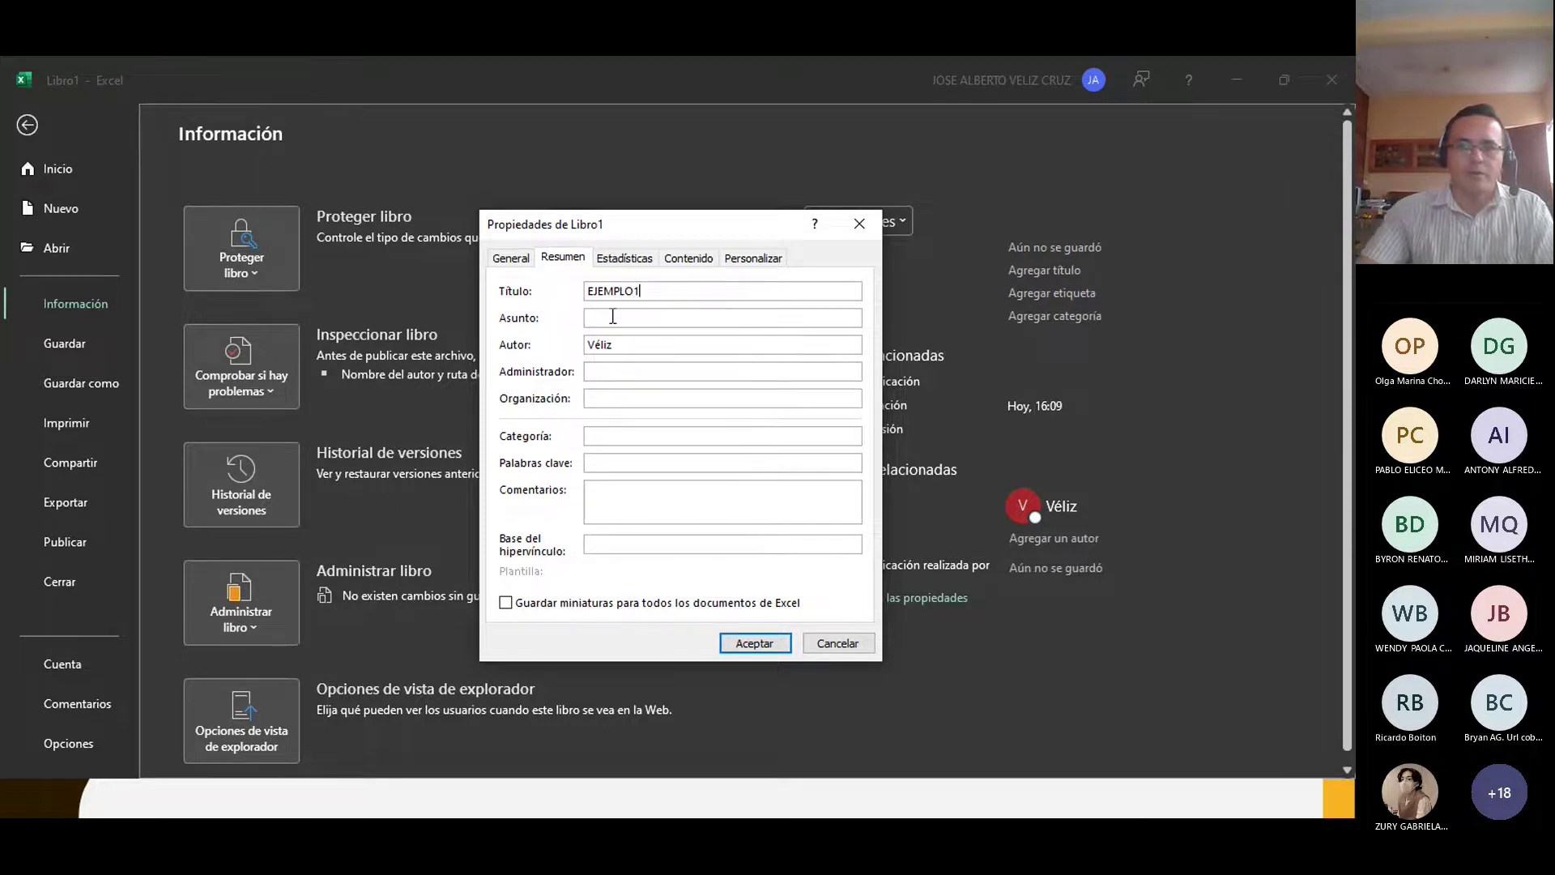
pyautogui.click(614, 315)
pyautogui.write('PRÁCTICA DE EX')
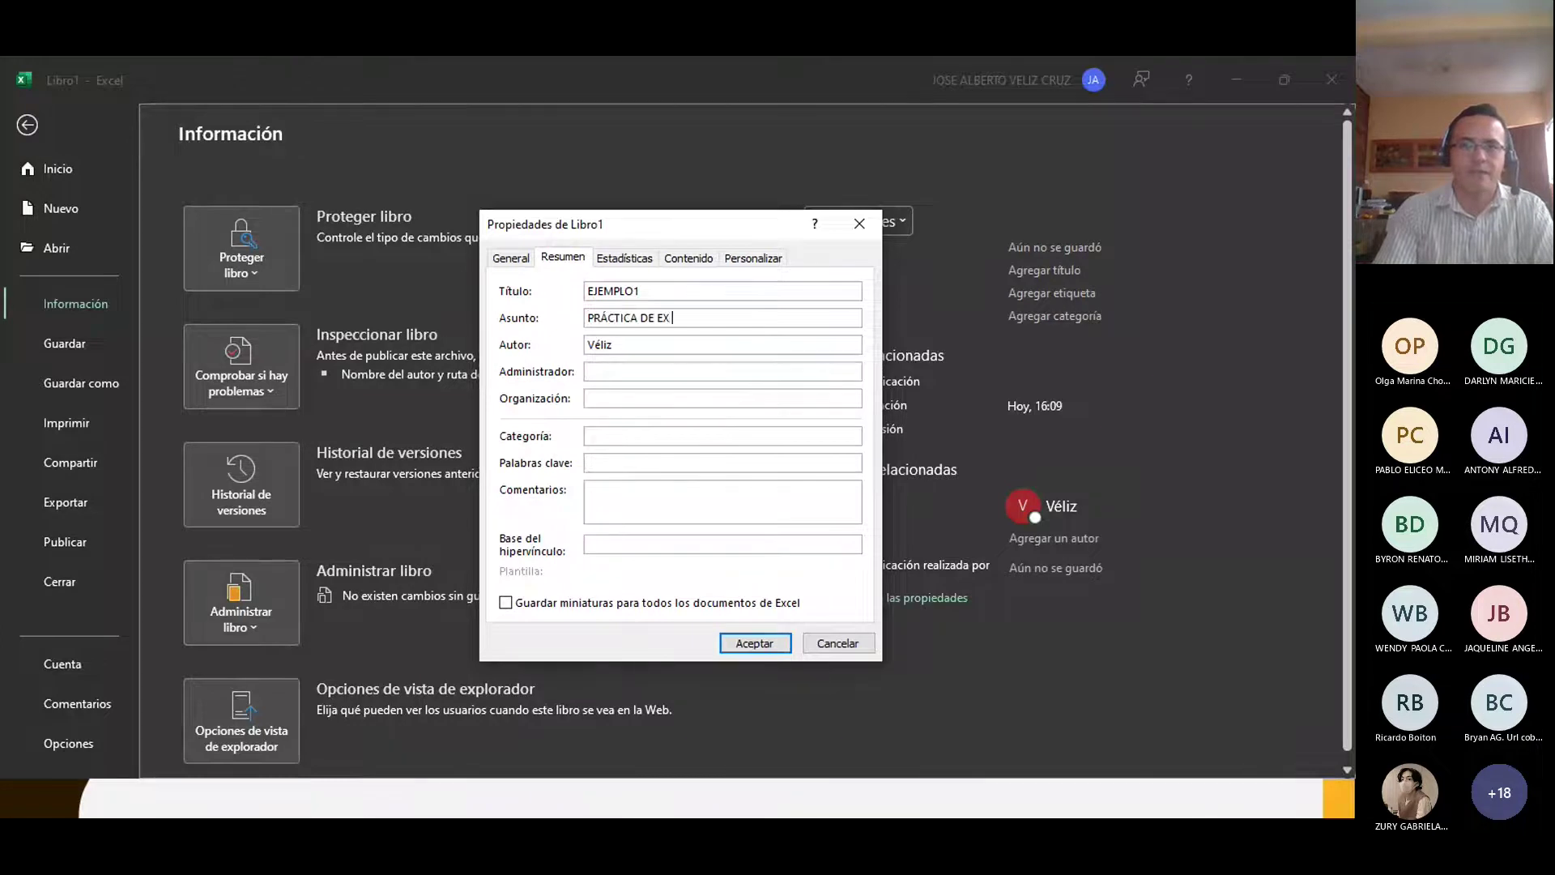
pyautogui.write('CEL')
pyautogui.moveTo(622, 344); pyautogui.dragTo(546, 343)
pyautogui.write('JO')
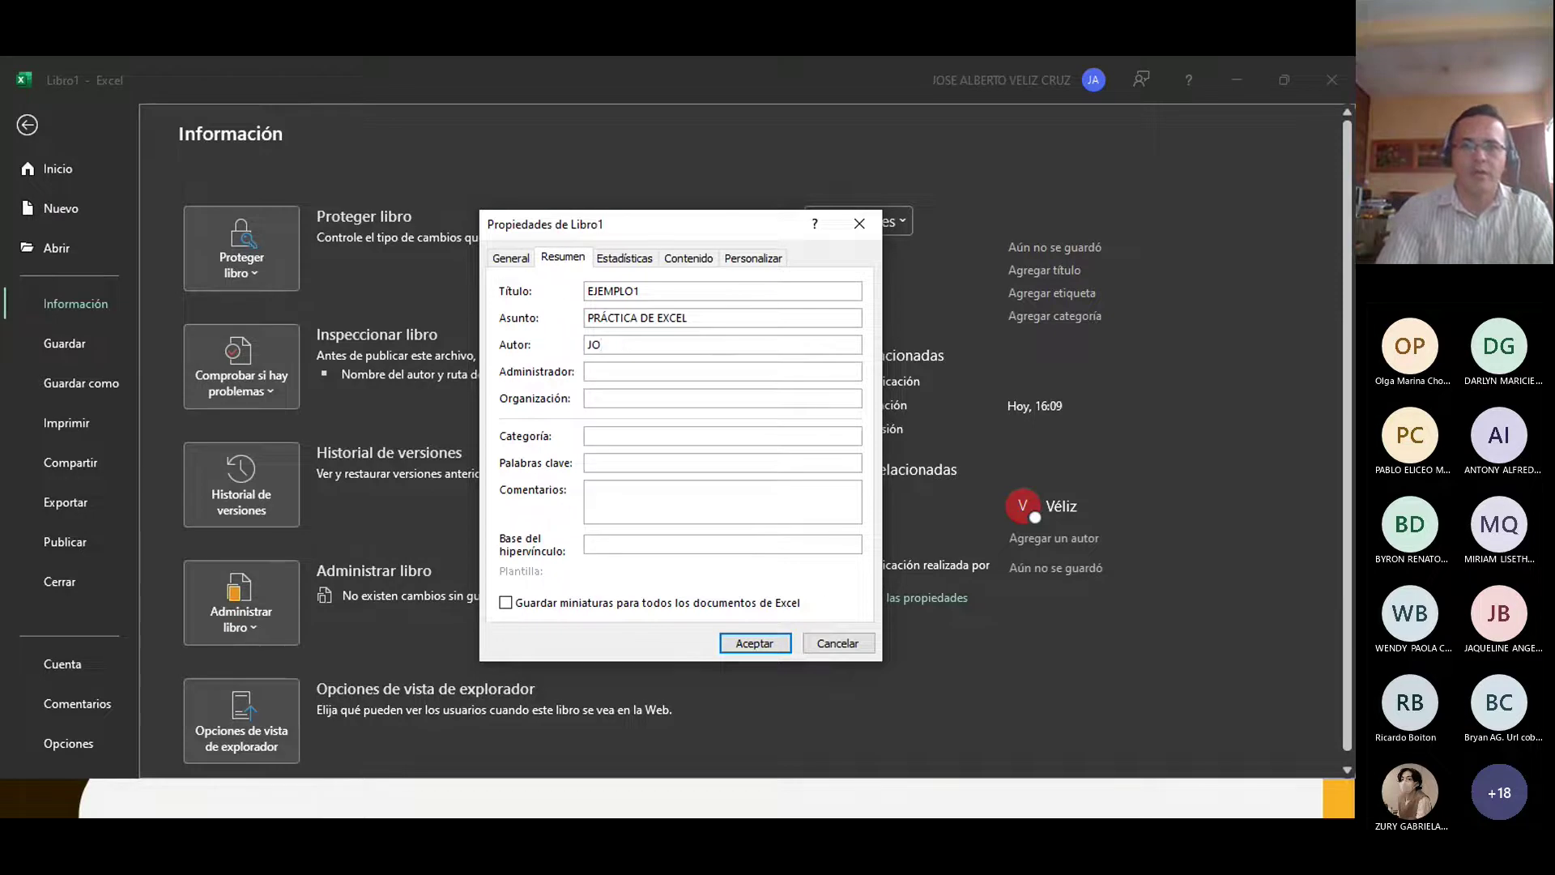
pyautogui.write('SÉ VÉLIZ')
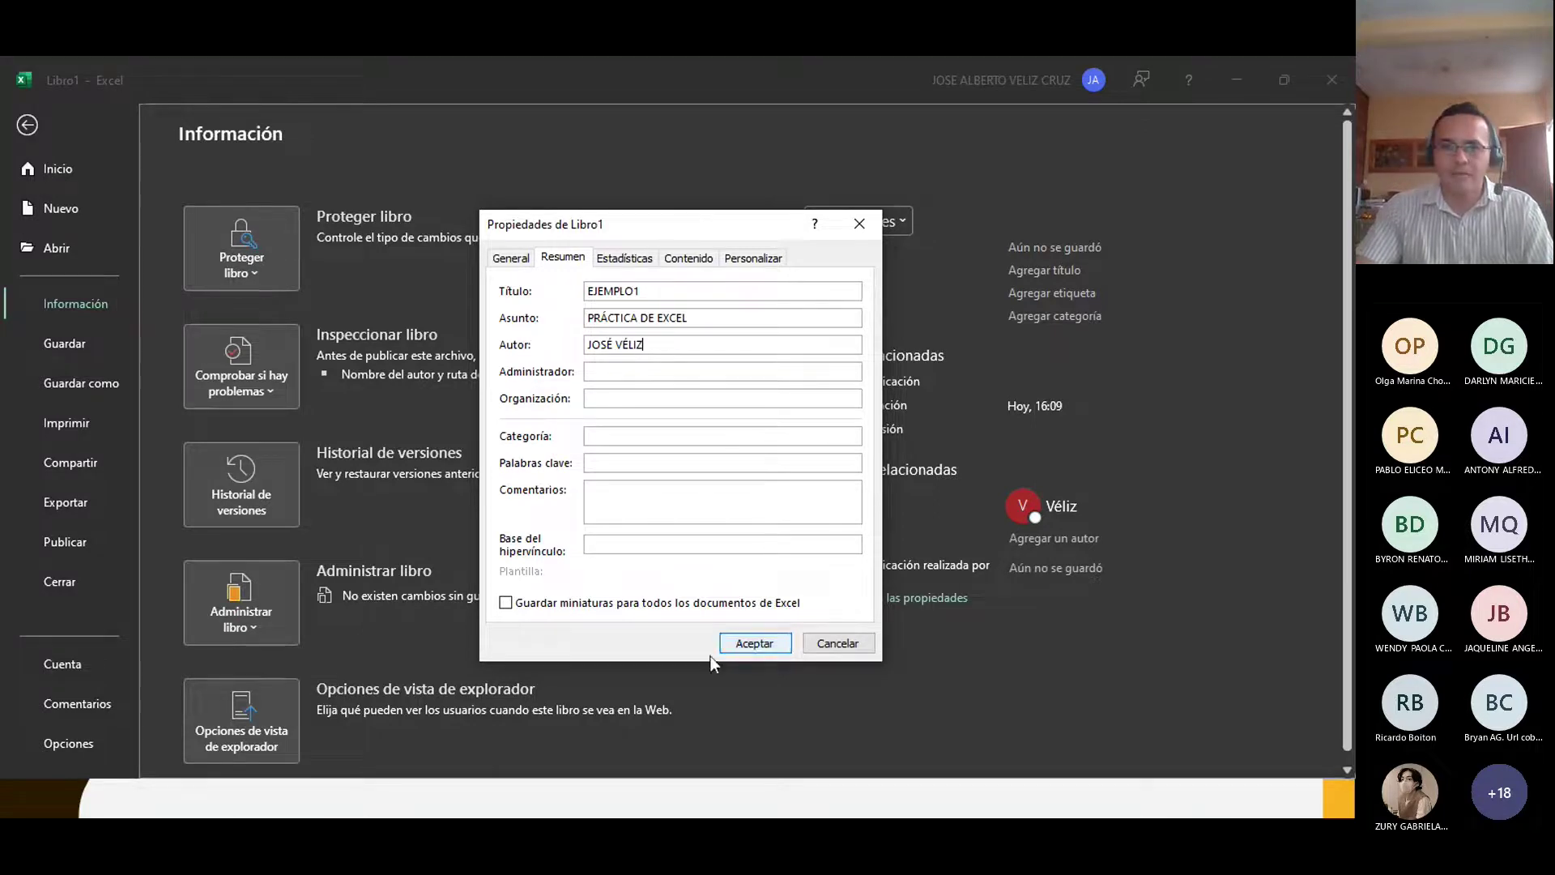
pyautogui.click(739, 646)
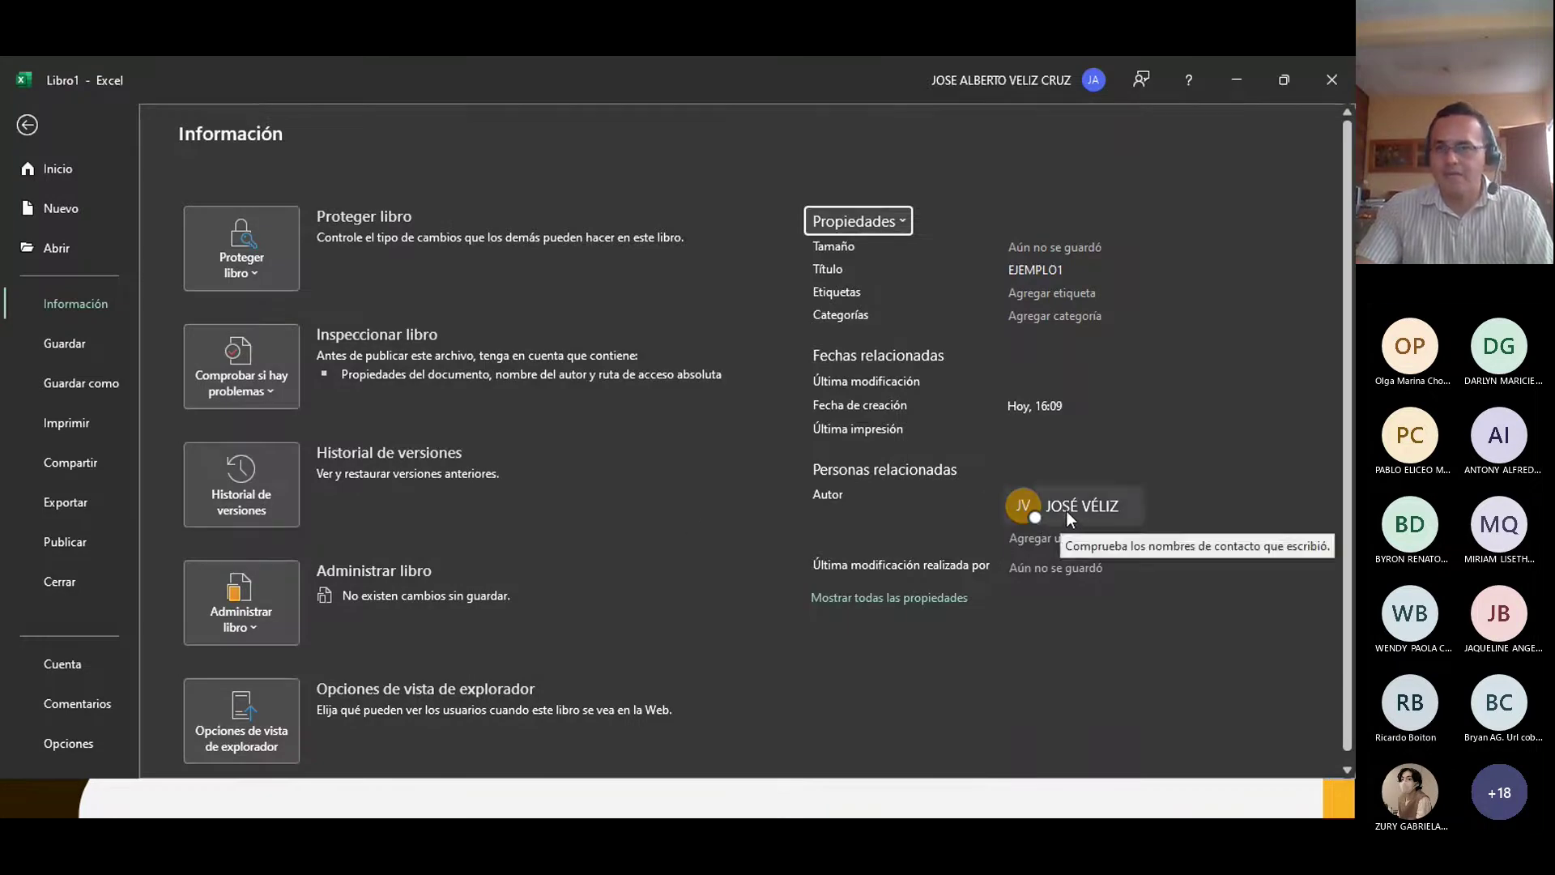
# Step: View the author's contact card and all properties, then open the Proteger libro options list
pyautogui.moveTo(1058, 512)
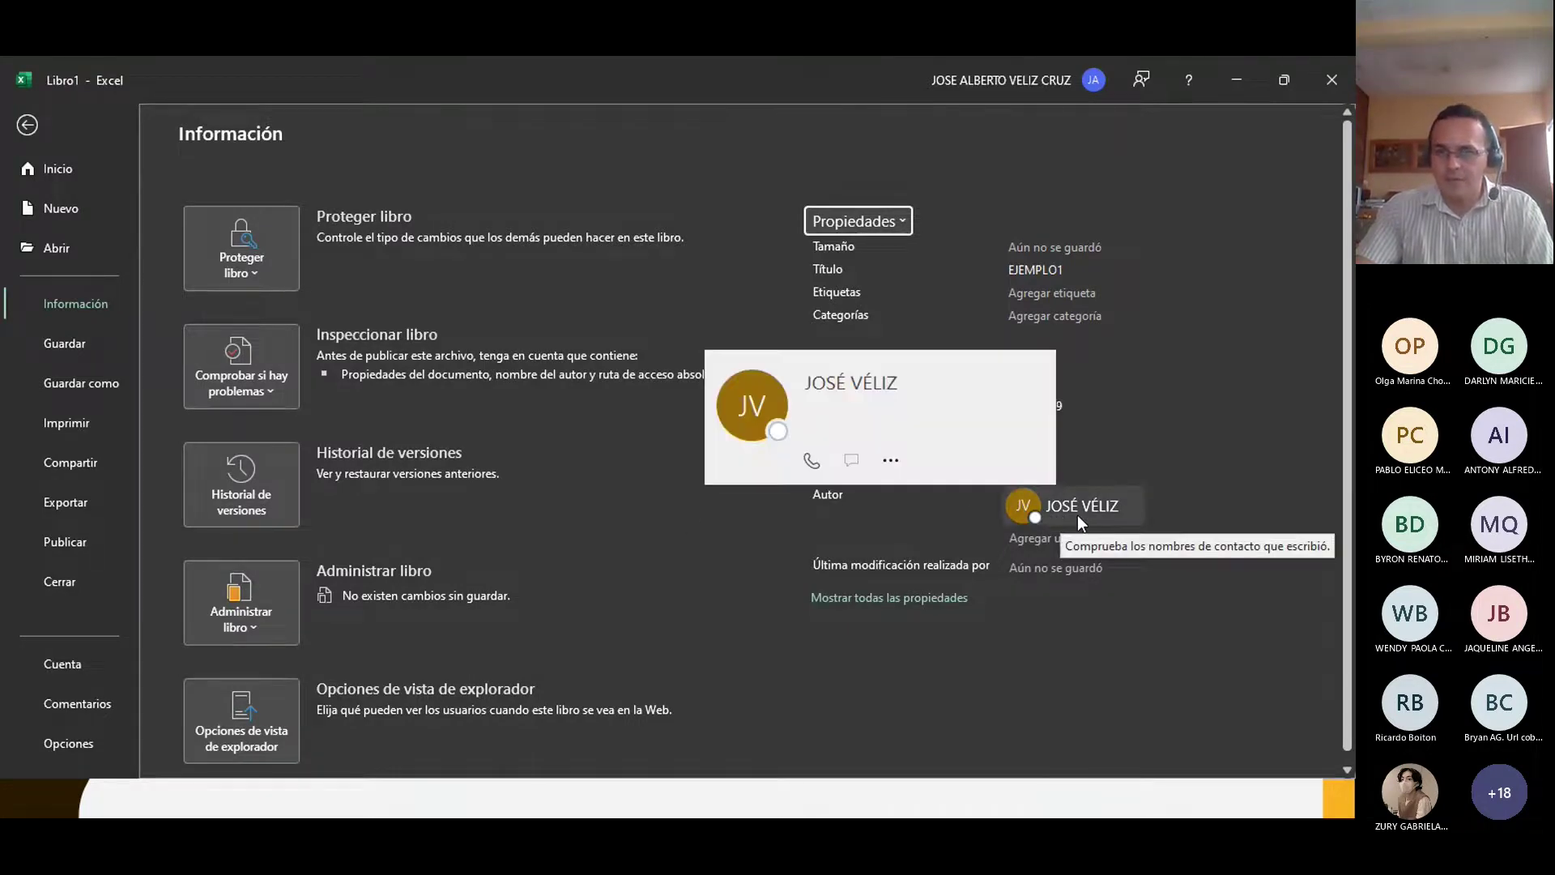
pyautogui.click(1077, 514)
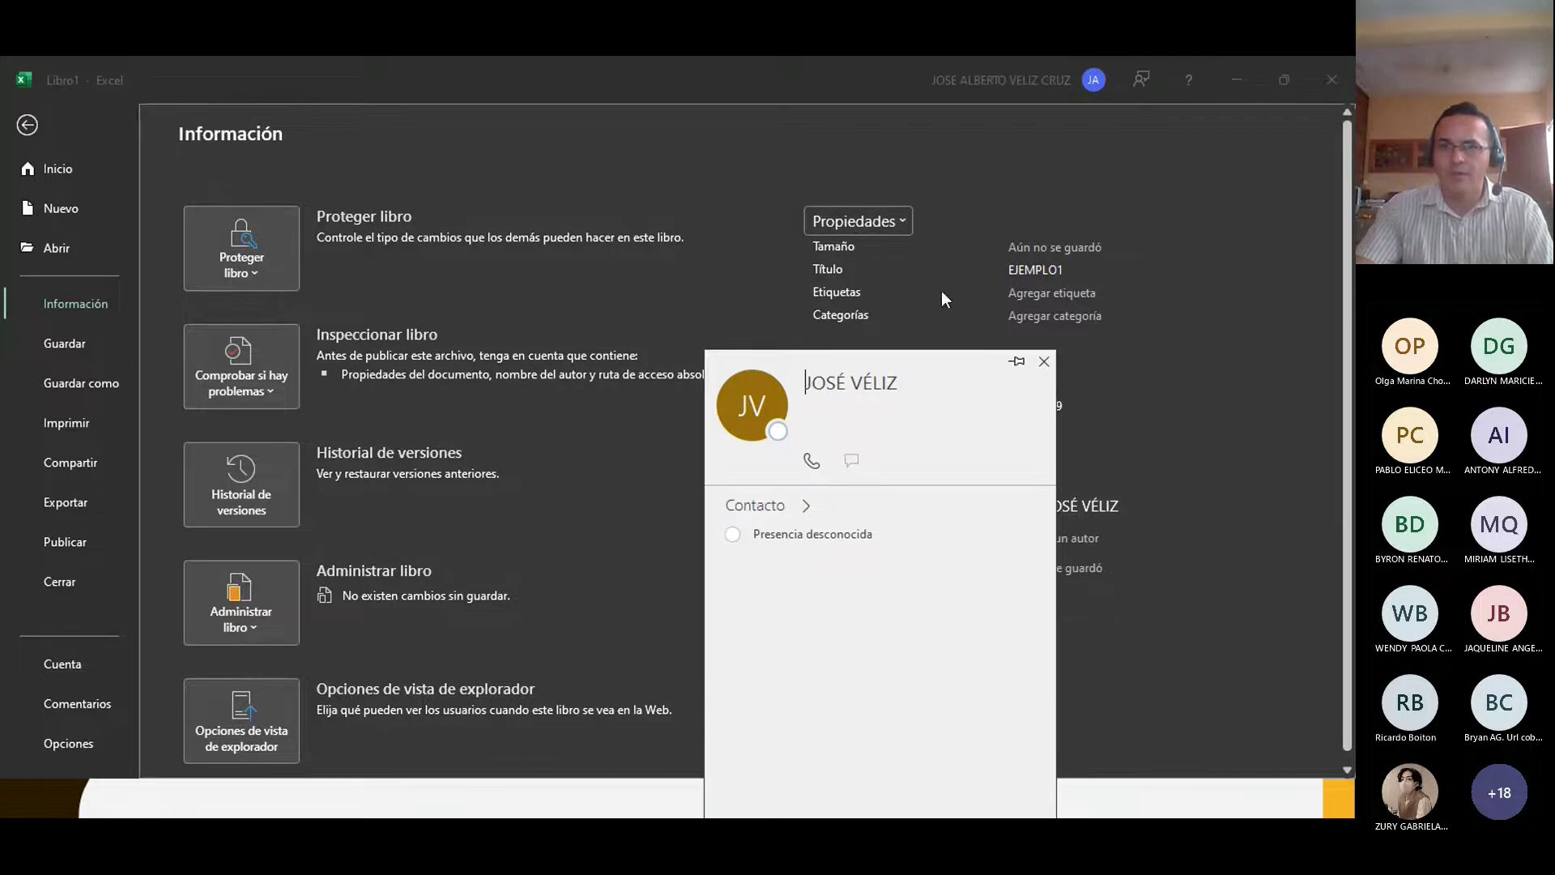
pyautogui.click(1281, 319)
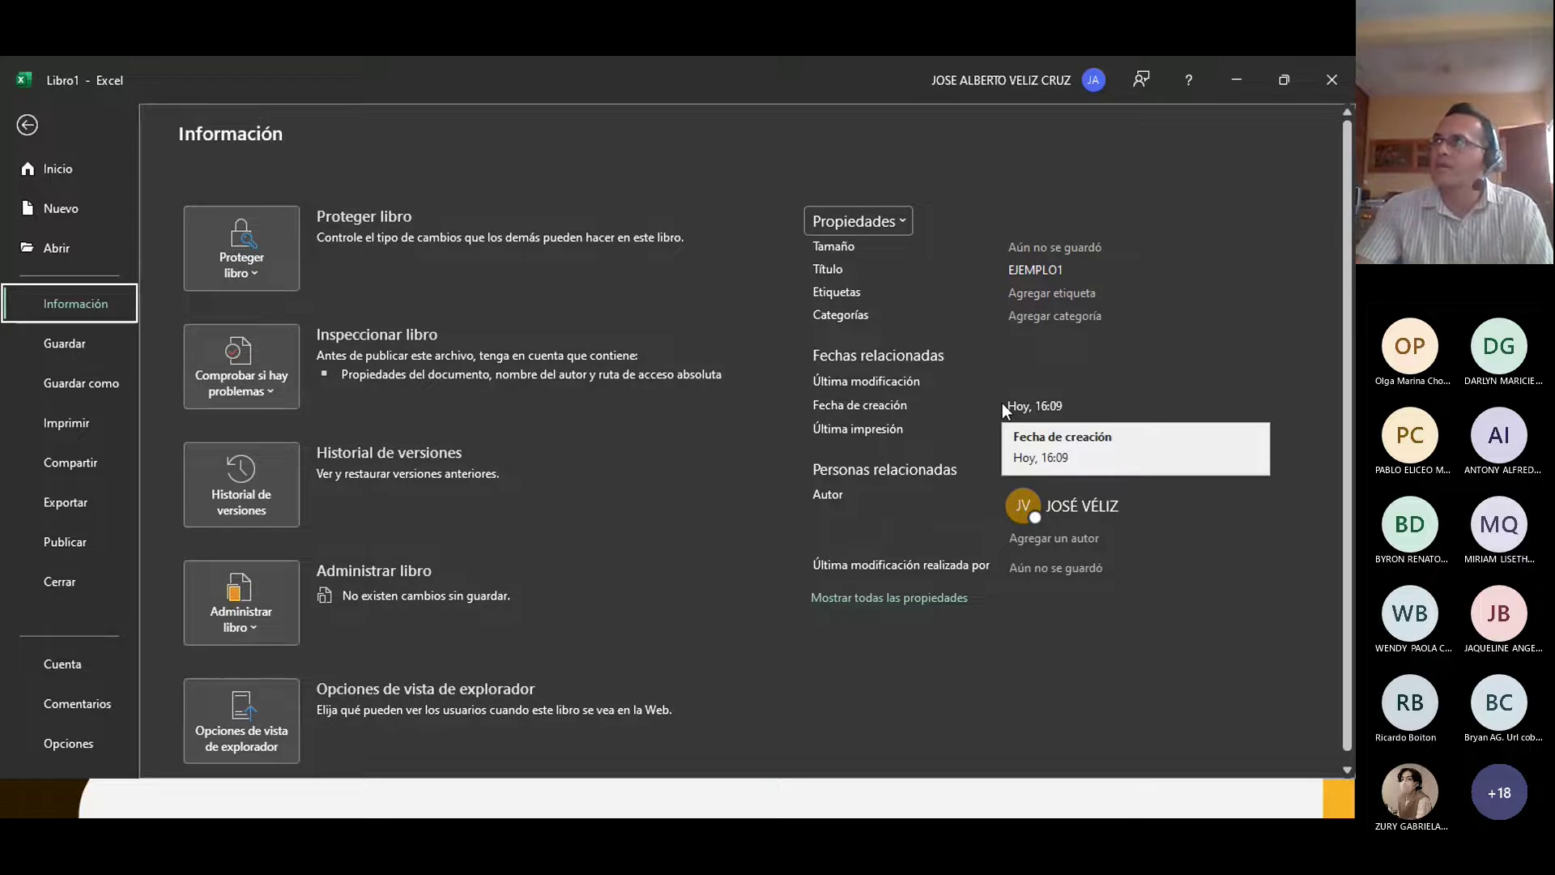
pyautogui.click(863, 603)
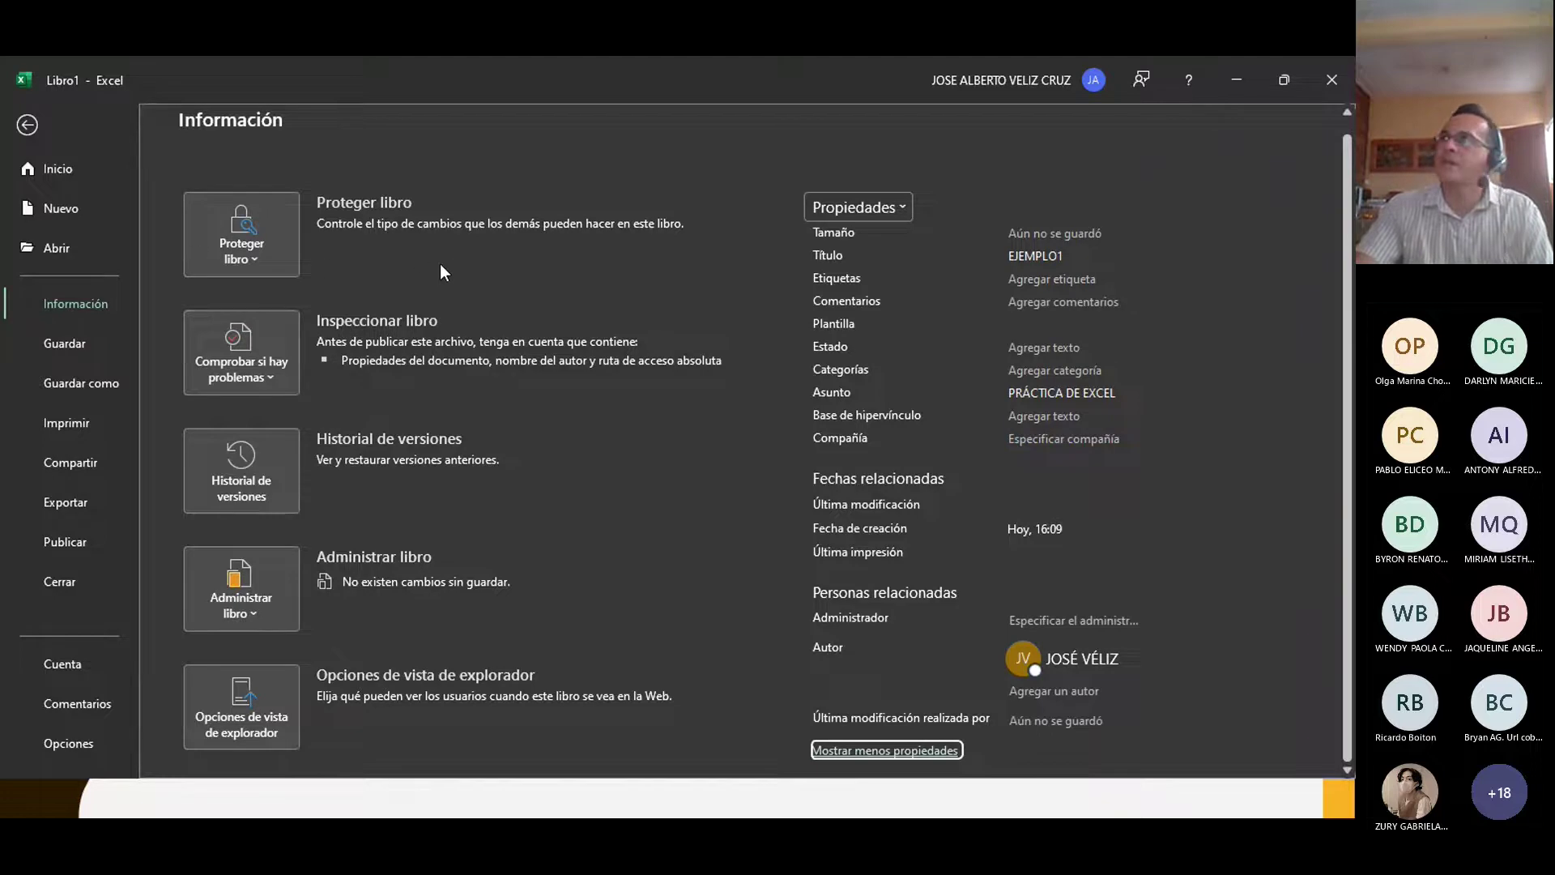
pyautogui.click(254, 261)
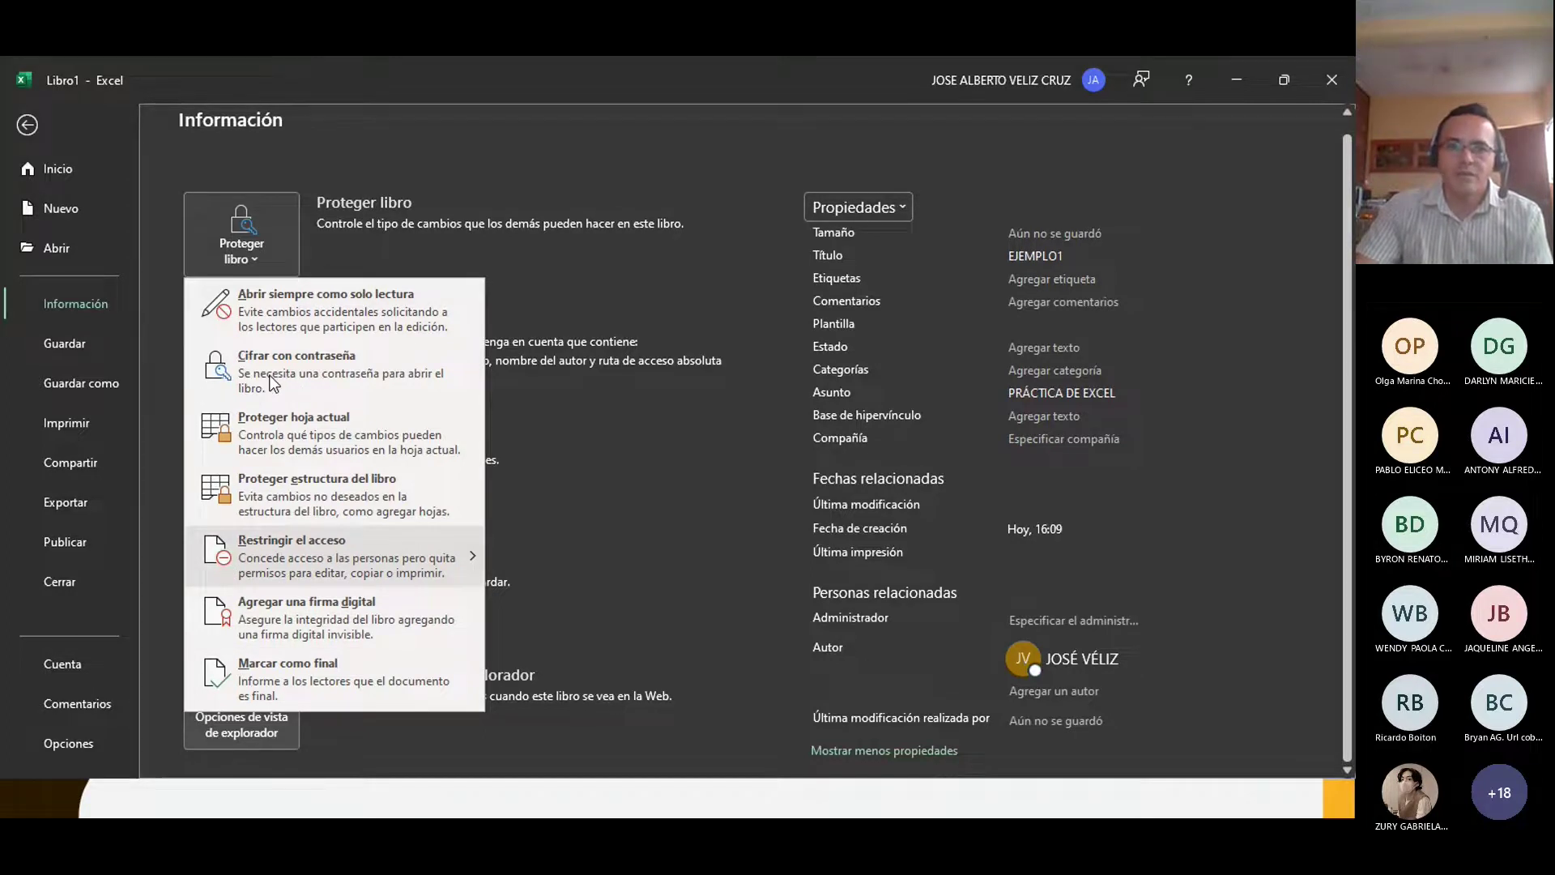
# Step: Encrypt Libro1 with a password via Cifrar con contraseña, entering and confirming it
pyautogui.click(291, 368)
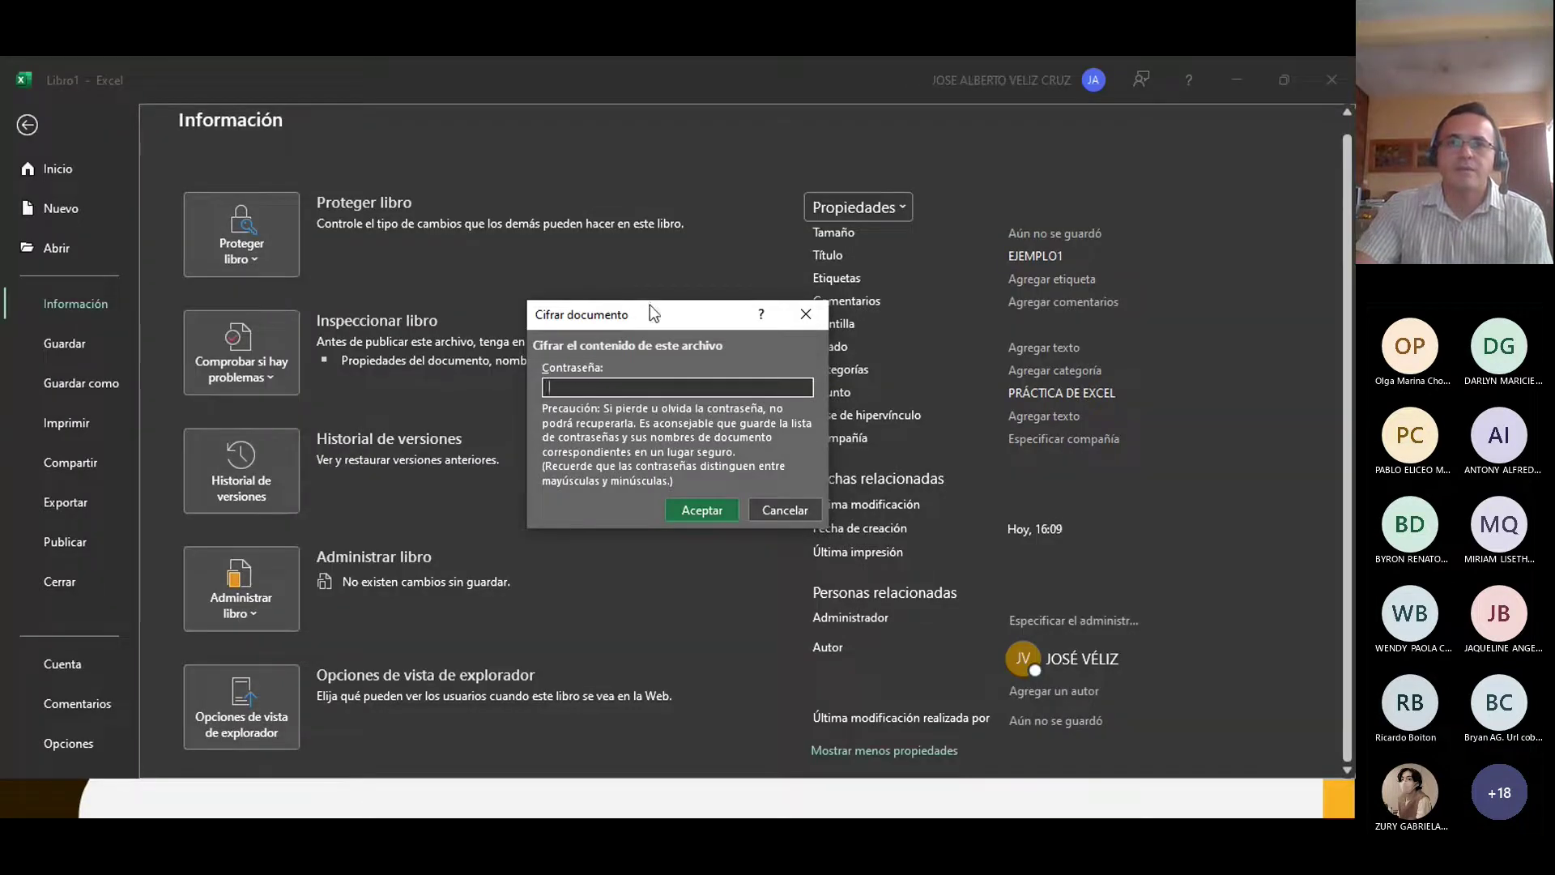
pyautogui.moveTo(650, 305); pyautogui.dragTo(690, 308)
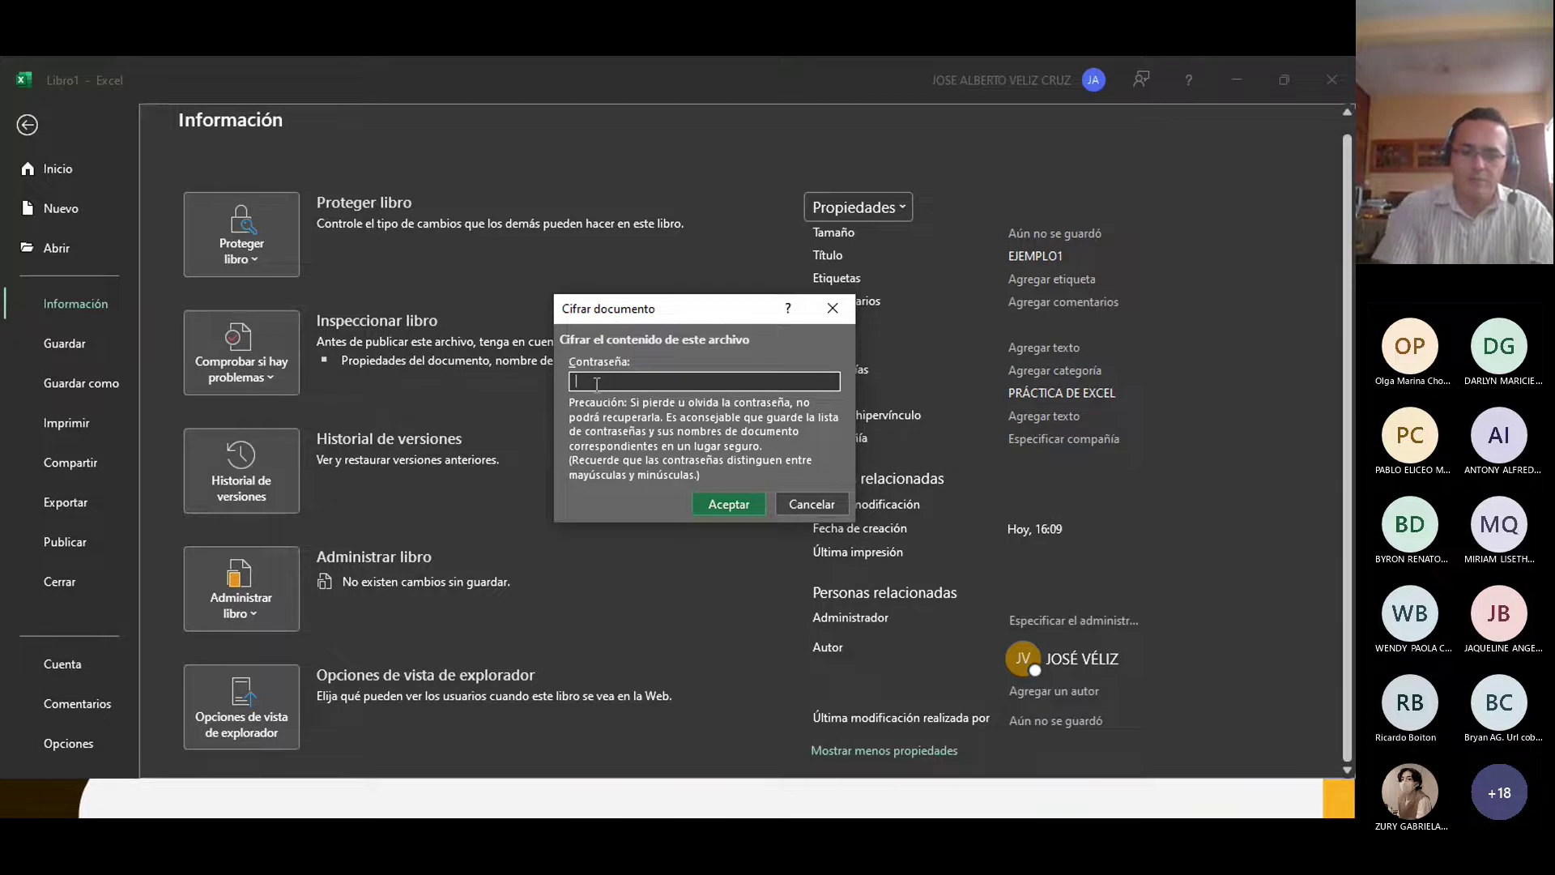
pyautogui.write('1234')
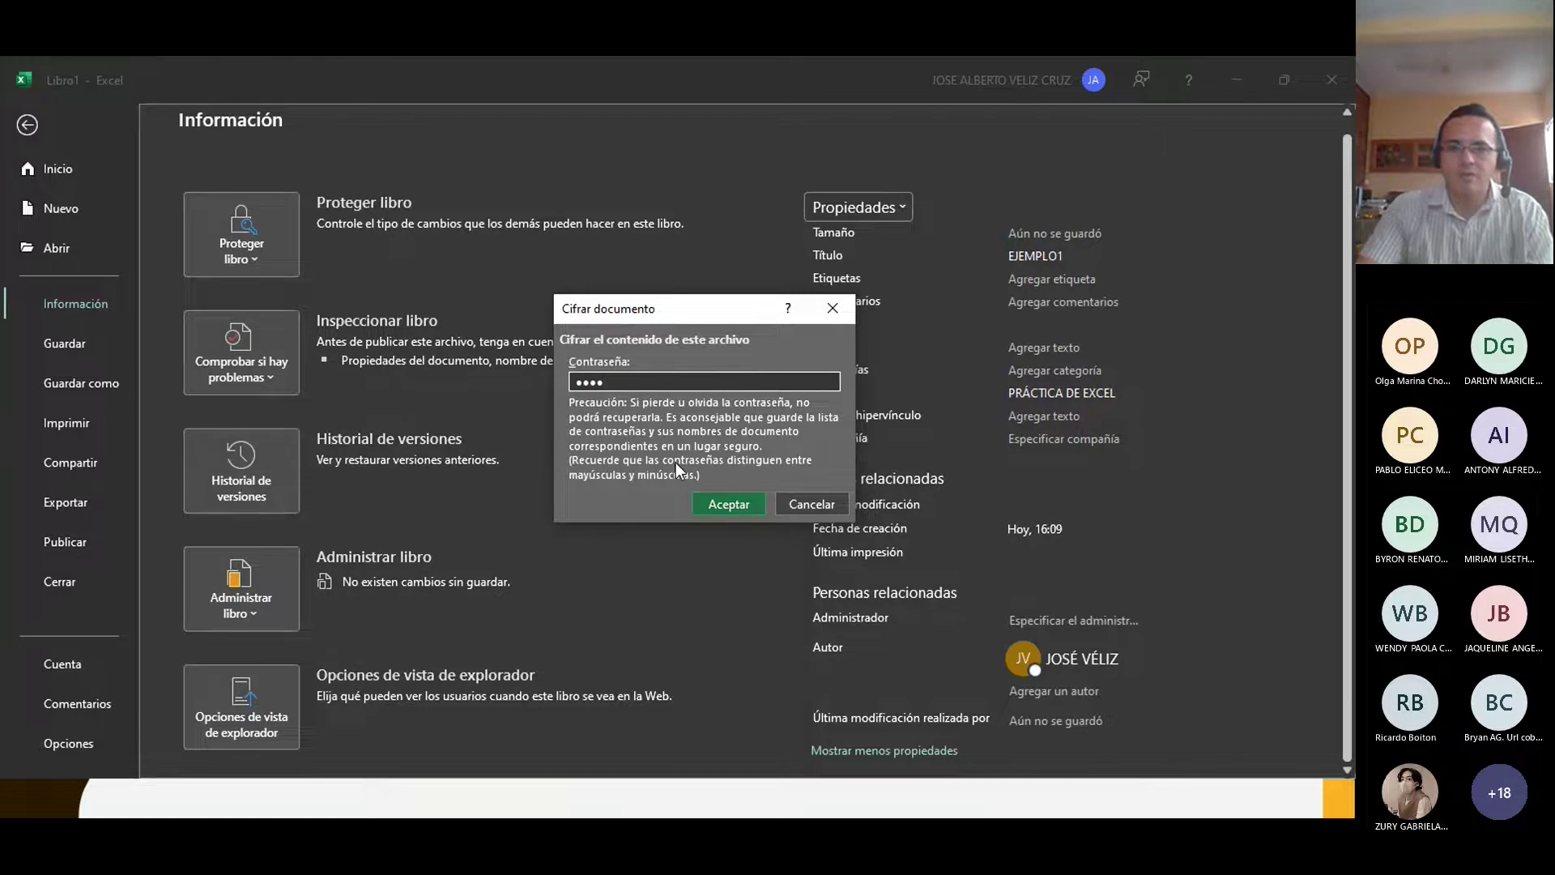
pyautogui.click(725, 506)
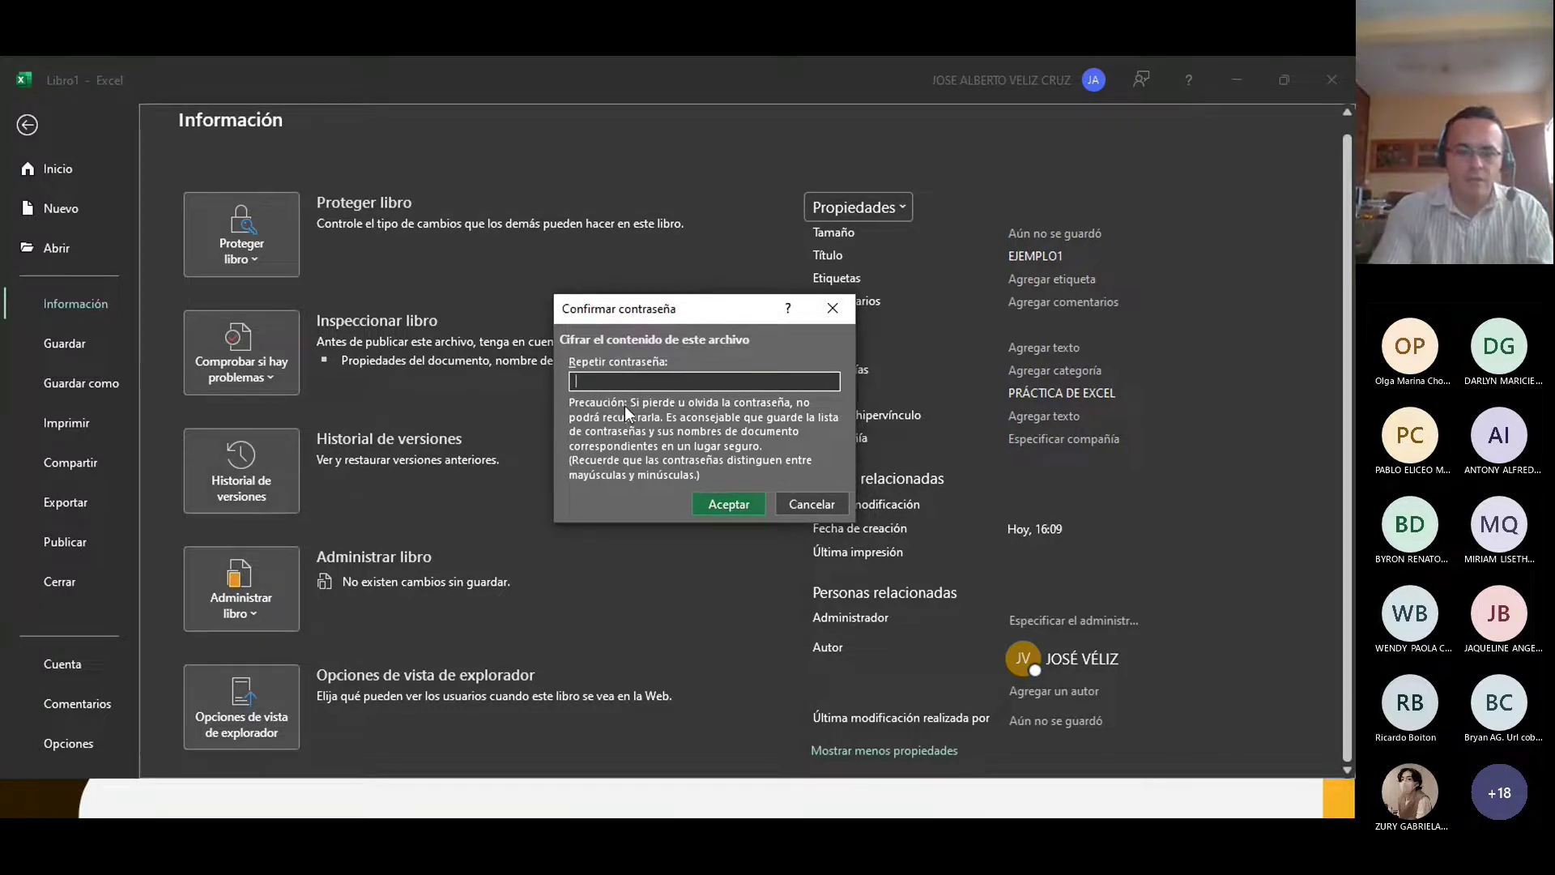
pyautogui.write('1234')
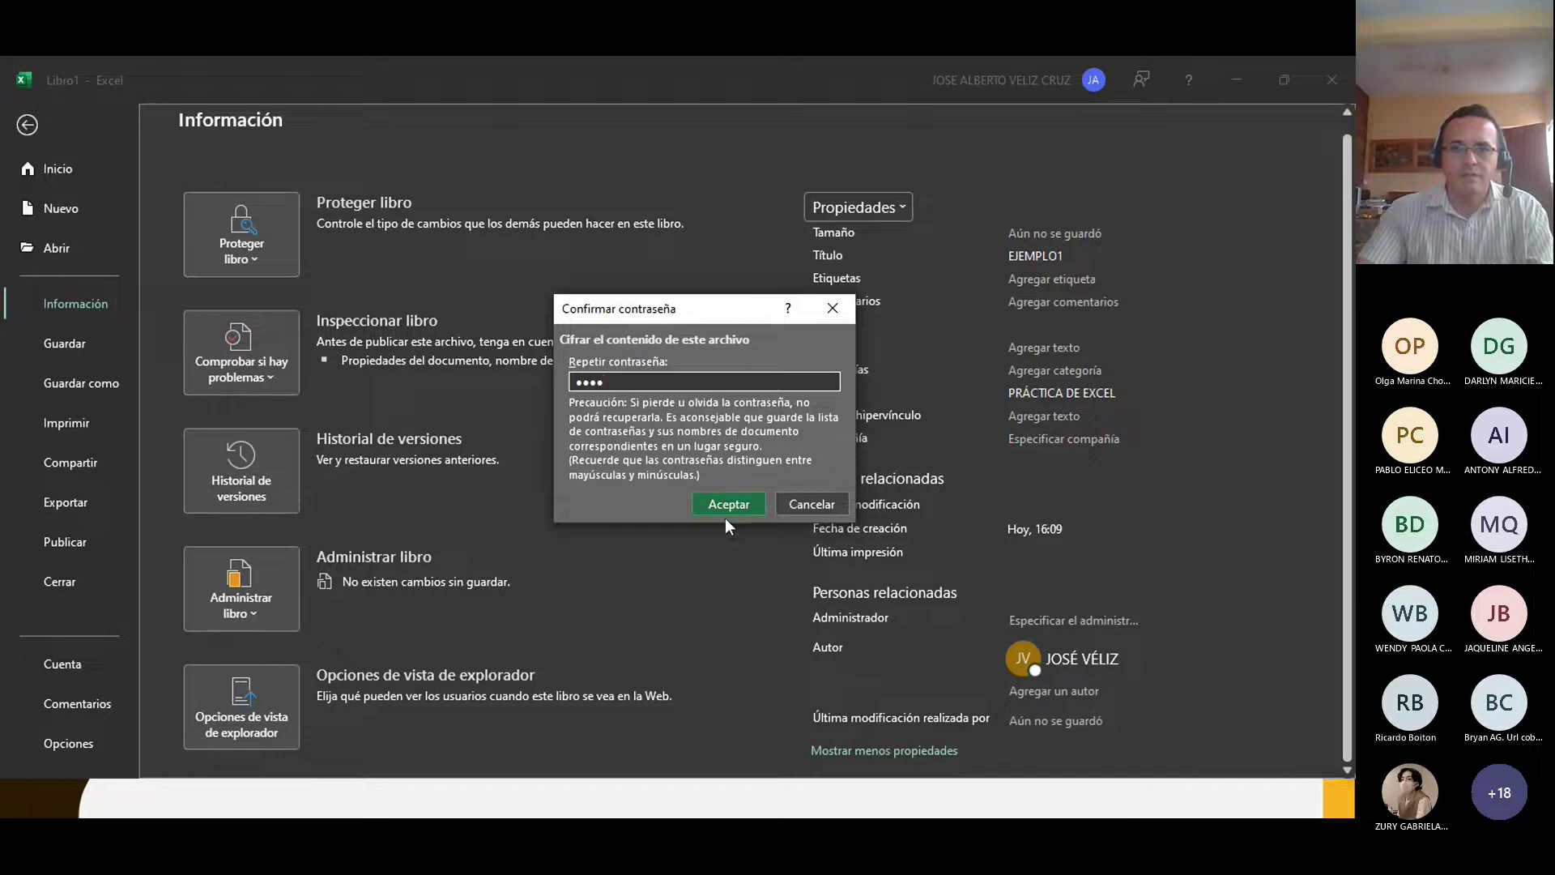
pyautogui.click(725, 512)
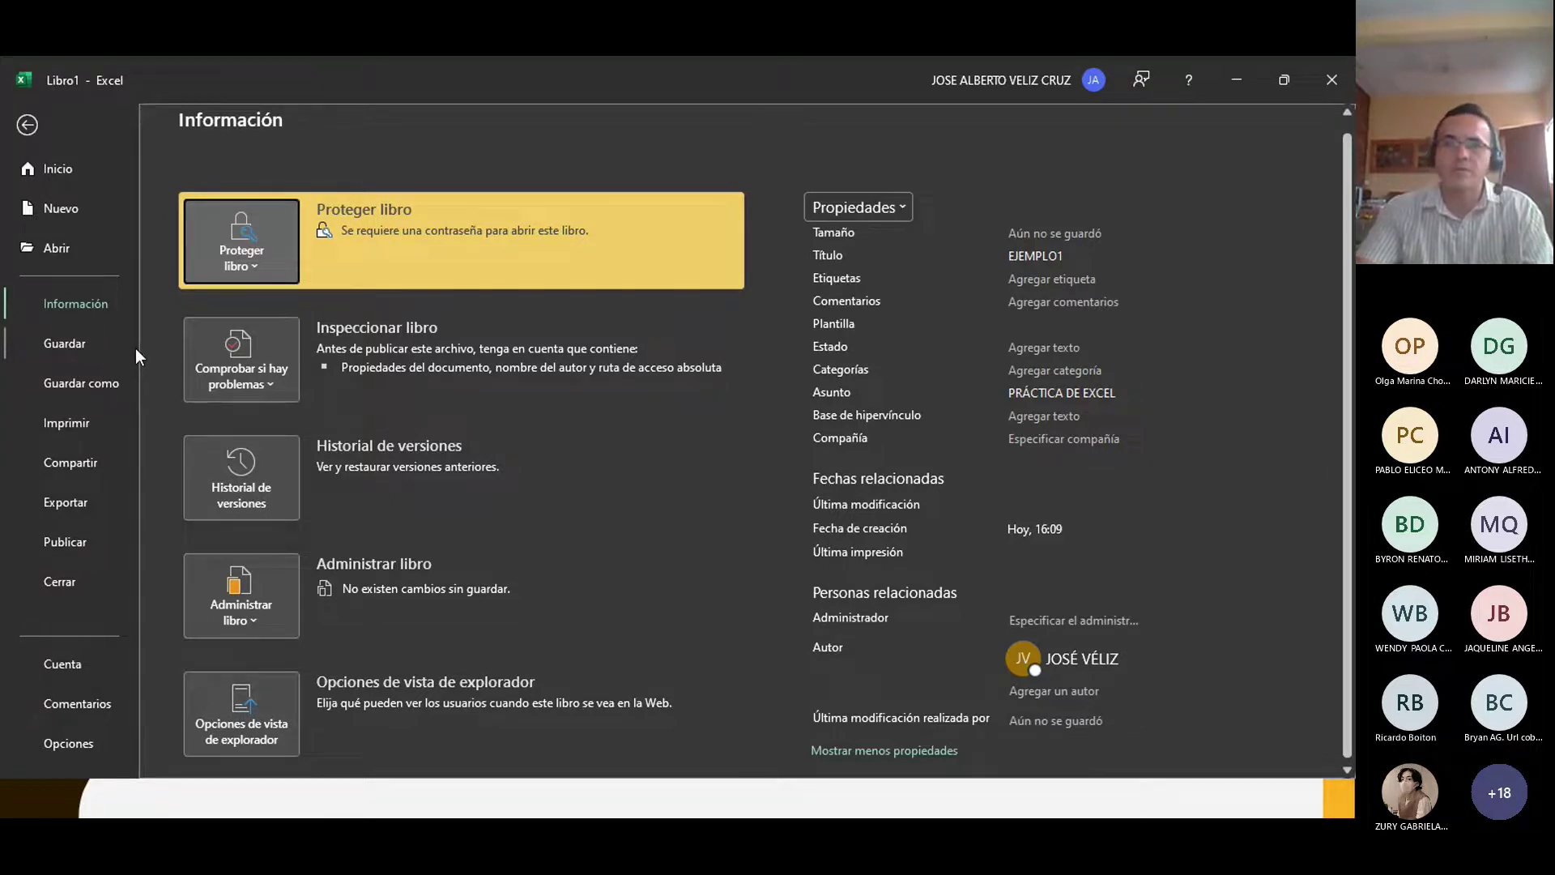
# Step: Save the workbook as EJEMPLO1 in the Escritorio's PRÁCTICAS DE EXCEL folder through the full Guardar como dialog
pyautogui.click(65, 387)
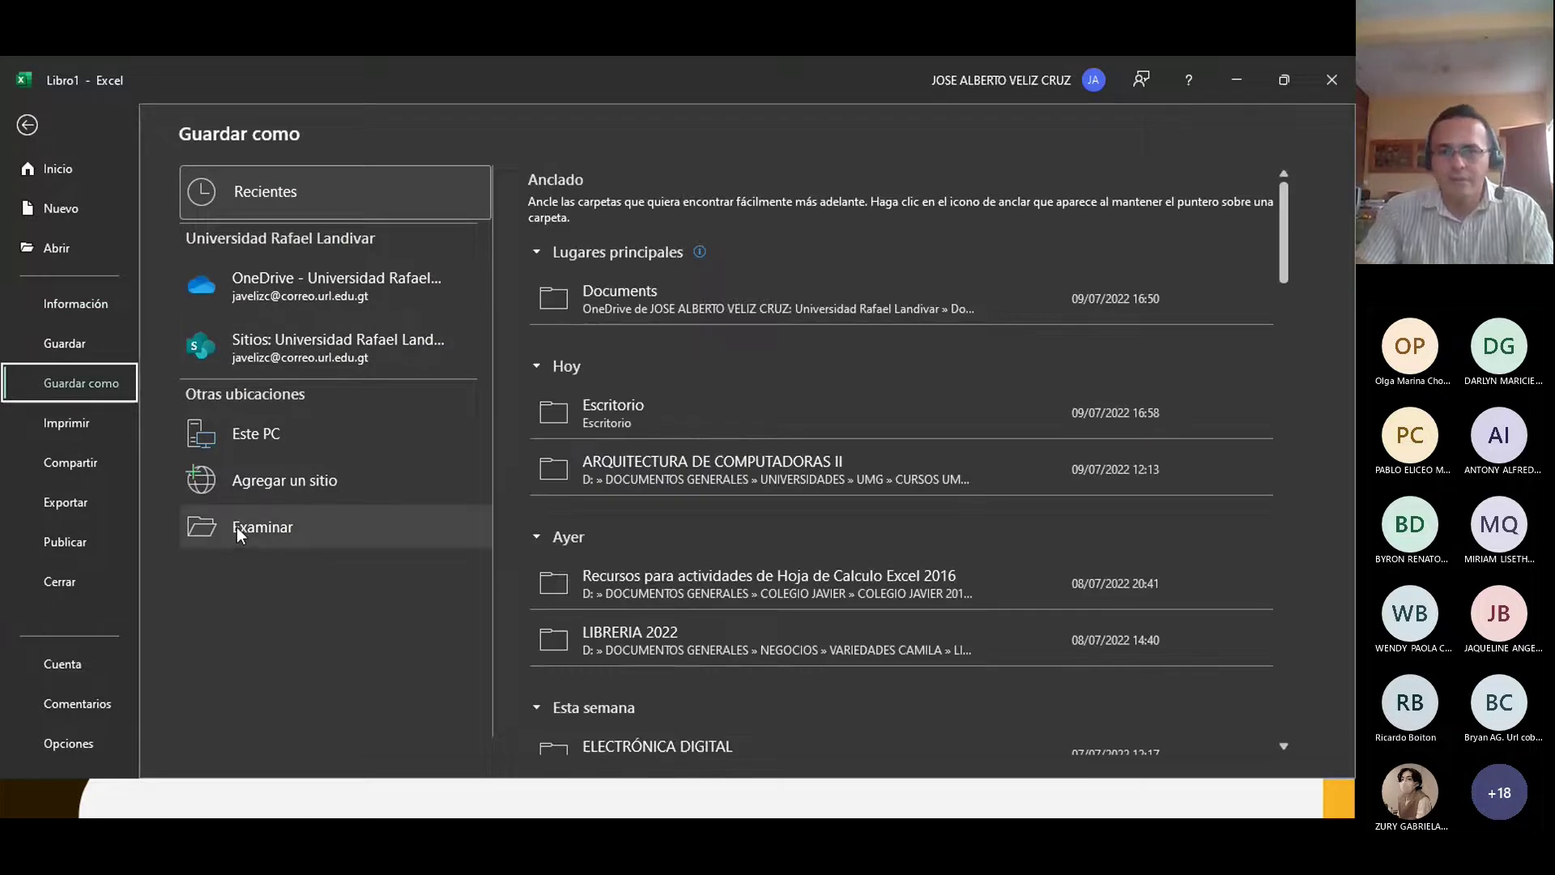
pyautogui.click(620, 413)
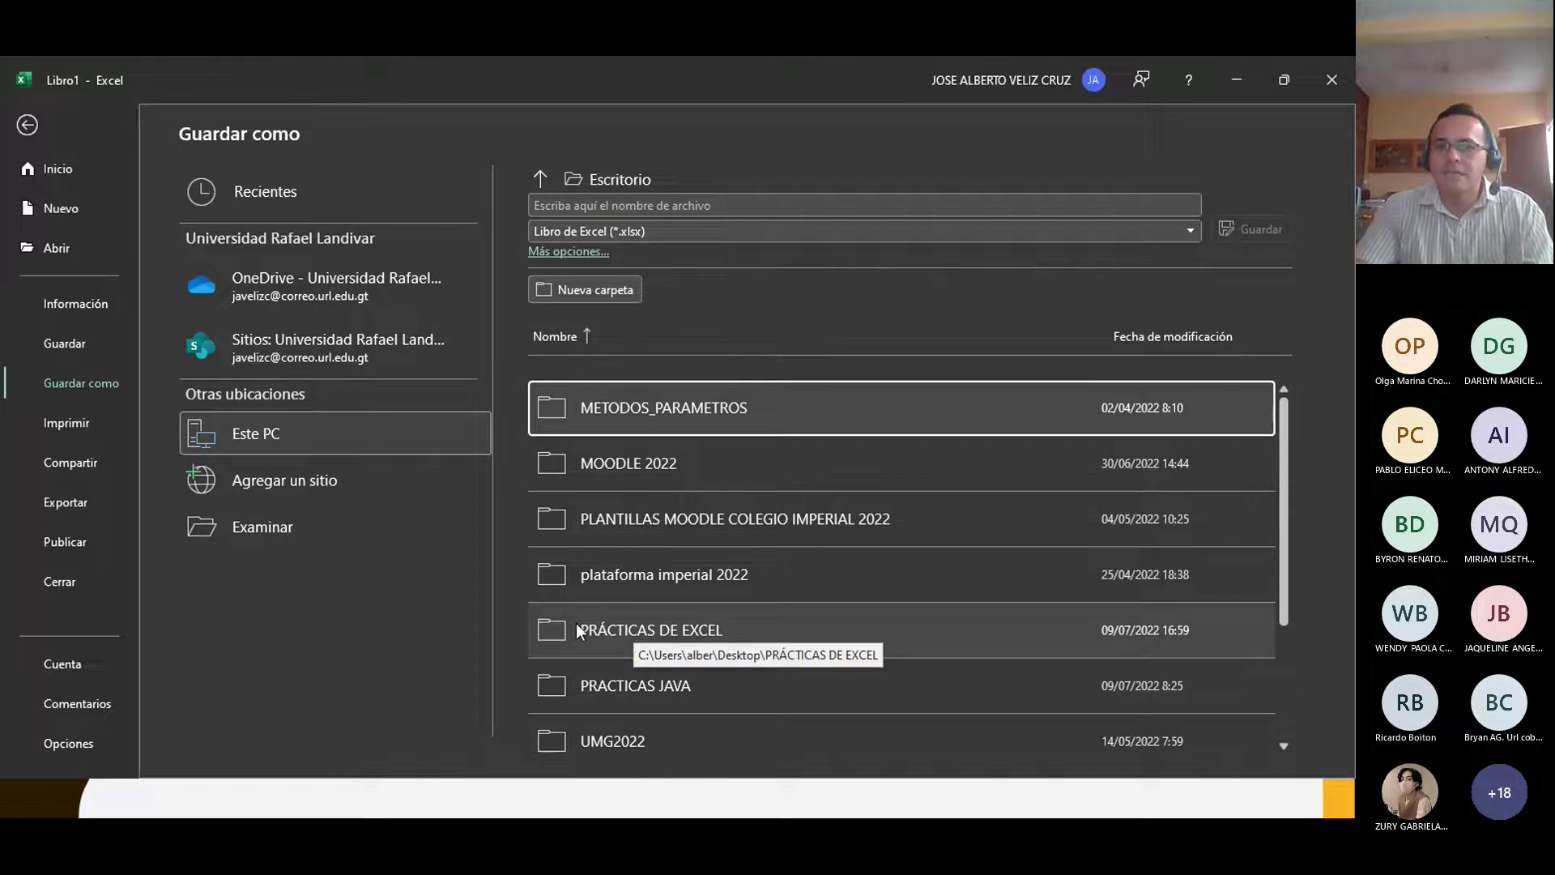
pyautogui.click(546, 256)
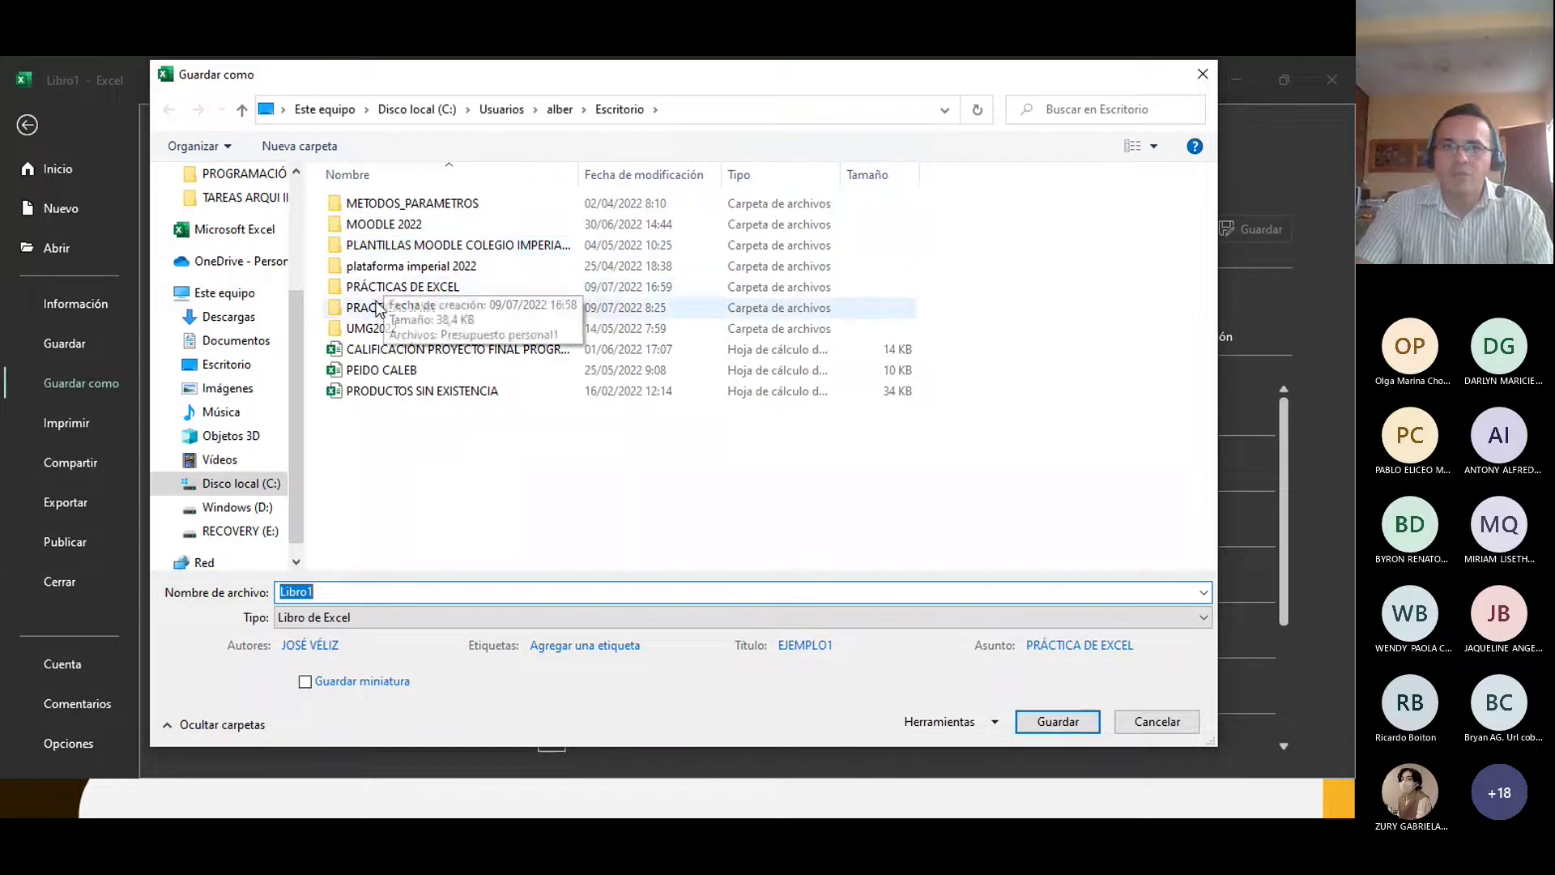
pyautogui.click(382, 290)
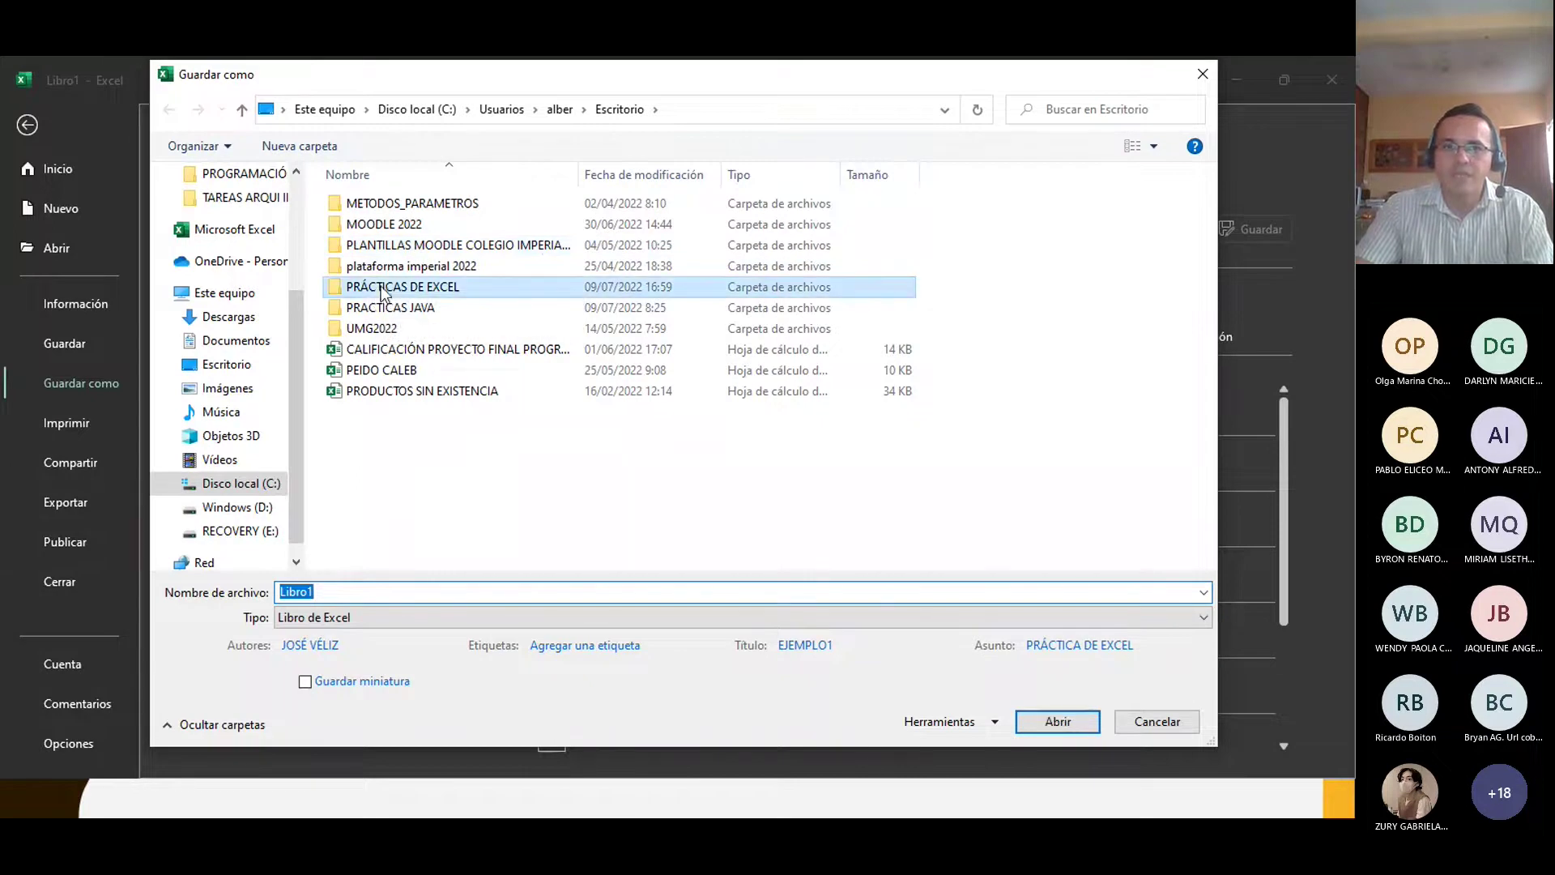
pyautogui.click(1147, 729)
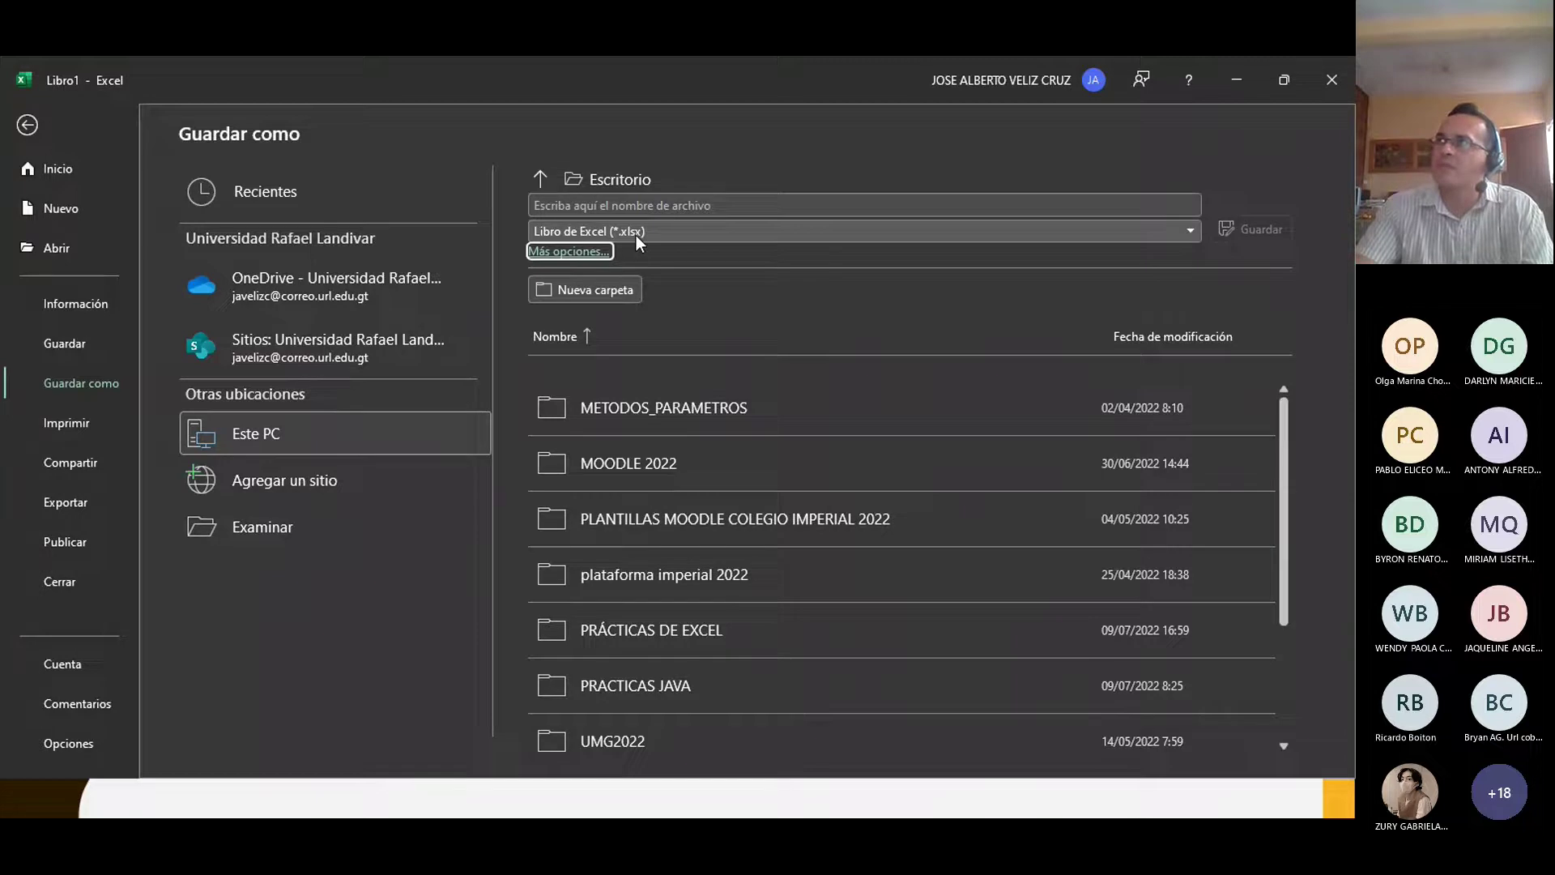
pyautogui.click(589, 251)
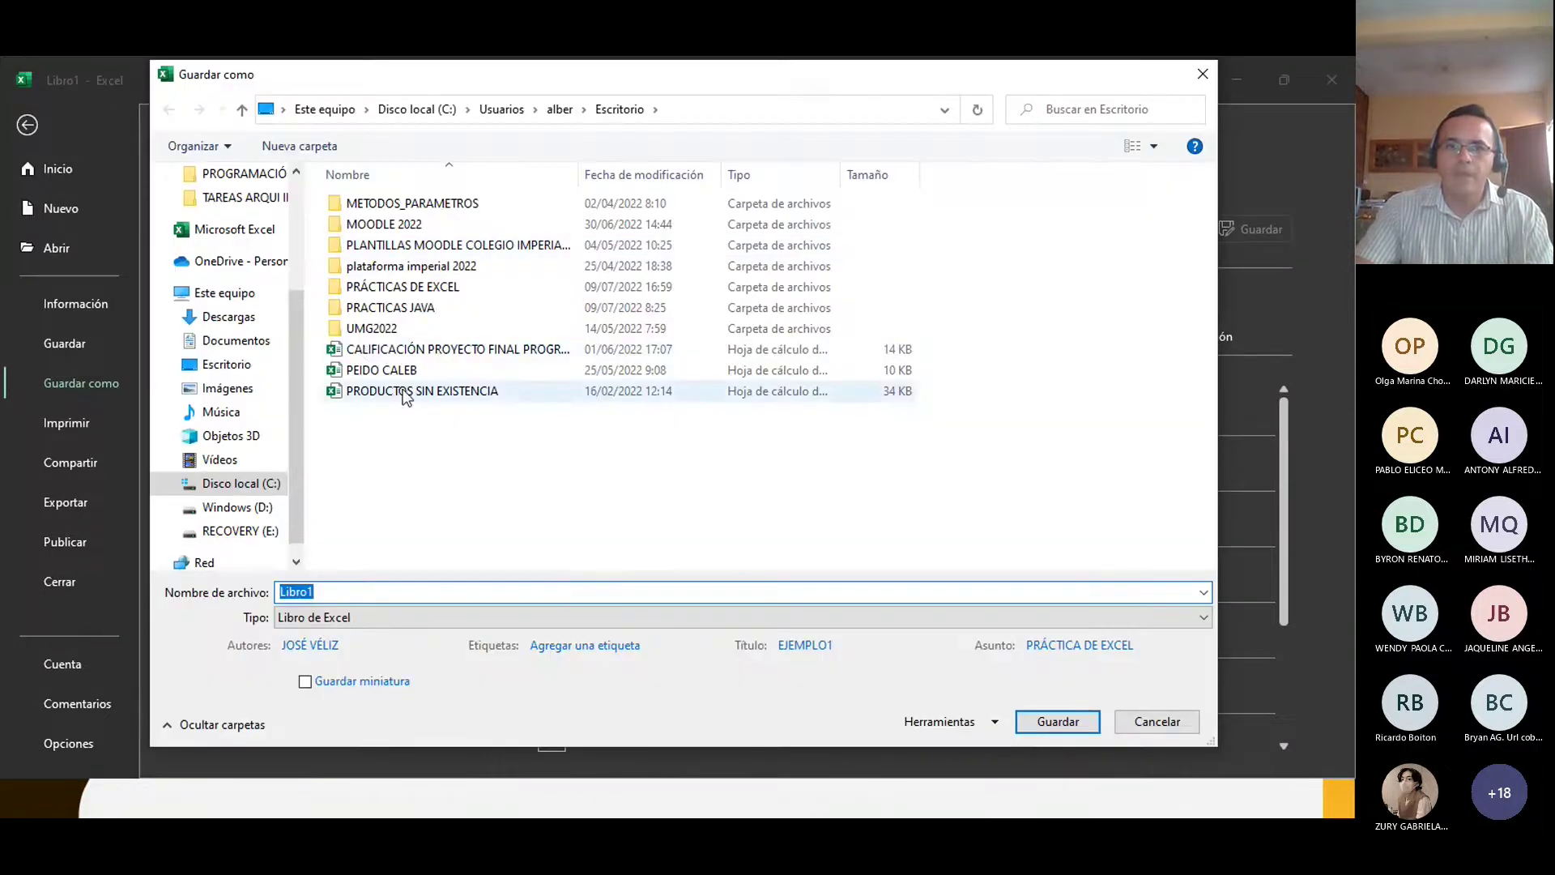
pyautogui.doubleClick(397, 288)
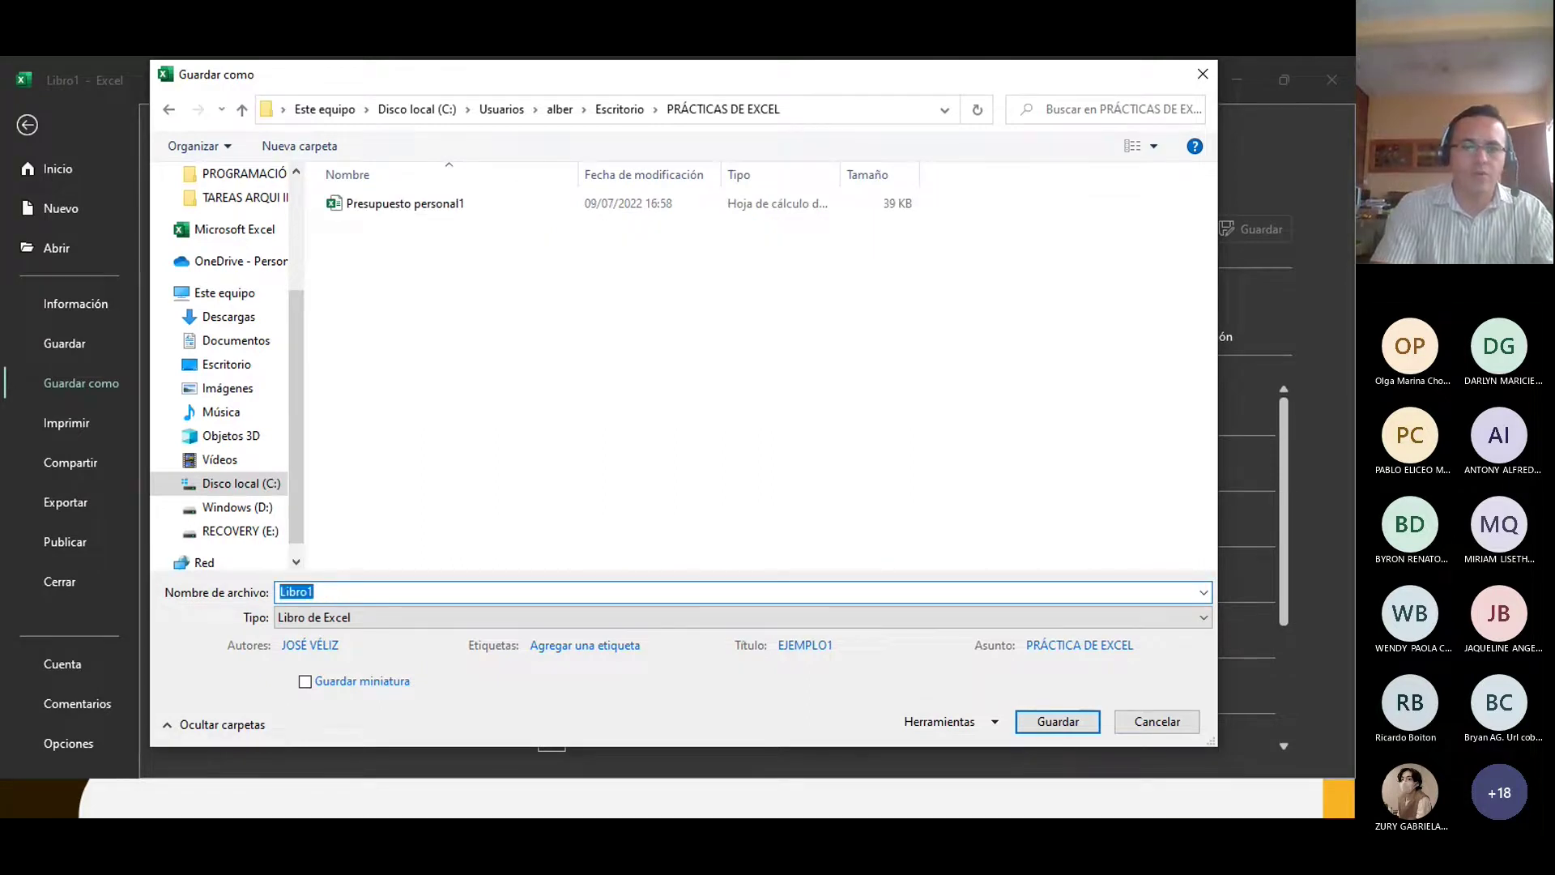
pyautogui.write('EJEMPLO1')
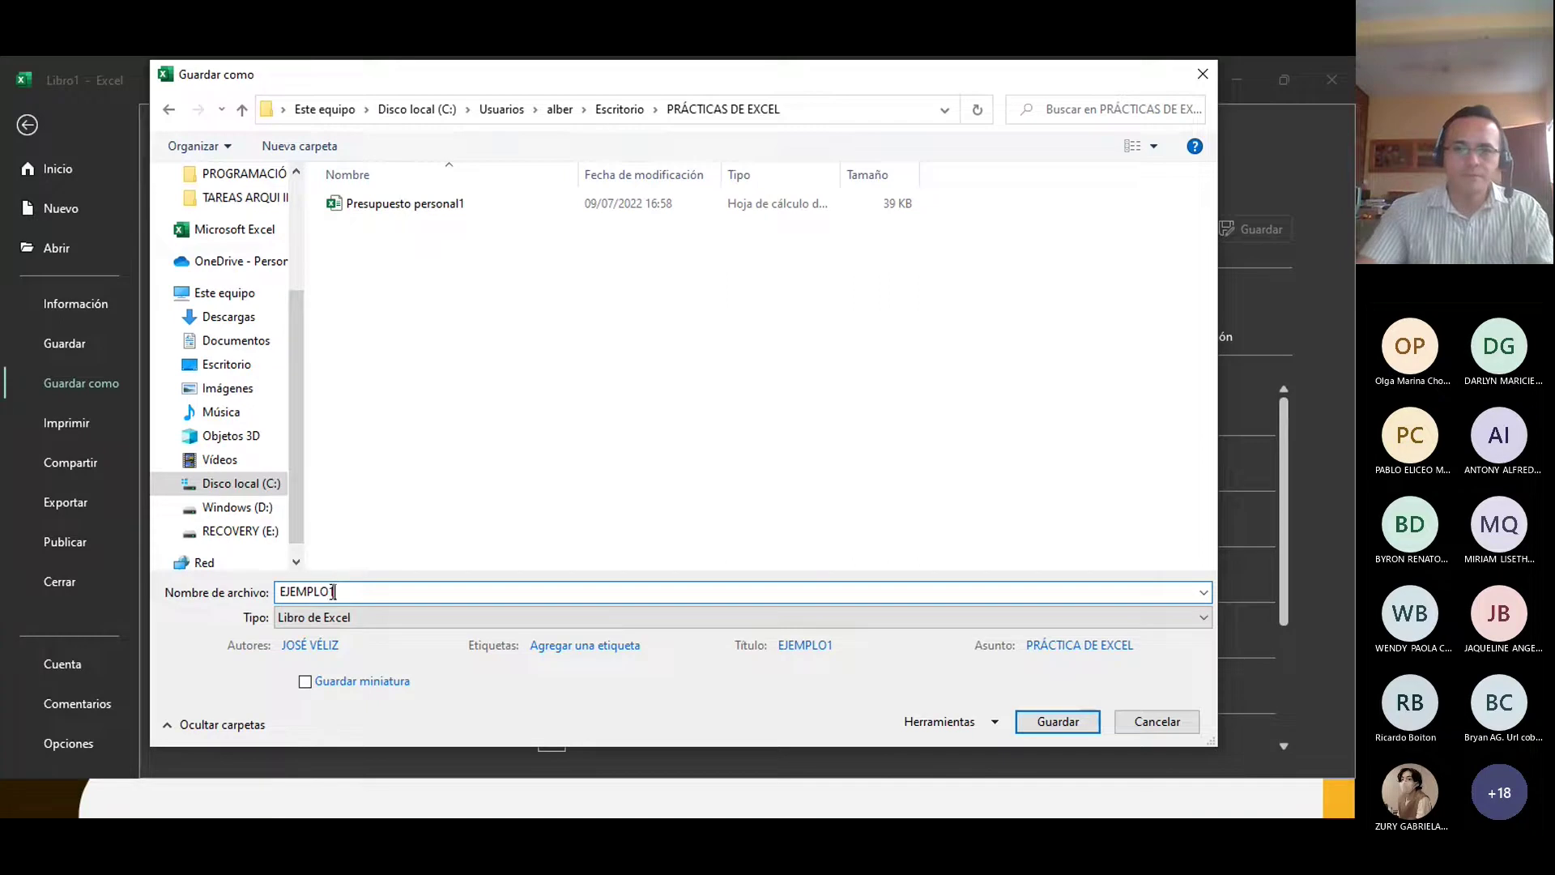
pyautogui.click(1053, 719)
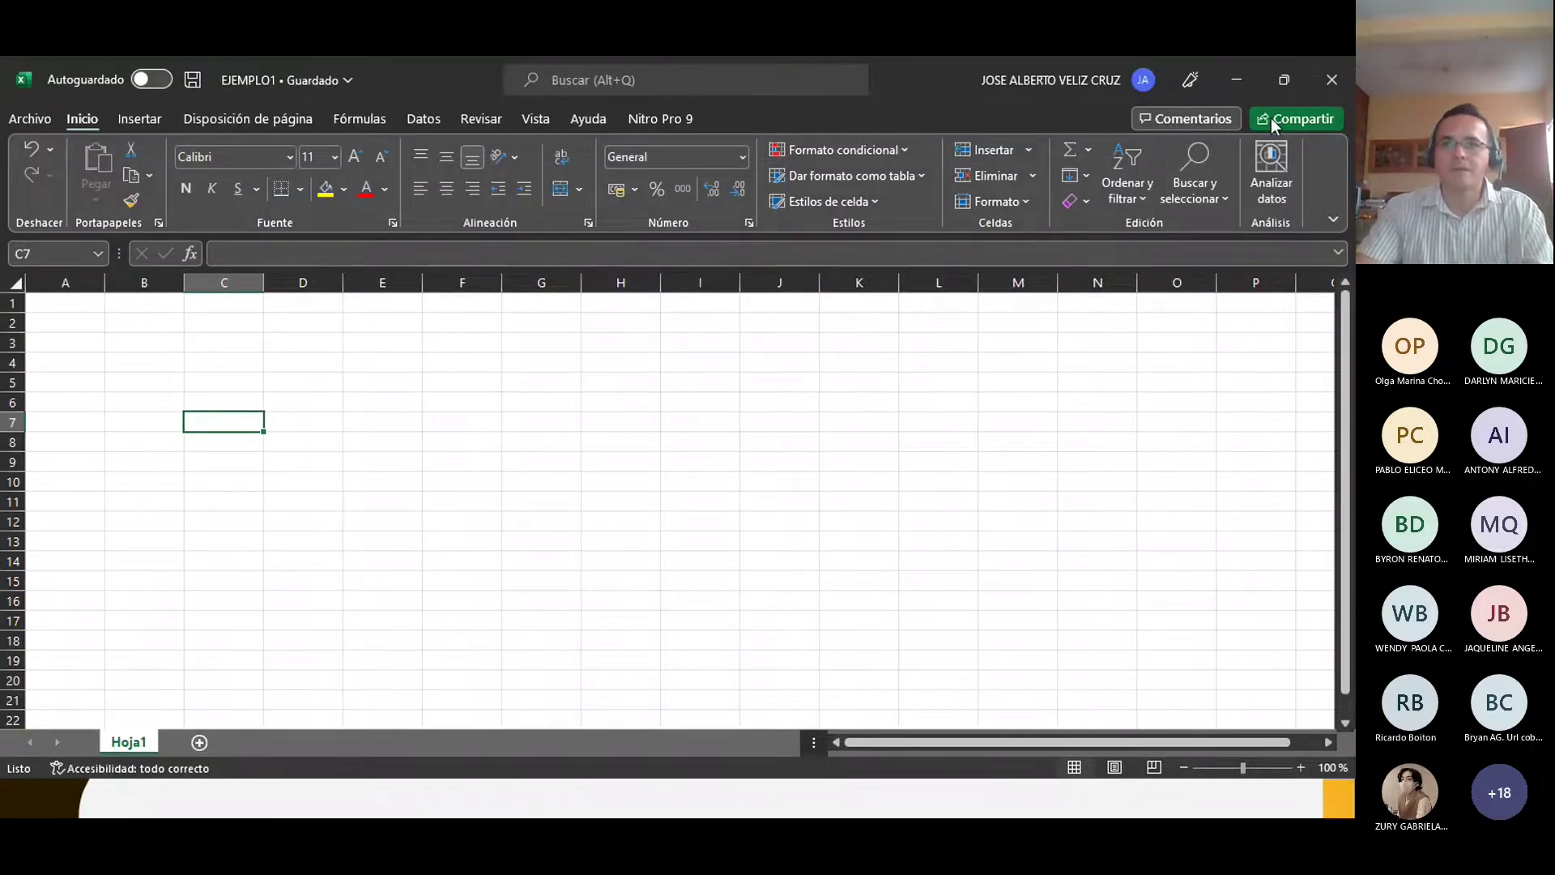
# Step: Close Excel and reopen EJEMPLO1 from the PRÁCTICAS DE EXCEL folder in File Explorer
pyautogui.click(1329, 81)
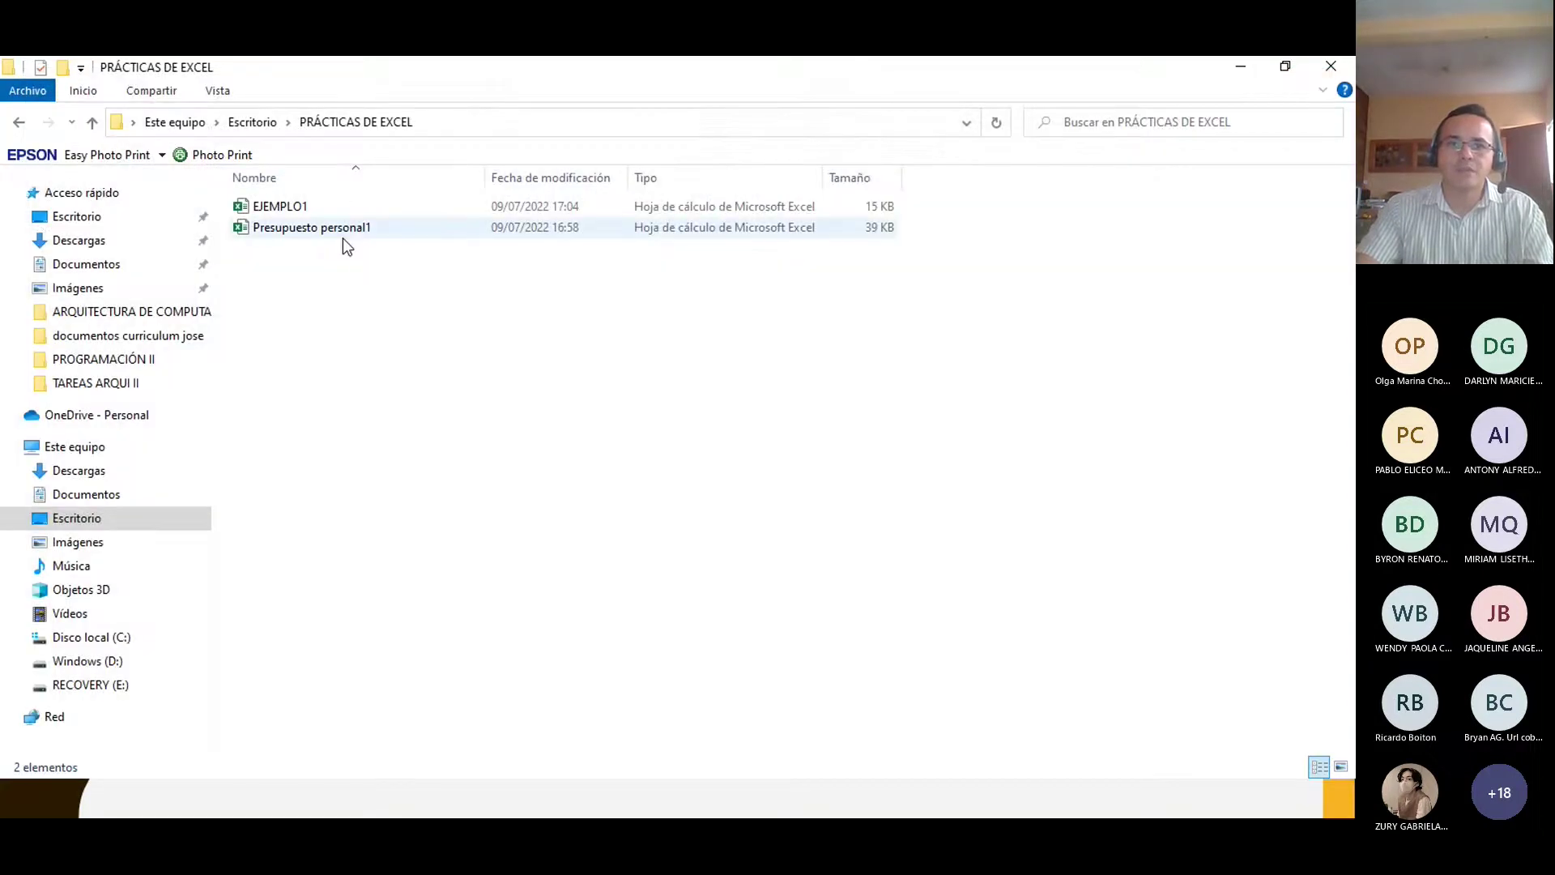
pyautogui.click(279, 210)
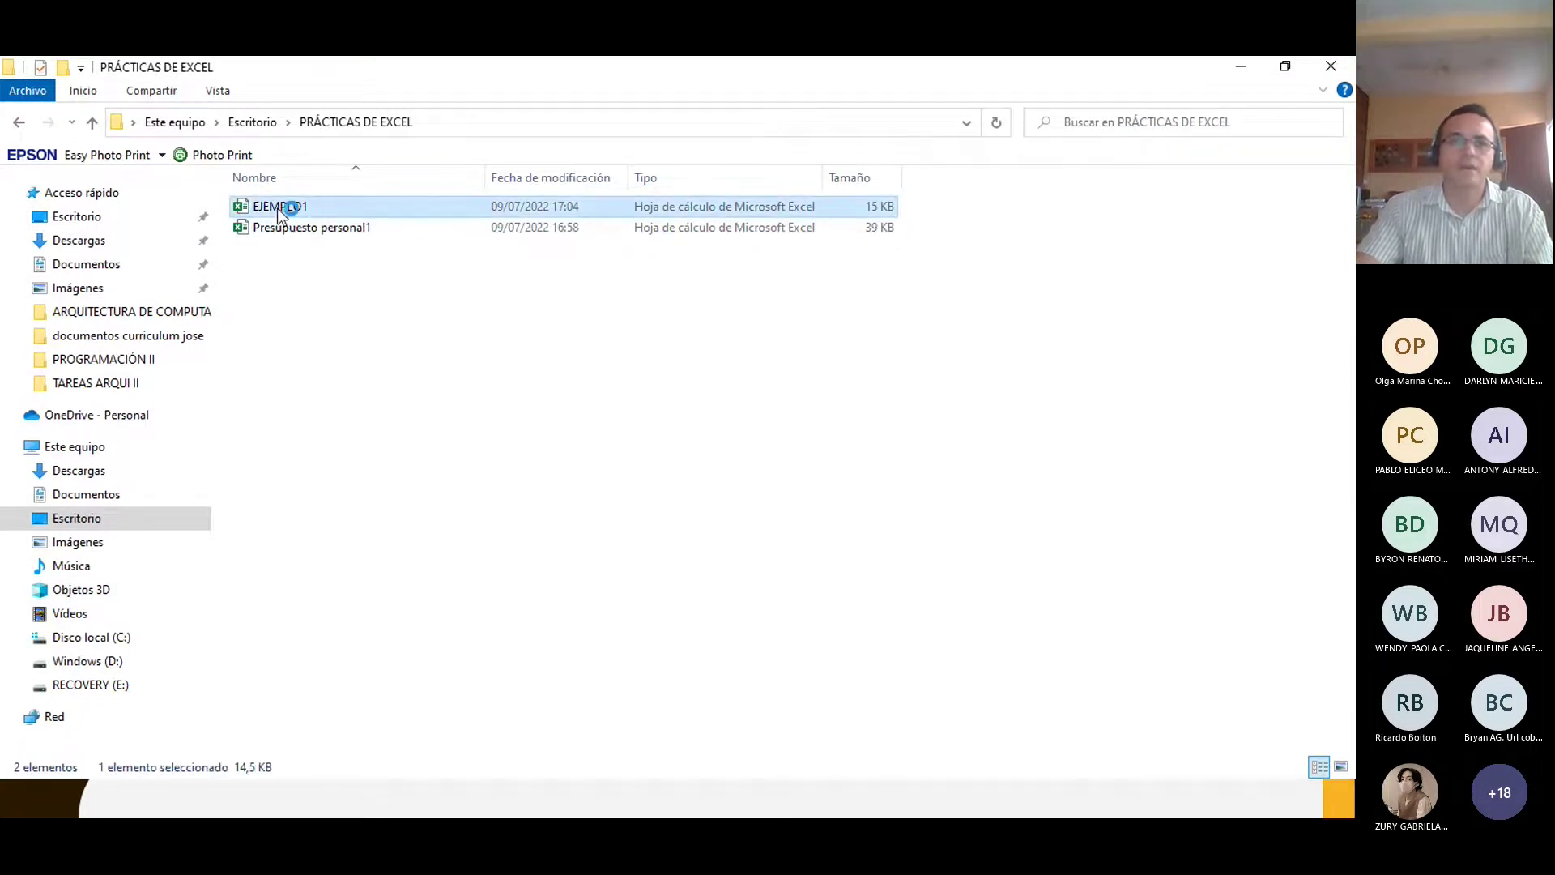
pyautogui.doubleClick(279, 209)
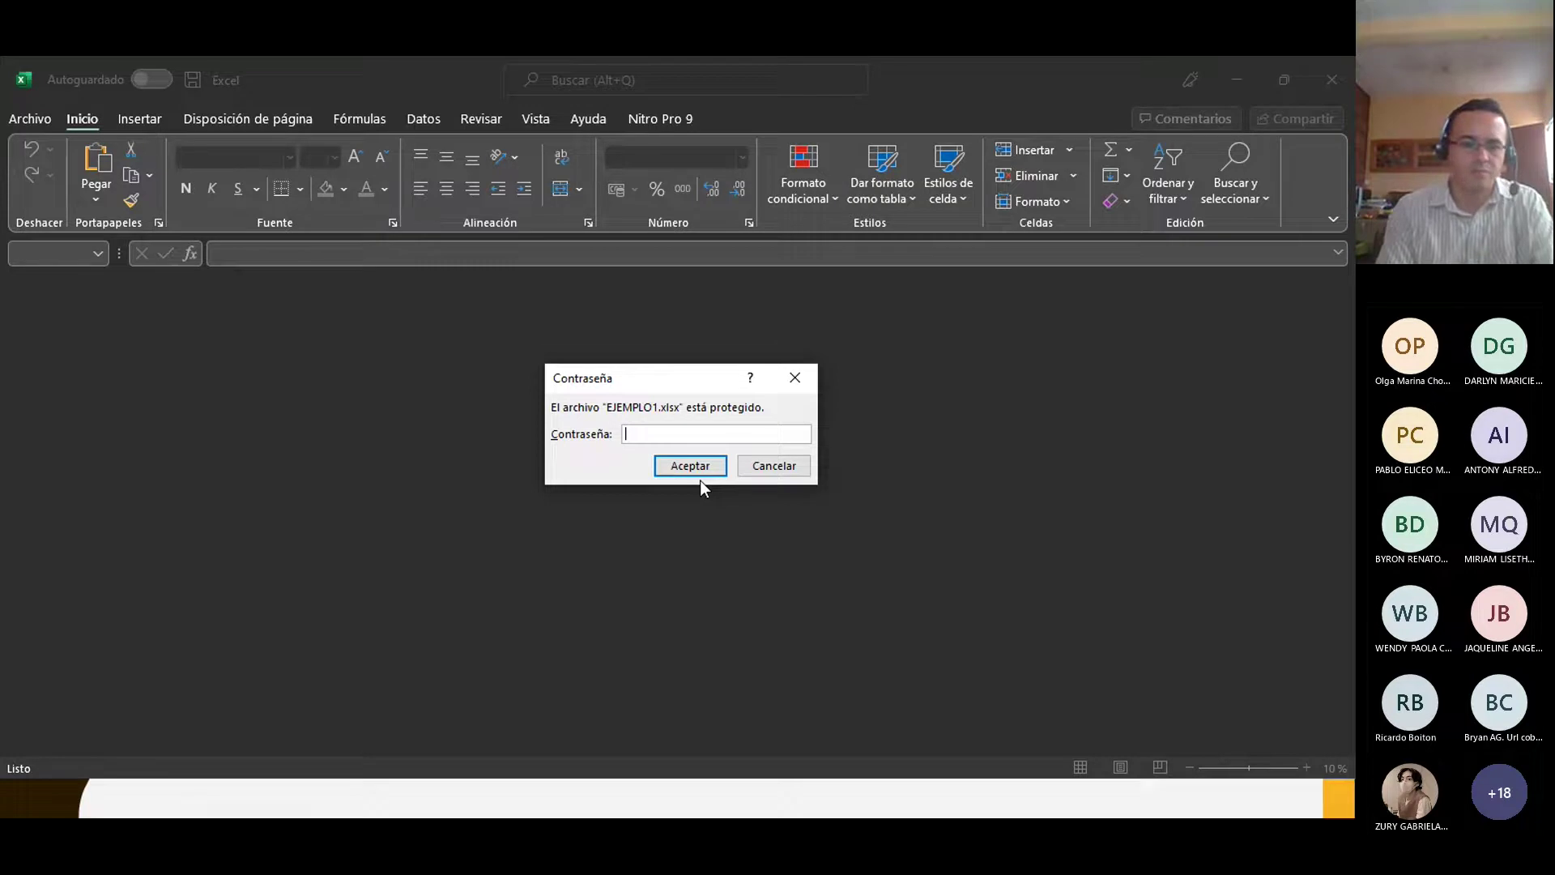
# Step: Enter EJEMPLO1's password to open it, then list the Información > Proteger libro options
pyautogui.write('••••')
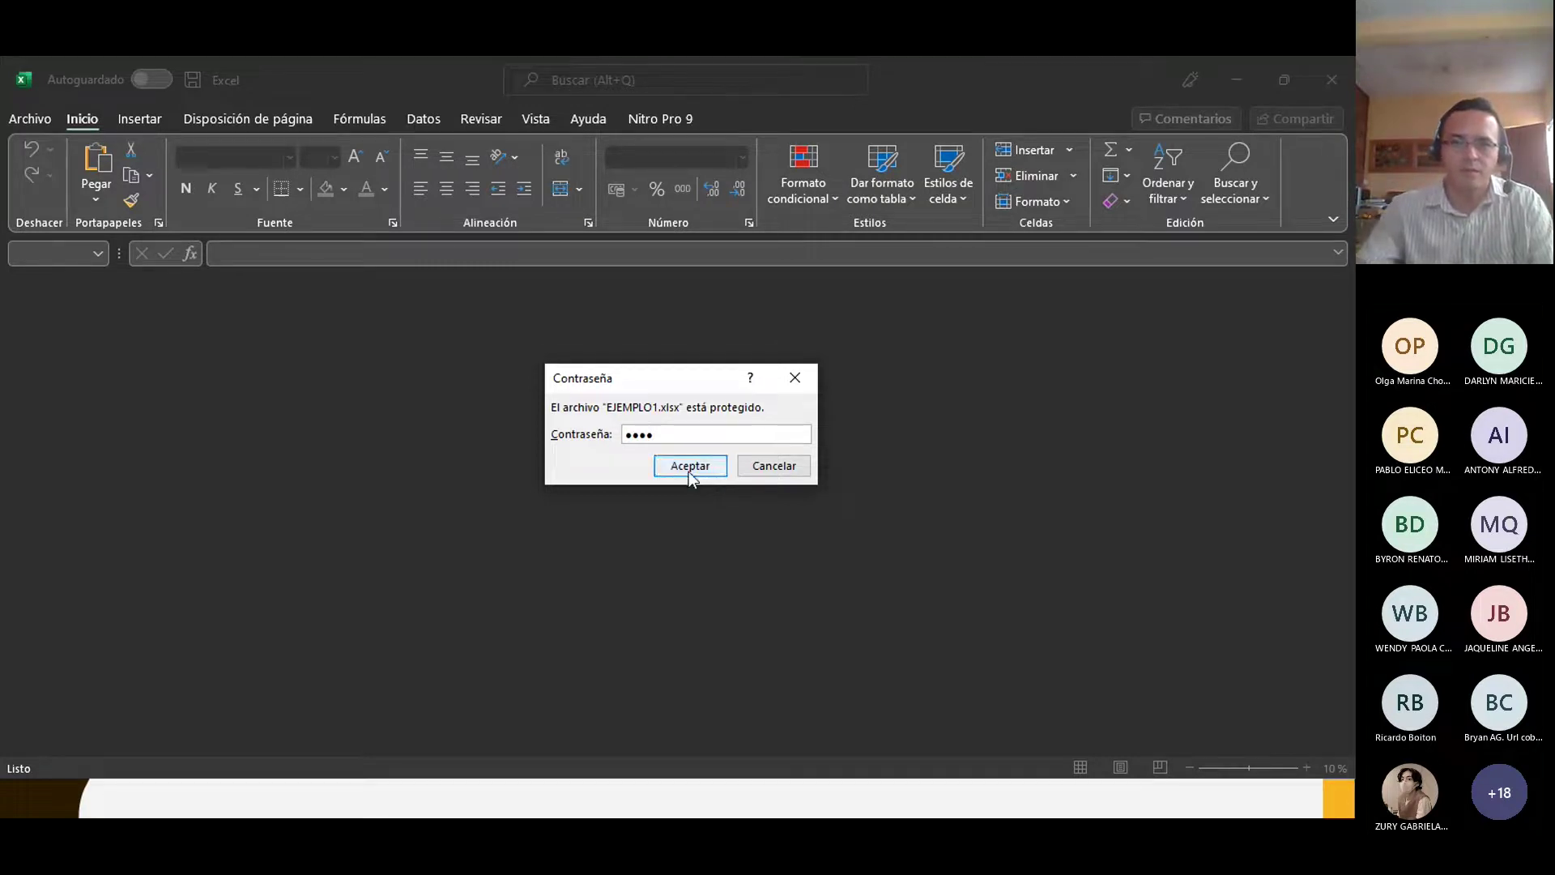
pyautogui.click(688, 472)
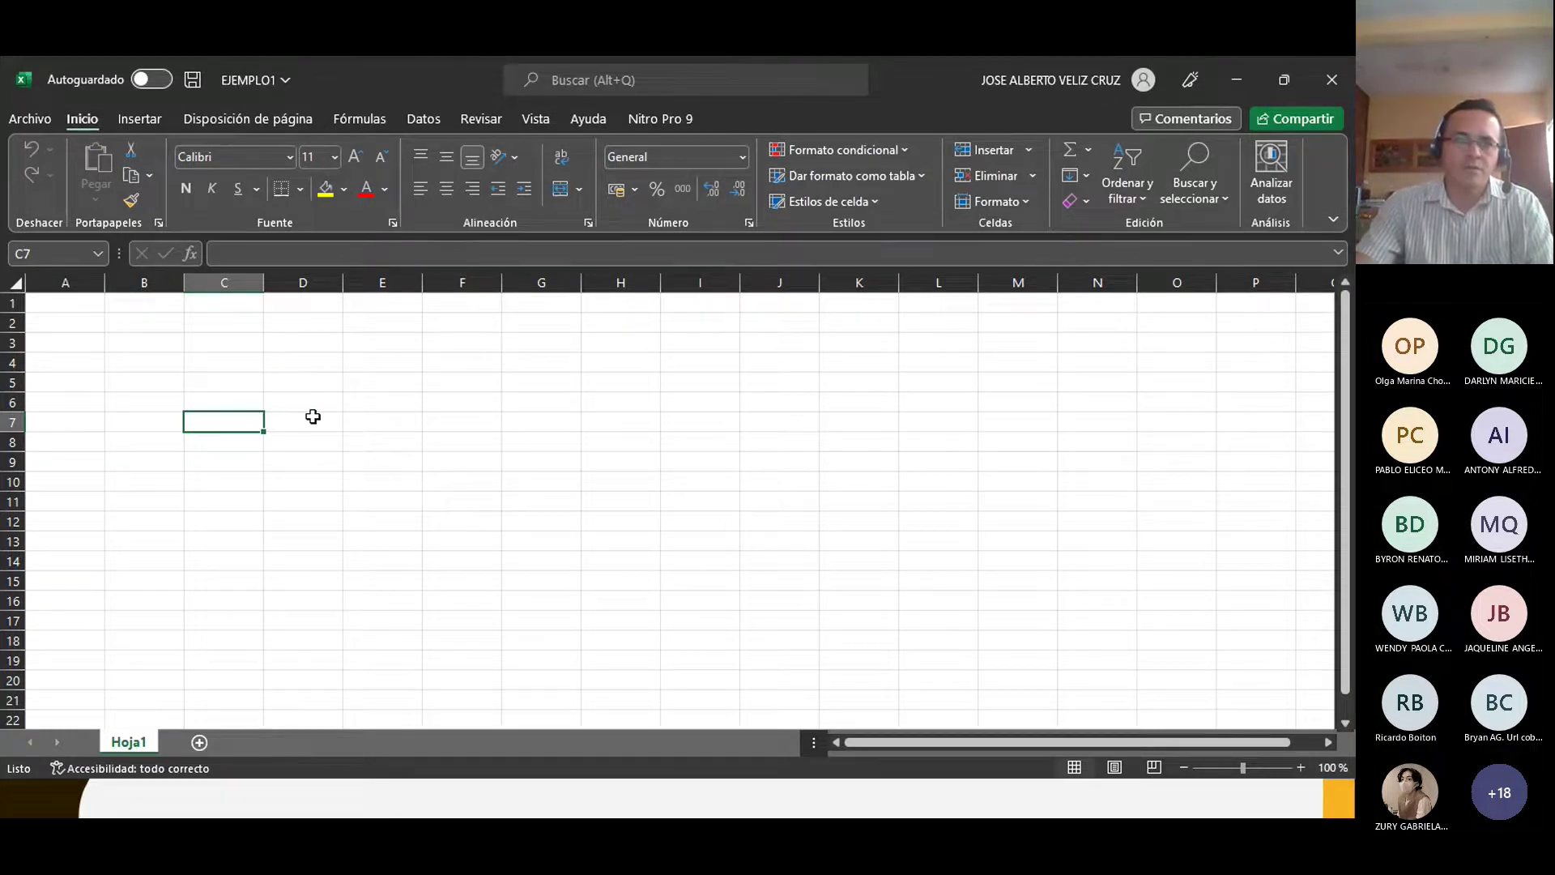
pyautogui.click(29, 118)
pyautogui.click(57, 307)
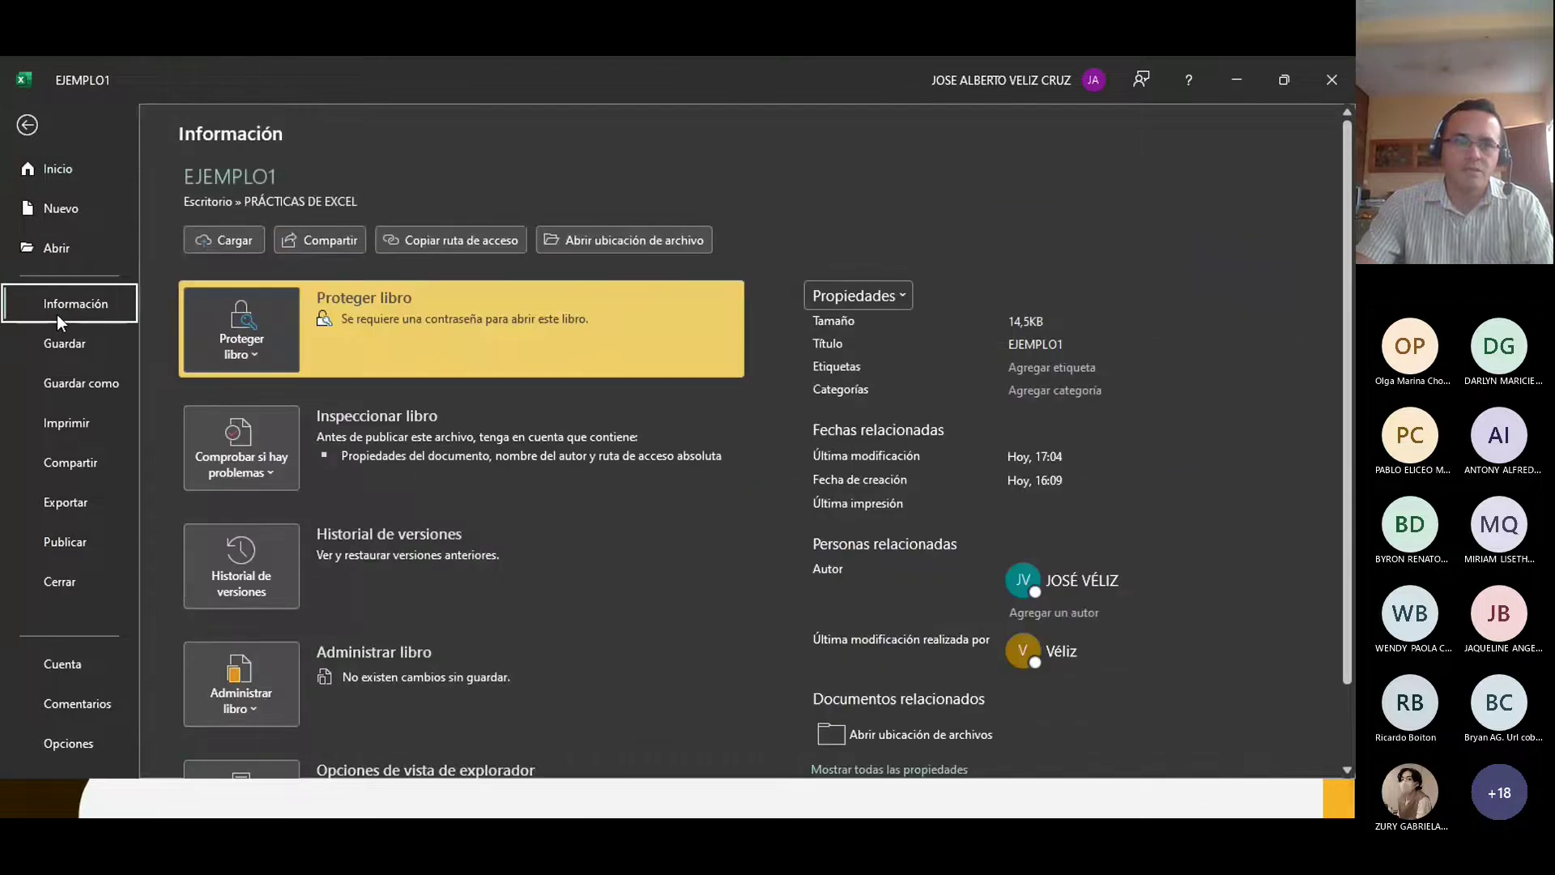
pyautogui.click(257, 346)
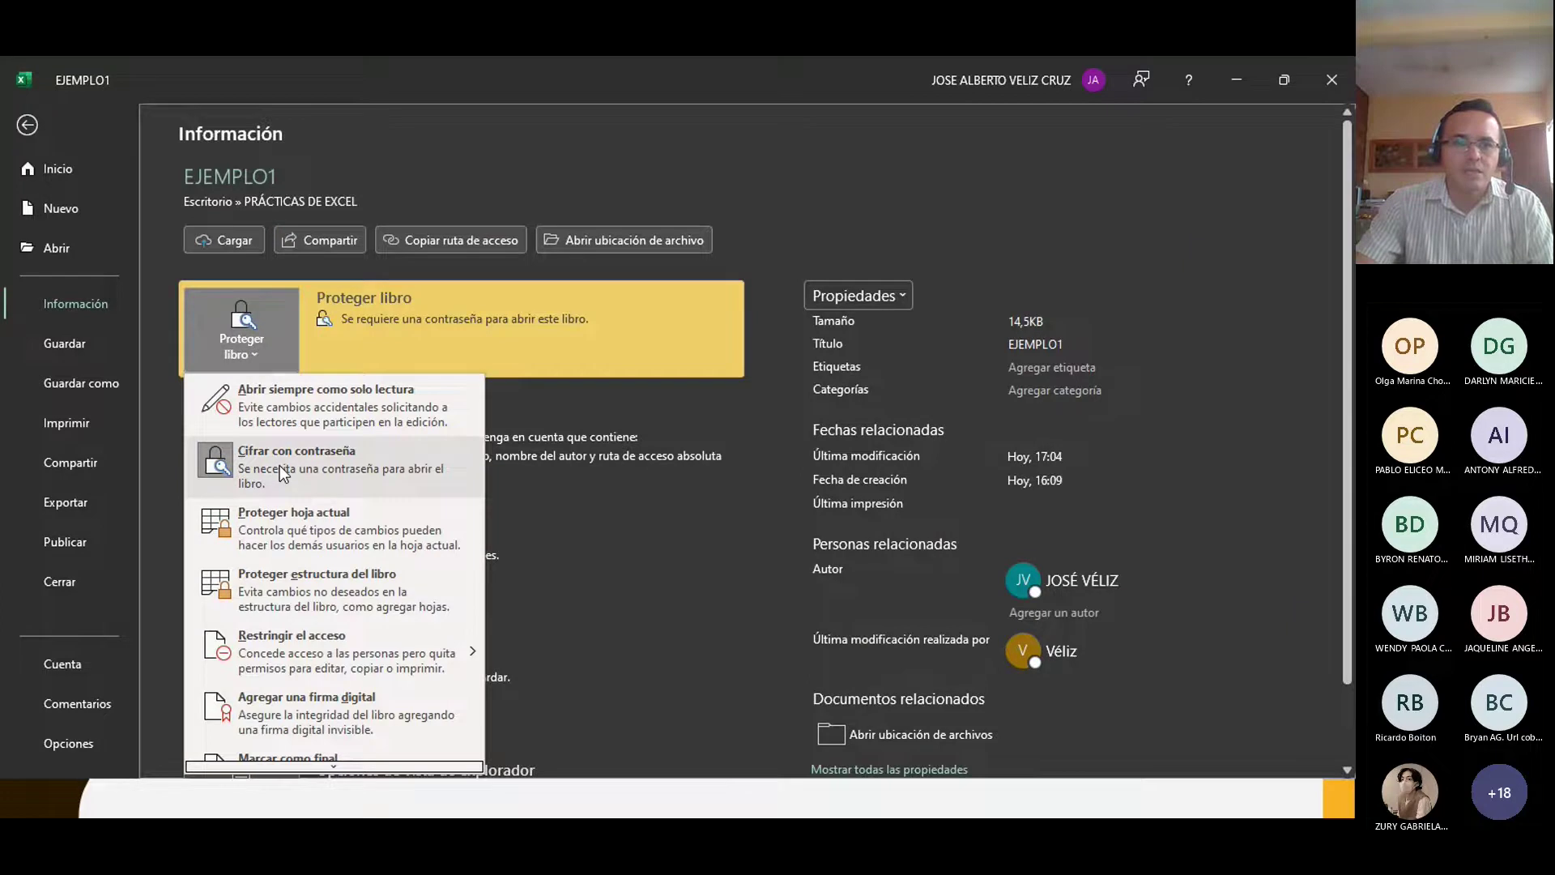
# Step: Clear the password in Cifrar con contraseña and accept, removing EJEMPLO1's encryption
pyautogui.click(207, 465)
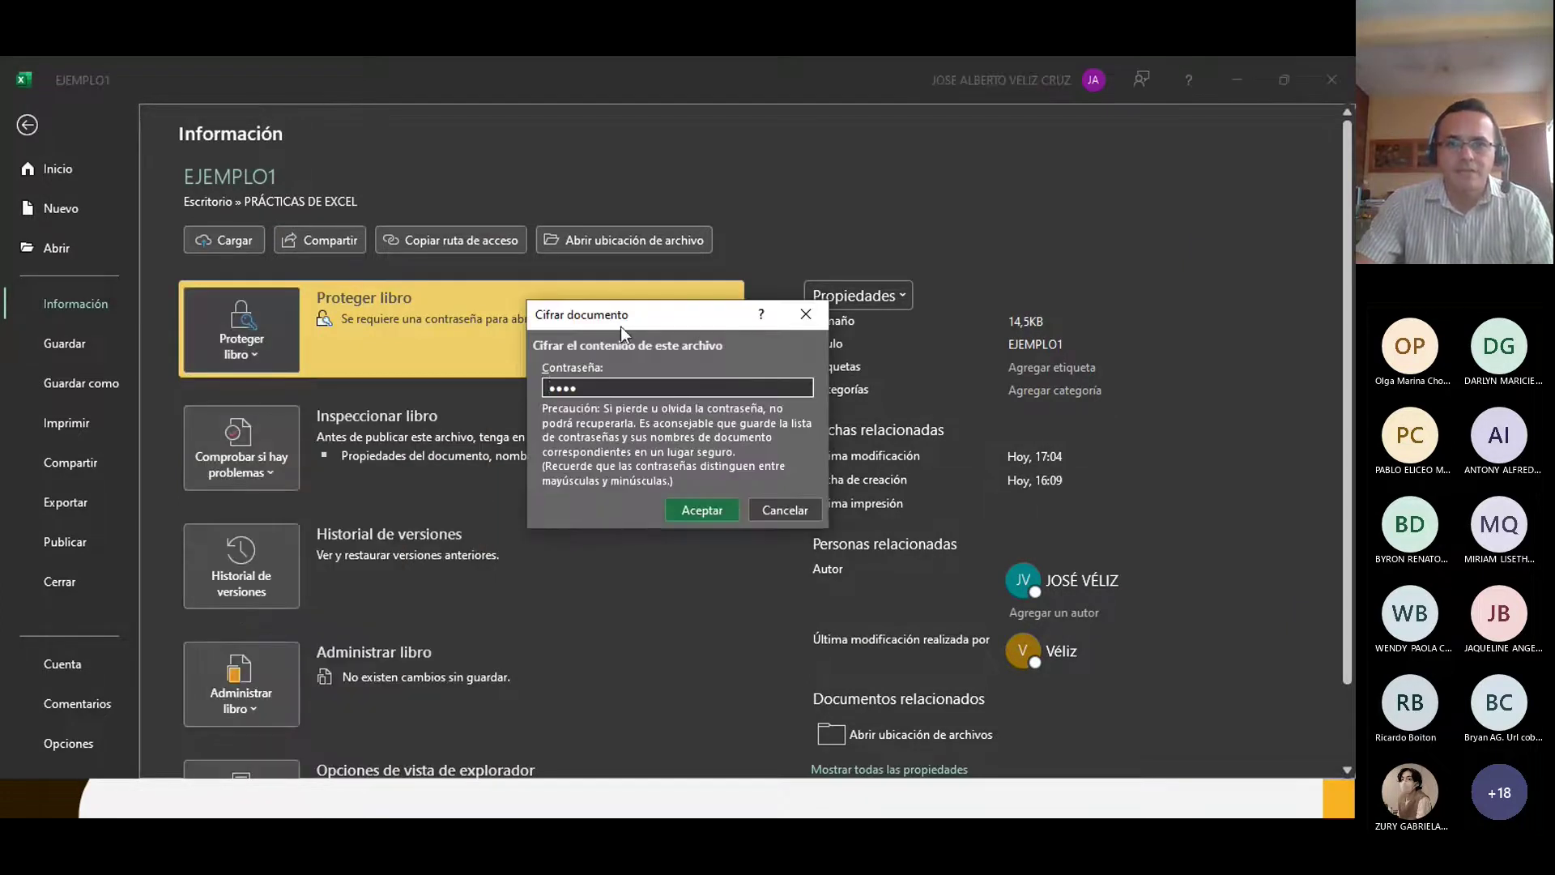
pyautogui.moveTo(590, 385); pyautogui.dragTo(449, 392)
pyautogui.press('BackSpace')
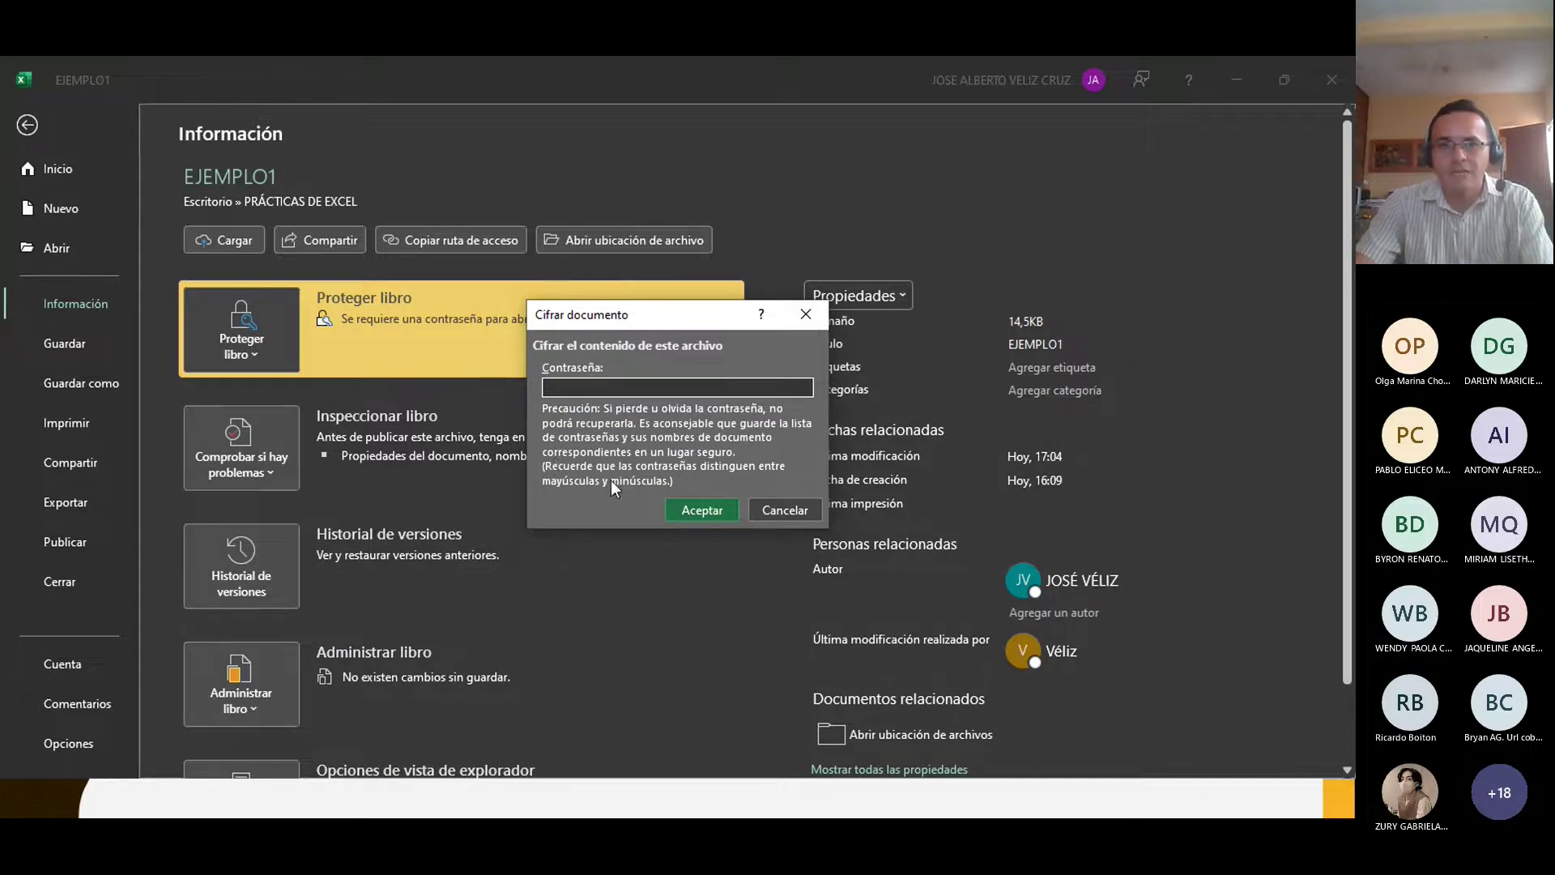
pyautogui.click(695, 511)
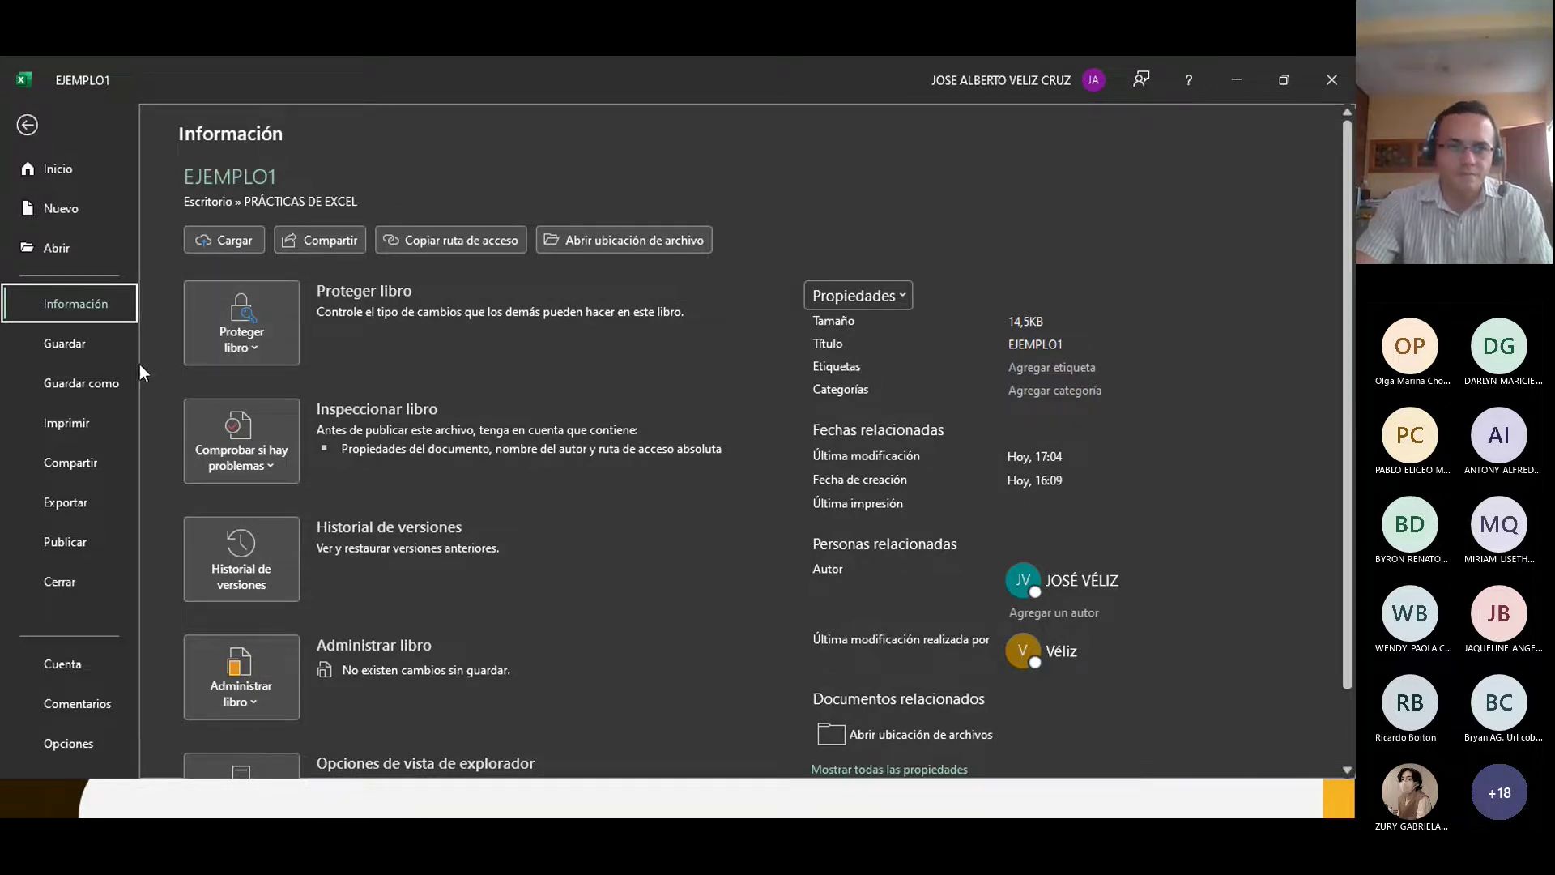
# Step: Glance at print preview, close the Compartir pane, and return to EJEMPLO1's File home page
pyautogui.click(76, 425)
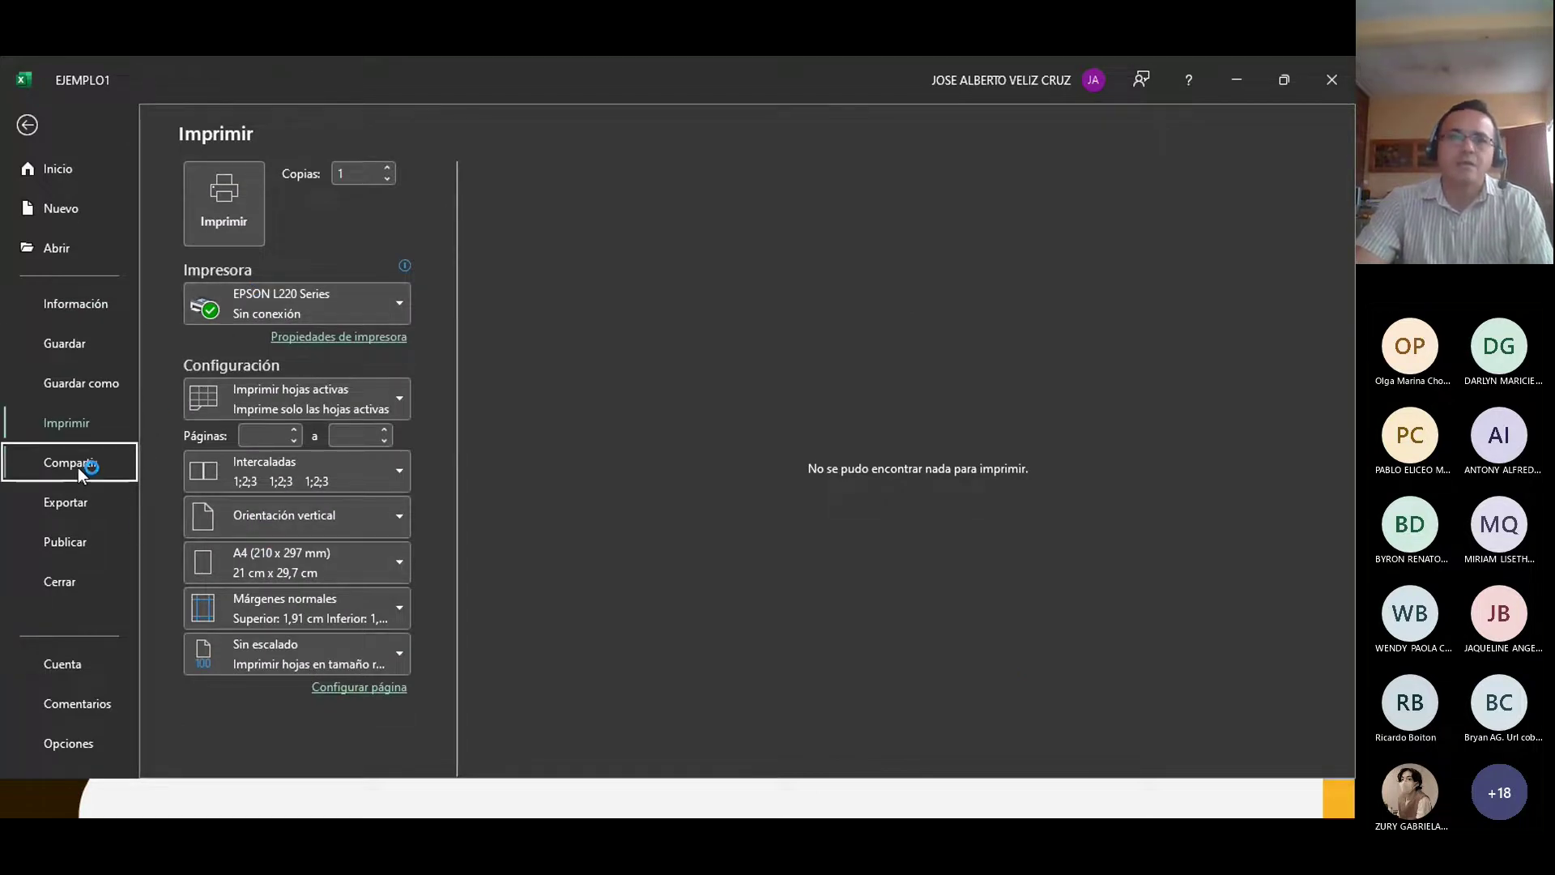
pyautogui.press('Escape')
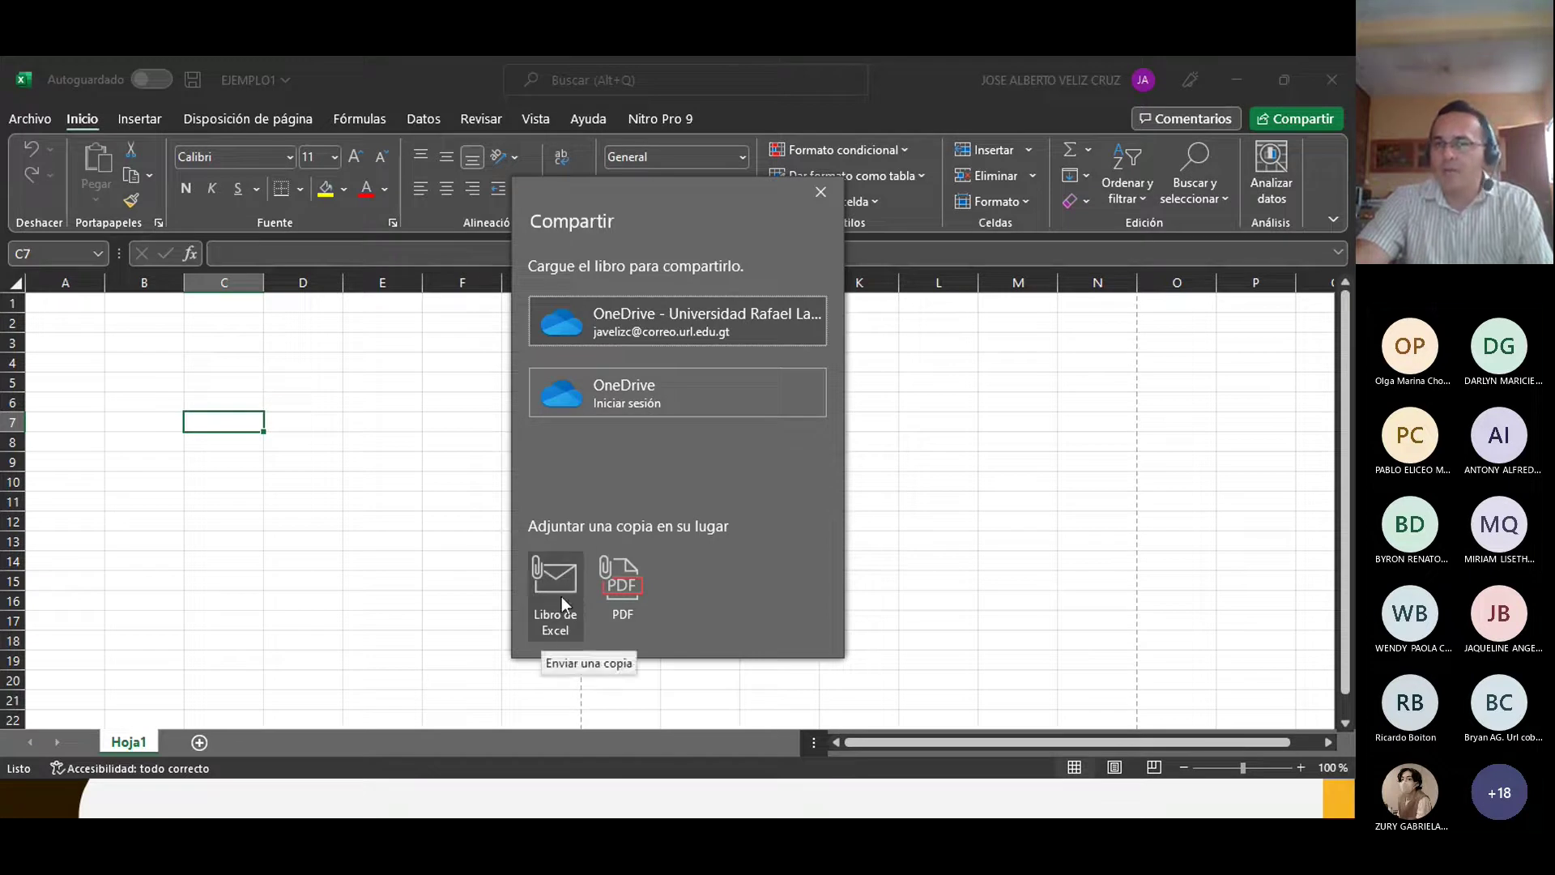
pyautogui.click(821, 192)
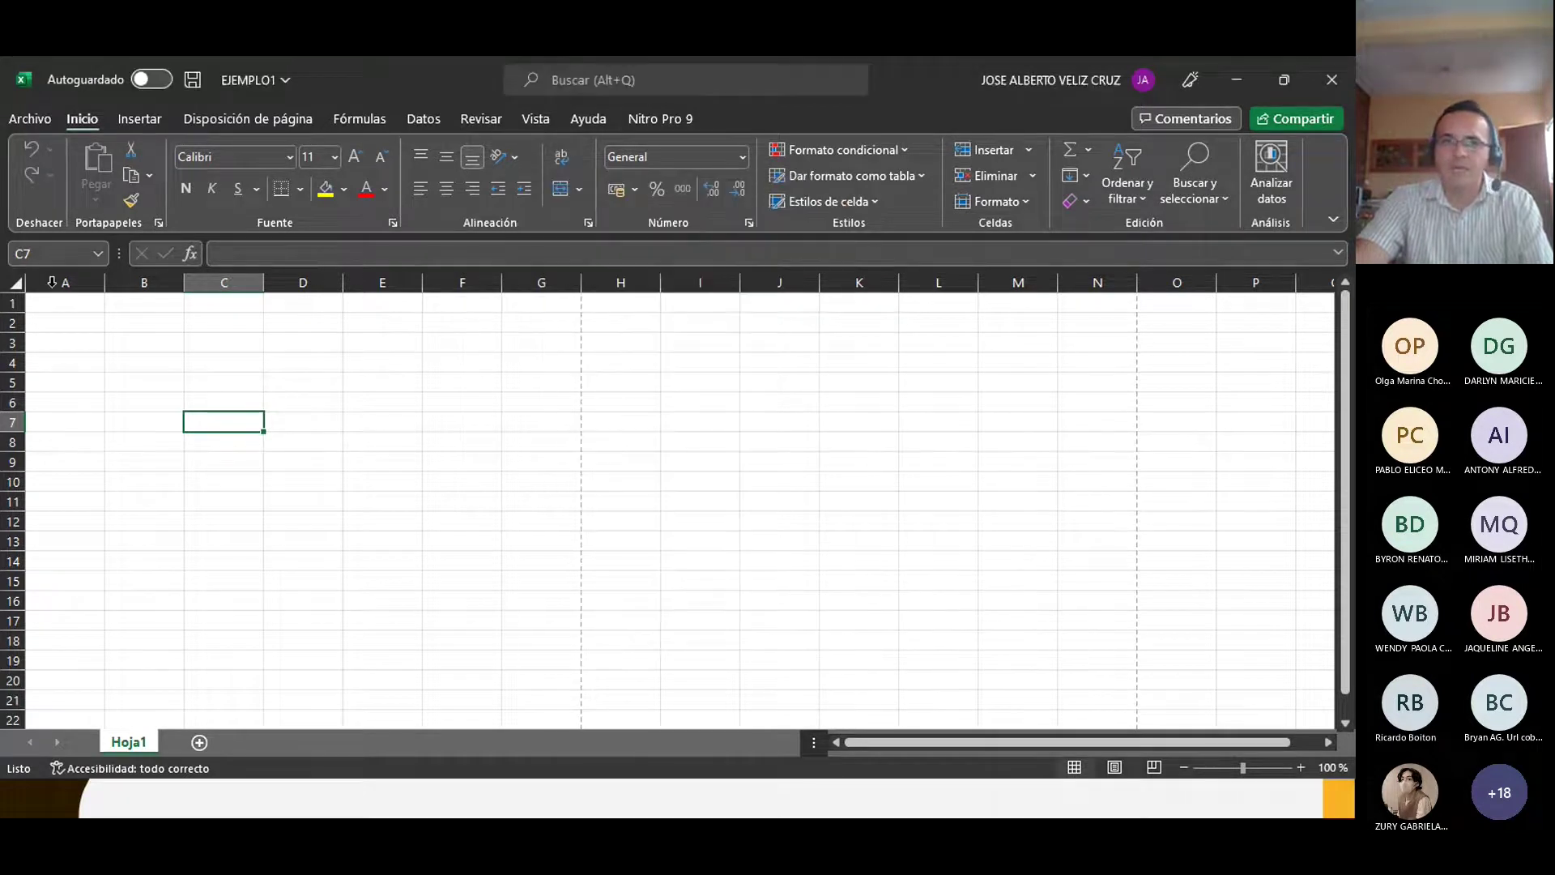
pyautogui.click(27, 120)
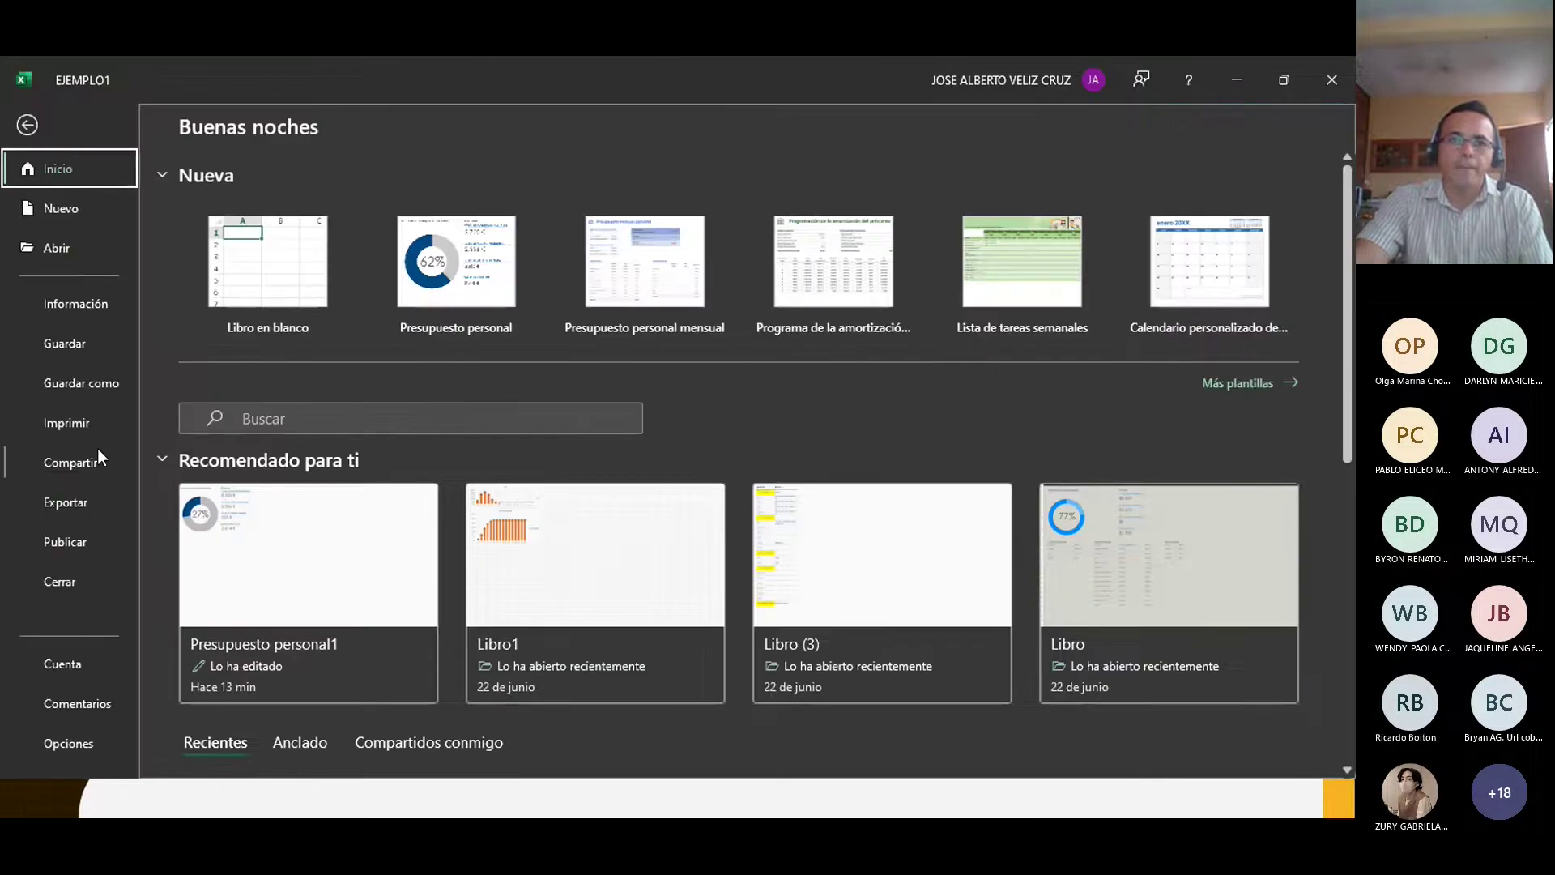
# Step: Show Exportar's Cambiar el tipo de archivo list of workbook, text and CSV formats
pyautogui.click(70, 504)
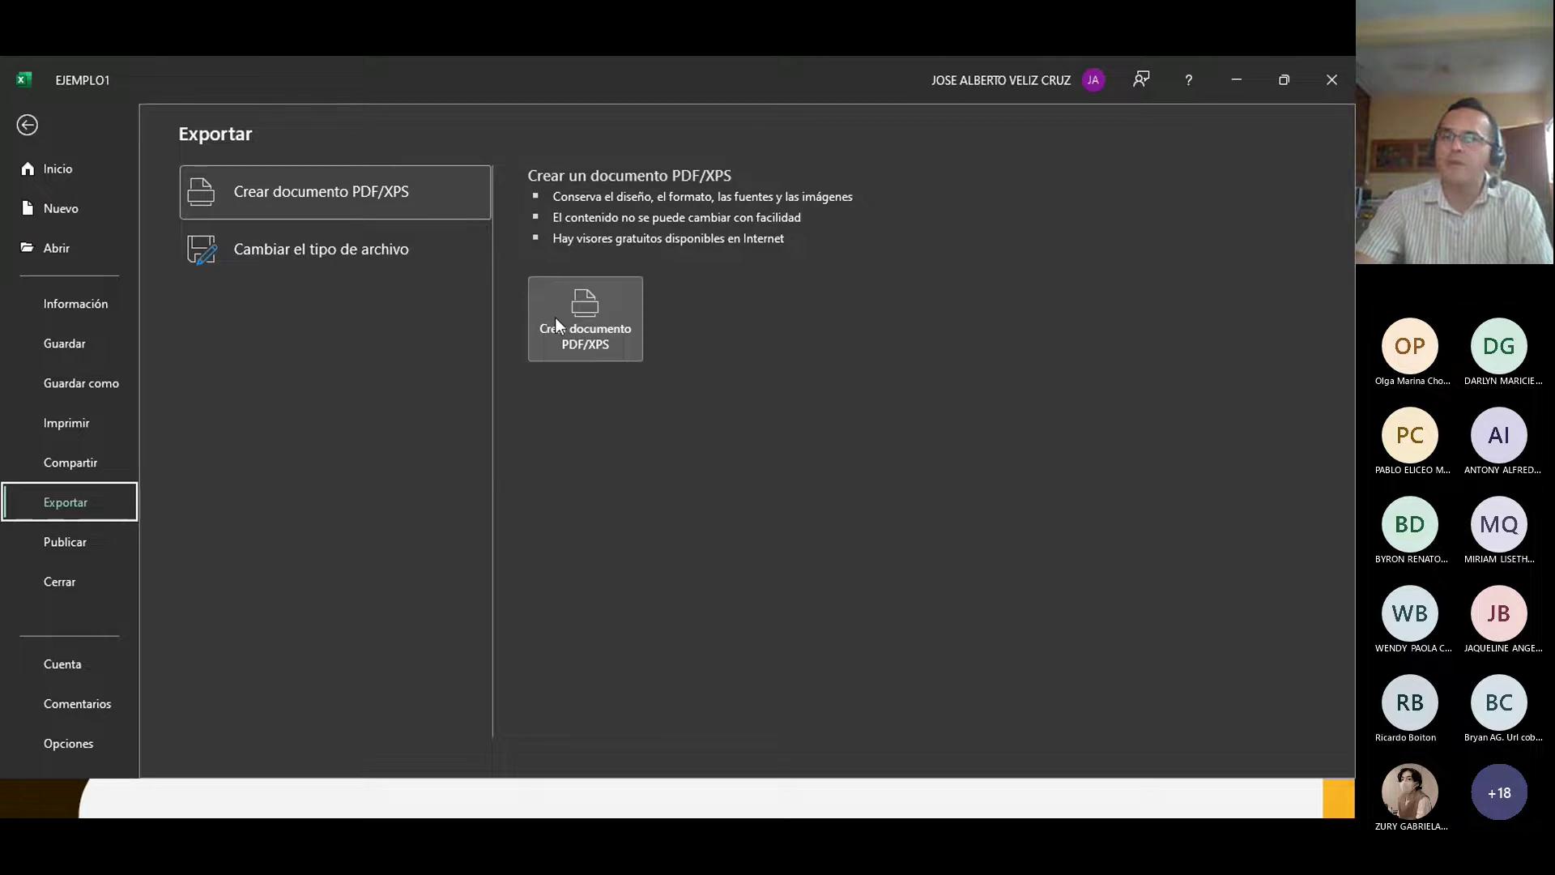
pyautogui.click(361, 258)
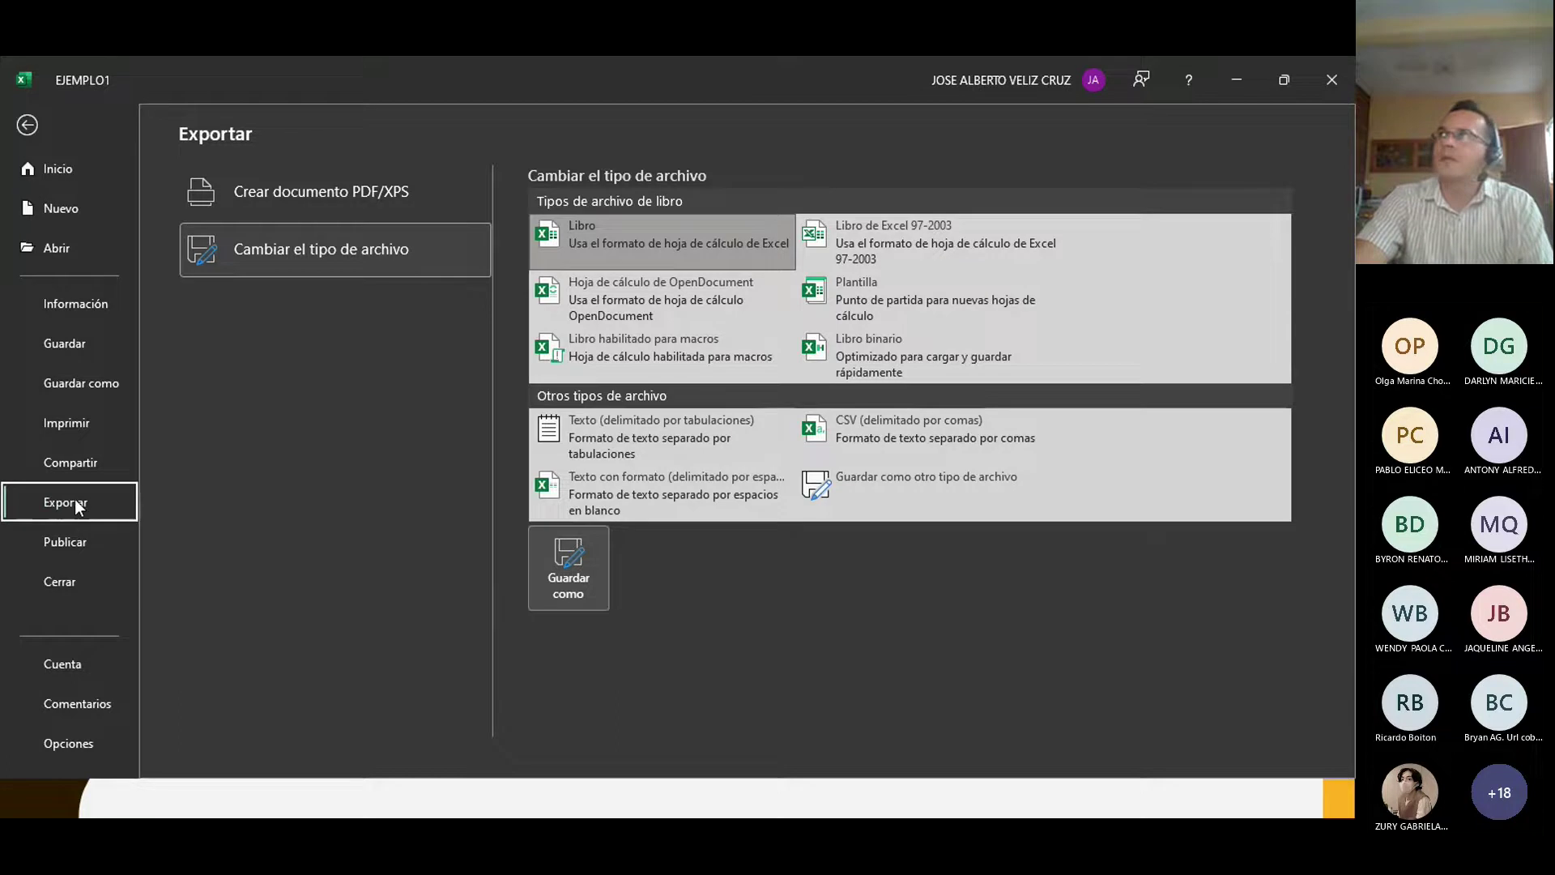
# Step: Show the Publicar page for uploading or exporting EJEMPLO1's data to Power BI
pyautogui.click(77, 548)
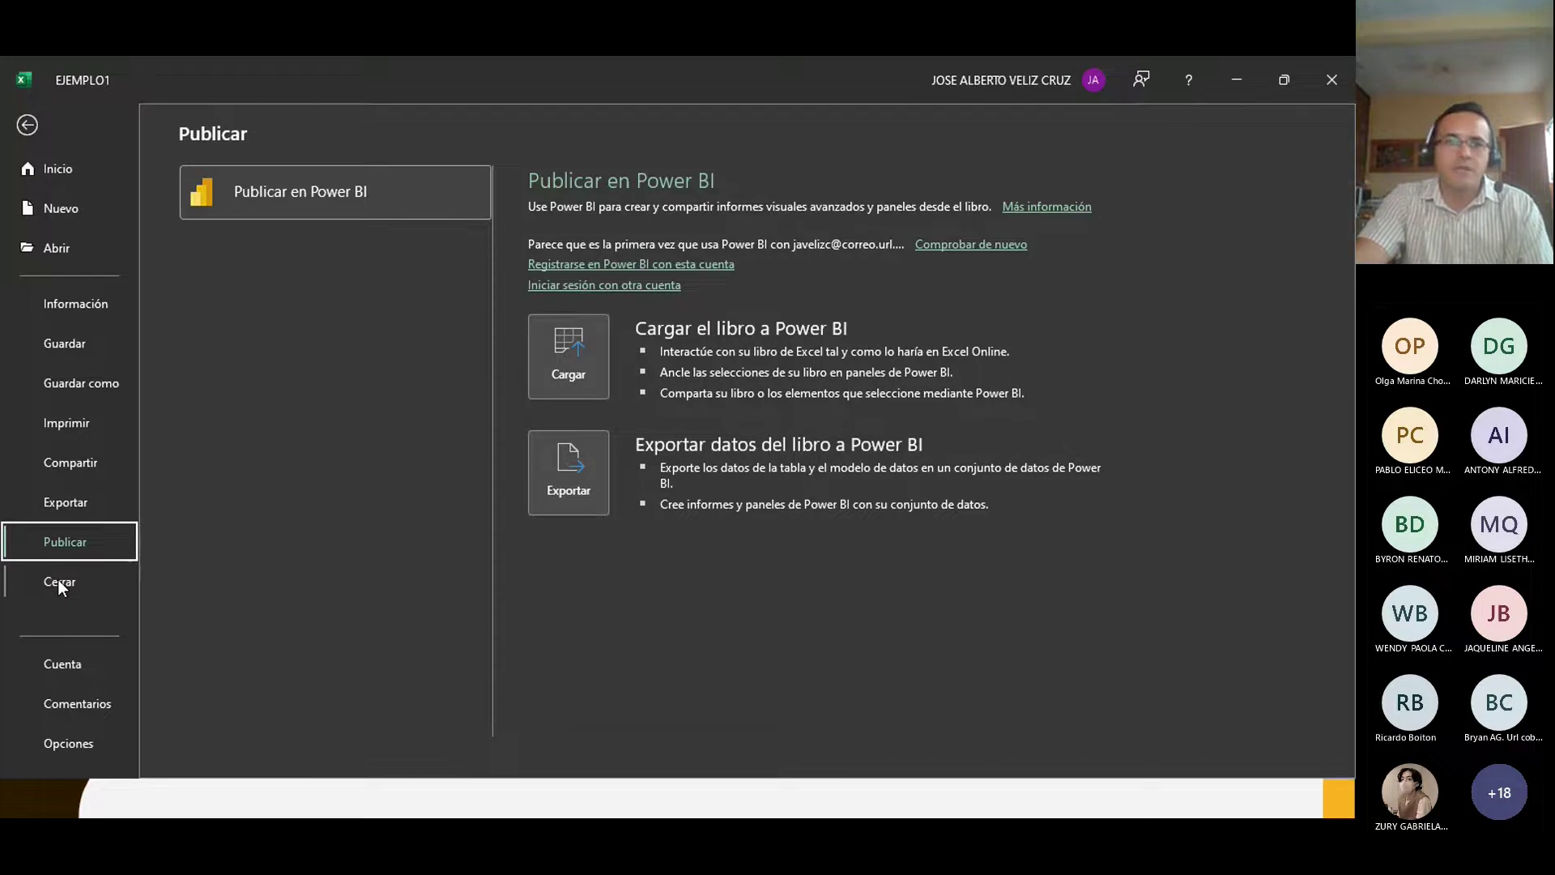
# Step: Close EJEMPLO1 saving its changes, then reopen it from the Recientes list
pyautogui.click(57, 580)
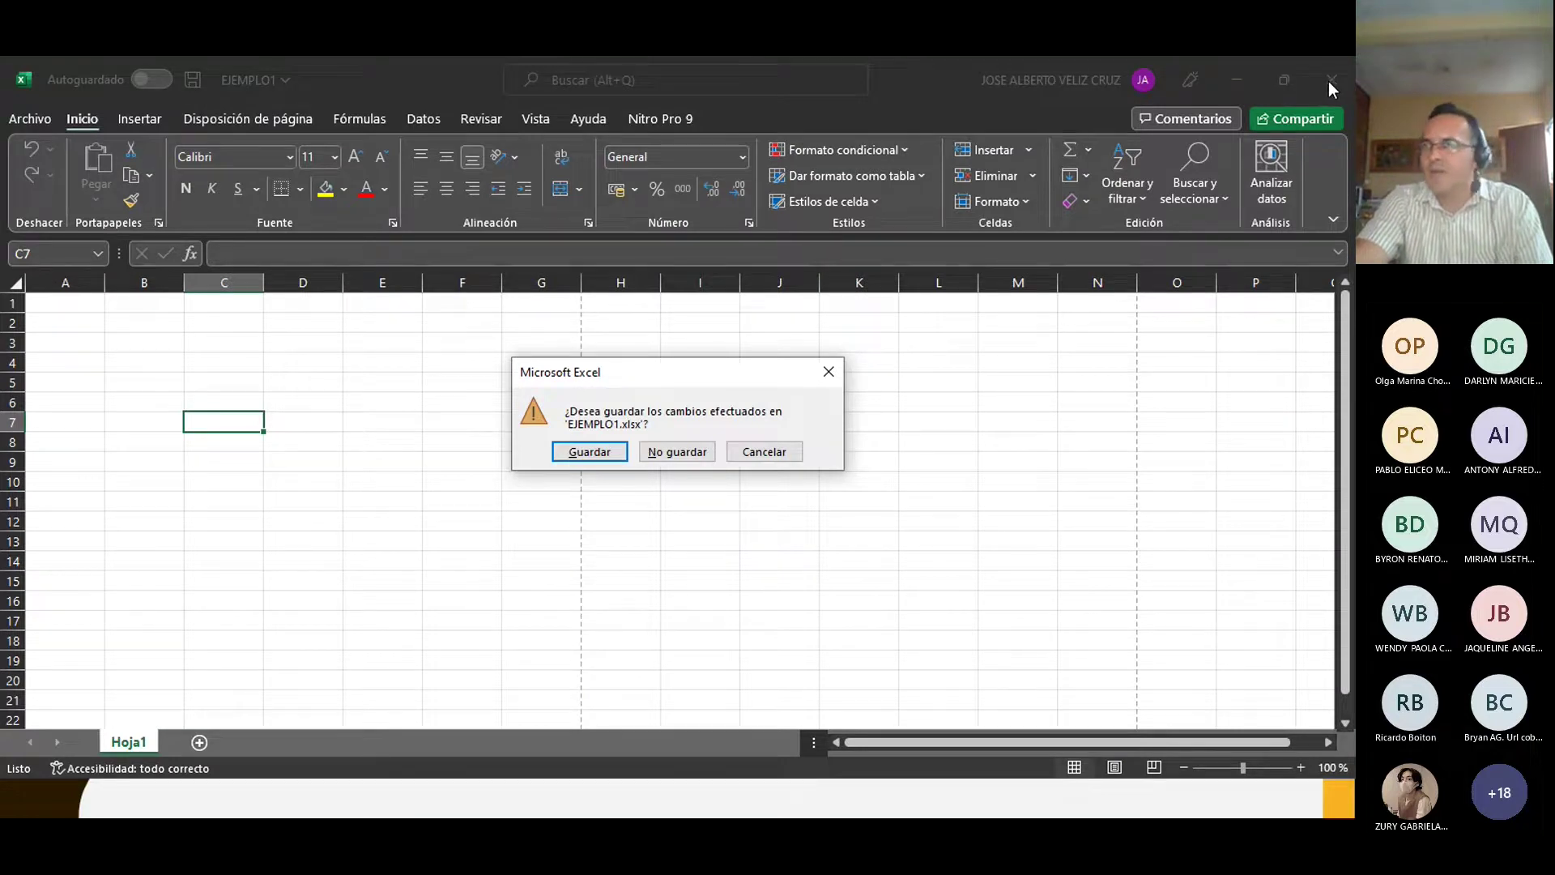
pyautogui.click(581, 454)
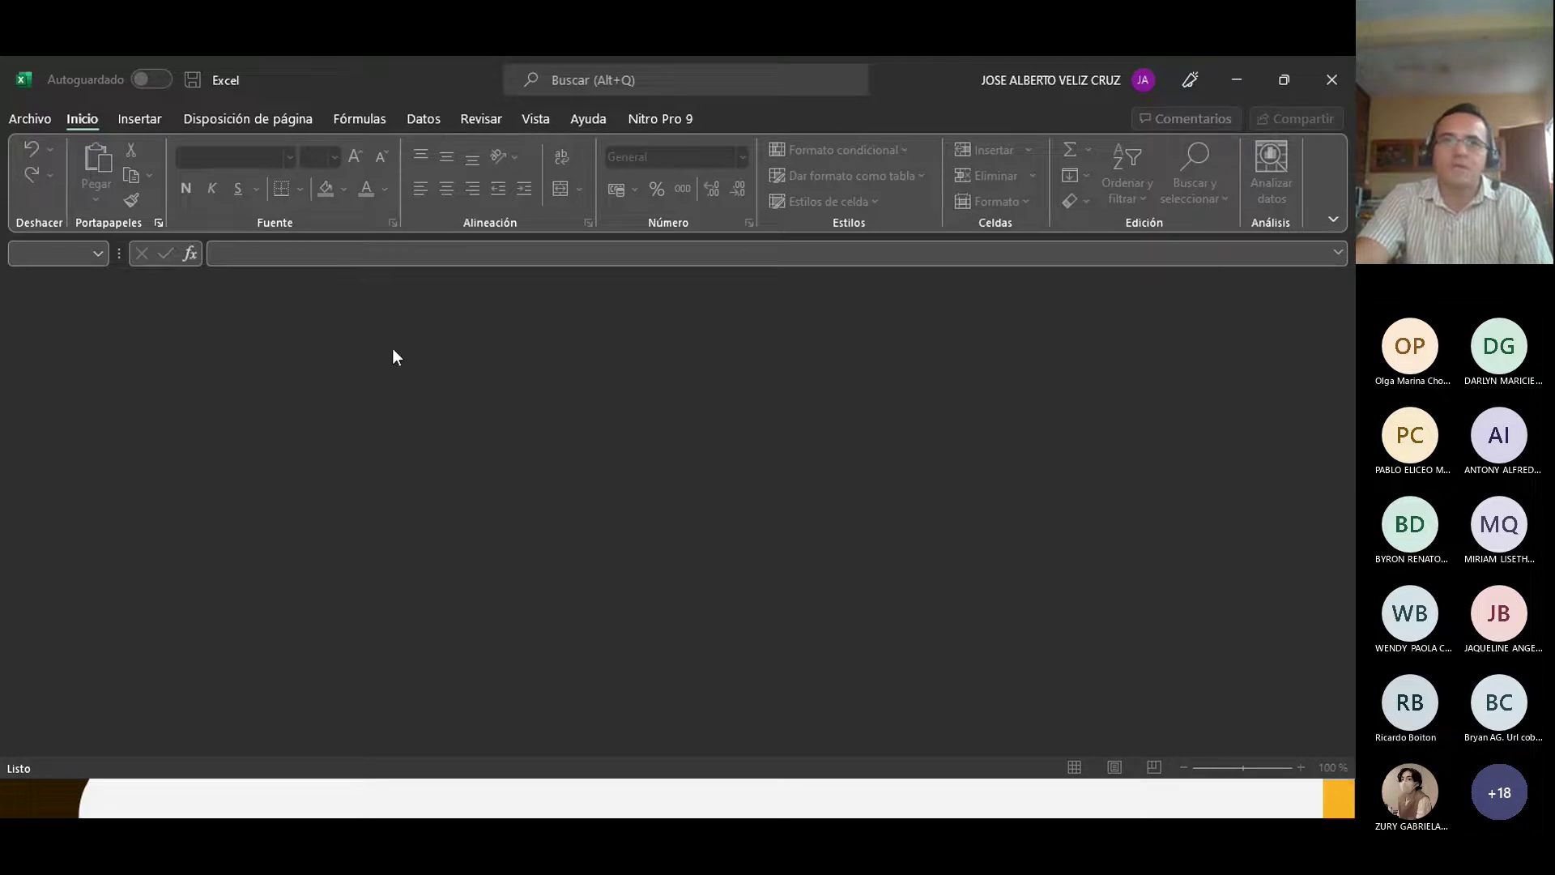
pyautogui.click(27, 119)
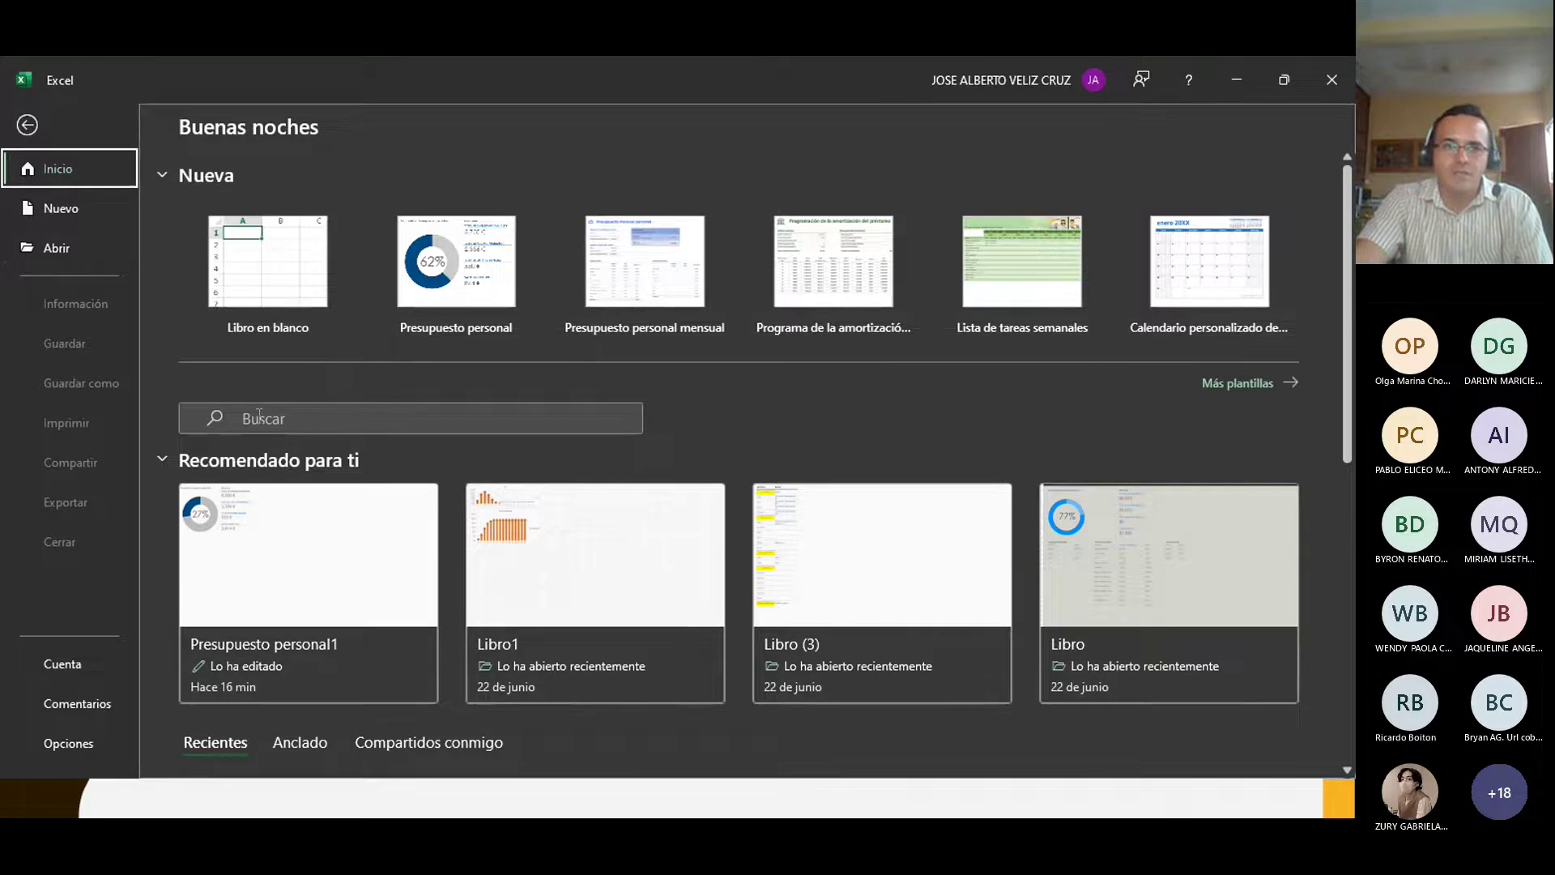
pyautogui.scroll(-3, 259, 417)
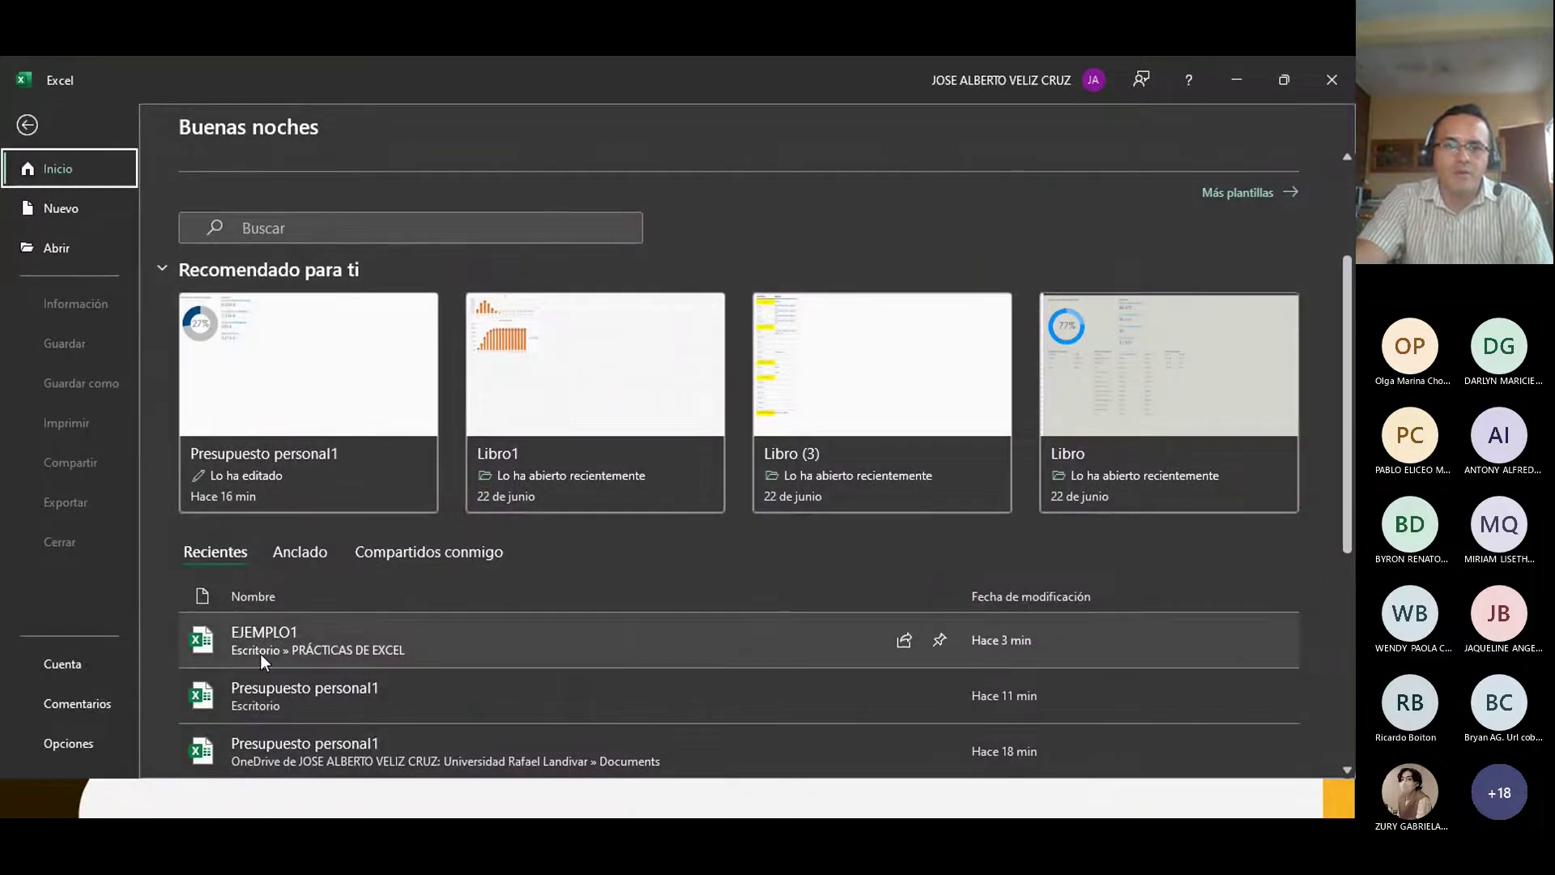
pyautogui.click(260, 654)
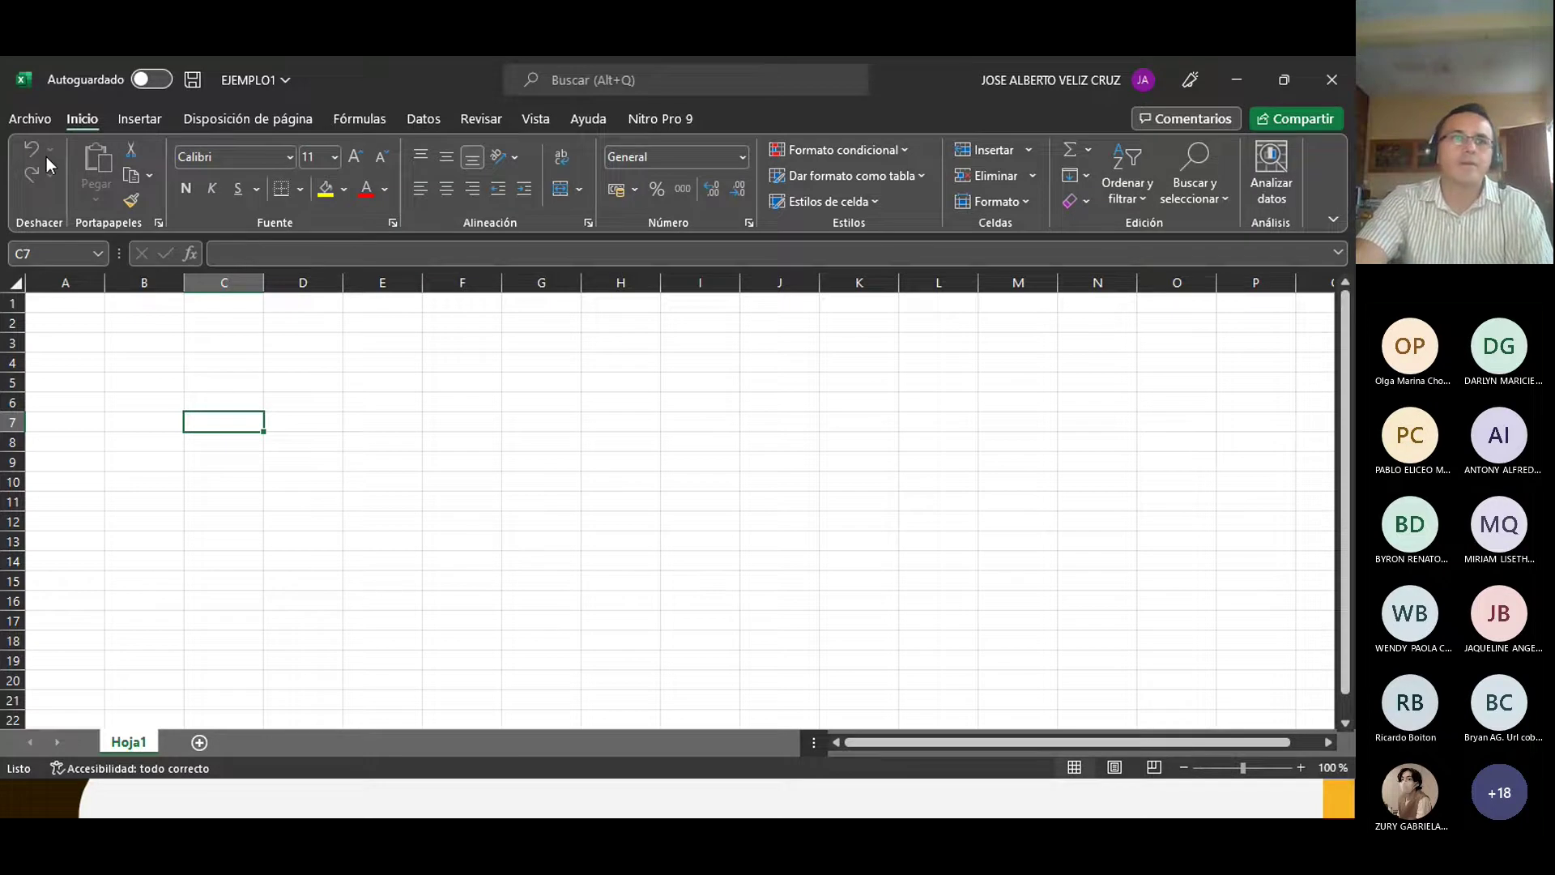
# Step: Review the Cuenta page, then finish on the Comentarios feedback page
pyautogui.click(31, 119)
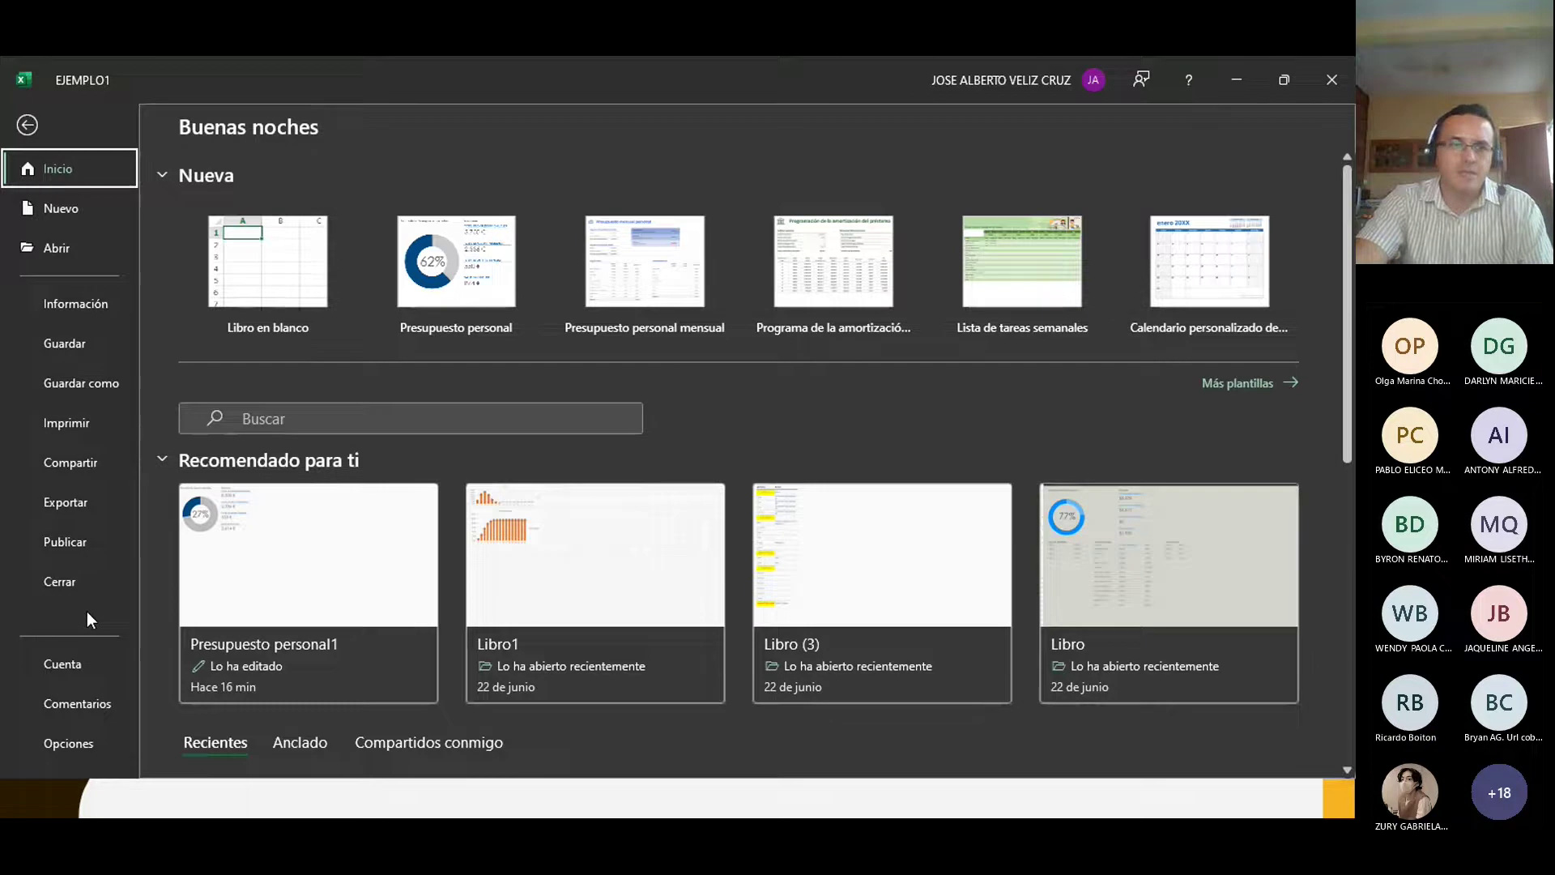
pyautogui.click(70, 667)
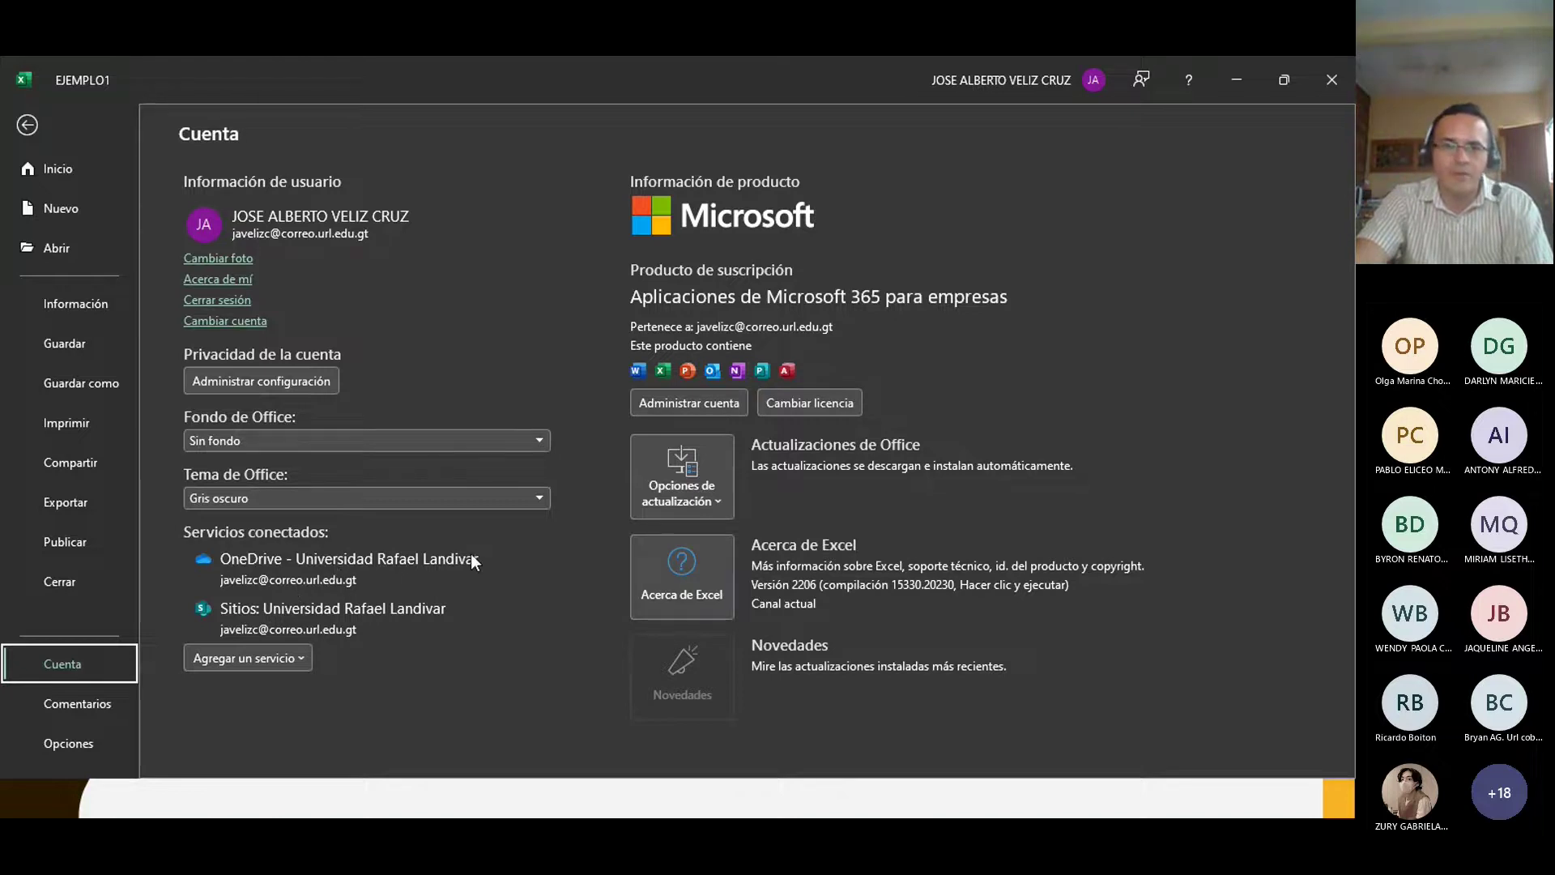
pyautogui.click(76, 710)
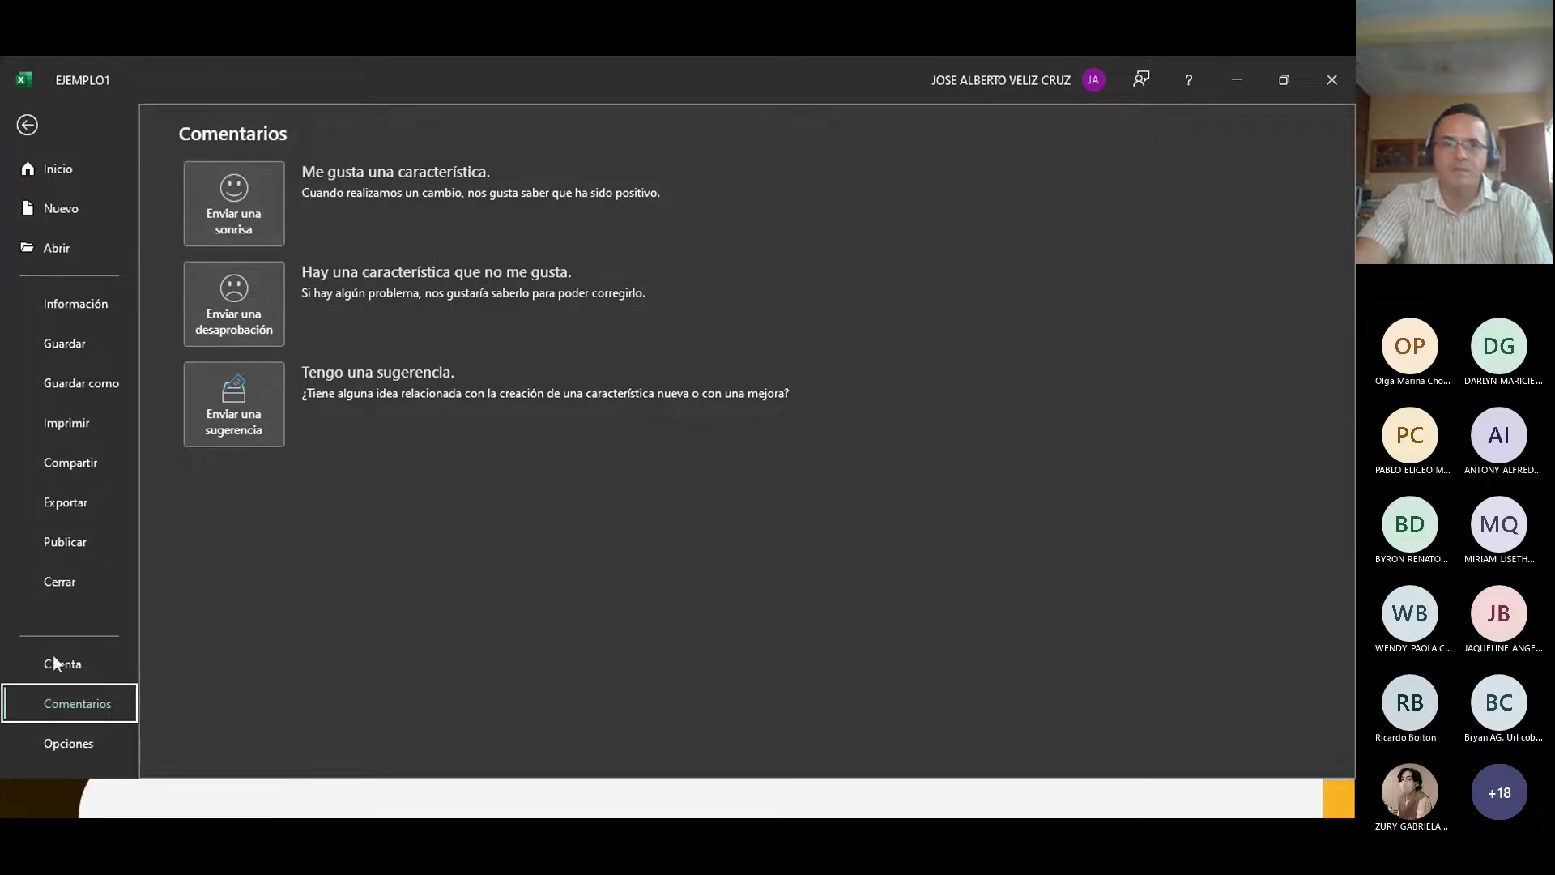
# Step: Open Opciones de Excel, reposition the dialog, and browse Fórmulas before reaching the Guardar page
pyautogui.click(67, 742)
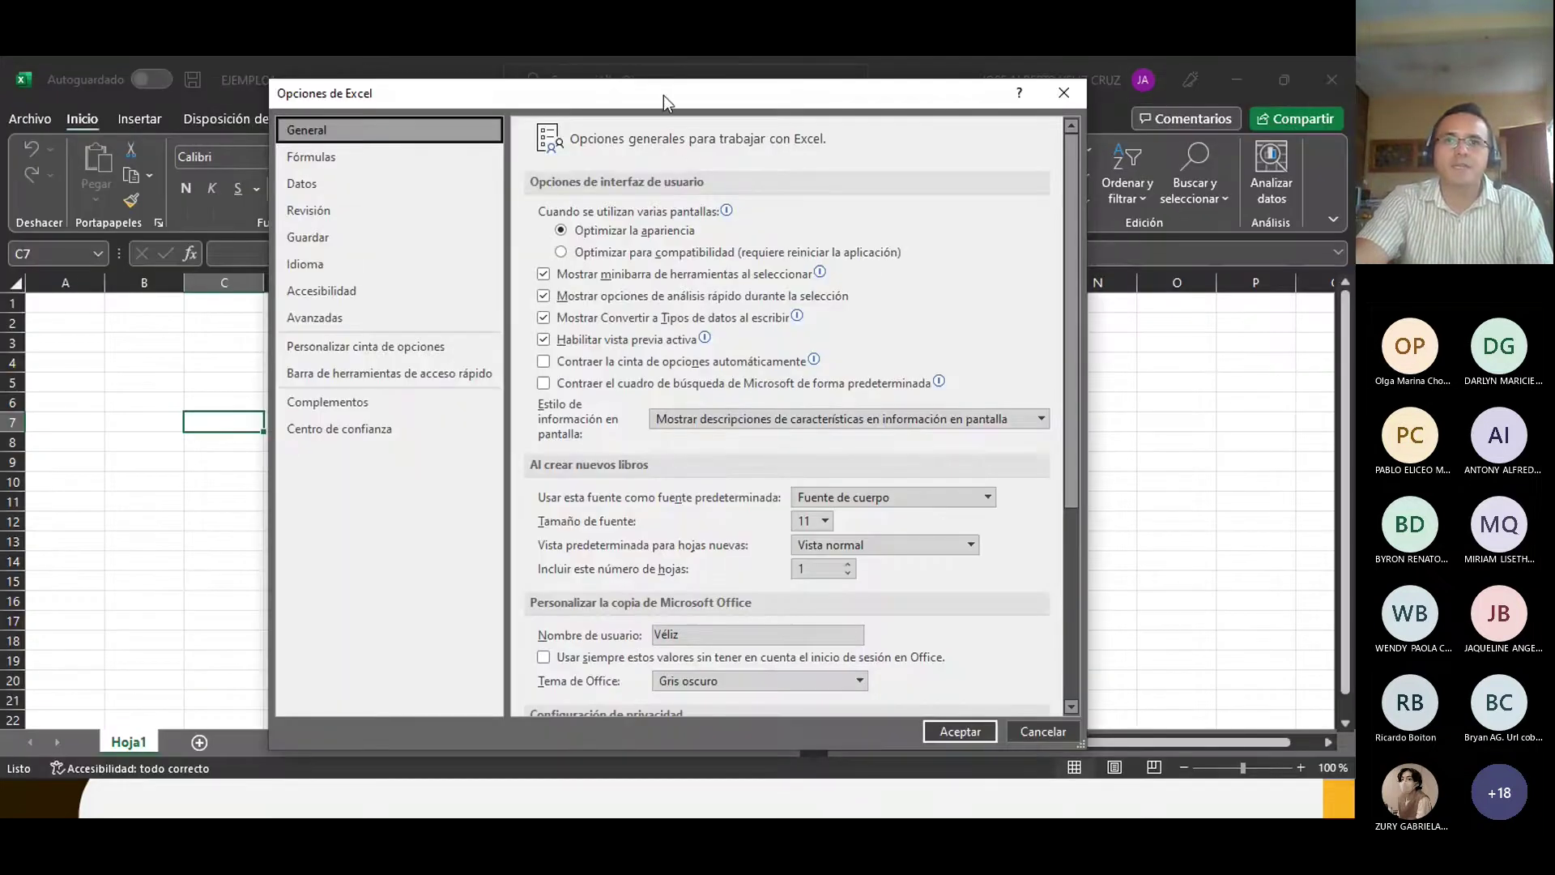
pyautogui.moveTo(654, 88); pyautogui.dragTo(630, 69)
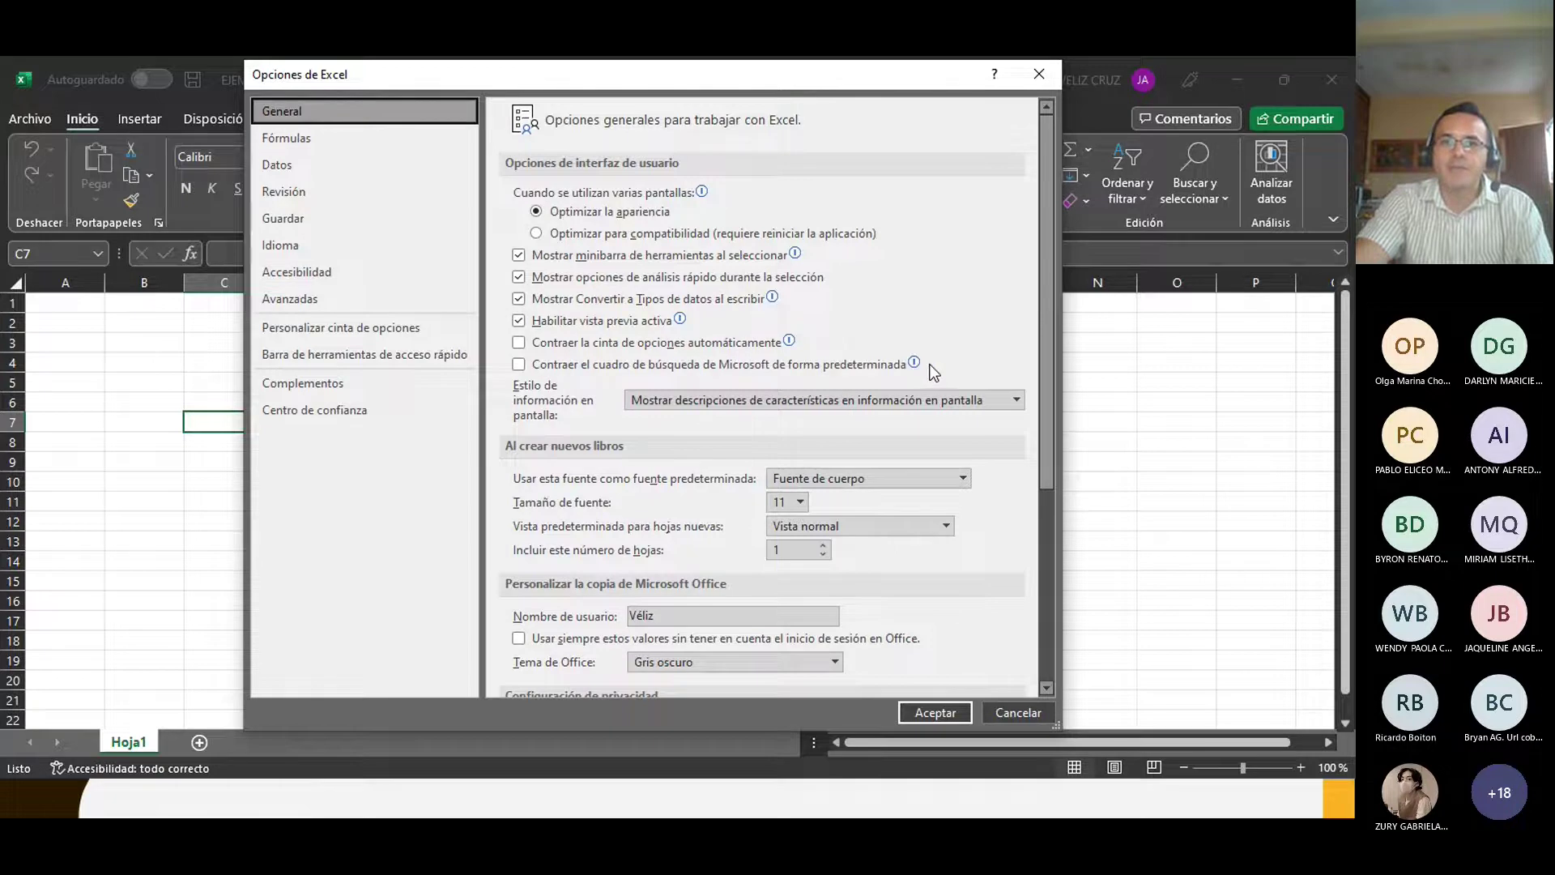
pyautogui.scroll(-5, 931, 367)
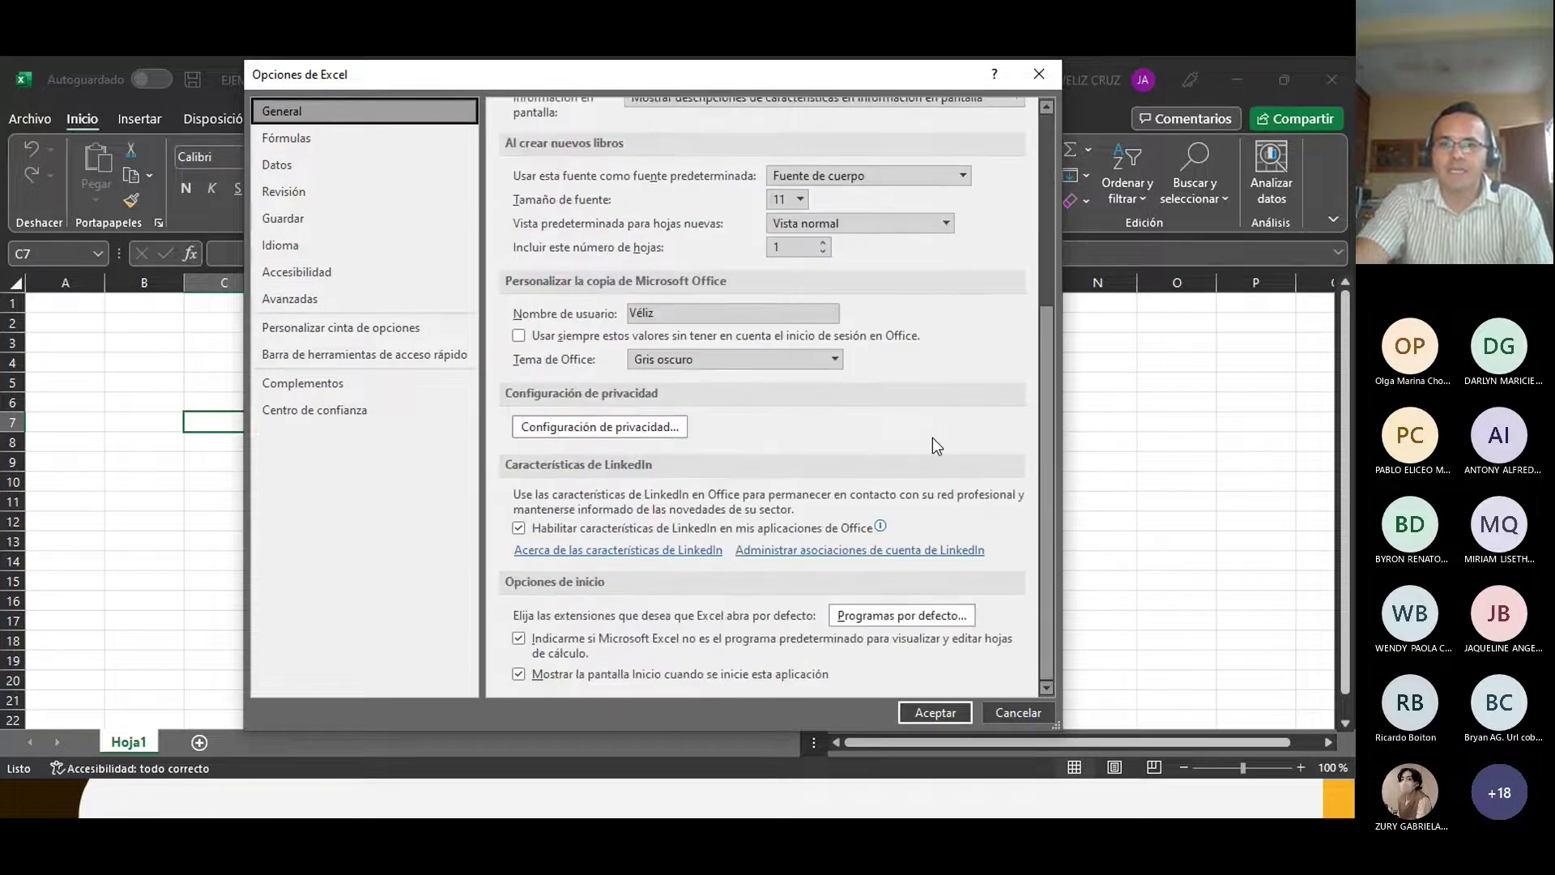
pyautogui.scroll(4, 937, 445)
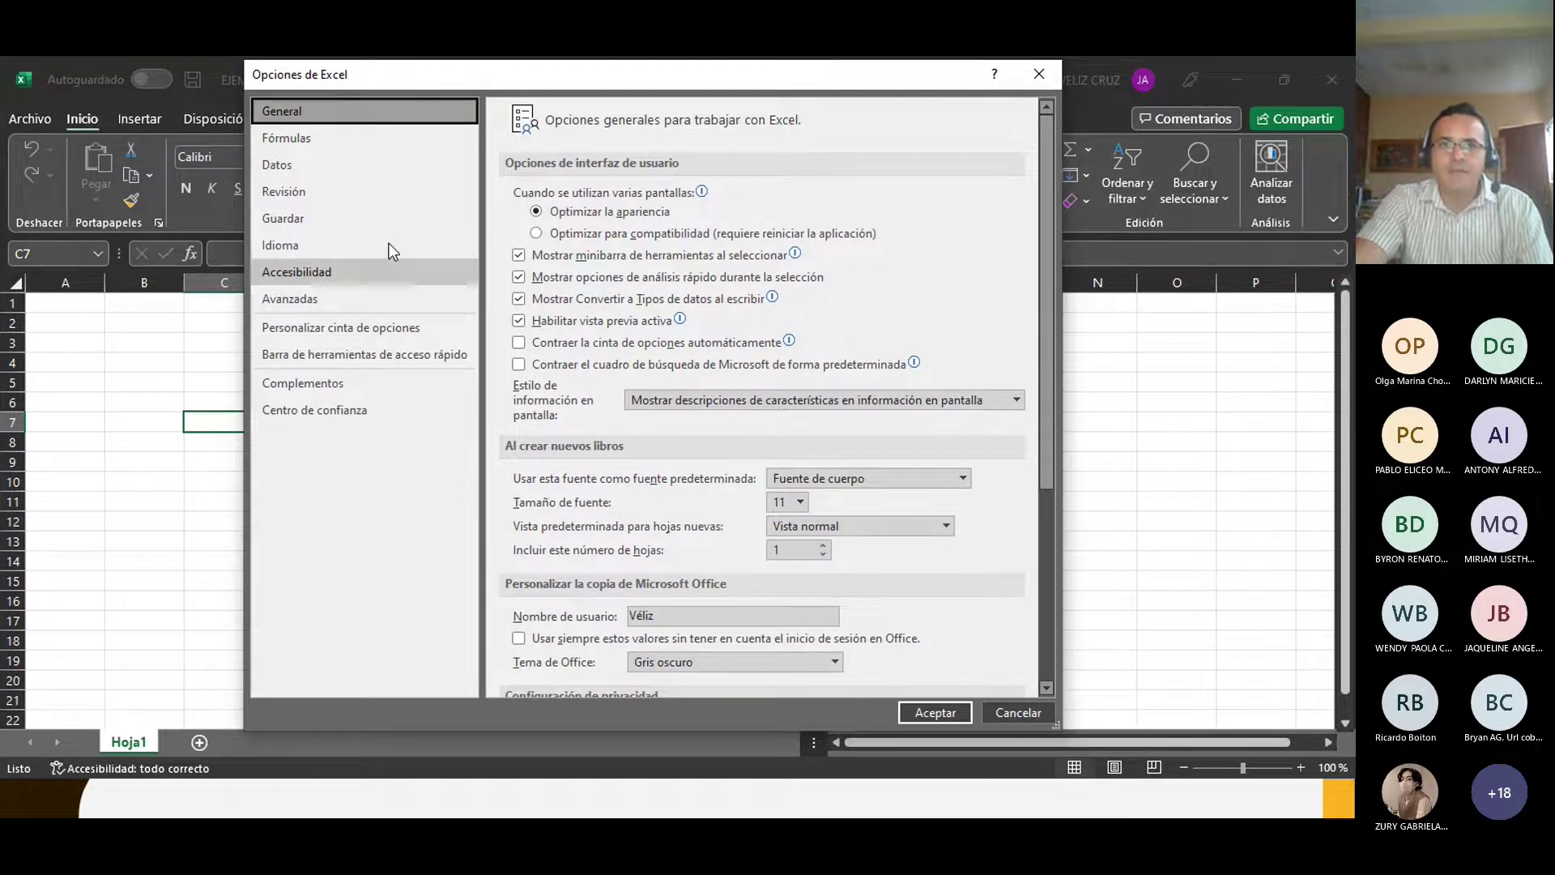
pyautogui.click(296, 138)
pyautogui.scroll(-3, 705, 461)
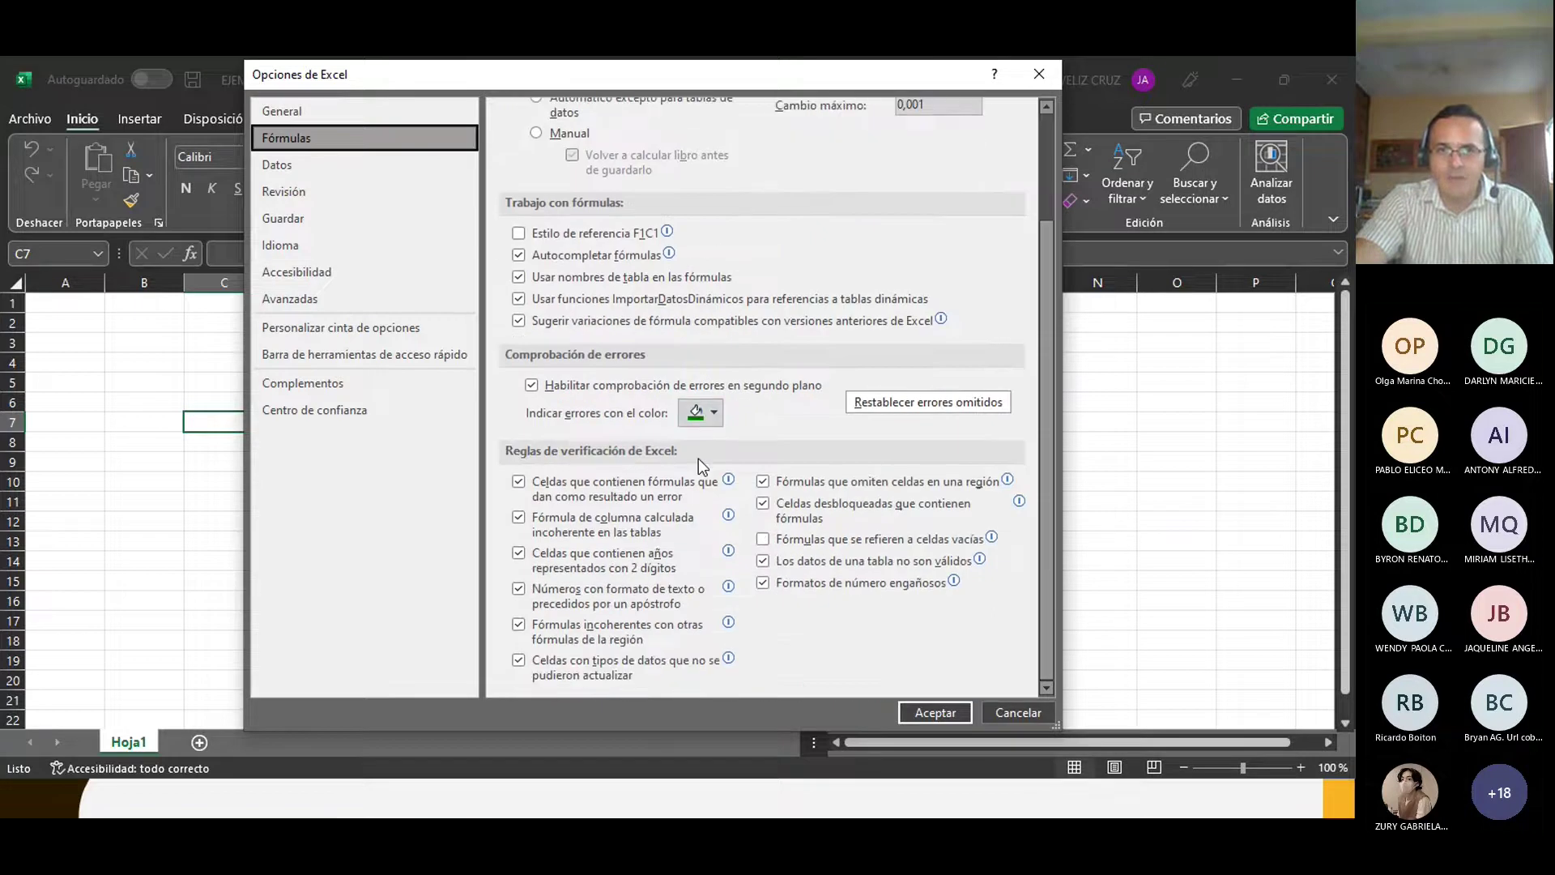
pyautogui.scroll(3, 702, 467)
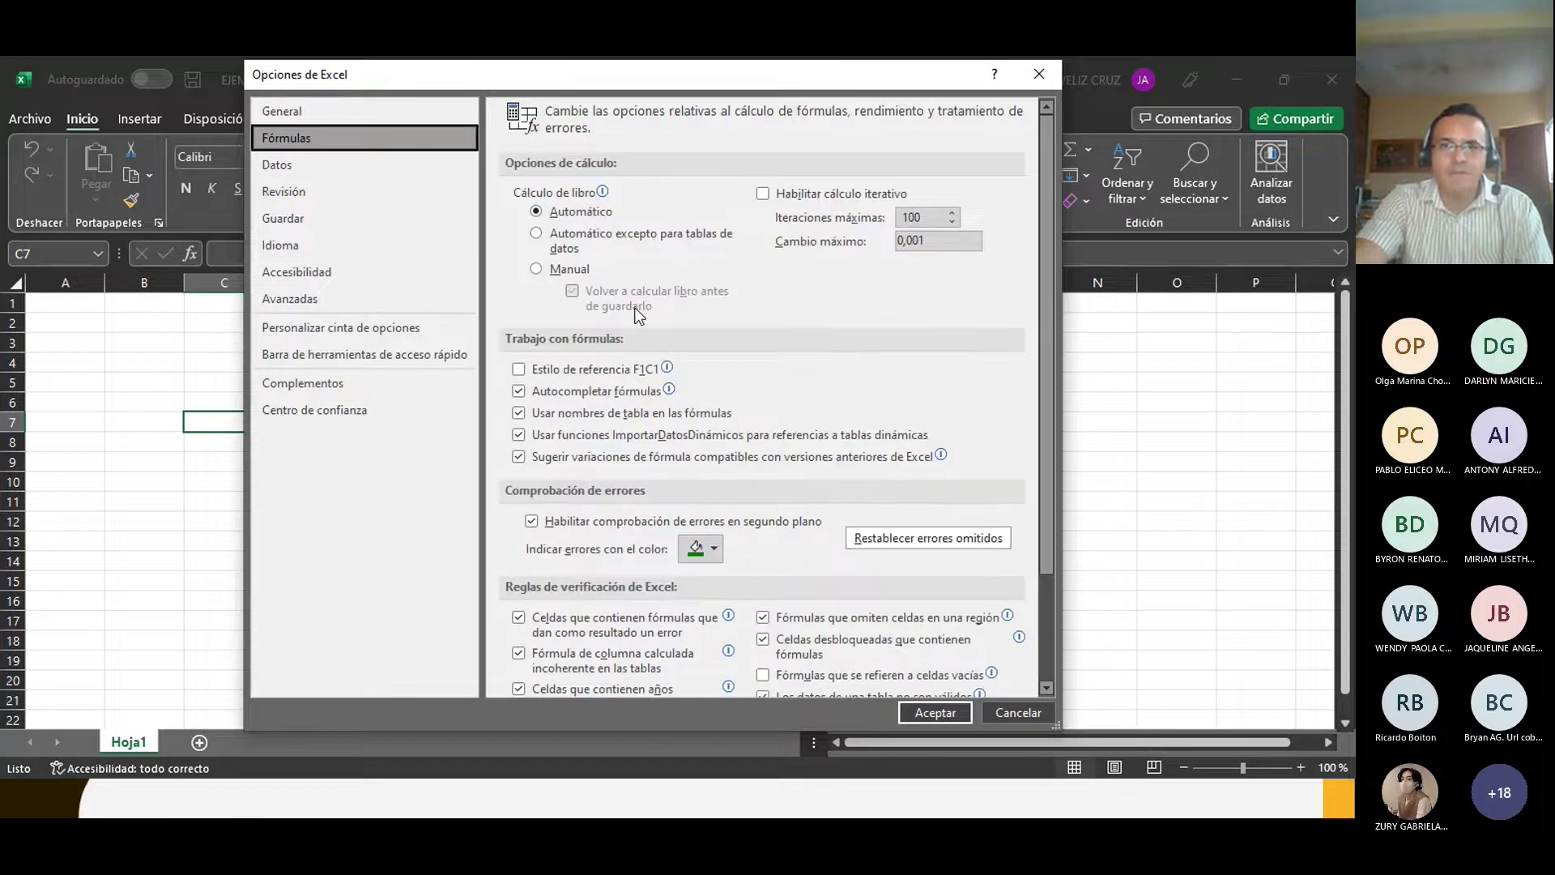
pyautogui.click(286, 217)
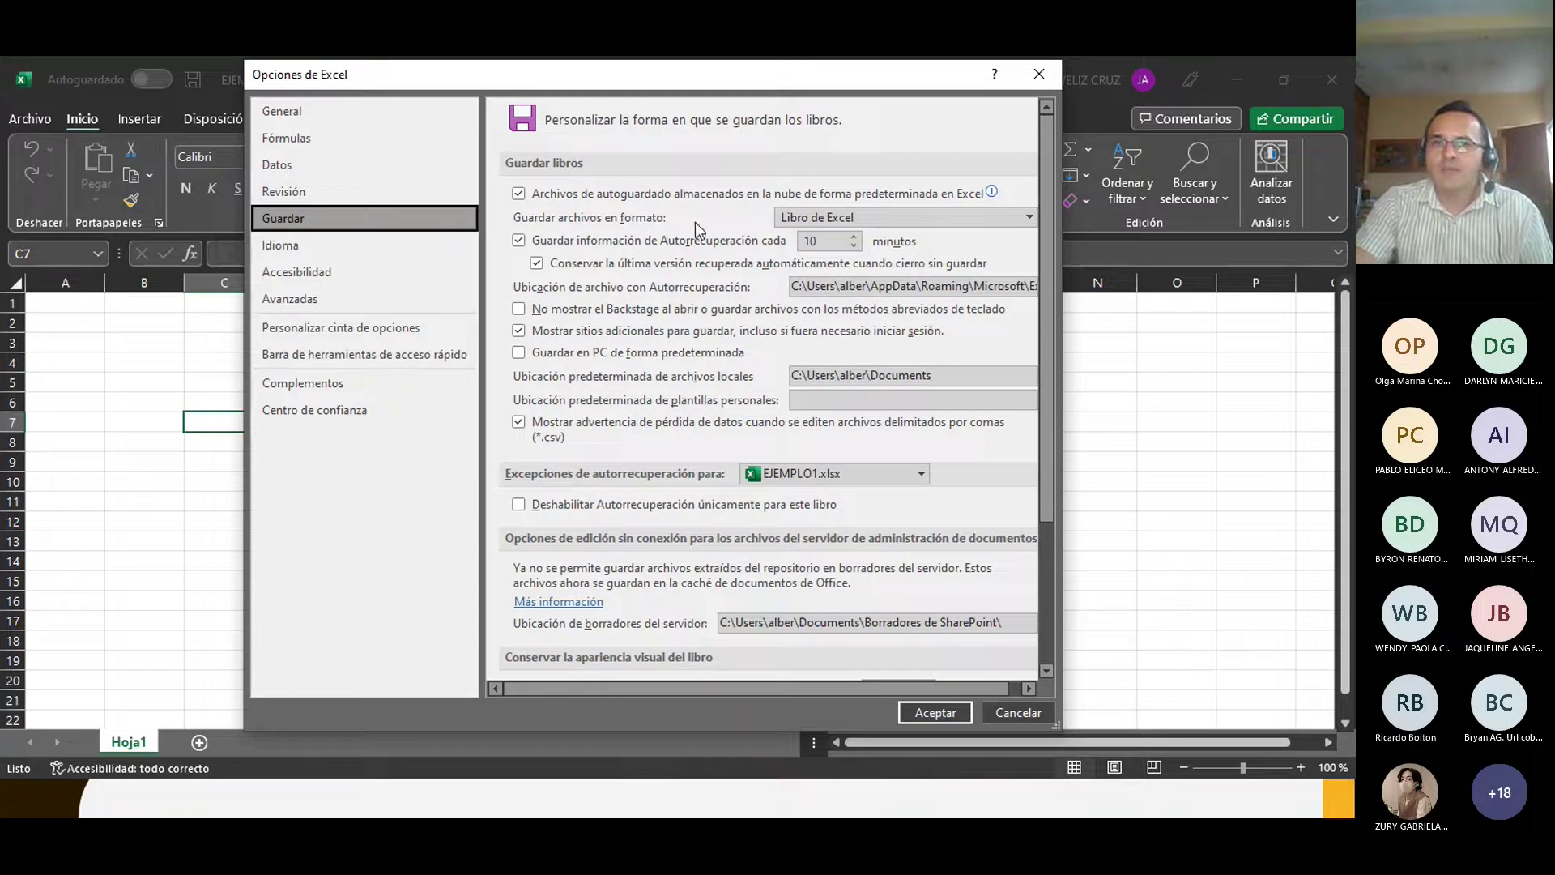
# Step: Change the Autorrecuperación interval from 10 to 5 minutes, then review the remaining Guardar settings
pyautogui.click(518, 240)
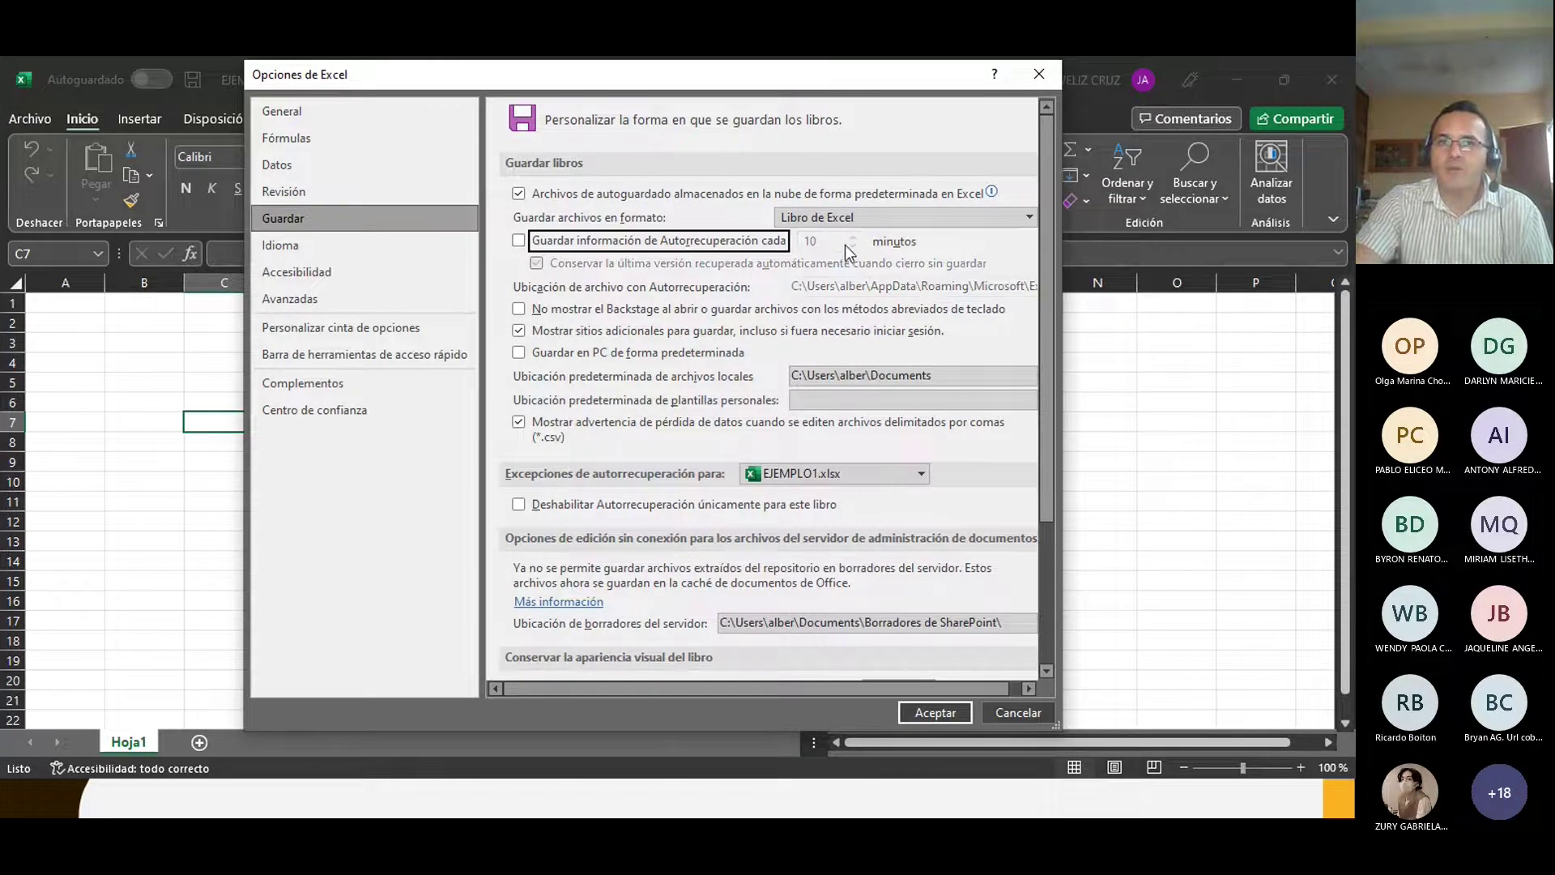
pyautogui.click(519, 241)
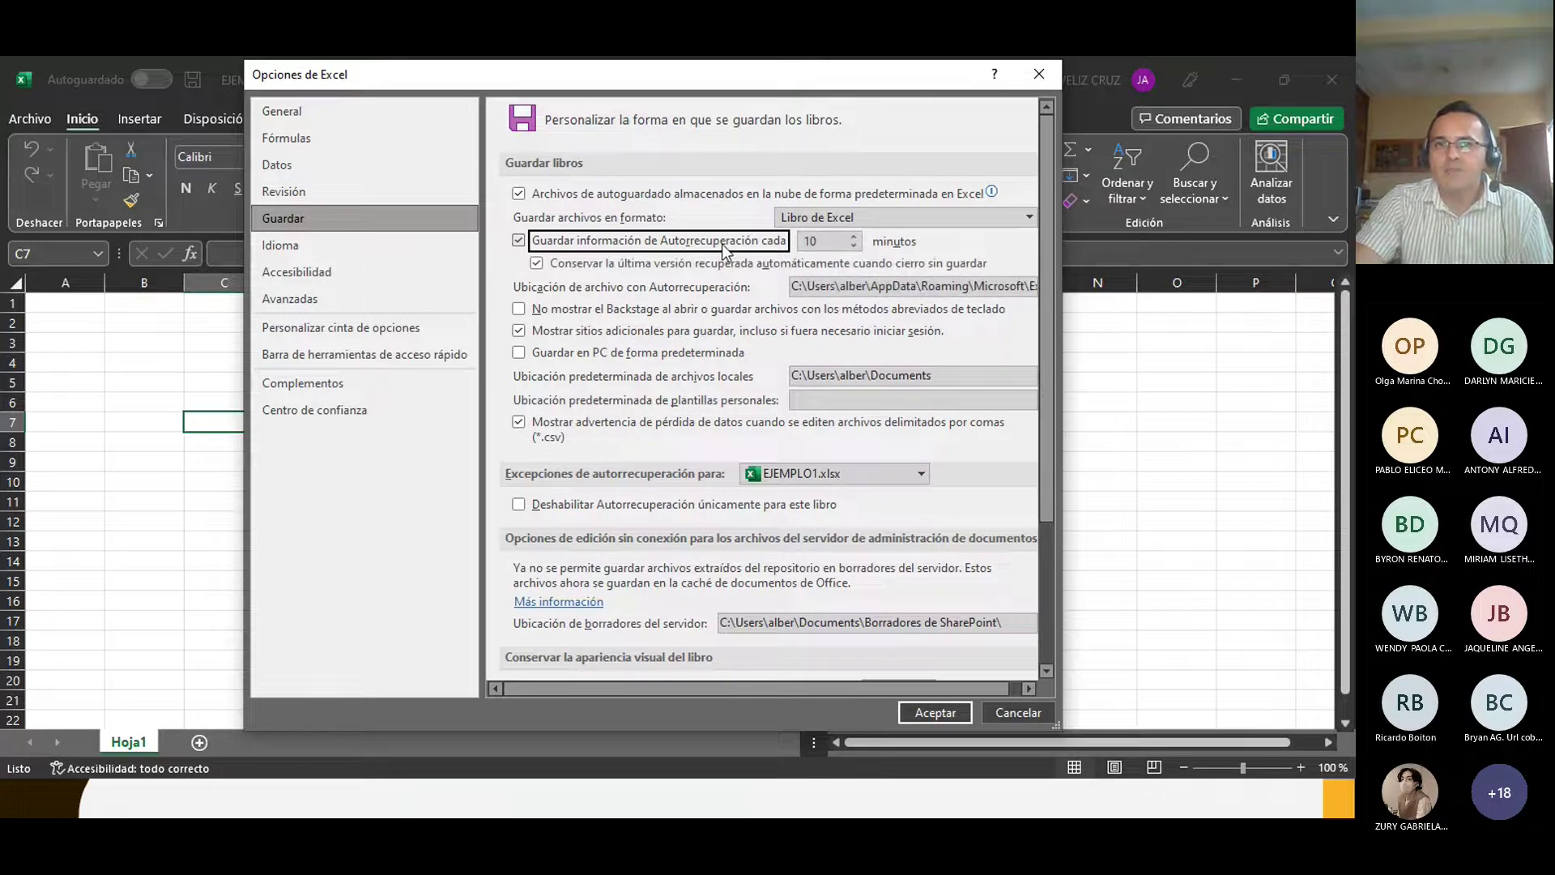
pyautogui.click(823, 236)
pyautogui.press('BackSpace')
pyautogui.press('BackSpace')
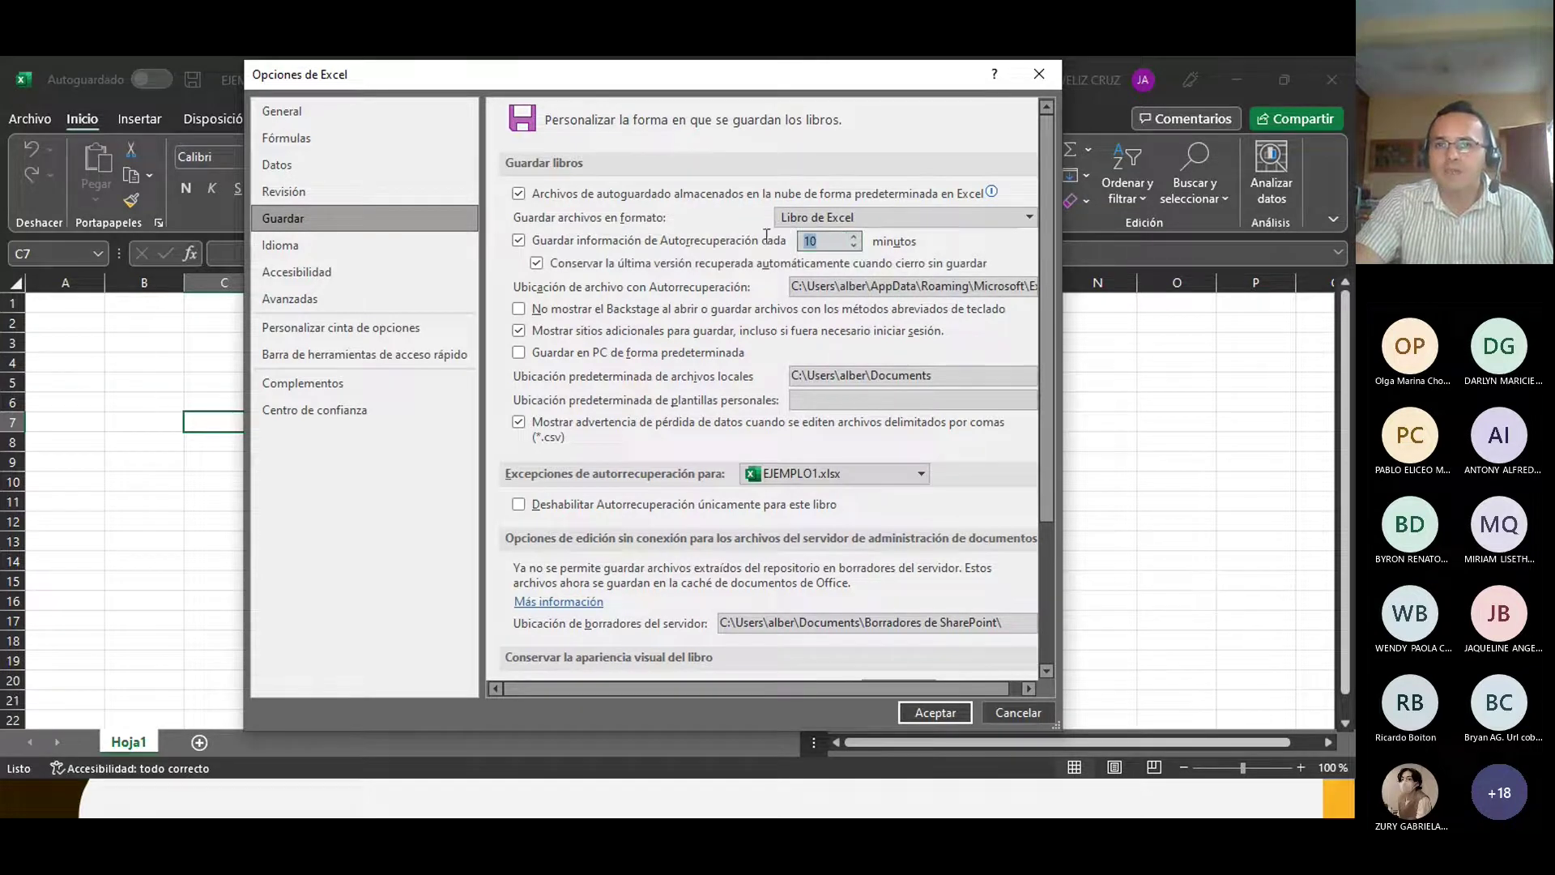
pyautogui.write('5')
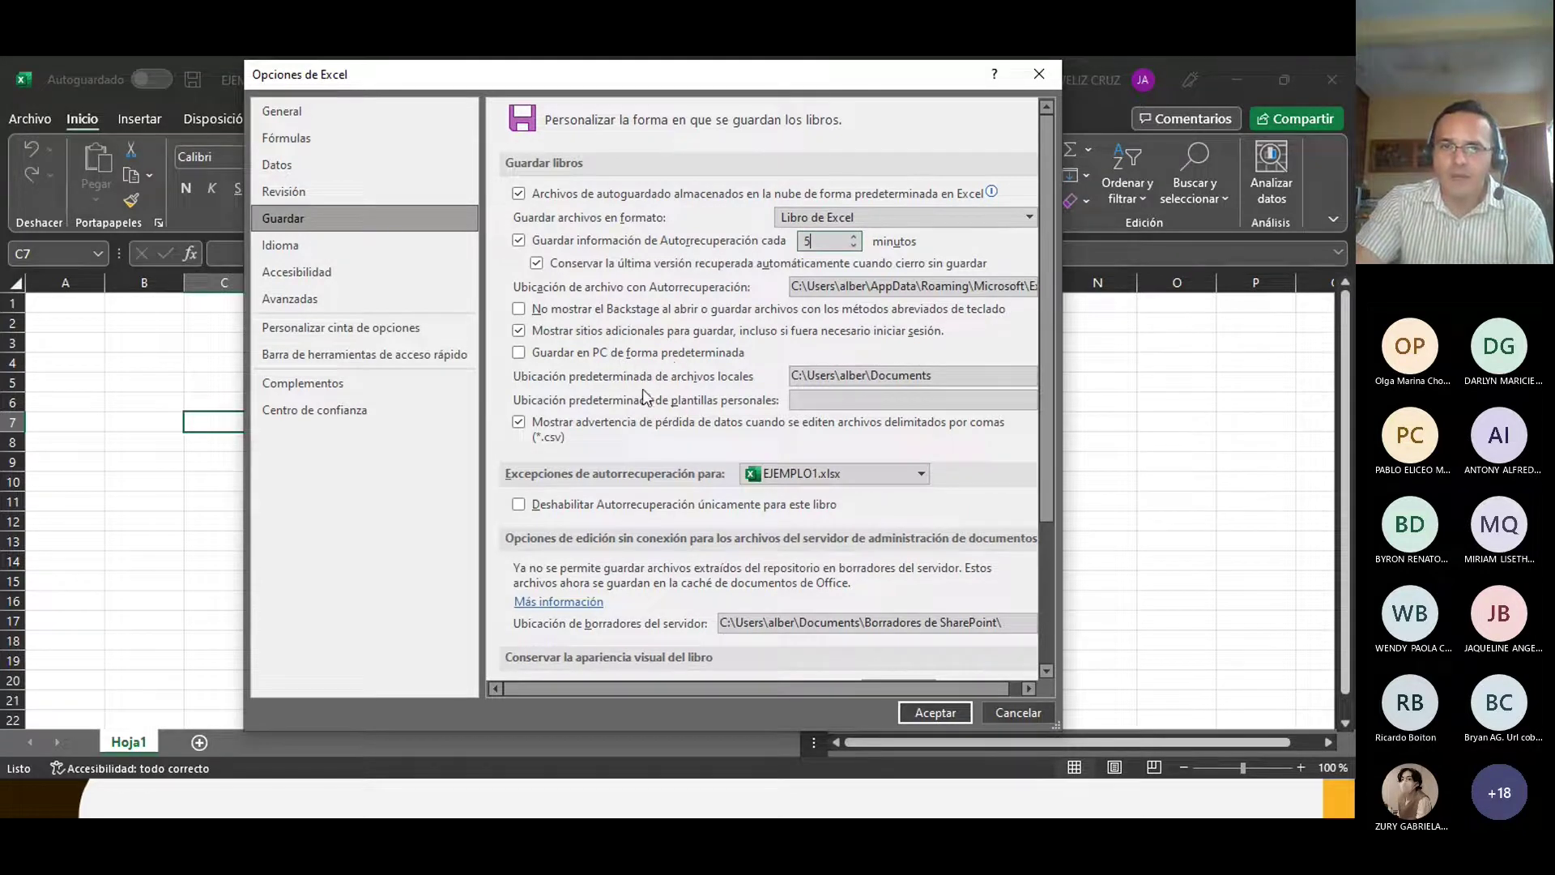
pyautogui.scroll(-1, 644, 397)
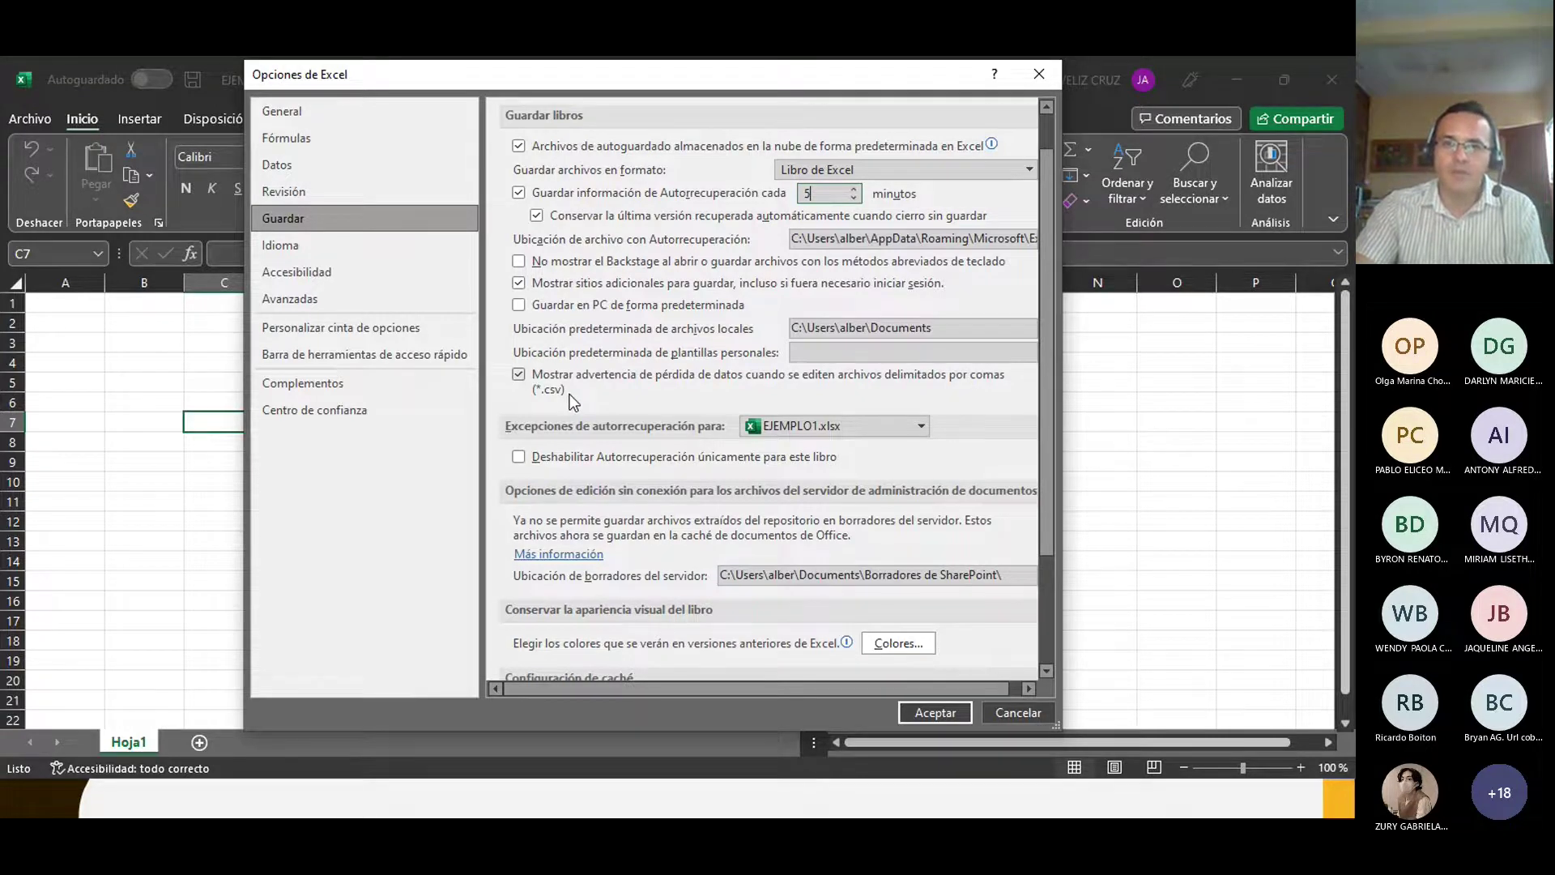
pyautogui.scroll(-4, 573, 401)
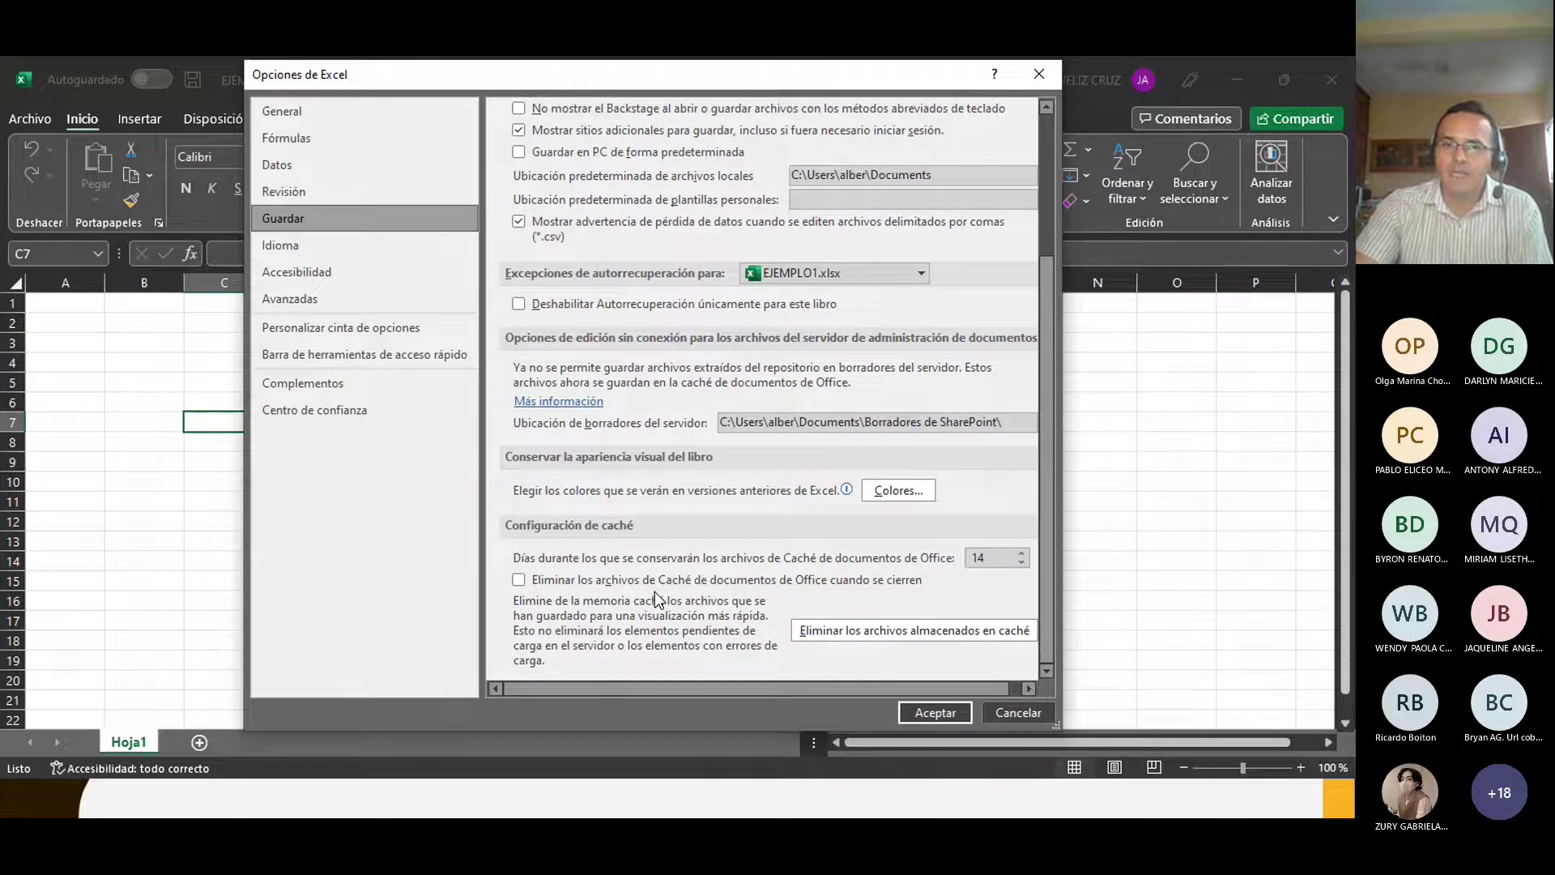
pyautogui.scroll(5, 654, 591)
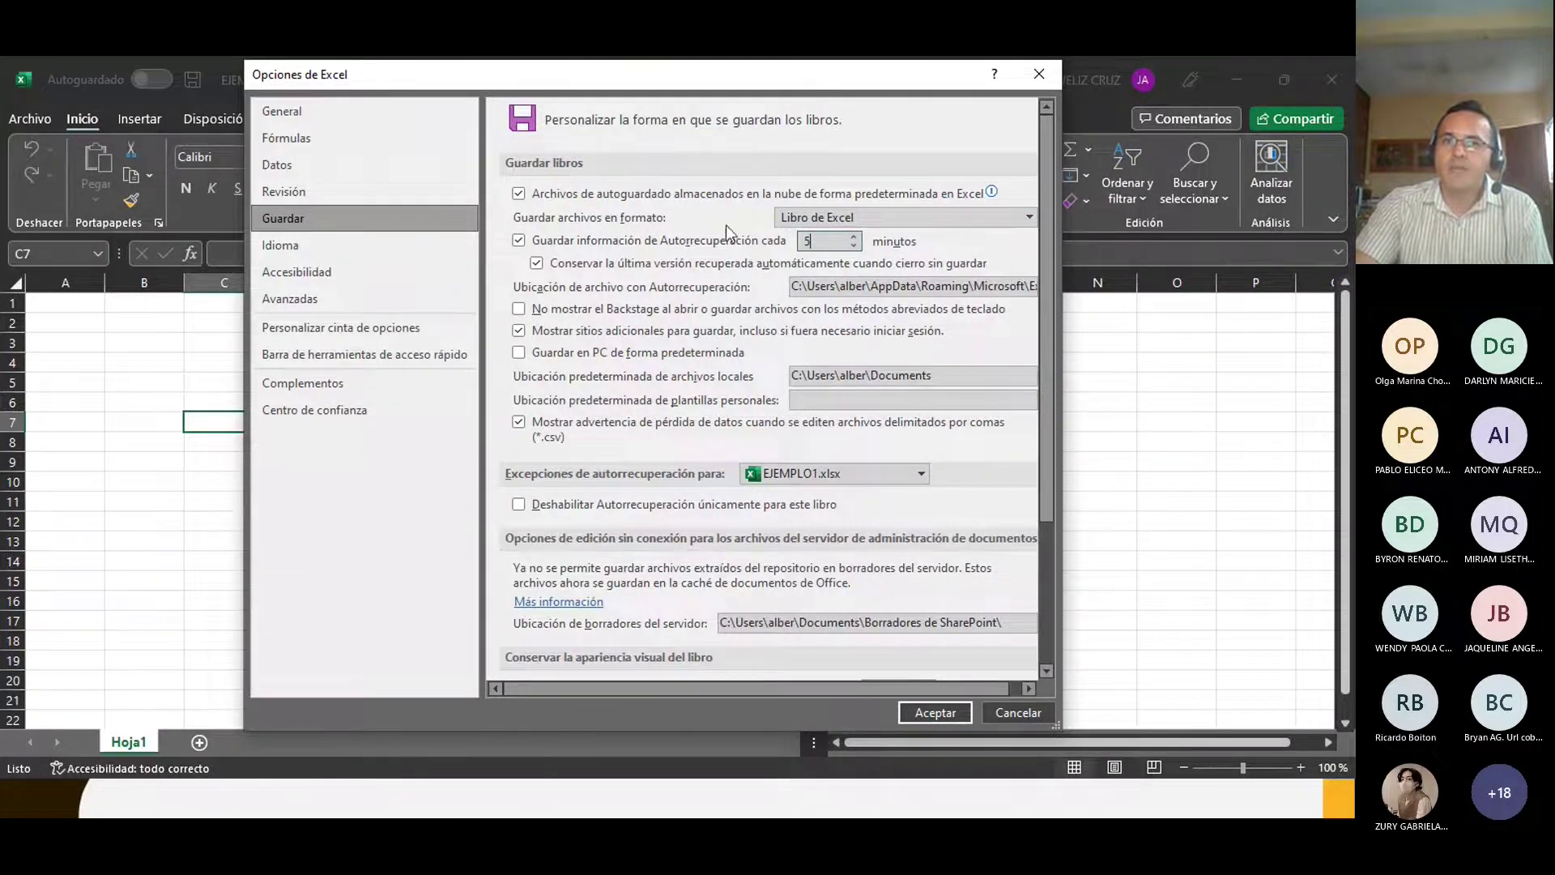
pyautogui.click(797, 219)
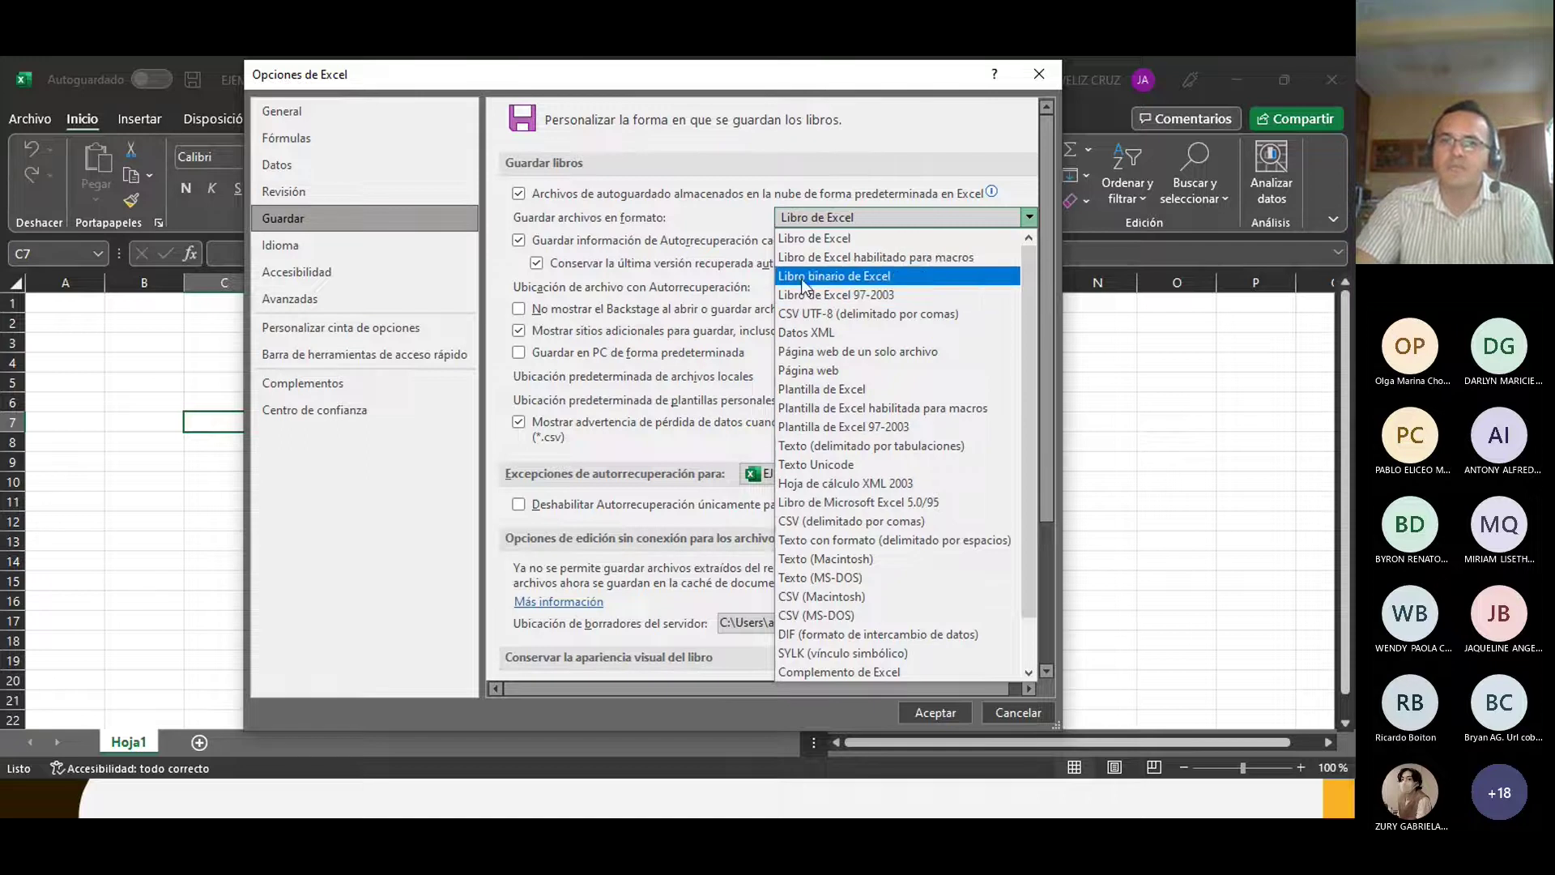
pyautogui.click(747, 227)
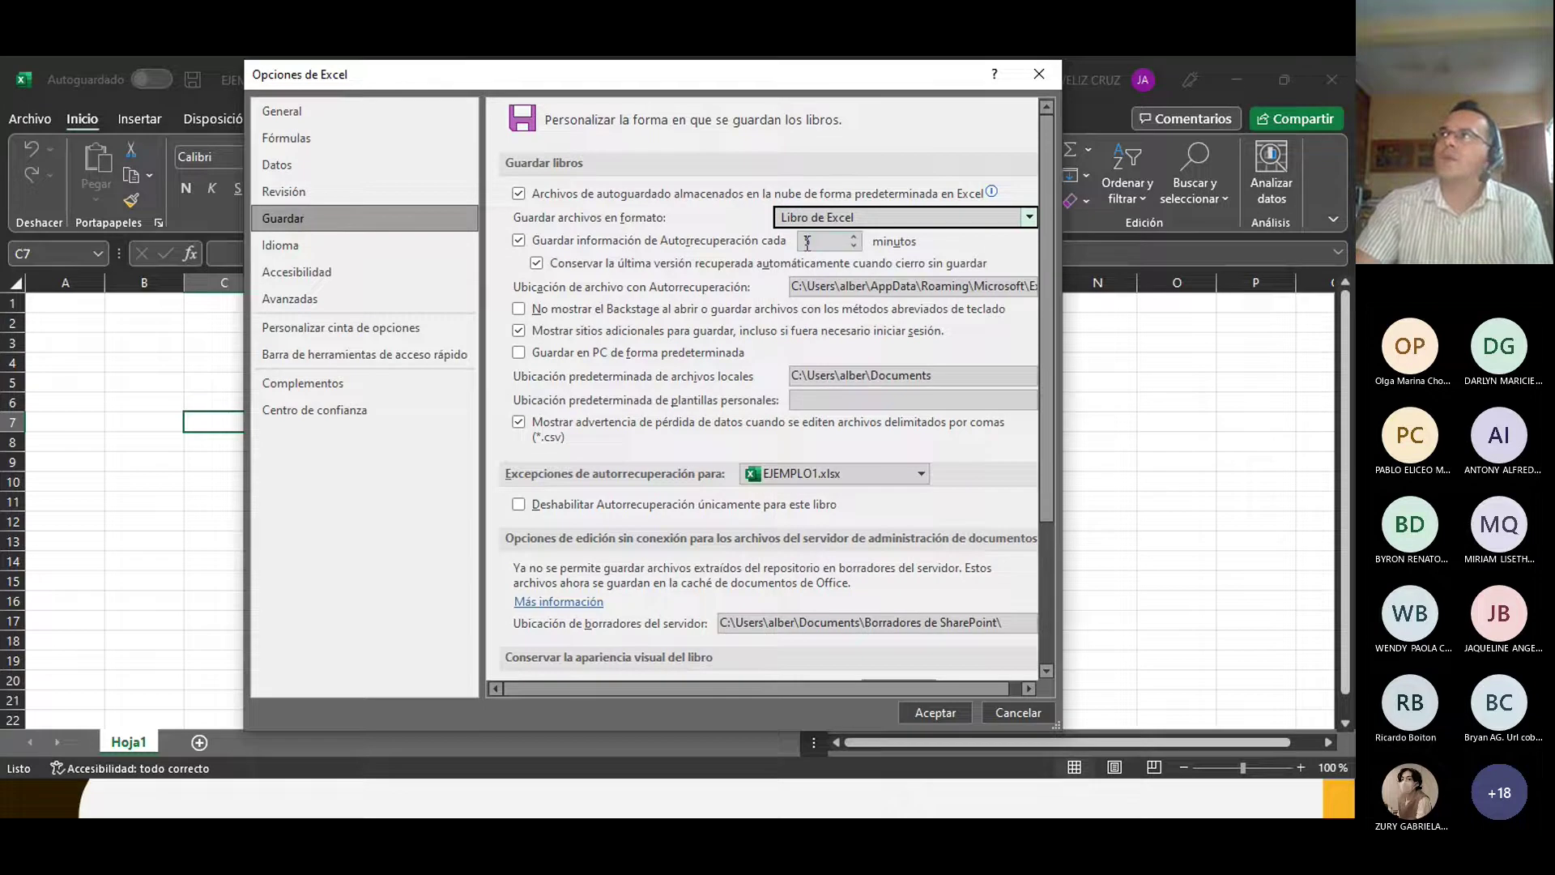
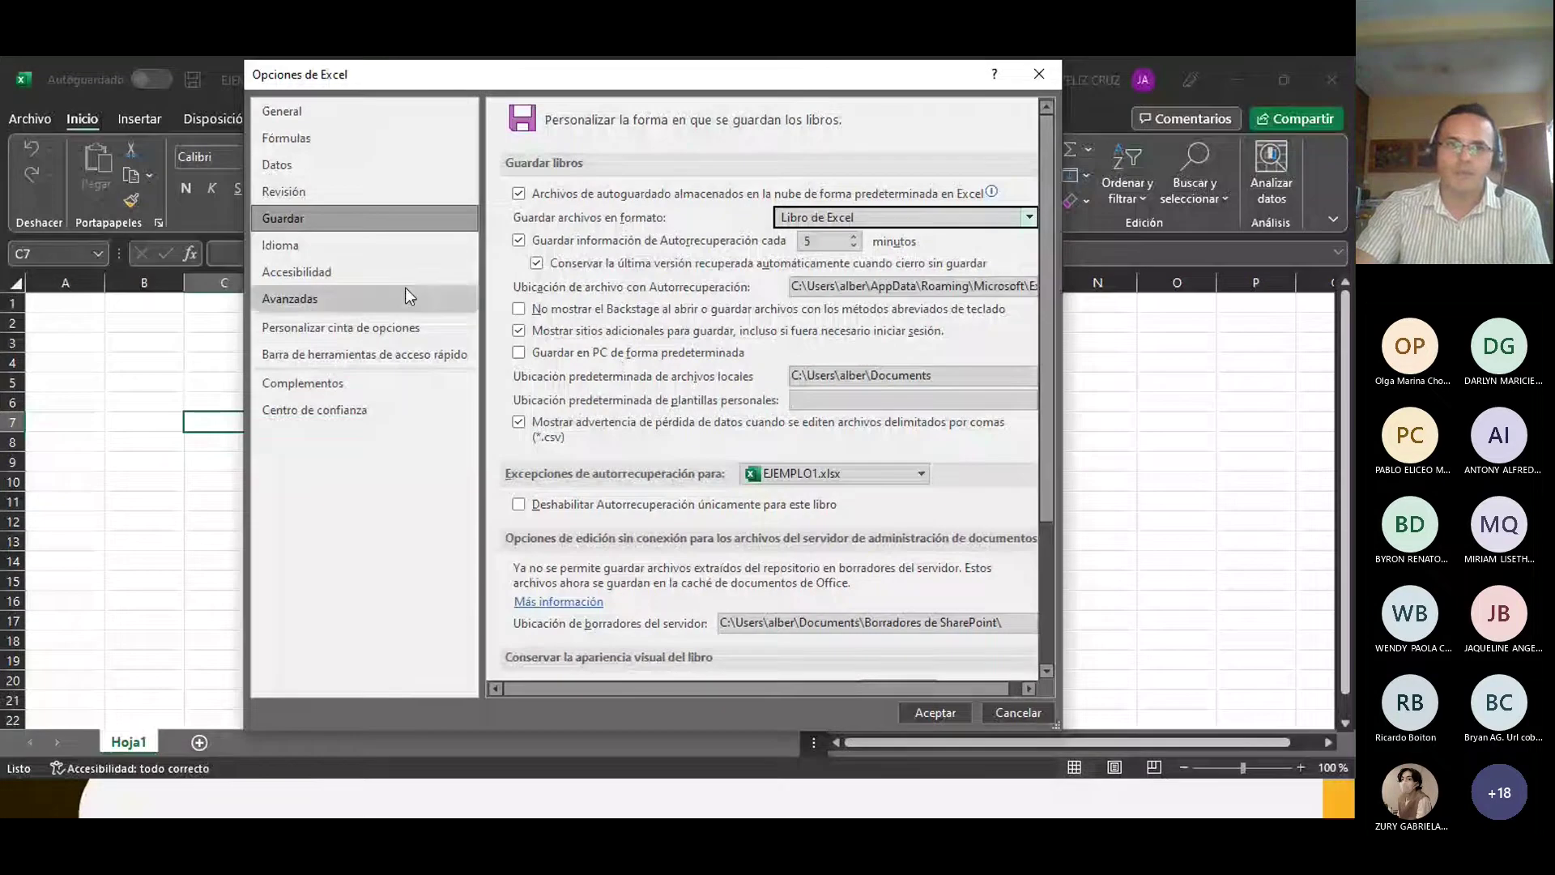
# Step: Switch Opciones de Excel from Guardar to the Idioma page to view the preferred authoring languages
pyautogui.press('Down')
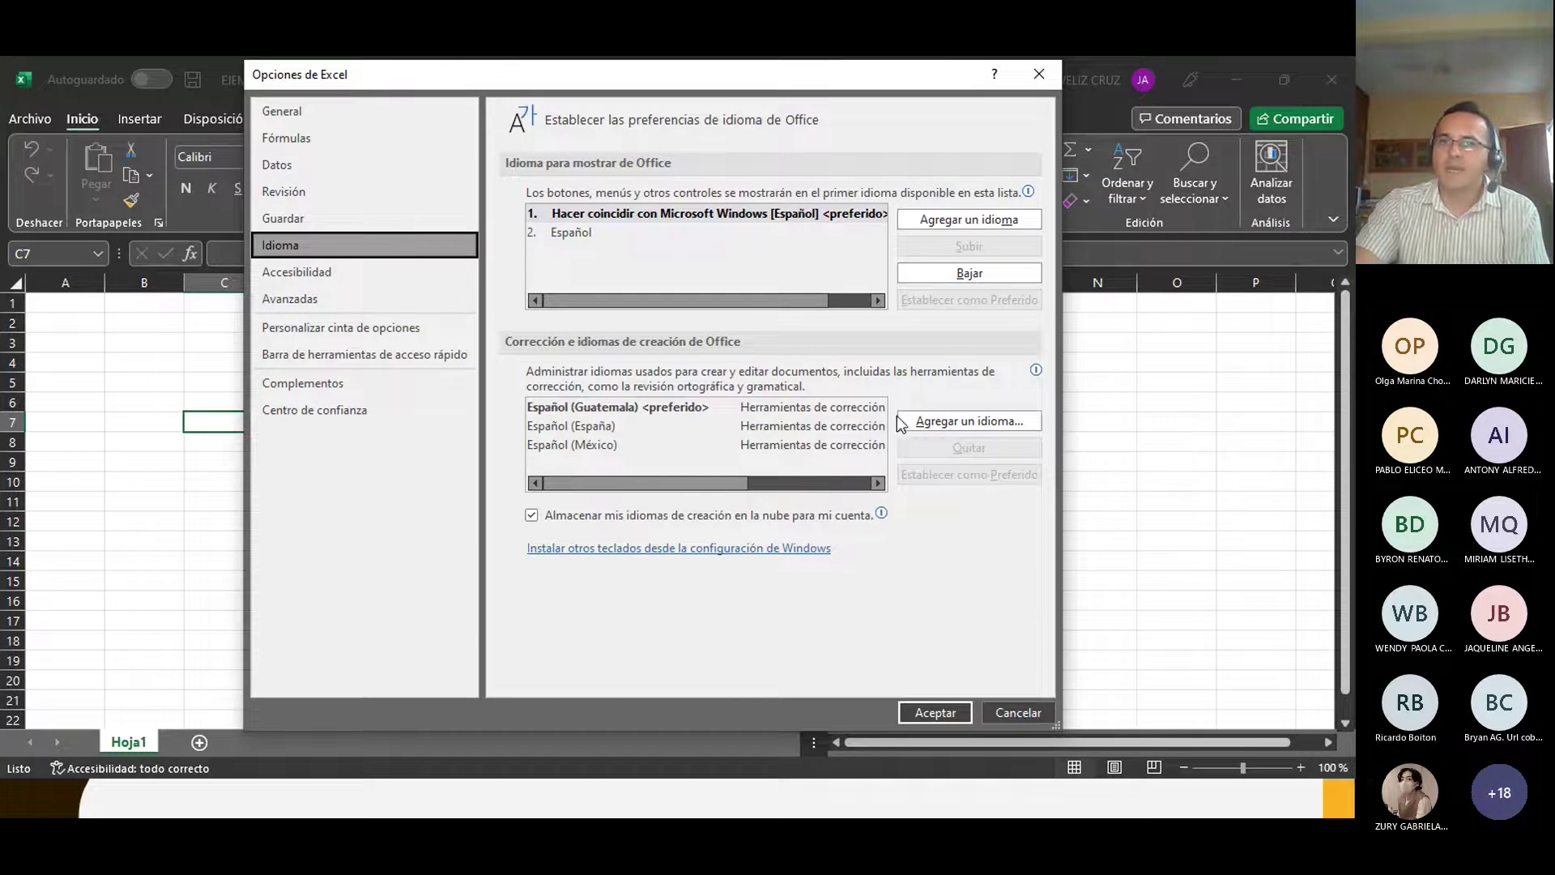
# Step: Browse the Agregar un idioma list without adding a language, then go to Accesibilidad
pyautogui.click(969, 421)
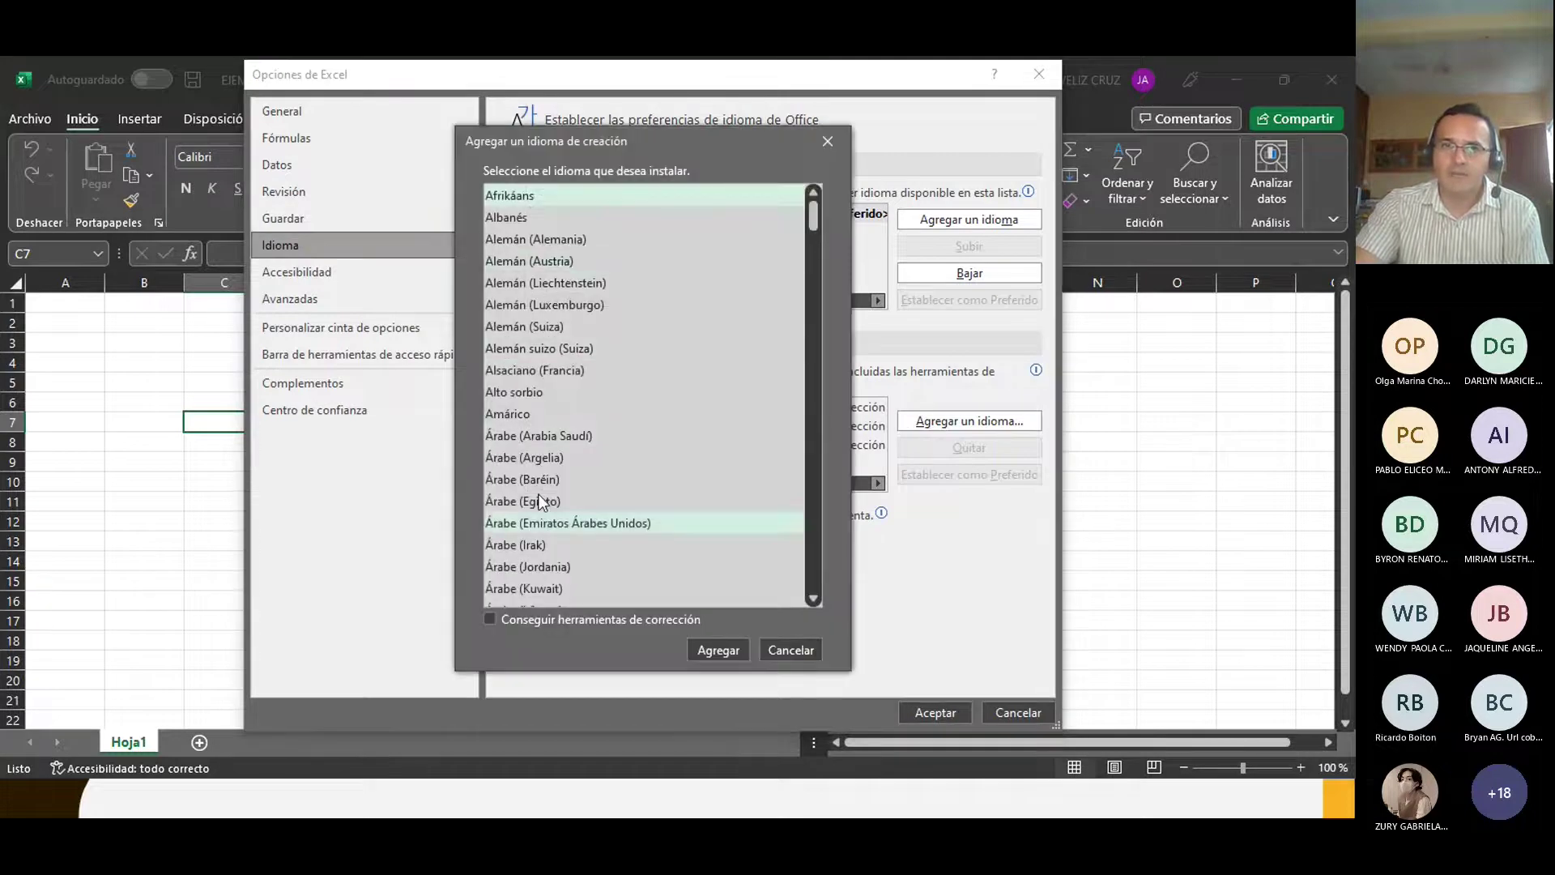
pyautogui.scroll(-12, 524, 486)
pyautogui.scroll(-10, 524, 490)
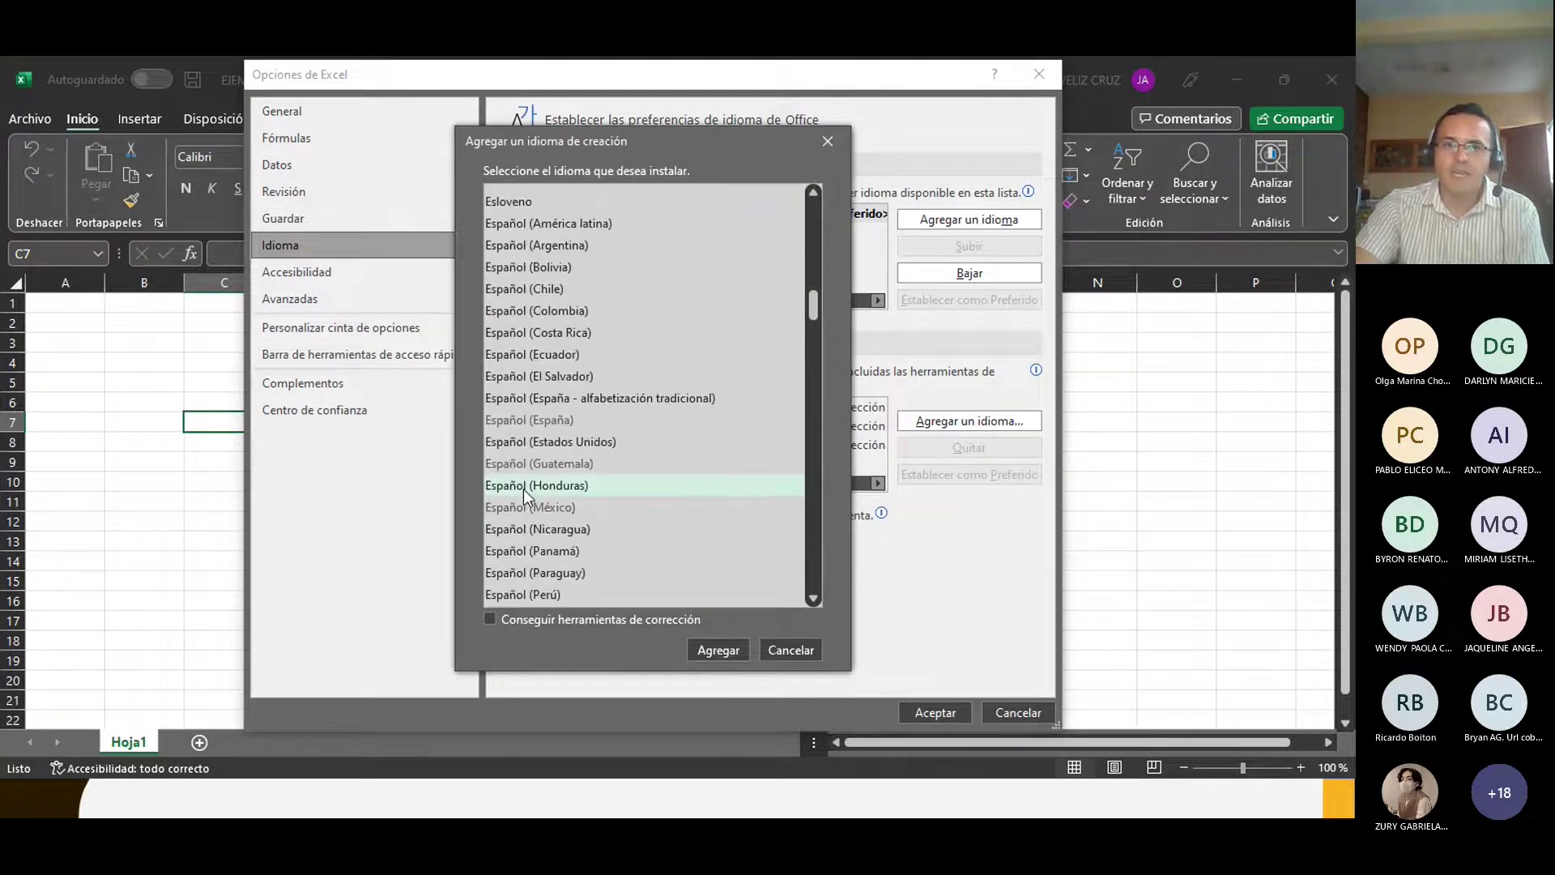
pyautogui.scroll(-13, 546, 502)
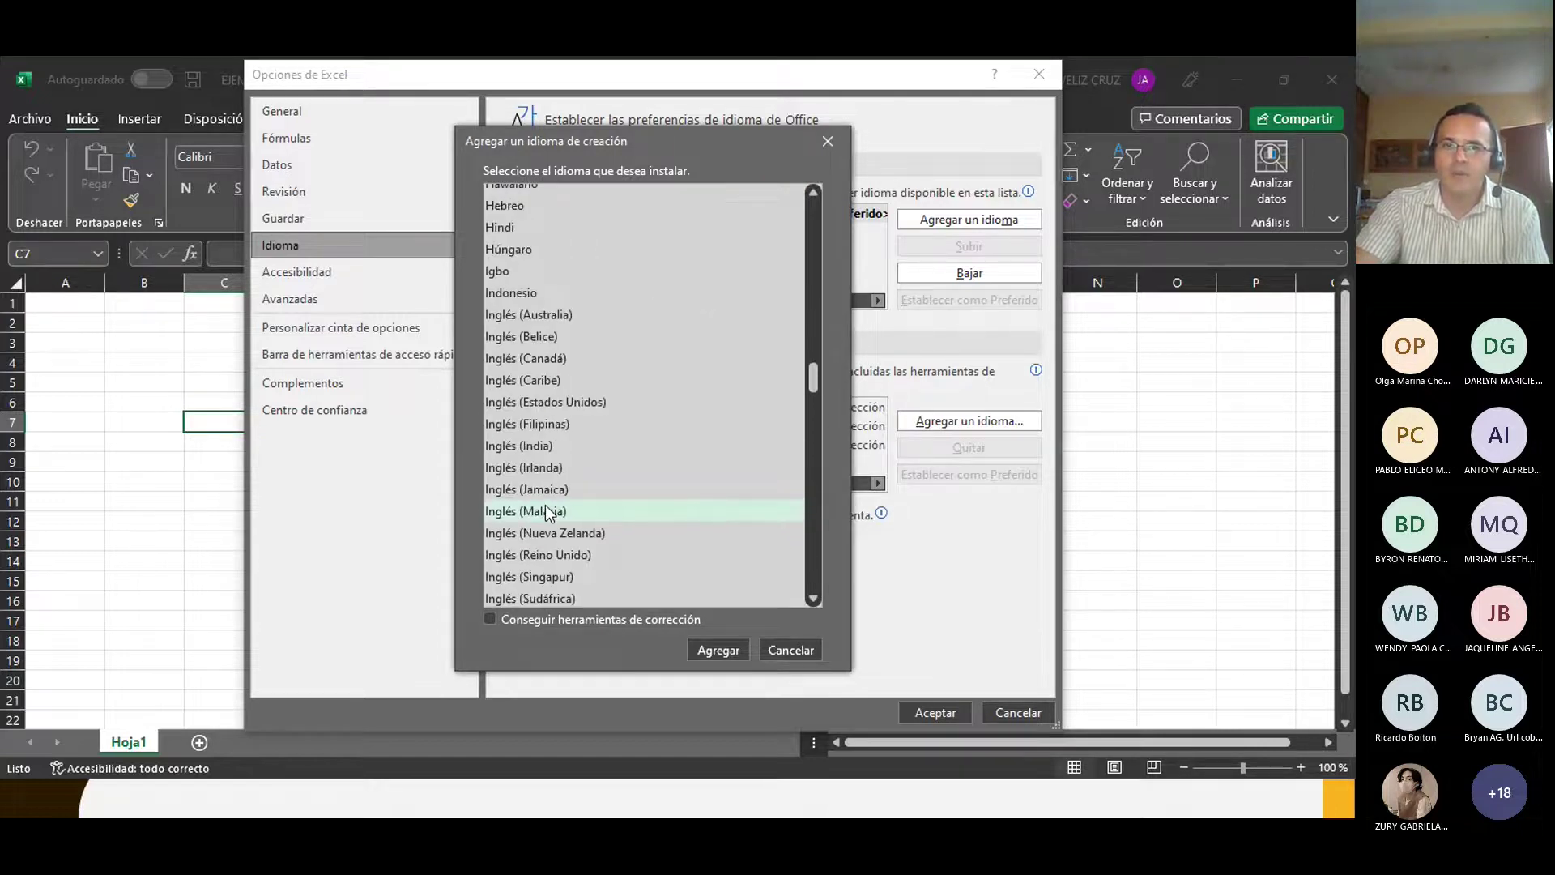
pyautogui.scroll(-2, 548, 502)
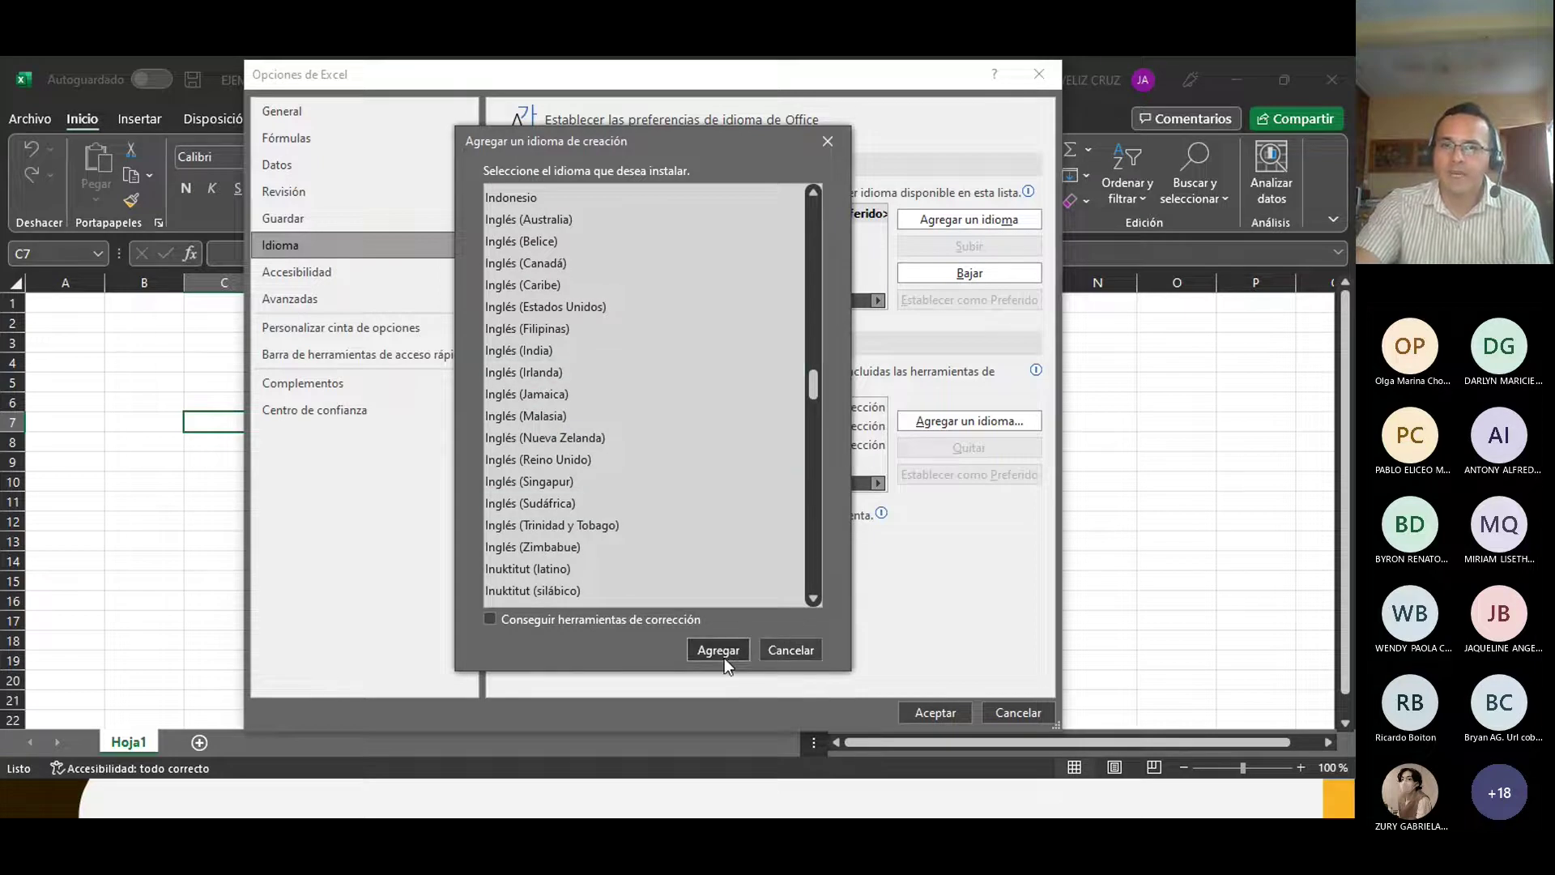
pyautogui.click(774, 652)
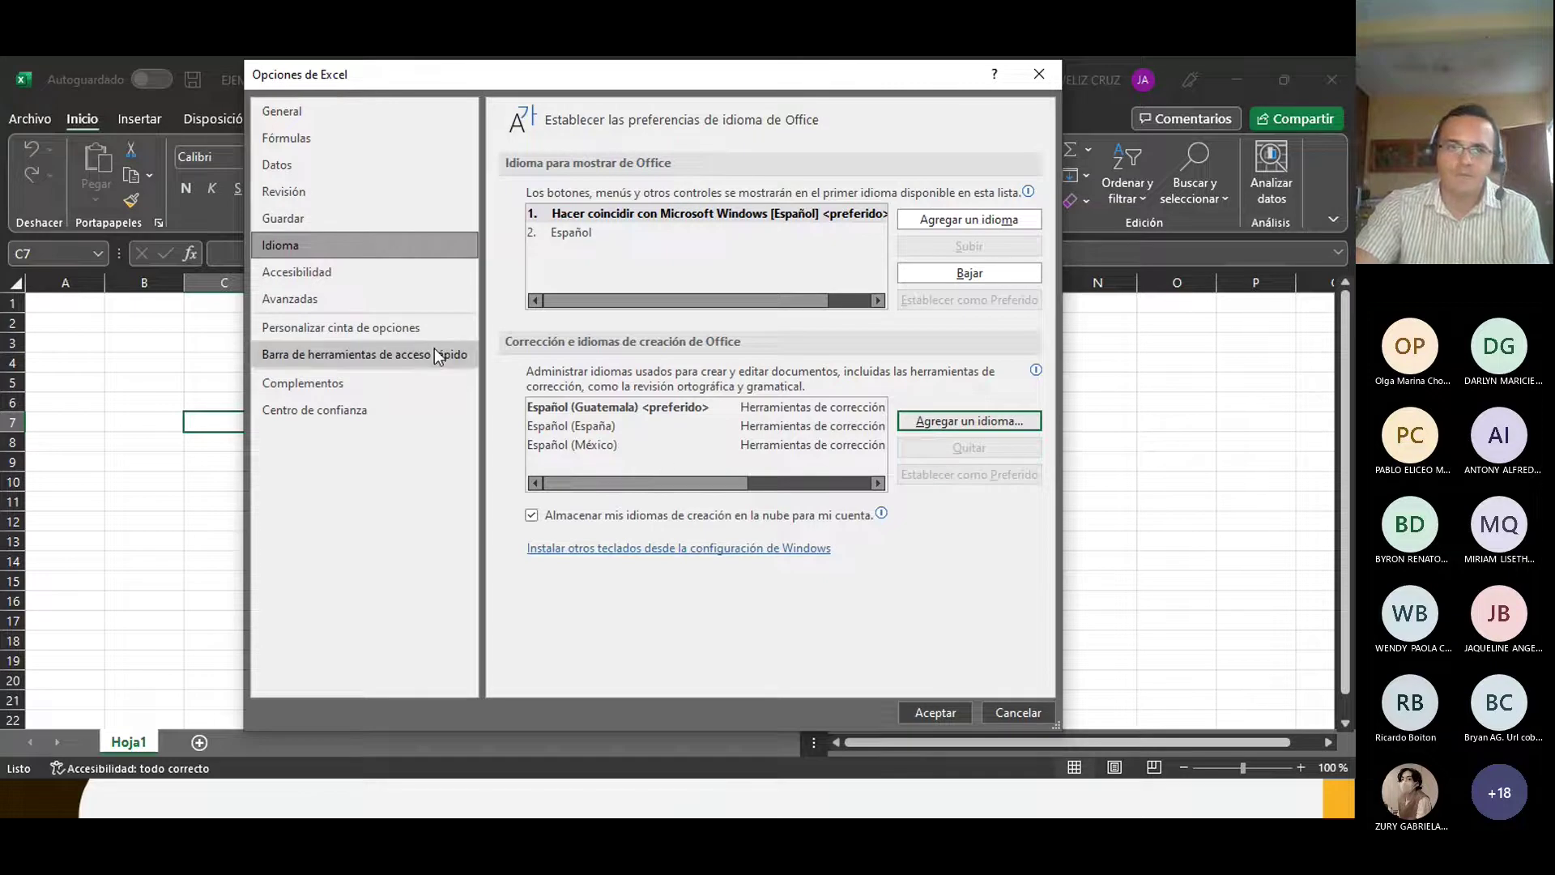
pyautogui.click(339, 269)
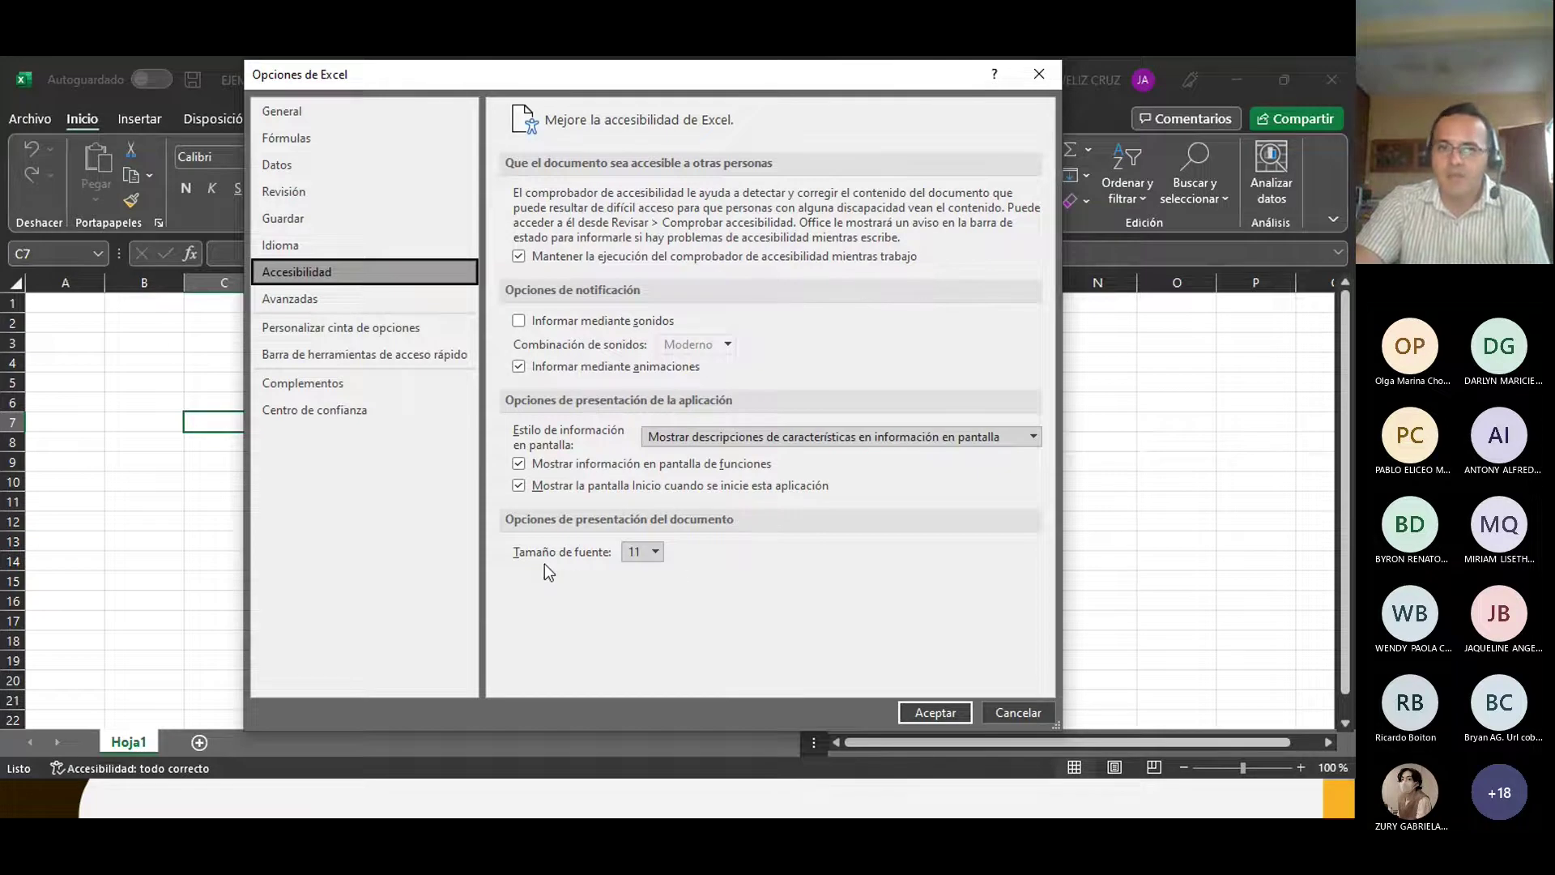
# Step: Choose 12 as the Accesibilidad document font size, then go to the Avanzadas page
pyautogui.click(656, 551)
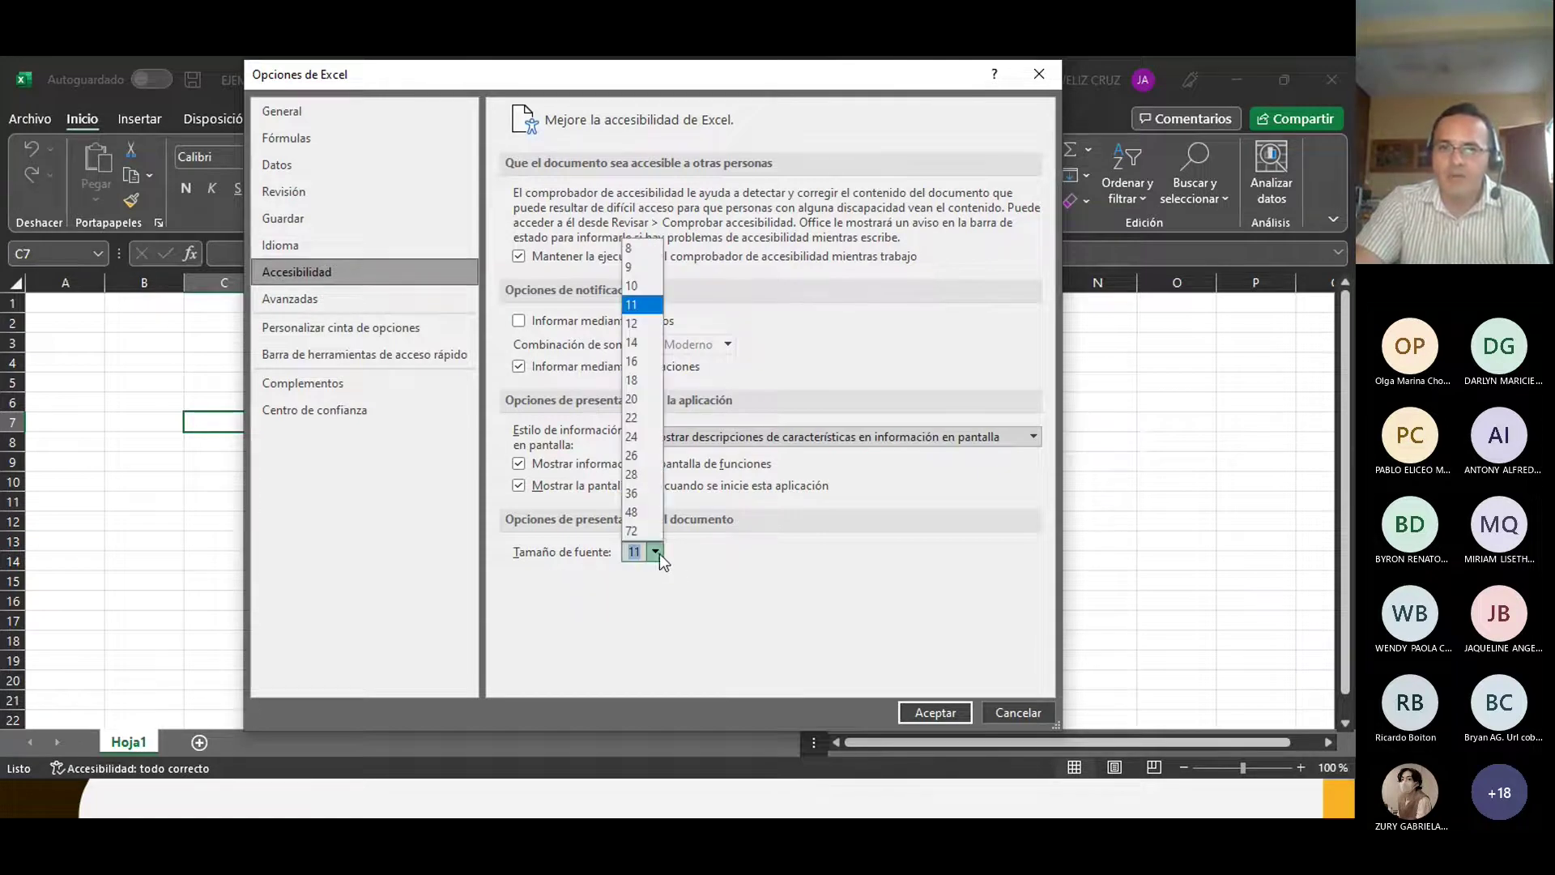
pyautogui.click(639, 324)
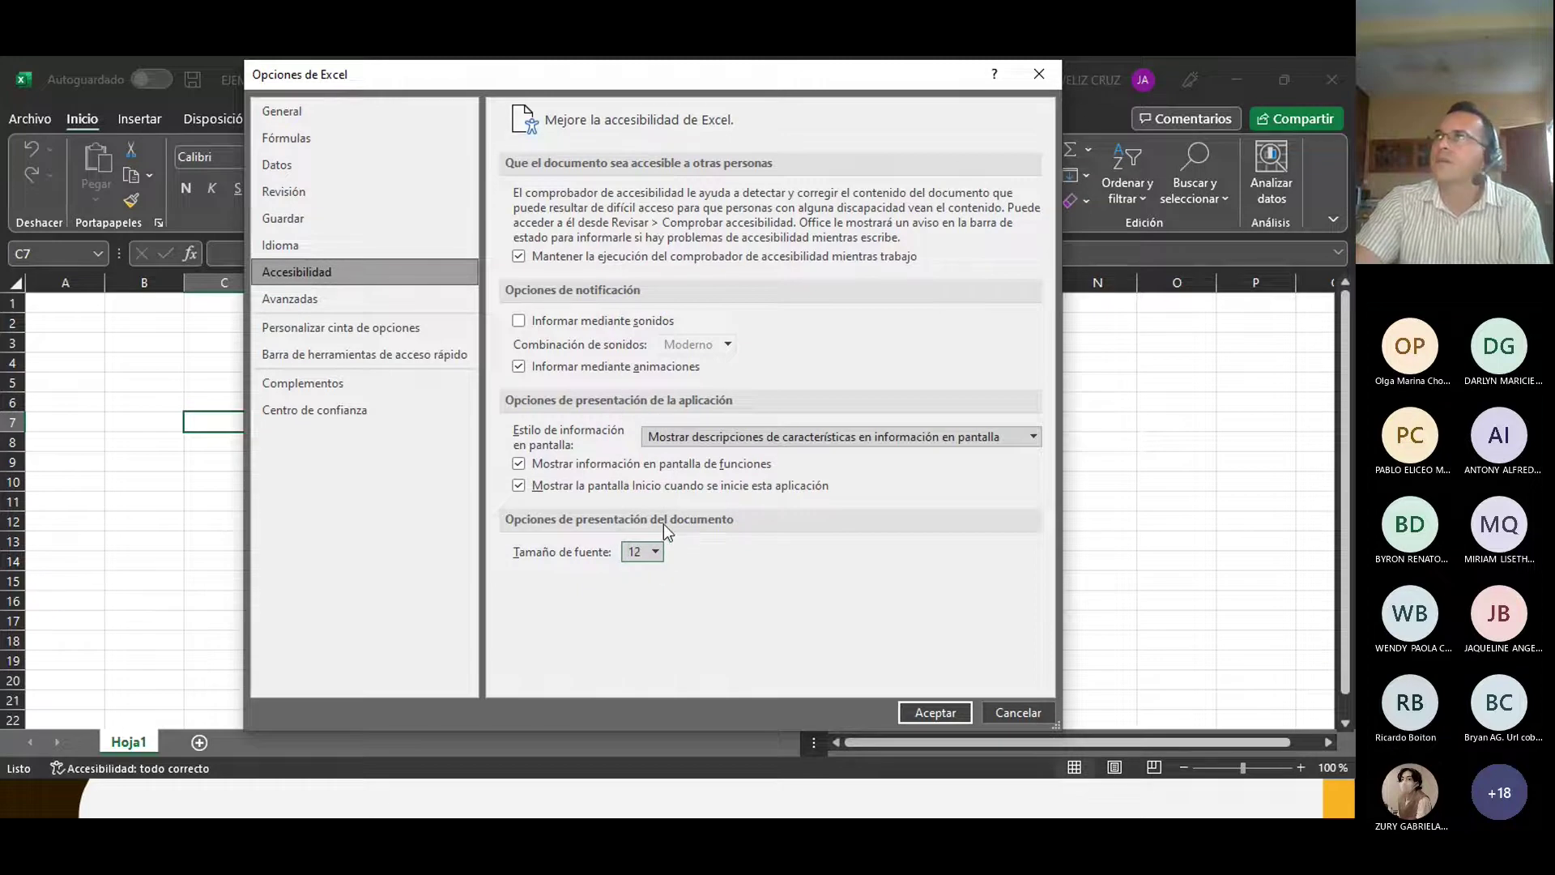
pyautogui.click(359, 299)
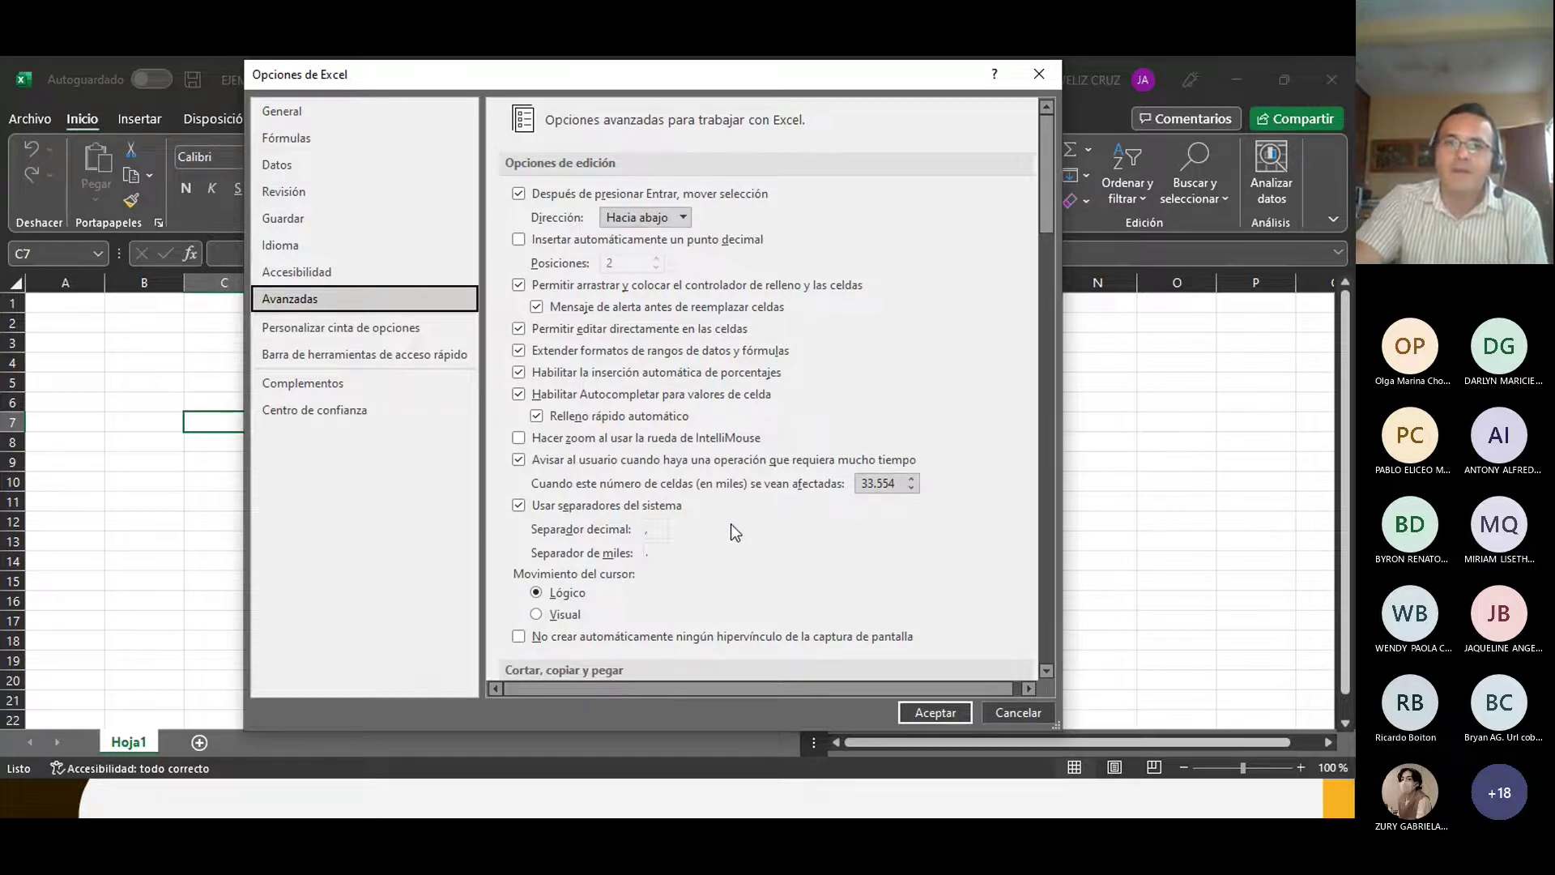
# Step: Scroll through the Avanzadas settings, then switch to Personalizar cinta de opciones
pyautogui.scroll(-2, 713, 527)
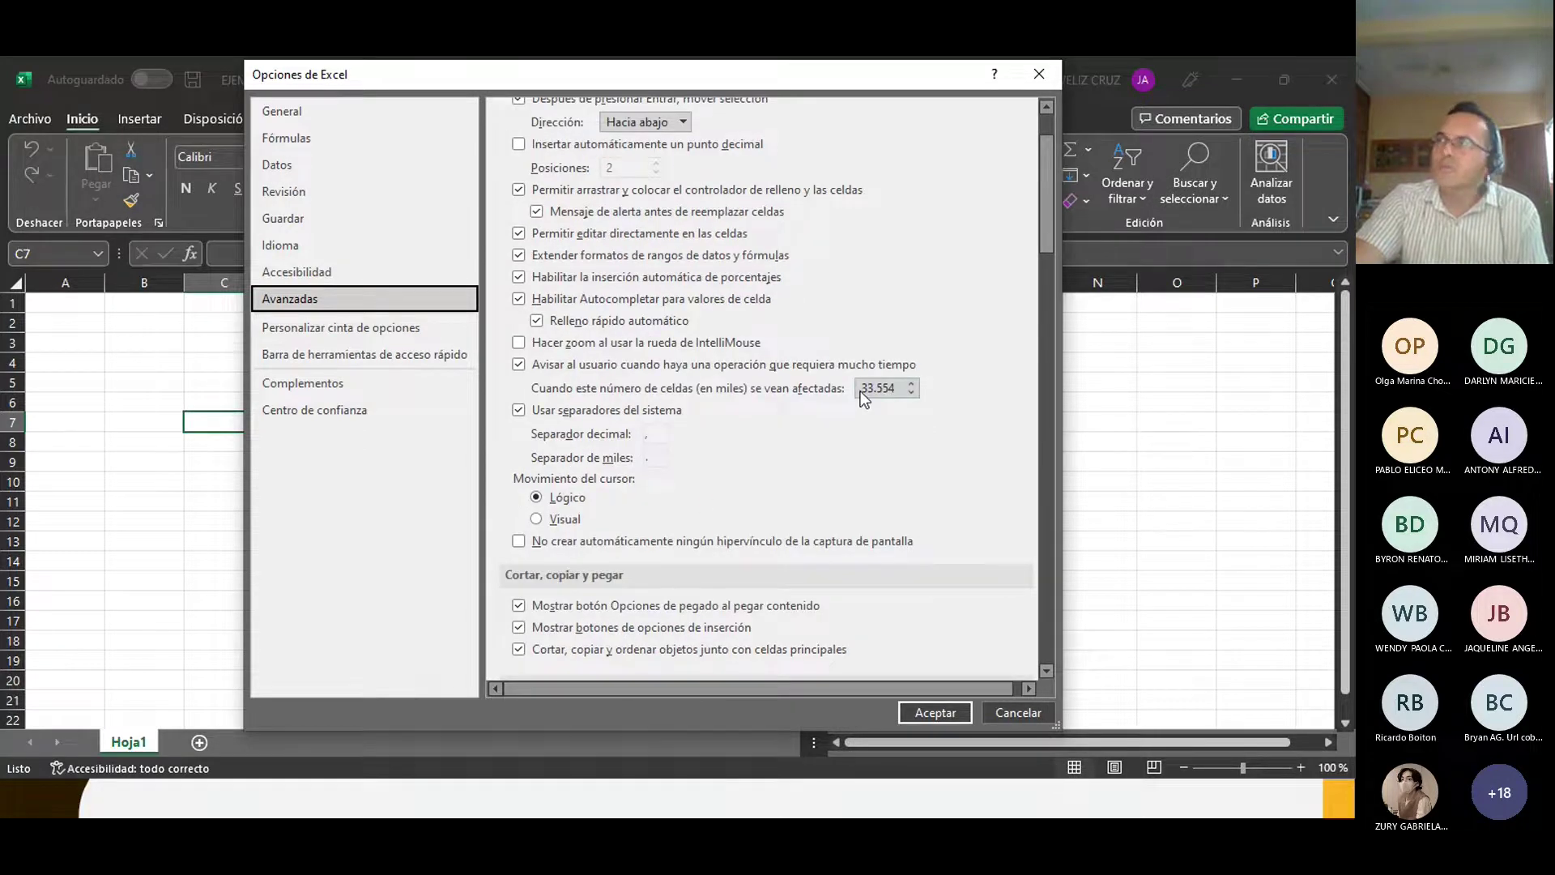
pyautogui.scroll(-5, 651, 453)
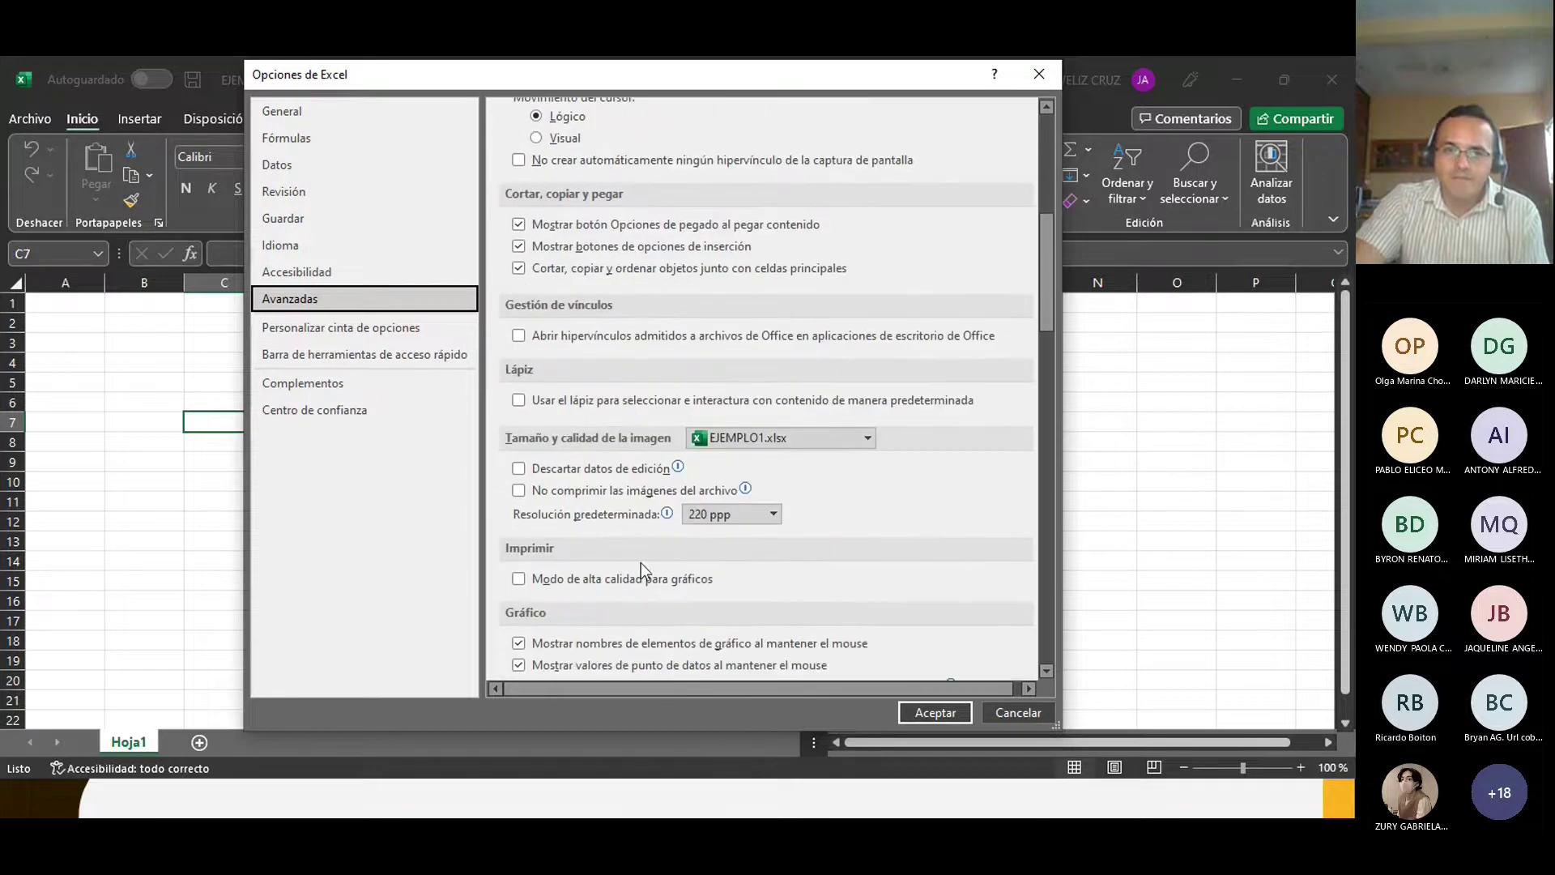
pyautogui.scroll(-3, 640, 563)
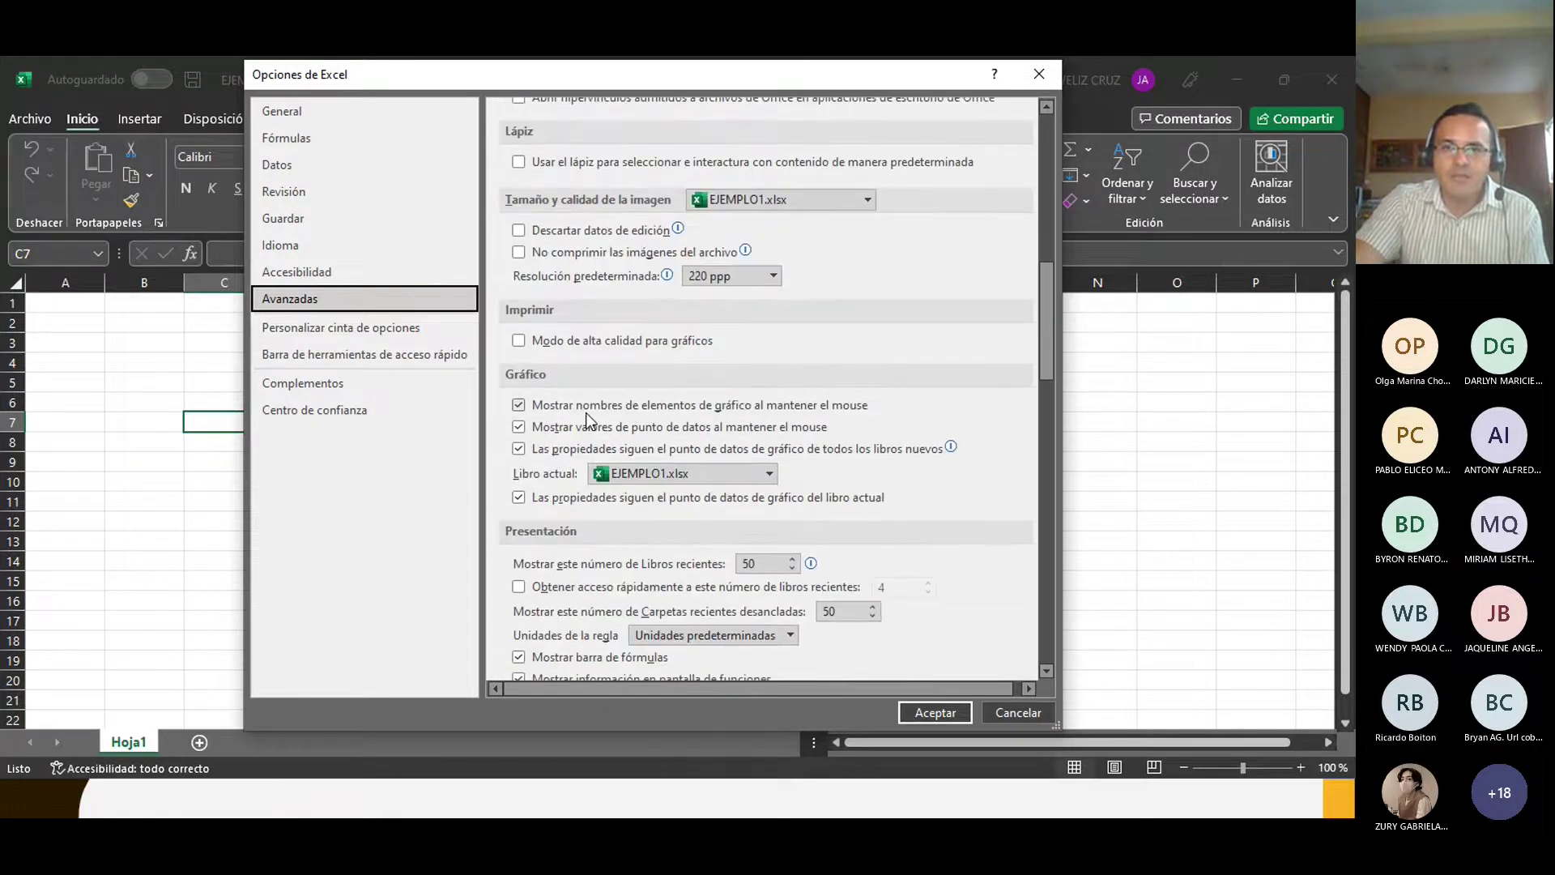
pyautogui.scroll(-1, 586, 412)
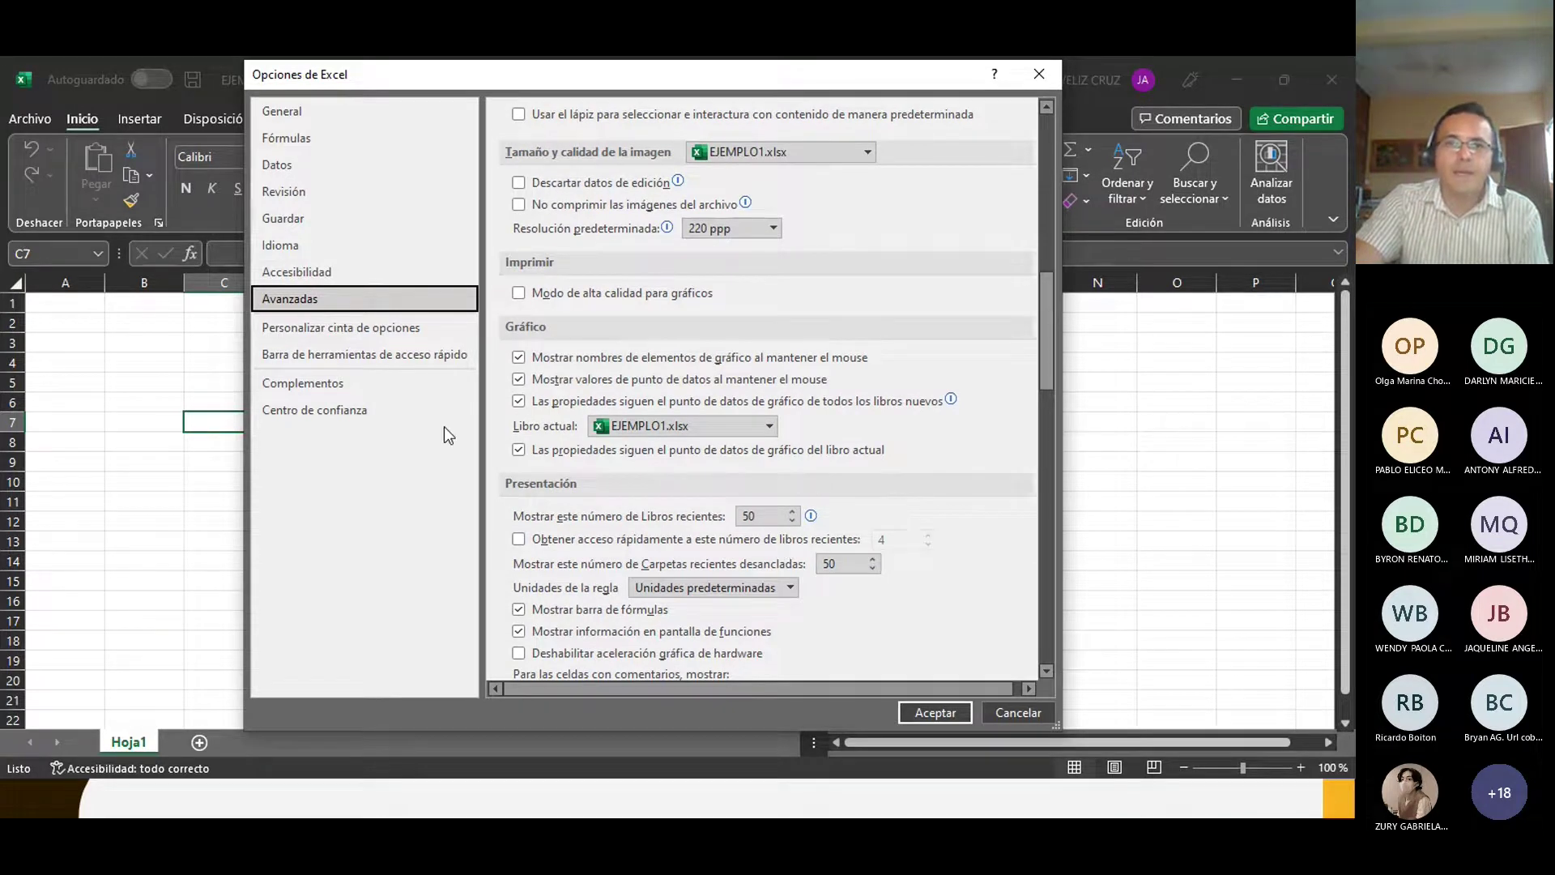
pyautogui.click(334, 330)
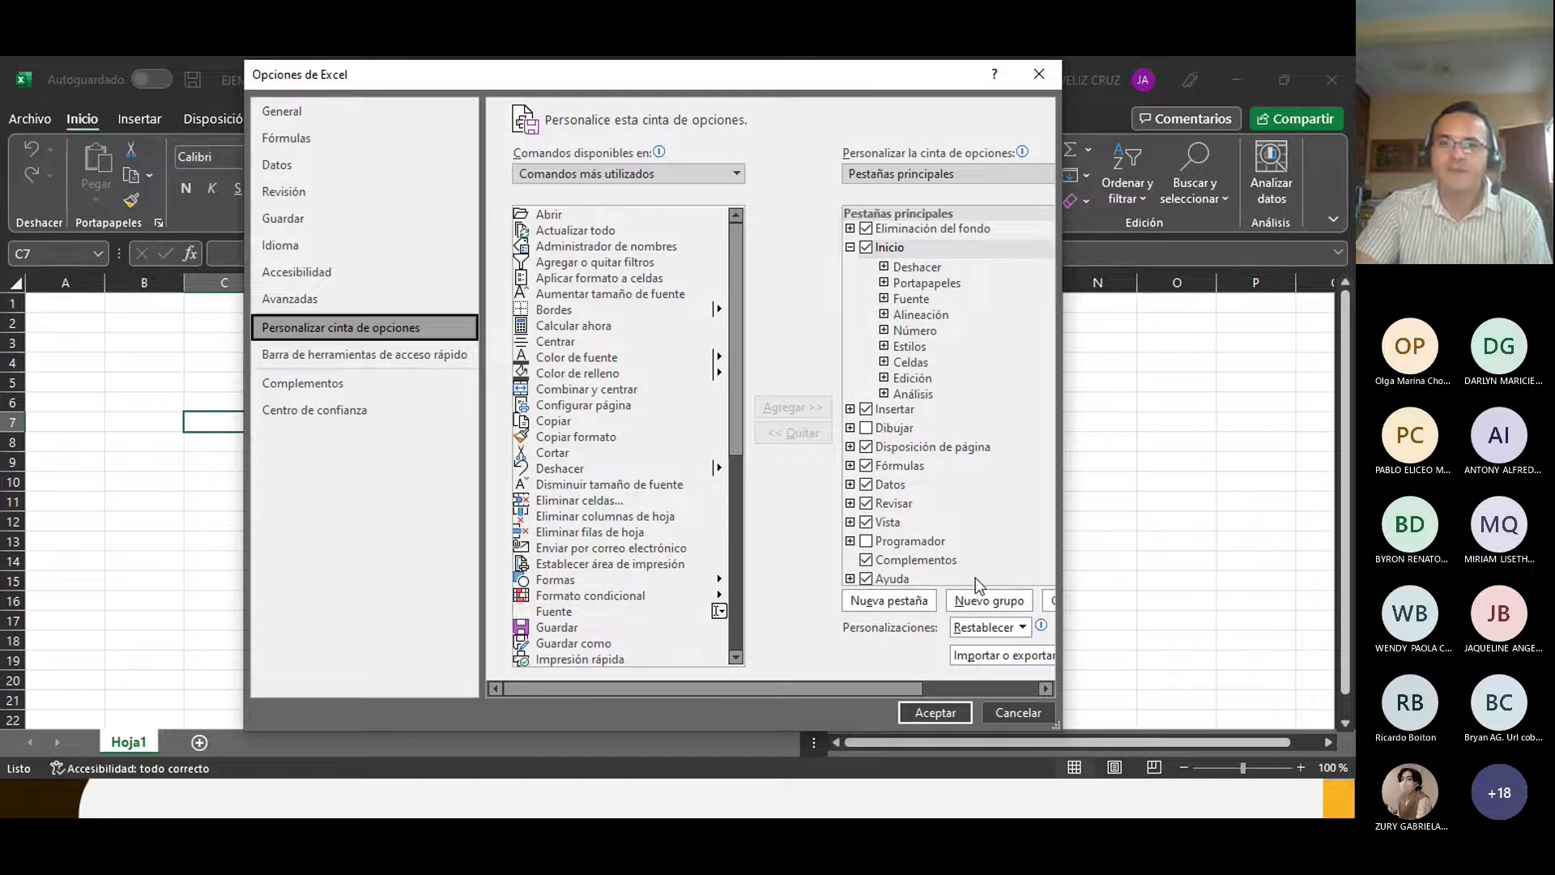
# Step: Glance at the Barra de herramientas de acceso rápido page, move the dialog aside, and close it
pyautogui.click(347, 356)
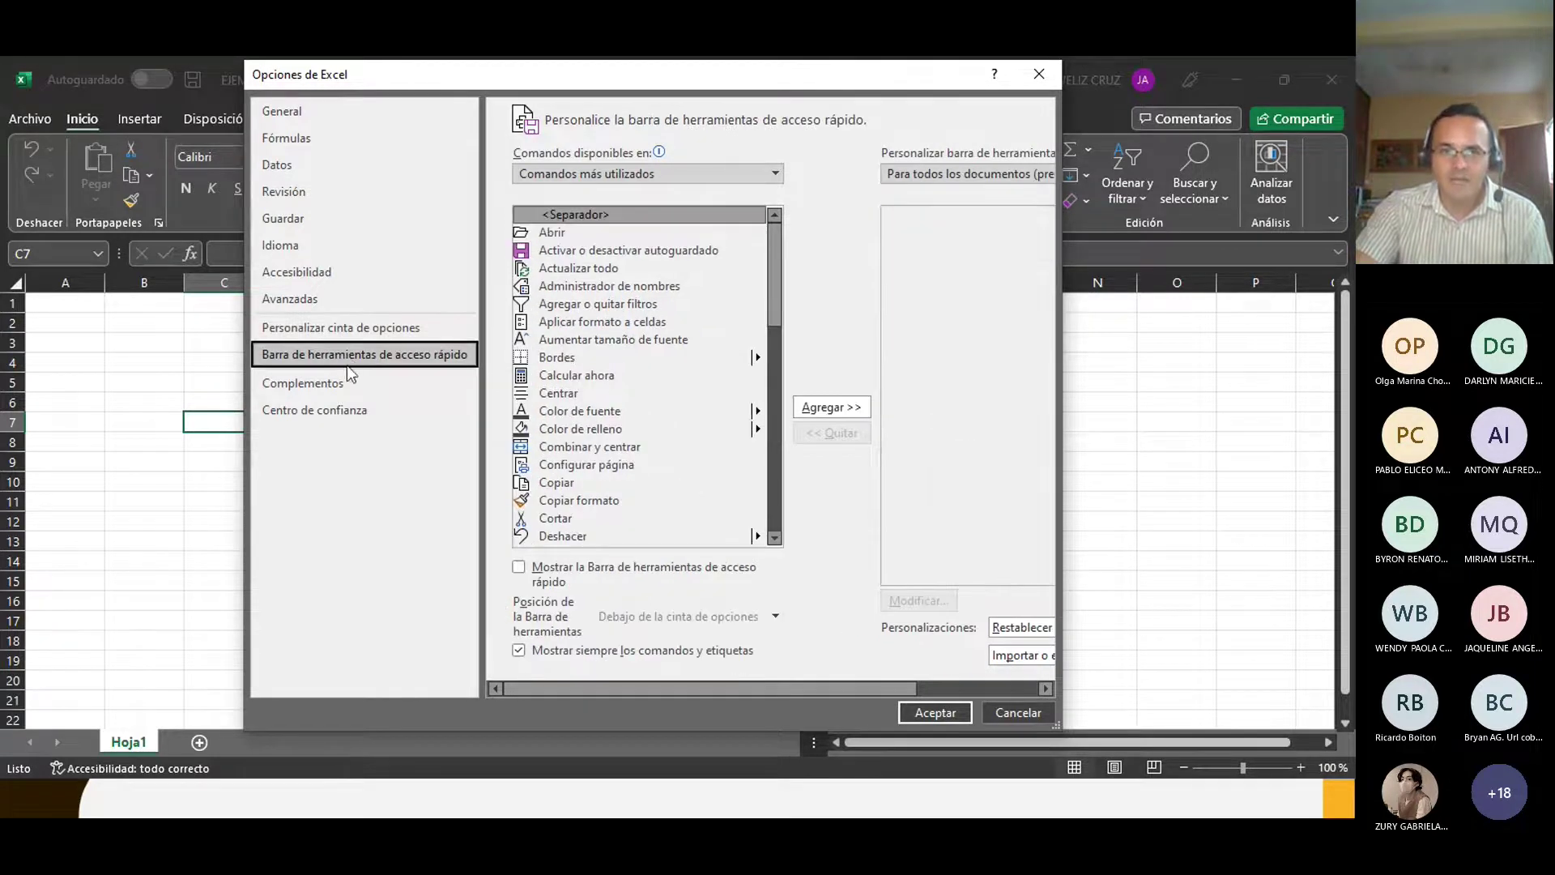
pyautogui.moveTo(589, 75); pyautogui.dragTo(742, 133)
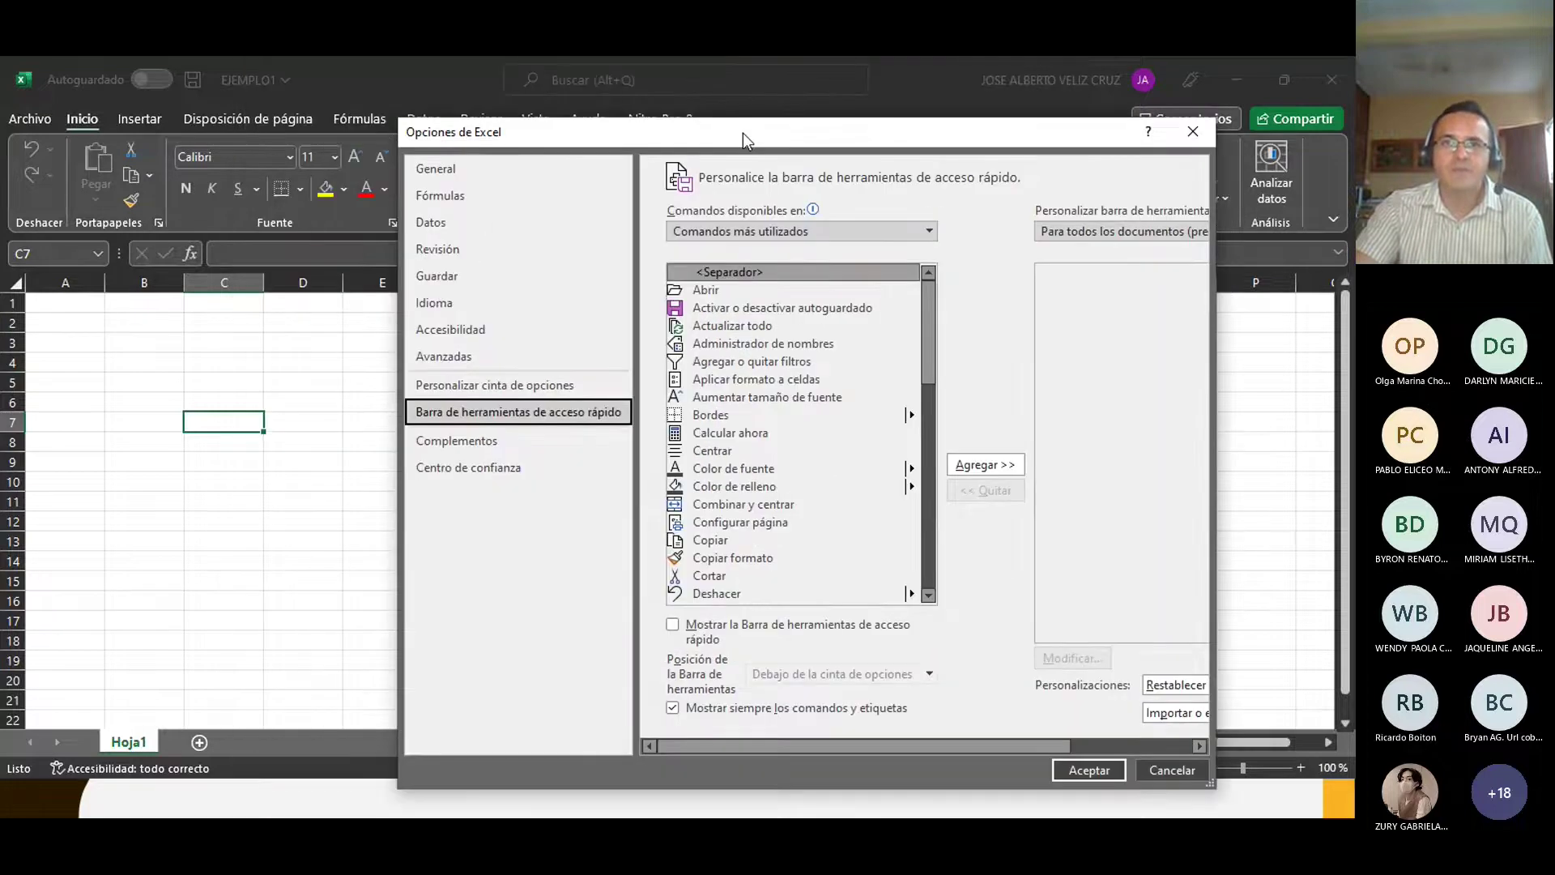
pyautogui.click(1192, 133)
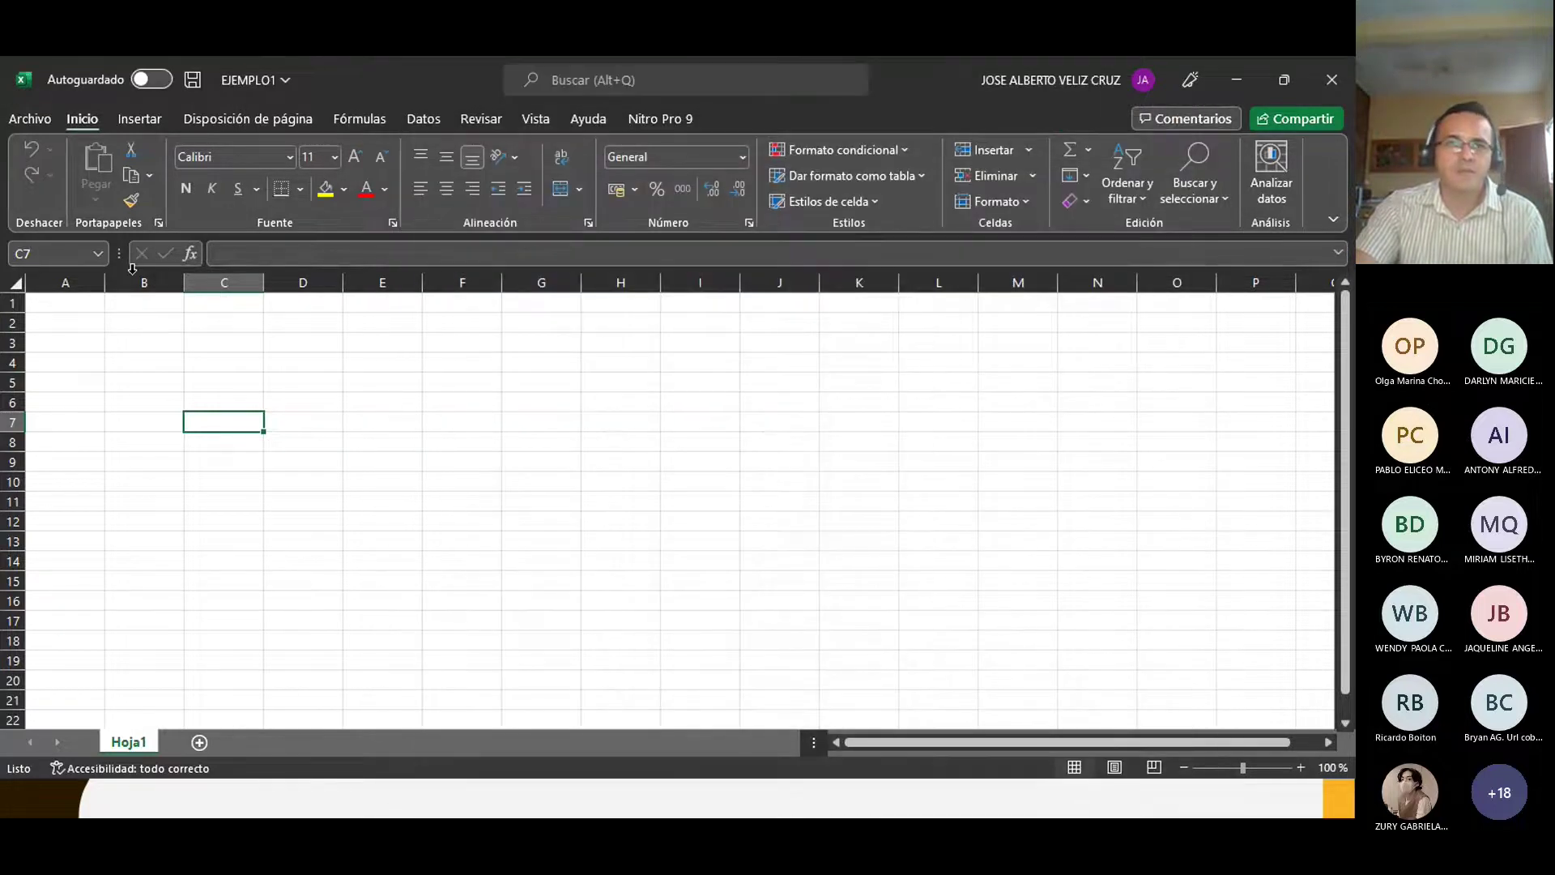
# Step: Show and then close the EJEMPLO1 file name and location panel
pyautogui.click(290, 82)
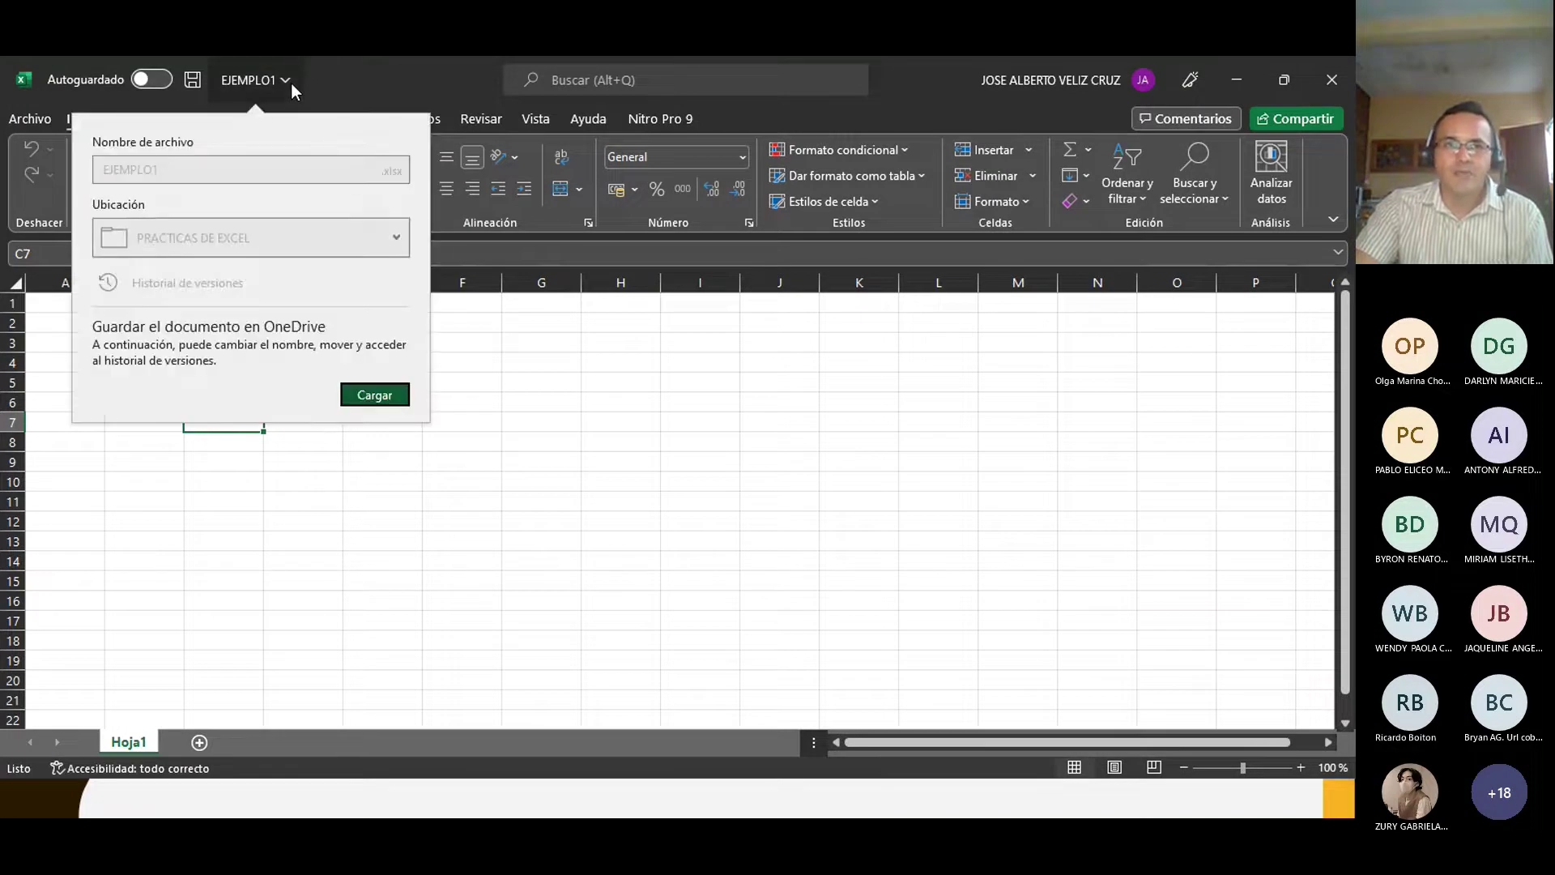
pyautogui.click(342, 76)
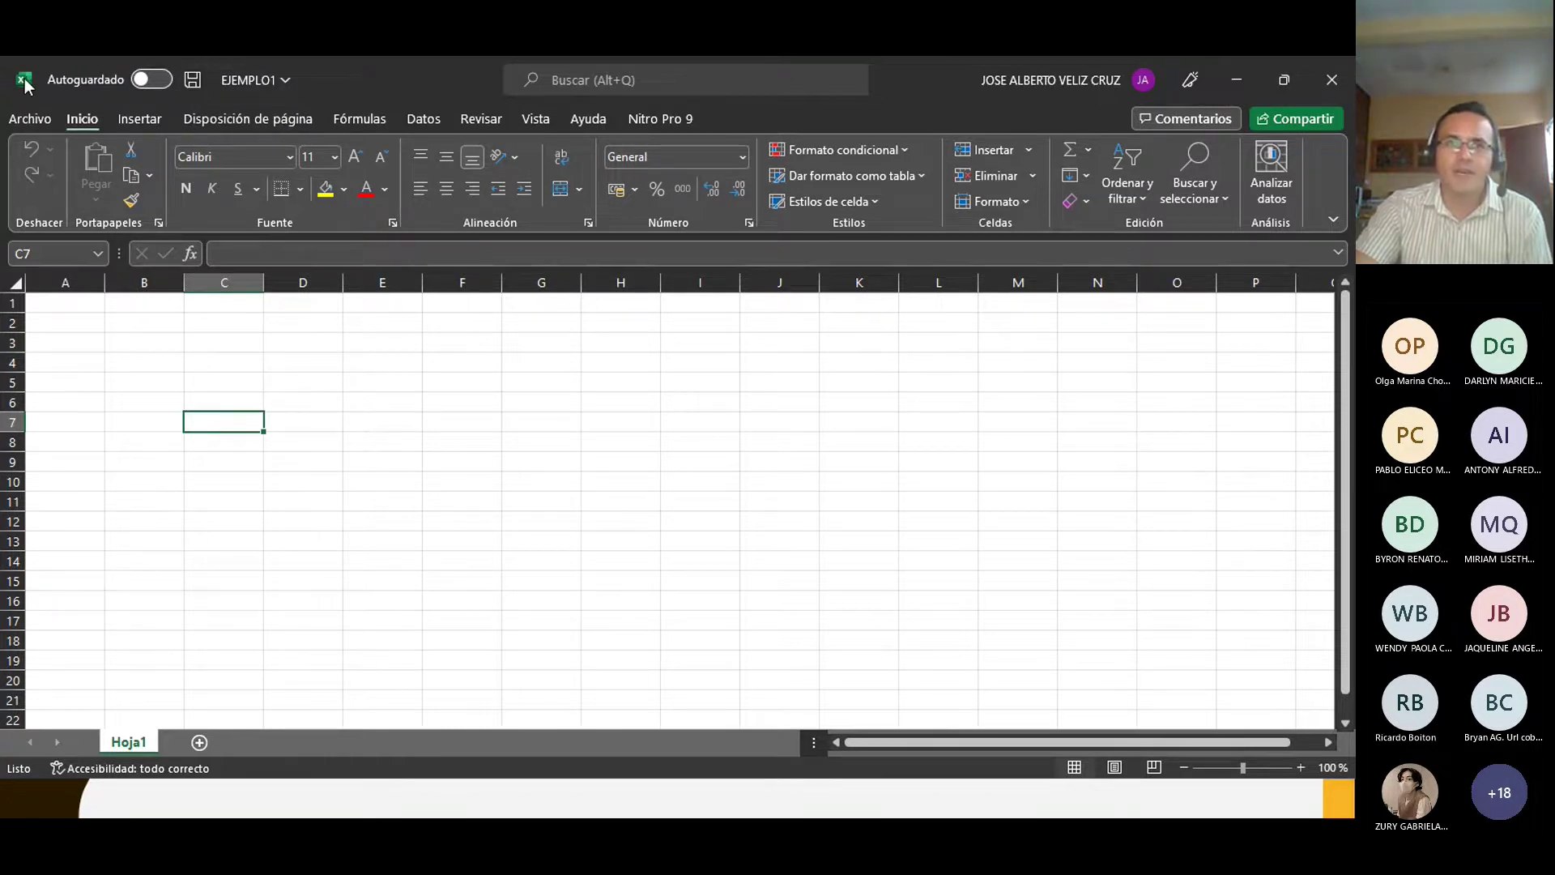
# Step: From Archivo, open Opciones de Excel on the Barra de herramientas de acceso rápido page
pyautogui.click(17, 120)
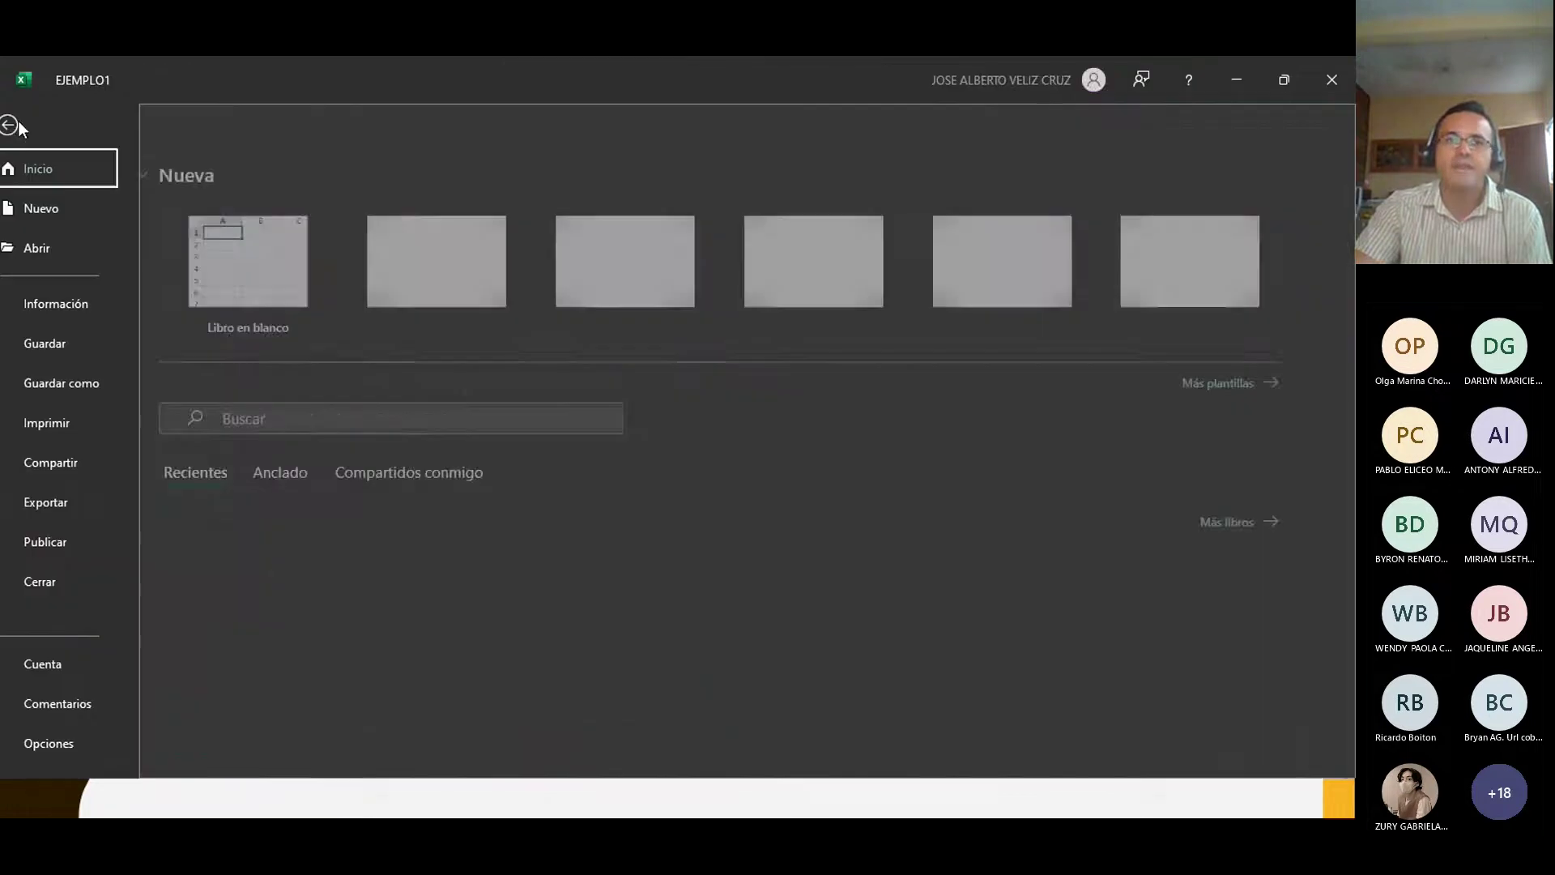
pyautogui.scroll(-1, 49, 575)
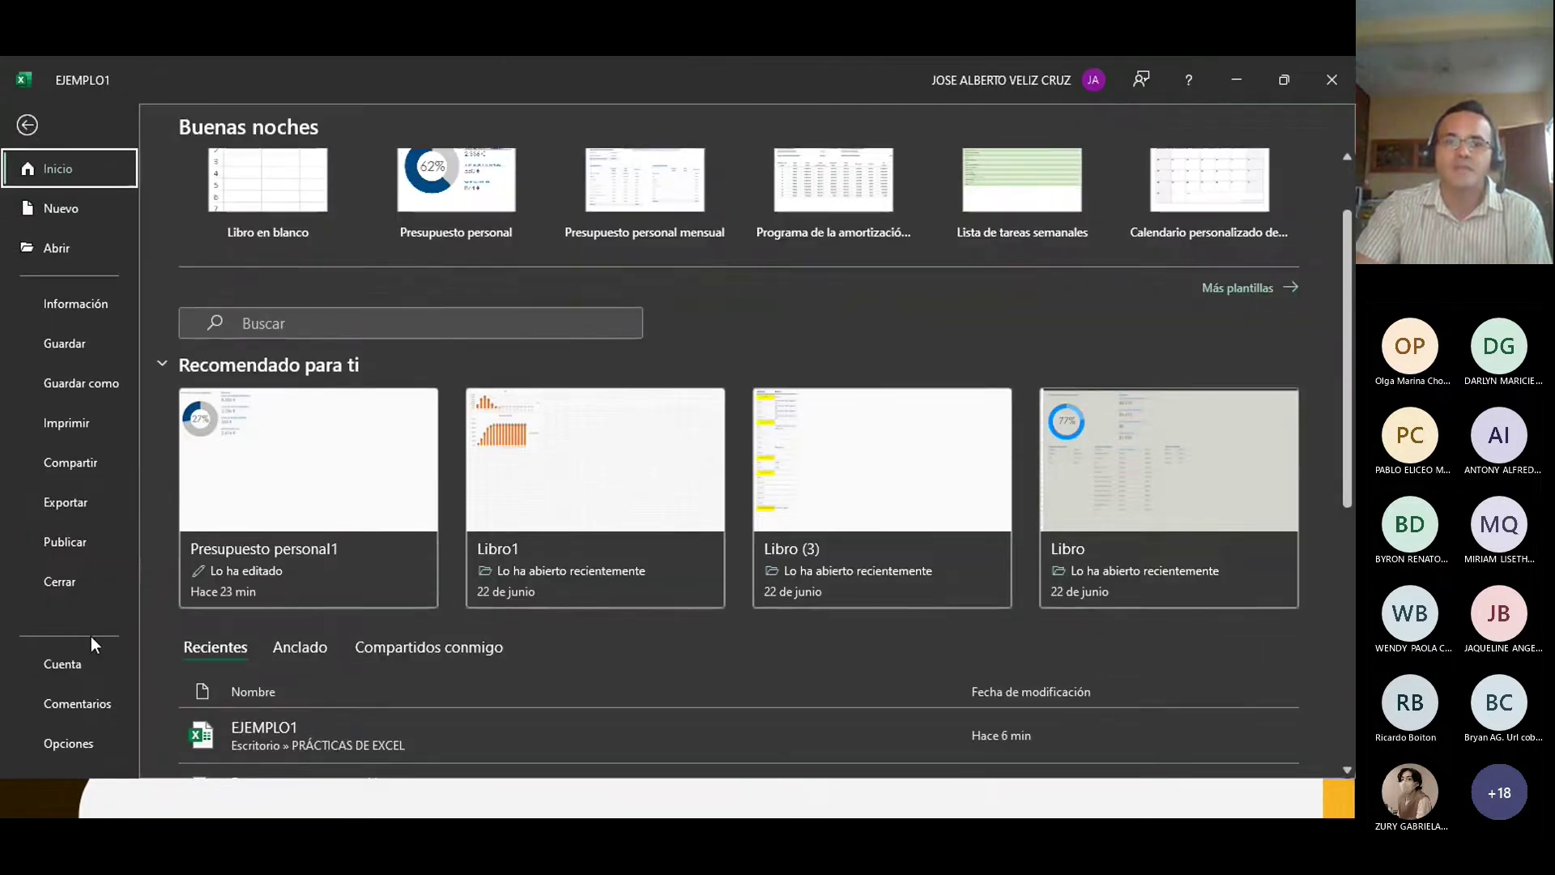
pyautogui.click(61, 744)
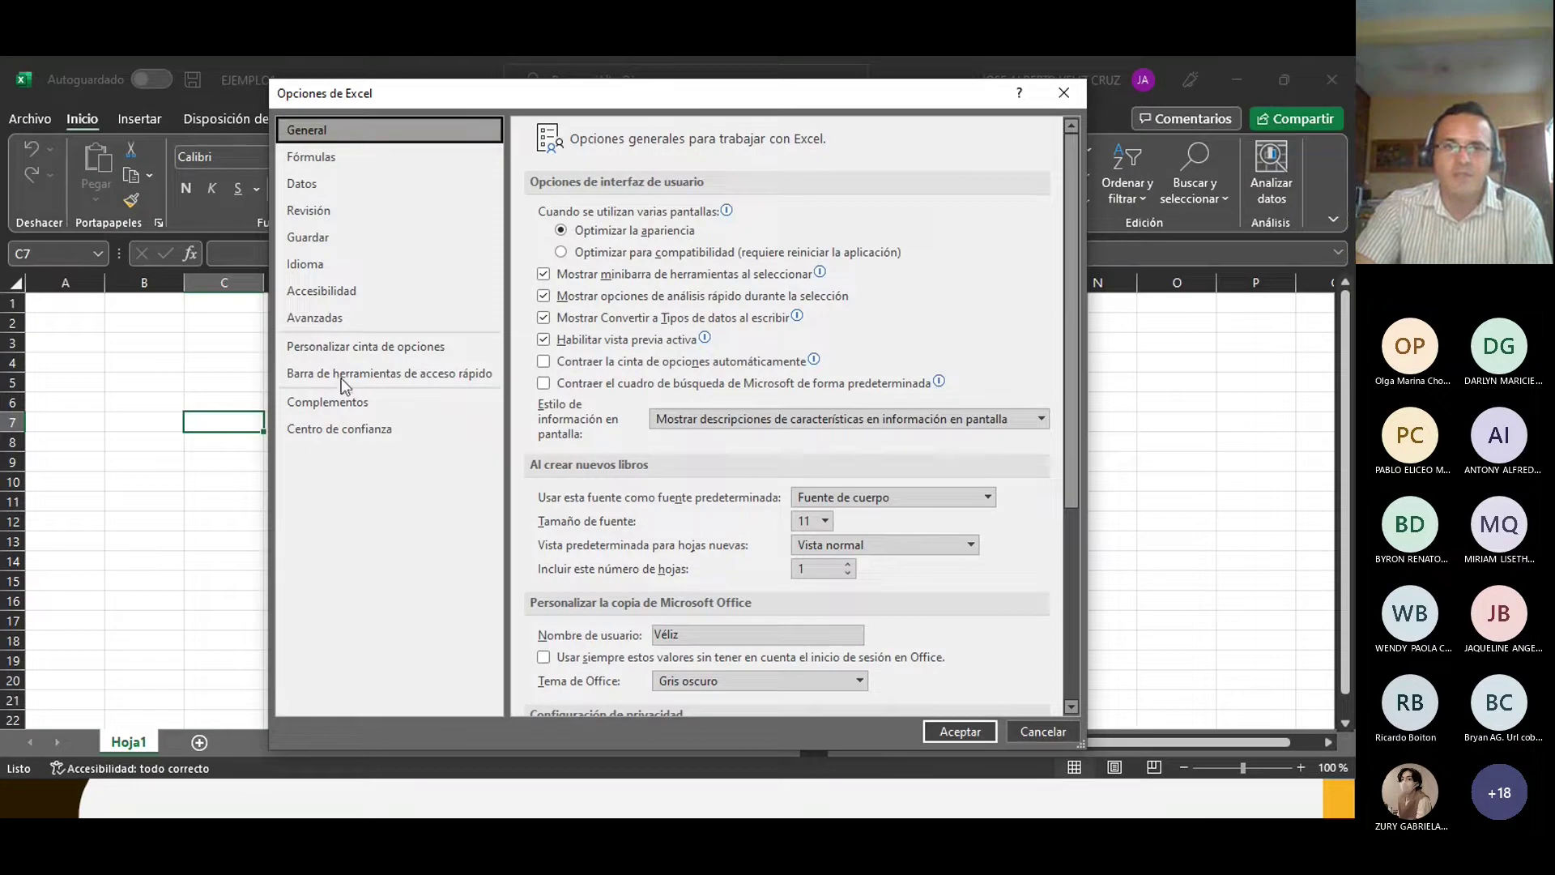
pyautogui.click(329, 372)
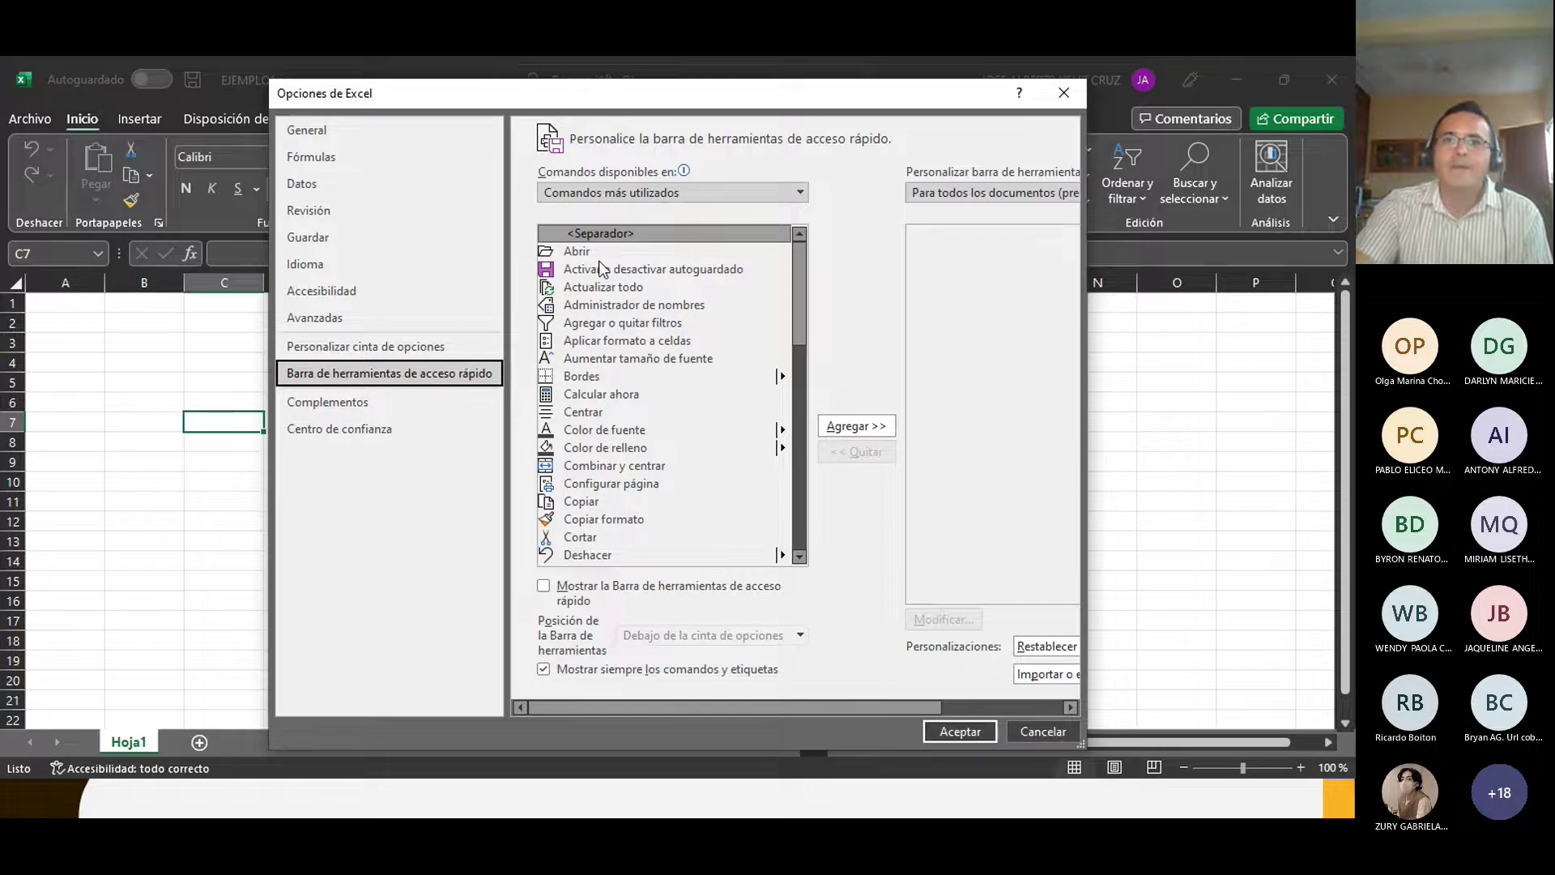
pyautogui.moveTo(797, 99); pyautogui.dragTo(750, 420)
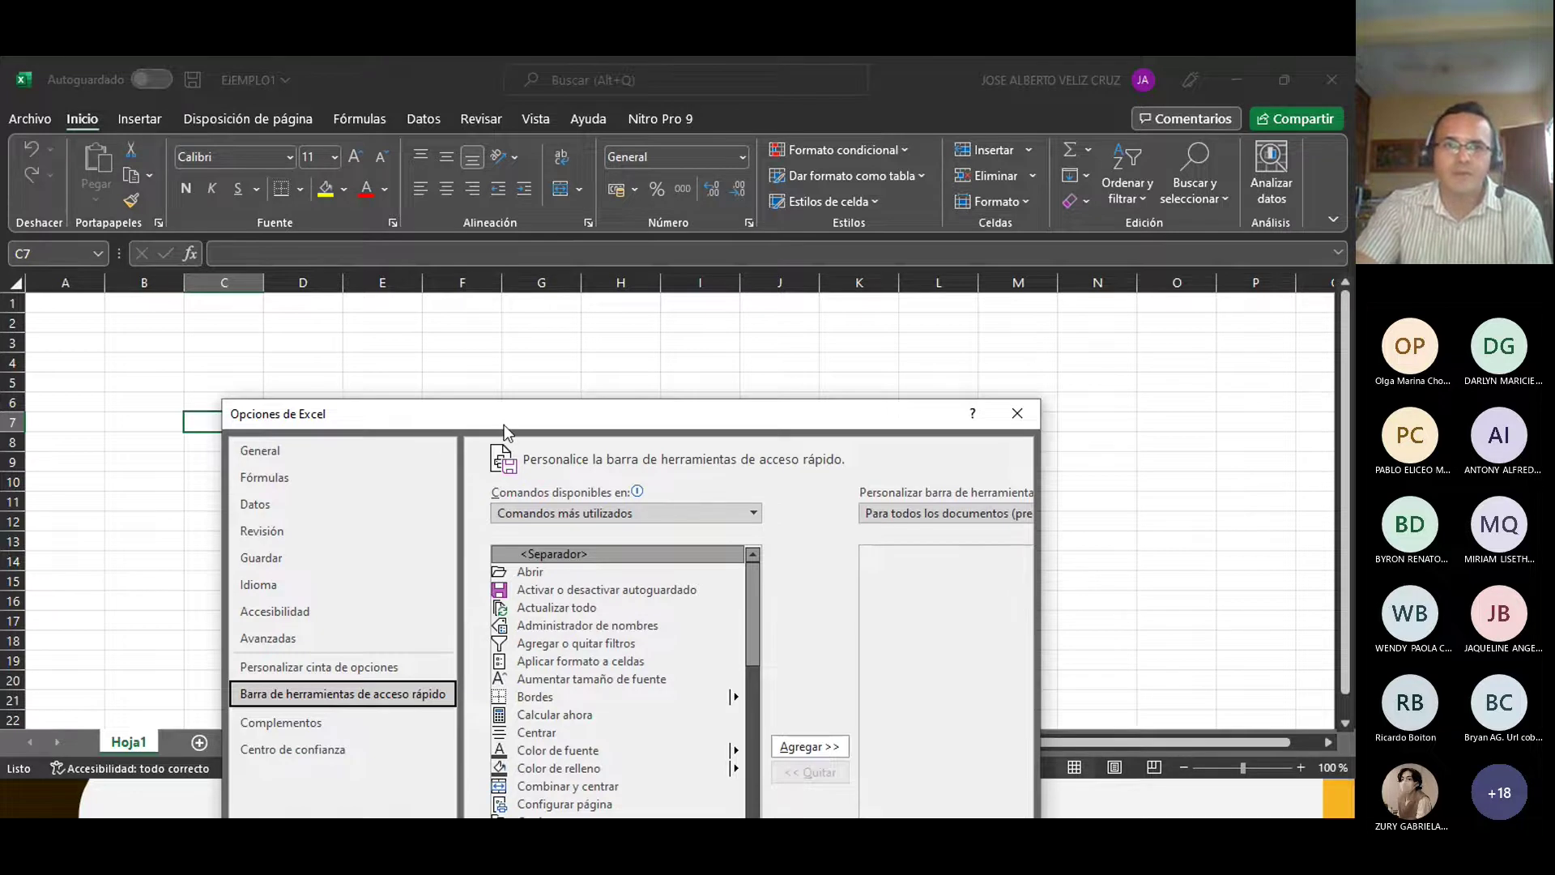
pyautogui.moveTo(518, 420); pyautogui.dragTo(448, 137)
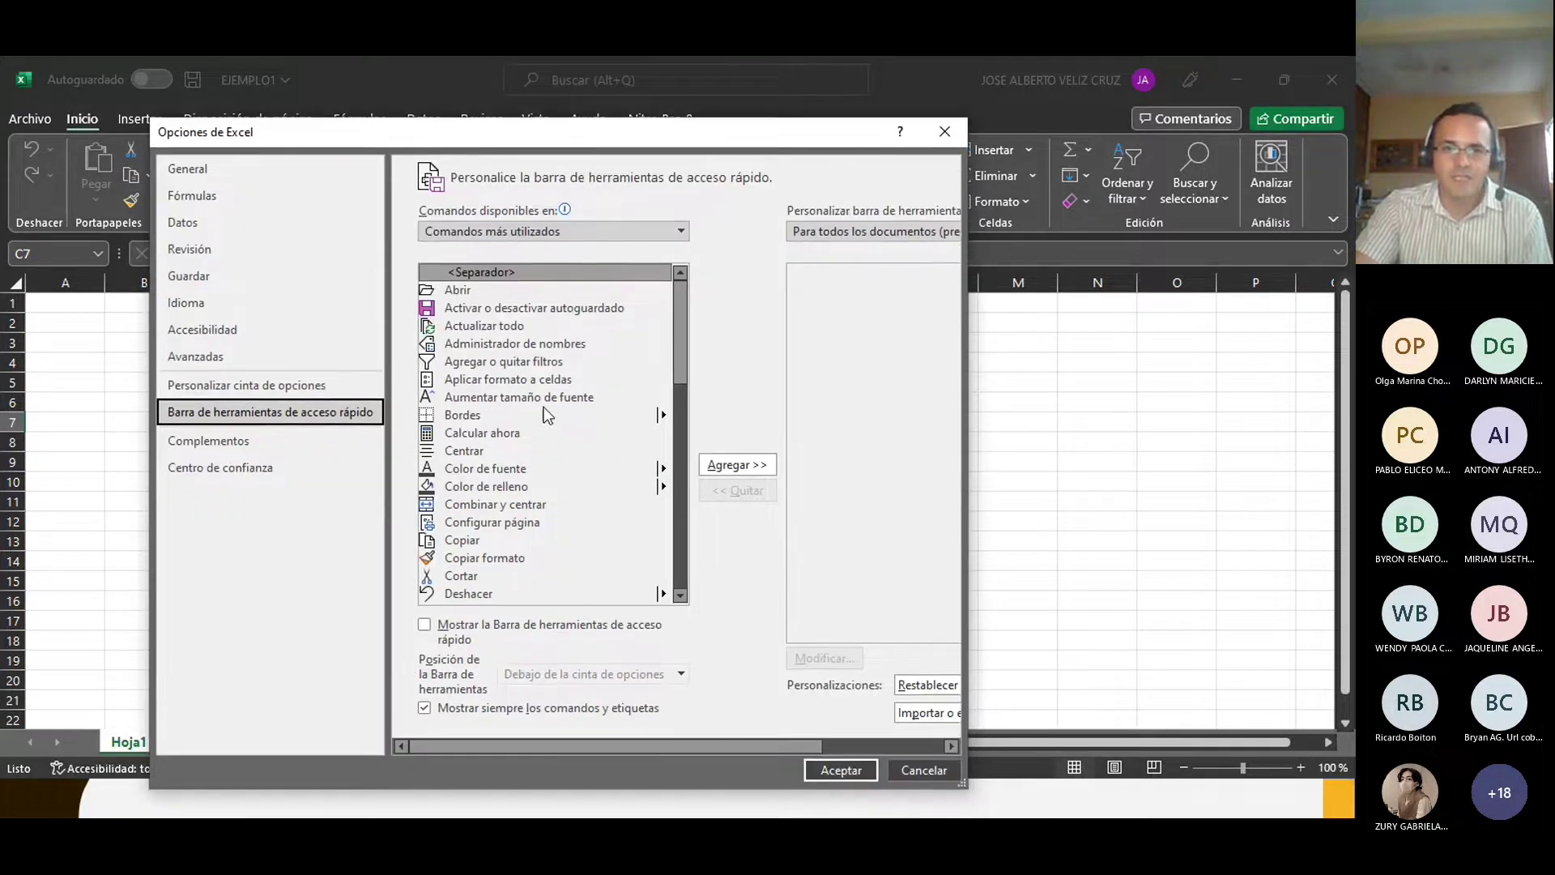
# Step: Add Deshacer and Rehacer to the quick access toolbar commands and confirm with Aceptar
pyautogui.scroll(-2, 562, 483)
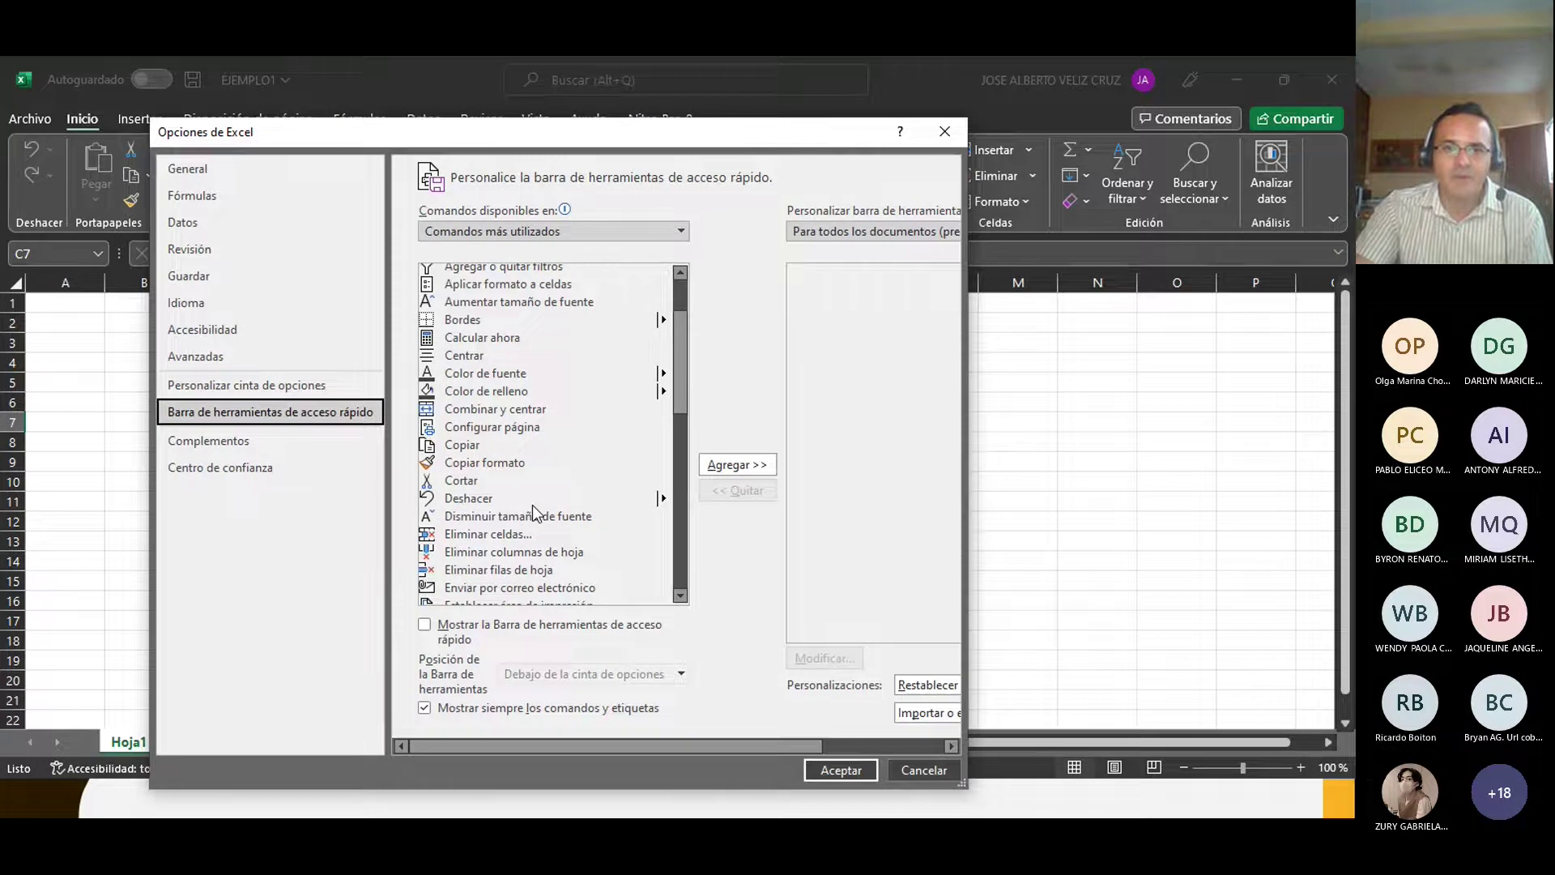
pyautogui.doubleClick(533, 500)
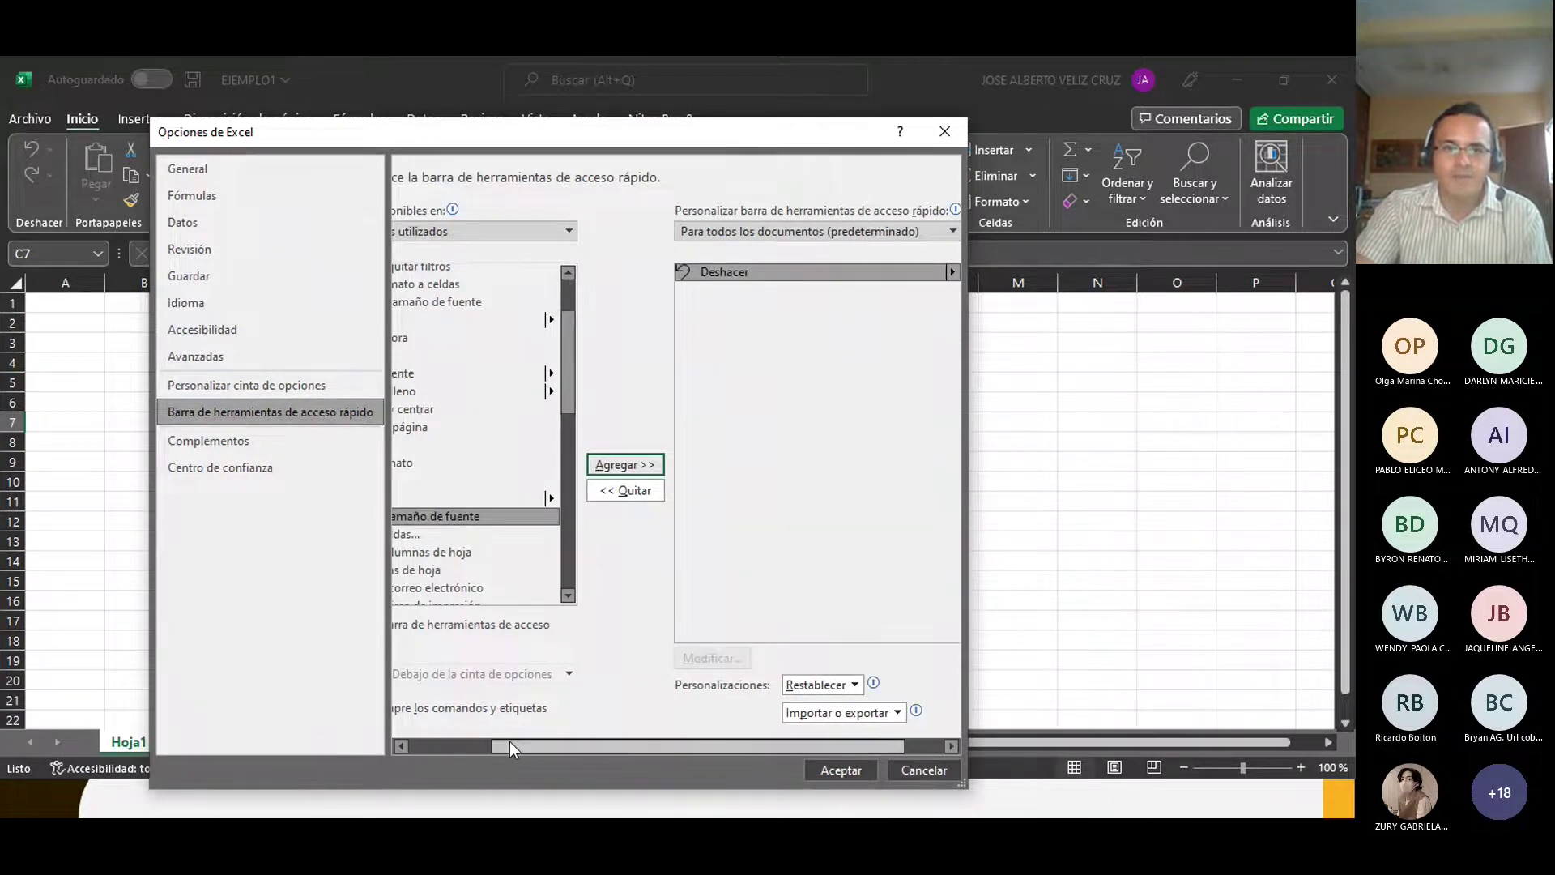
pyautogui.moveTo(509, 742); pyautogui.dragTo(407, 738)
pyautogui.scroll(-1, 478, 506)
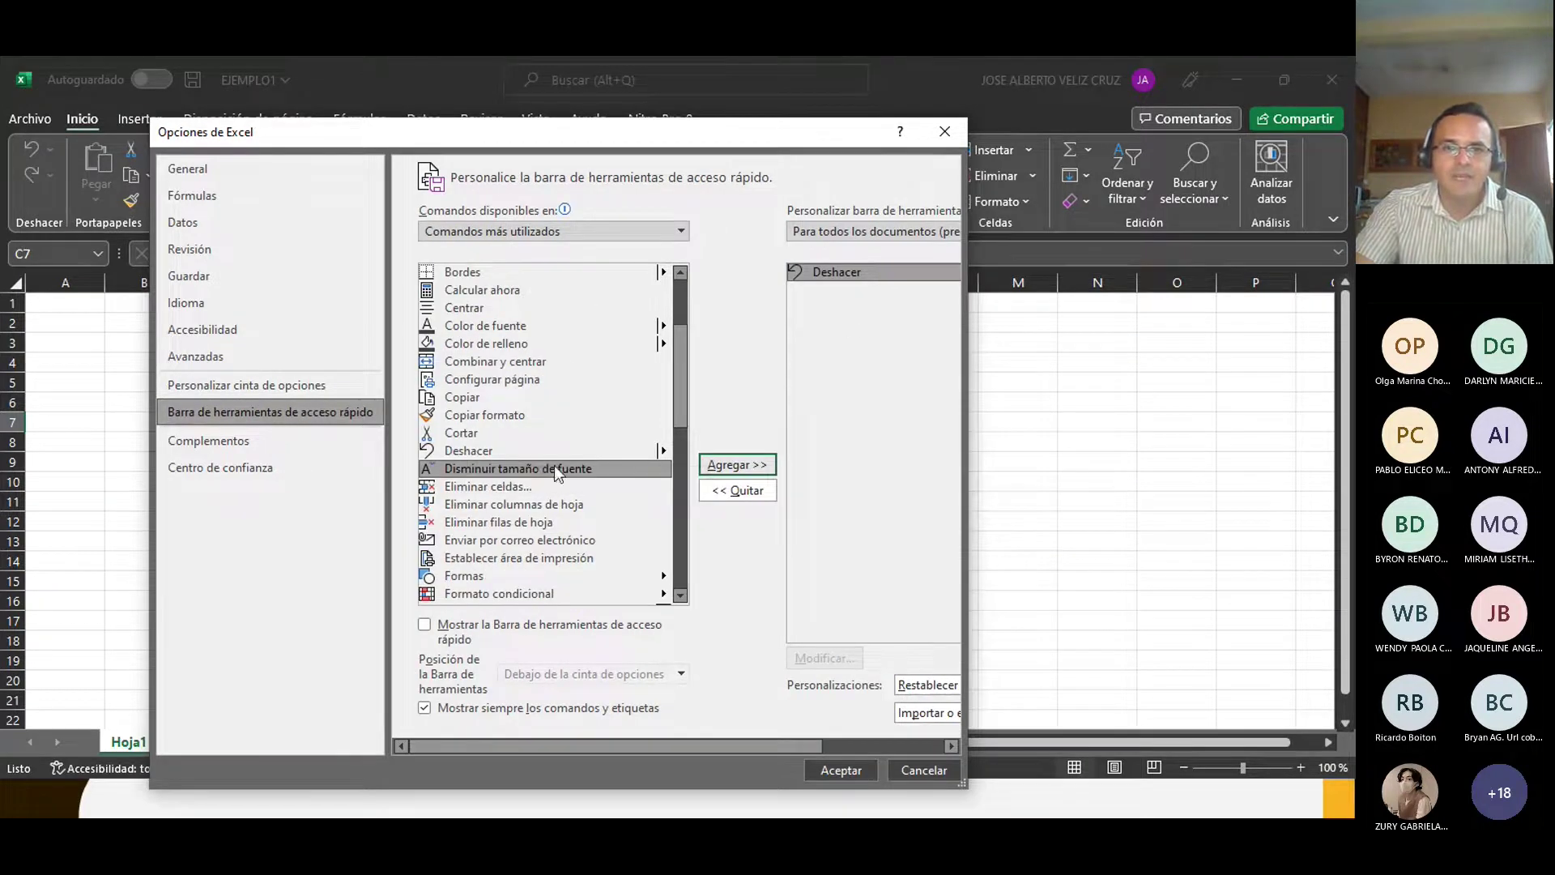
pyautogui.scroll(-6, 500, 496)
pyautogui.scroll(-3, 500, 503)
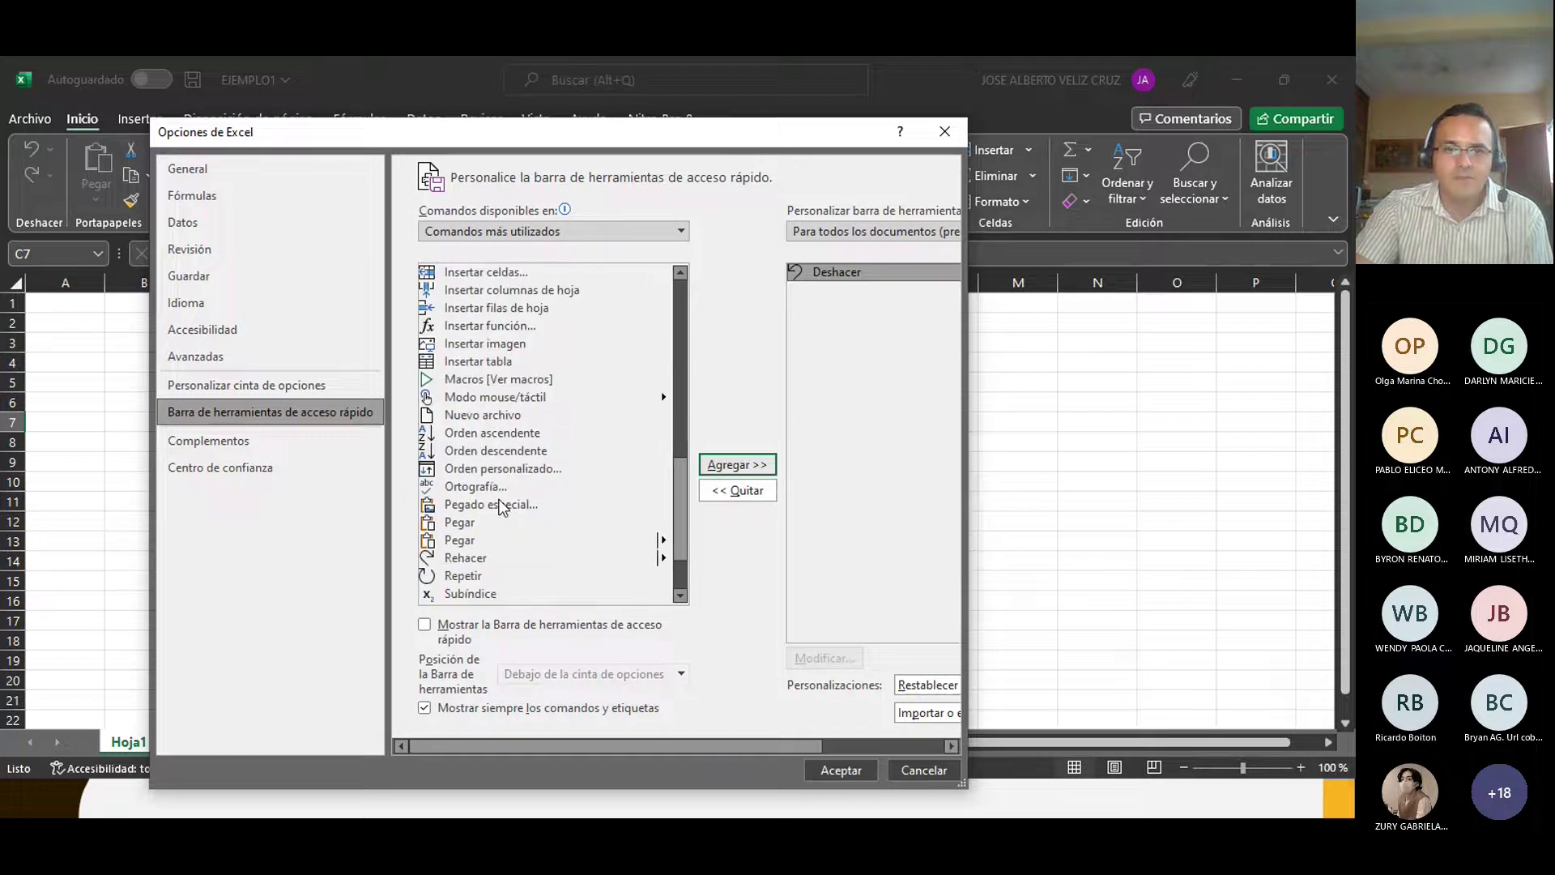
pyautogui.click(478, 471)
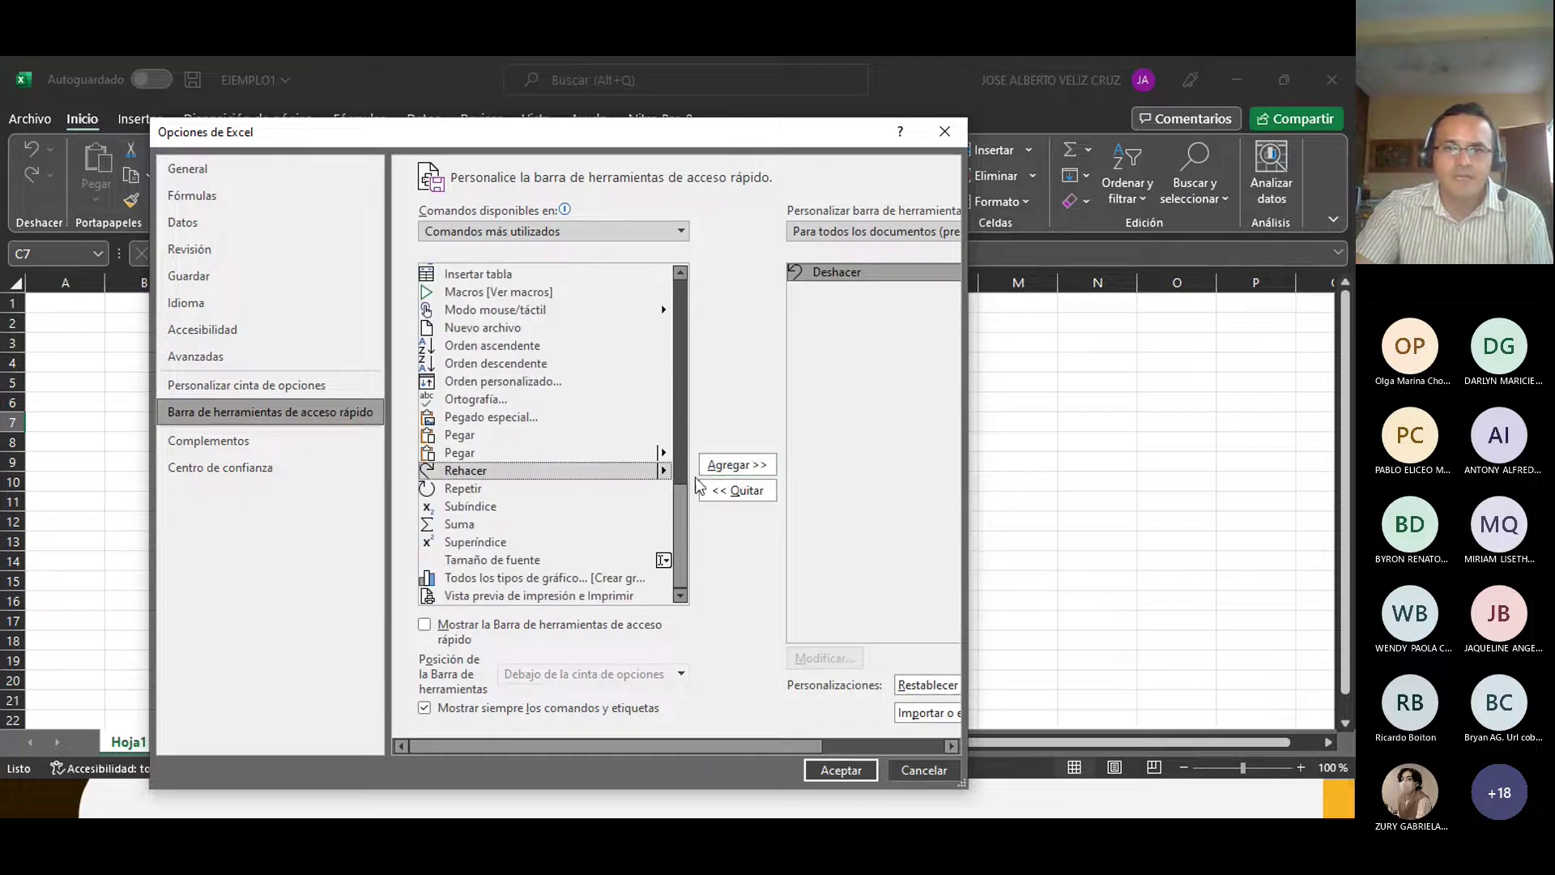
pyautogui.click(717, 465)
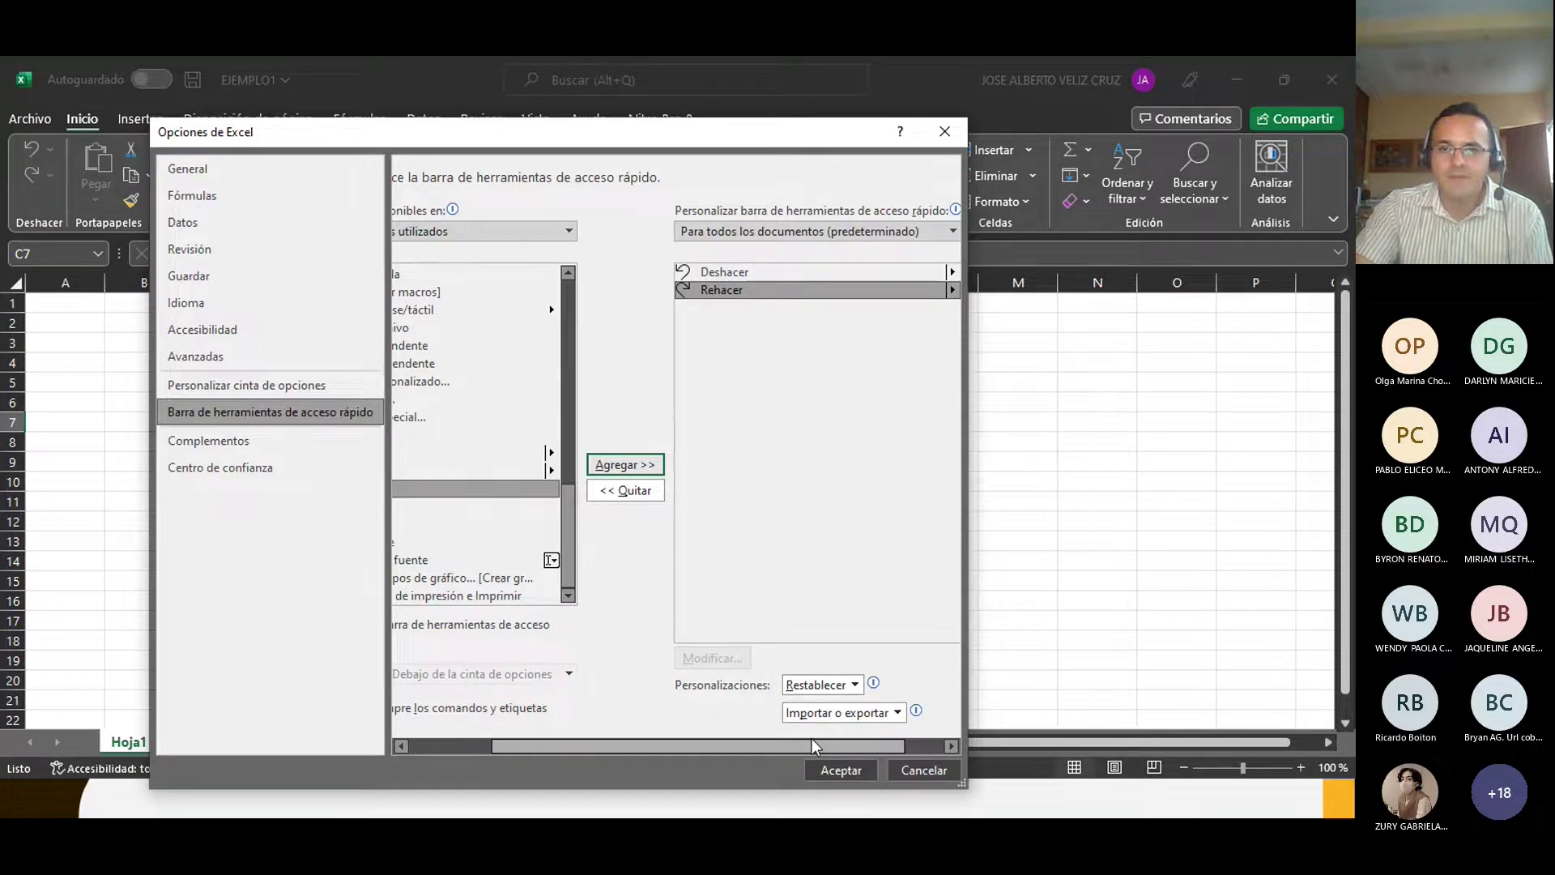
pyautogui.moveTo(811, 739)
pyautogui.mouseDown()
pyautogui.moveTo(867, 736)
pyautogui.moveTo(805, 733)
pyautogui.mouseUp()
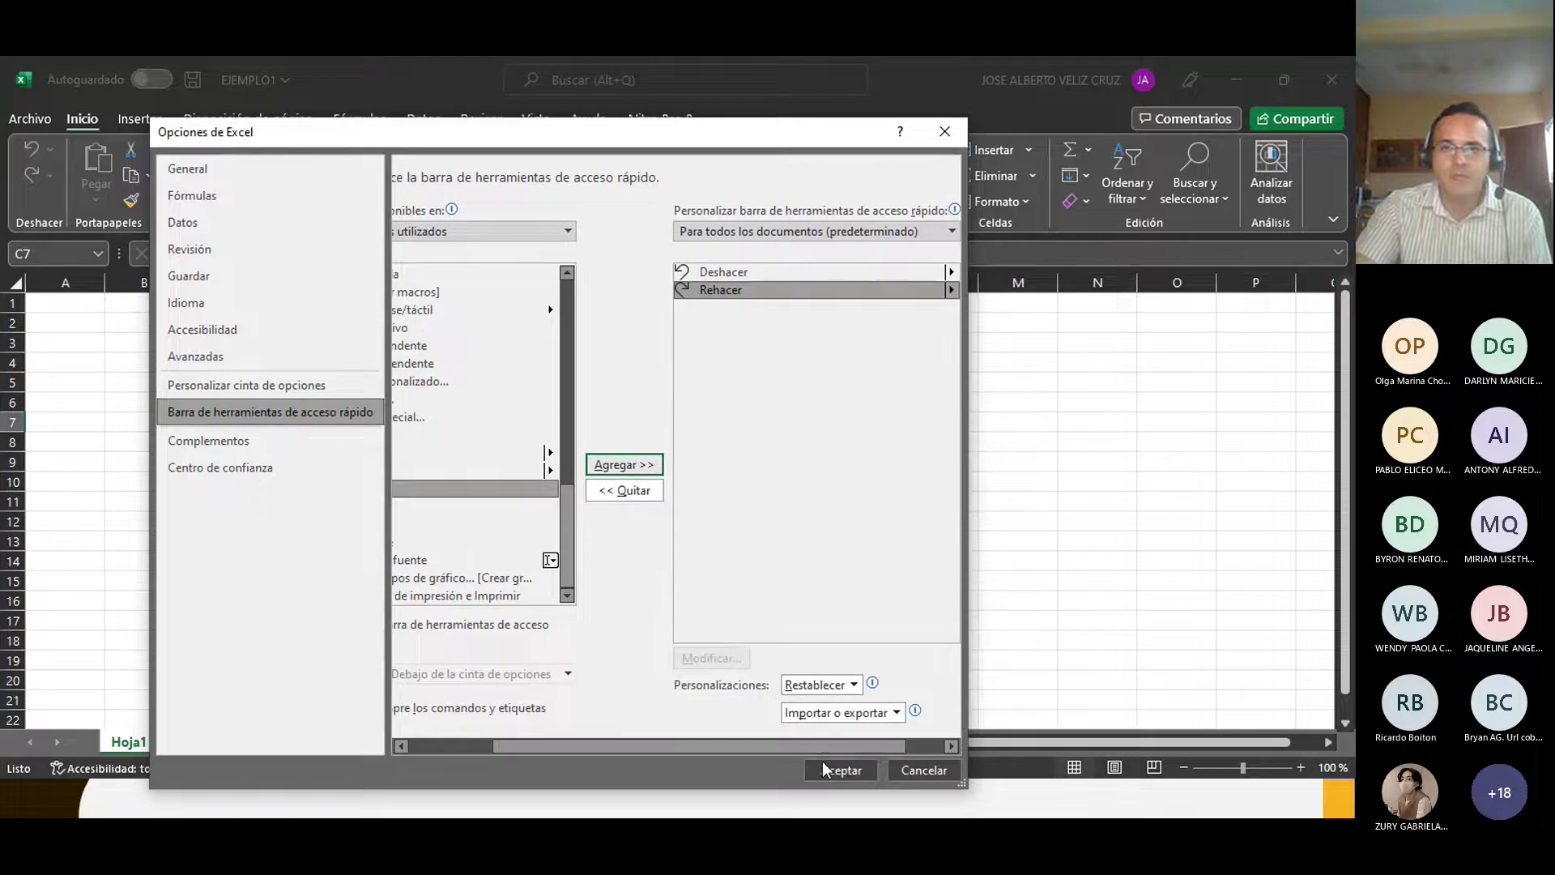
pyautogui.click(826, 765)
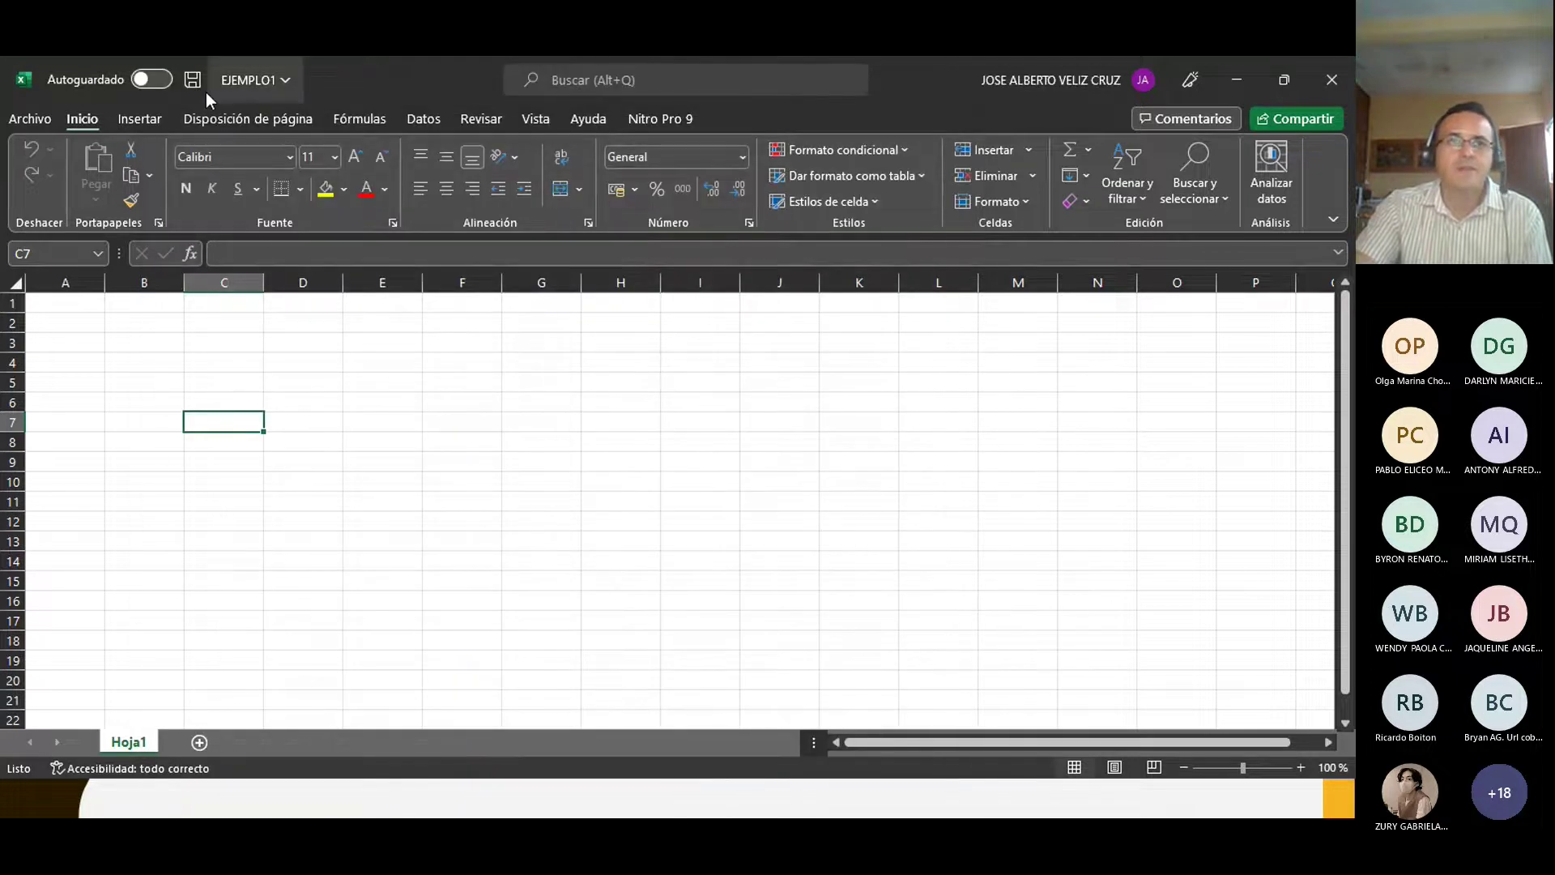
# Step: Peek at the EJEMPLO1 file details and window menu, select cell H8, then open Archivo
pyautogui.click(290, 89)
pyautogui.click(290, 89)
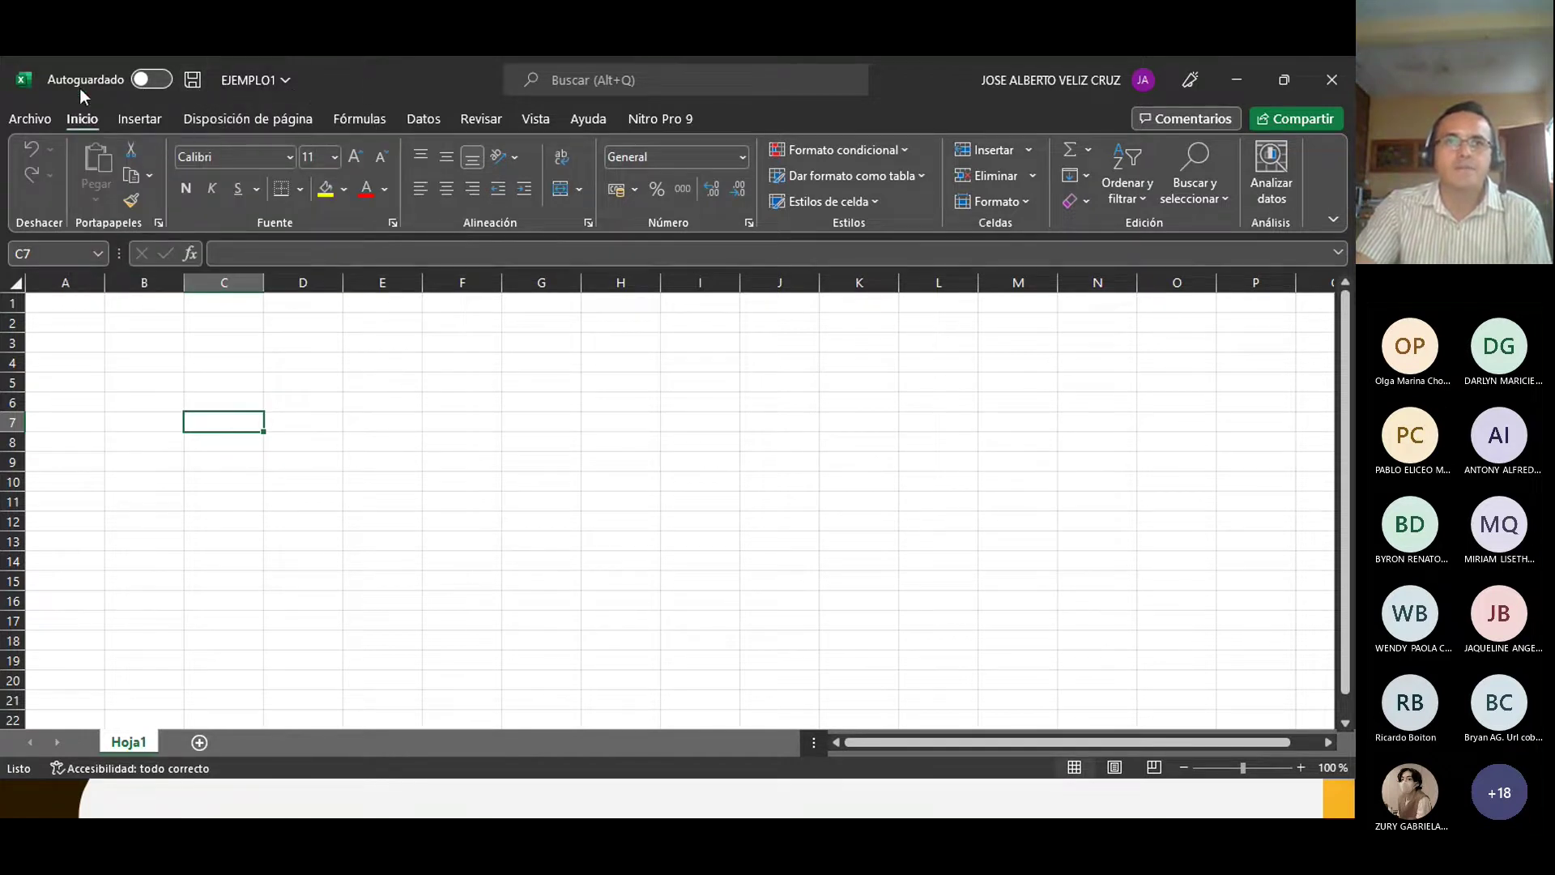
pyautogui.click(29, 84)
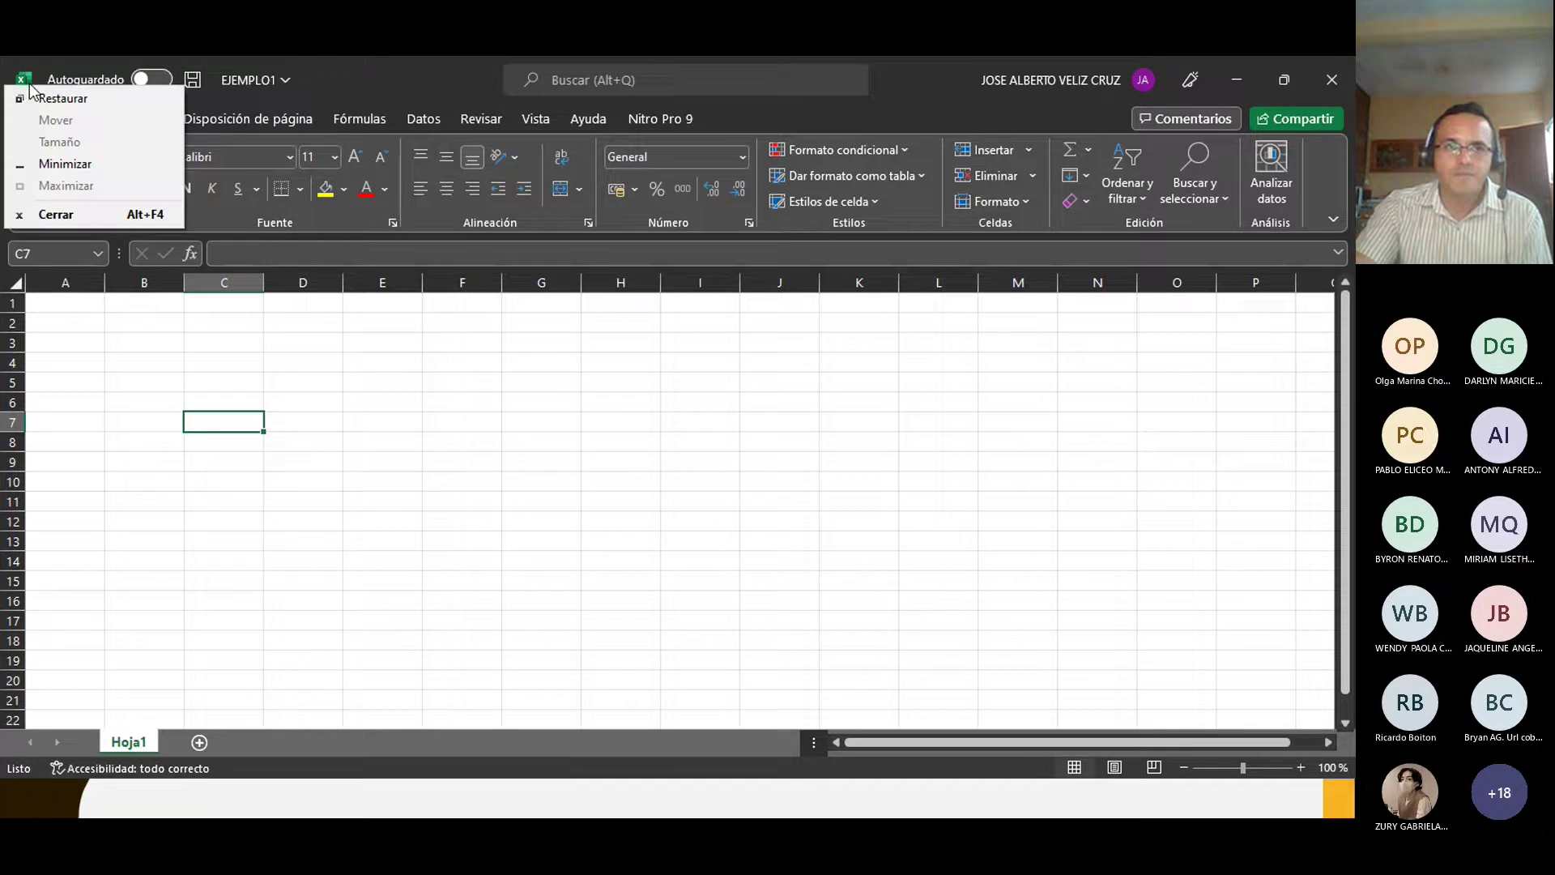
pyautogui.click(400, 81)
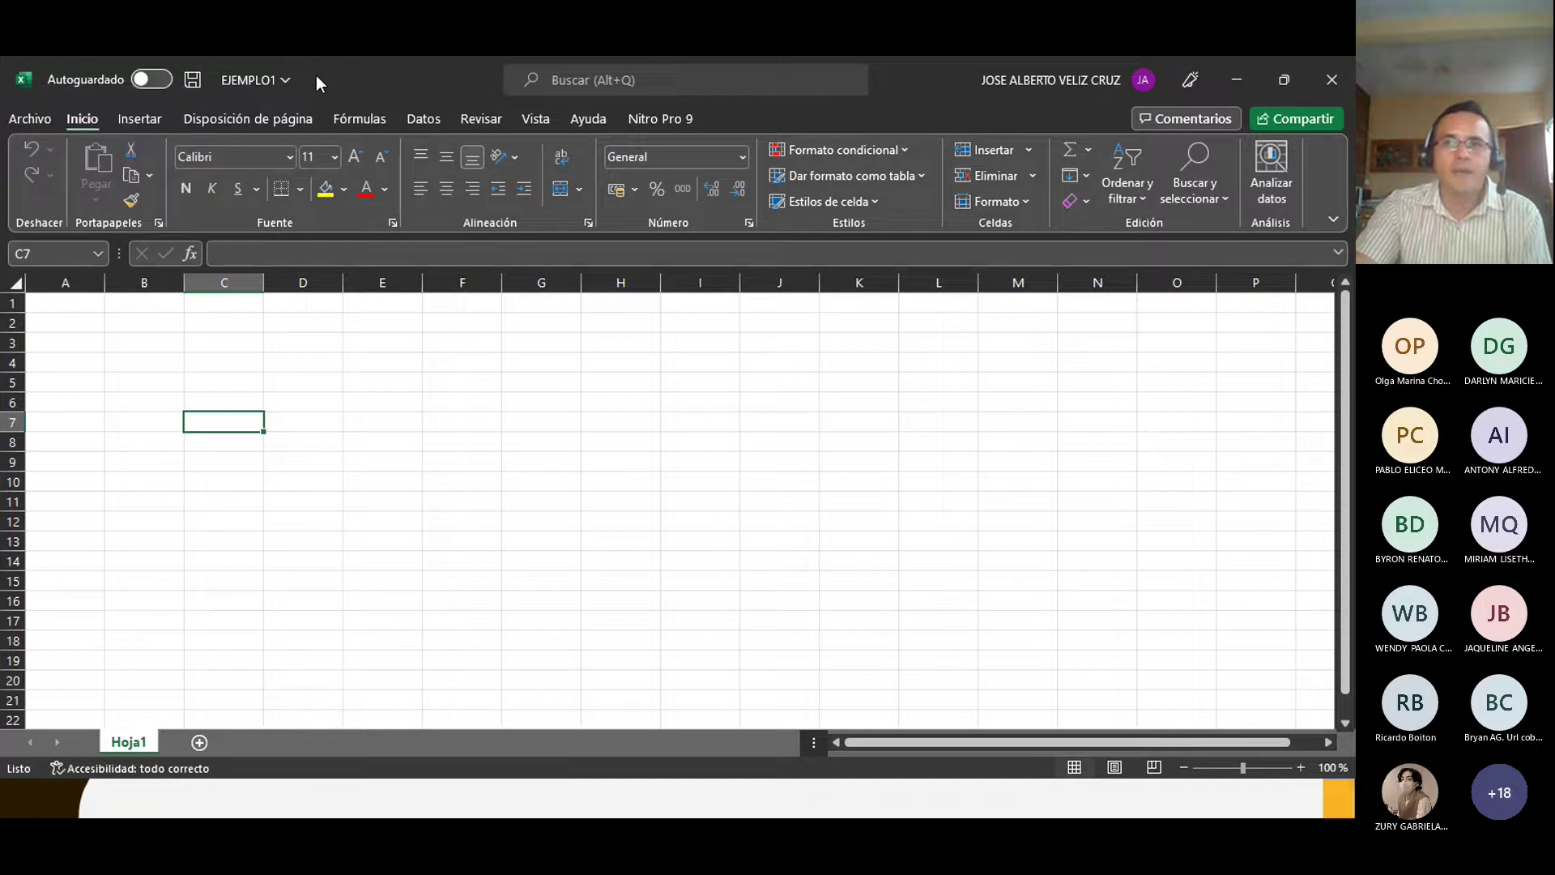
pyautogui.click(620, 441)
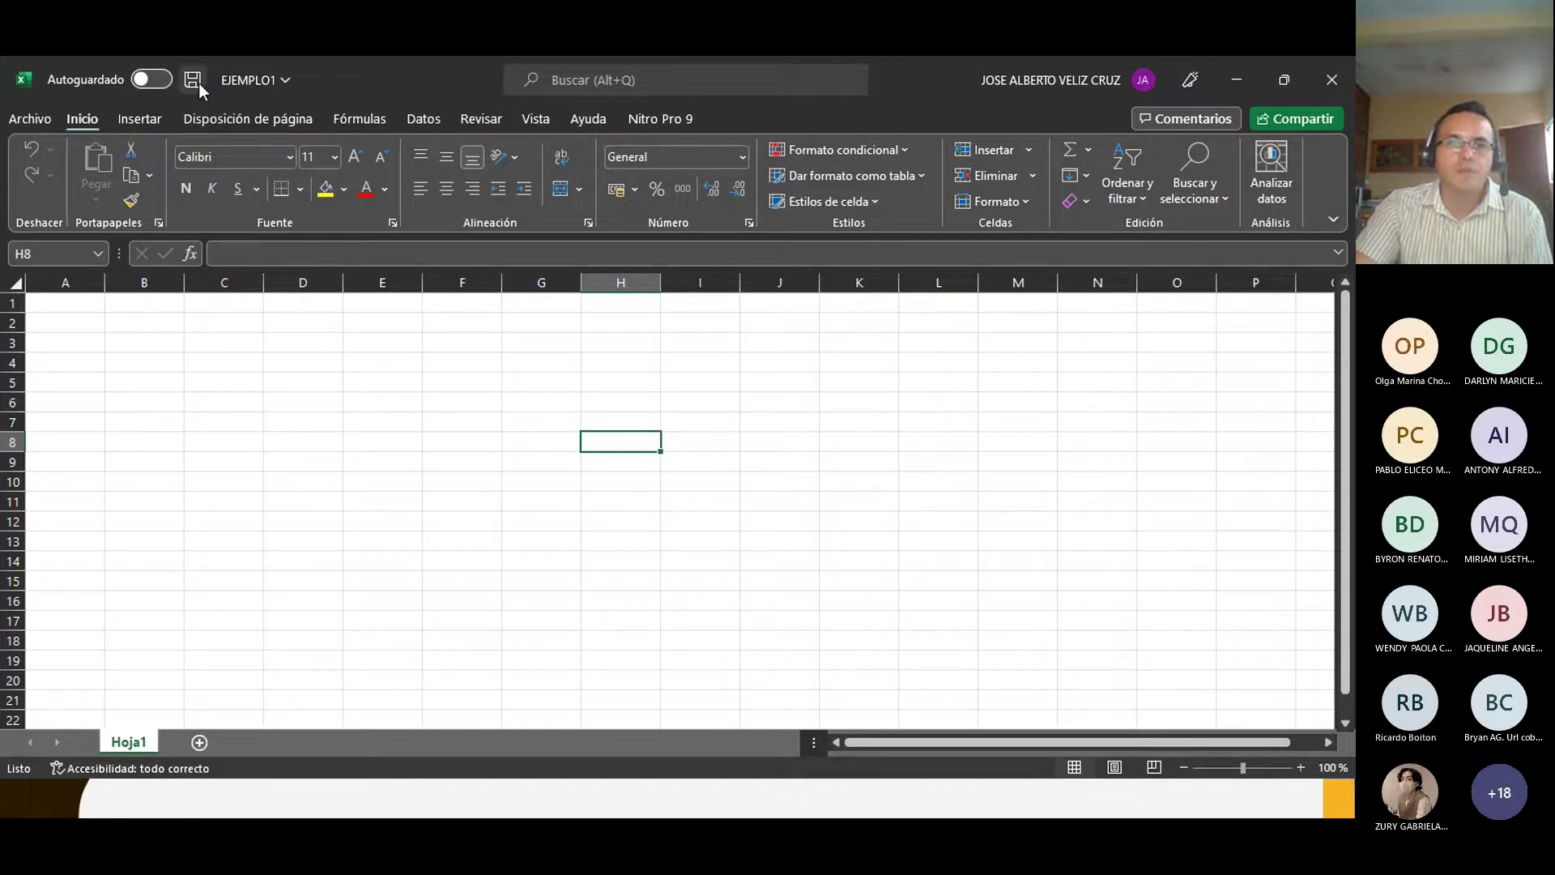
pyautogui.click(22, 124)
# Step: Open Opciones, revisit the quick access toolbar and Personalizar cinta de opciones pages, then close it
pyautogui.click(96, 741)
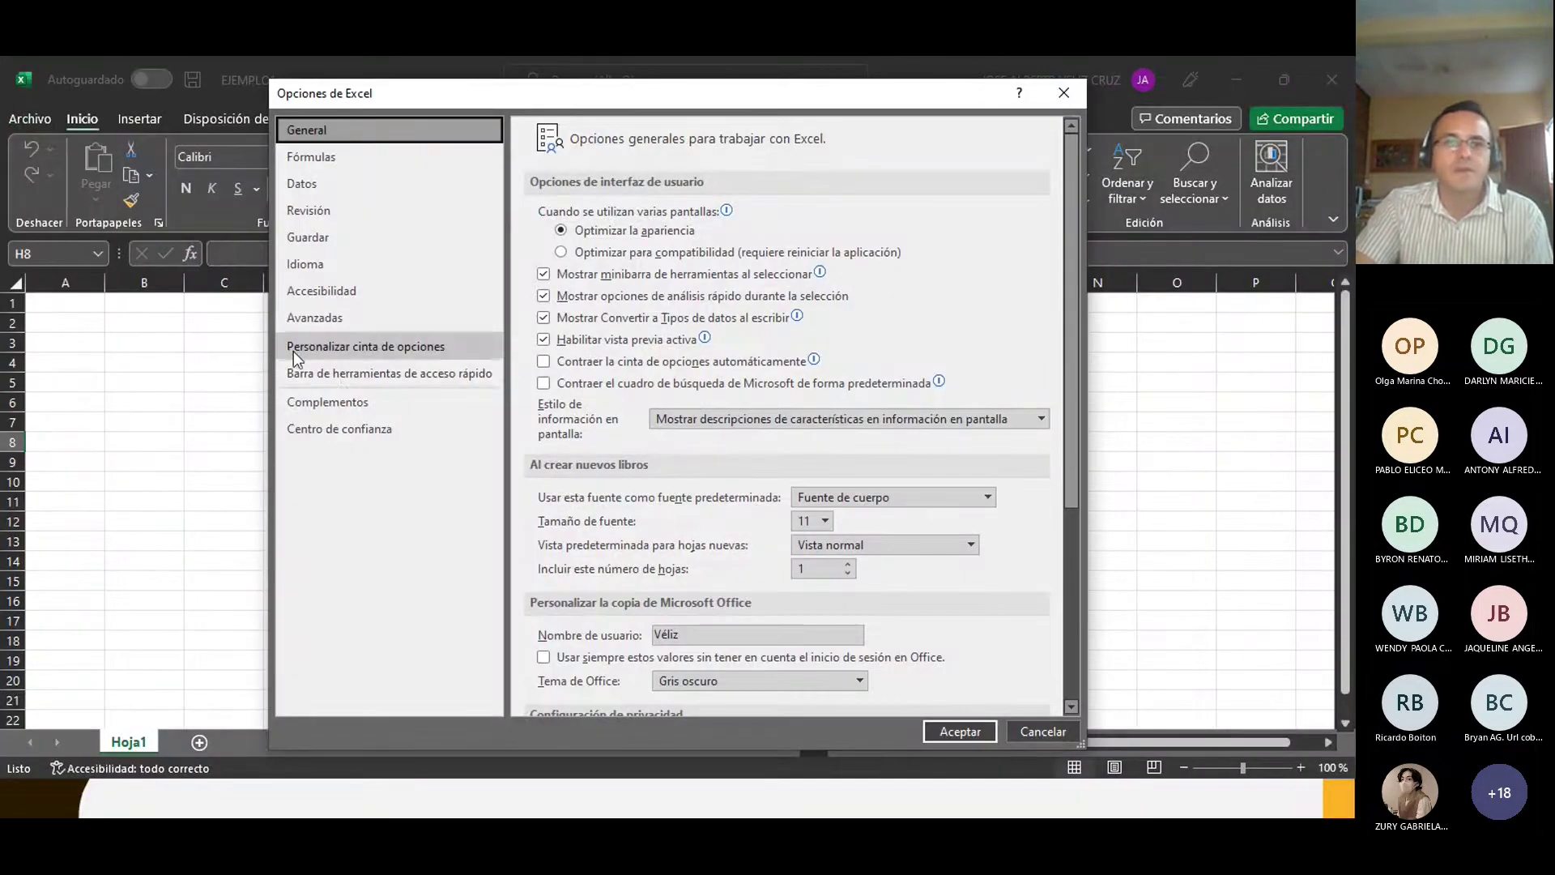
pyautogui.click(351, 372)
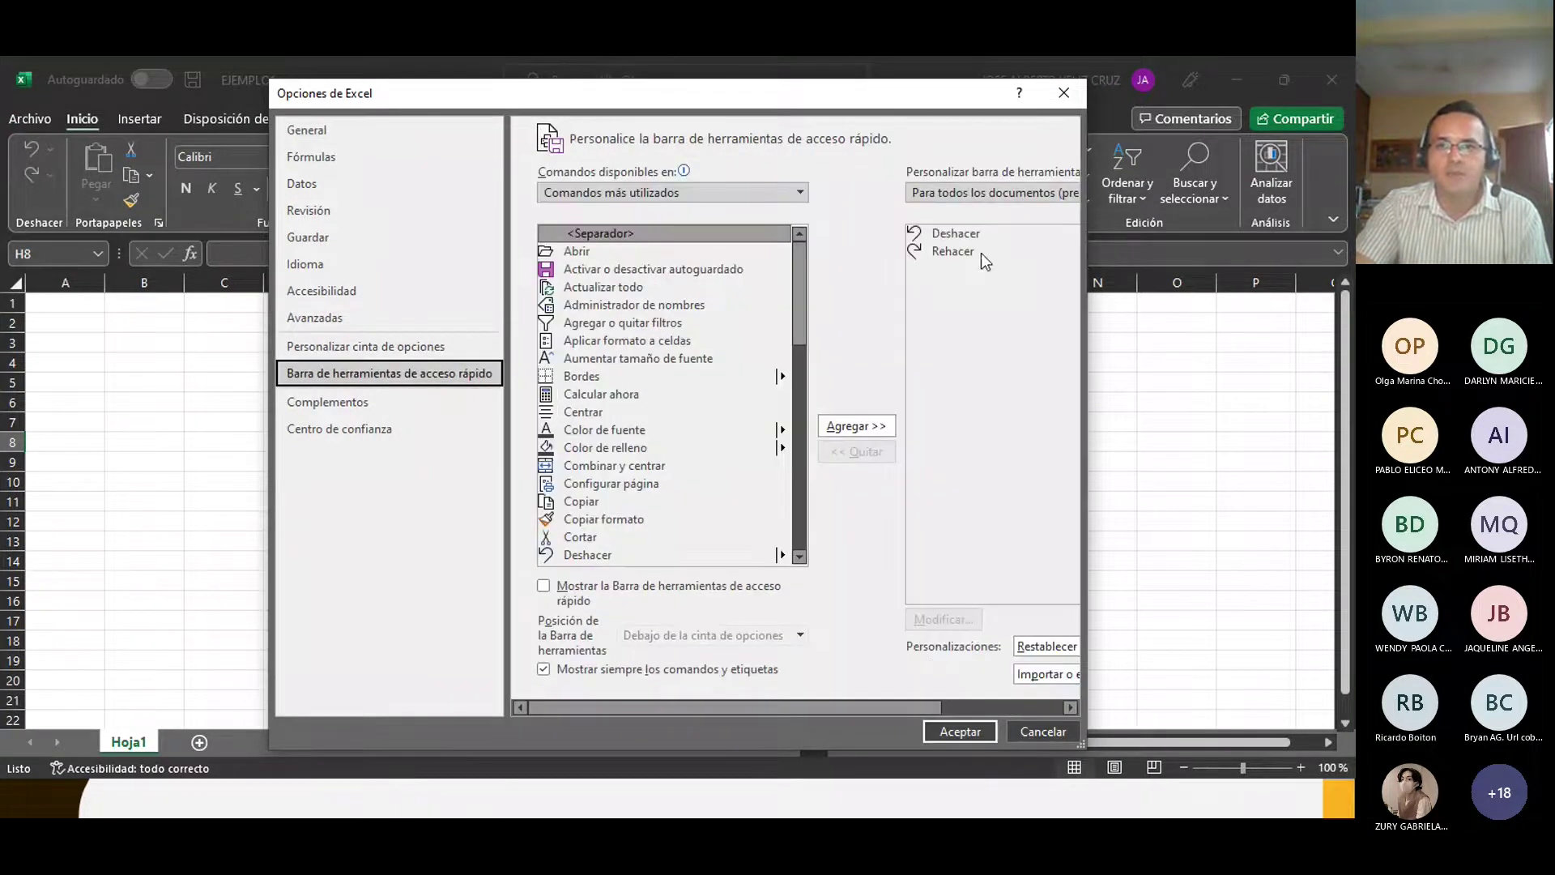
pyautogui.moveTo(905, 713); pyautogui.dragTo(1020, 710)
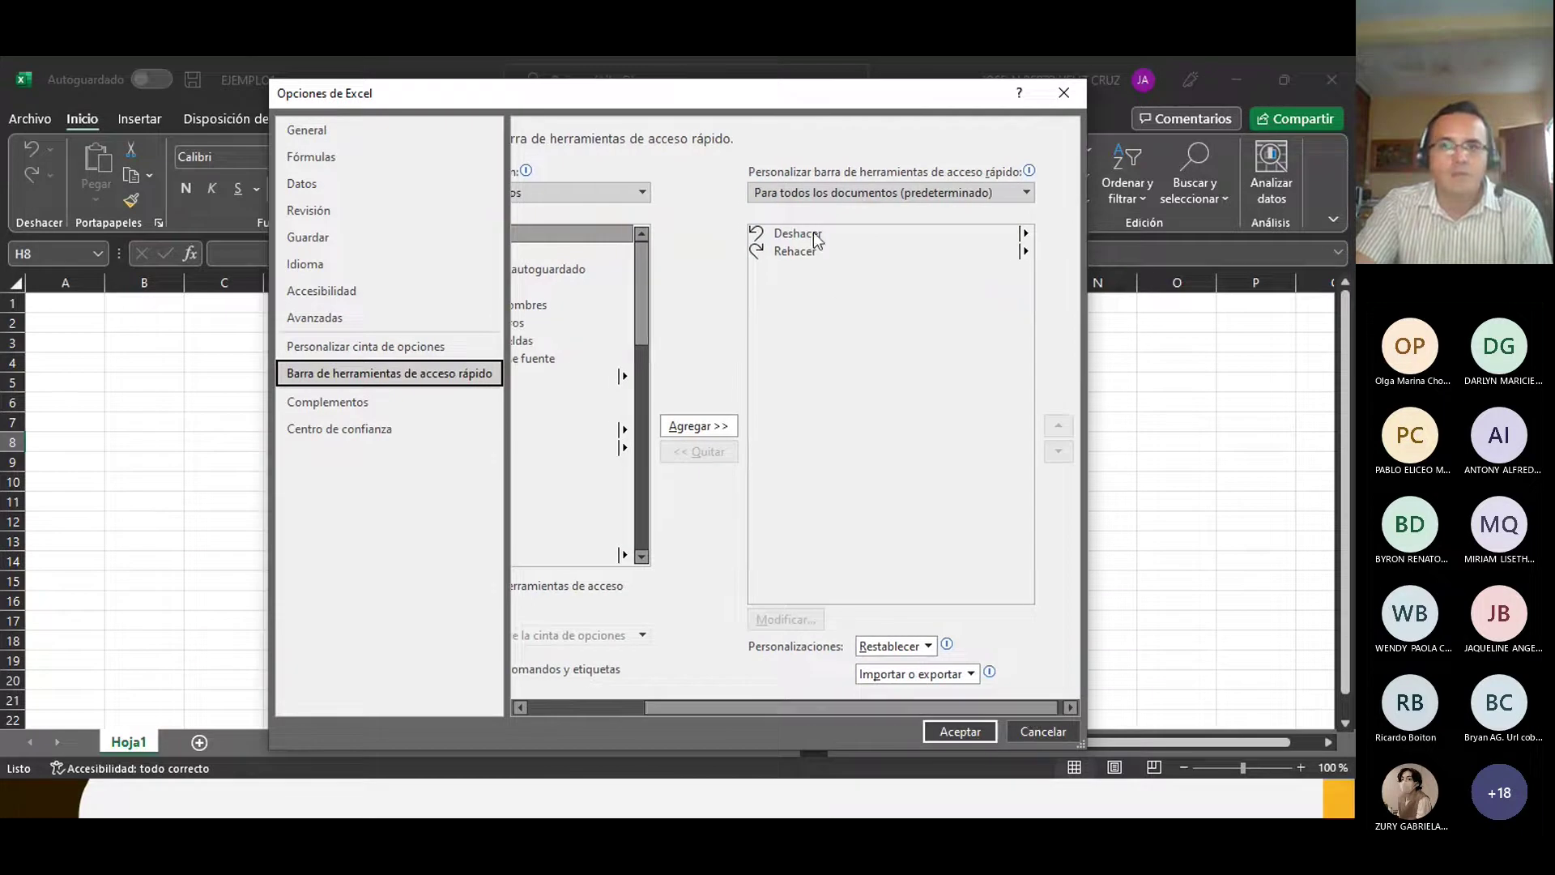
pyautogui.moveTo(708, 706); pyautogui.dragTo(661, 710)
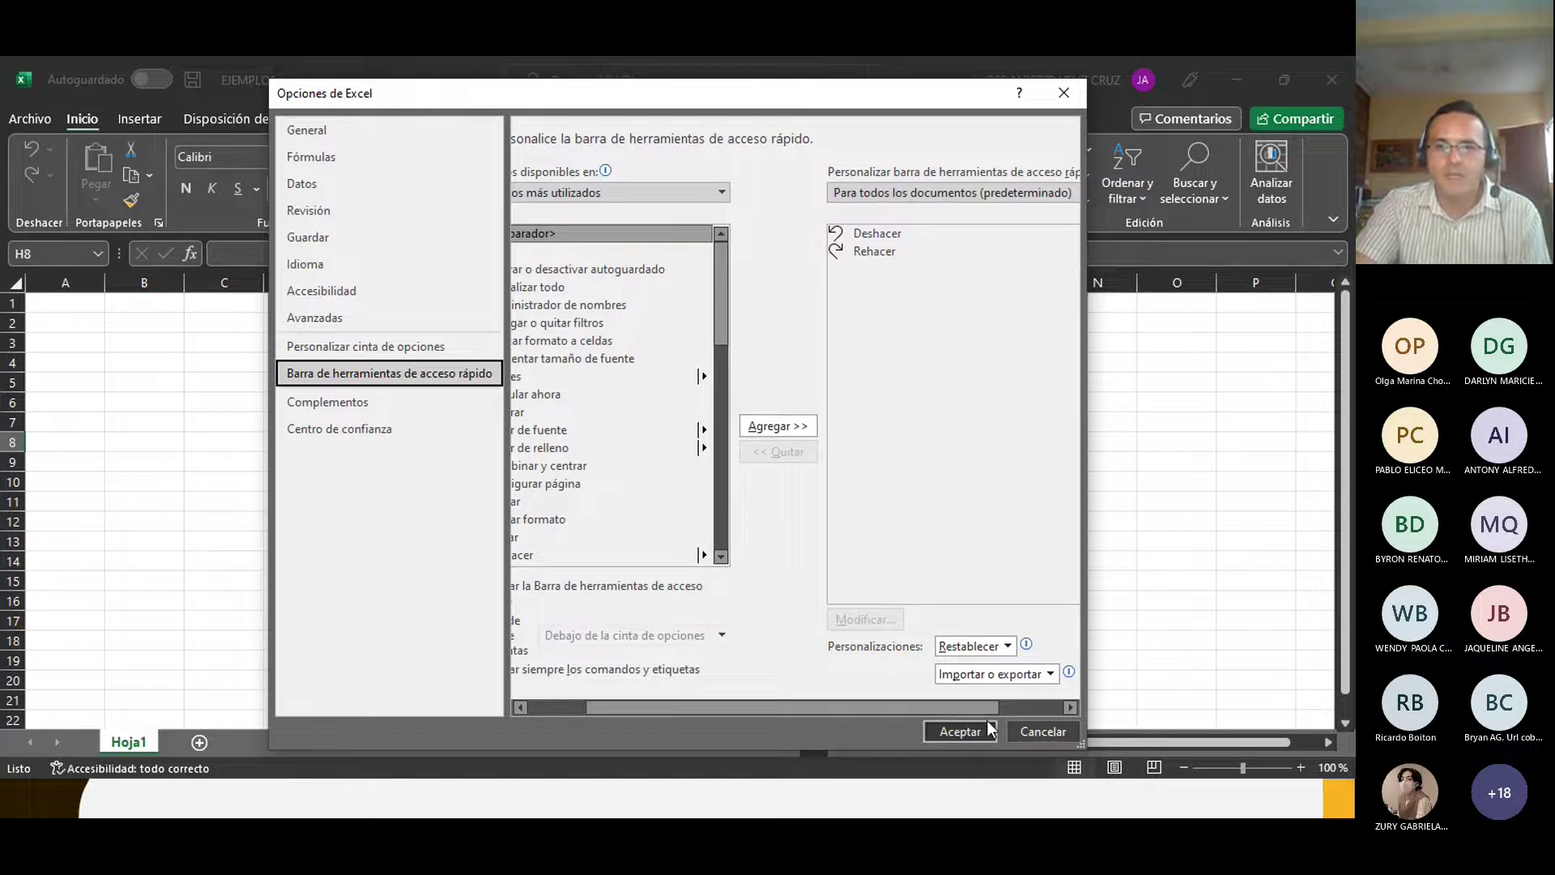
pyautogui.moveTo(679, 713); pyautogui.dragTo(566, 710)
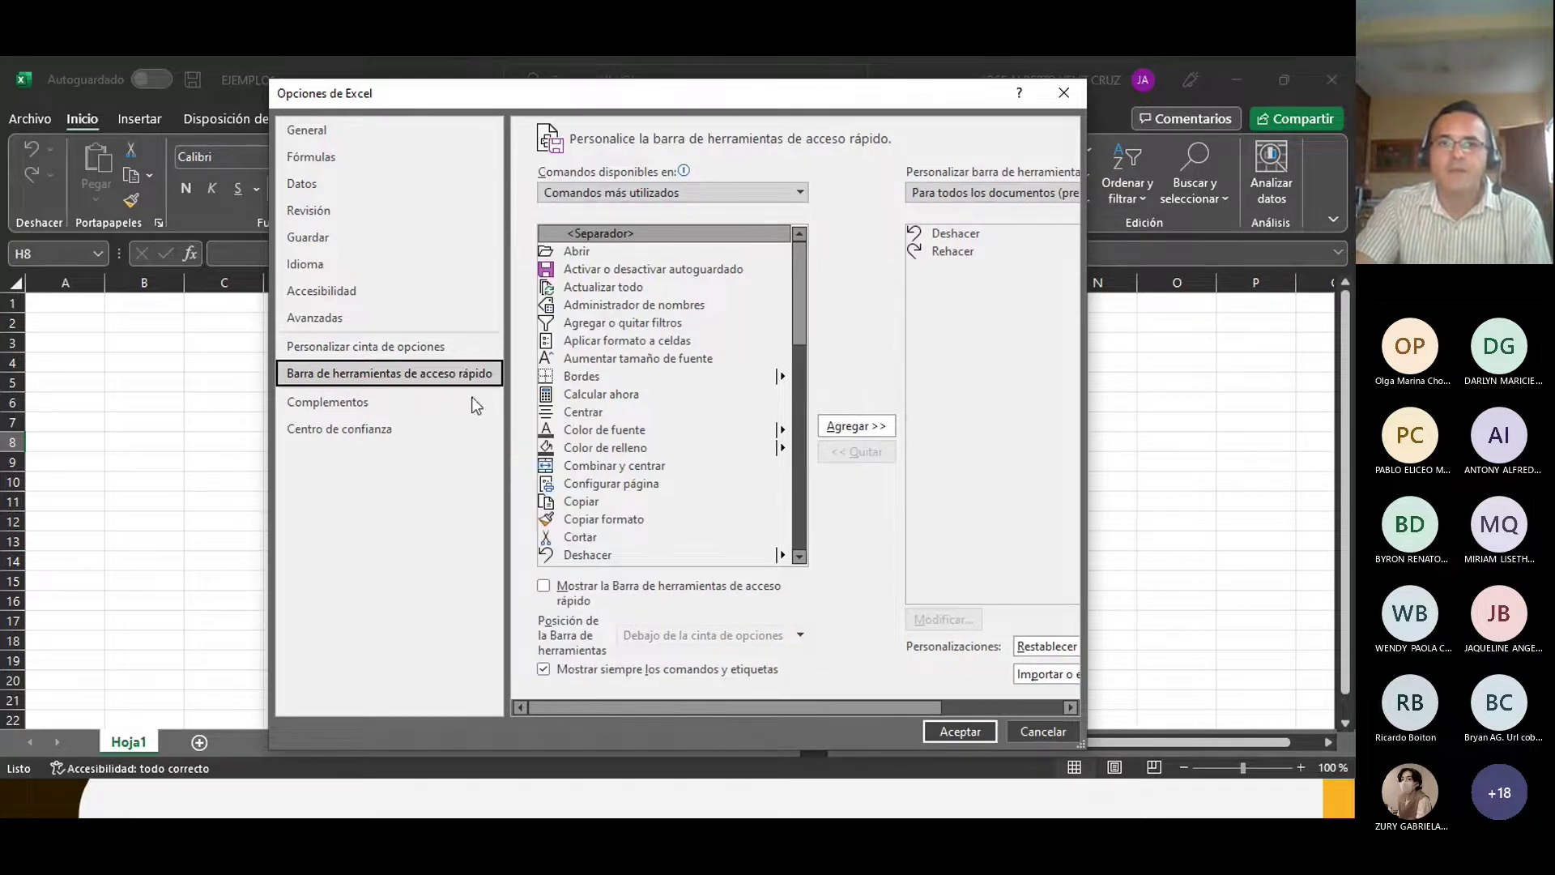
pyautogui.click(323, 347)
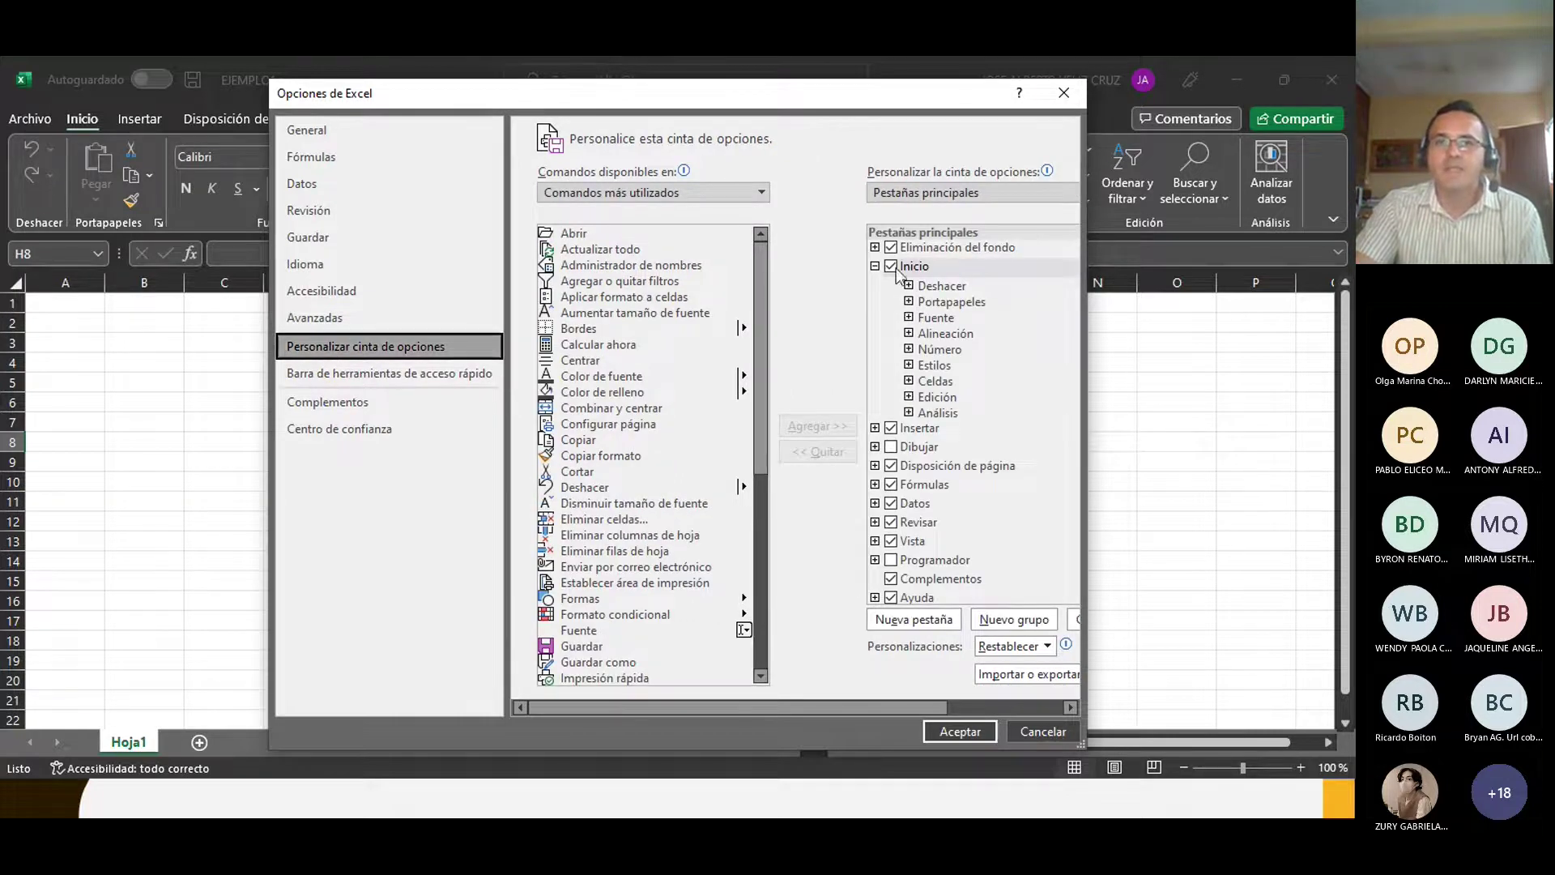
pyautogui.click(1064, 93)
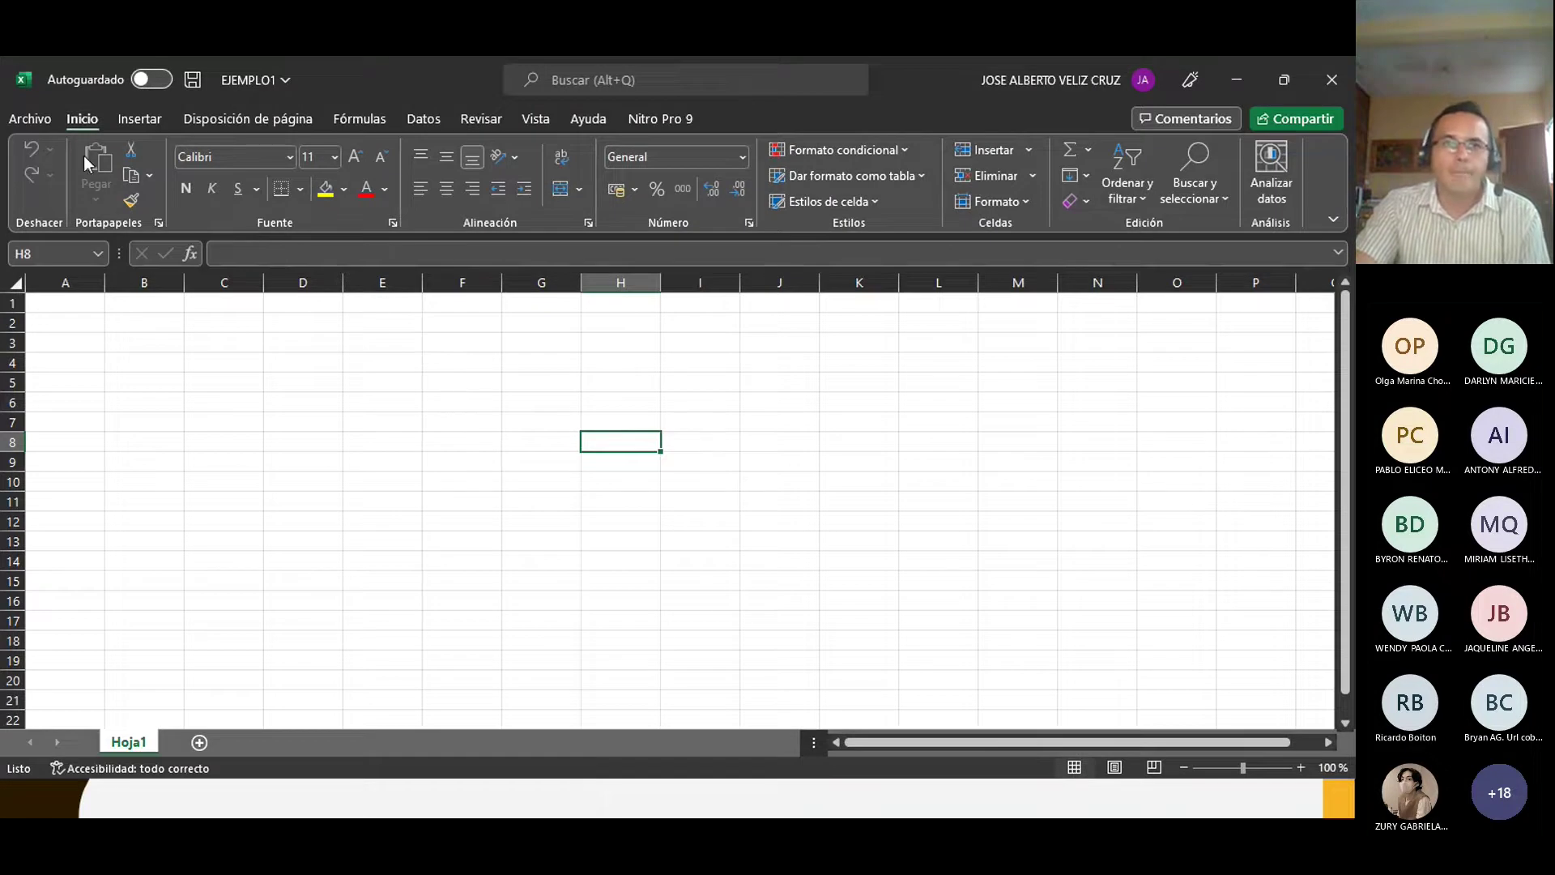
pyautogui.click(32, 120)
pyautogui.click(29, 124)
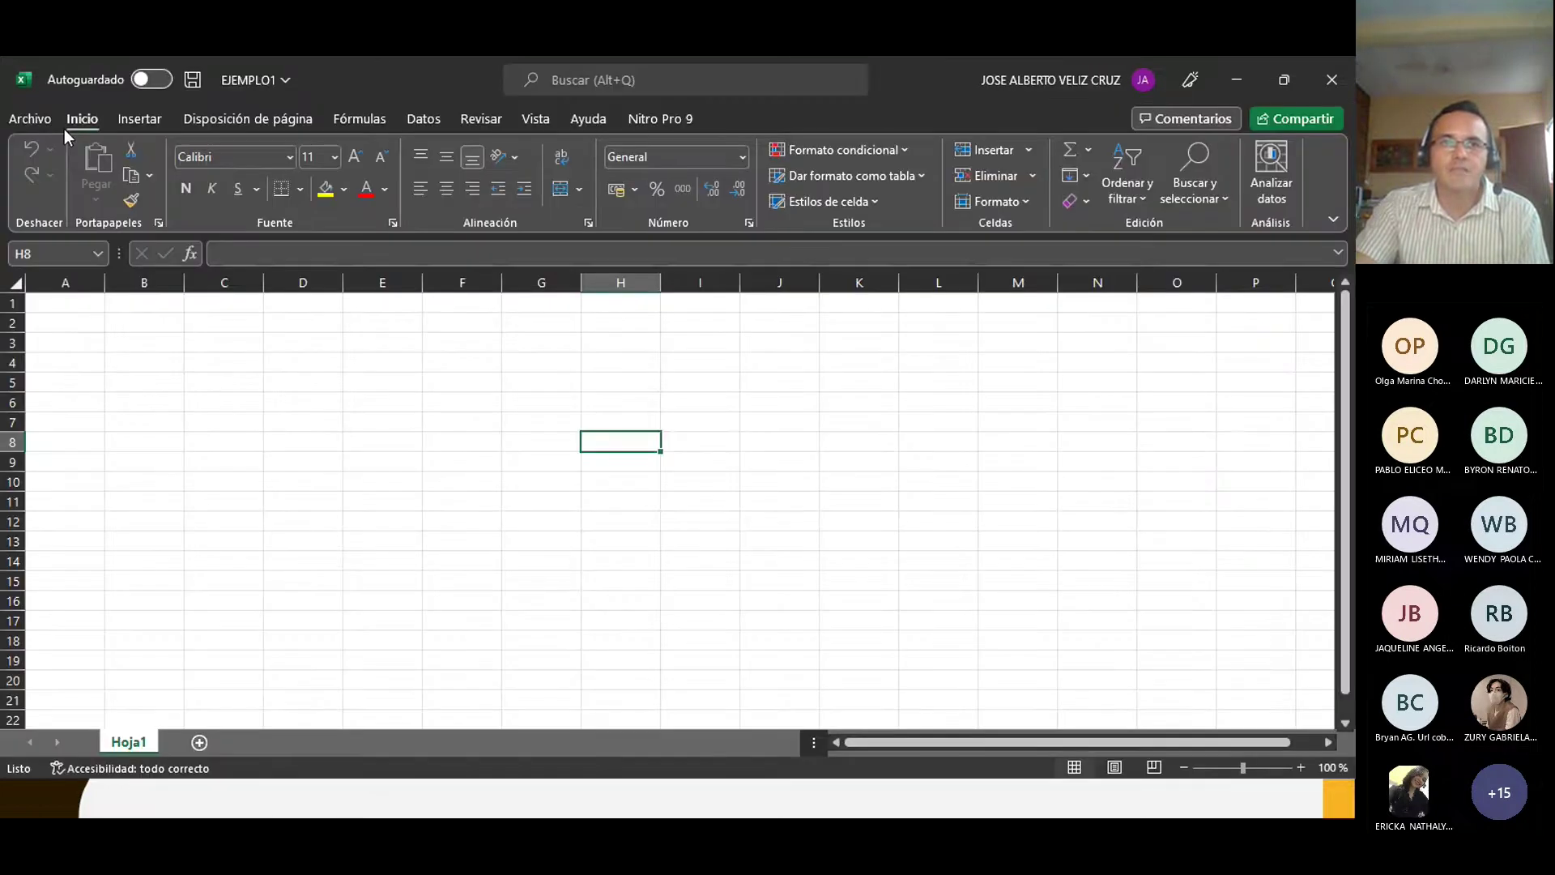
pyautogui.click(139, 120)
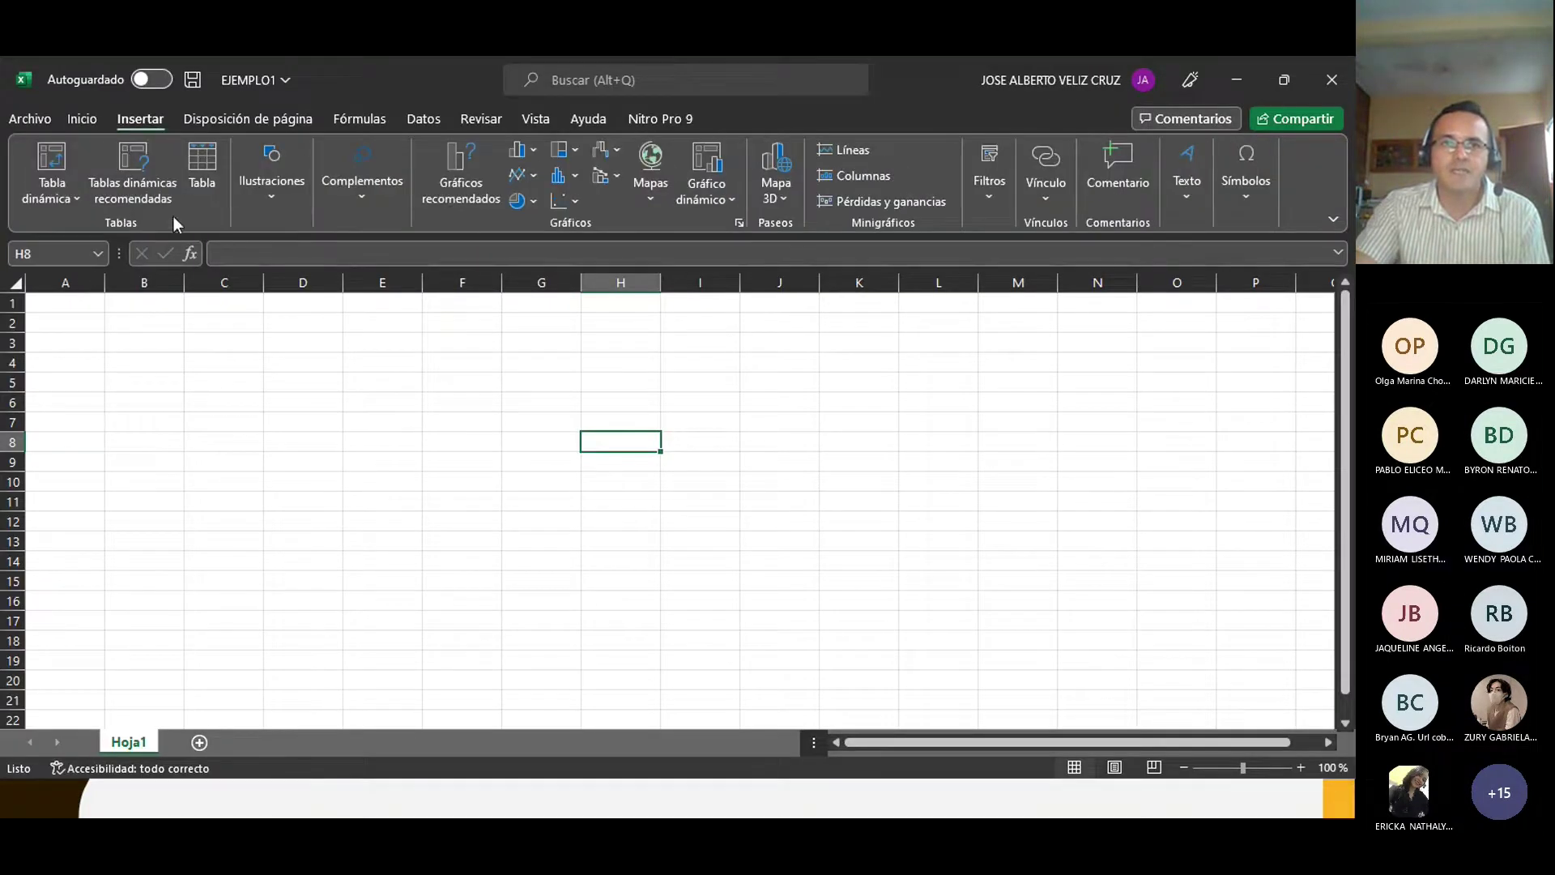
pyautogui.click(243, 122)
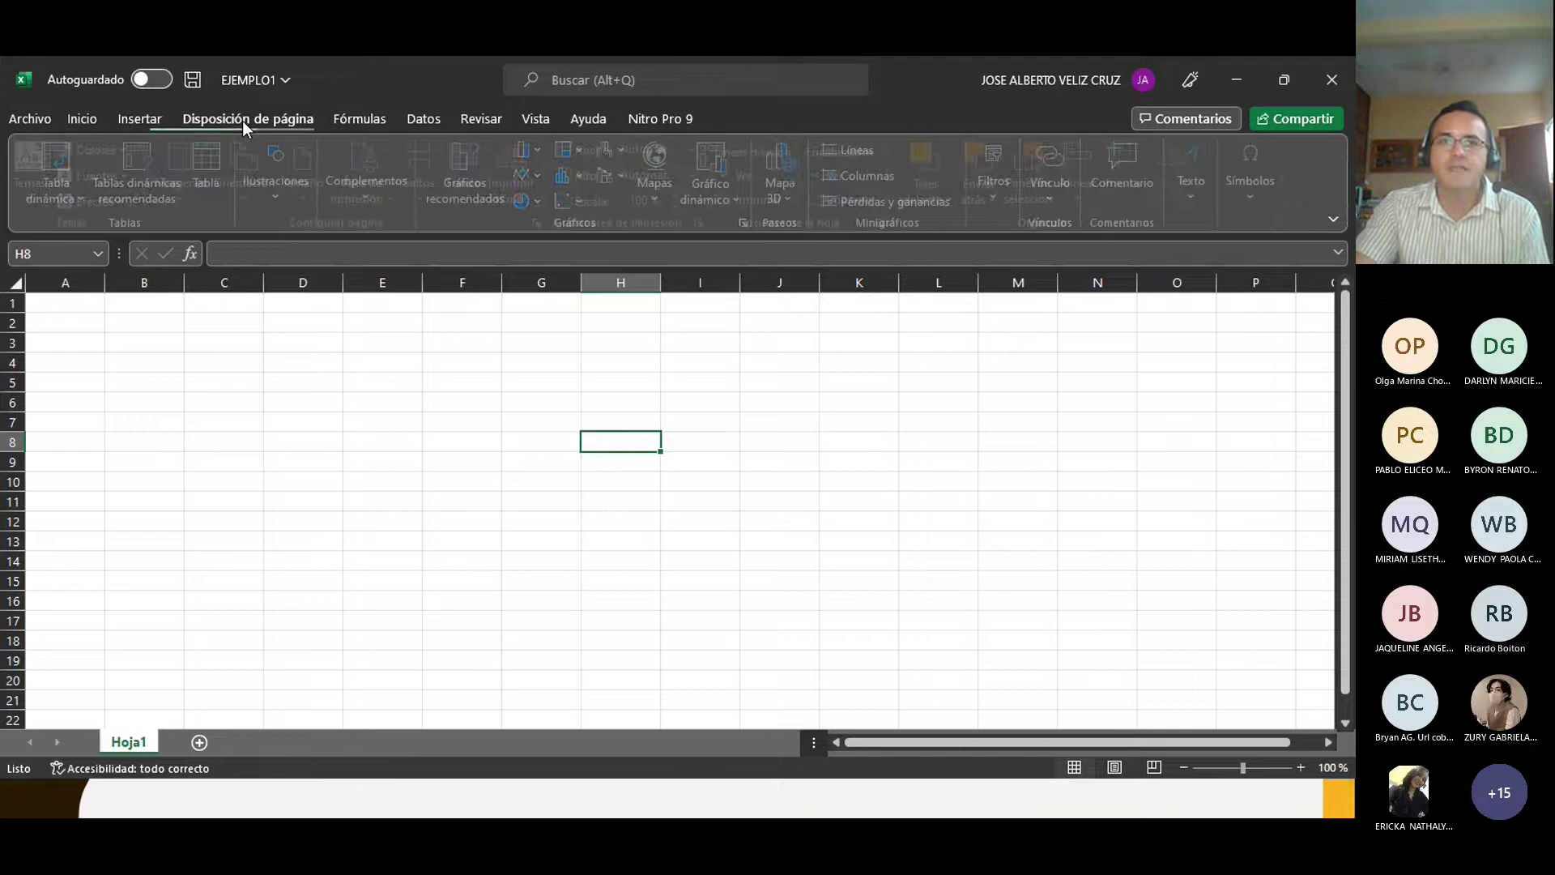
pyautogui.click(360, 120)
pyautogui.click(424, 123)
pyautogui.click(482, 123)
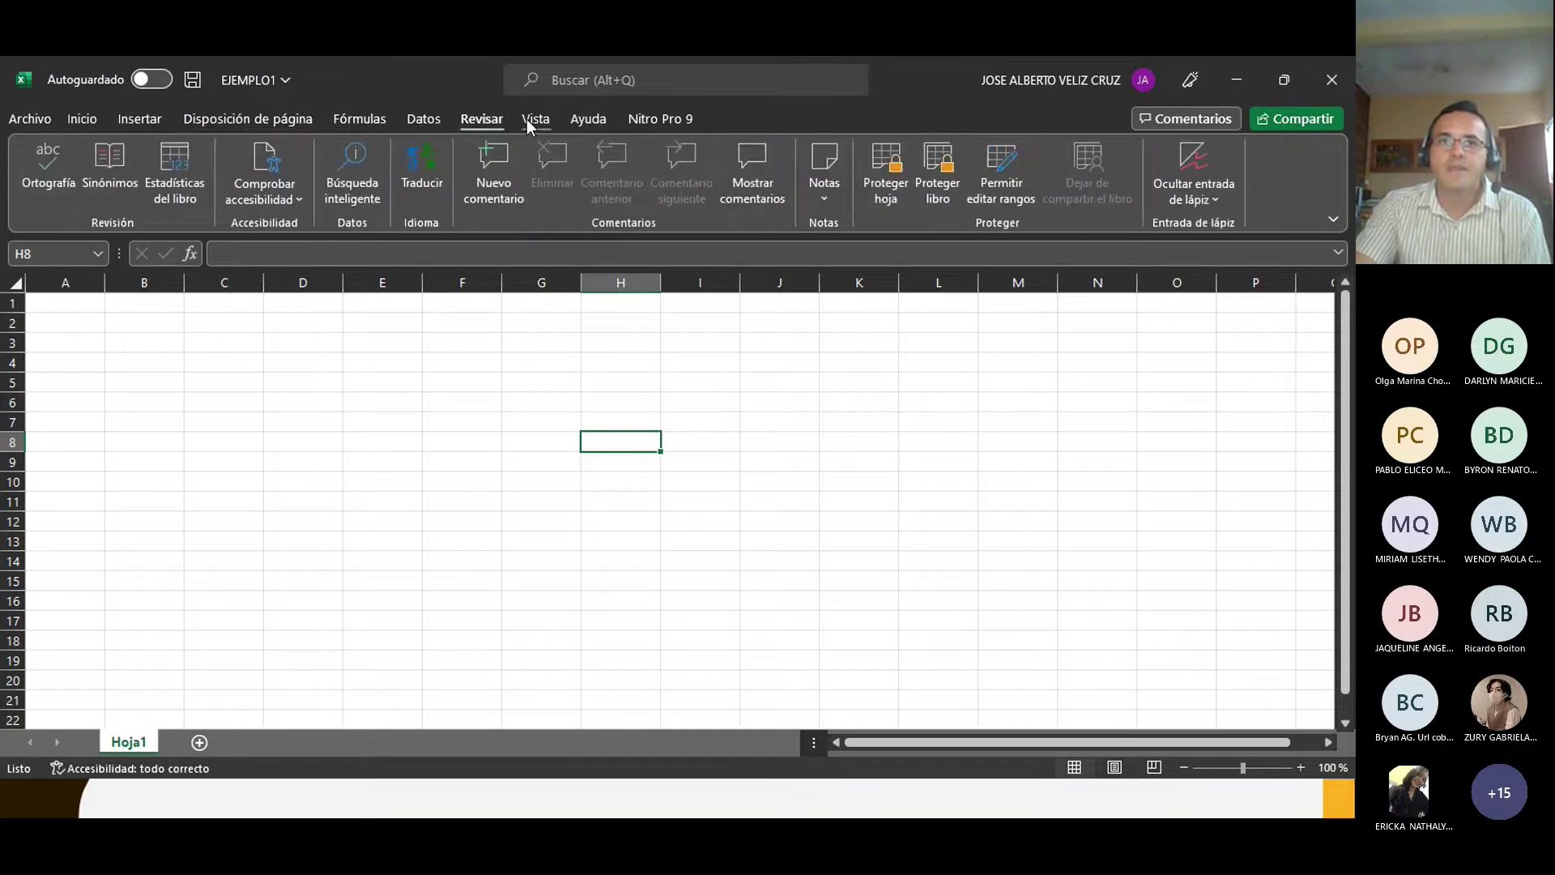
pyautogui.click(530, 120)
pyautogui.click(586, 121)
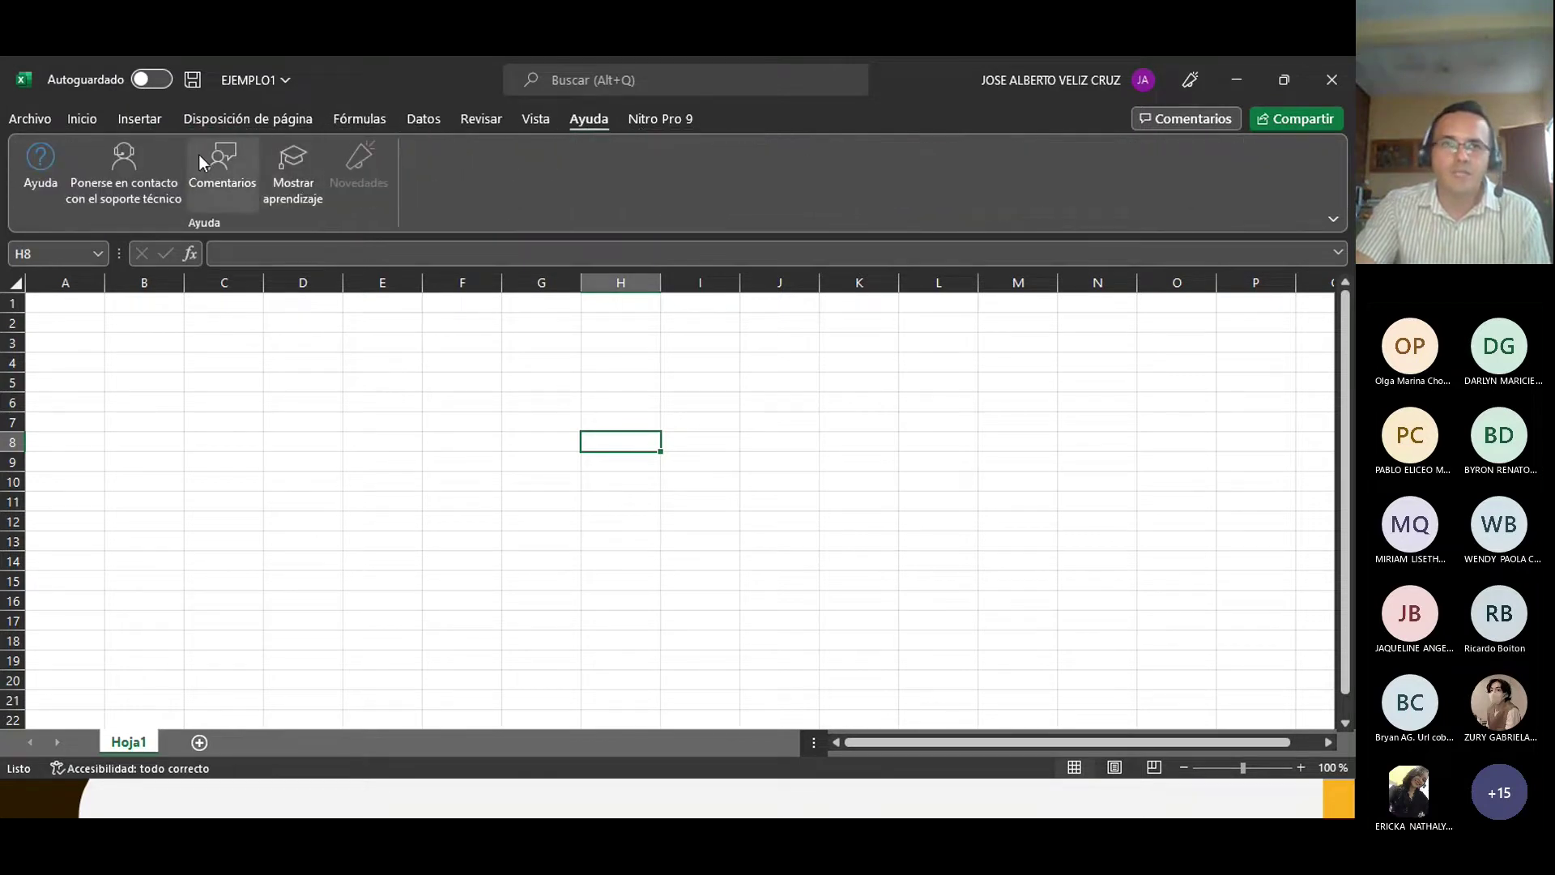
pyautogui.click(87, 120)
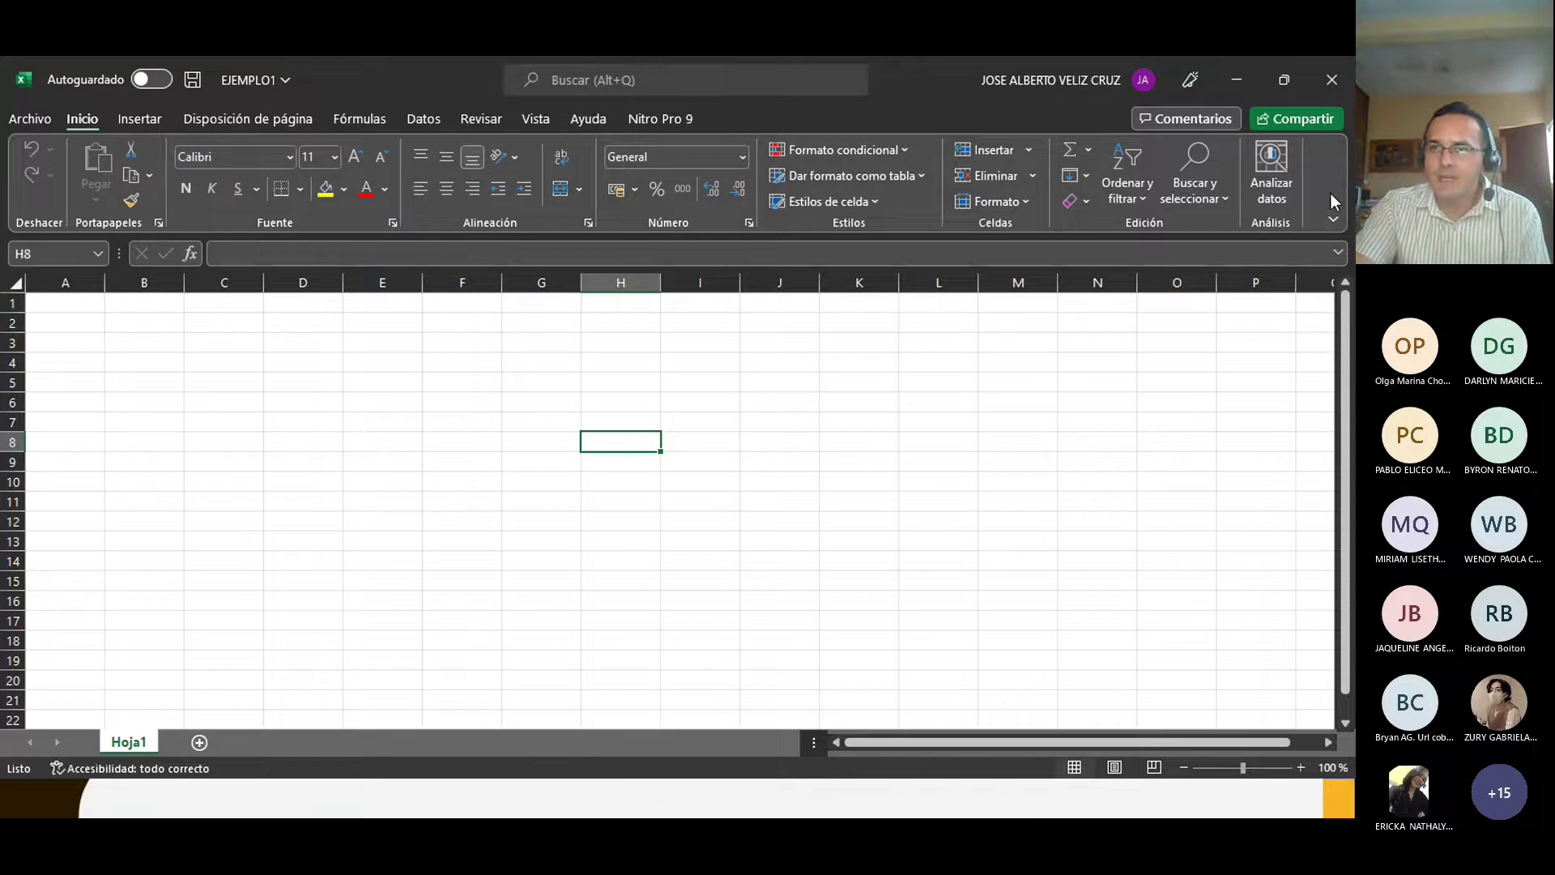
# Step: Show the quick access toolbar below the ribbon and add Impresión rápida to it
pyautogui.click(1332, 220)
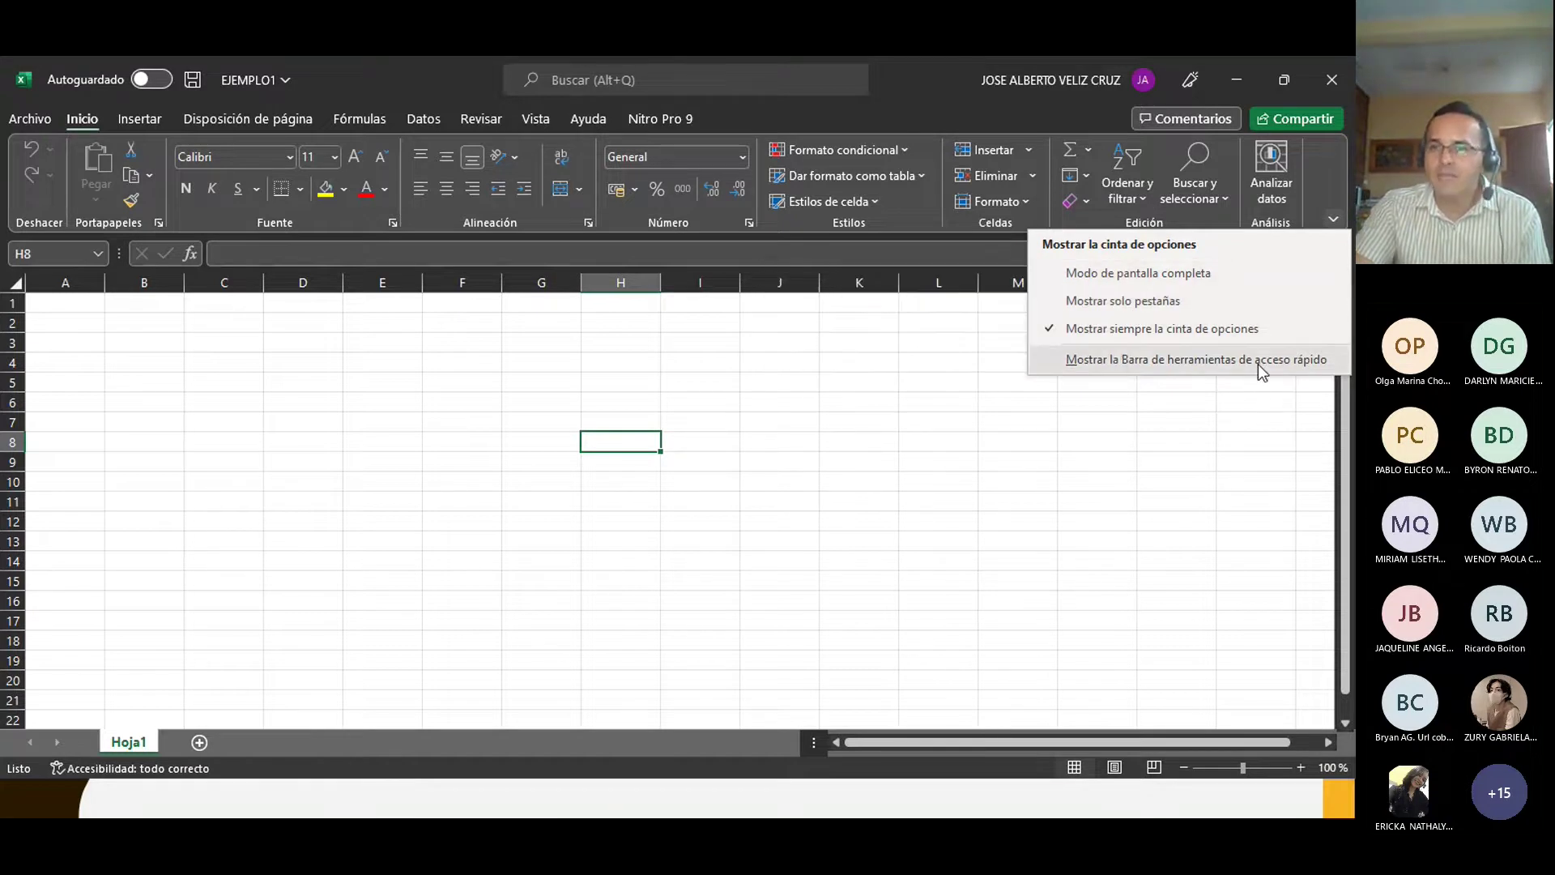
pyautogui.click(1038, 370)
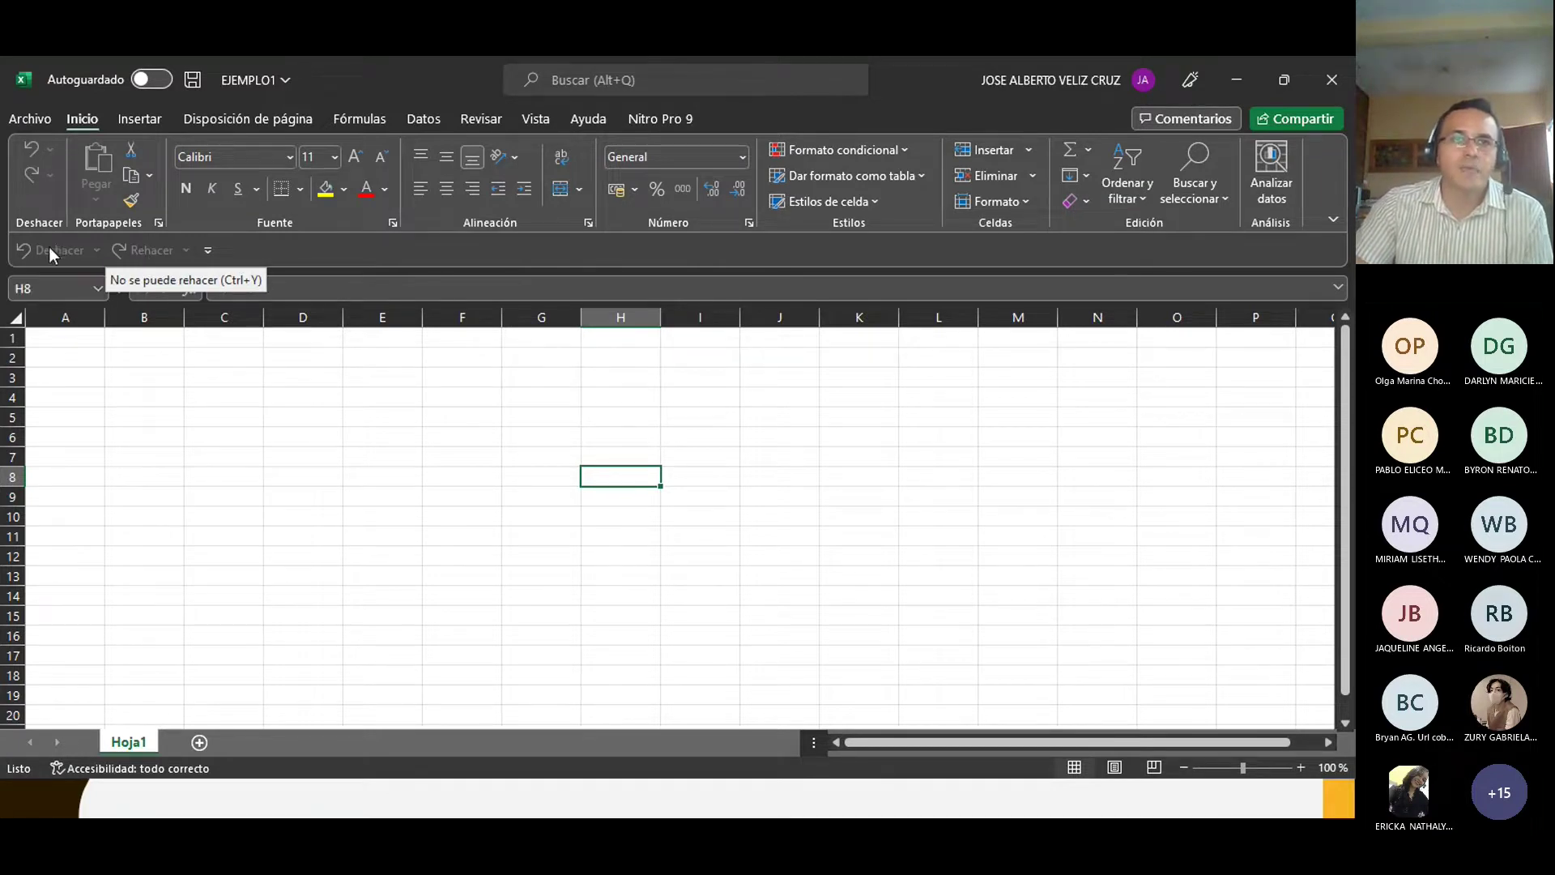
pyautogui.click(207, 251)
pyautogui.click(223, 449)
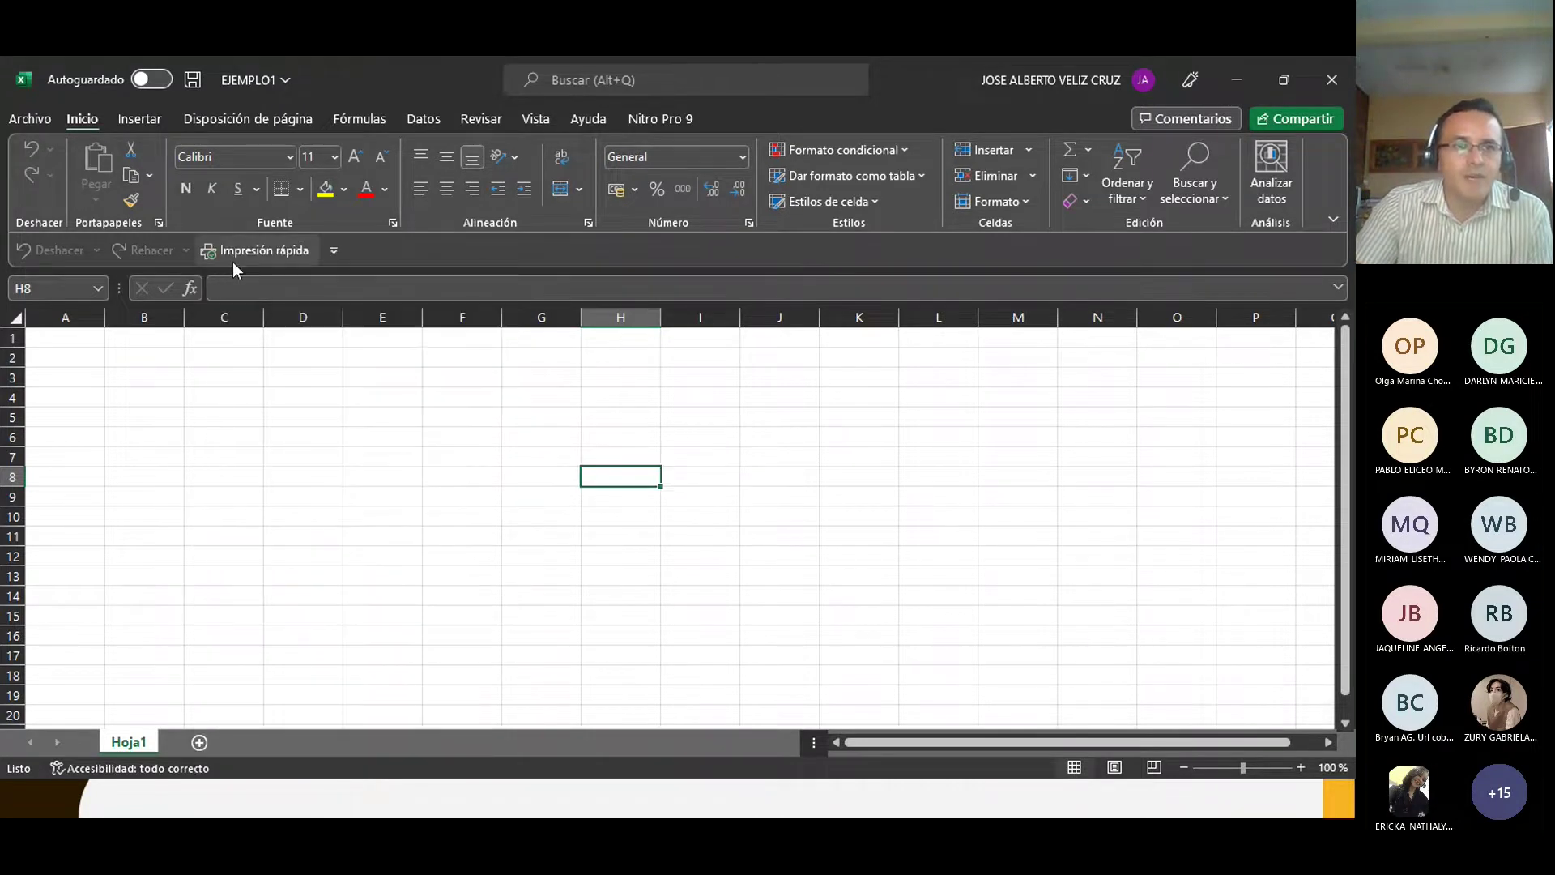
# Step: Add Guardar to the quick access toolbar, then hide the toolbar via the ribbon display options
pyautogui.click(335, 250)
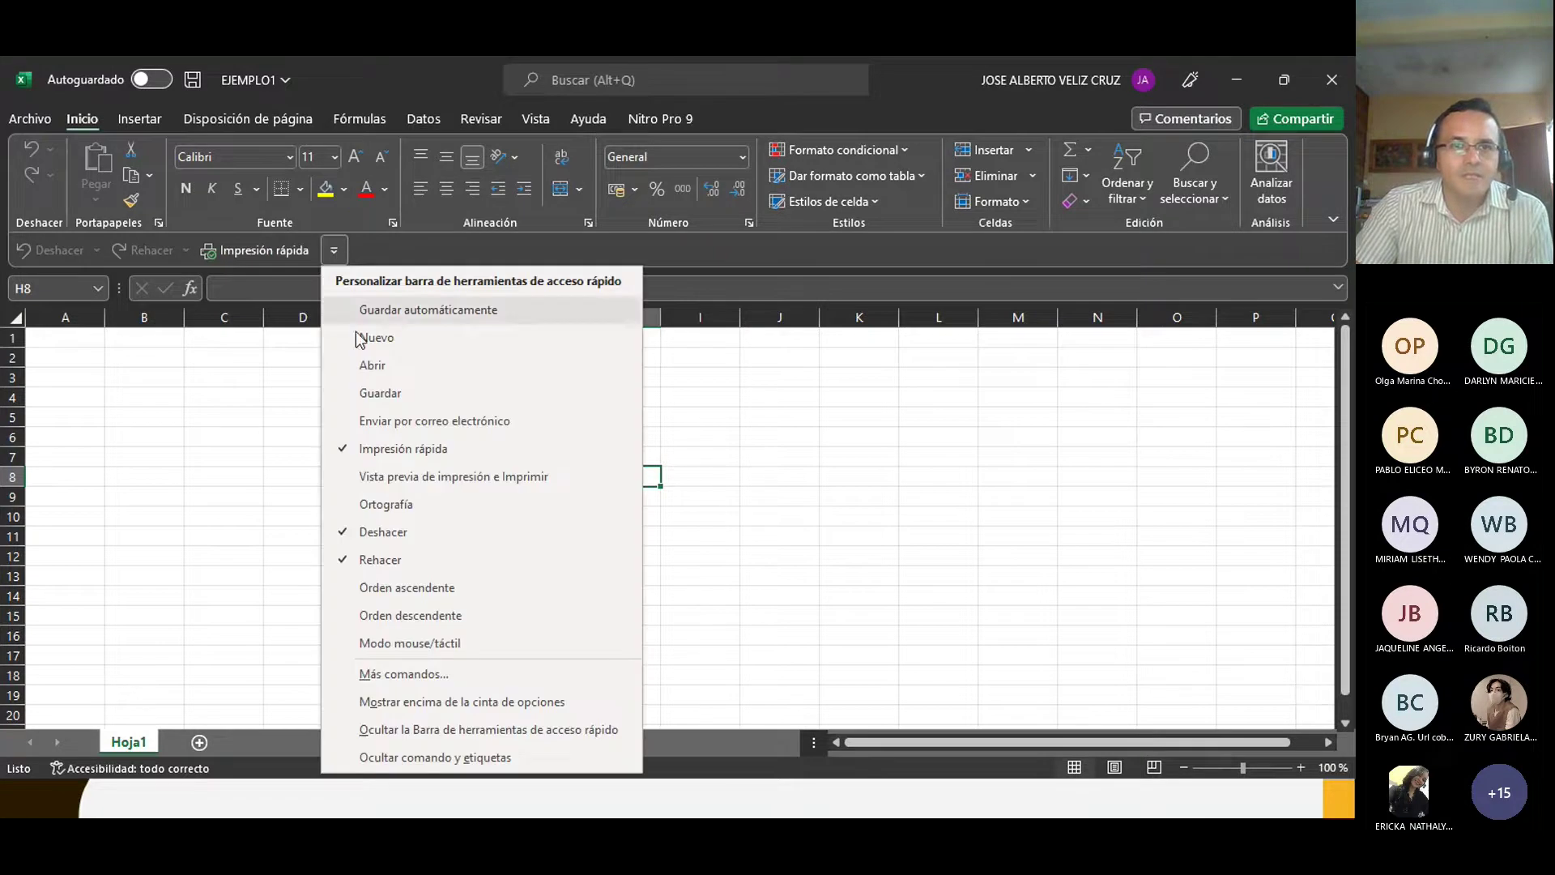
pyautogui.click(360, 394)
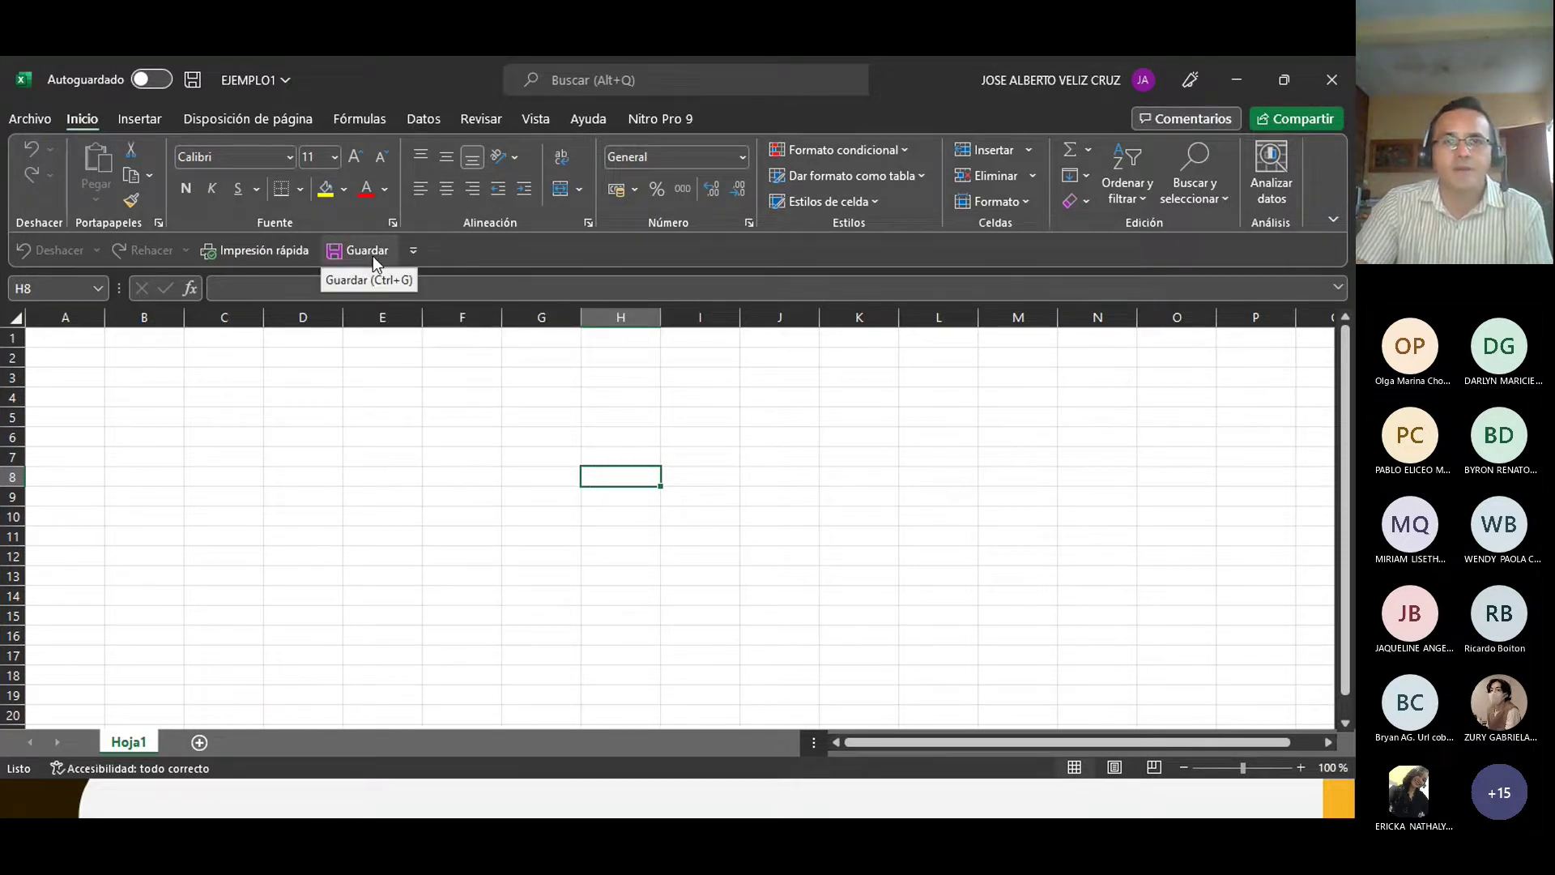
pyautogui.click(1334, 220)
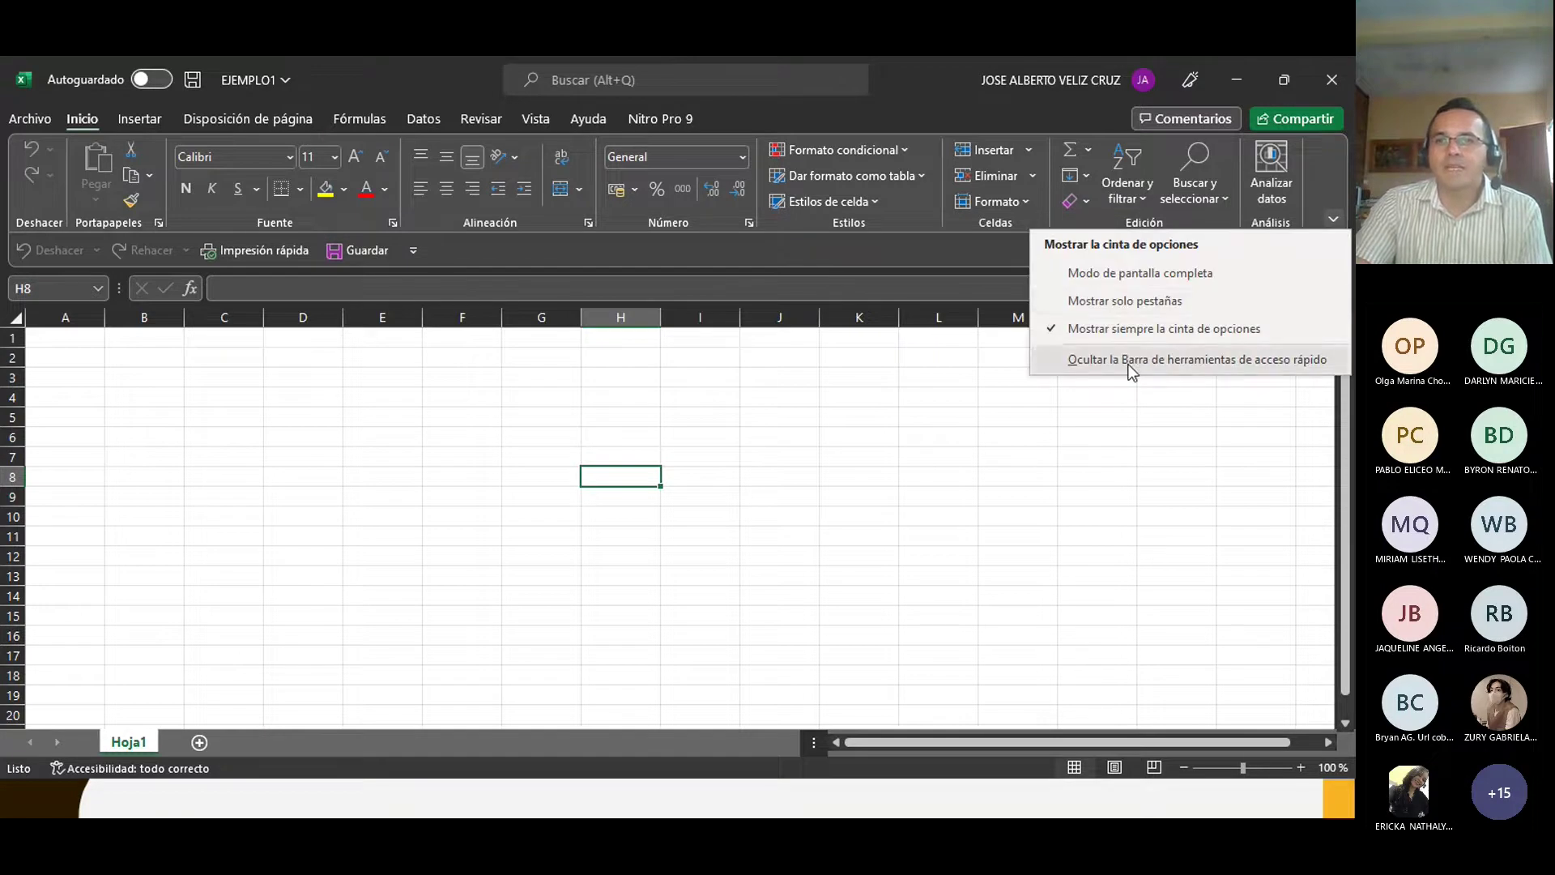
pyautogui.click(1057, 359)
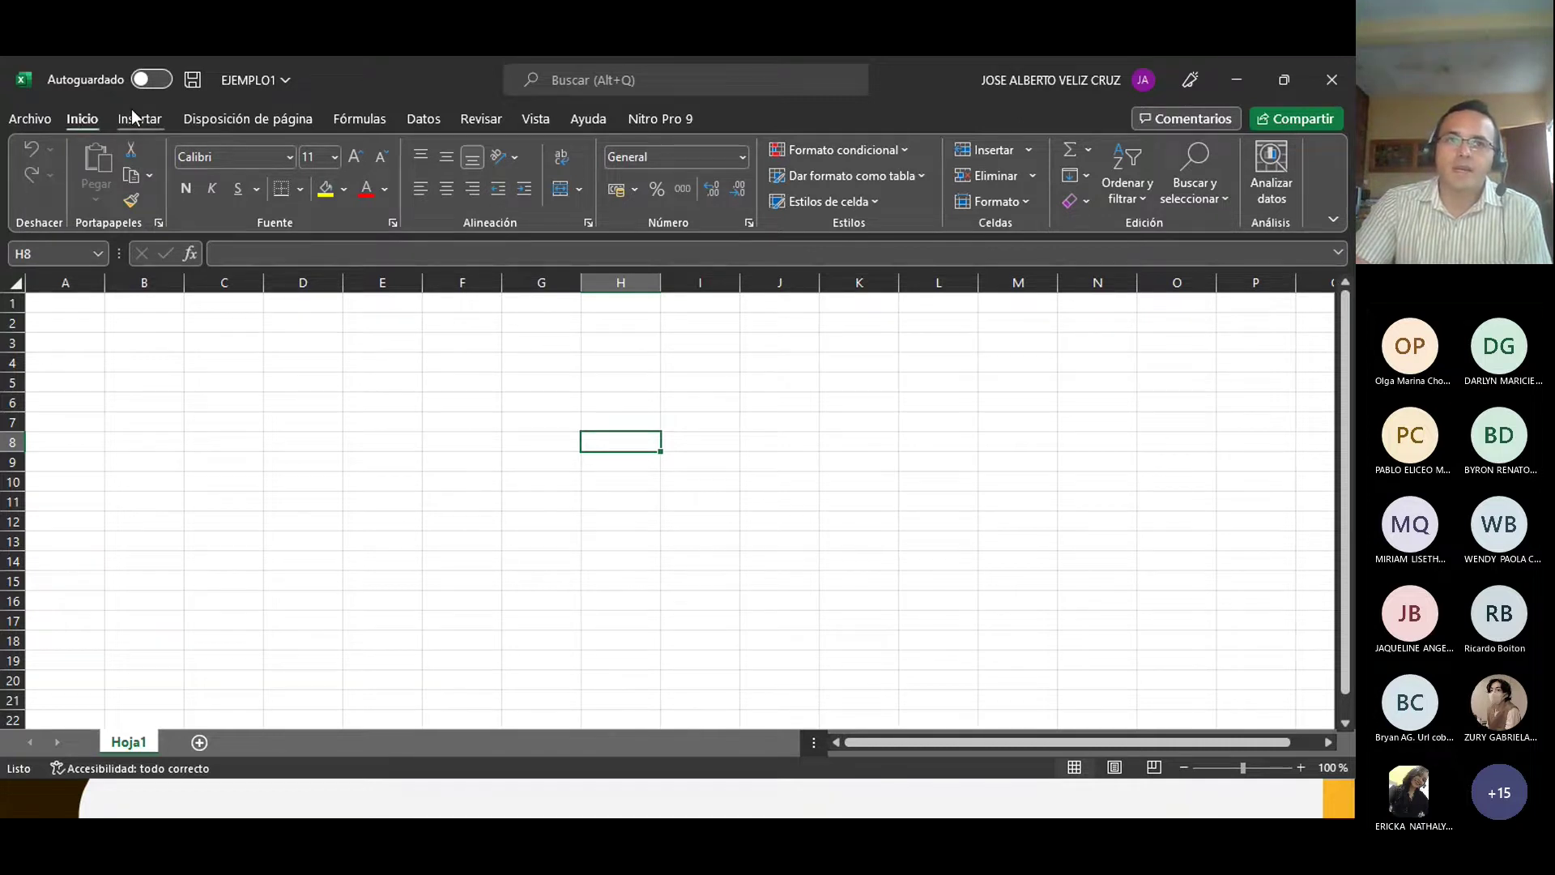
pyautogui.doubleClick(91, 121)
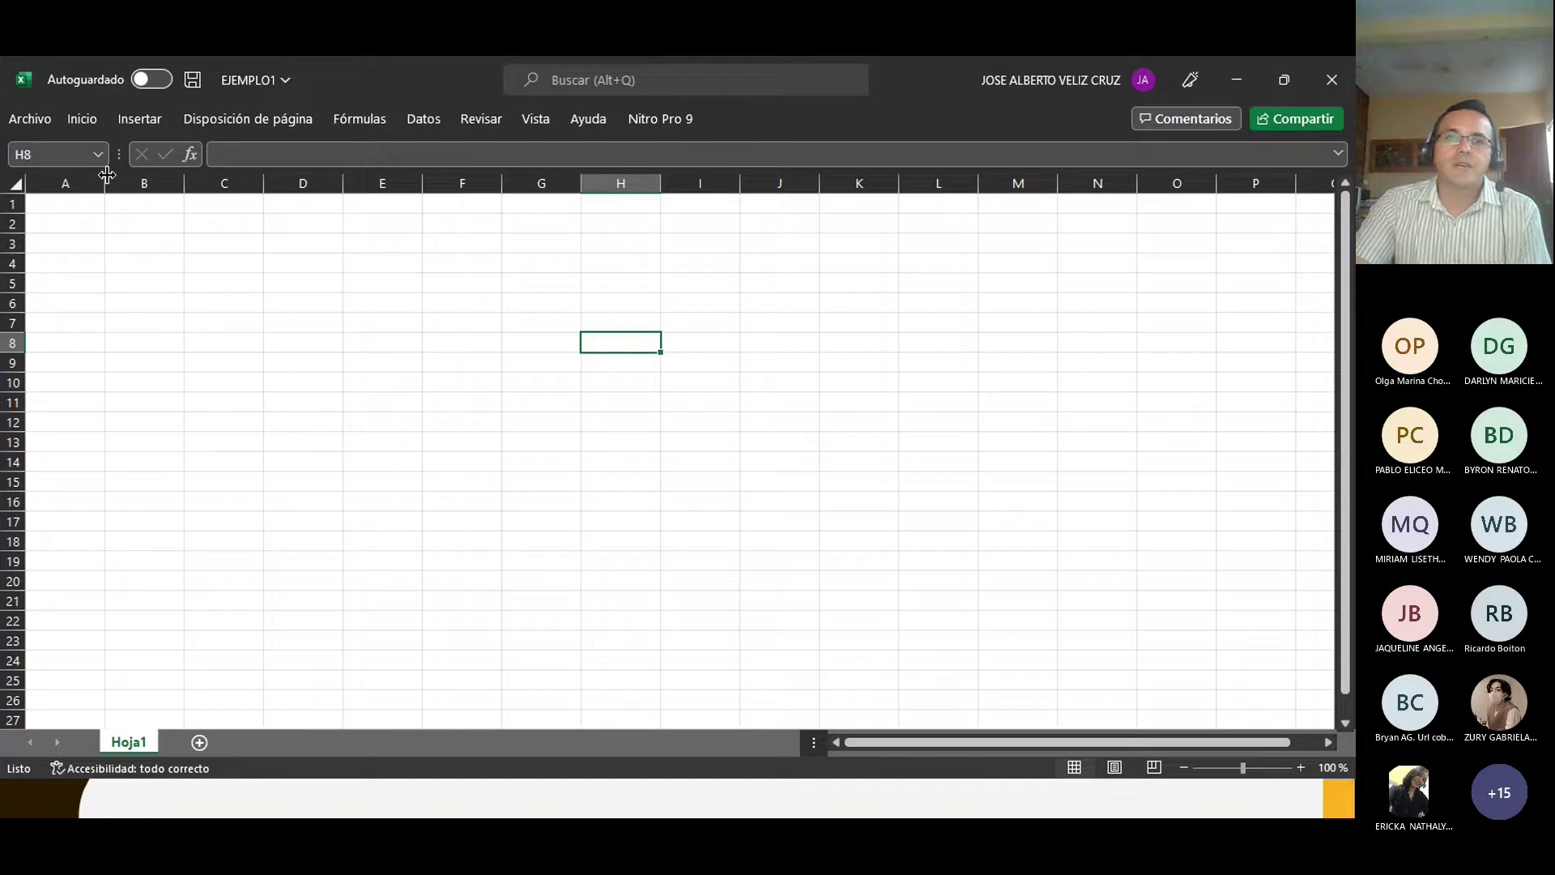
pyautogui.doubleClick(86, 126)
pyautogui.click(1017, 462)
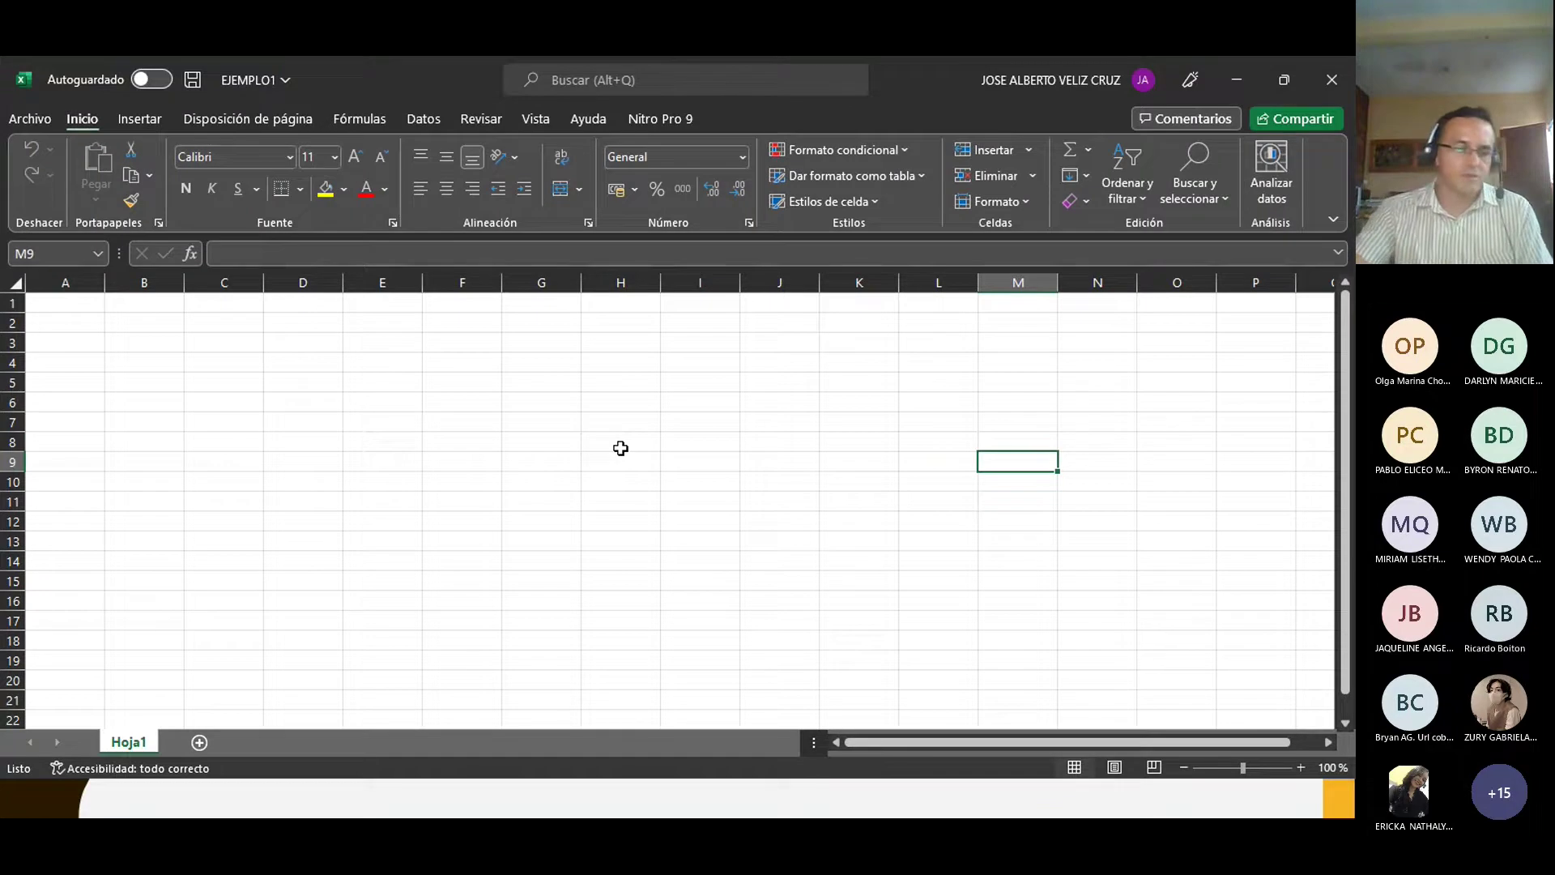
pyautogui.hotkey('ctrl', 'F1')
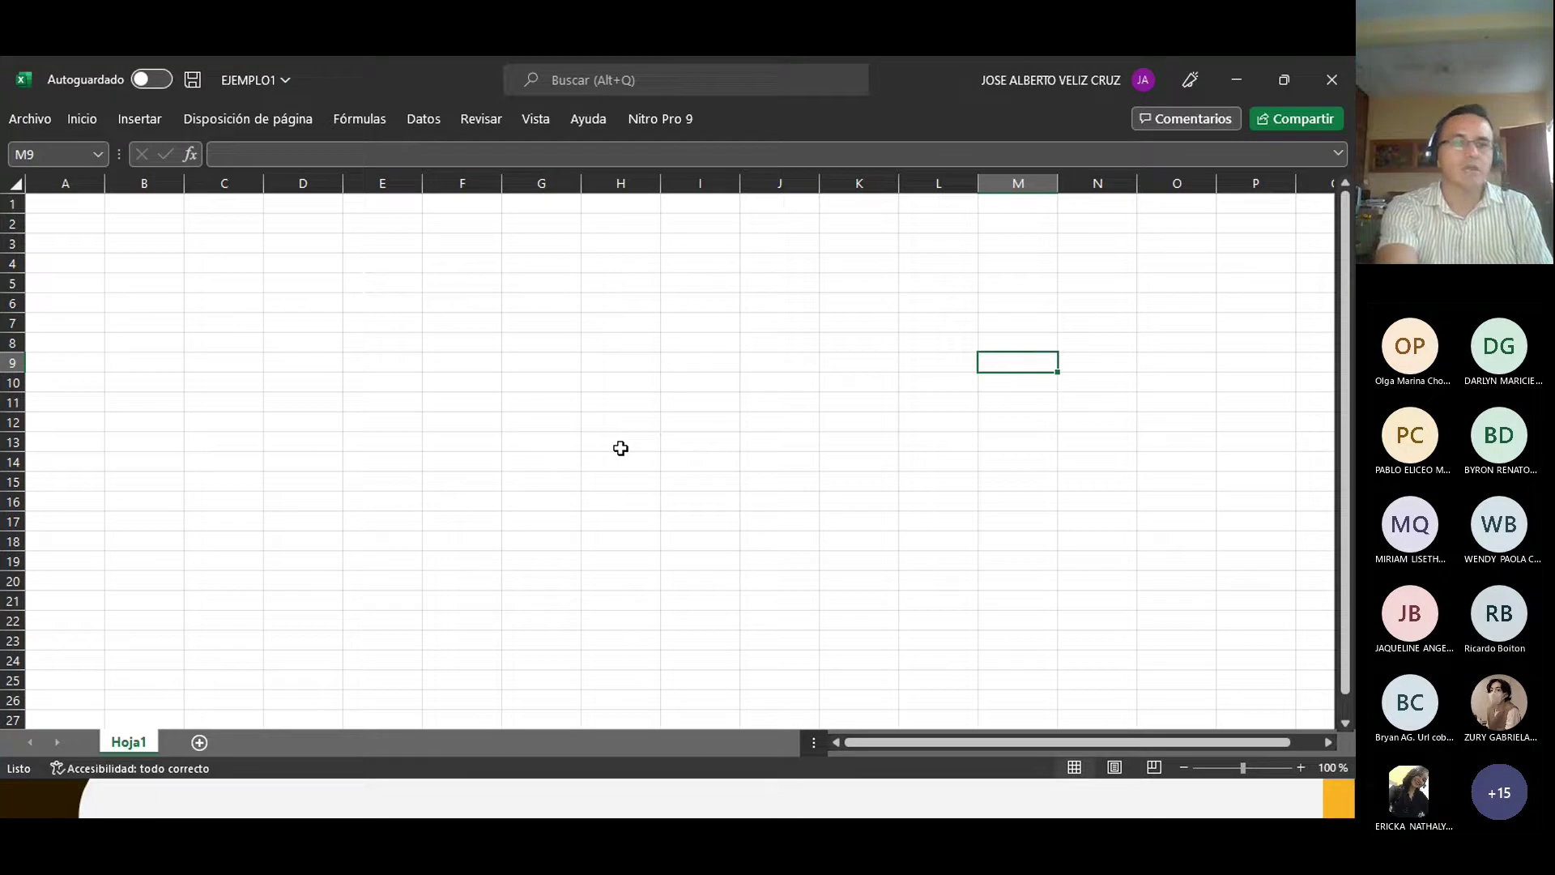
pyautogui.hotkey('ctrl', 'F1')
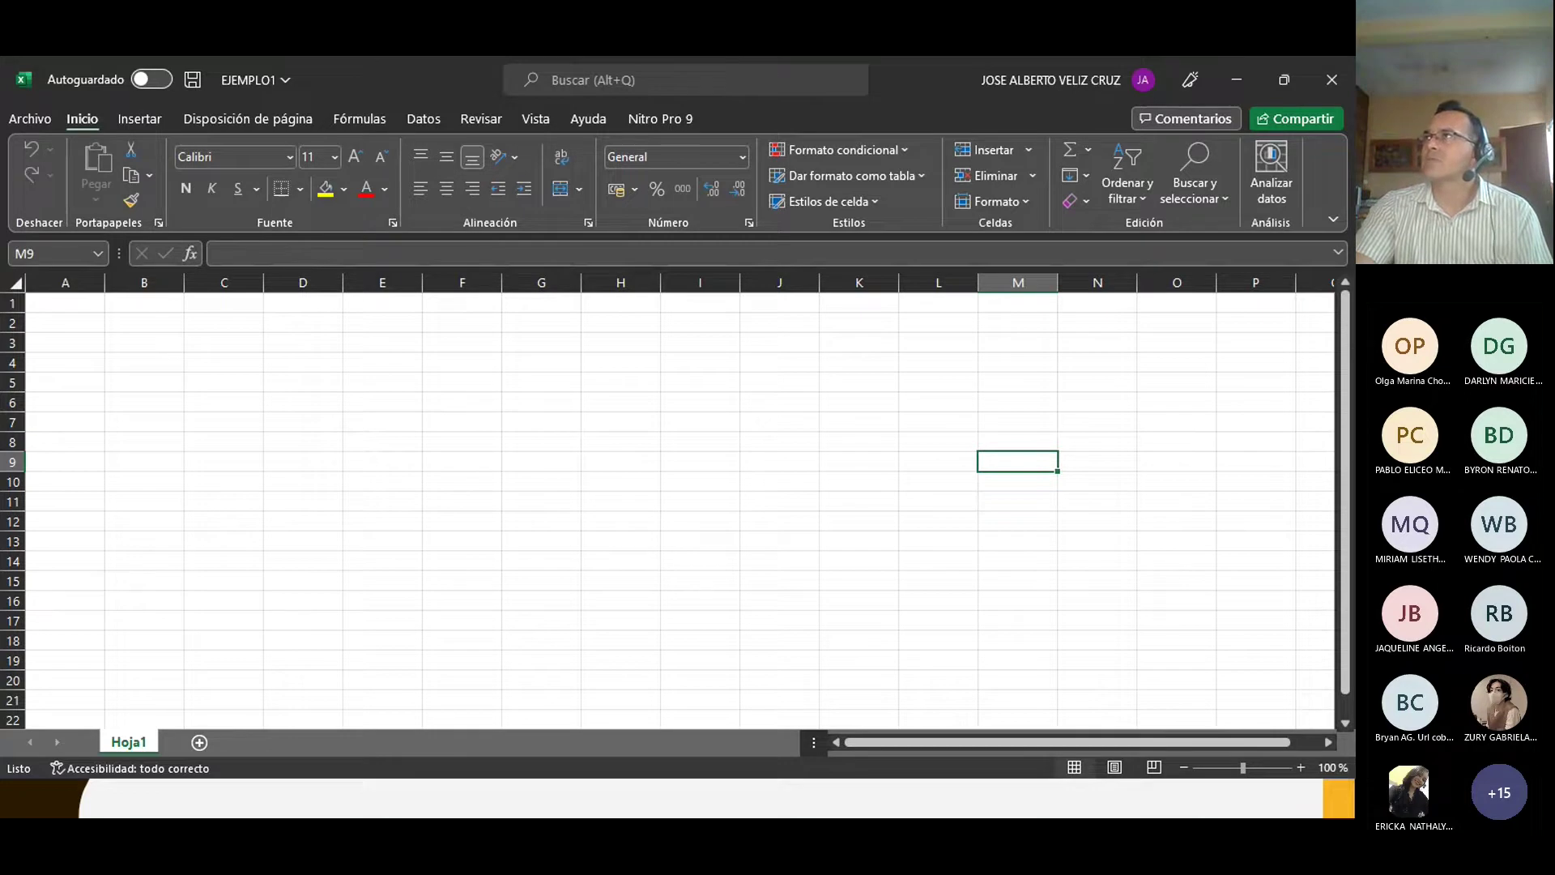
pyautogui.click(1333, 222)
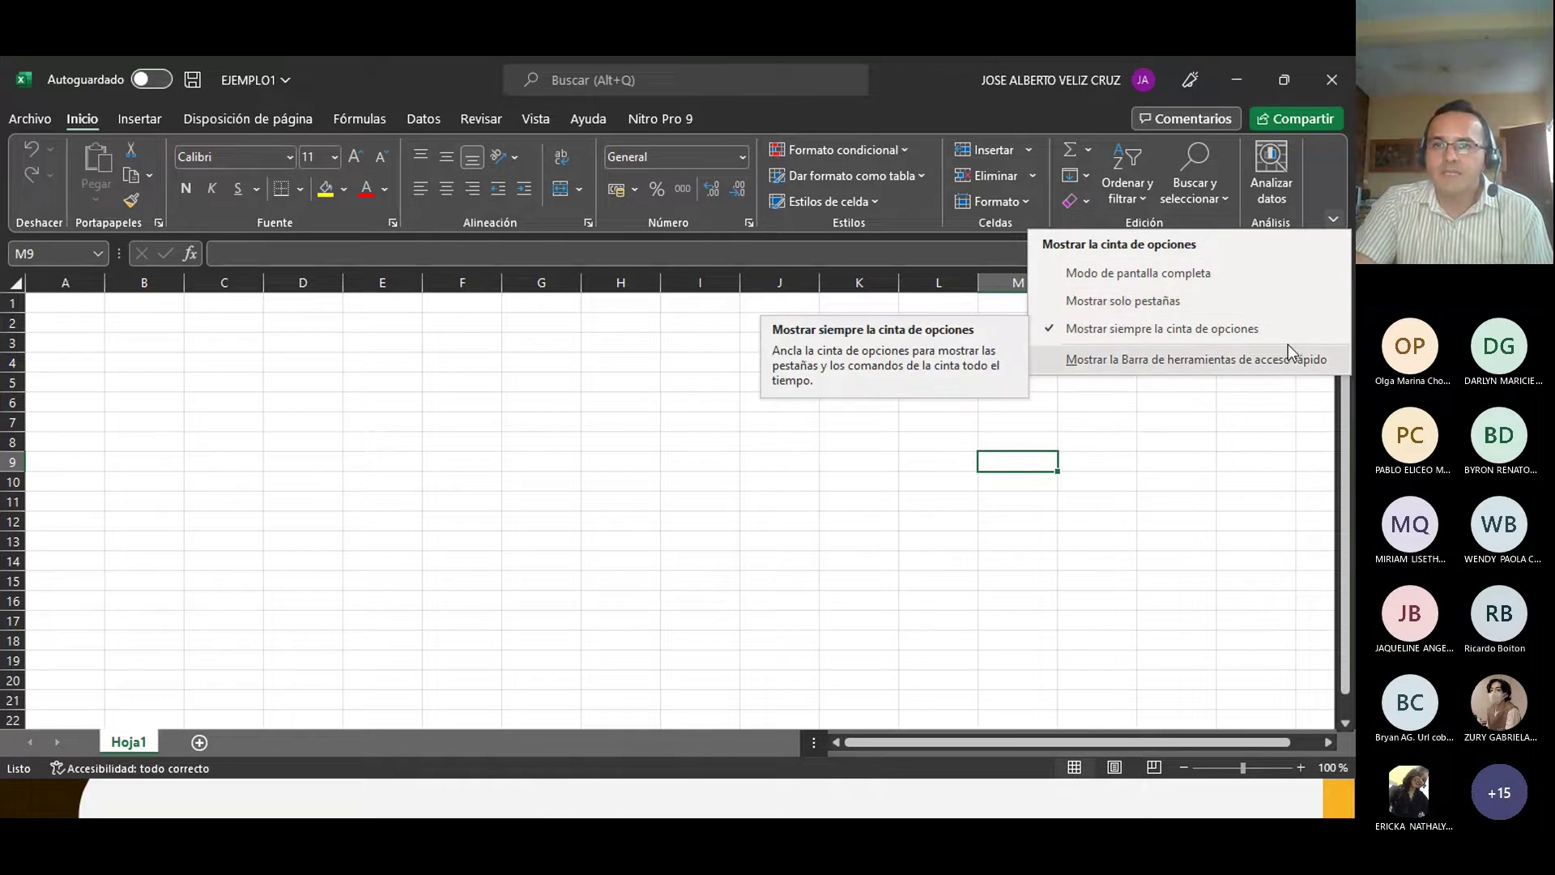
pyautogui.click(1051, 328)
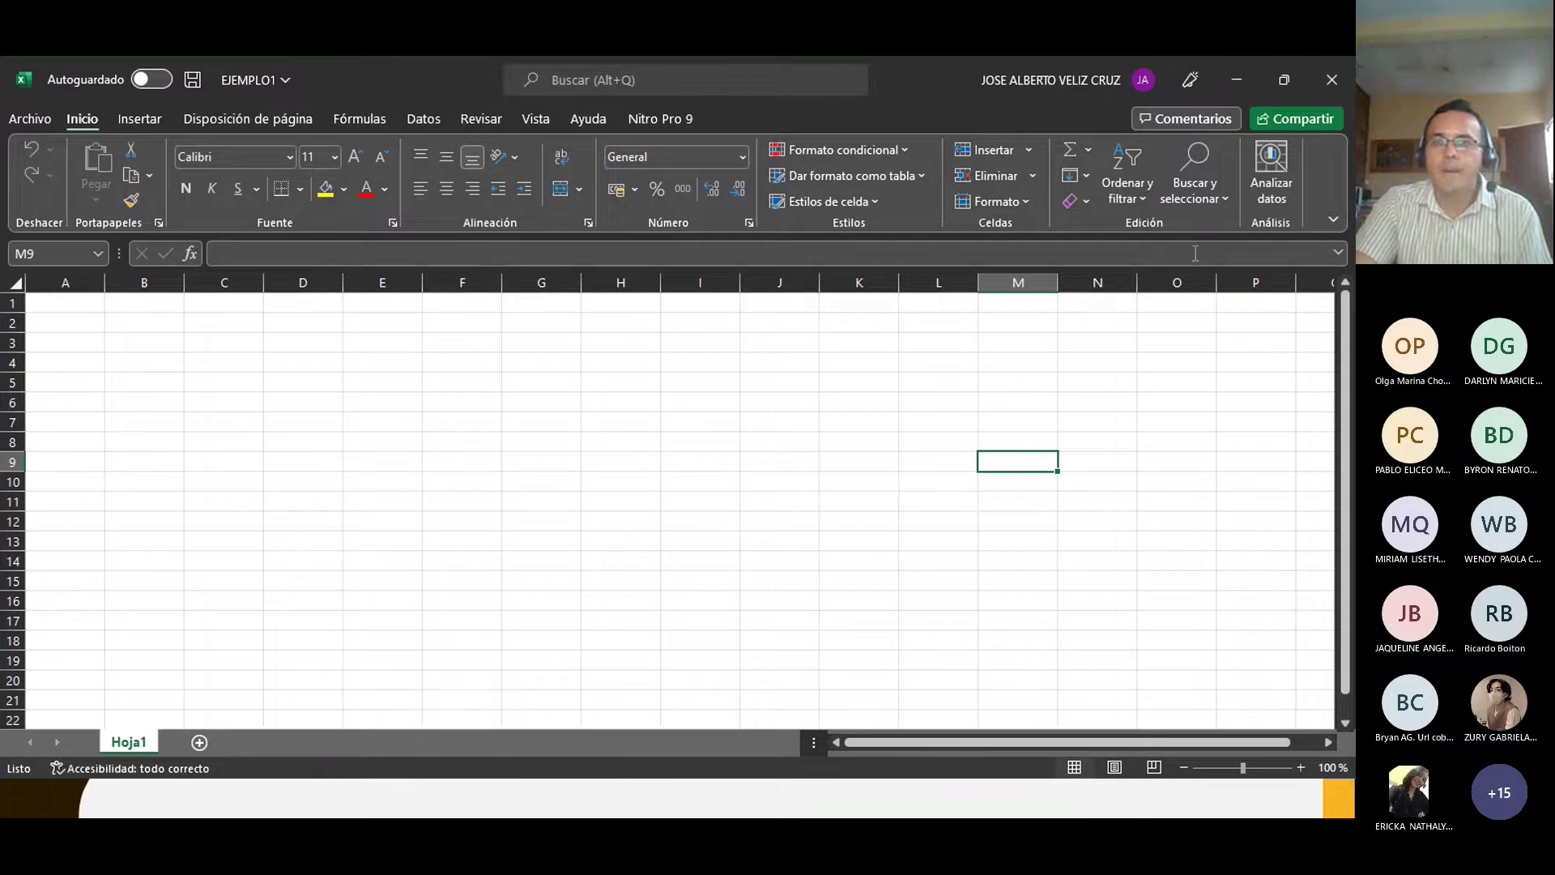
pyautogui.click(1335, 218)
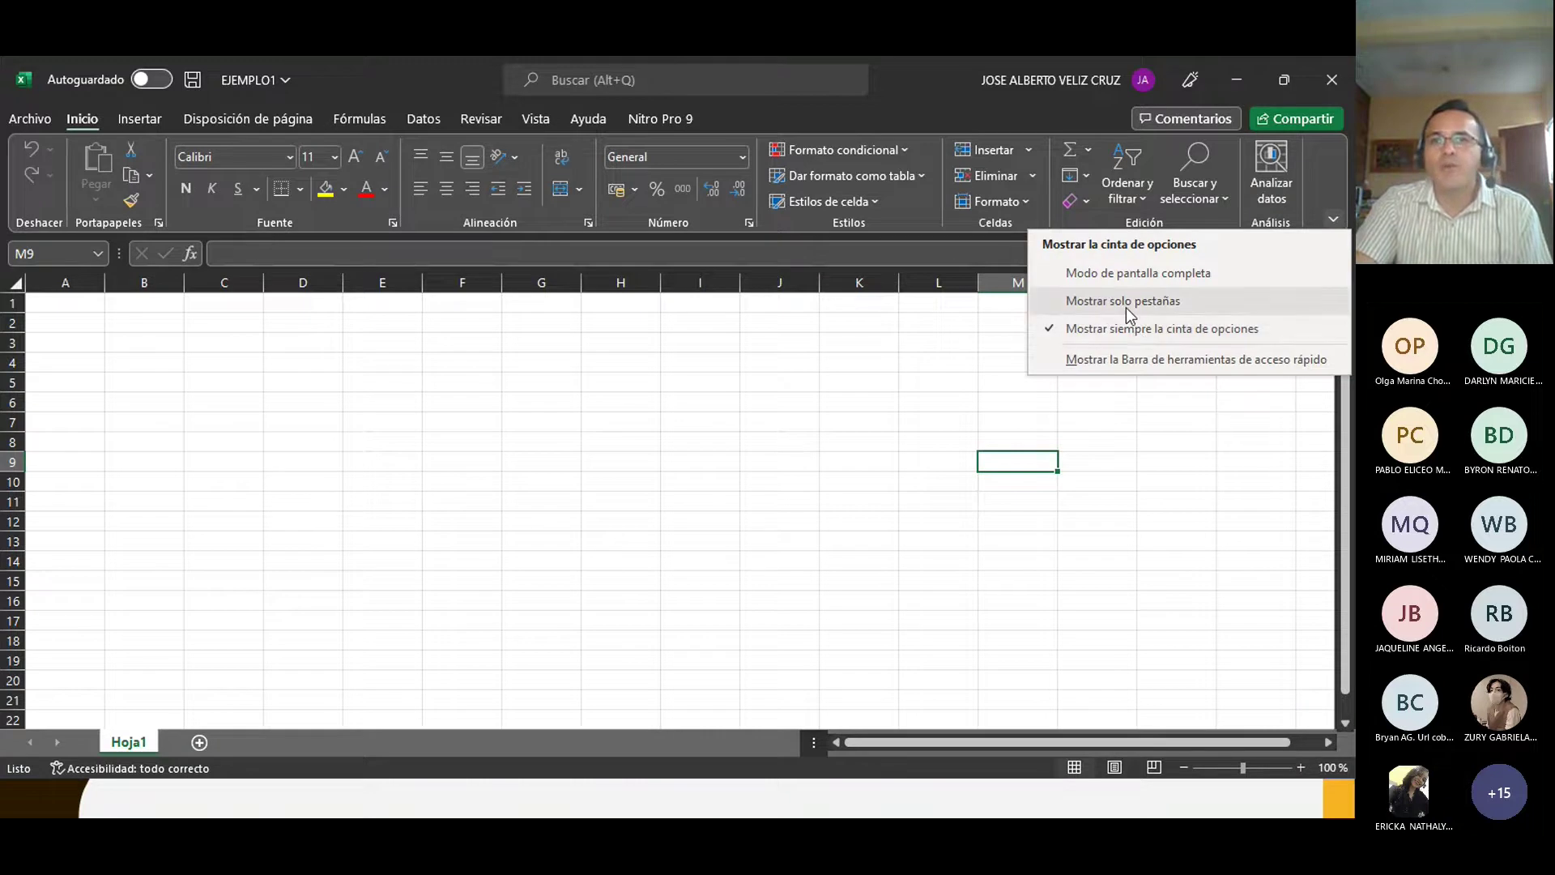
pyautogui.click(1124, 301)
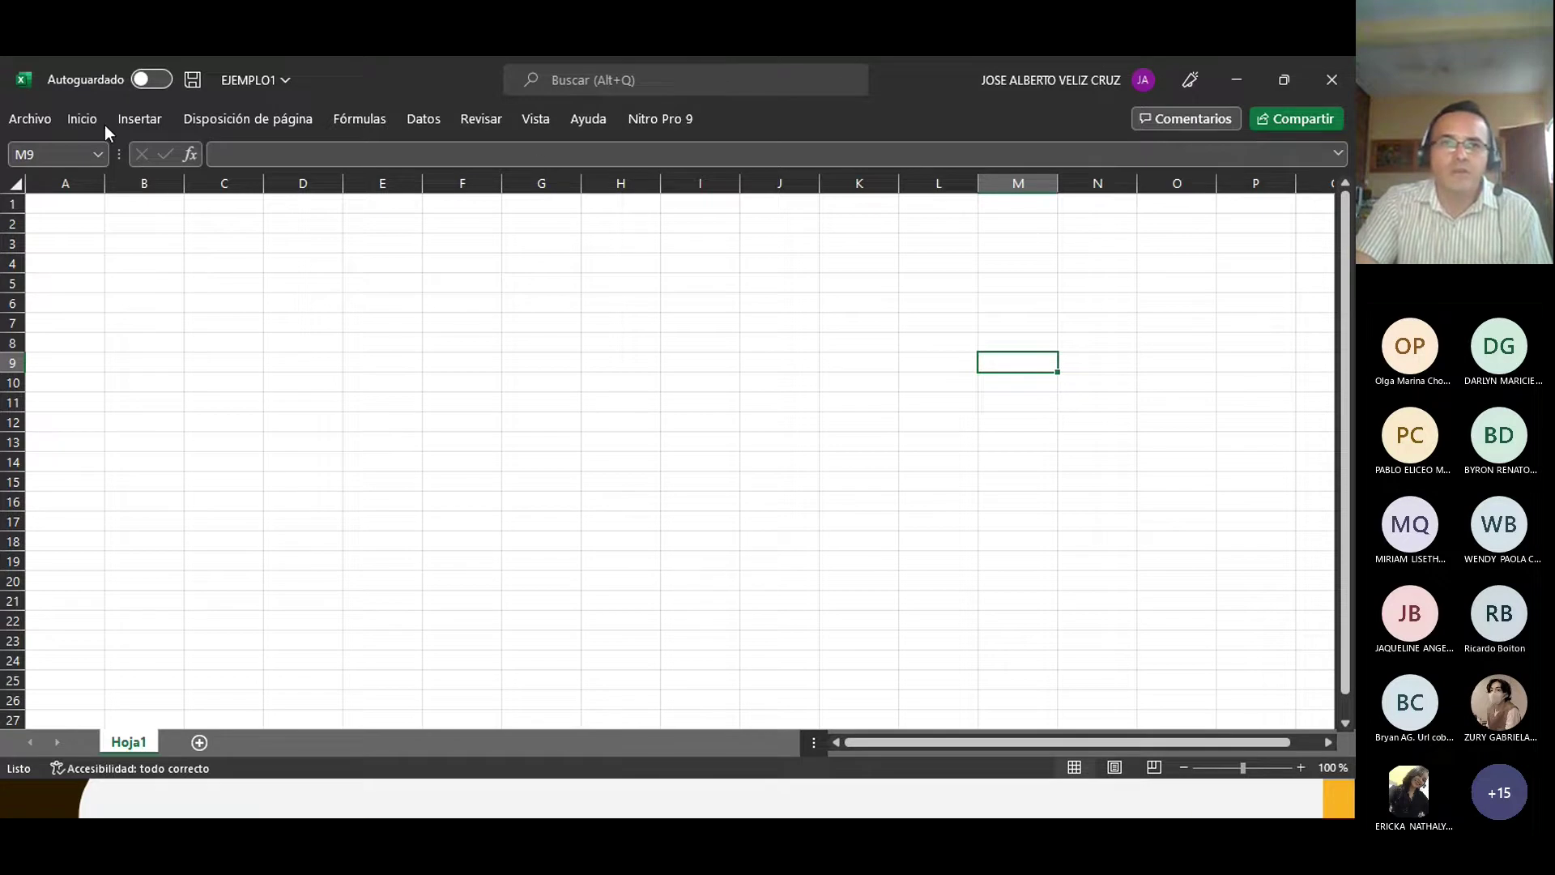
pyautogui.click(76, 119)
pyautogui.click(1333, 219)
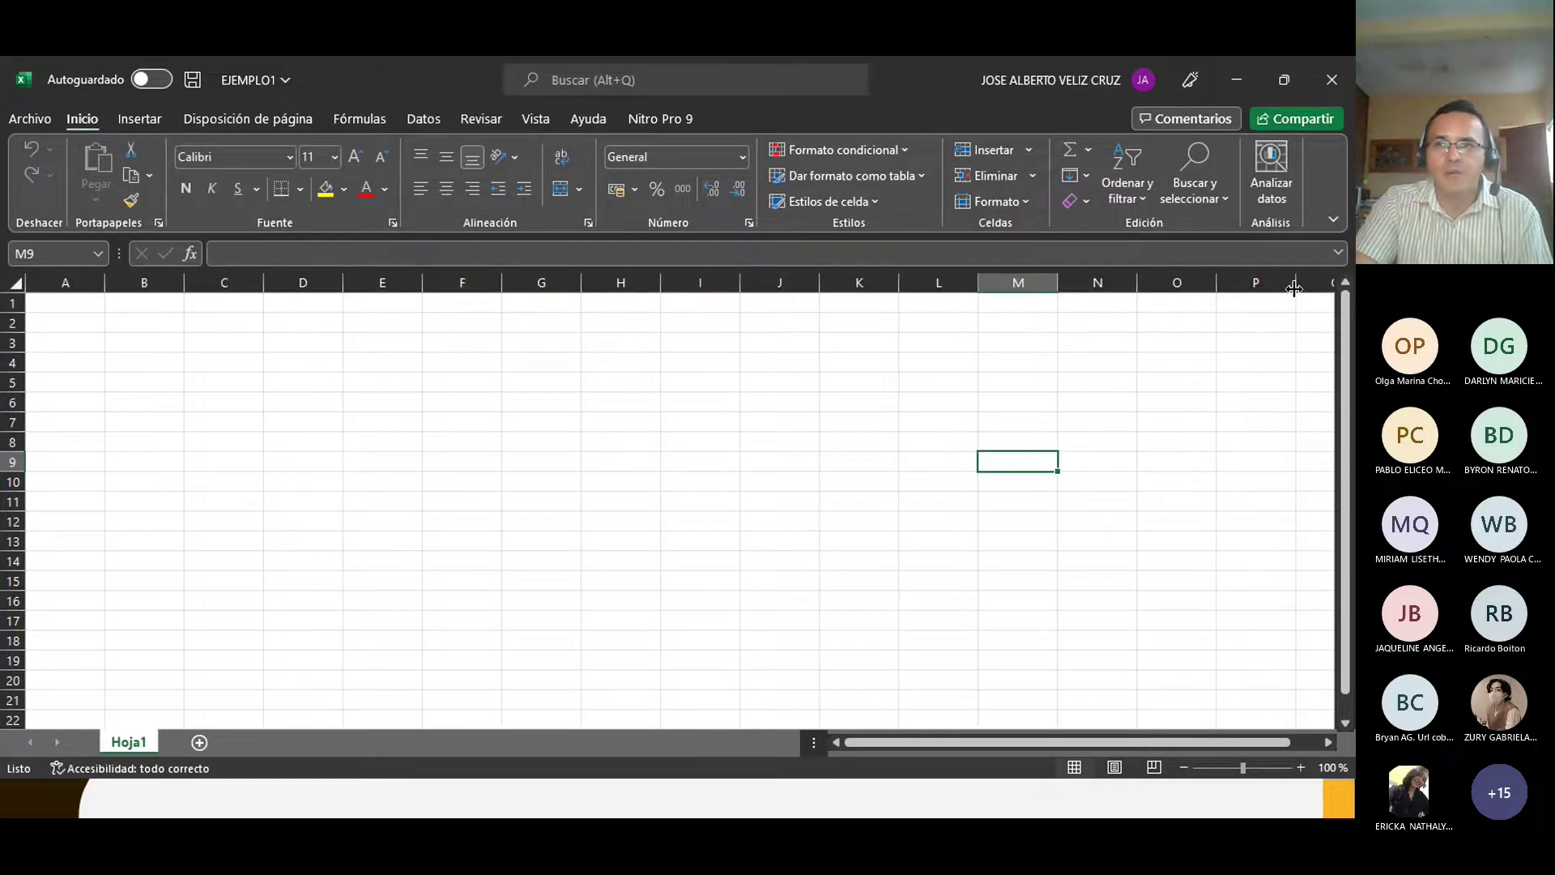
pyautogui.click(1333, 219)
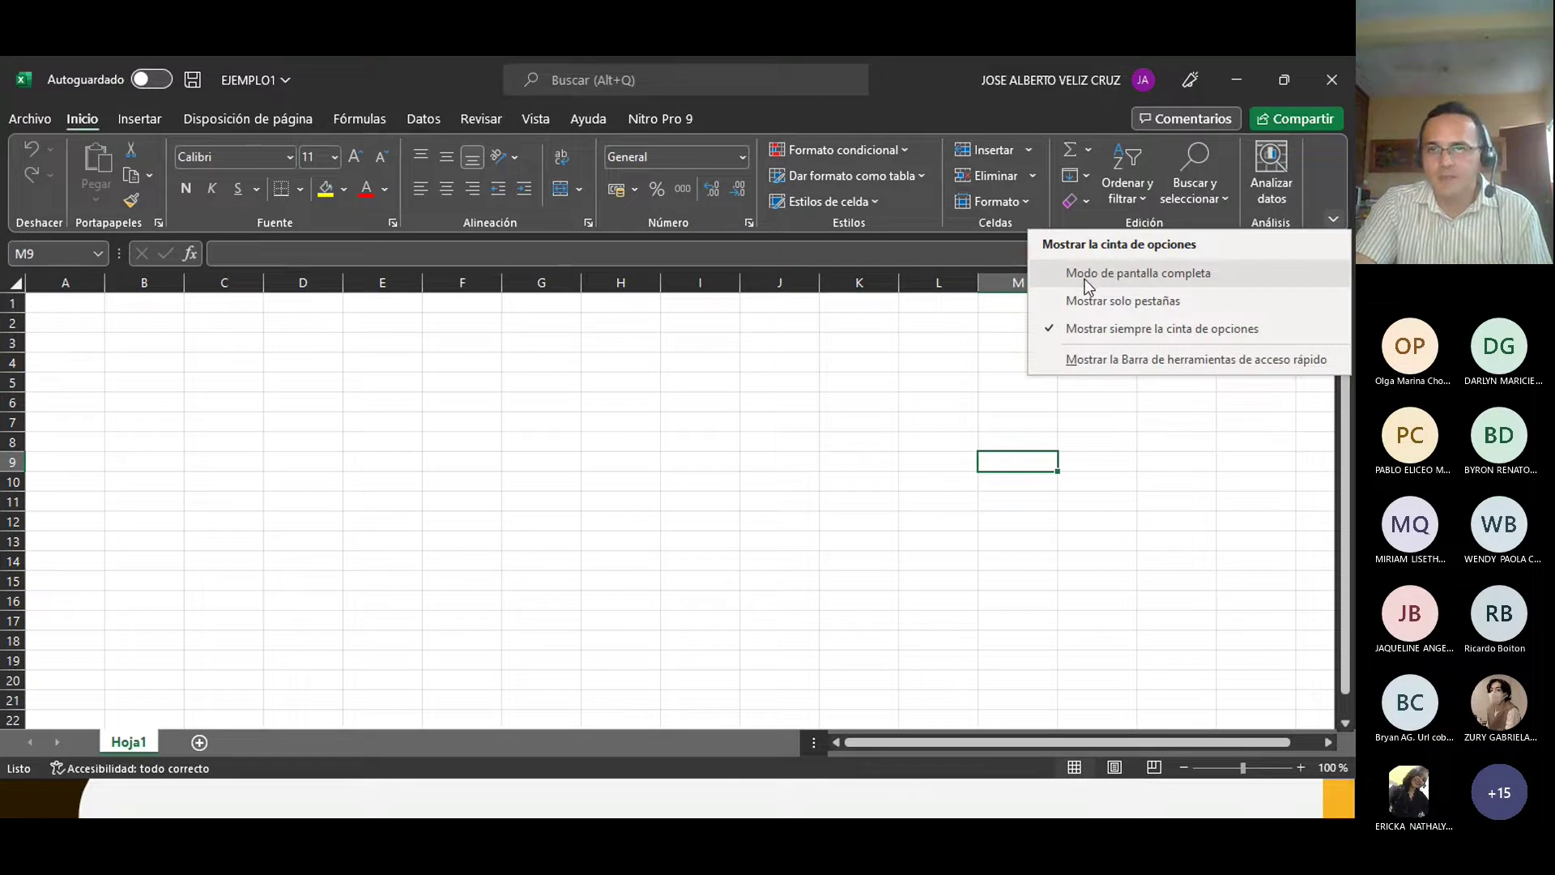
pyautogui.click(535, 427)
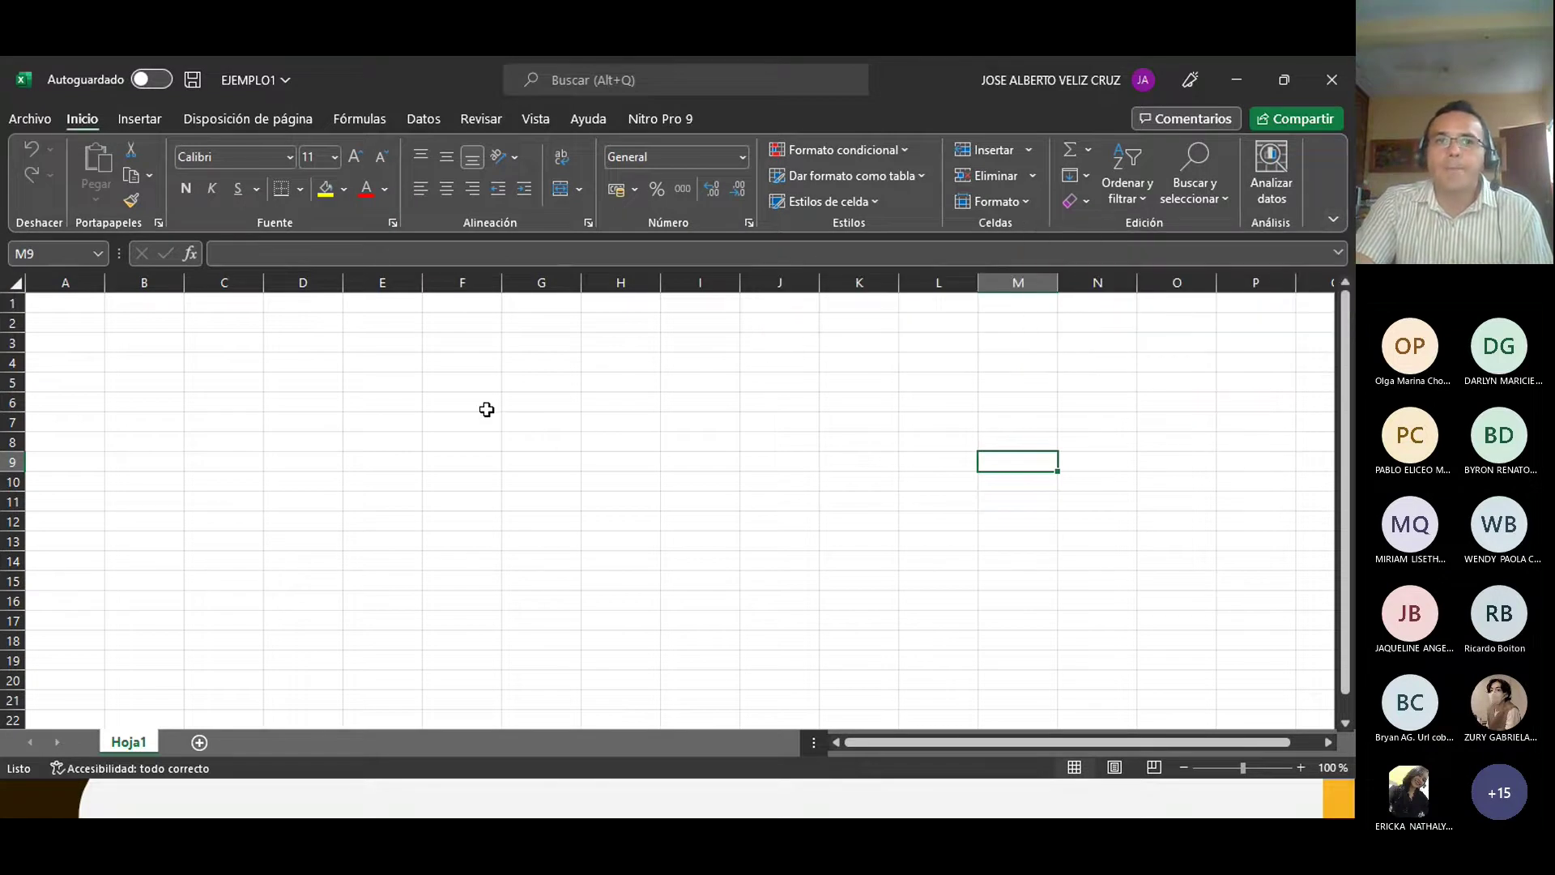
# Step: Show the clipboard pane, enter a first name in A2 and copy it
pyautogui.click(159, 223)
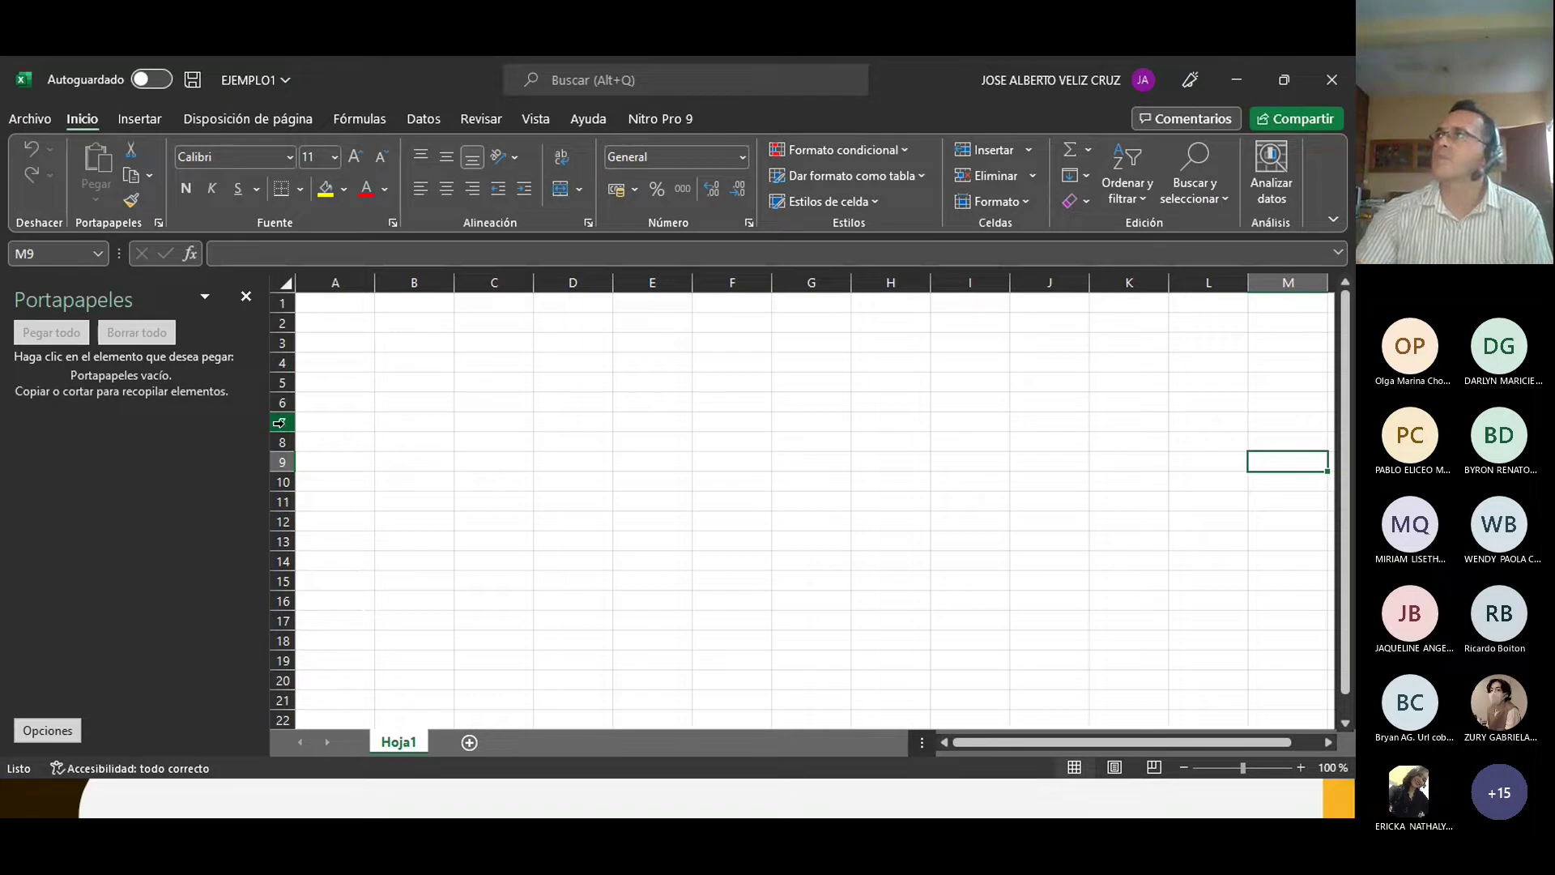
pyautogui.click(316, 325)
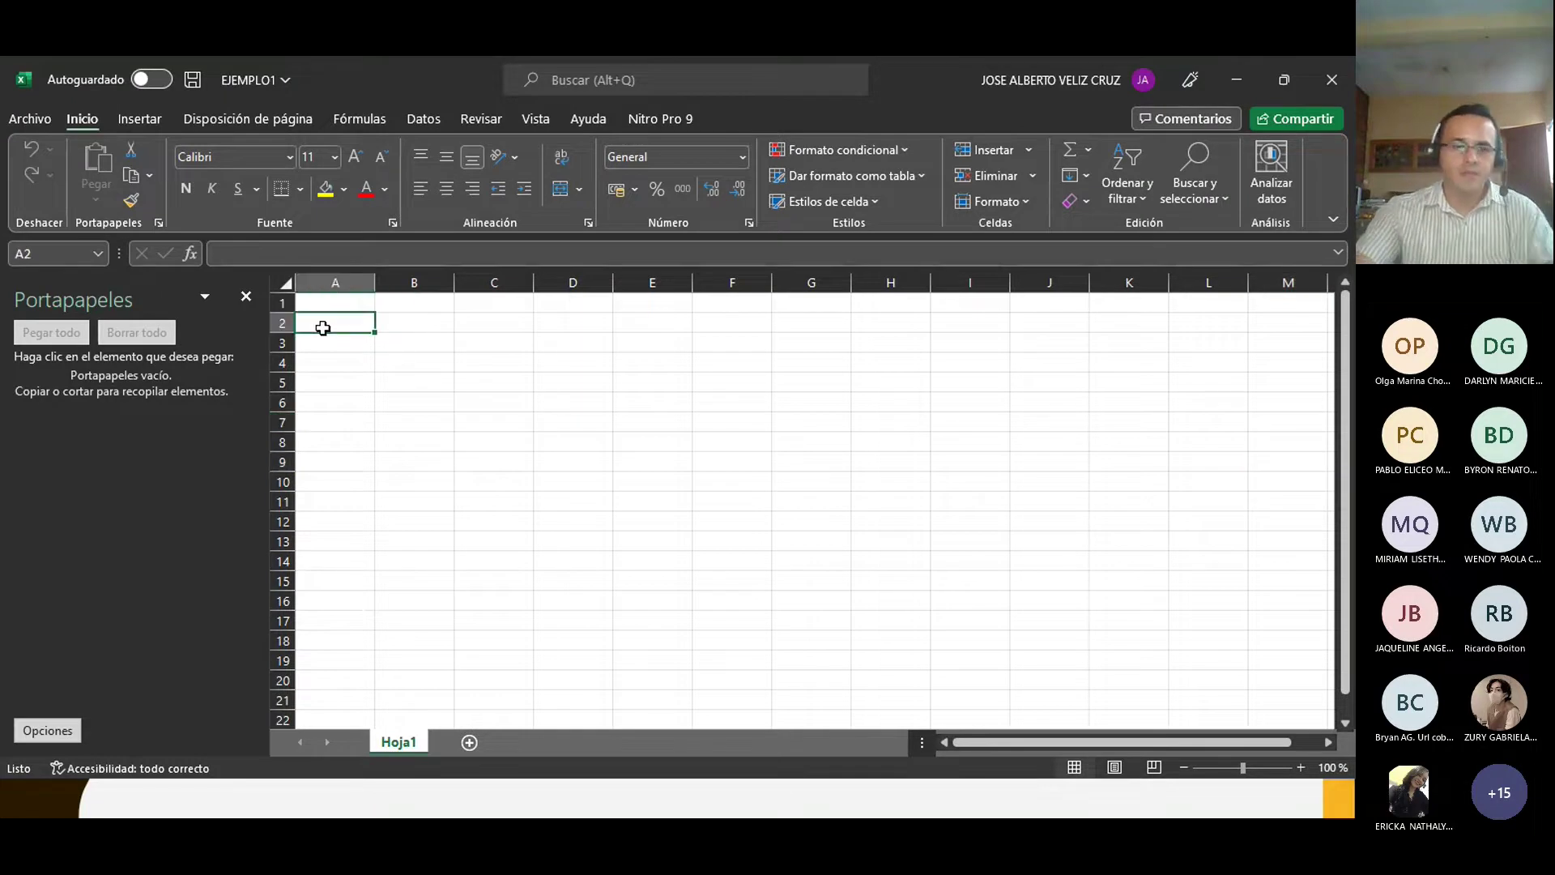
pyautogui.write('jos')
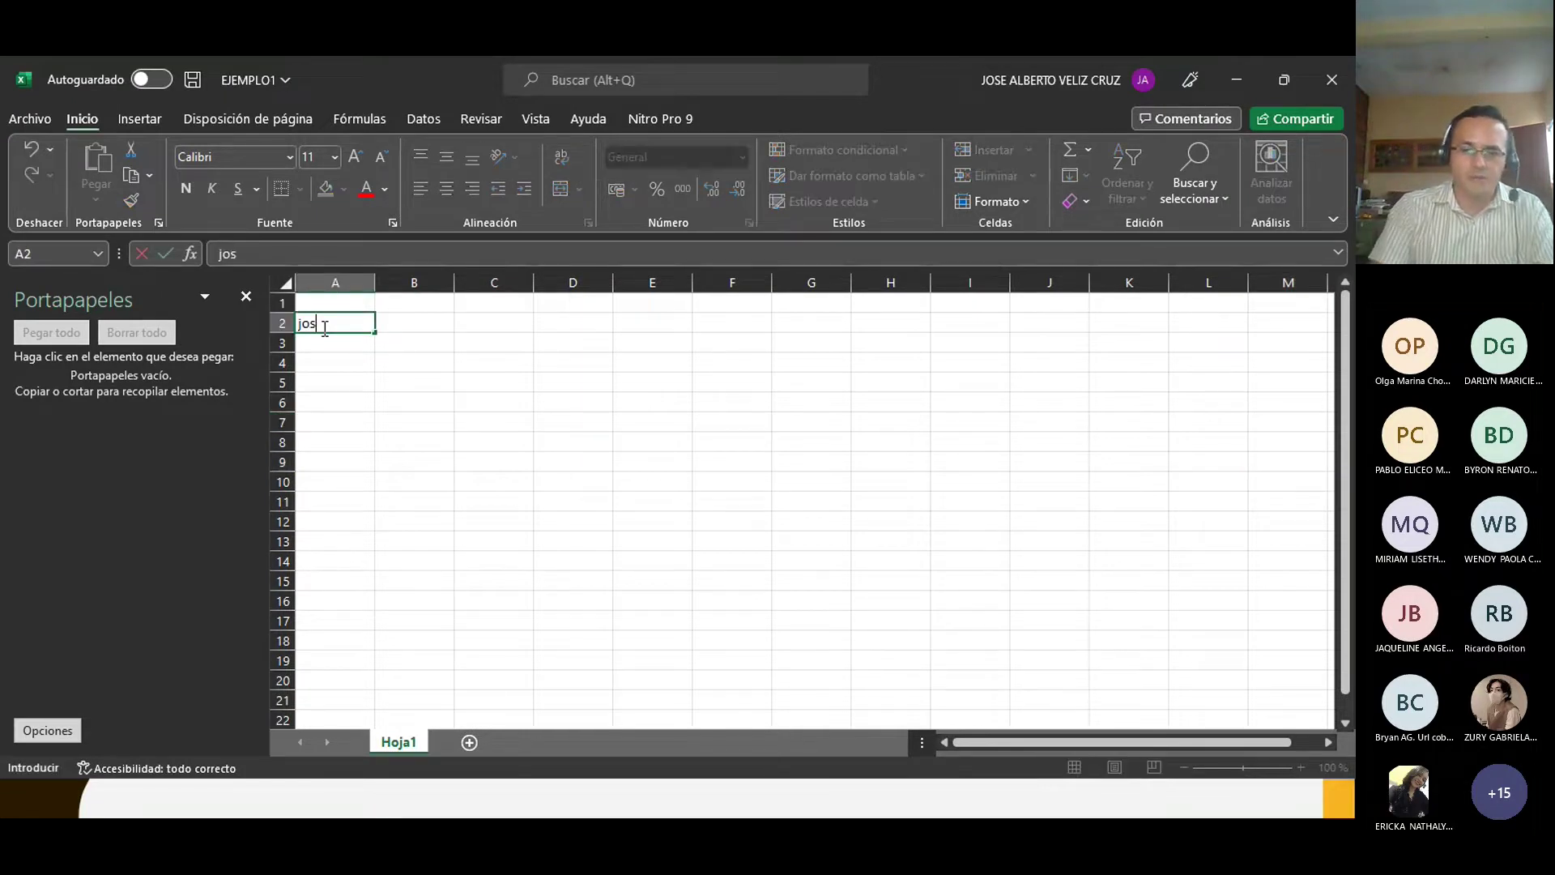
pyautogui.press('BackSpace')
pyautogui.press('BackSpace')
pyautogui.write('José')
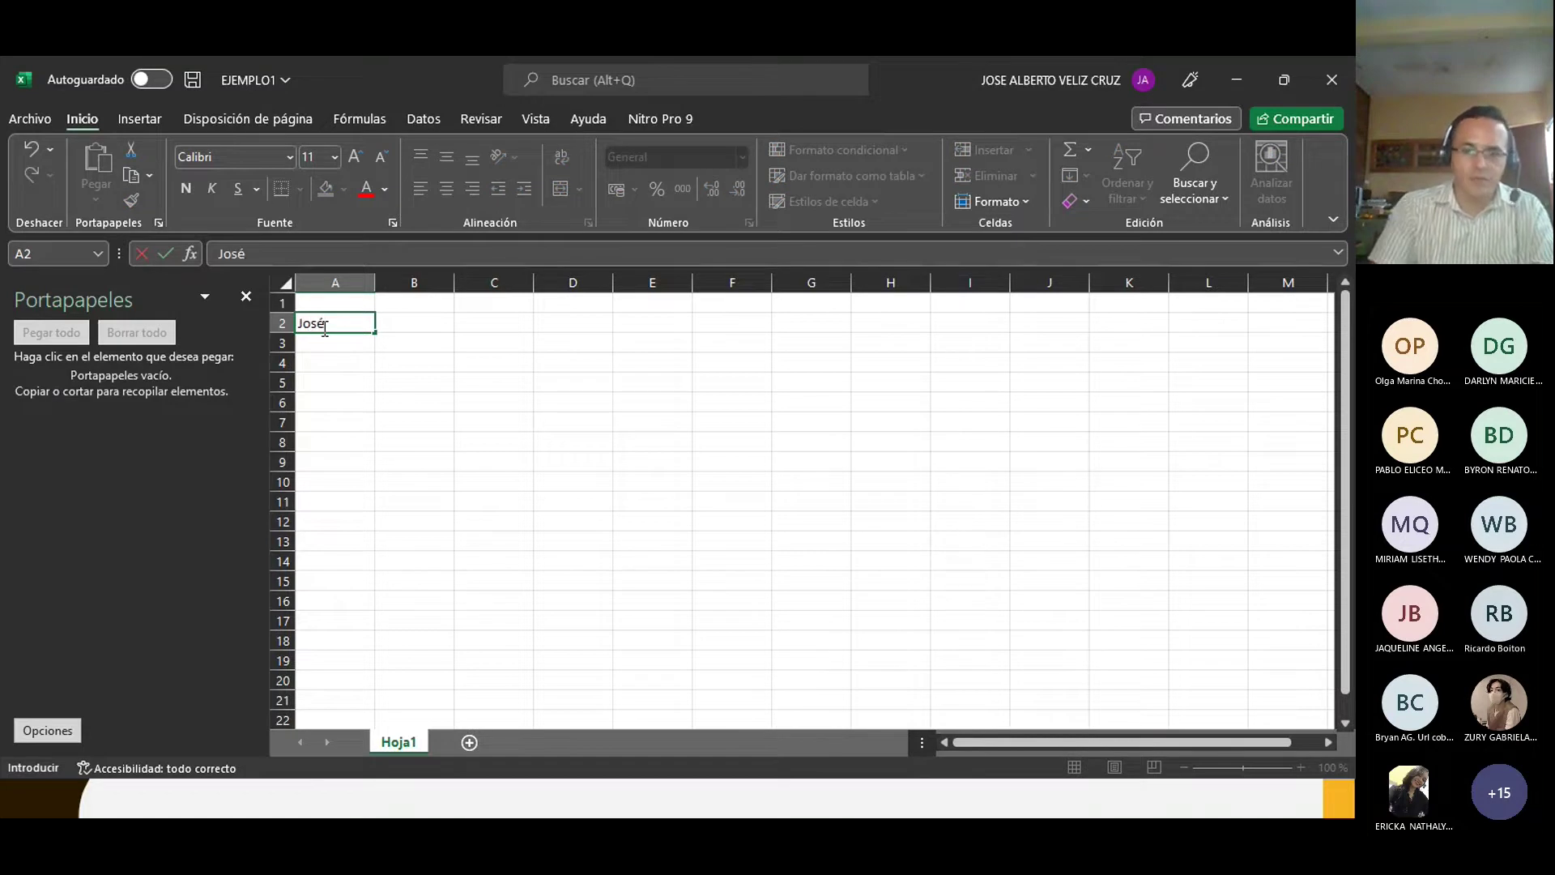
pyautogui.press('Return')
pyautogui.click(322, 326)
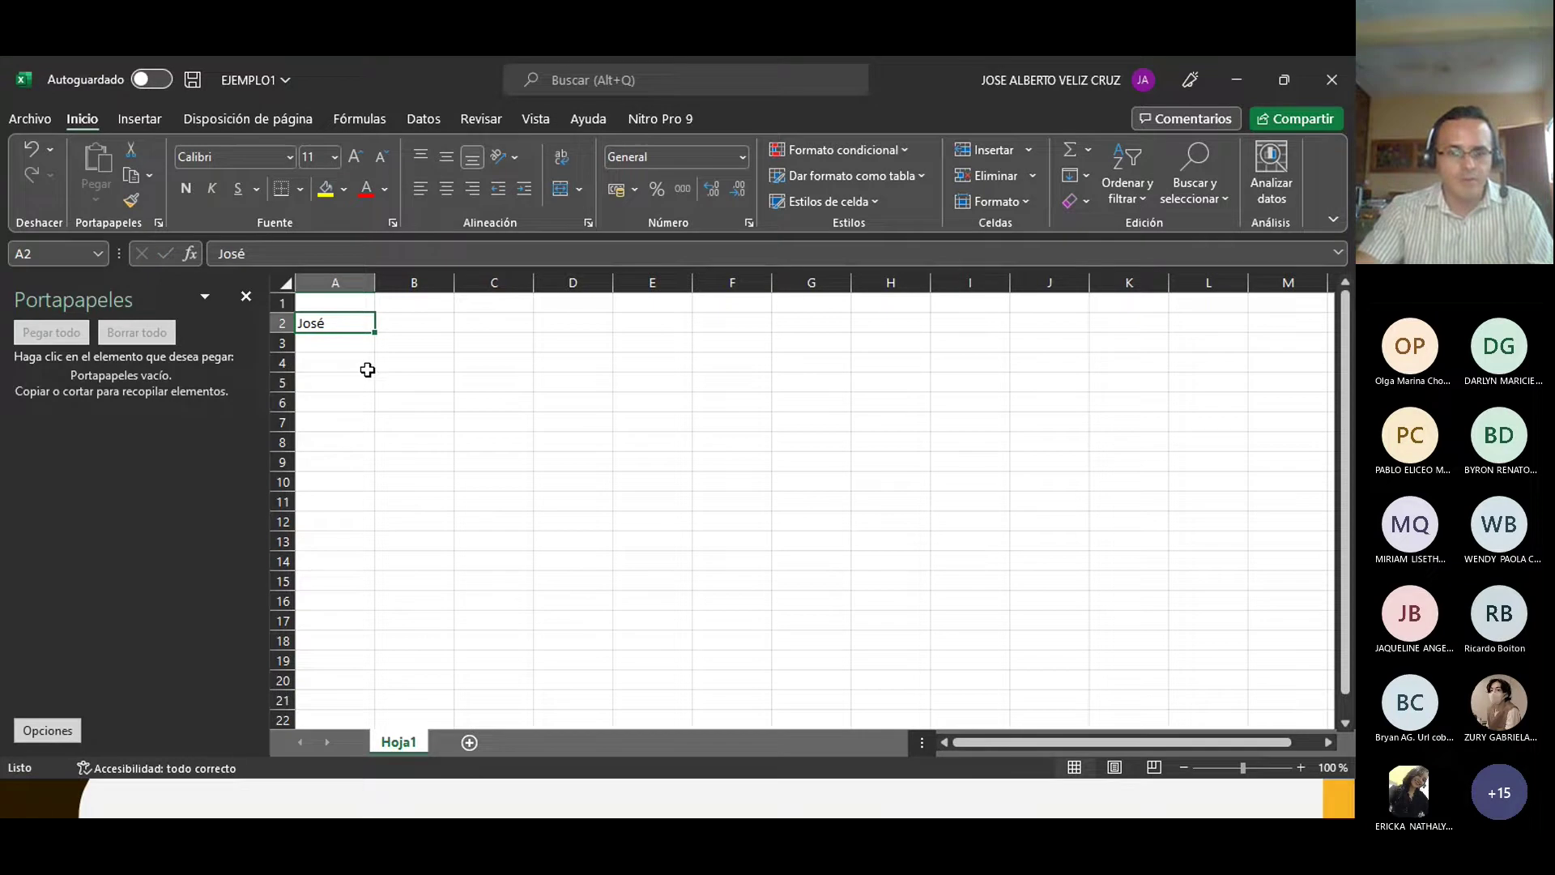
pyautogui.hotkey('ctrl', 'c')
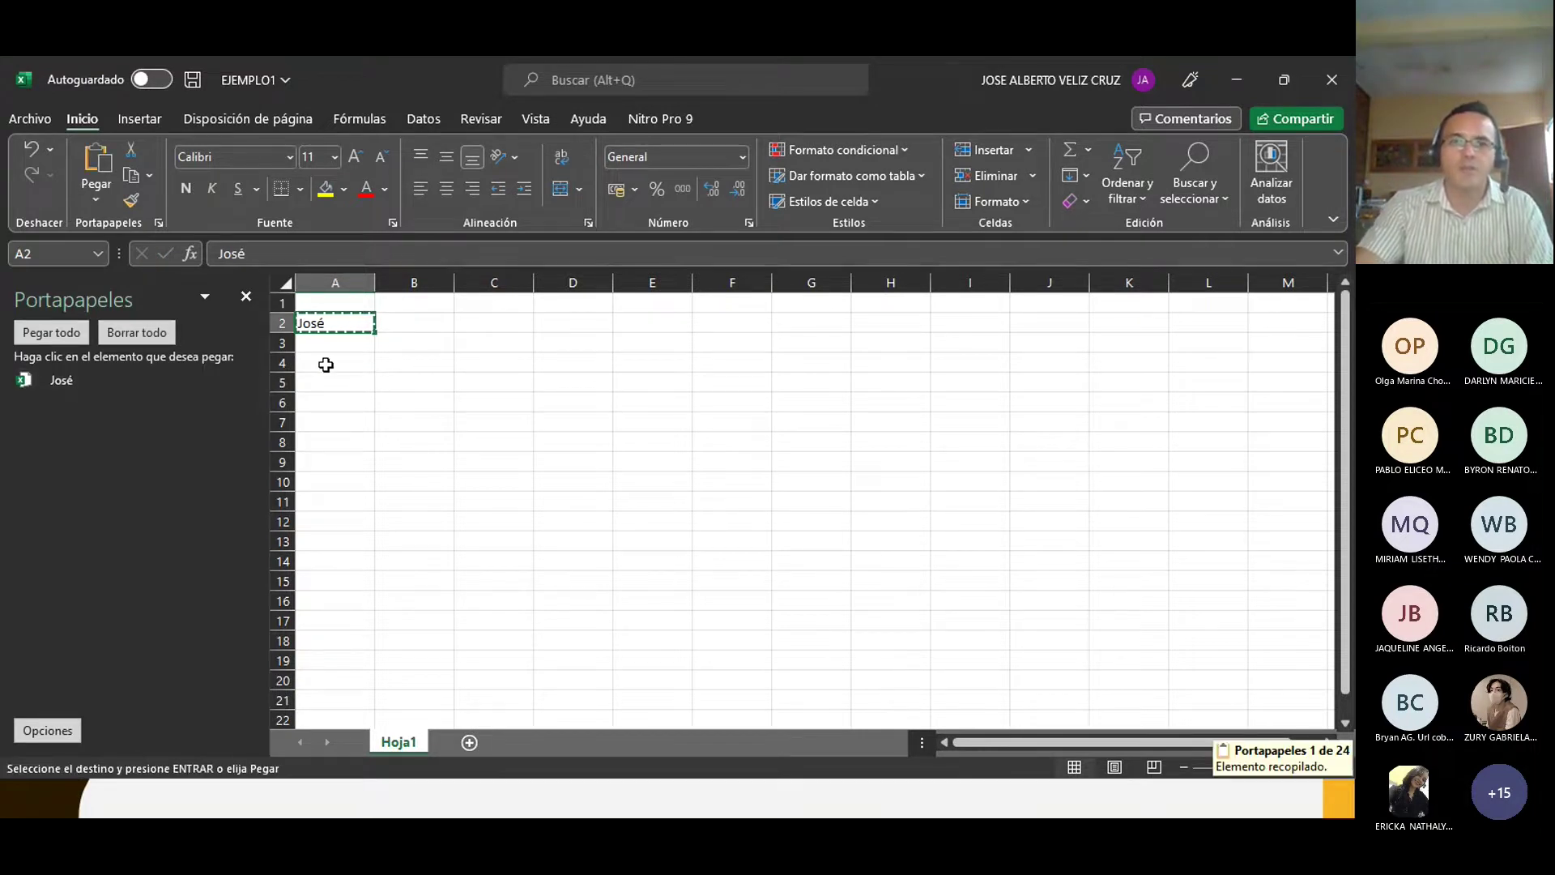
# Step: Enter a second name in A4 and copy it to the clipboard
pyautogui.click(325, 365)
pyautogui.write('Alberto')
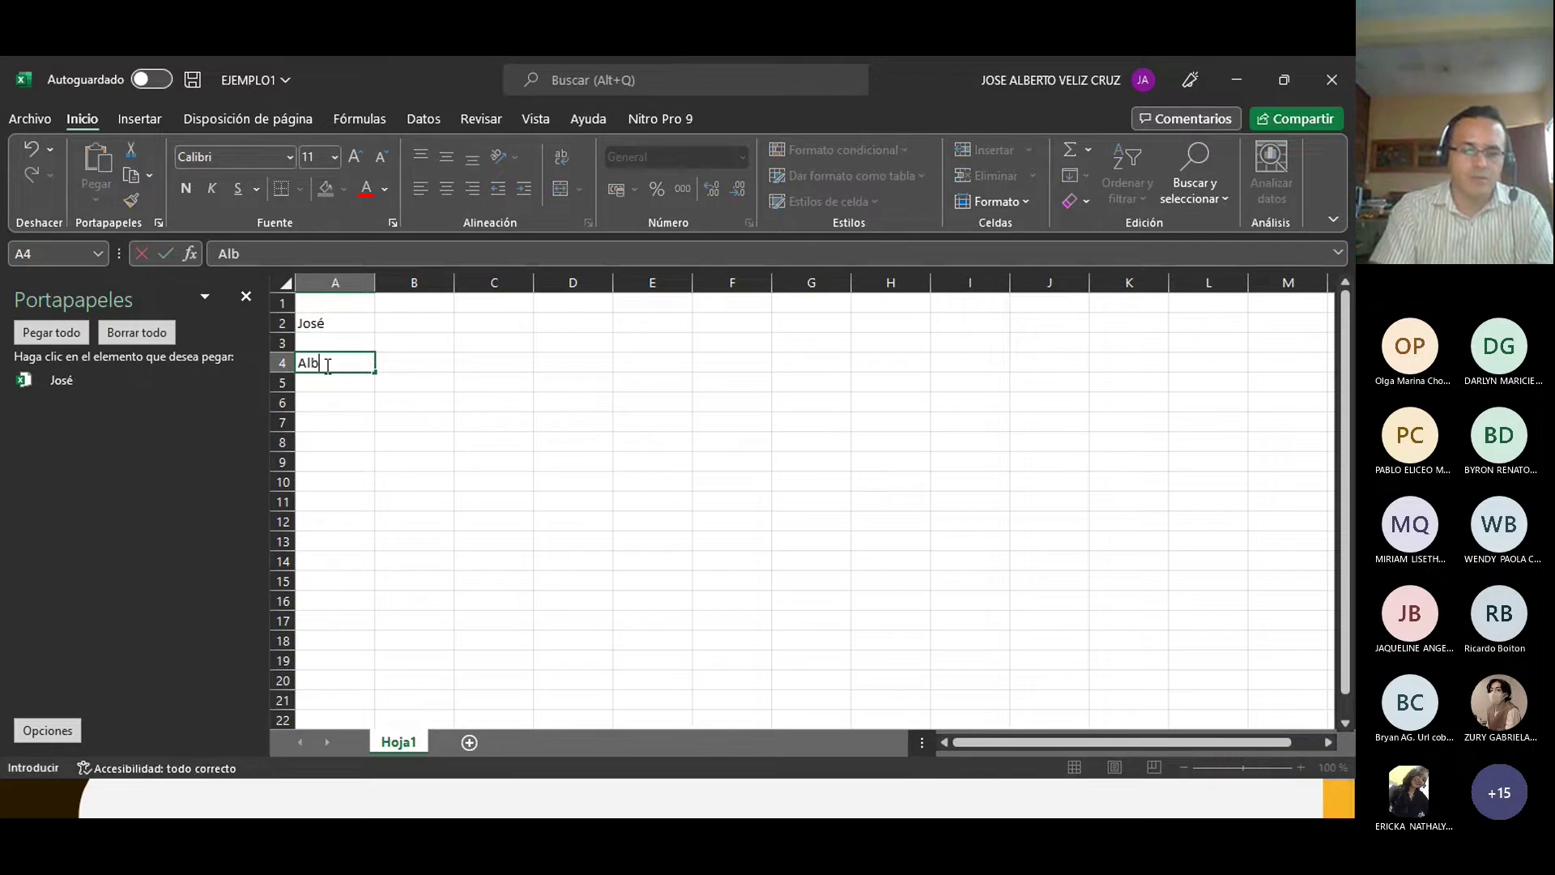
pyautogui.click(328, 395)
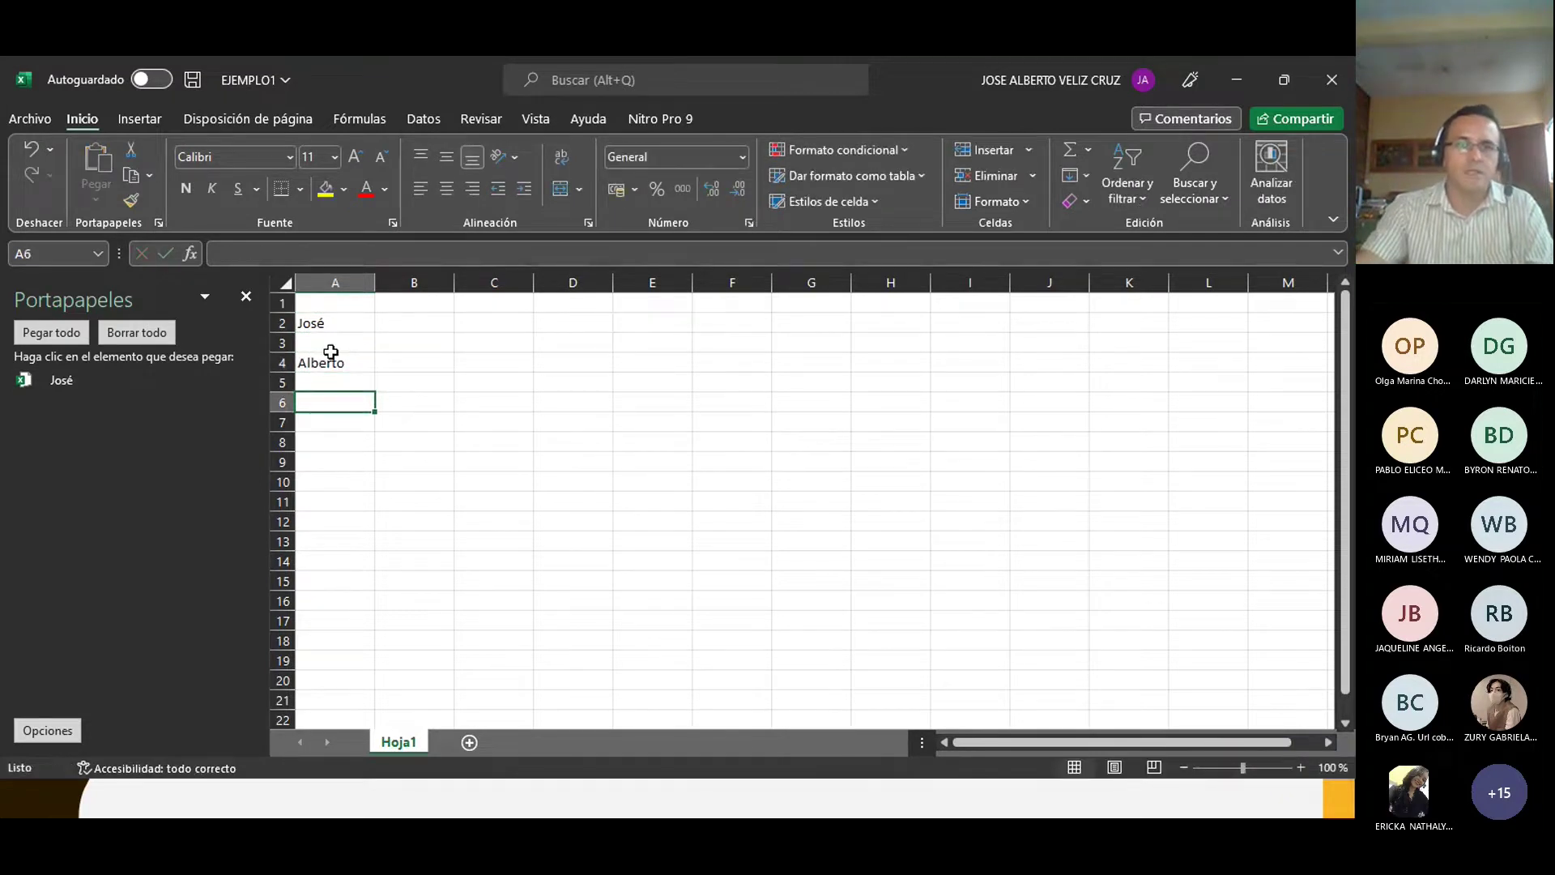
pyautogui.click(331, 363)
pyautogui.hotkey('ctrl', 'c')
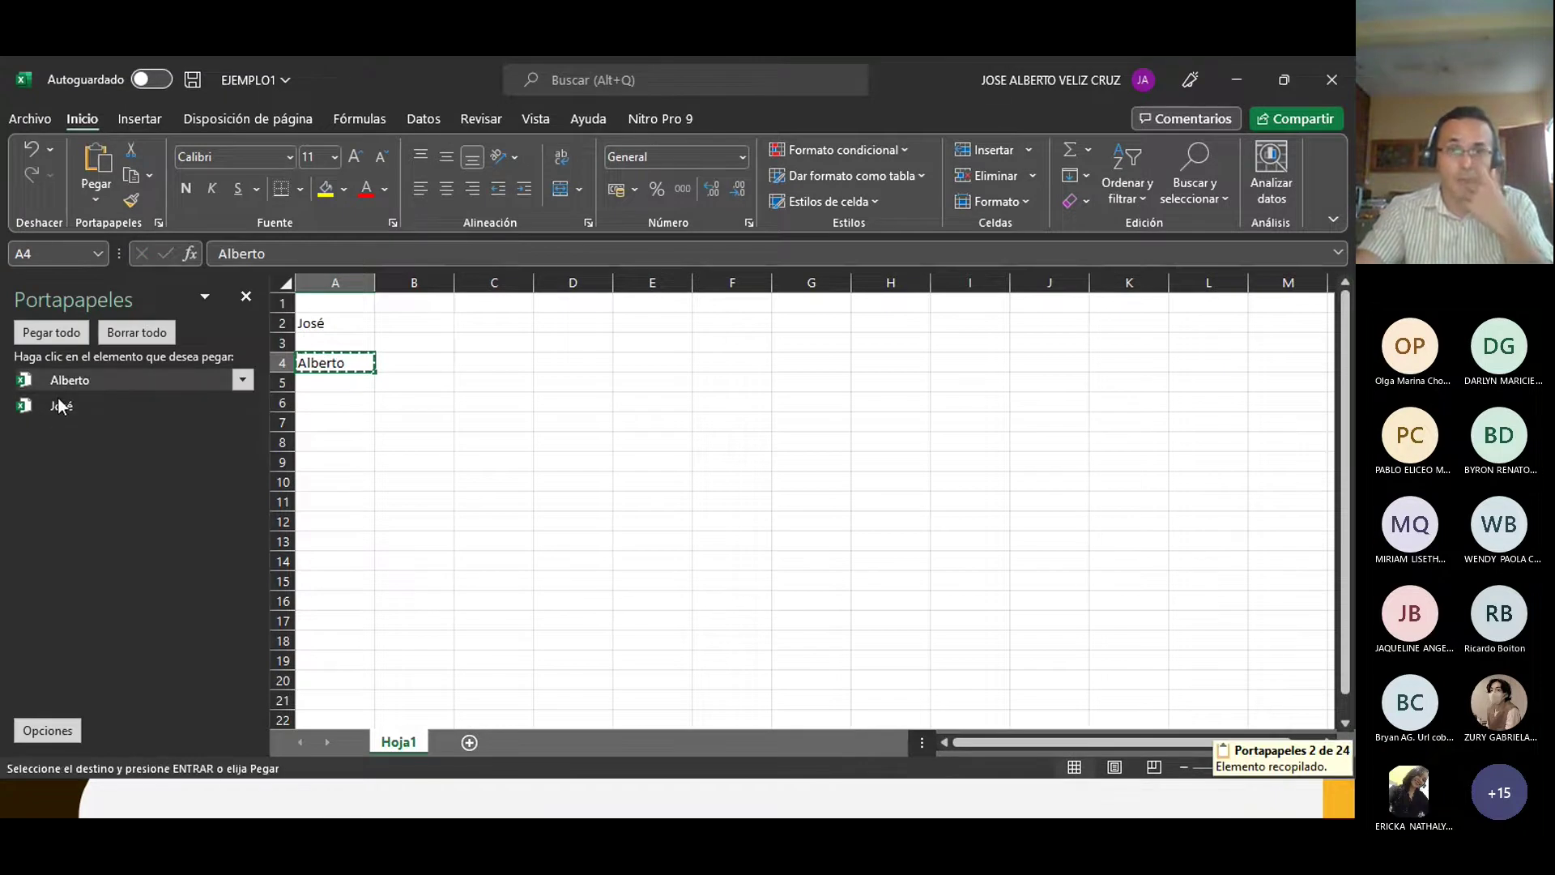
# Step: Paste the A2 name into D2 from the clipboard history, then close the clipboard pane
pyautogui.click(544, 369)
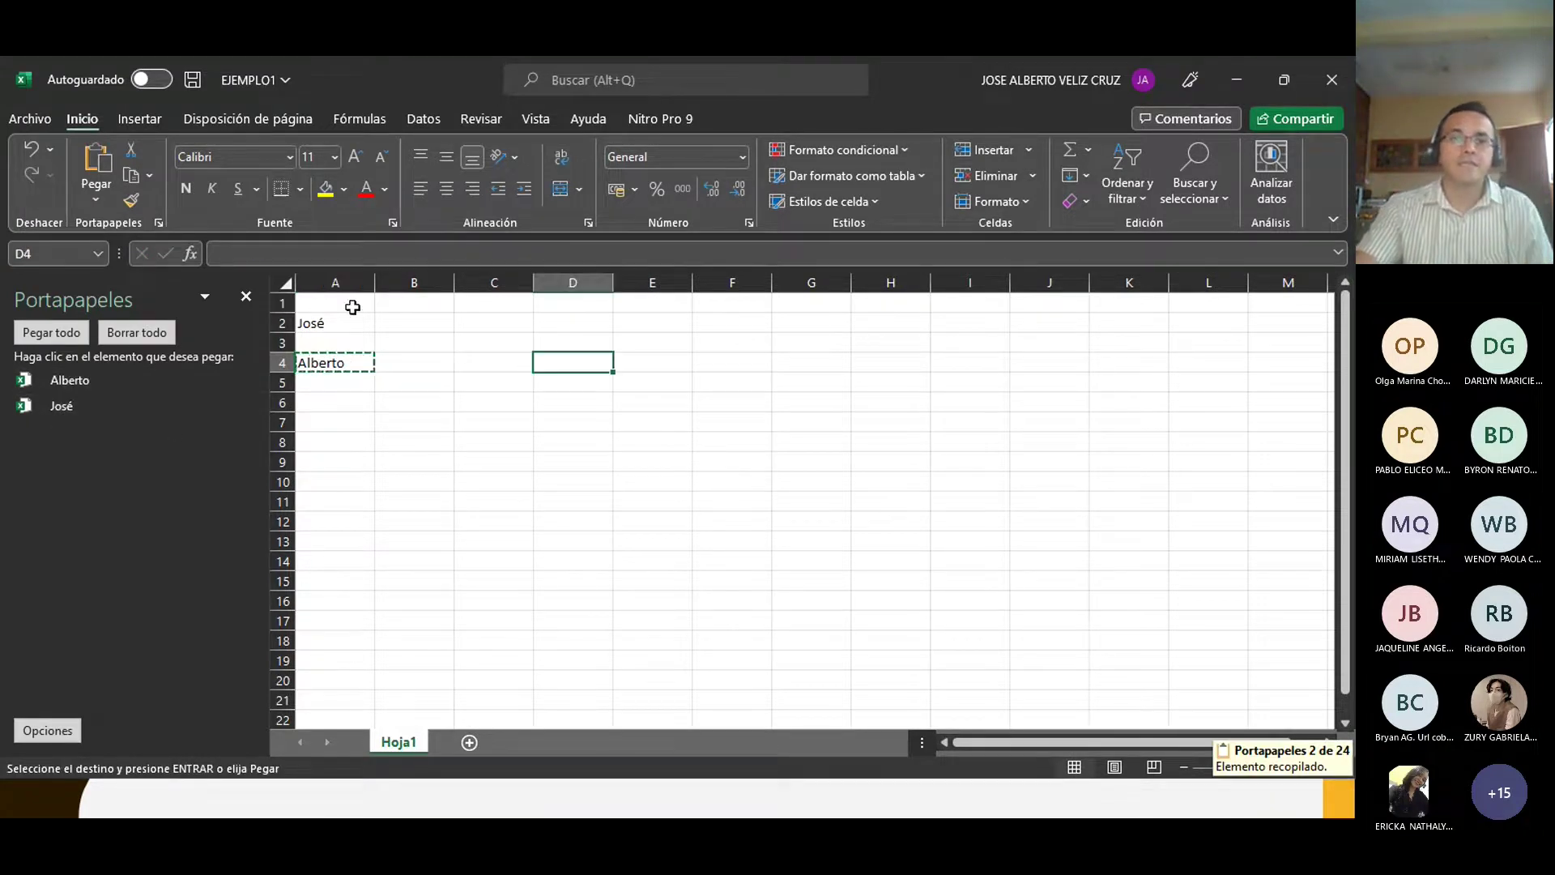
pyautogui.click(159, 221)
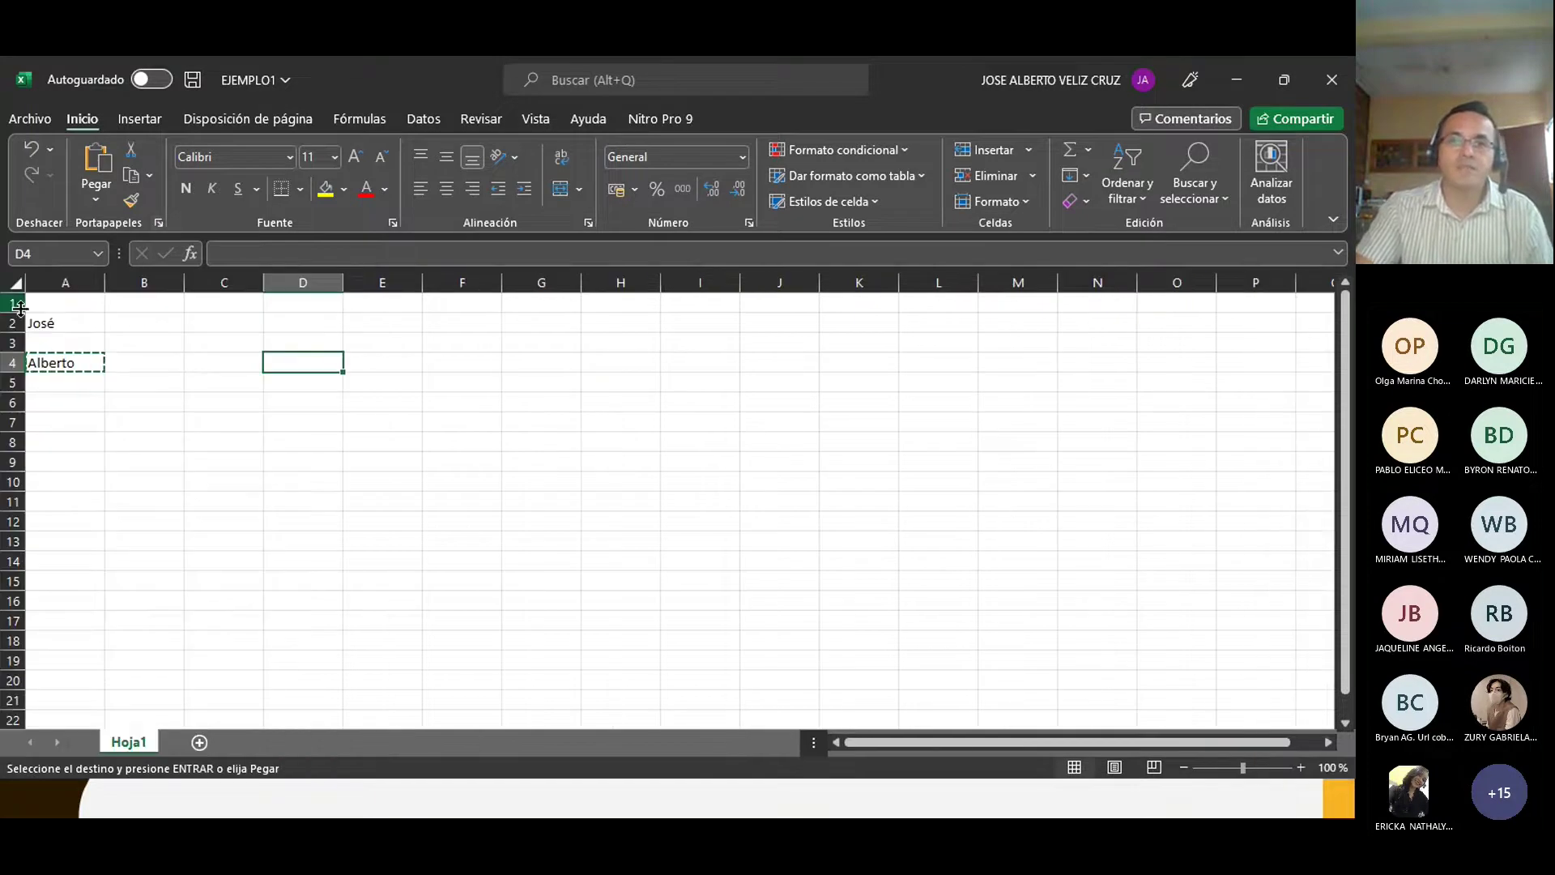
pyautogui.click(285, 320)
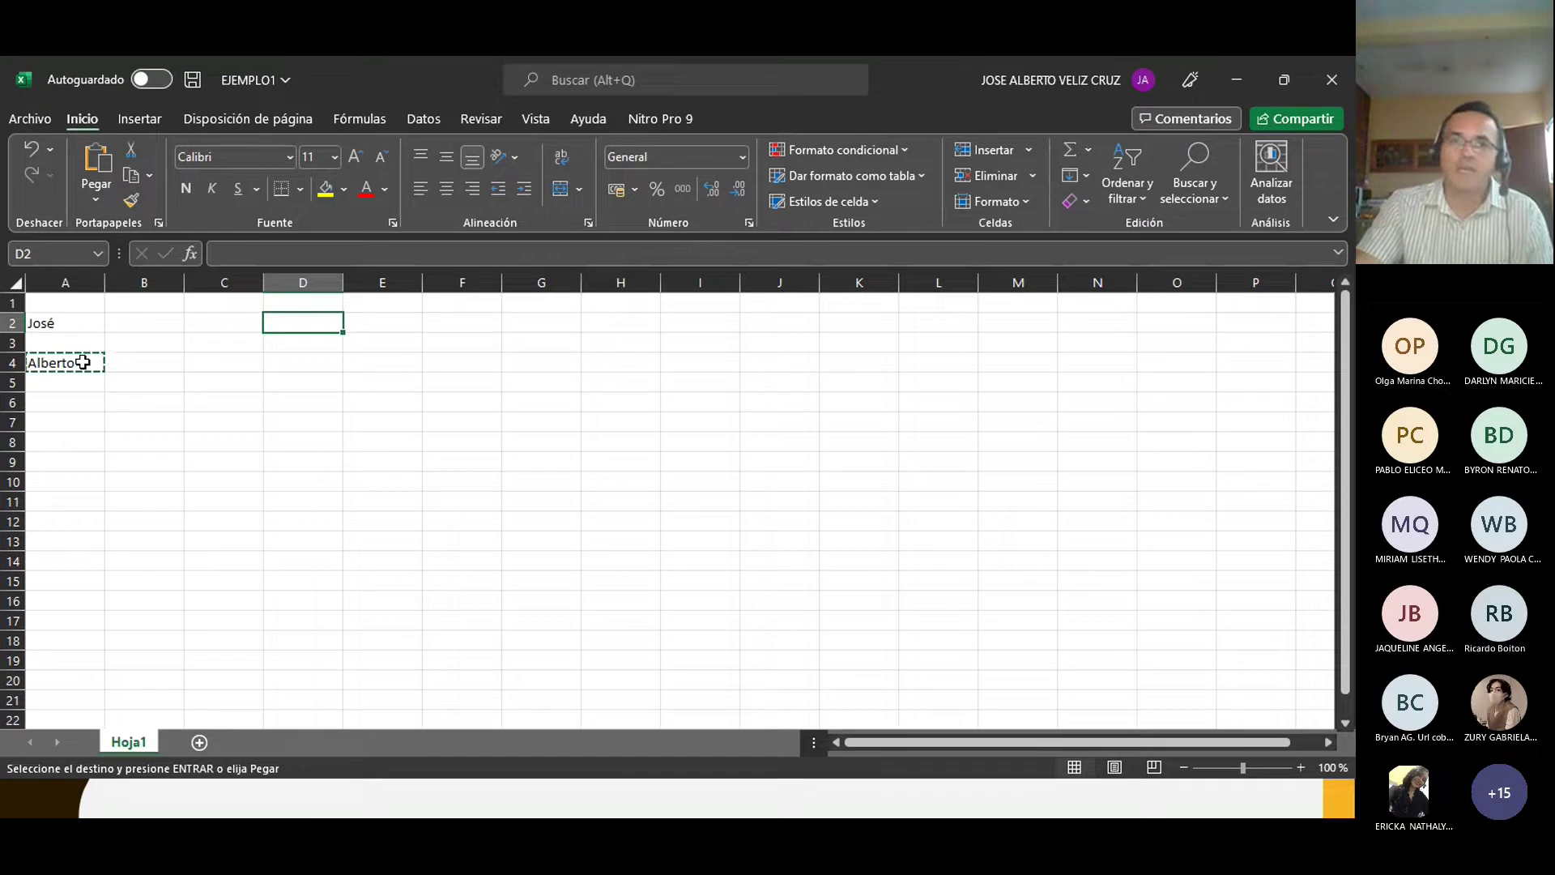
pyautogui.click(156, 221)
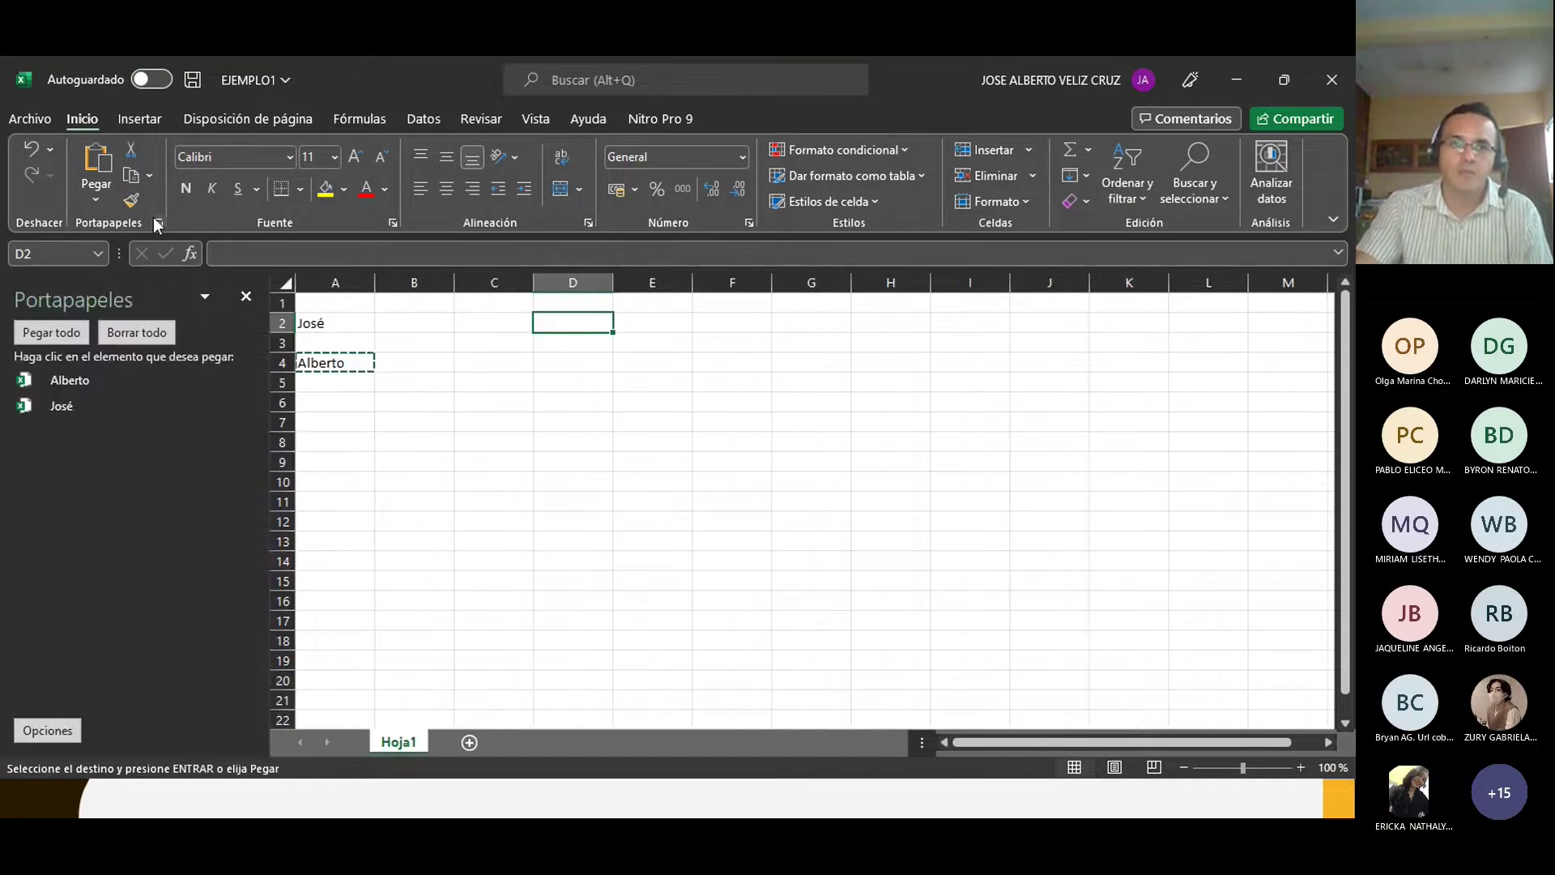
pyautogui.click(78, 380)
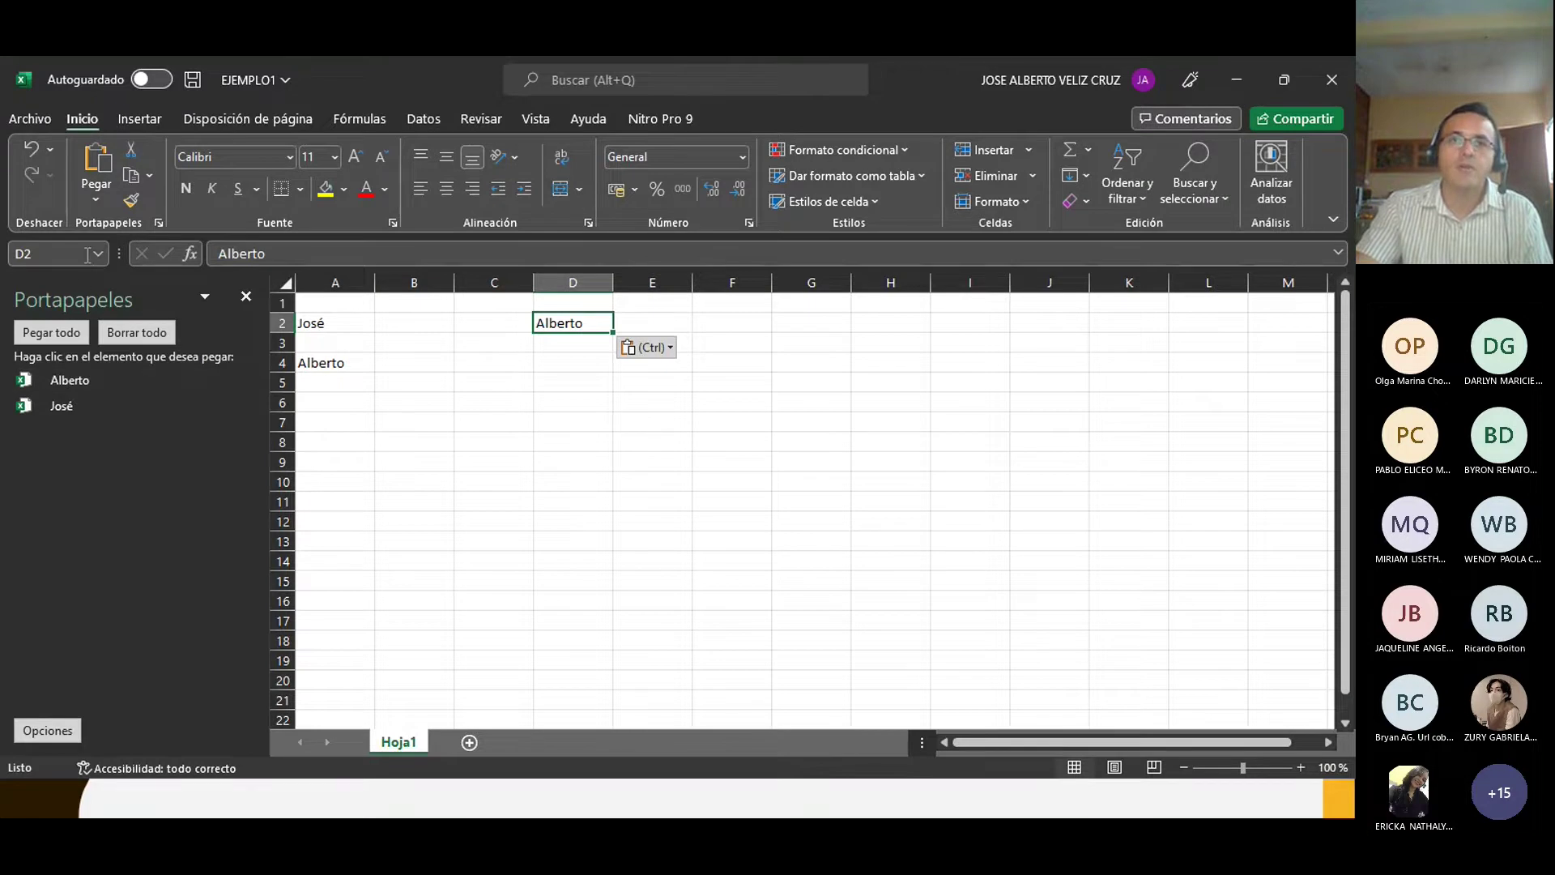
pyautogui.click(63, 406)
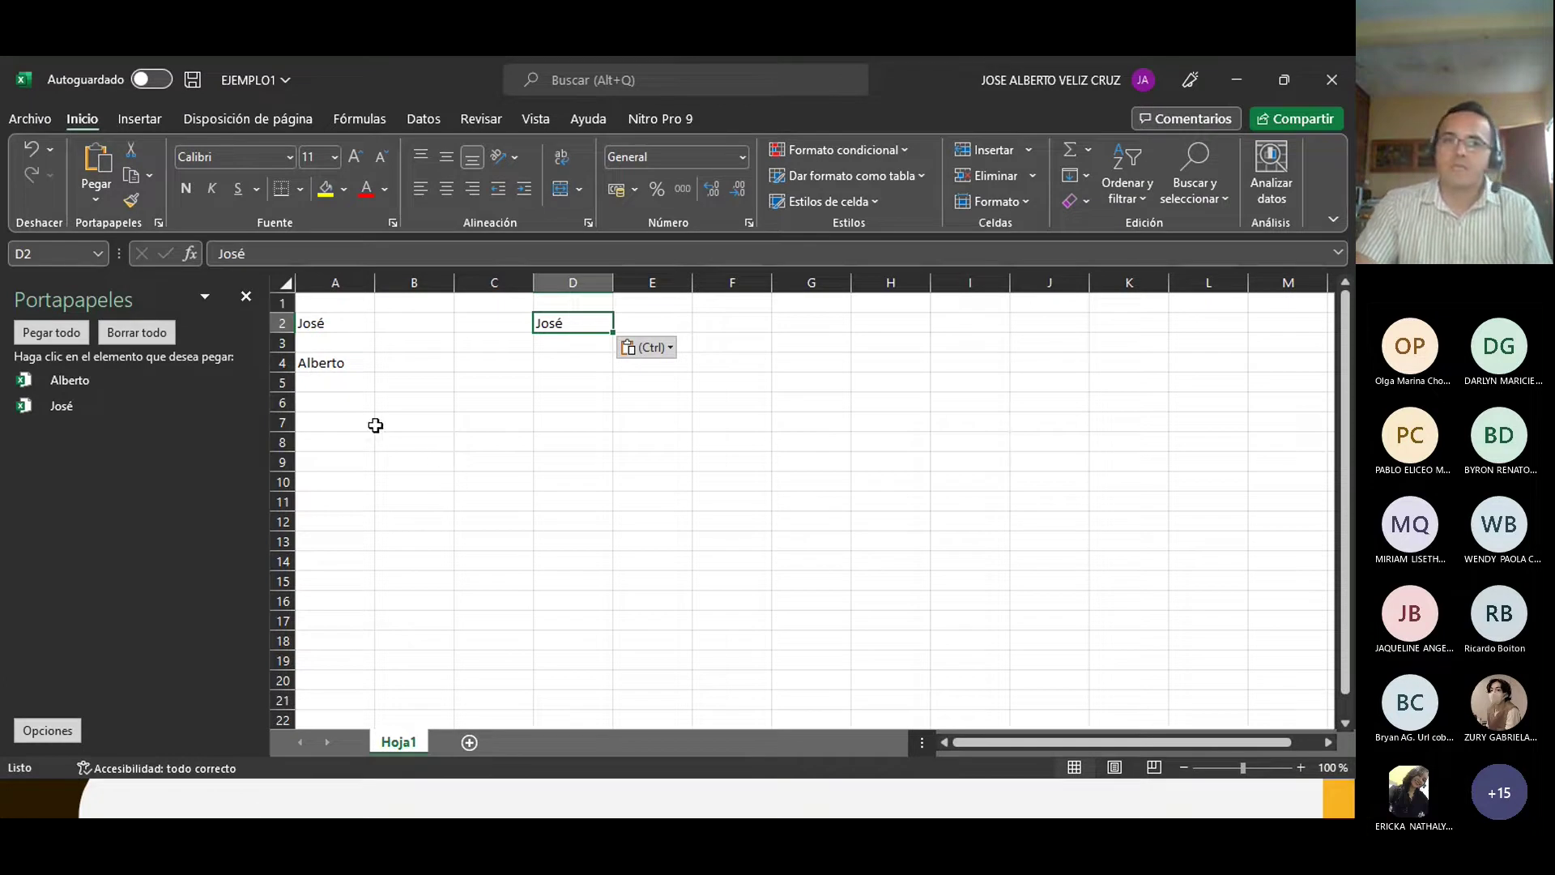
pyautogui.click(408, 422)
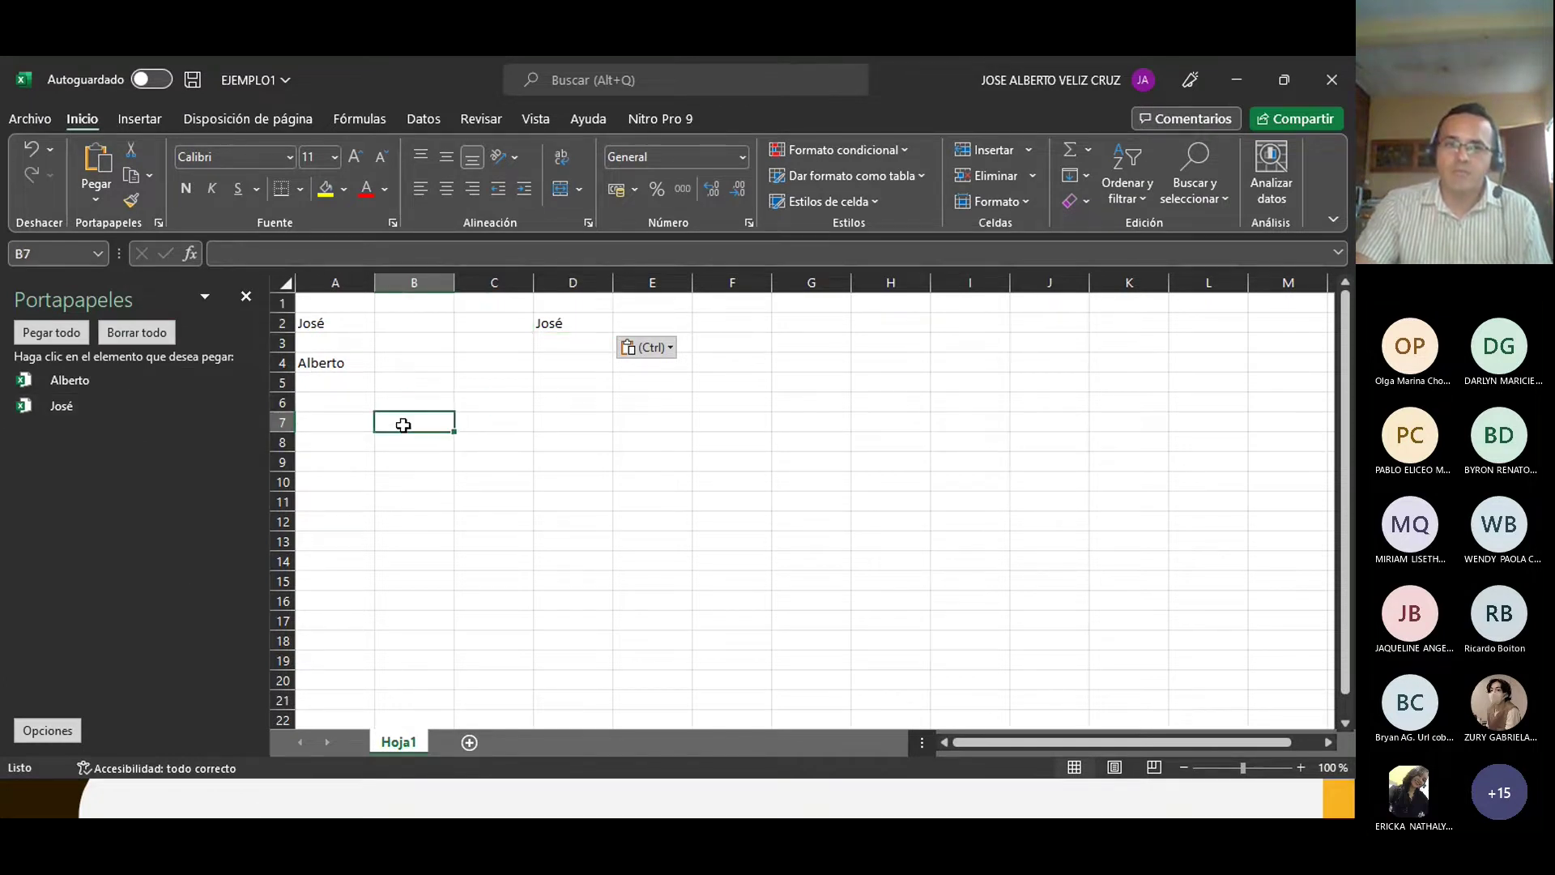
pyautogui.click(243, 296)
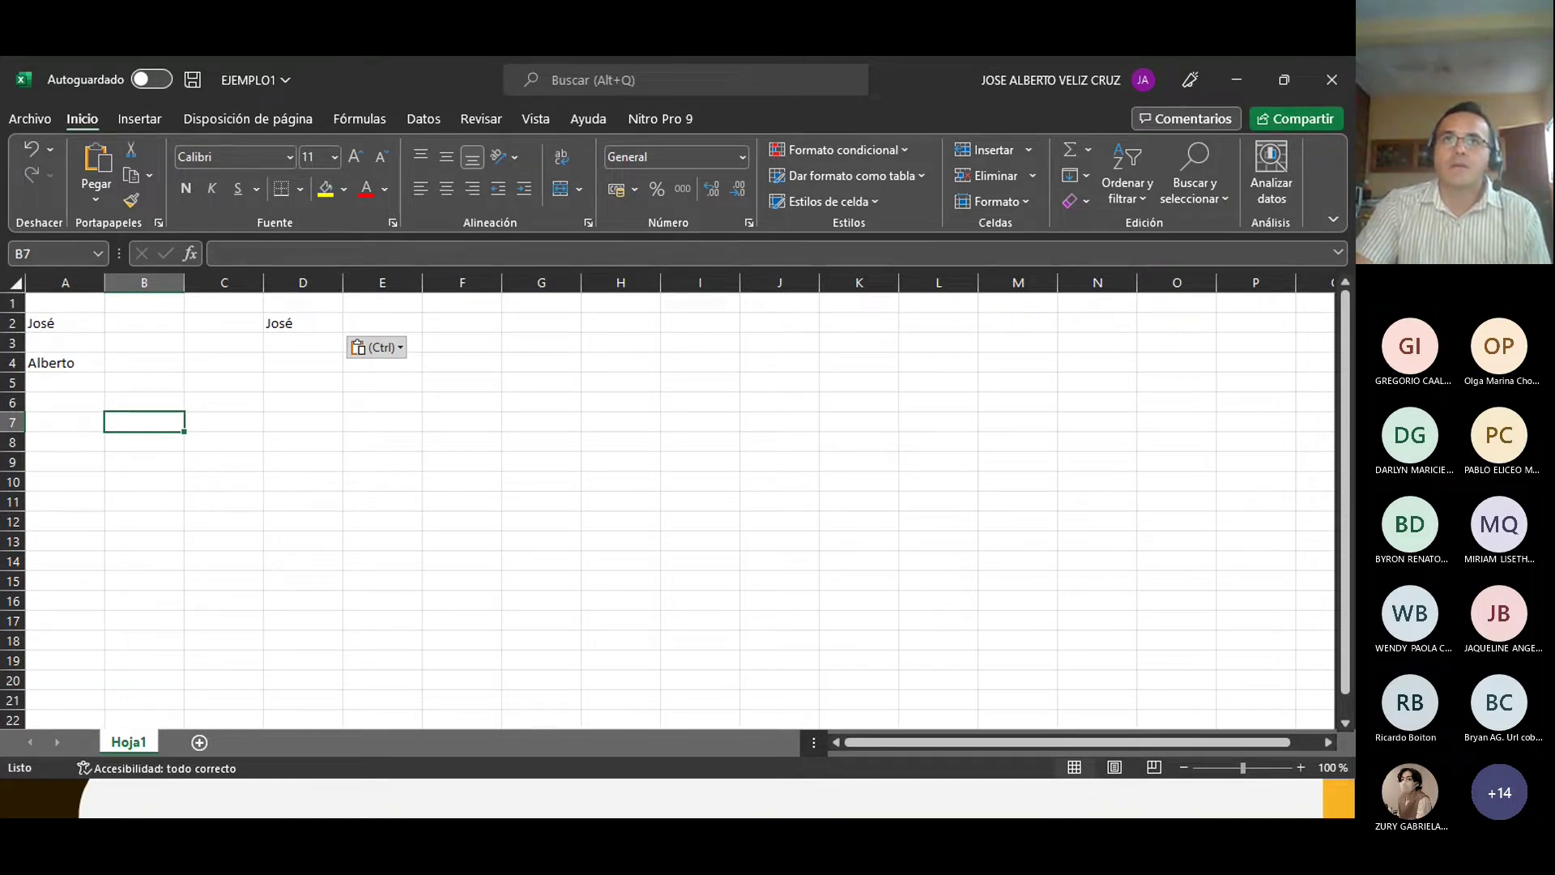
# Step: Open Presupuesto personal1, copy its SALARIO URL cell, and switch back to EJEMPLO1
pyautogui.hotkey('alt', 'Tab')
pyautogui.doubleClick(325, 230)
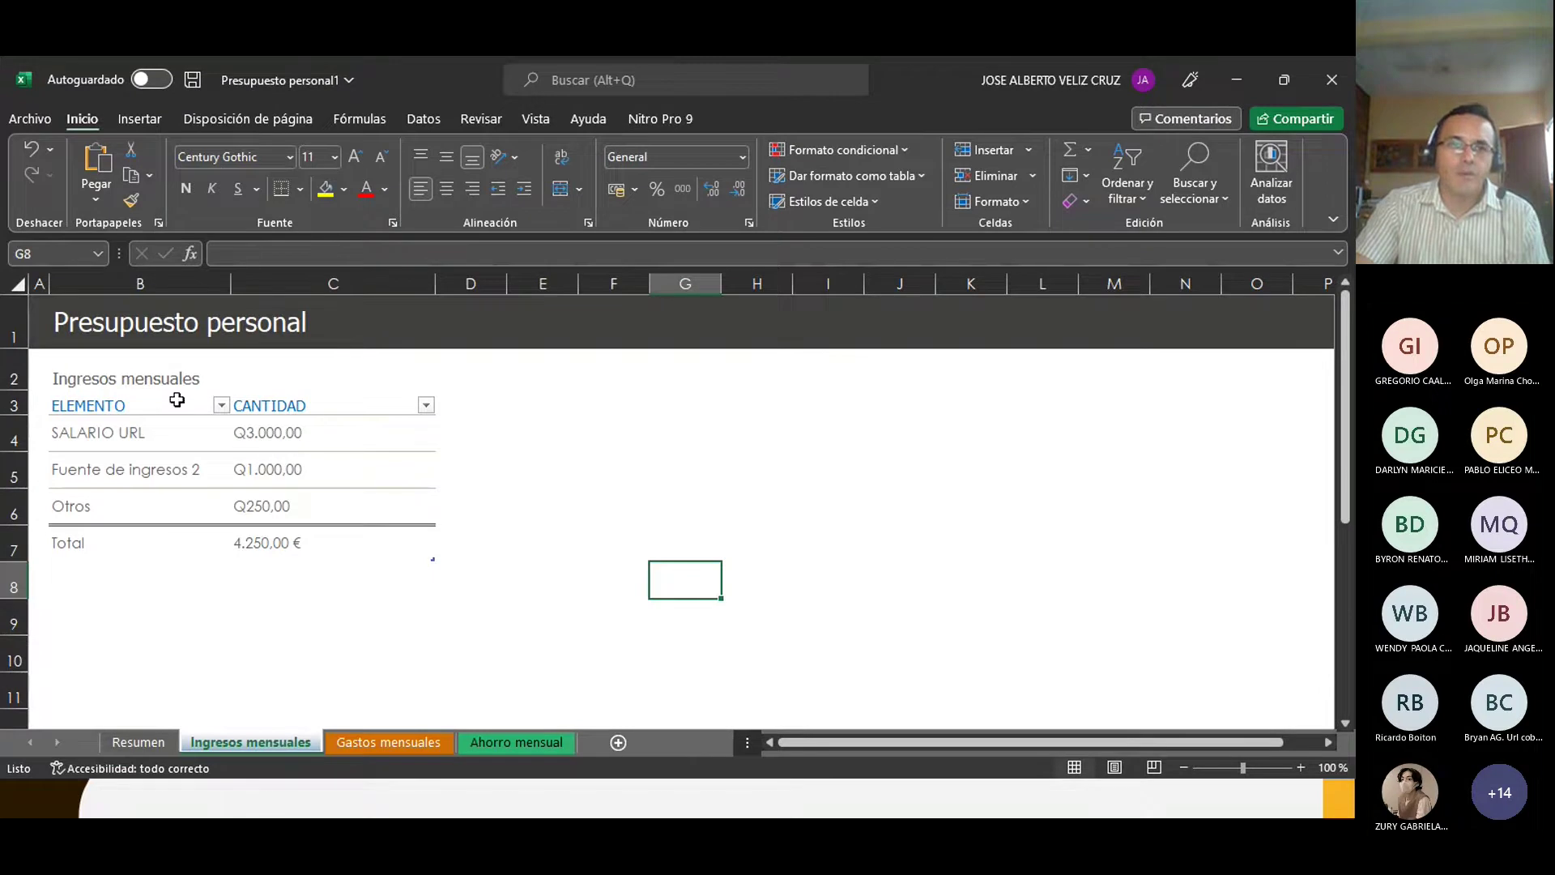
pyautogui.click(101, 436)
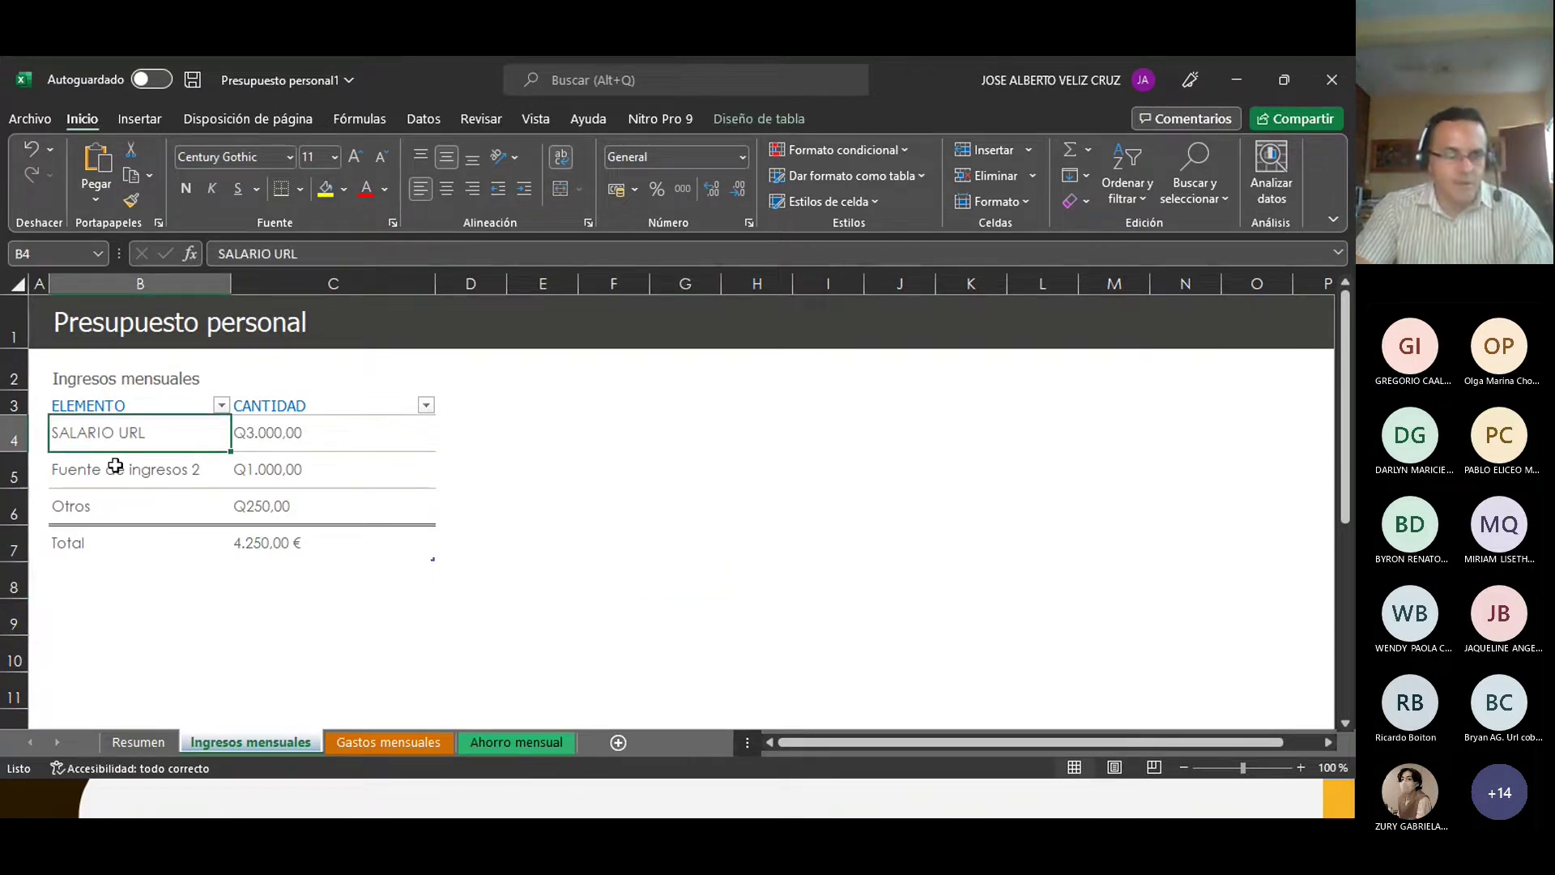
pyautogui.hotkey('ctrl', 'c')
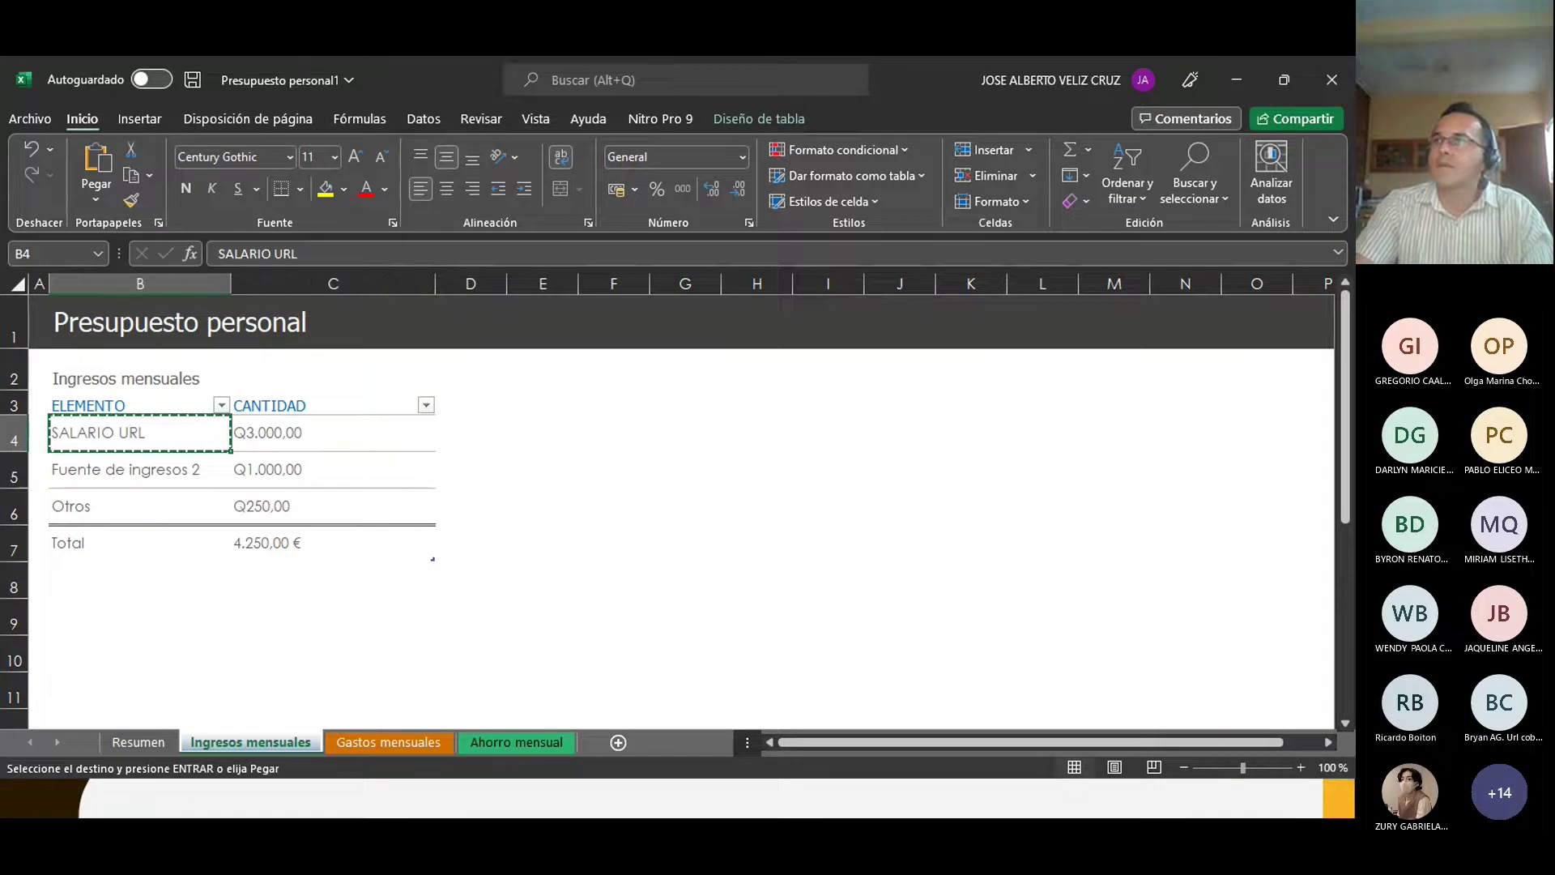
pyautogui.hotkey('alt', 'Tab')
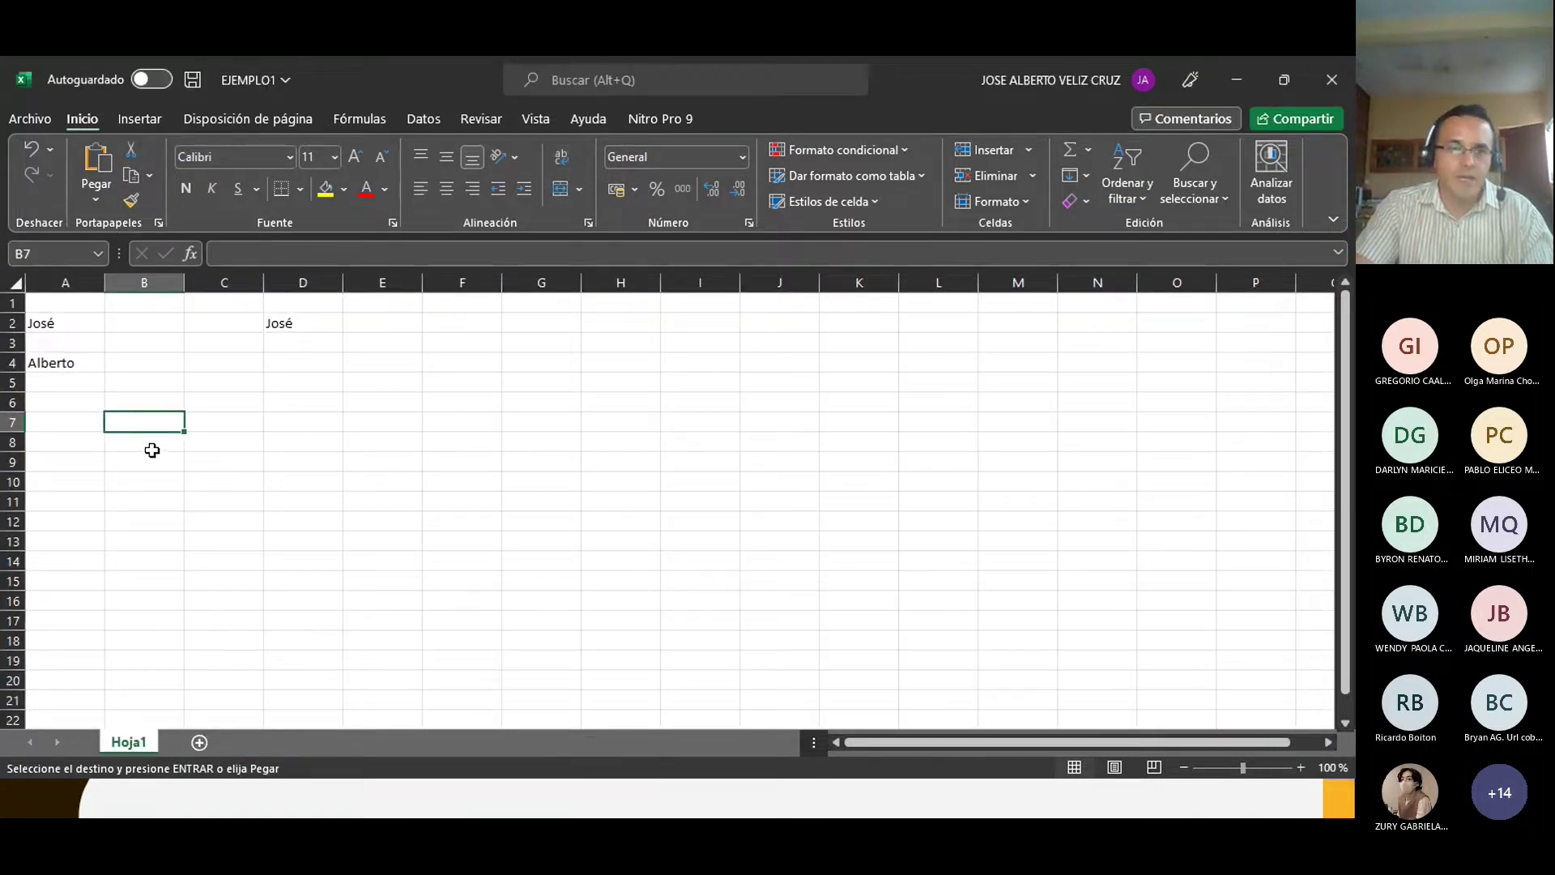
# Step: Paste SALARIO URL into B7, then into E5 and D7 from the clipboard history
pyautogui.hotkey('ctrl', 'v')
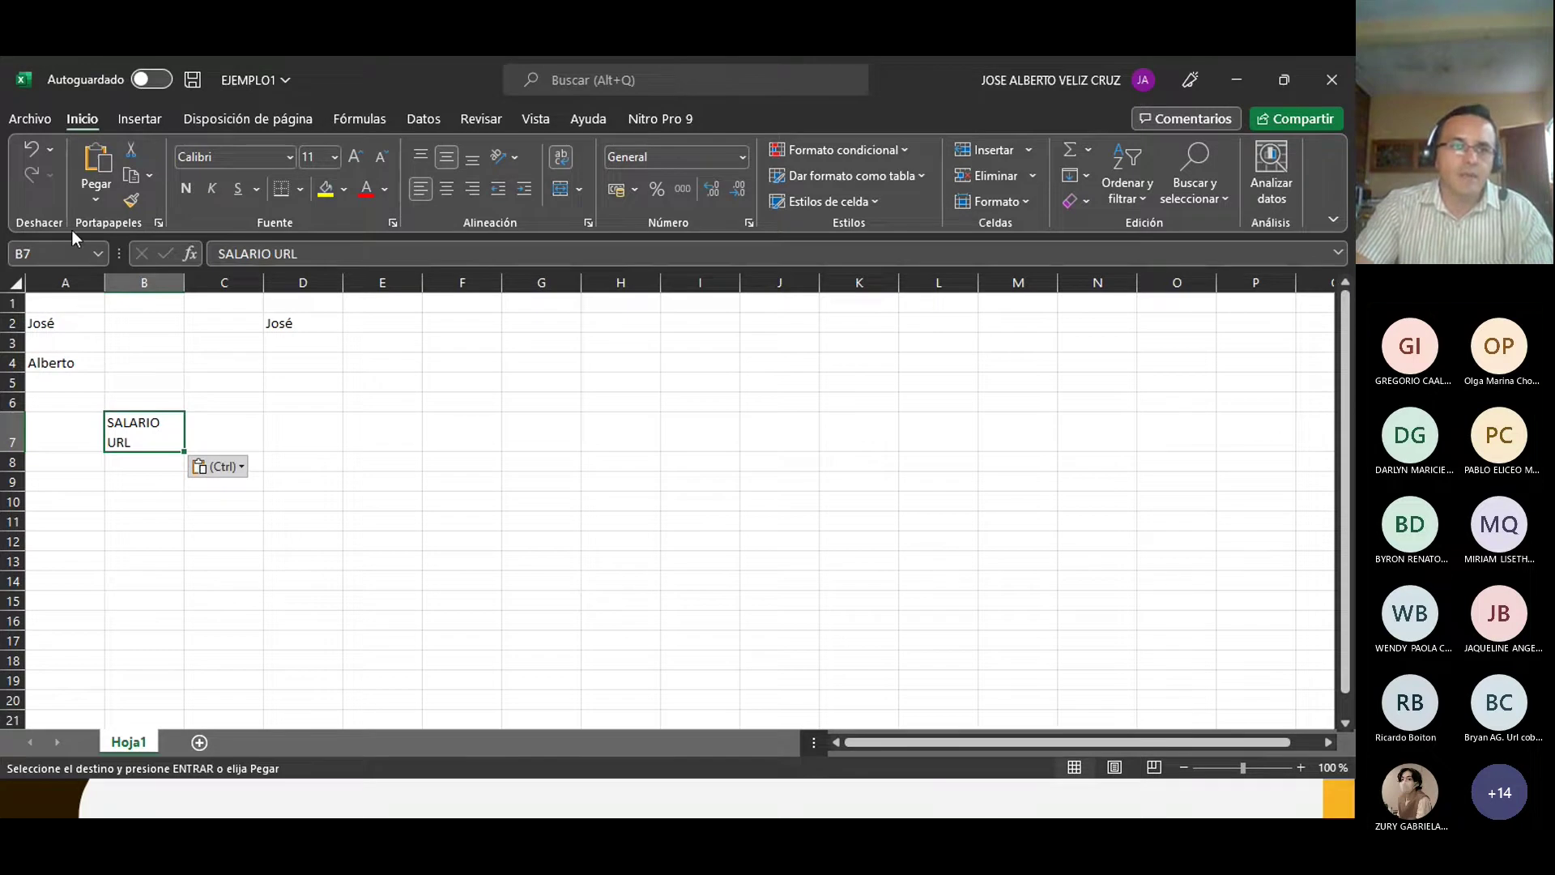
pyautogui.click(159, 223)
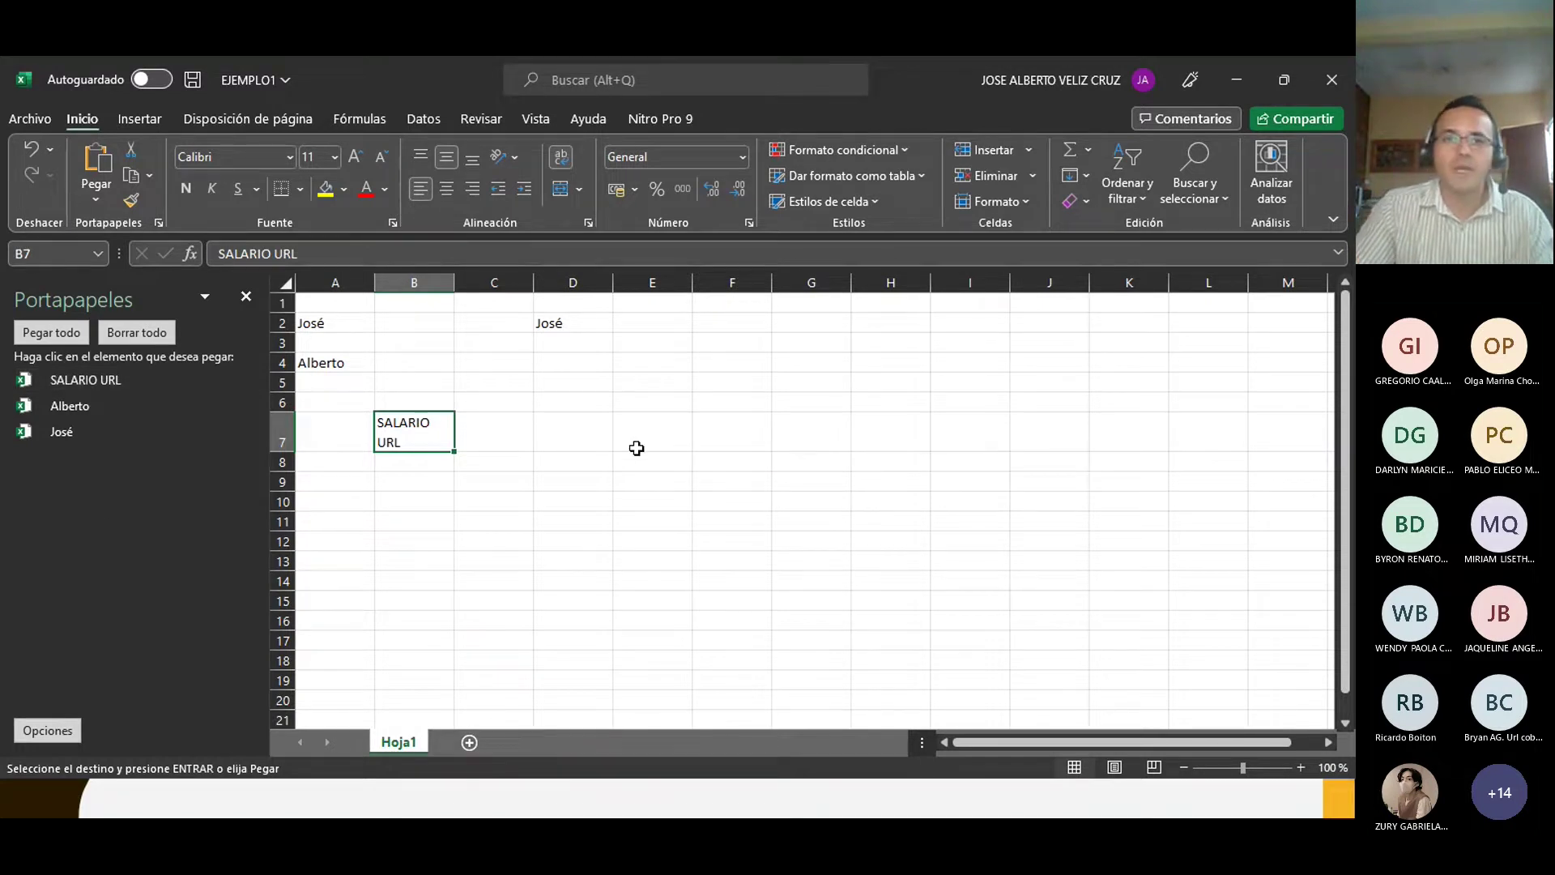
pyautogui.click(641, 384)
pyautogui.click(121, 380)
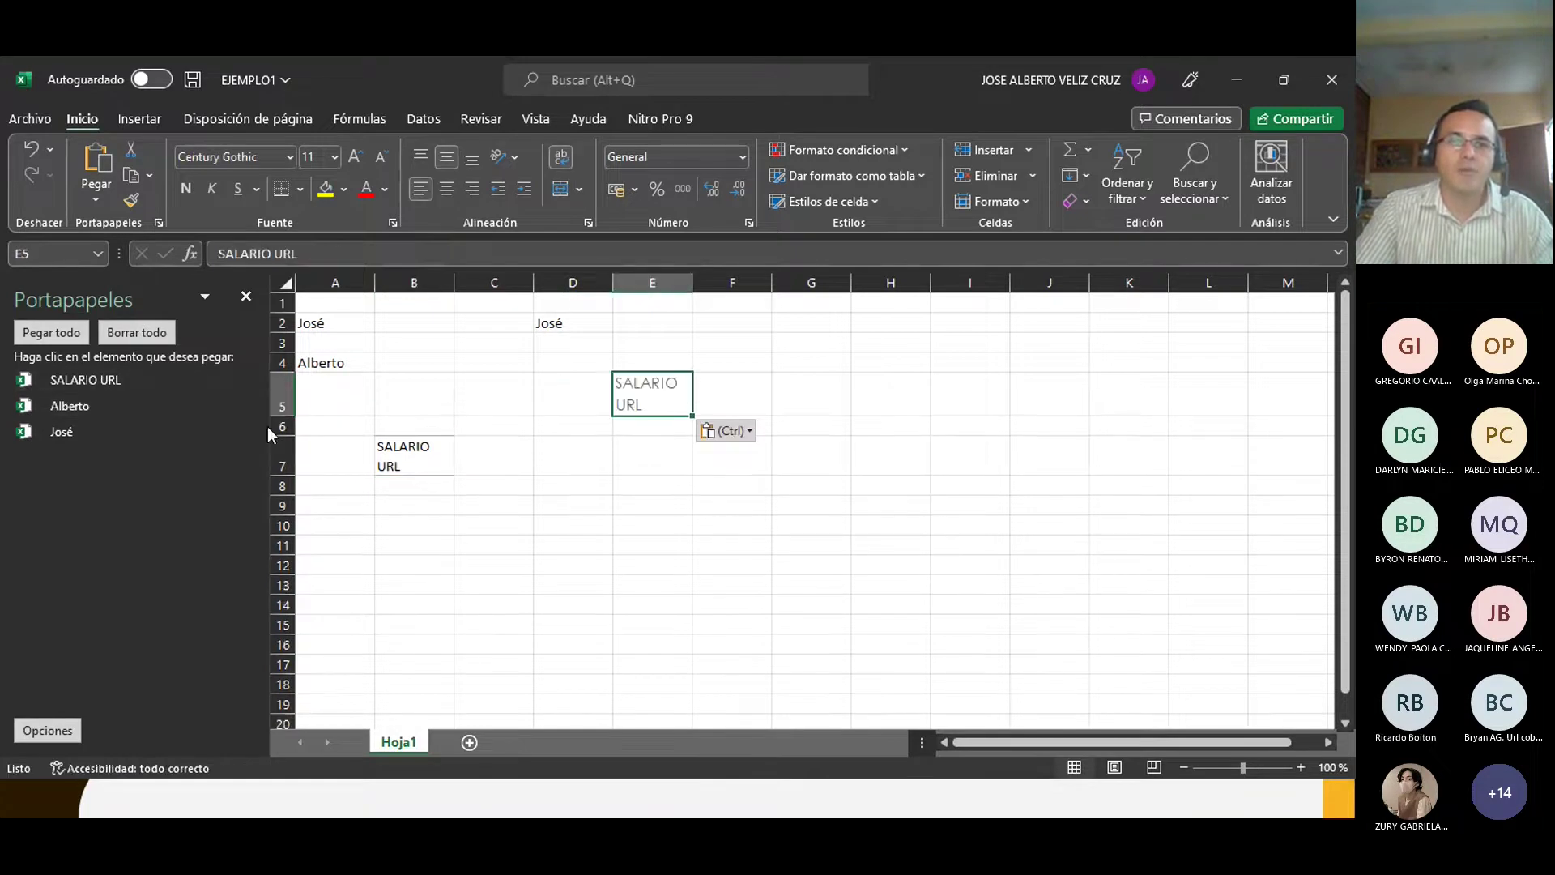
pyautogui.click(609, 471)
pyautogui.click(202, 379)
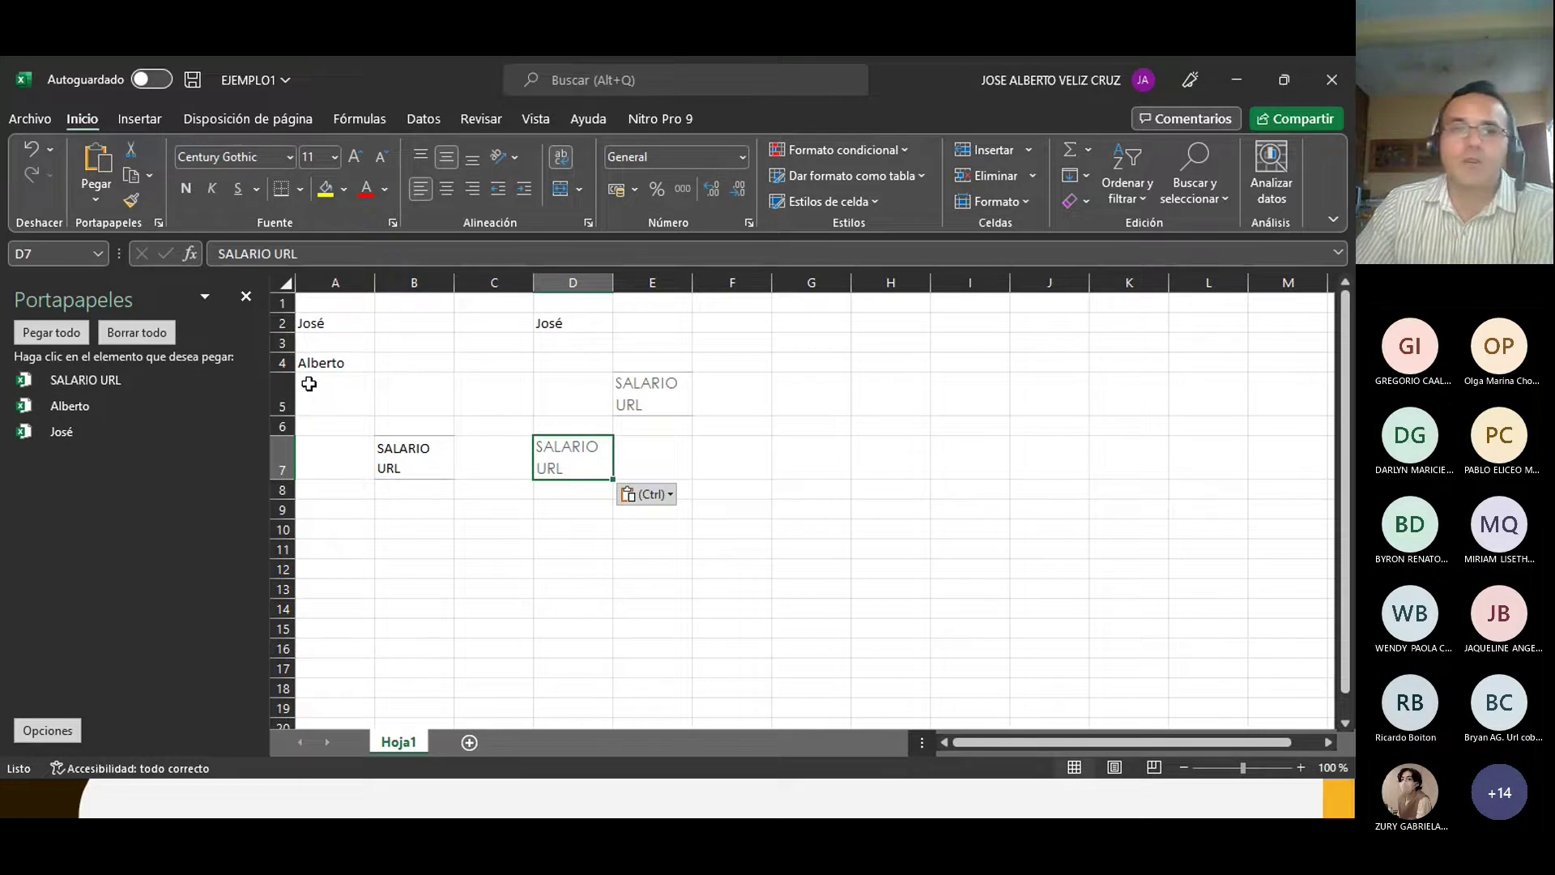
# Step: Clear the clipboard history with Borrar todo, select D9 and show the Insertar commands
pyautogui.click(124, 333)
pyautogui.click(695, 510)
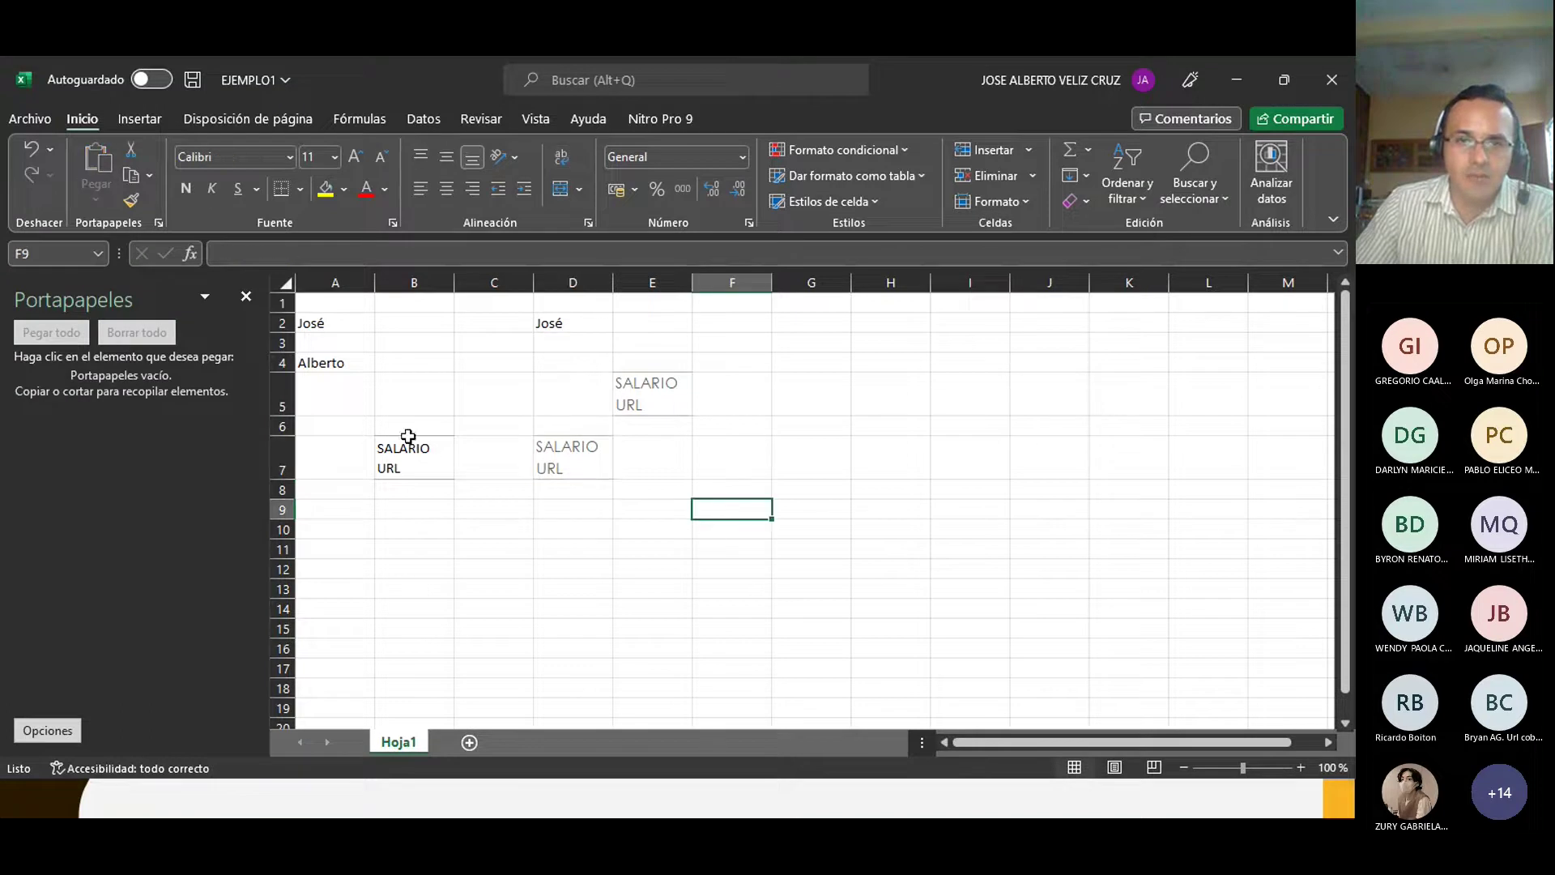
pyautogui.click(509, 502)
pyautogui.click(582, 507)
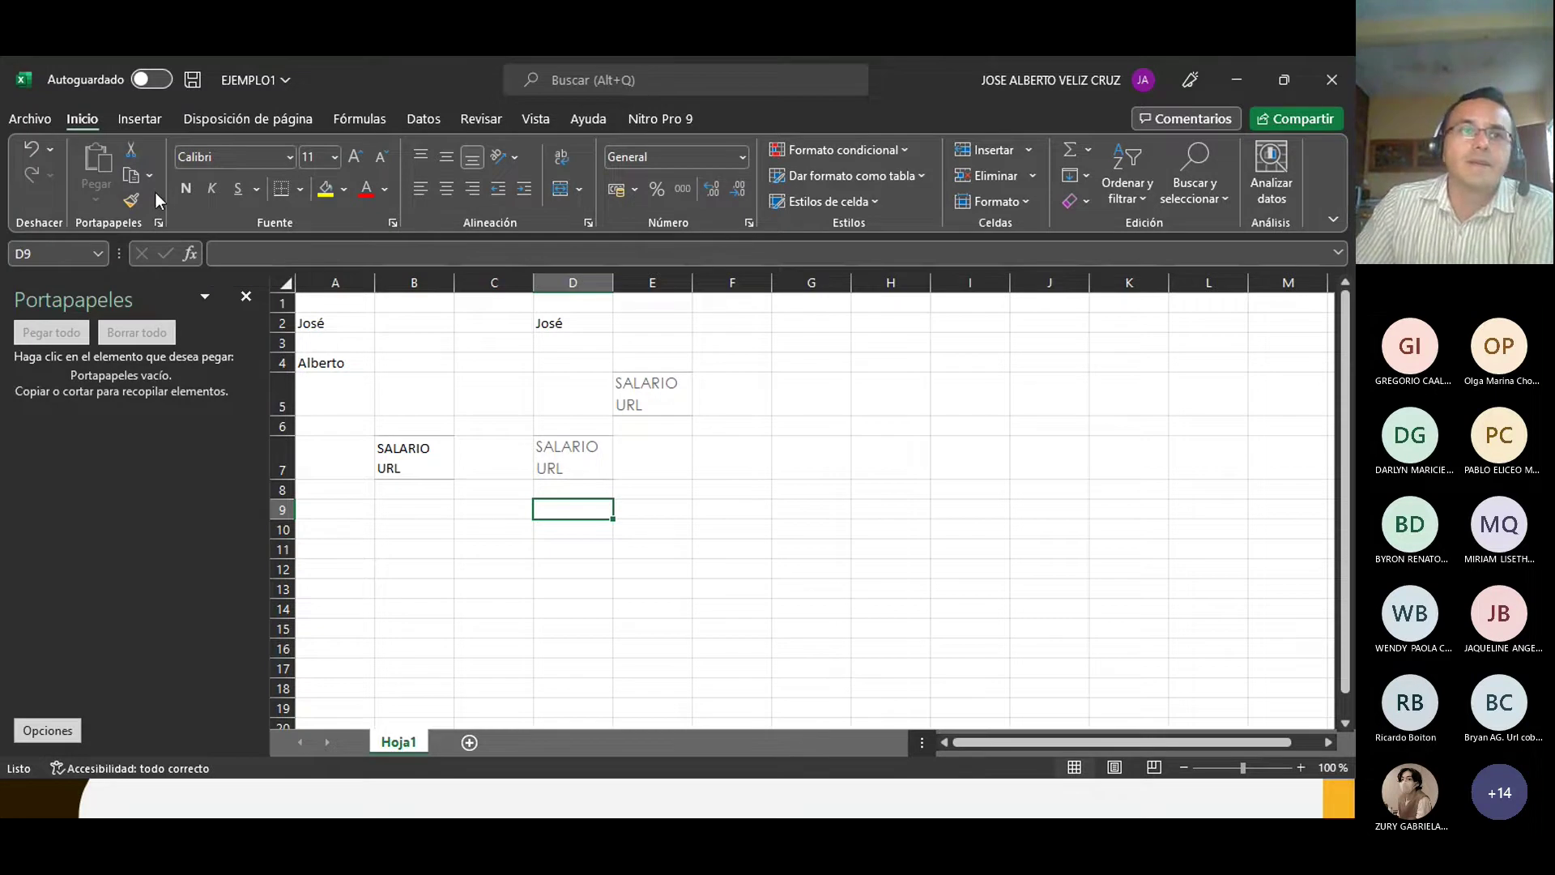
pyautogui.click(147, 118)
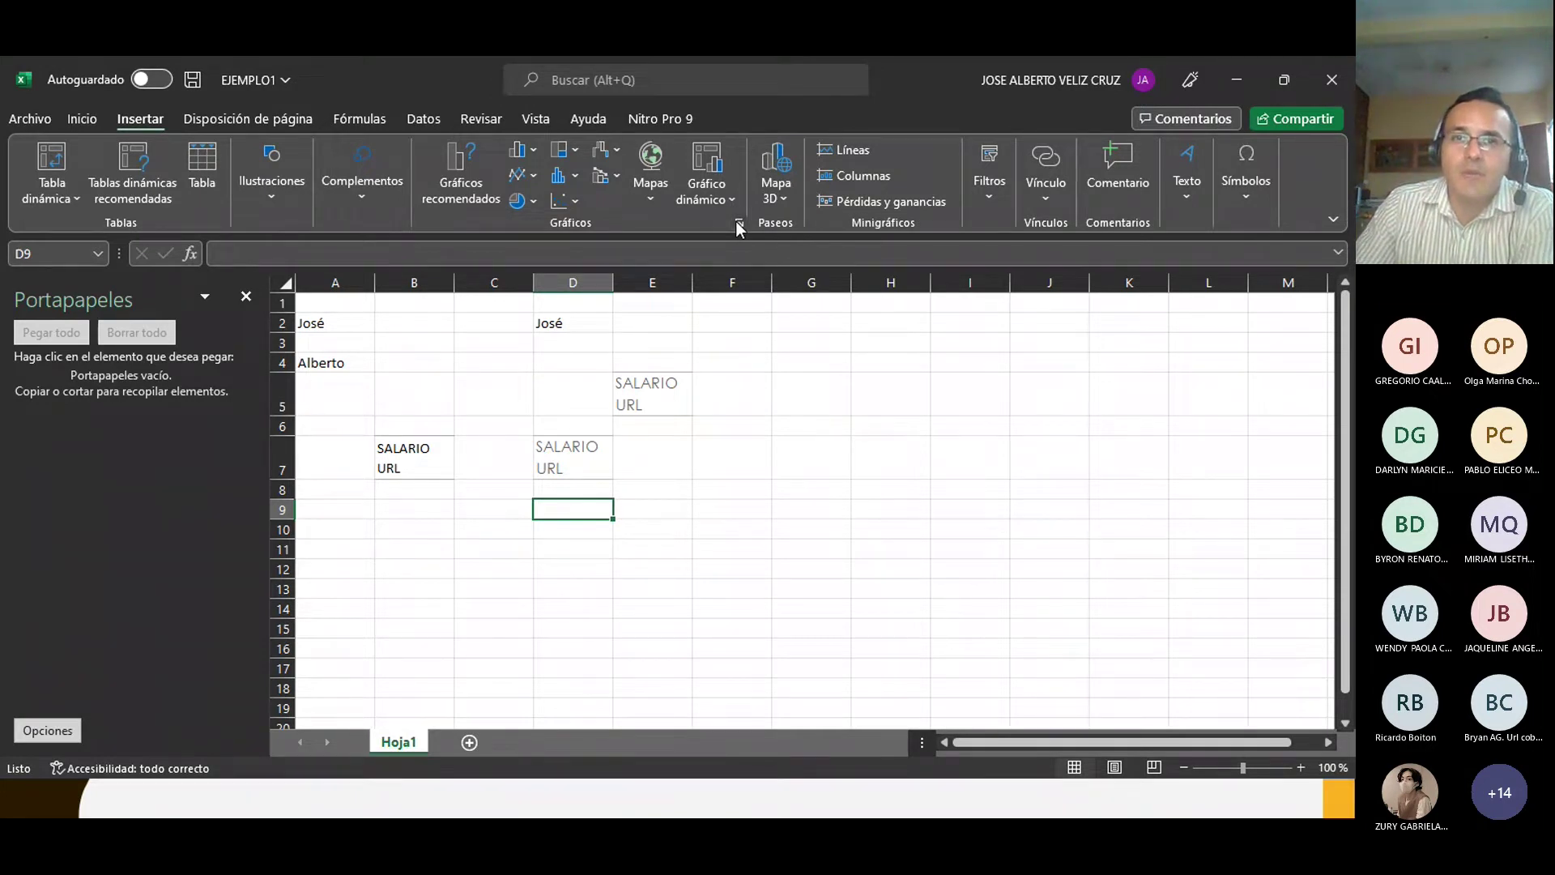
# Step: From Inicio, browse the Formato de celdas Borde, Fuente, Alineación, Número, Relleno and Proteger tabs, then cancel
pyautogui.click(85, 118)
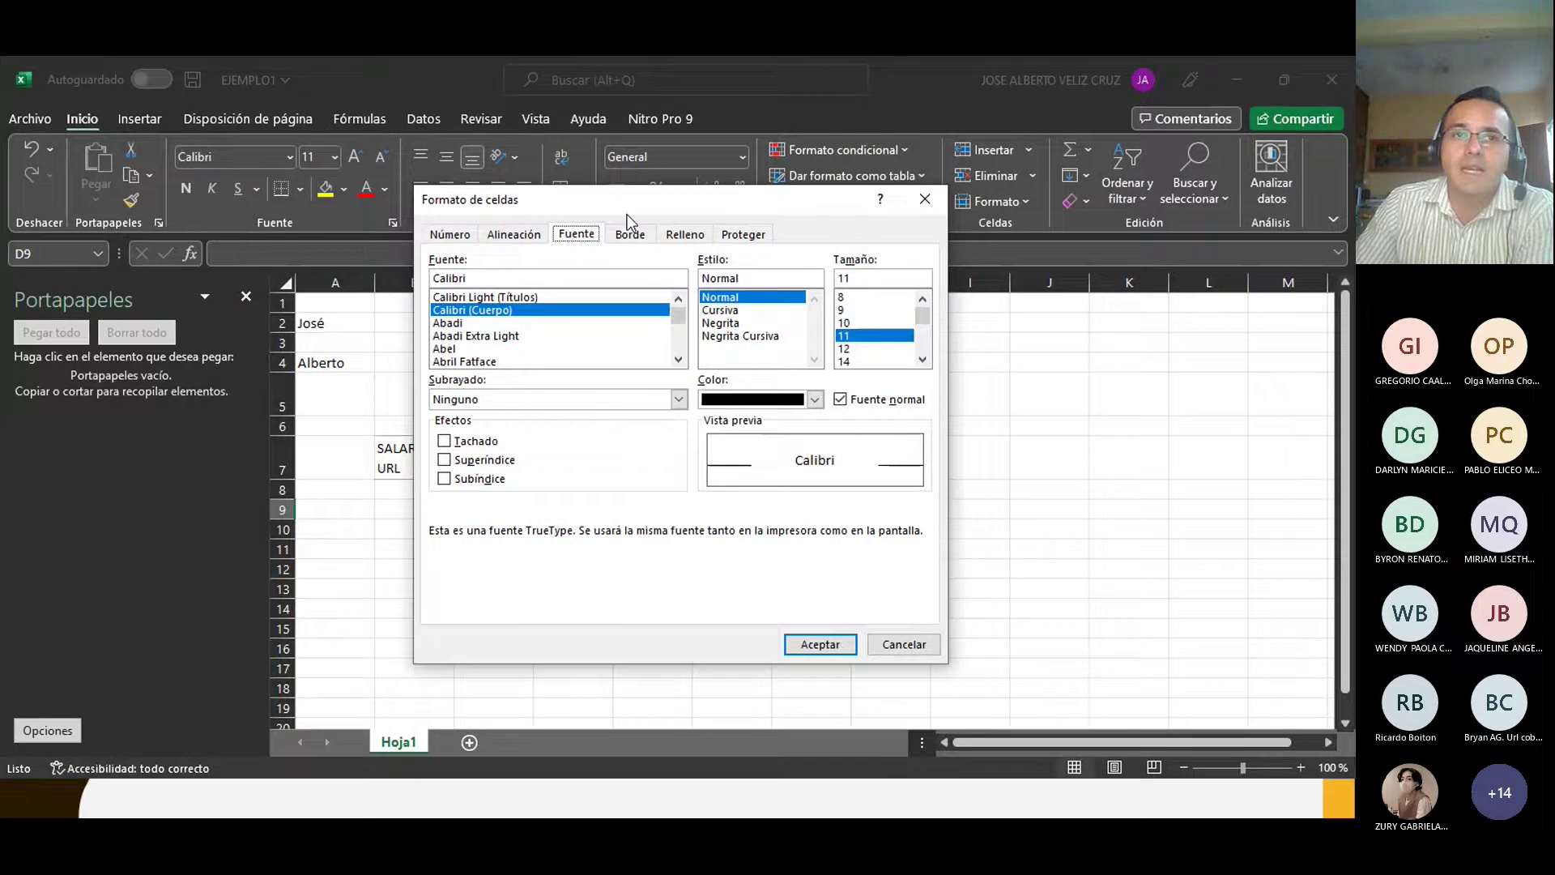
pyautogui.moveTo(627, 214); pyautogui.dragTo(628, 184)
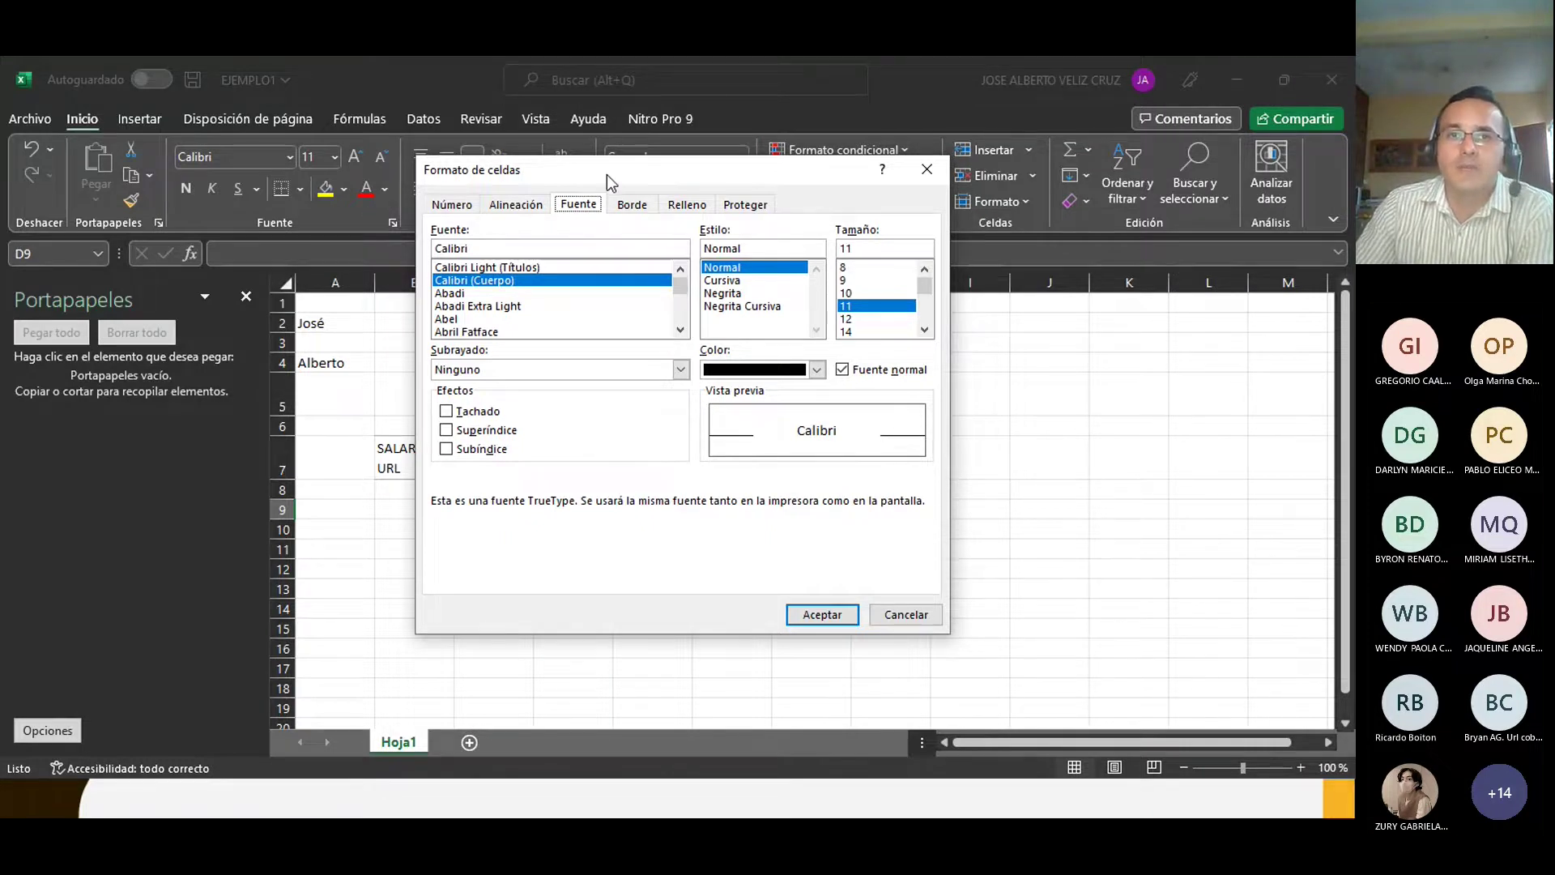
pyautogui.moveTo(609, 170); pyautogui.dragTo(671, 260)
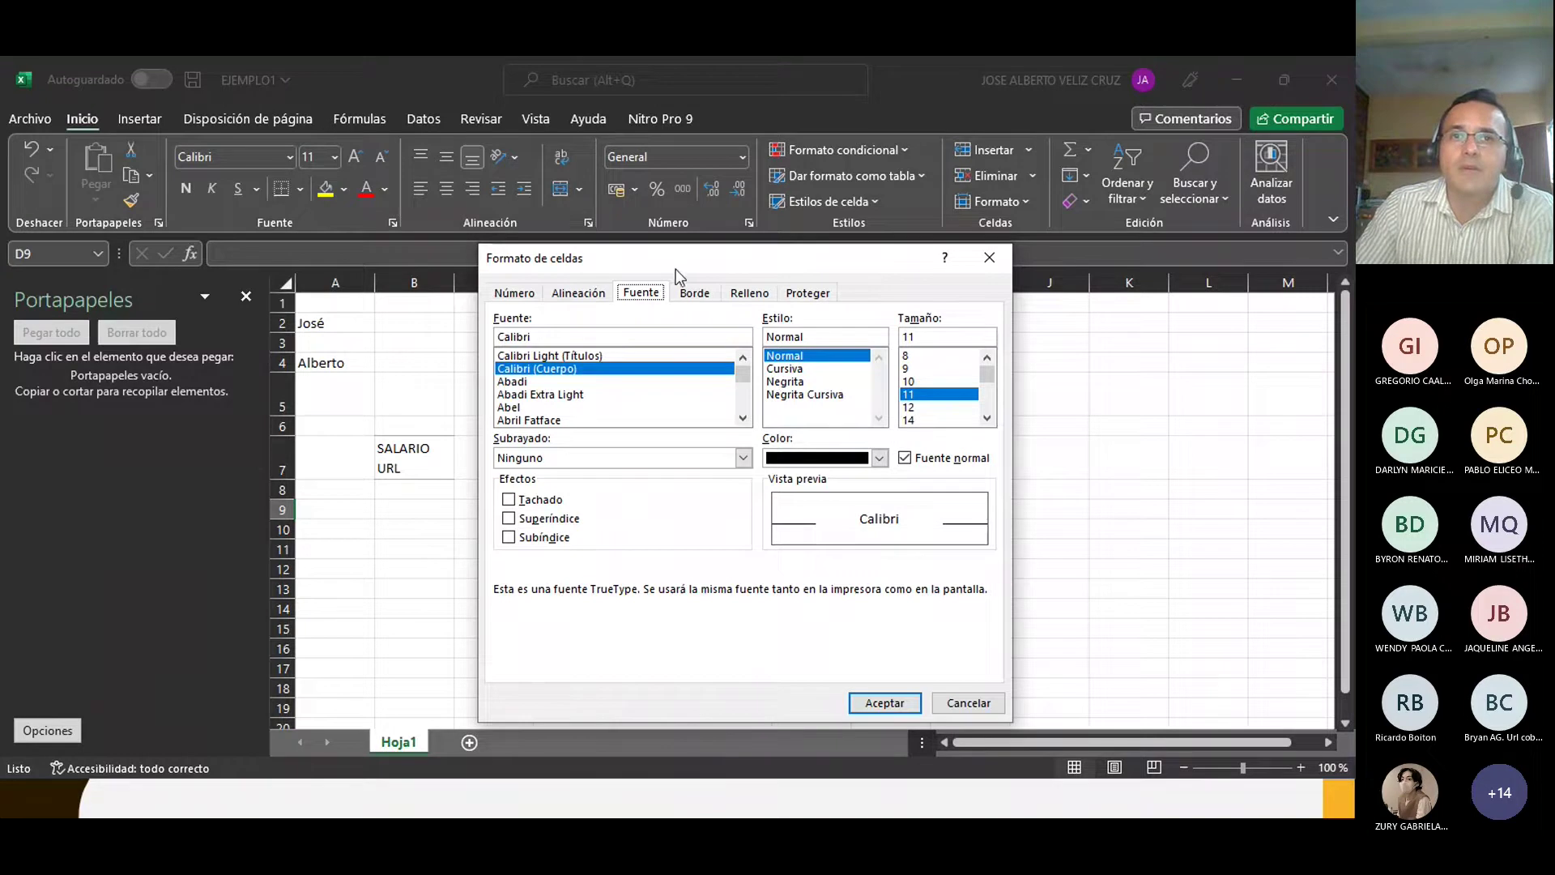
pyautogui.moveTo(673, 261); pyautogui.dragTo(649, 173)
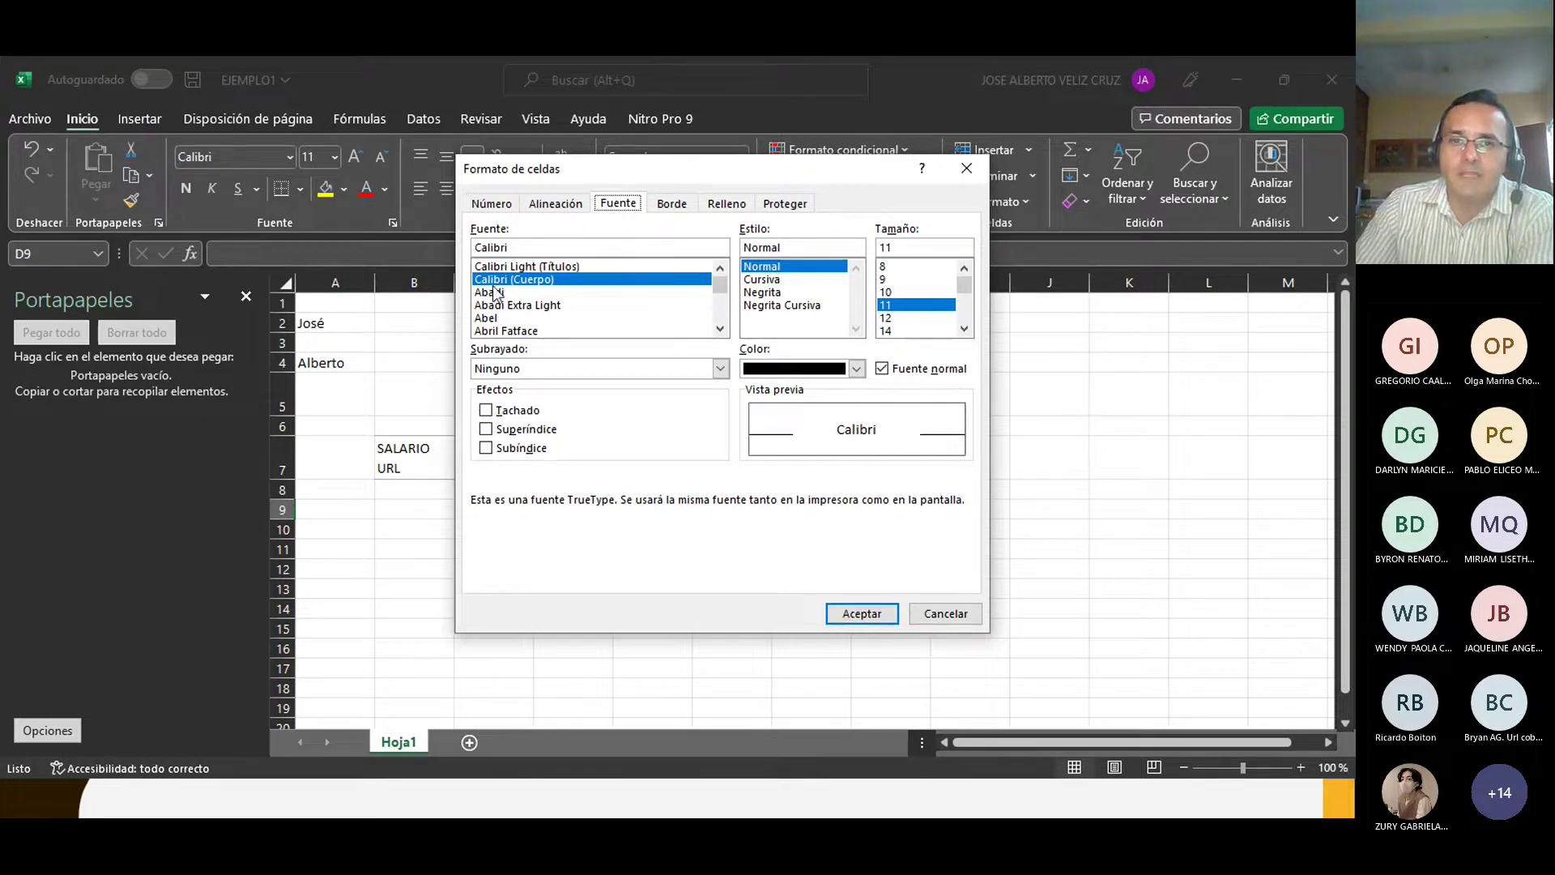
pyautogui.click(683, 203)
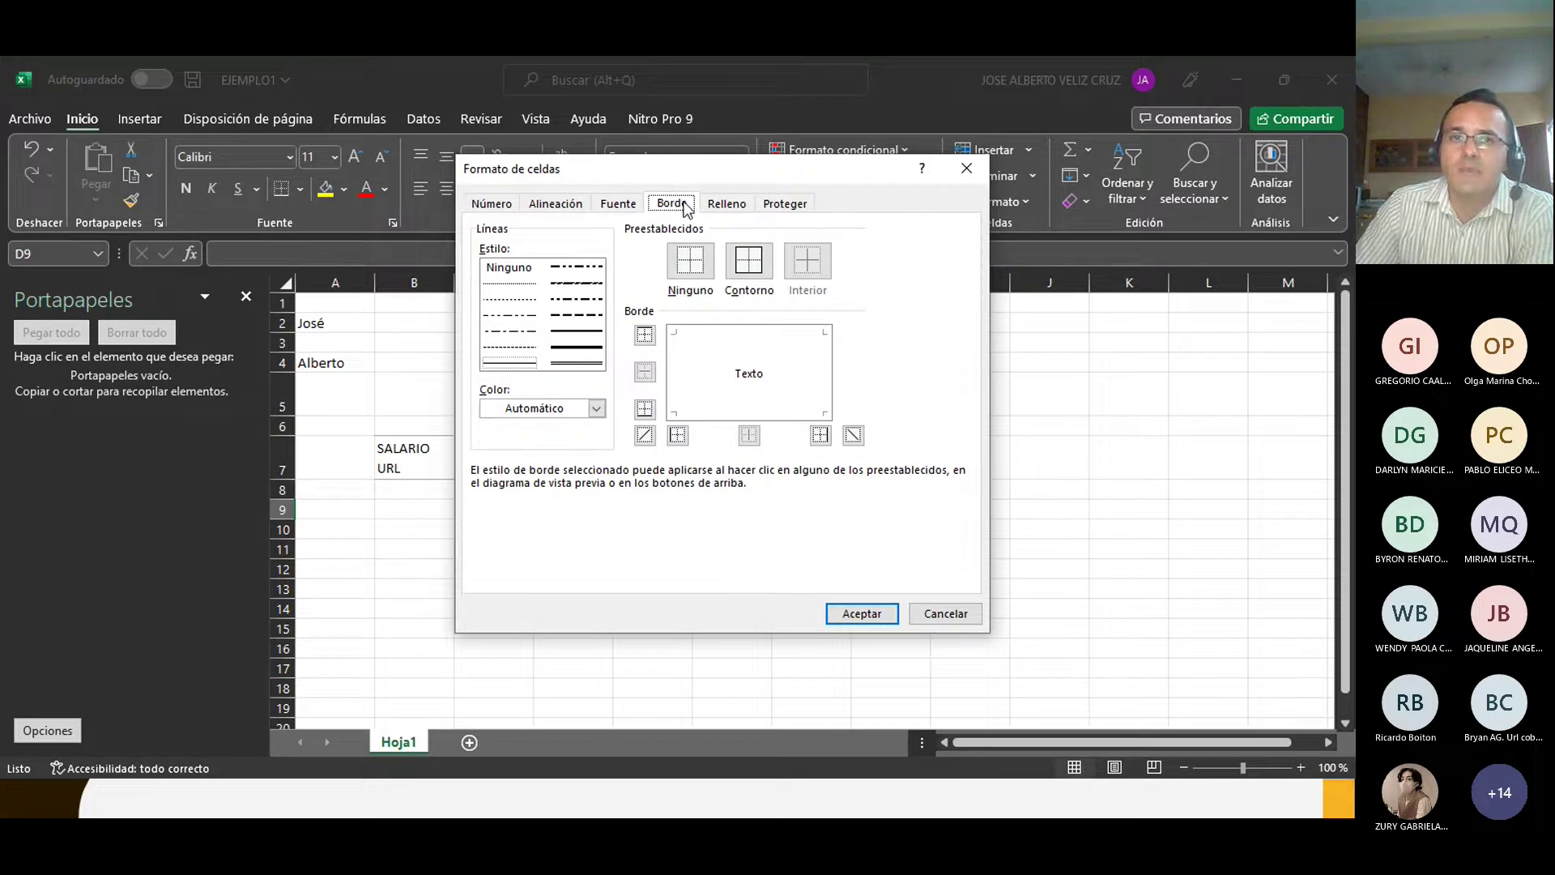
pyautogui.click(614, 205)
pyautogui.click(556, 204)
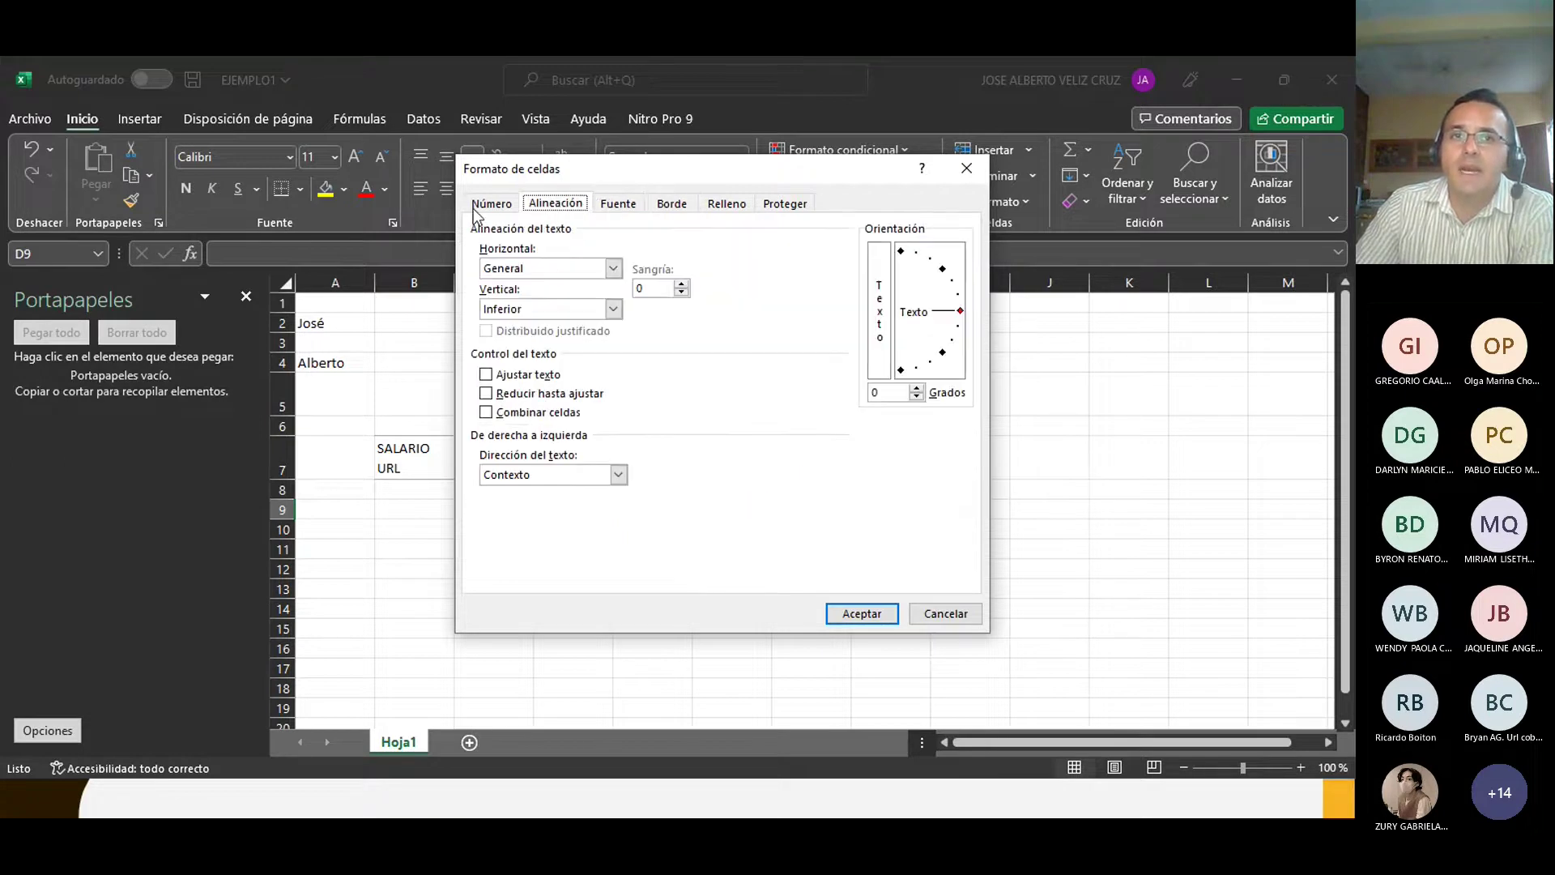
pyautogui.click(482, 207)
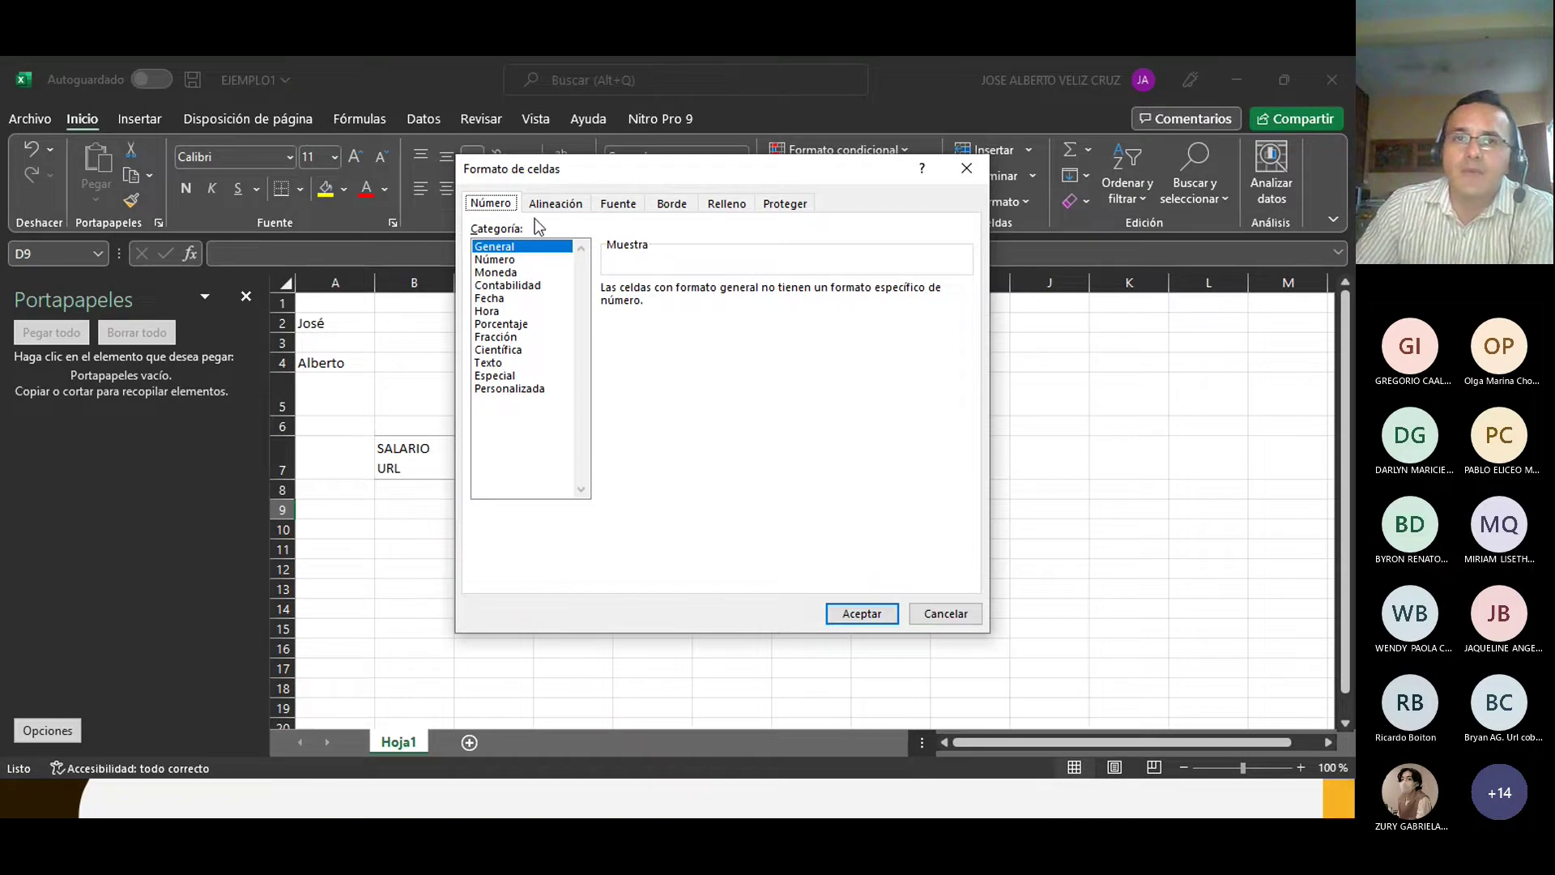
pyautogui.click(725, 206)
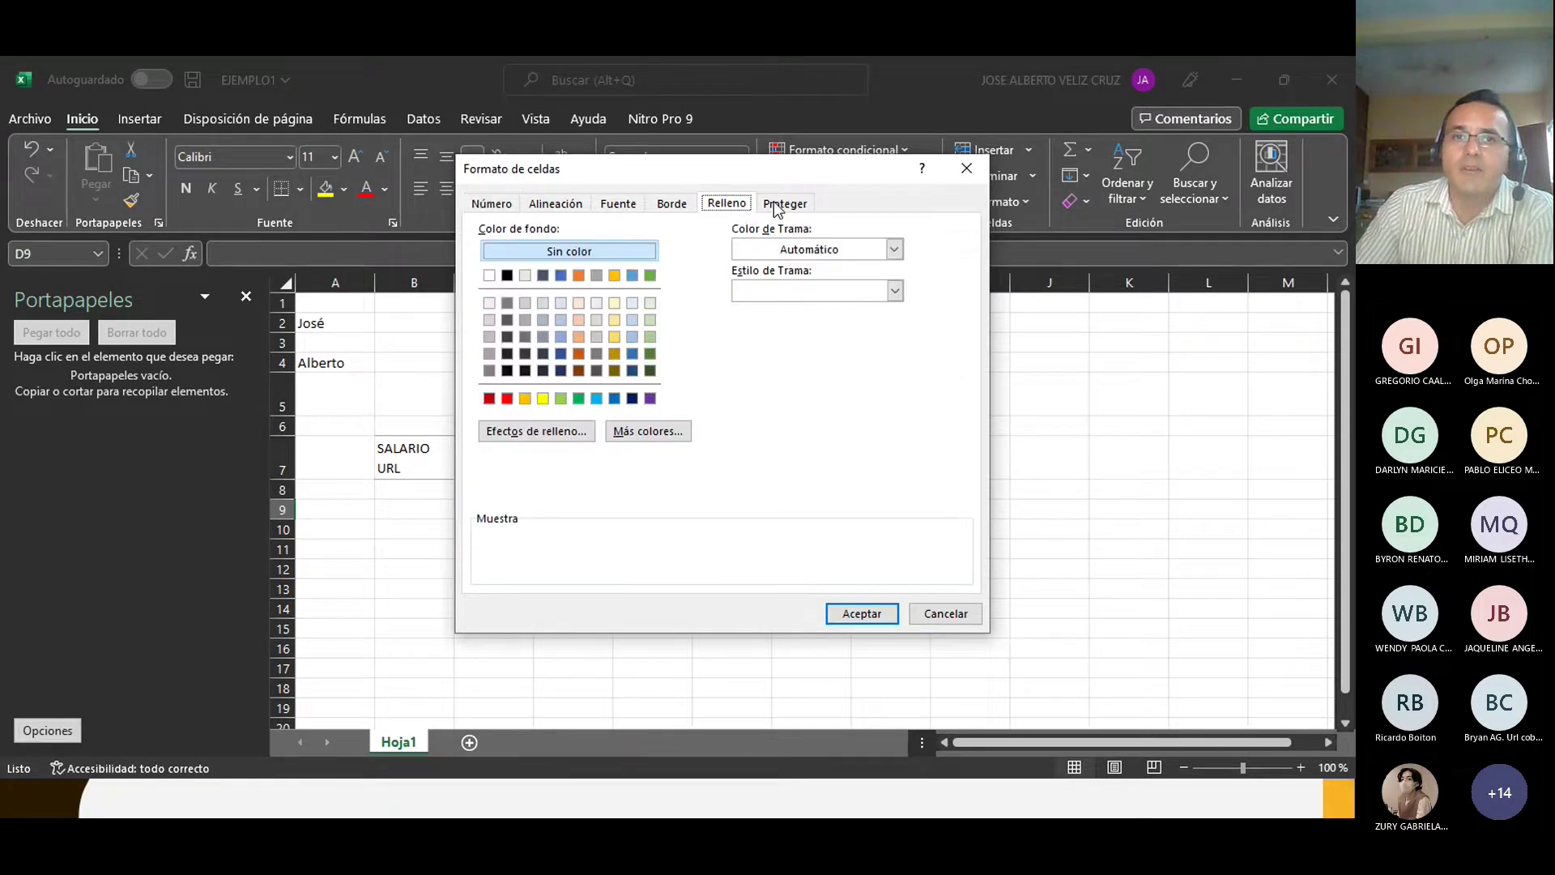
pyautogui.click(779, 204)
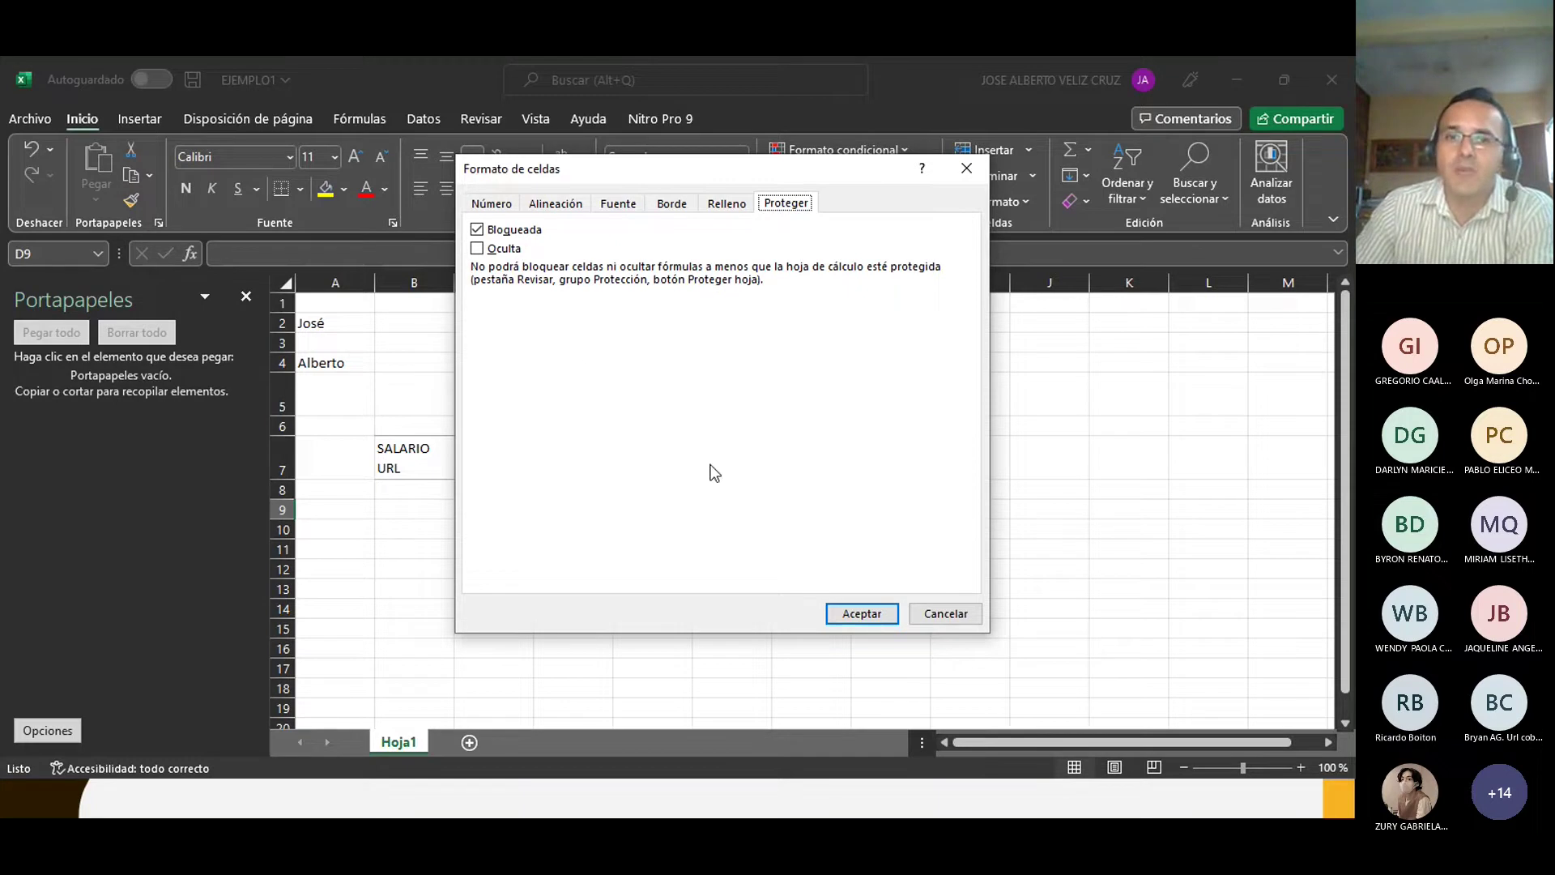
pyautogui.click(939, 613)
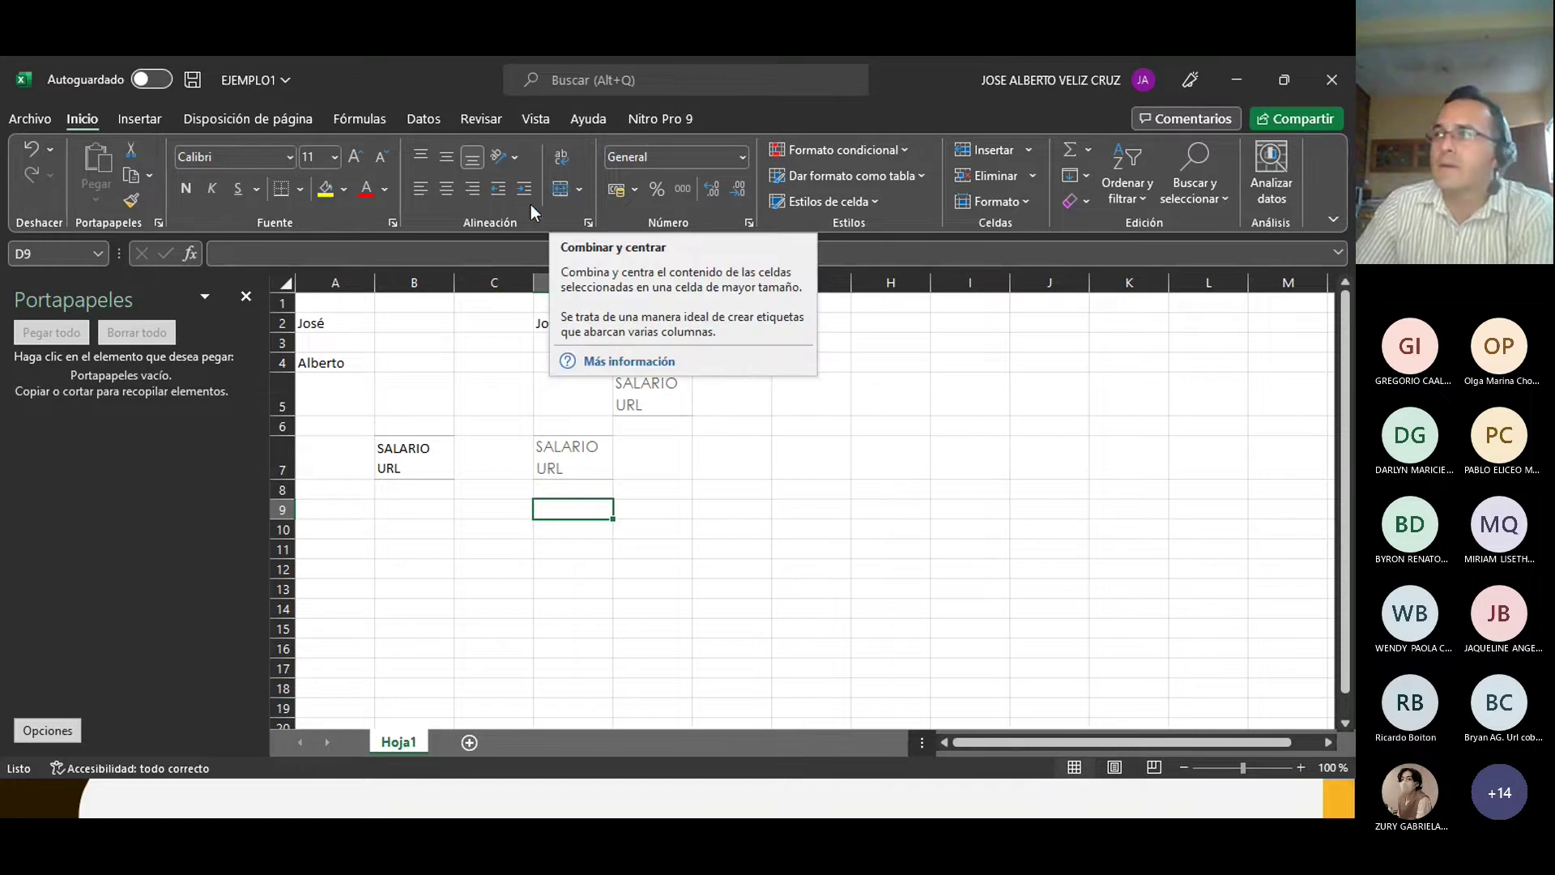
# Step: Browse the Insertar, Diseño de página, Fórmulas, Datos, Revisar, Vista and Ayuda tabs, ending on Inicio
pyautogui.click(137, 121)
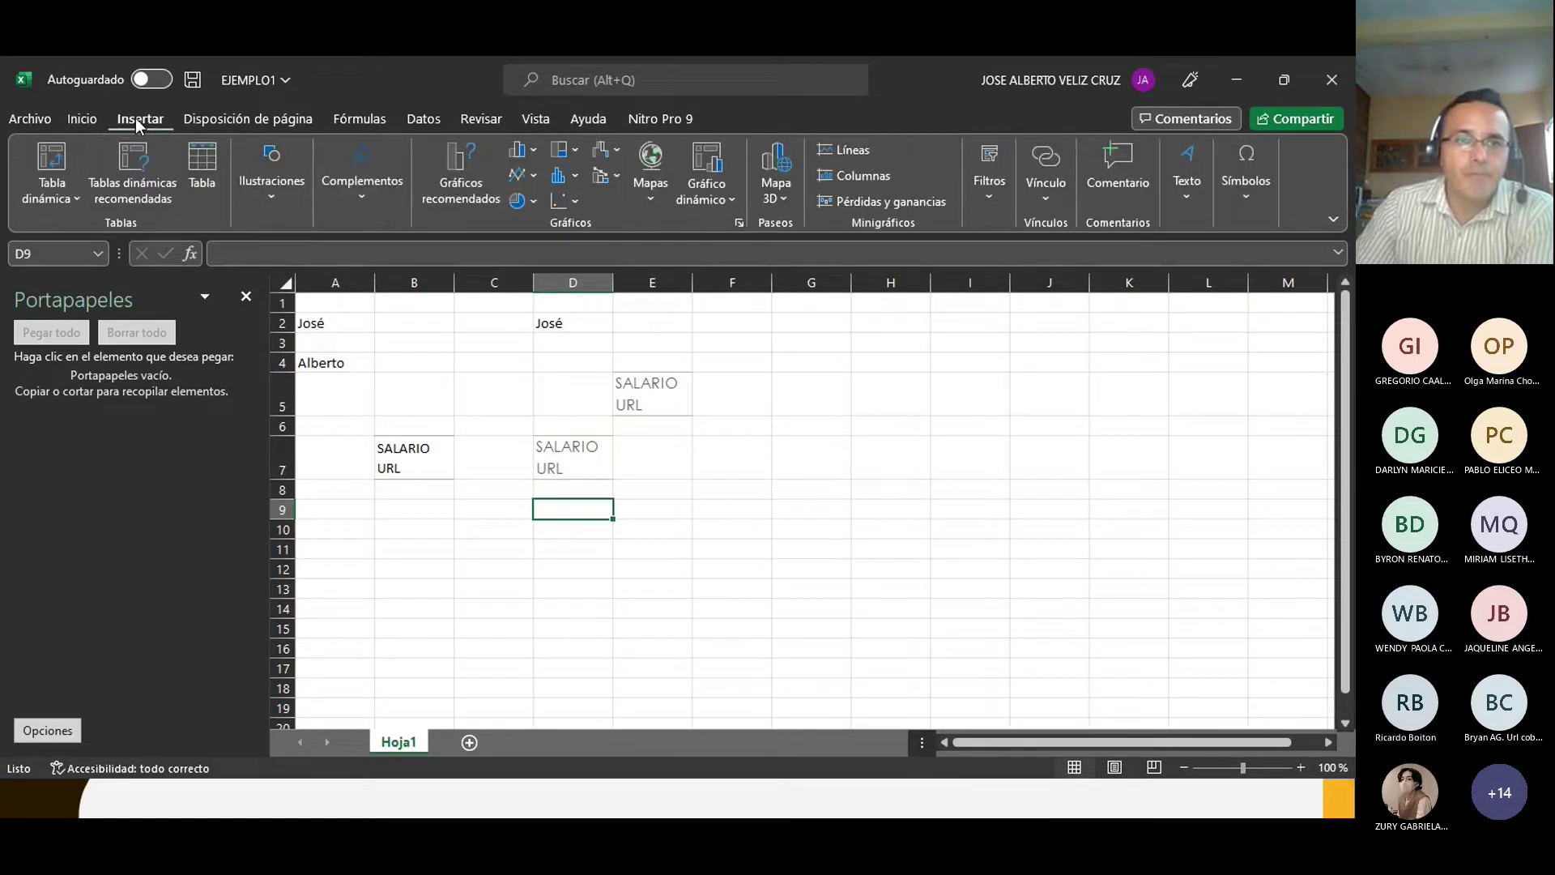
pyautogui.click(202, 120)
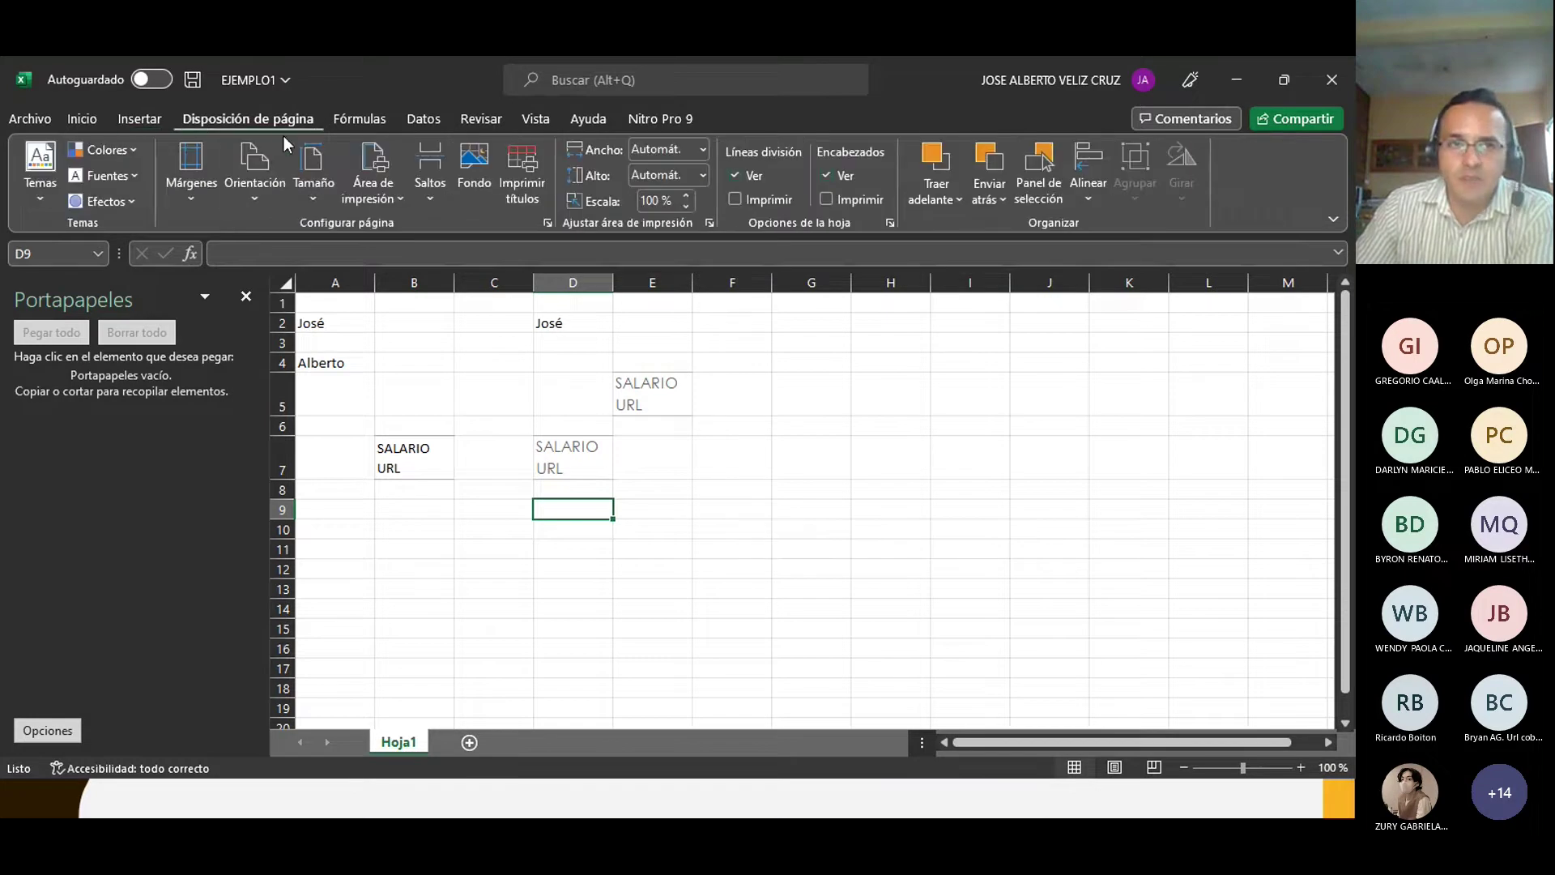
pyautogui.click(353, 120)
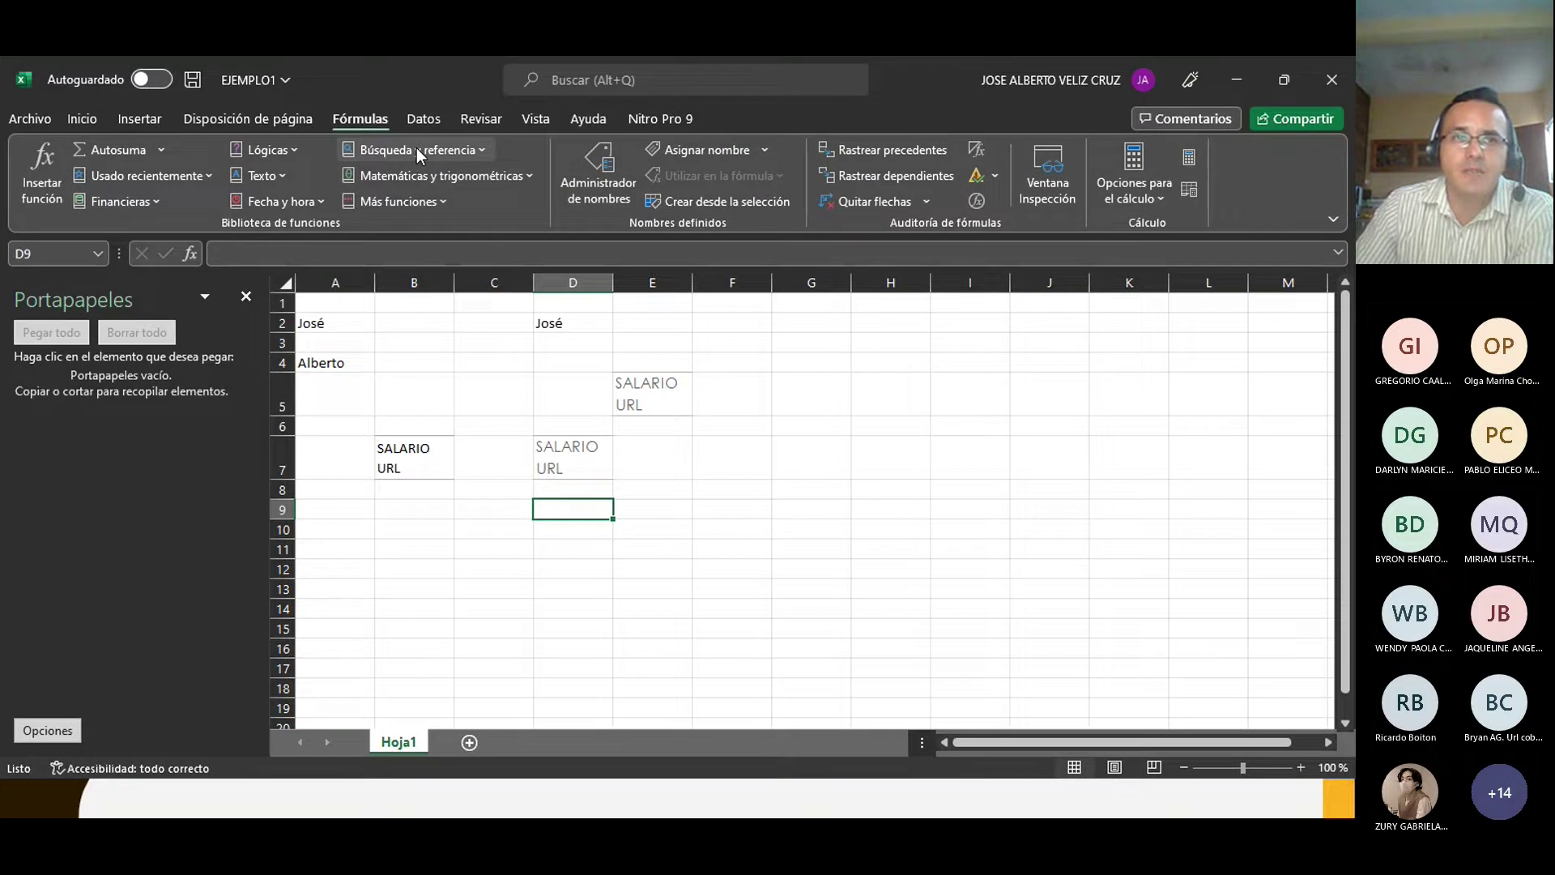
pyautogui.click(429, 120)
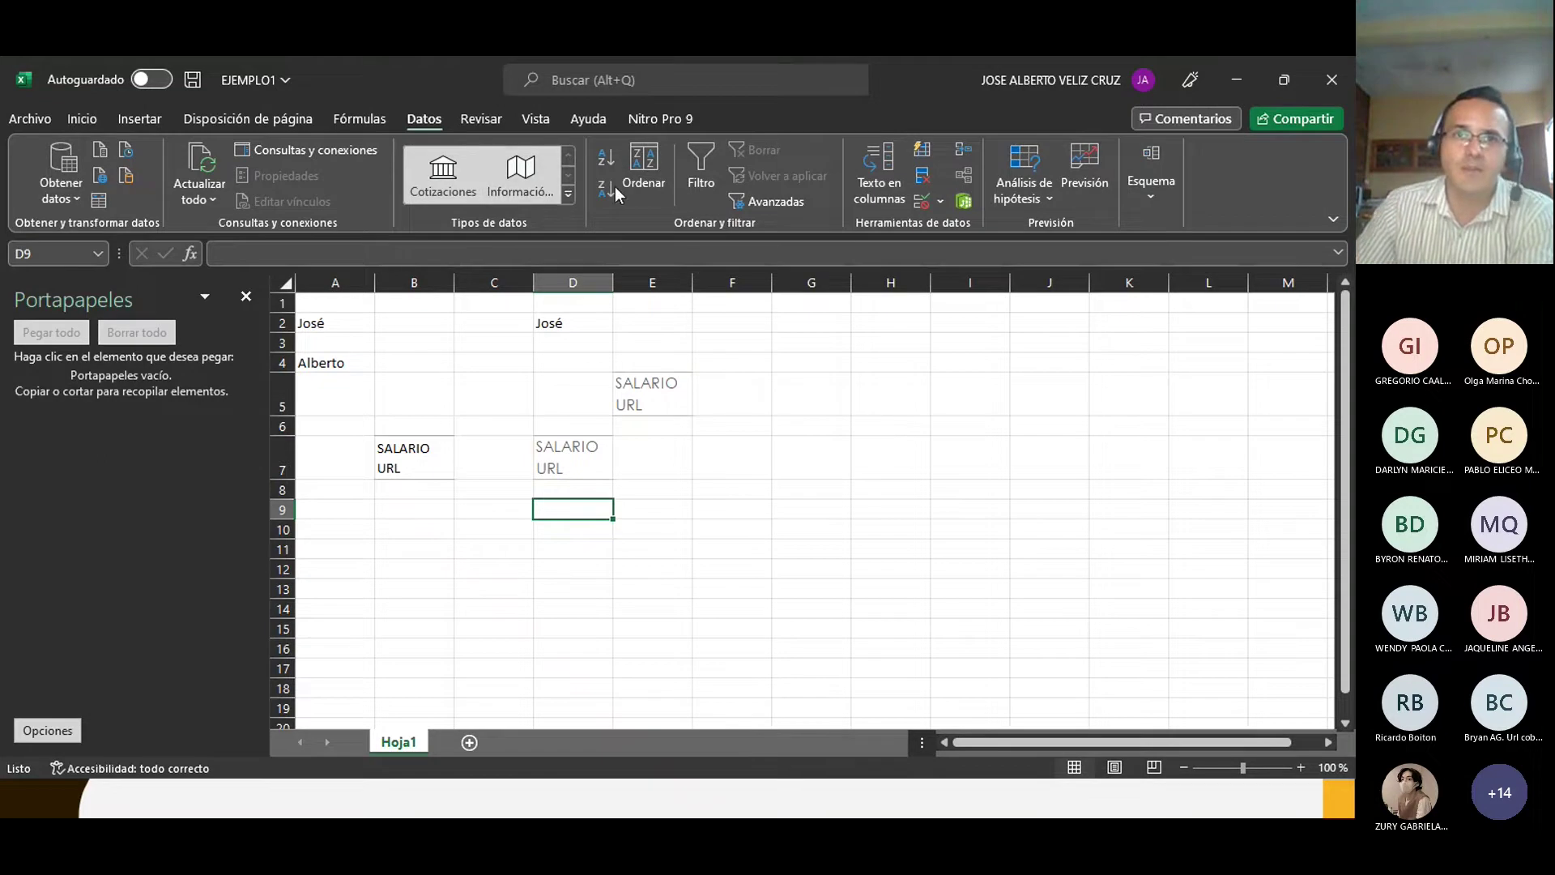
pyautogui.click(481, 118)
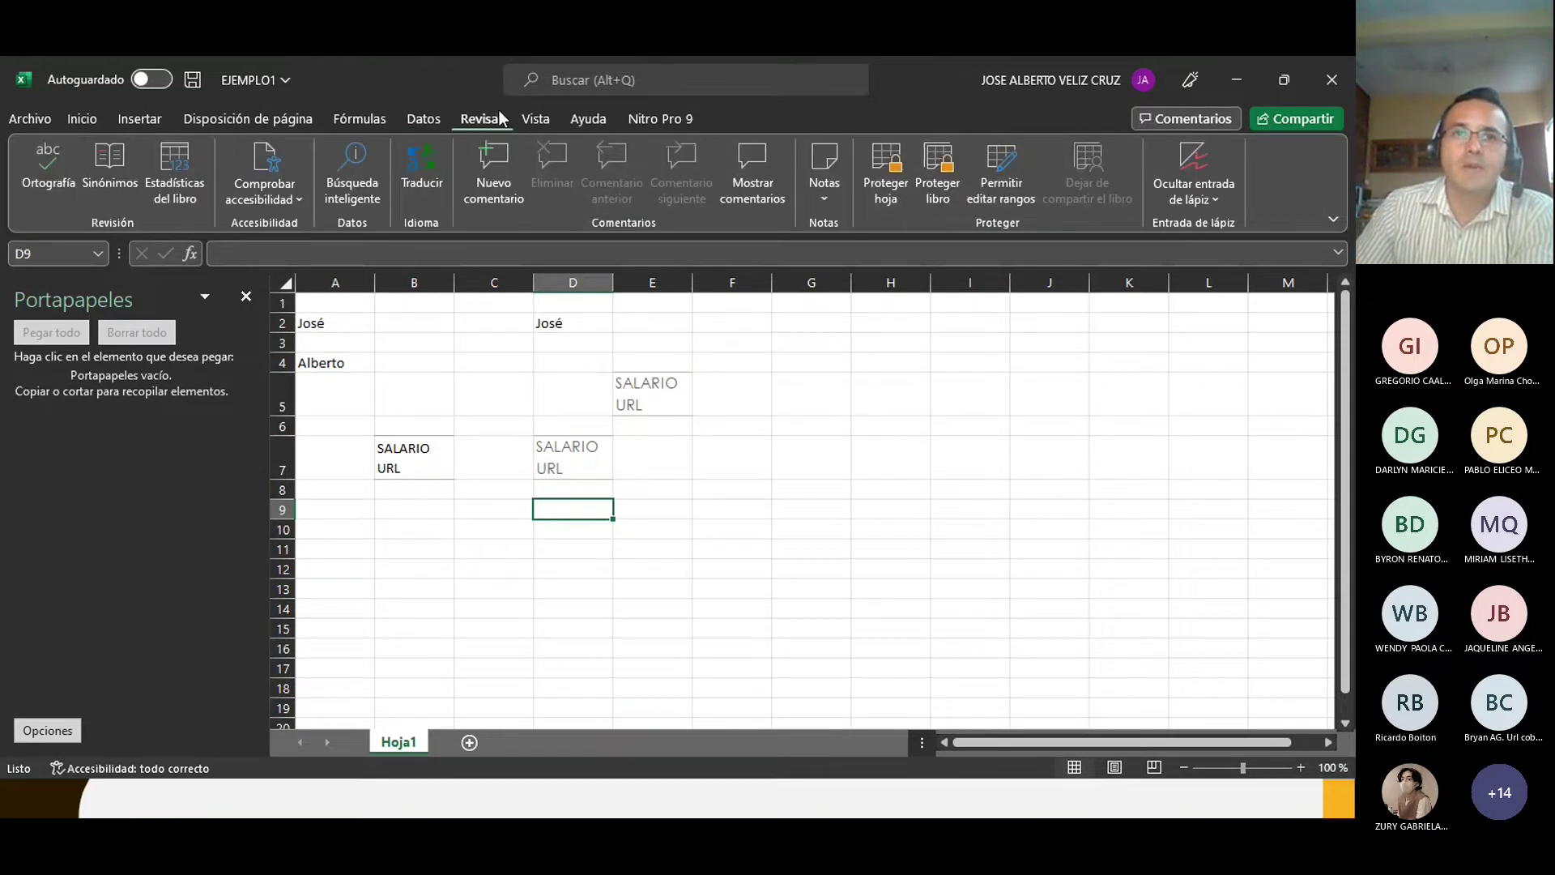
pyautogui.click(529, 120)
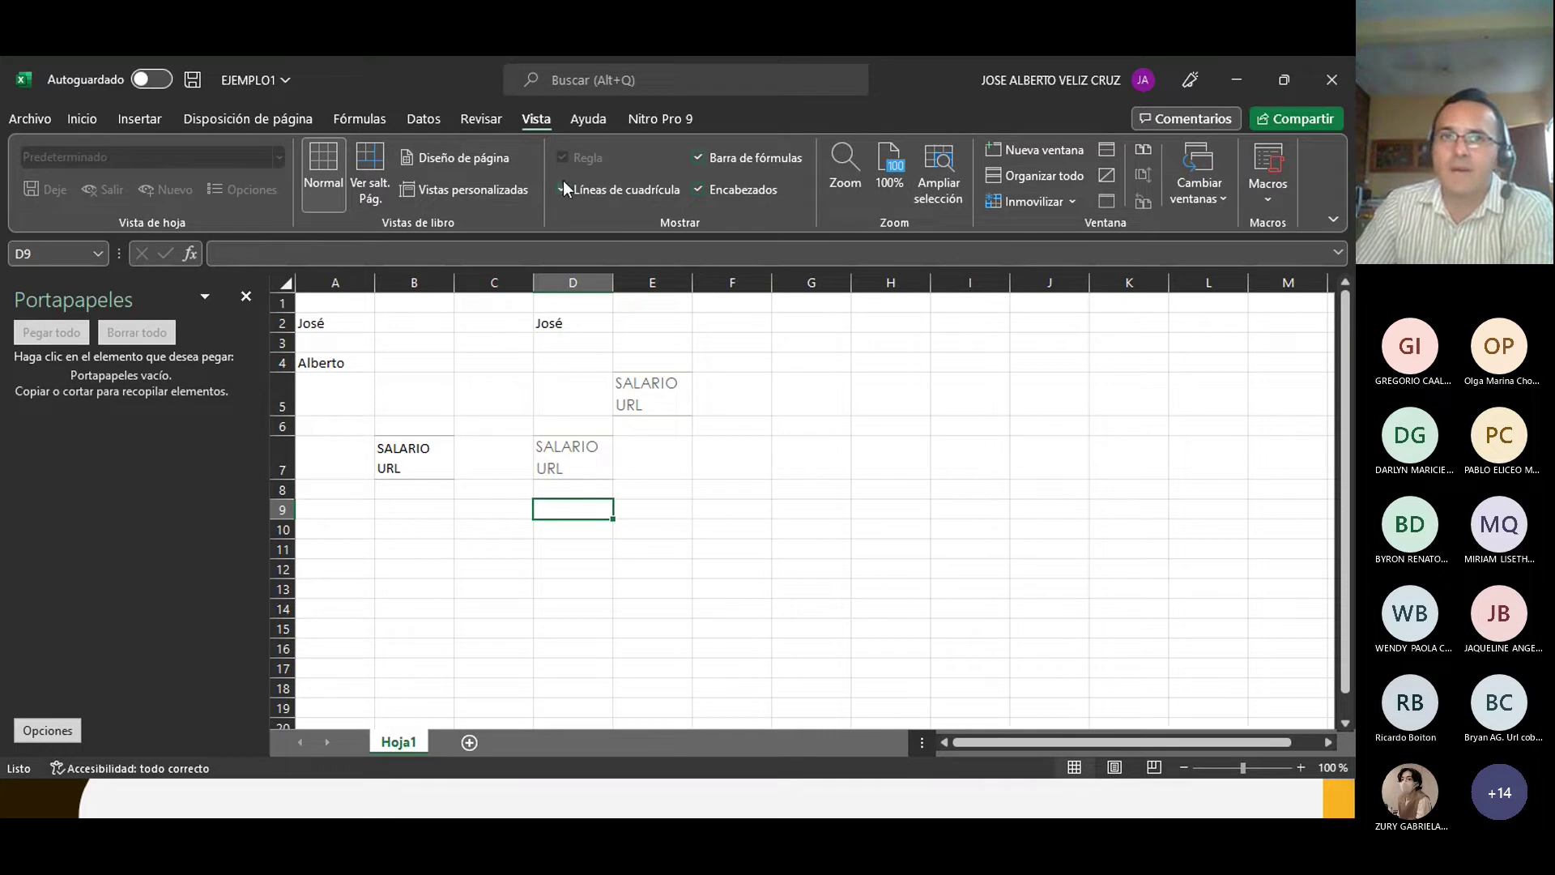
pyautogui.click(575, 117)
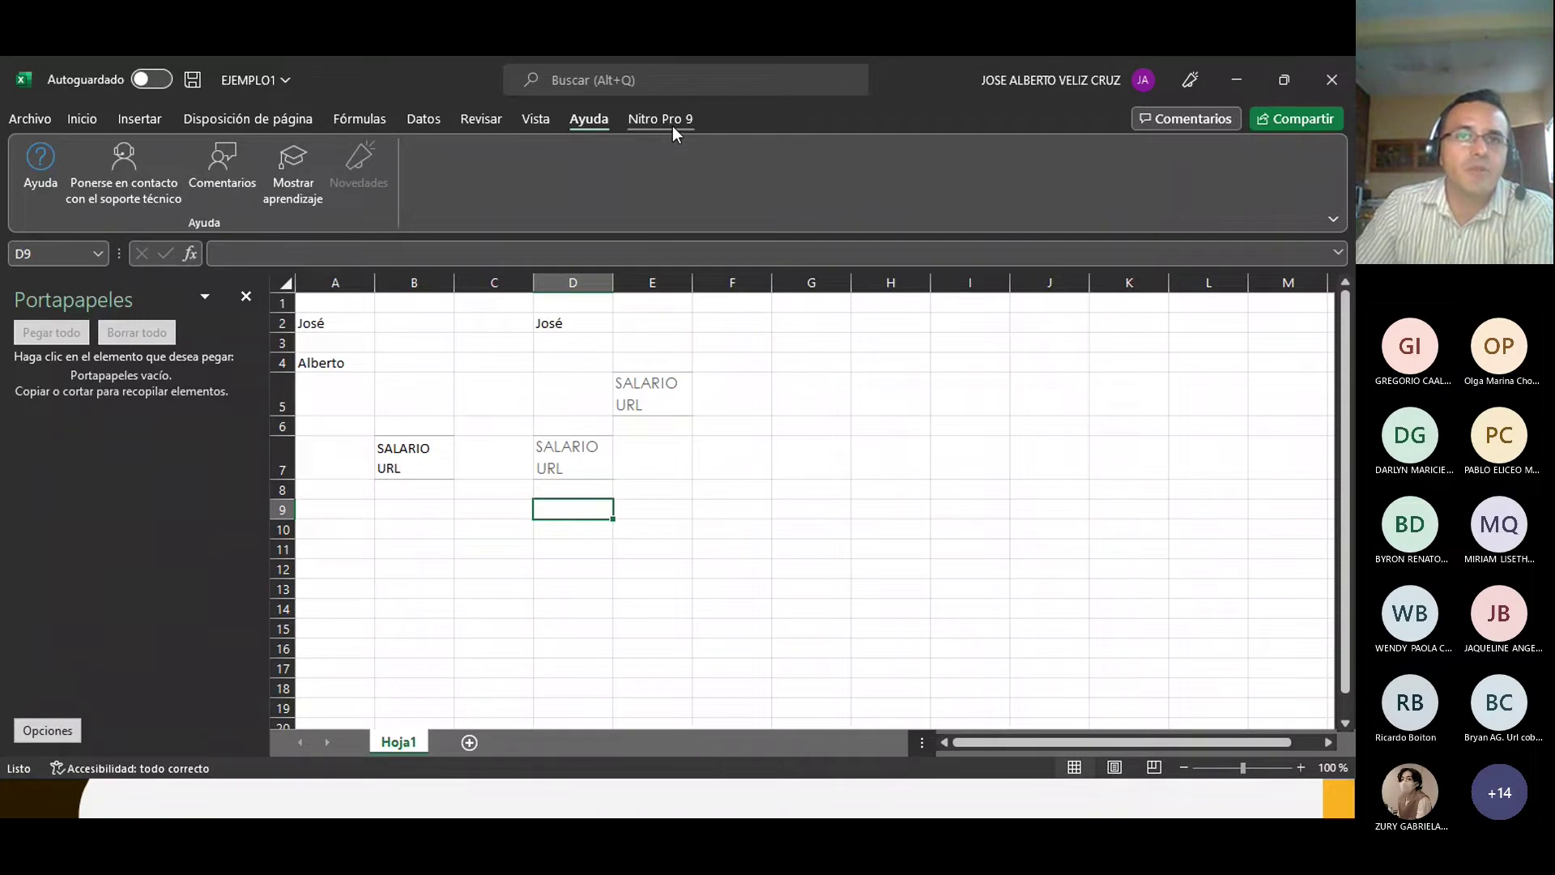
pyautogui.click(82, 119)
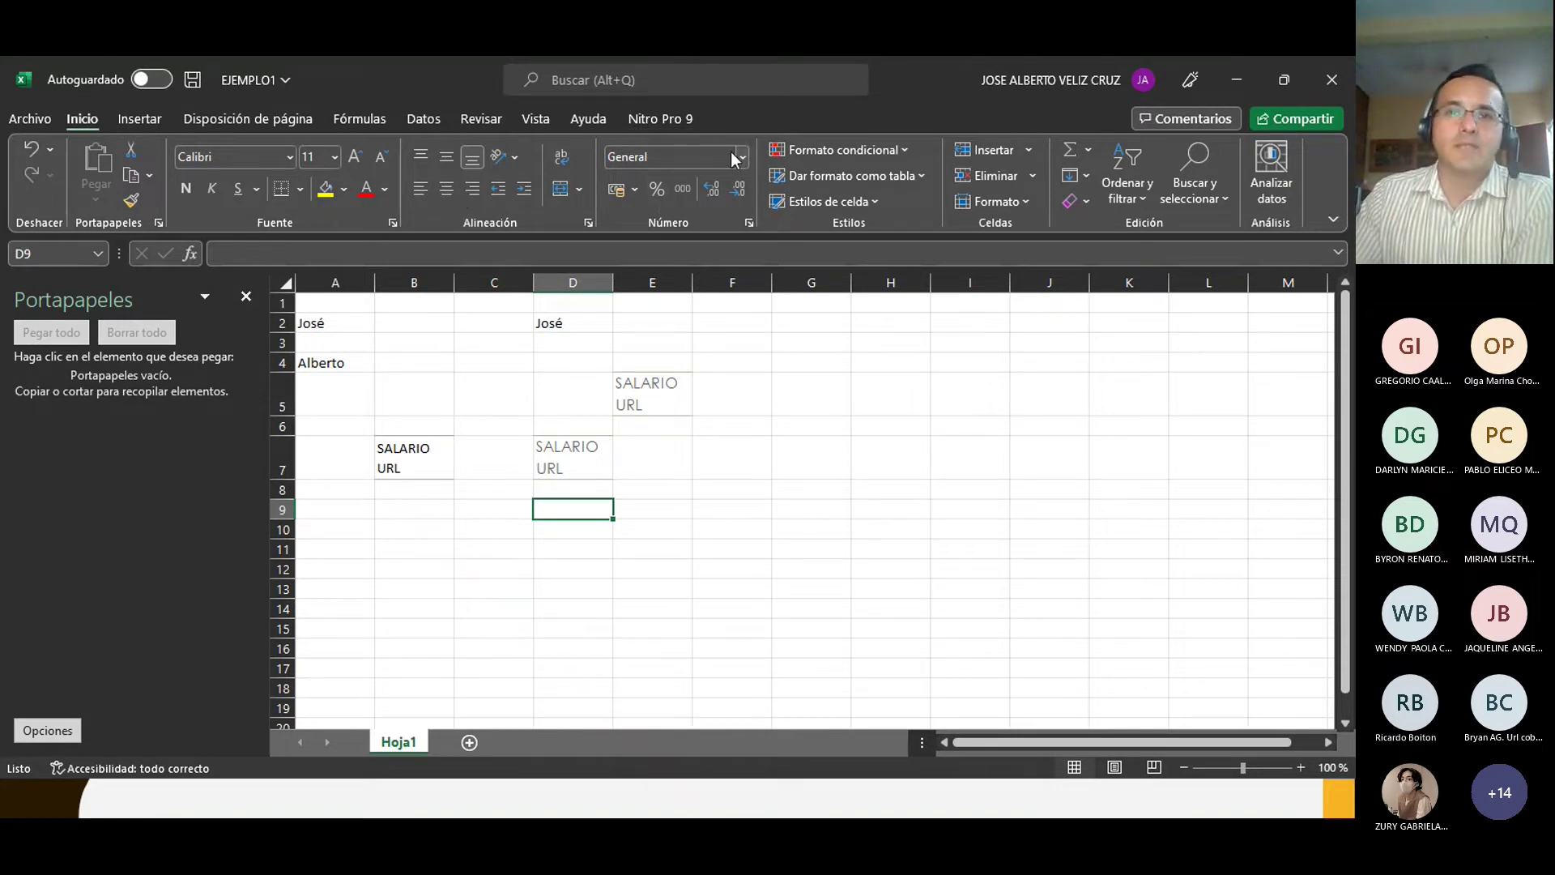
# Step: In Excel Options' Personalizar cinta de opciones, check the Dibujar and Programador tabs
pyautogui.click(22, 125)
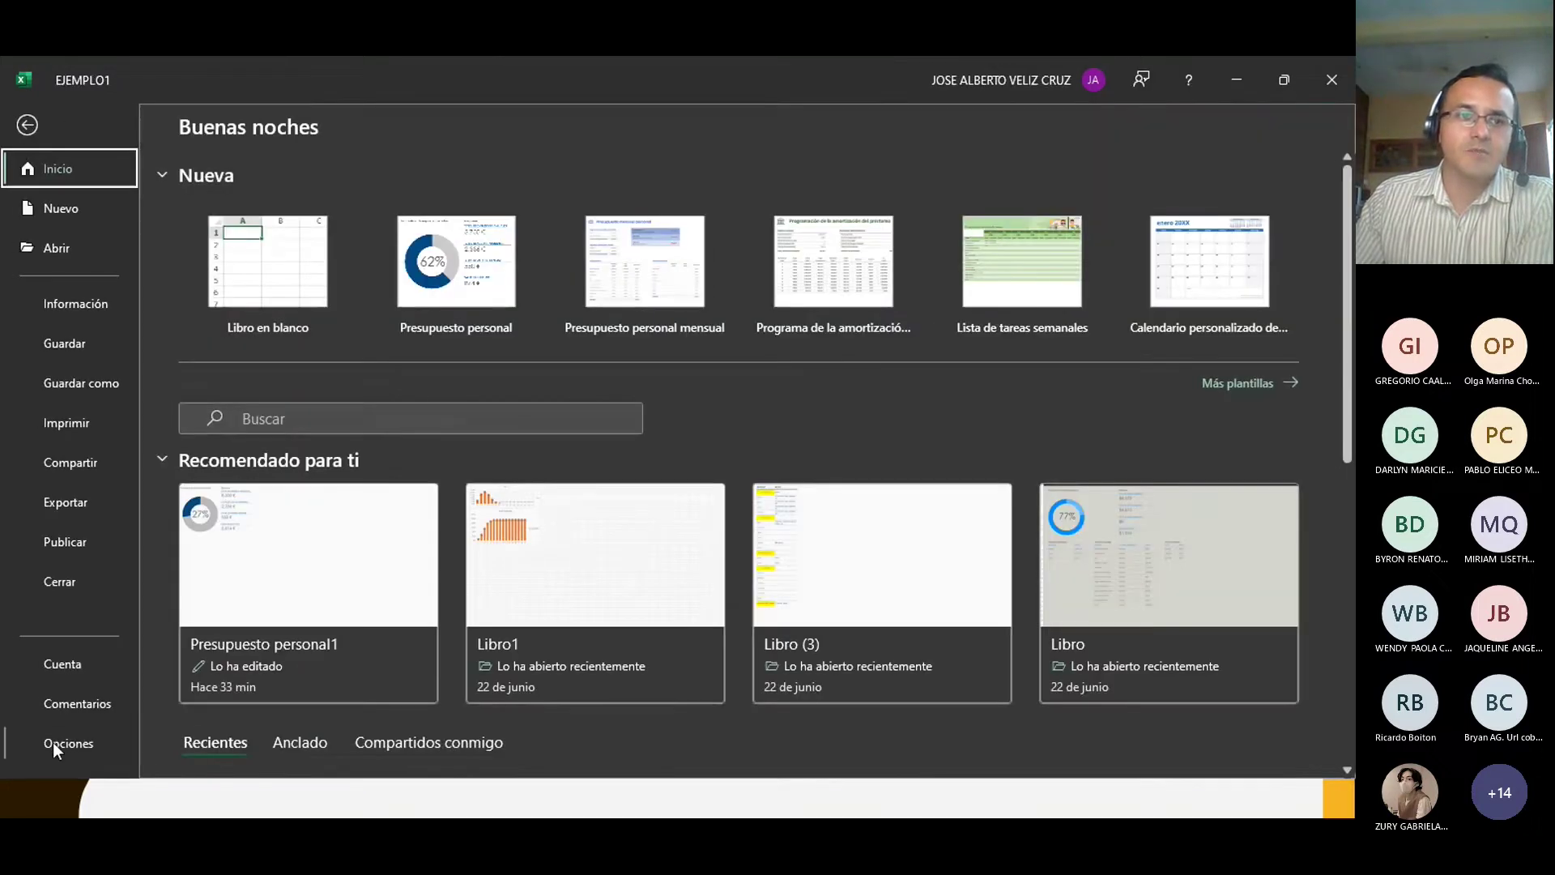
pyautogui.click(56, 744)
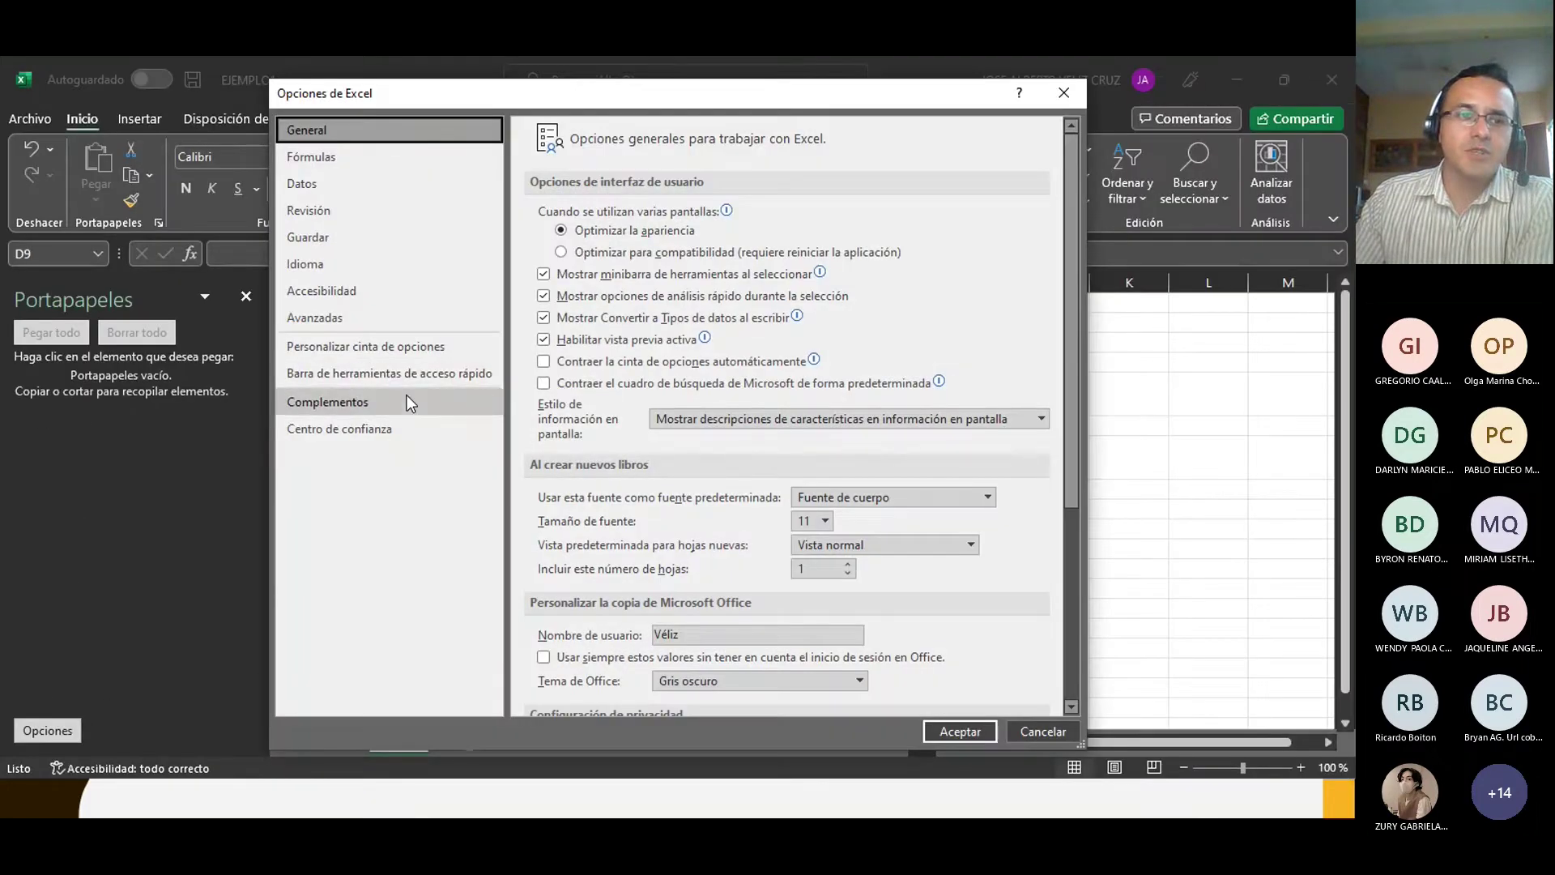
pyautogui.click(368, 346)
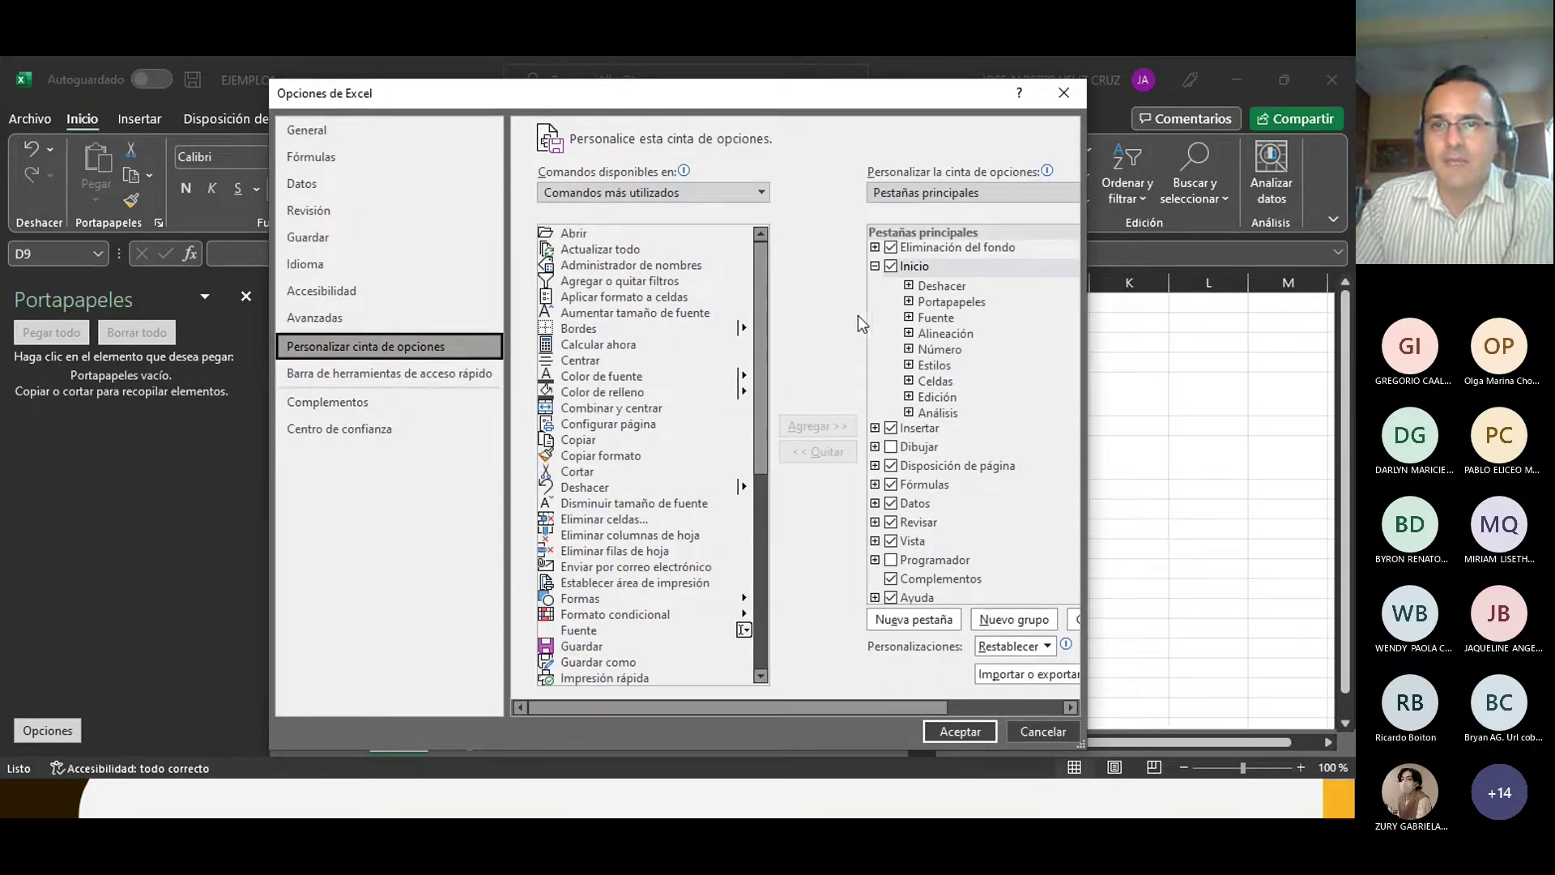
pyautogui.click(876, 267)
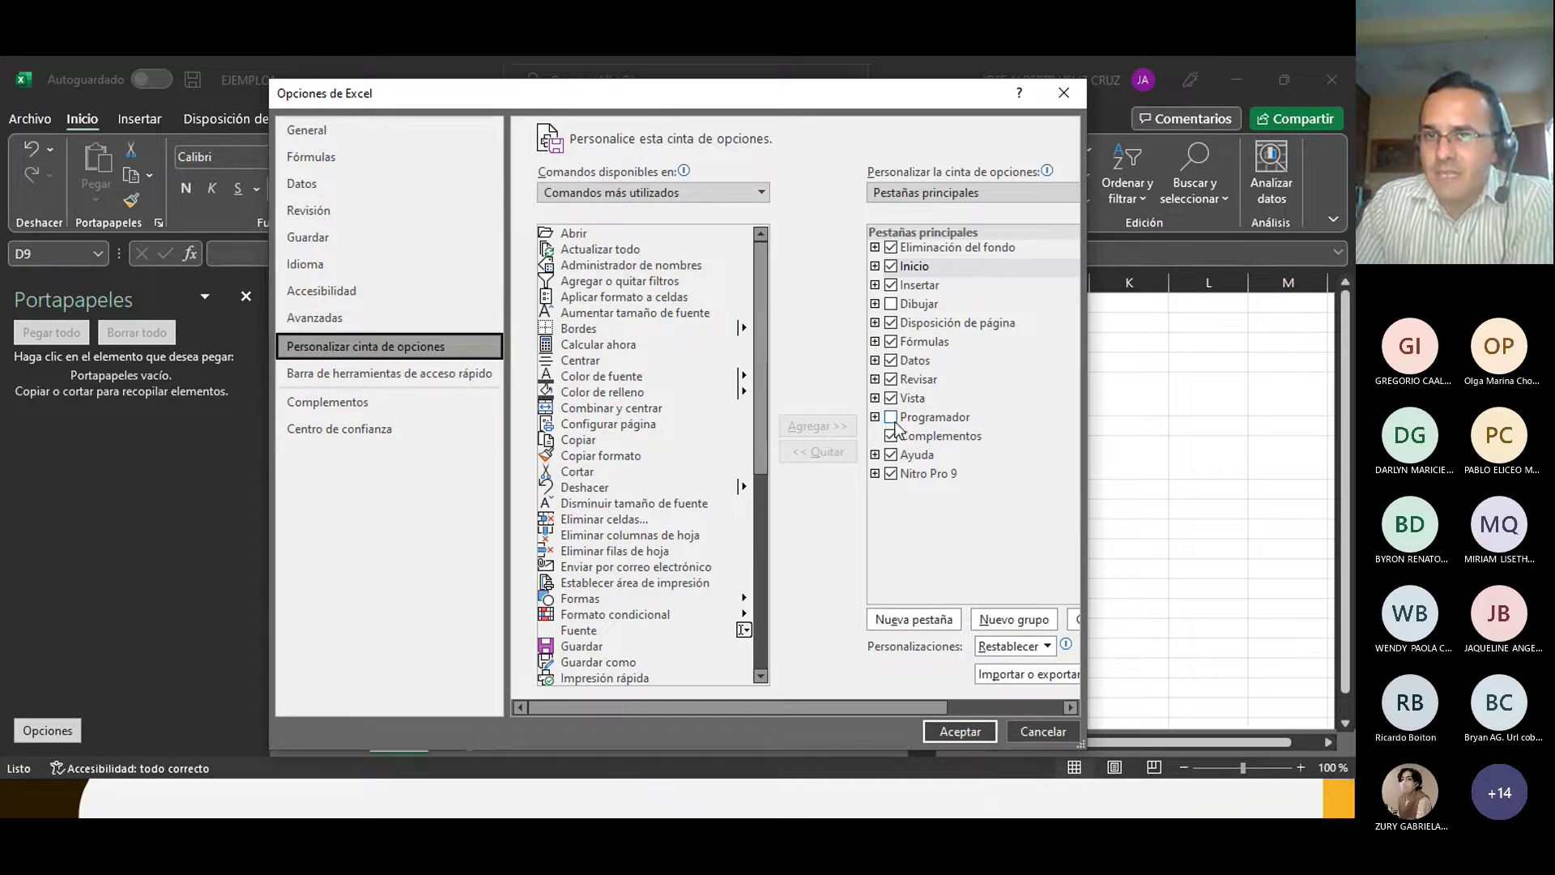
pyautogui.click(891, 305)
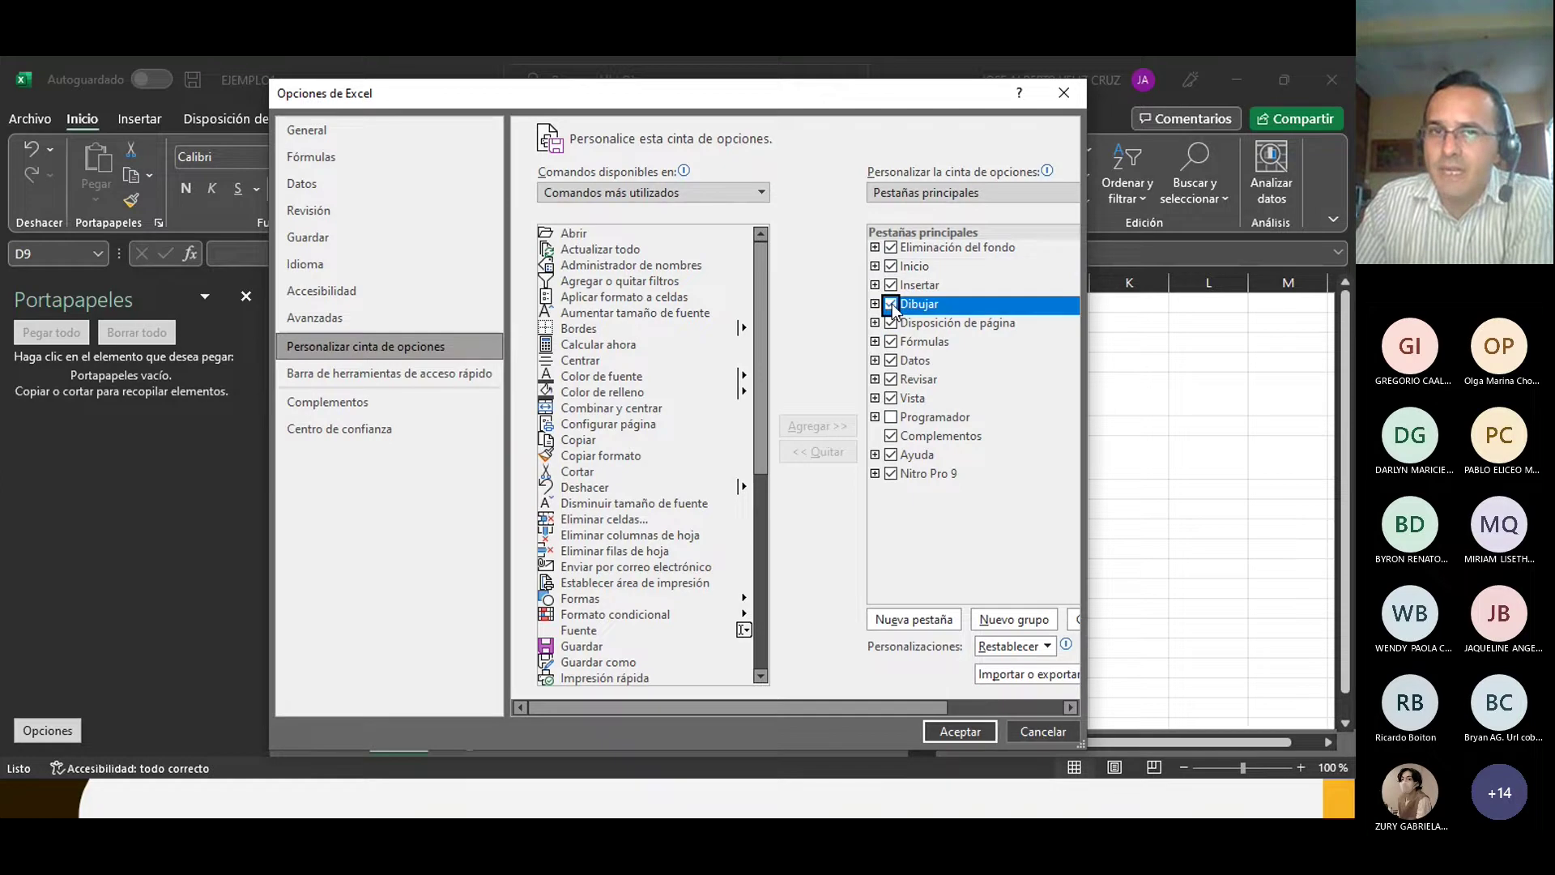
pyautogui.click(892, 417)
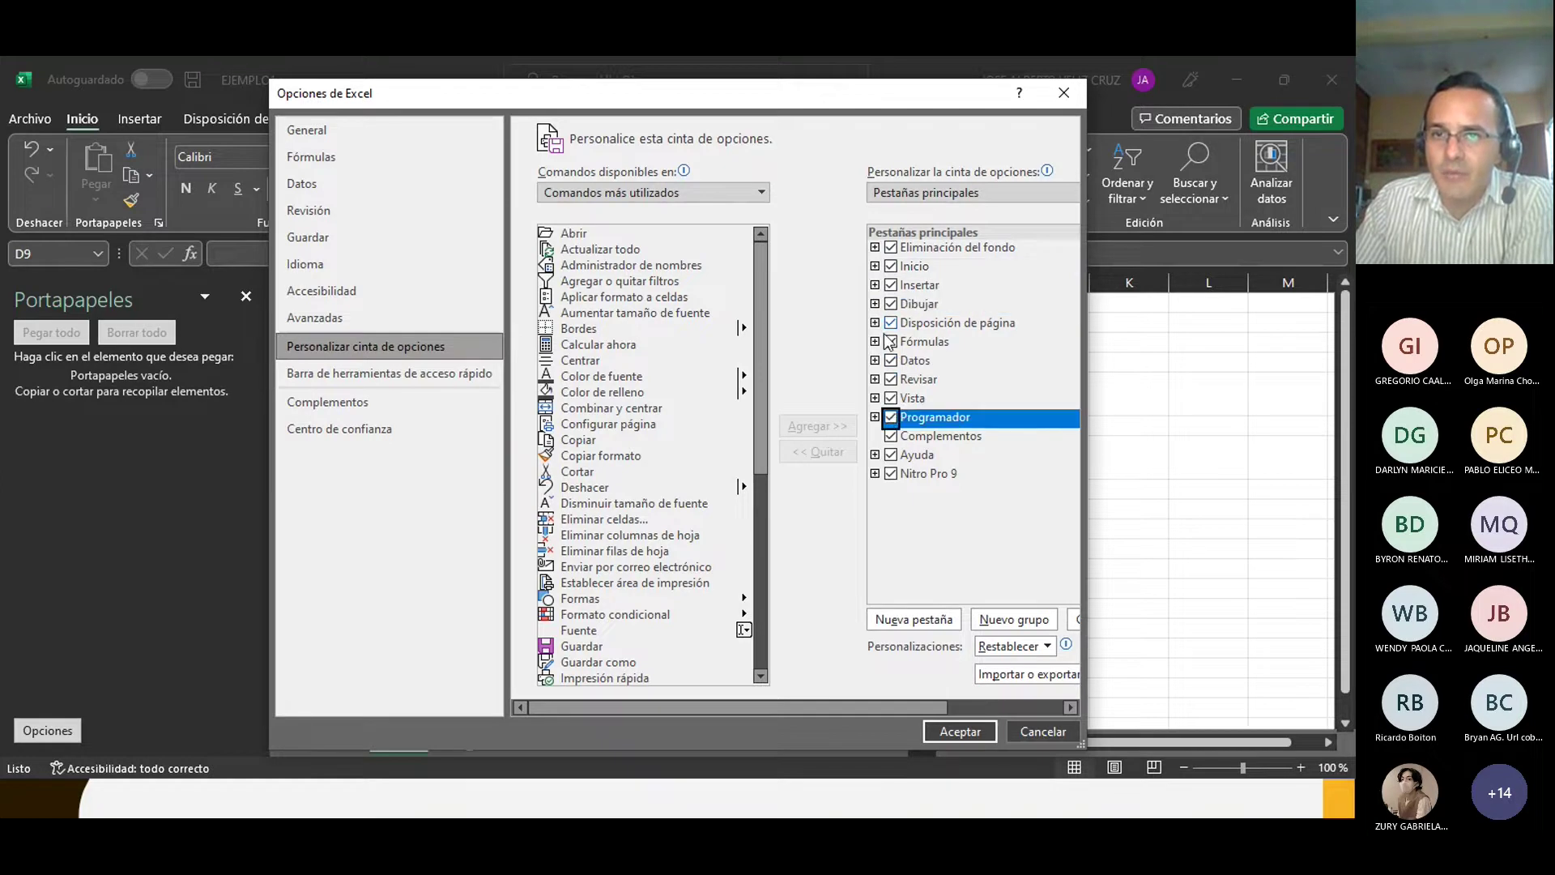
# Step: Apply the ribbon changes, insert Módulo1 in the Programador tab's Visual Basic editor, then close the editor
pyautogui.click(959, 731)
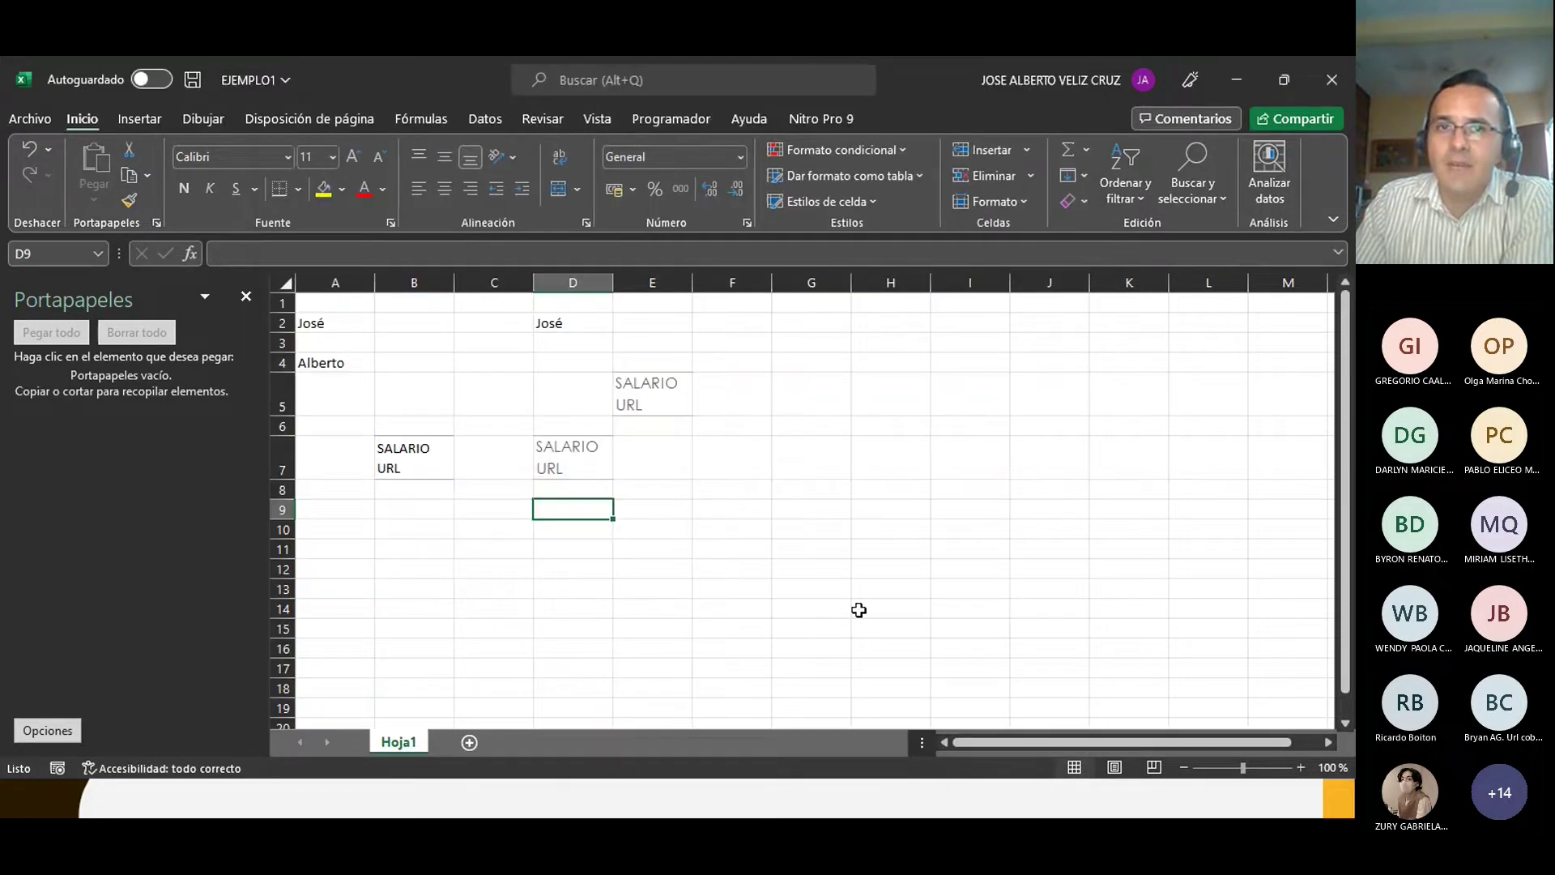
pyautogui.click(678, 125)
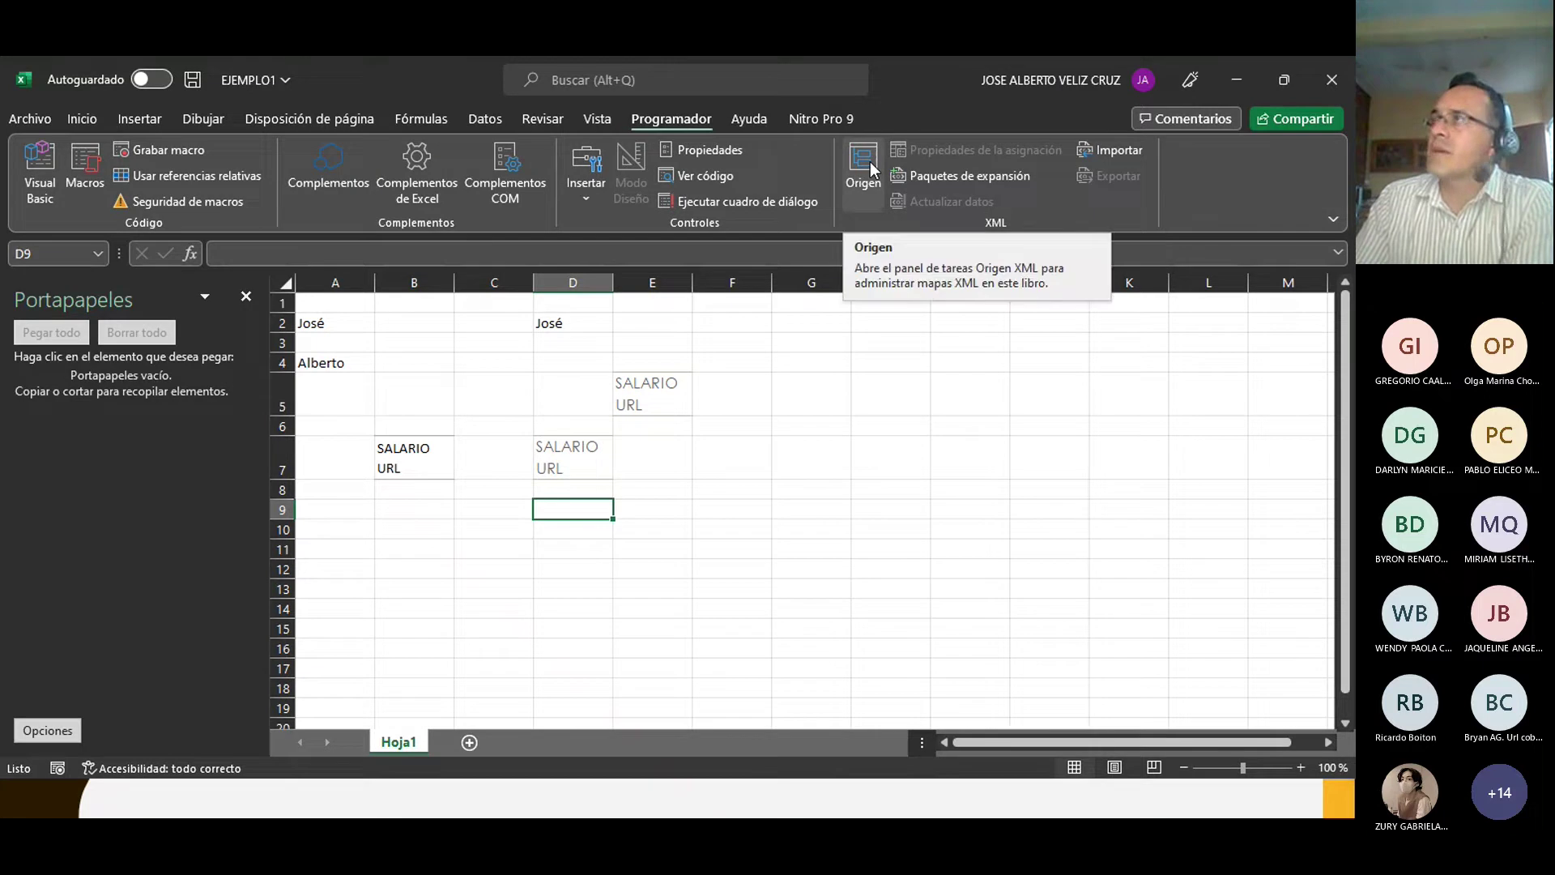
pyautogui.click(35, 174)
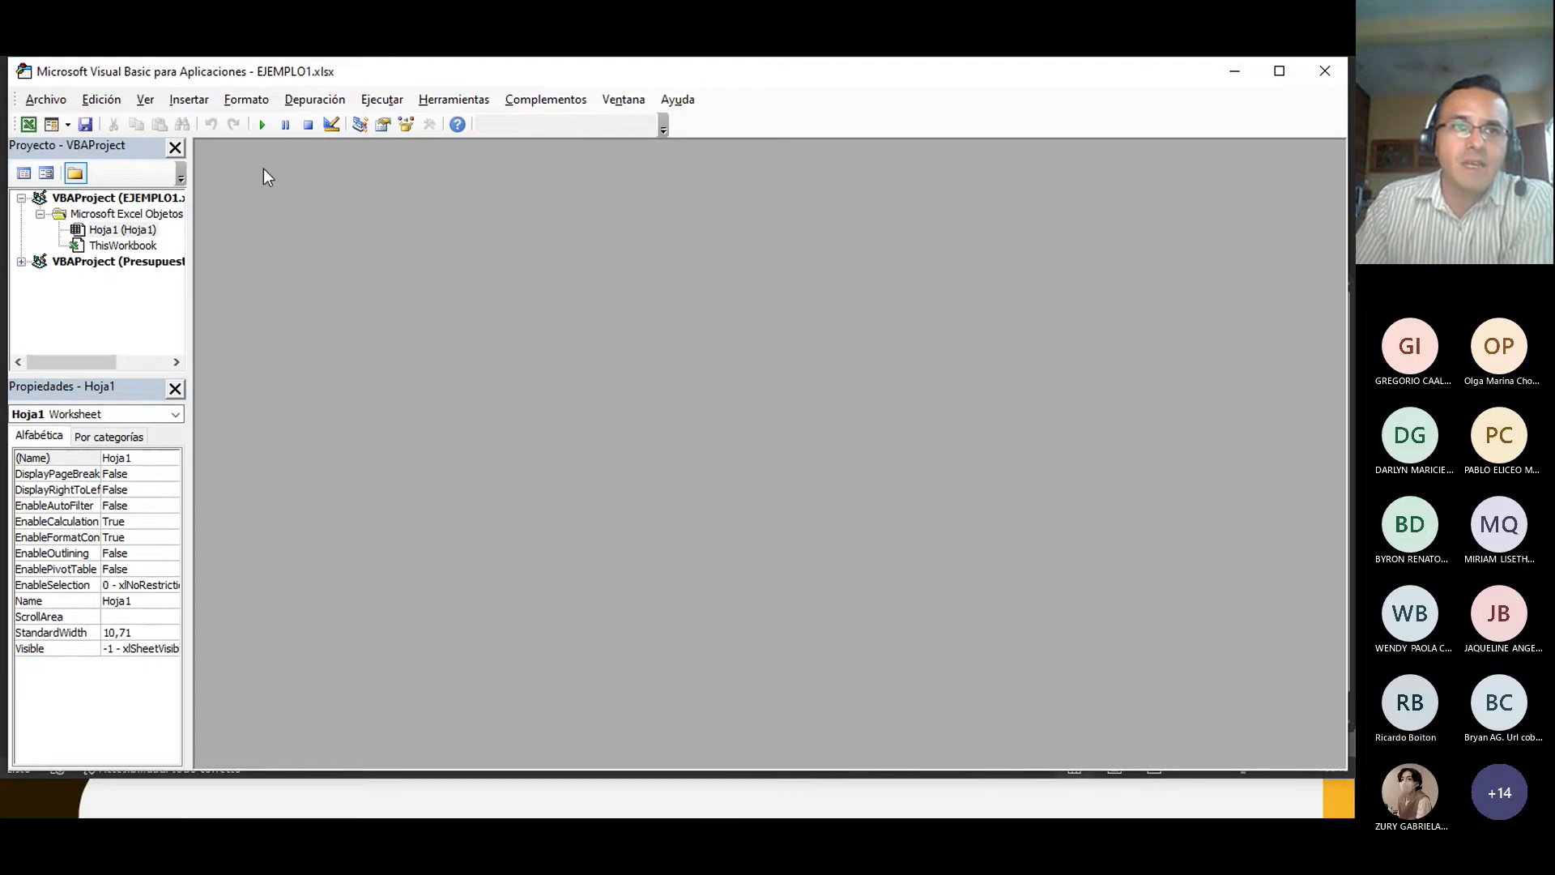
pyautogui.click(188, 103)
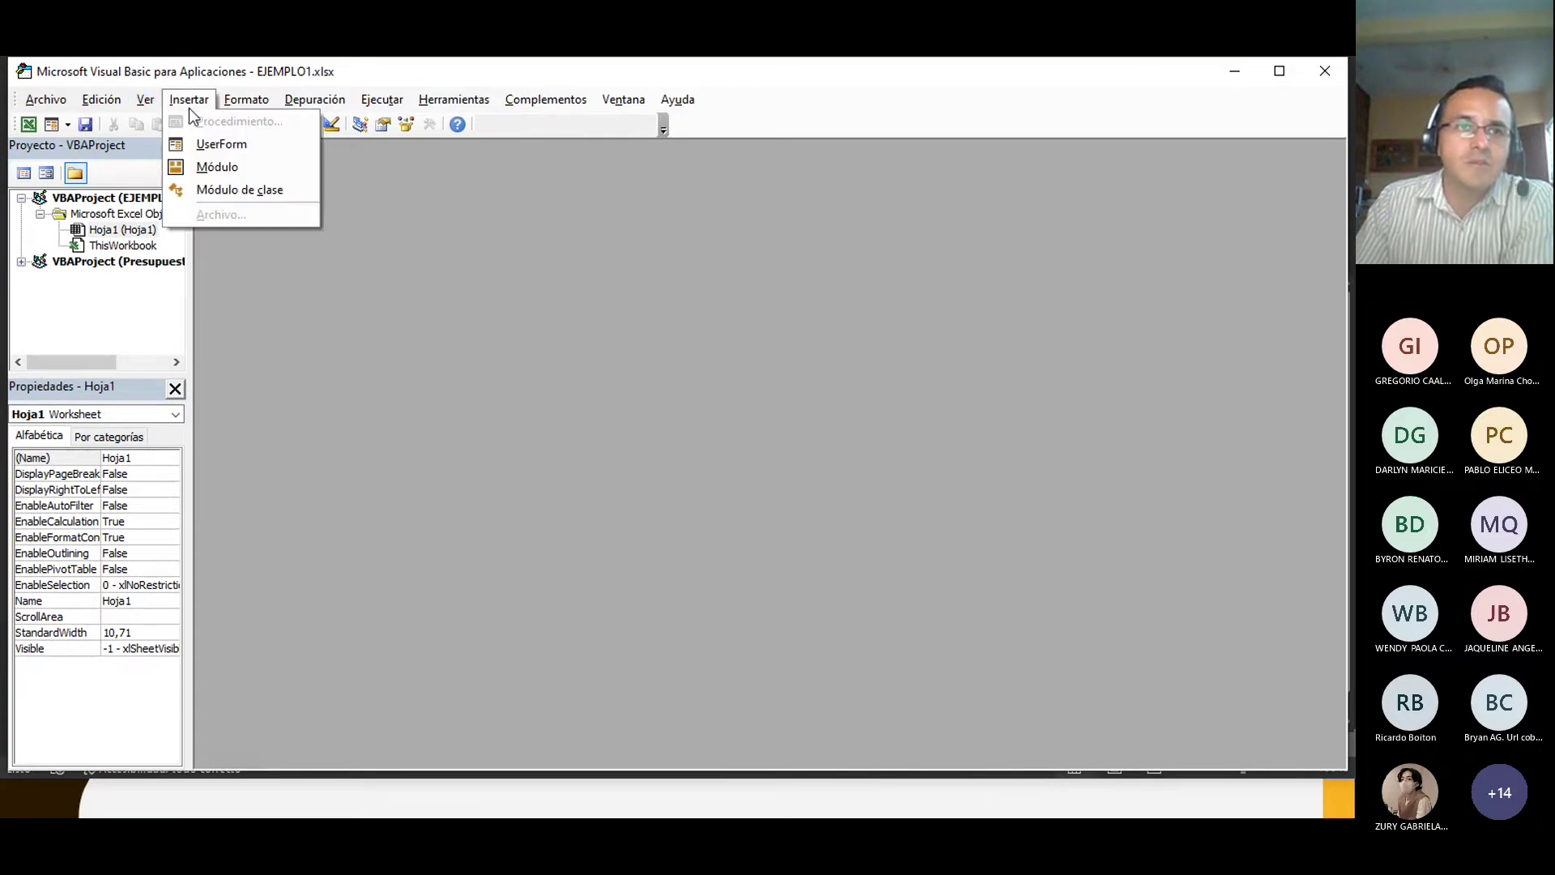
pyautogui.click(210, 169)
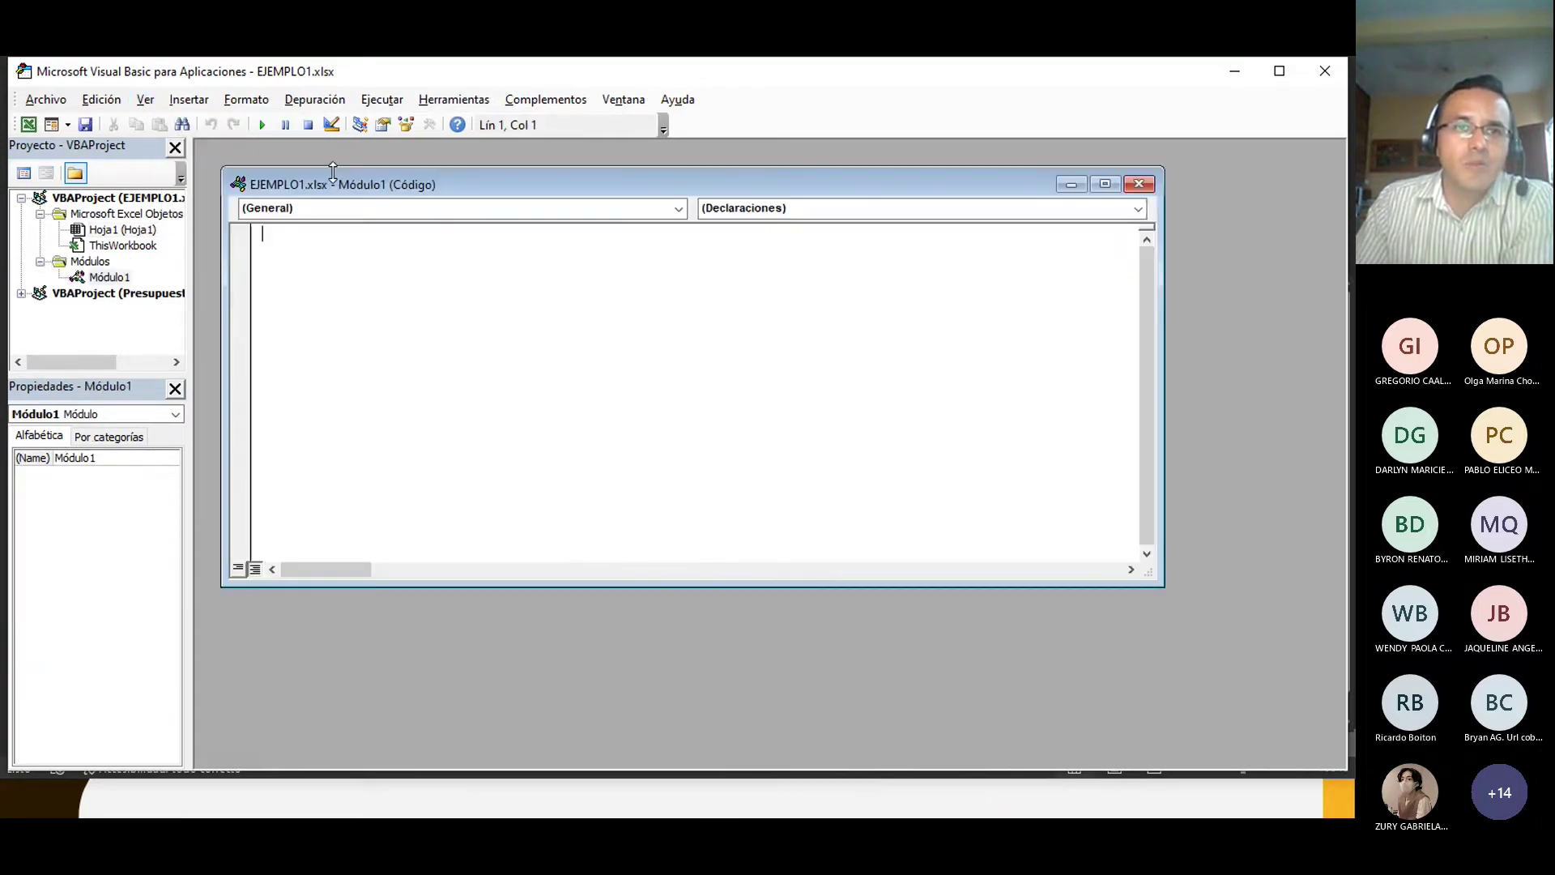
pyautogui.click(1135, 184)
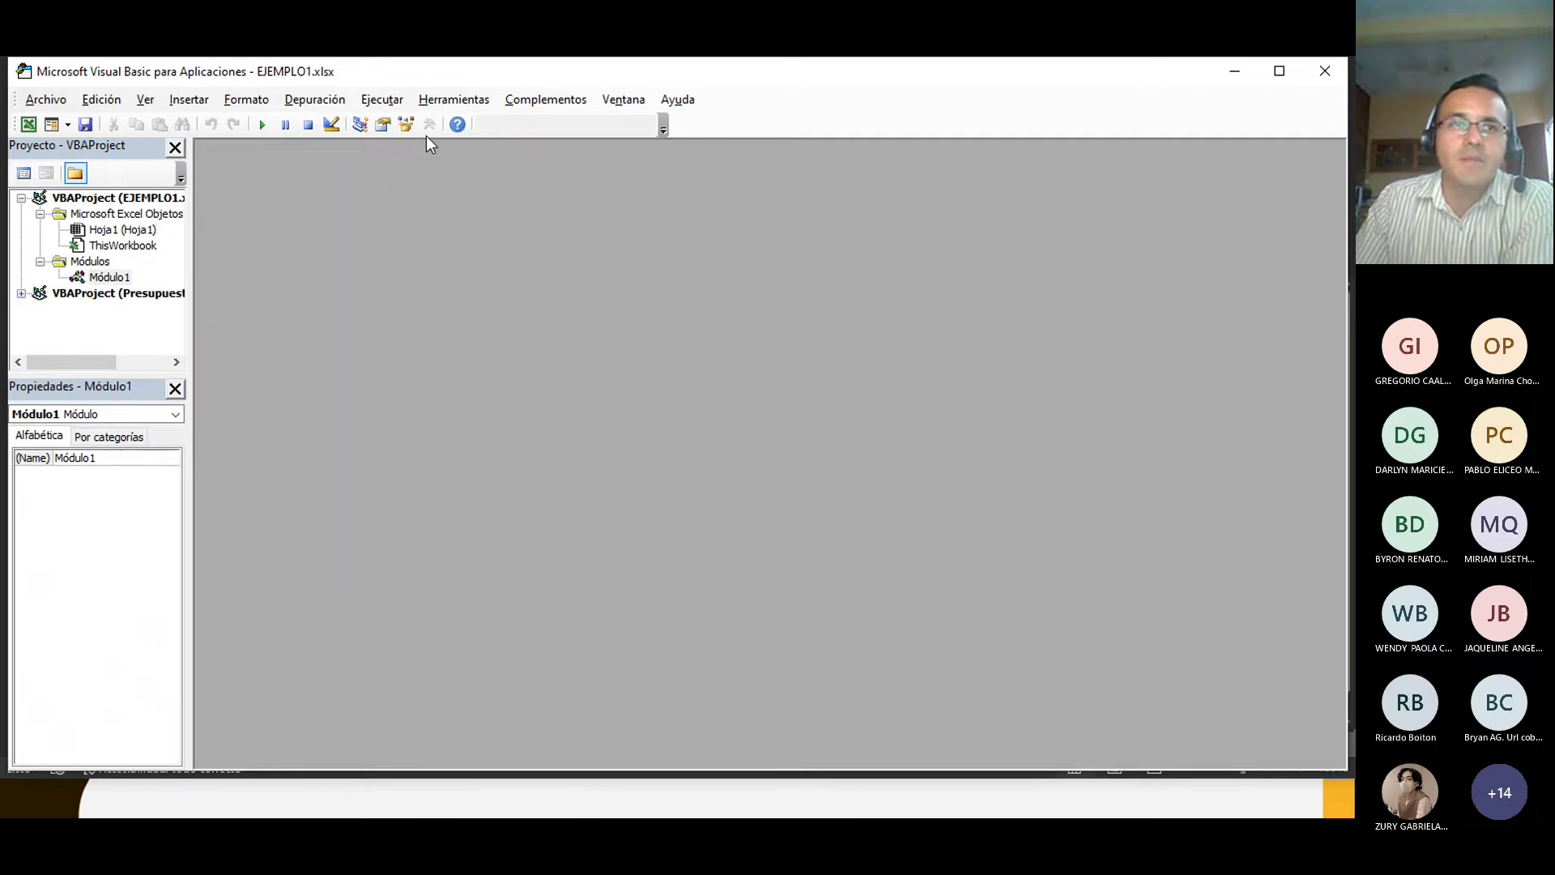
pyautogui.click(1325, 71)
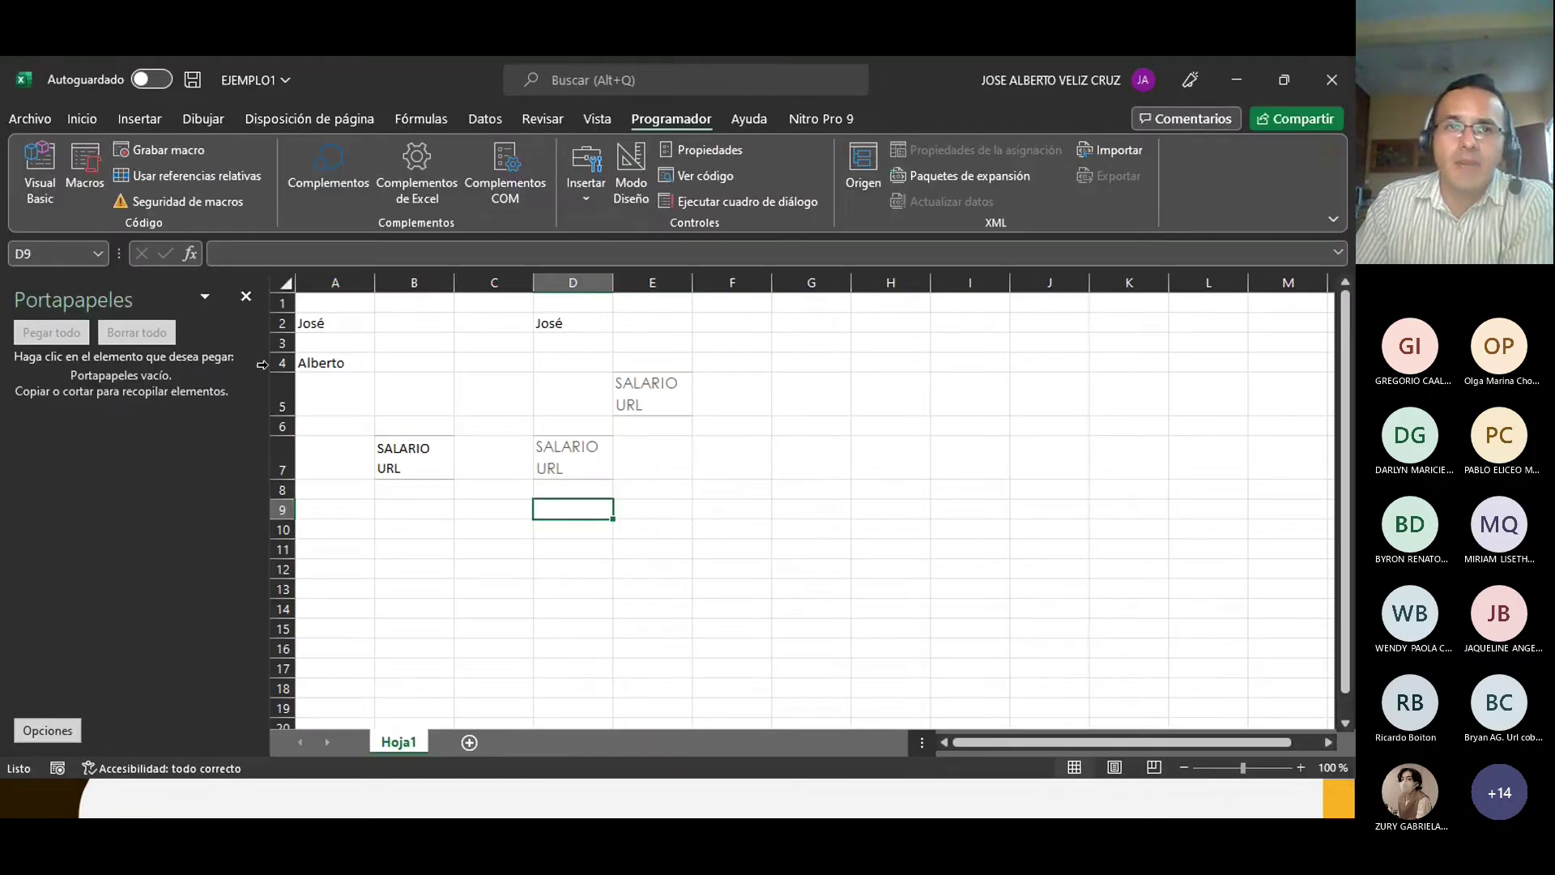
# Step: Close the clipboard pane, pick the black pen on Dibujar and view its Grosor/Colores options
pyautogui.click(247, 297)
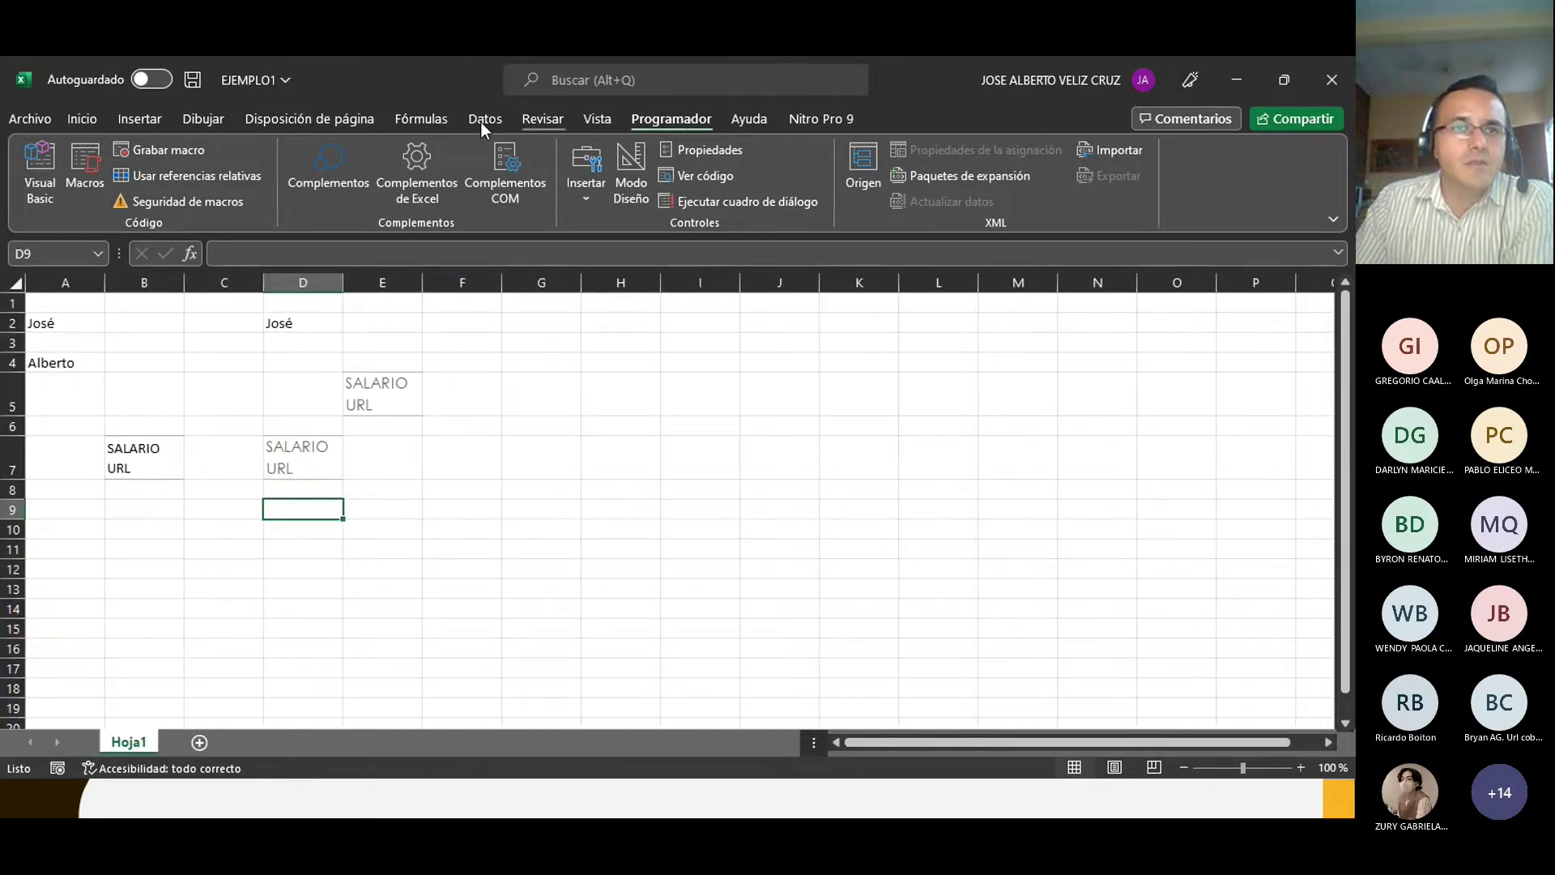
pyautogui.click(204, 120)
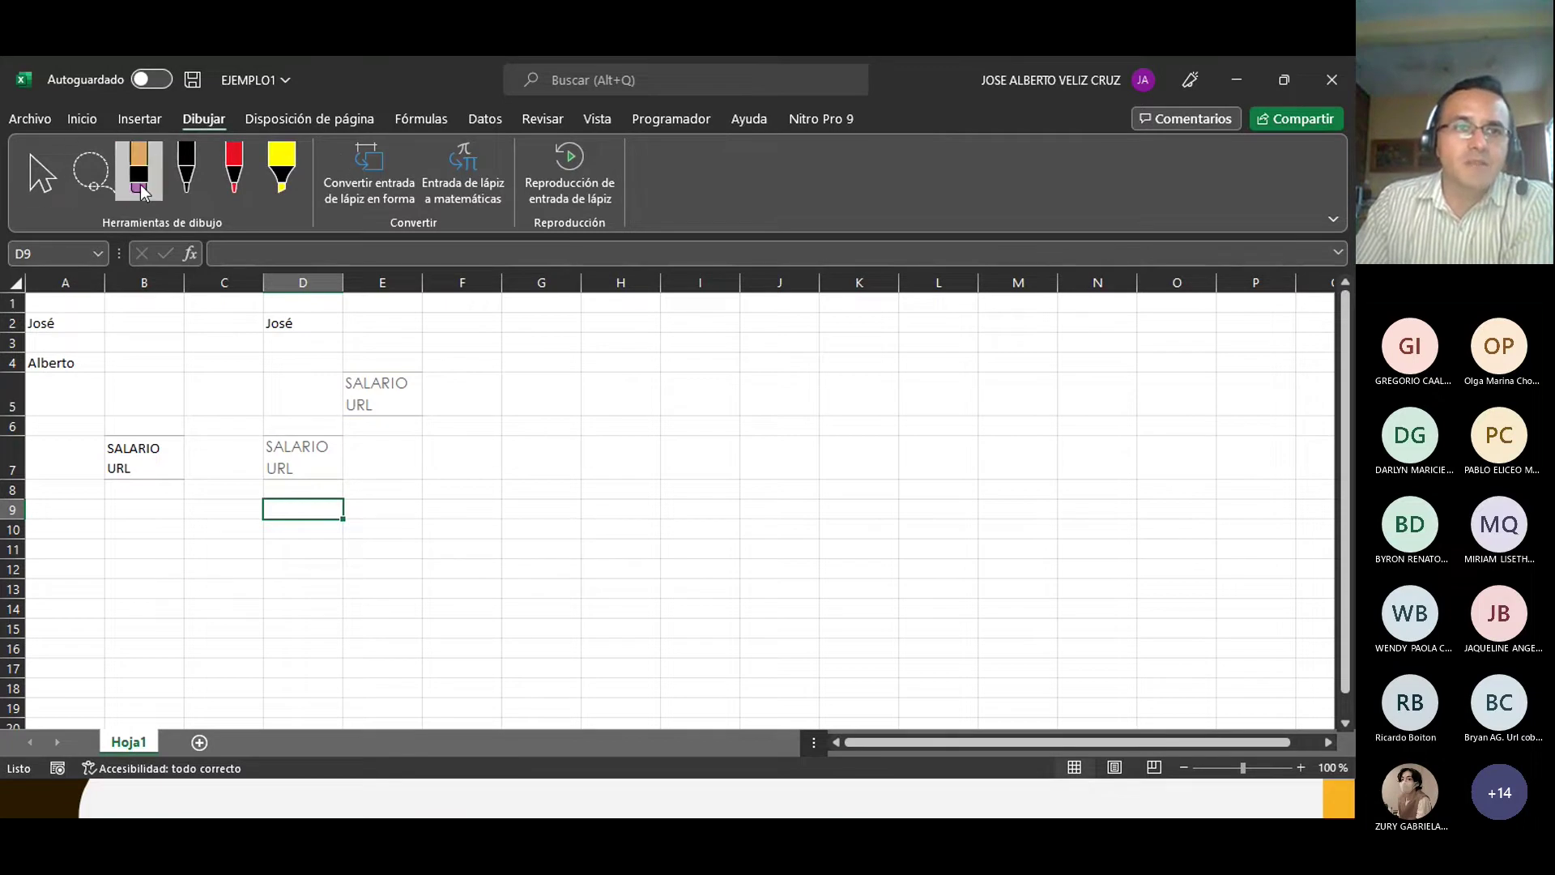
pyautogui.click(187, 180)
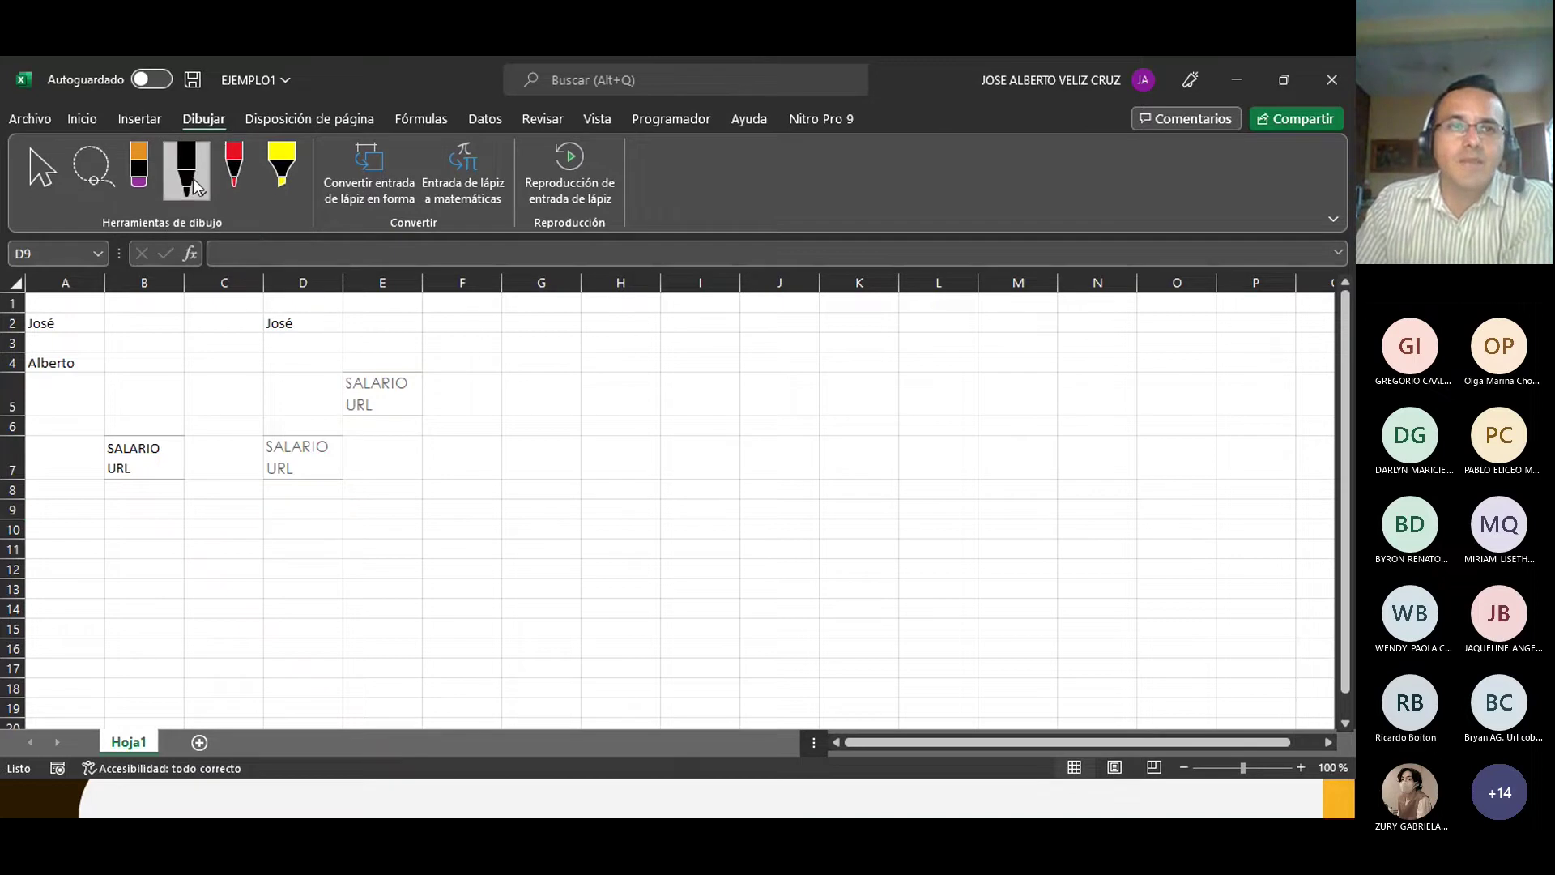
pyautogui.click(589, 402)
pyautogui.moveTo(589, 403); pyautogui.dragTo(633, 476)
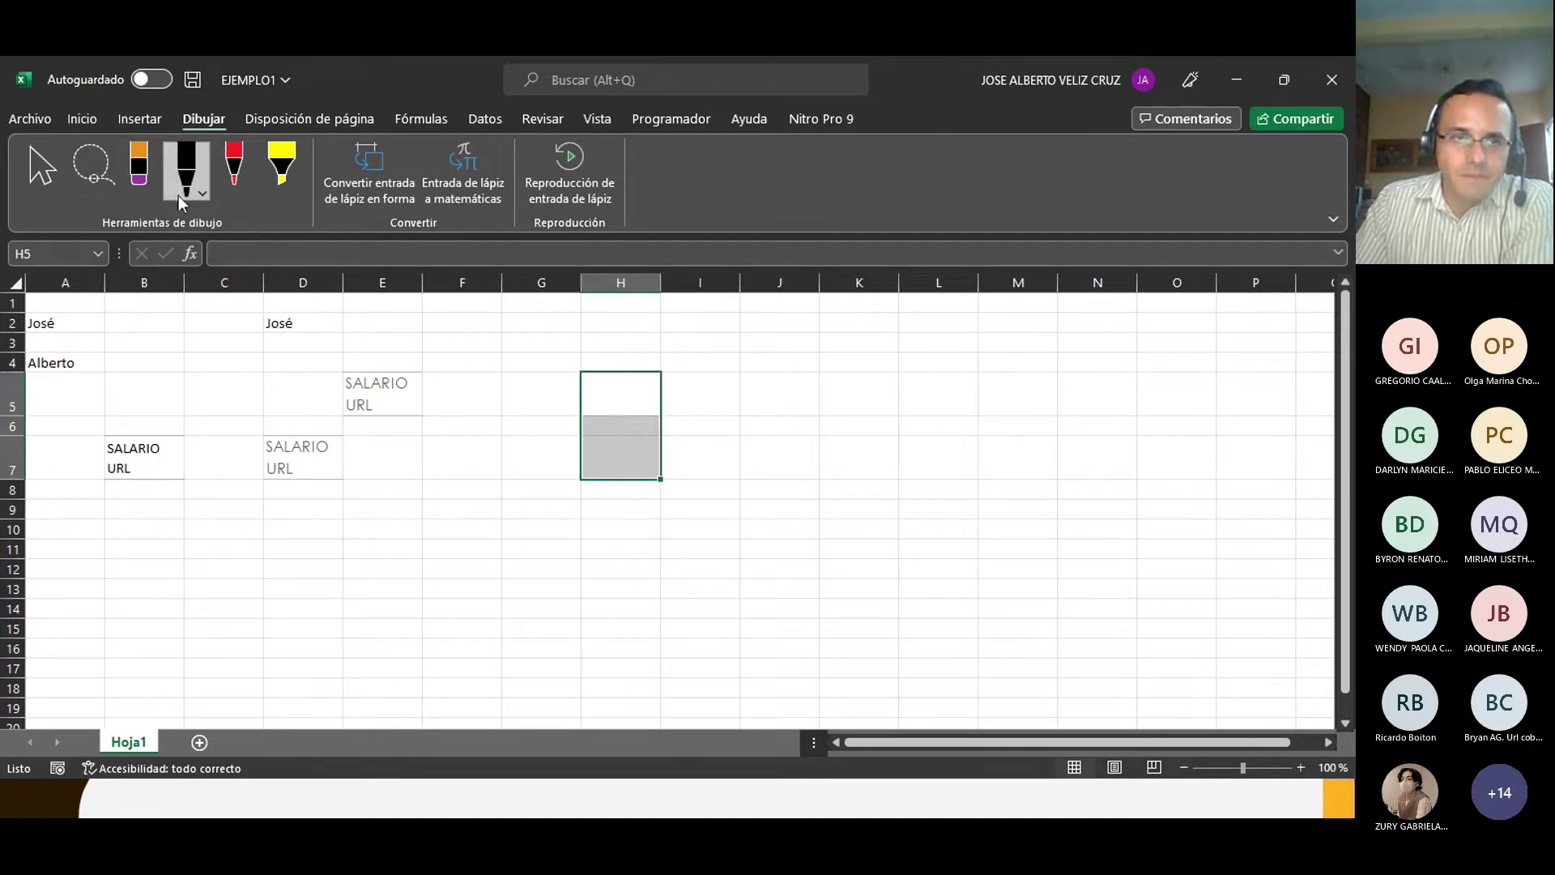
pyautogui.click(204, 193)
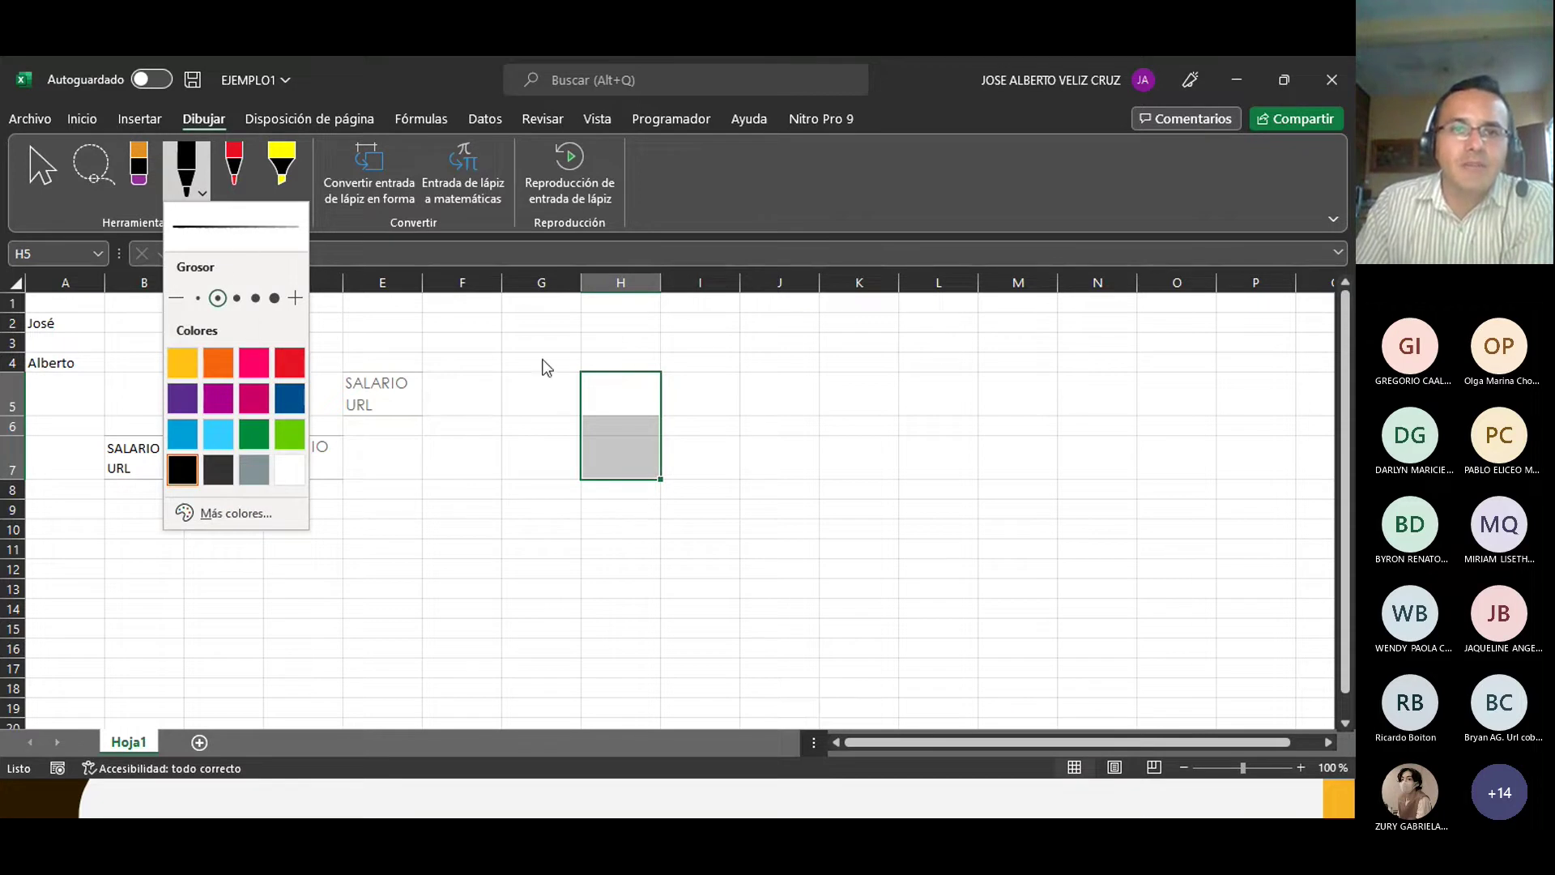
pyautogui.click(519, 366)
pyautogui.click(512, 365)
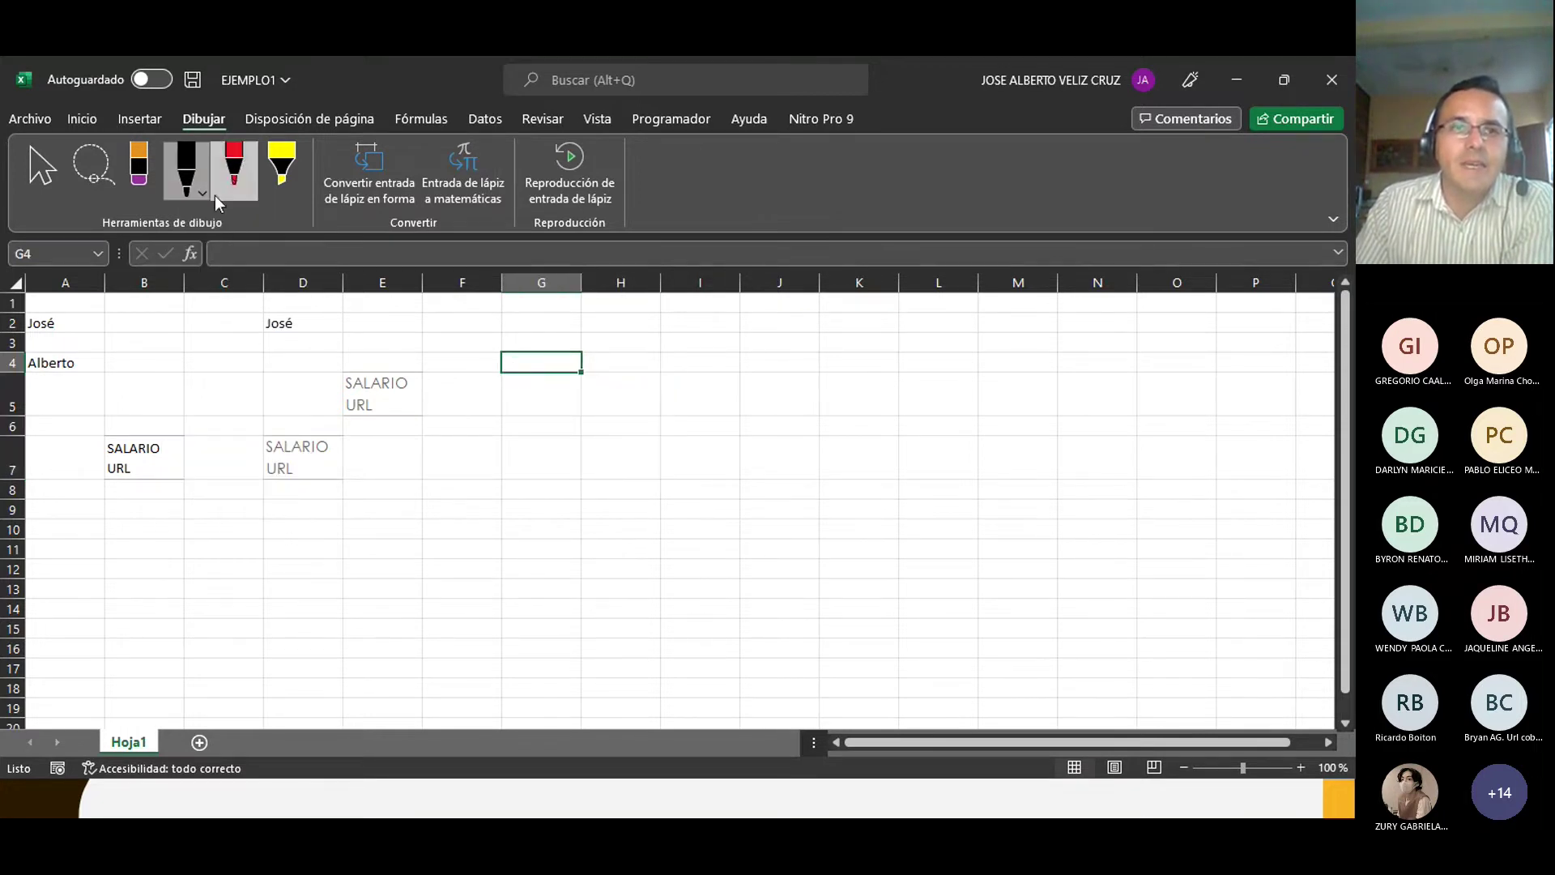
pyautogui.click(379, 384)
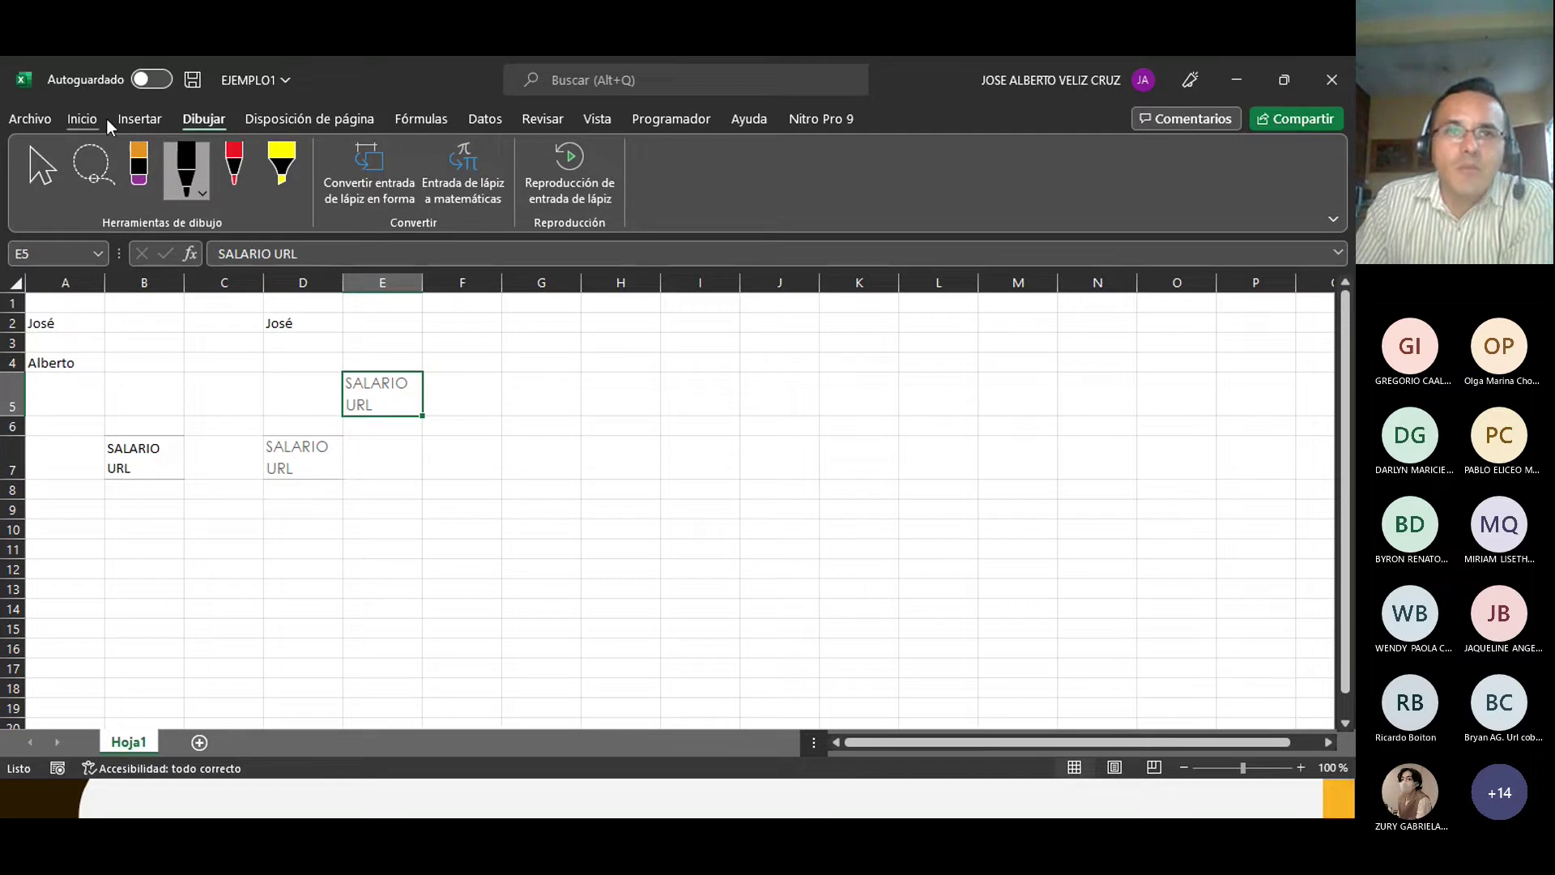
# Step: In Excel Options' Personalizar cinta de opciones, untick the Dibujar tab, leaving Programador checked
pyautogui.click(32, 118)
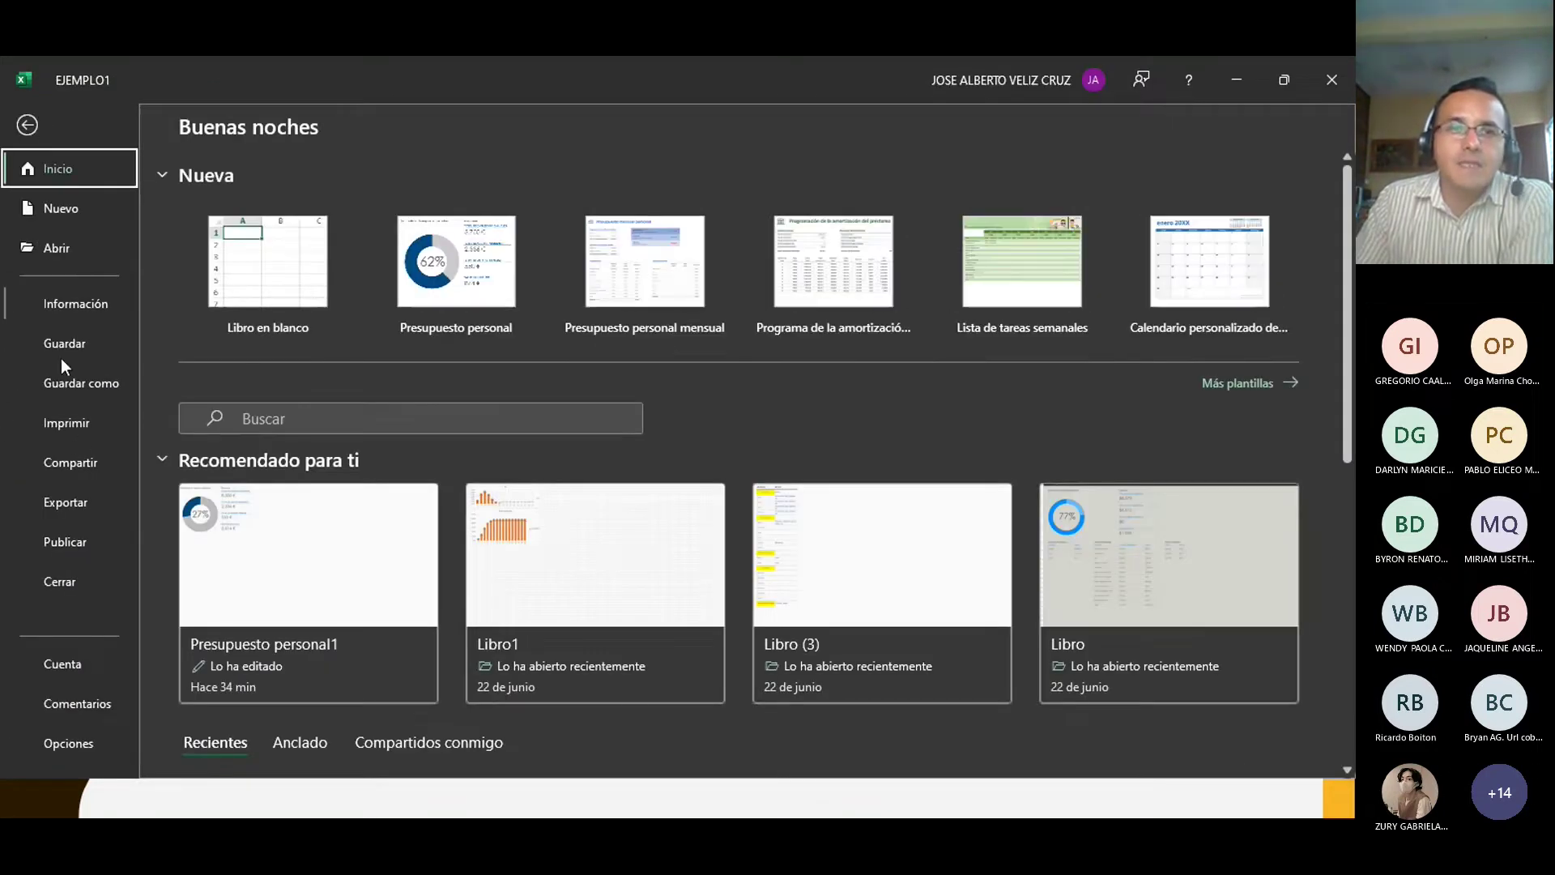
pyautogui.click(63, 744)
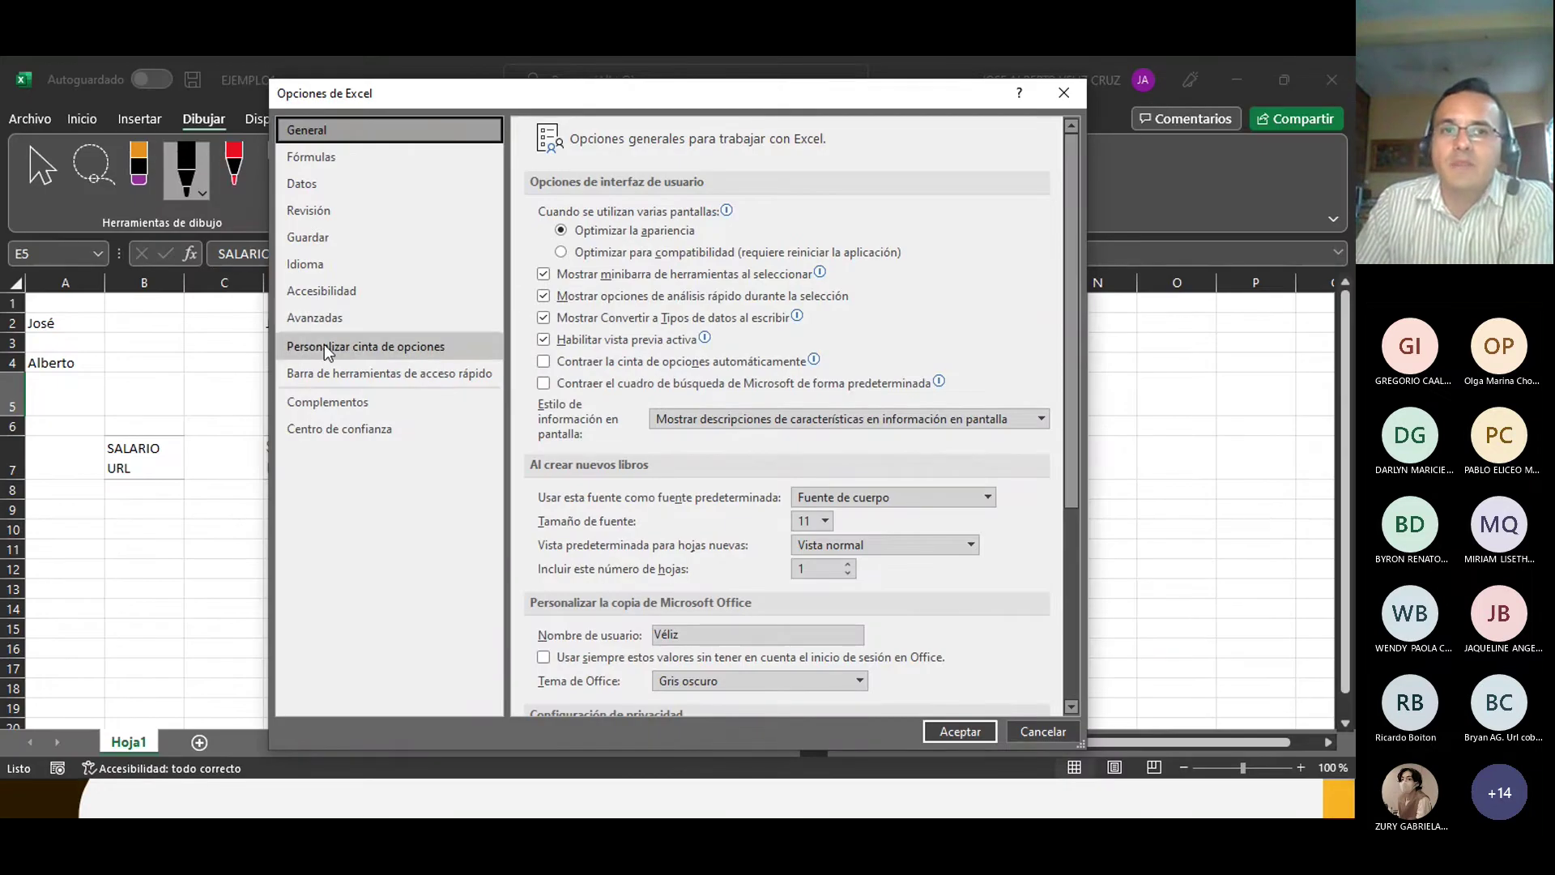
pyautogui.click(405, 347)
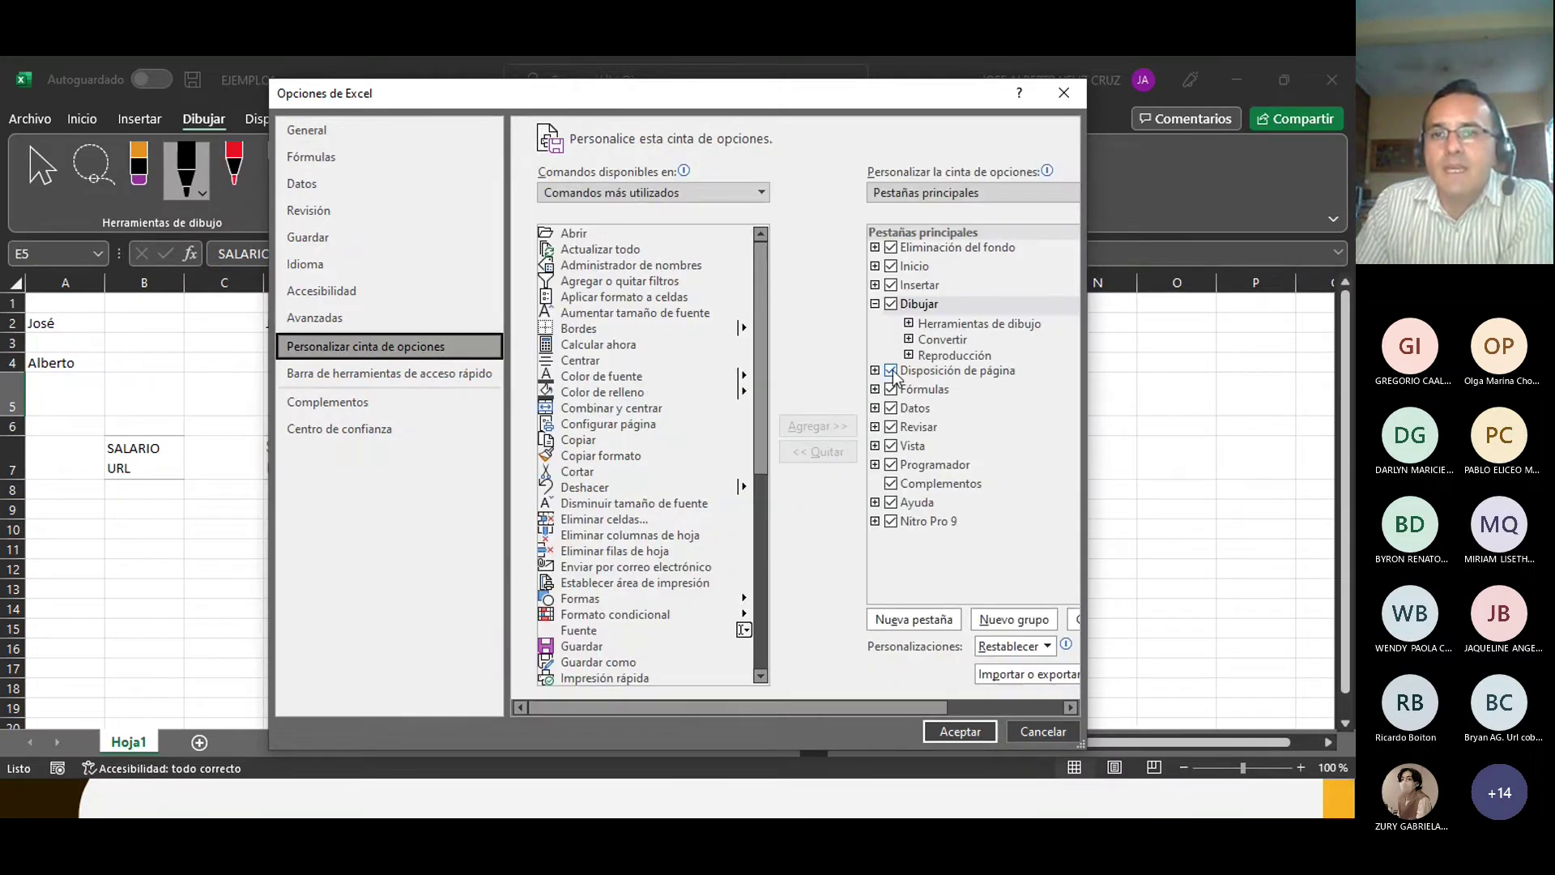
pyautogui.click(890, 305)
pyautogui.doubleClick(886, 303)
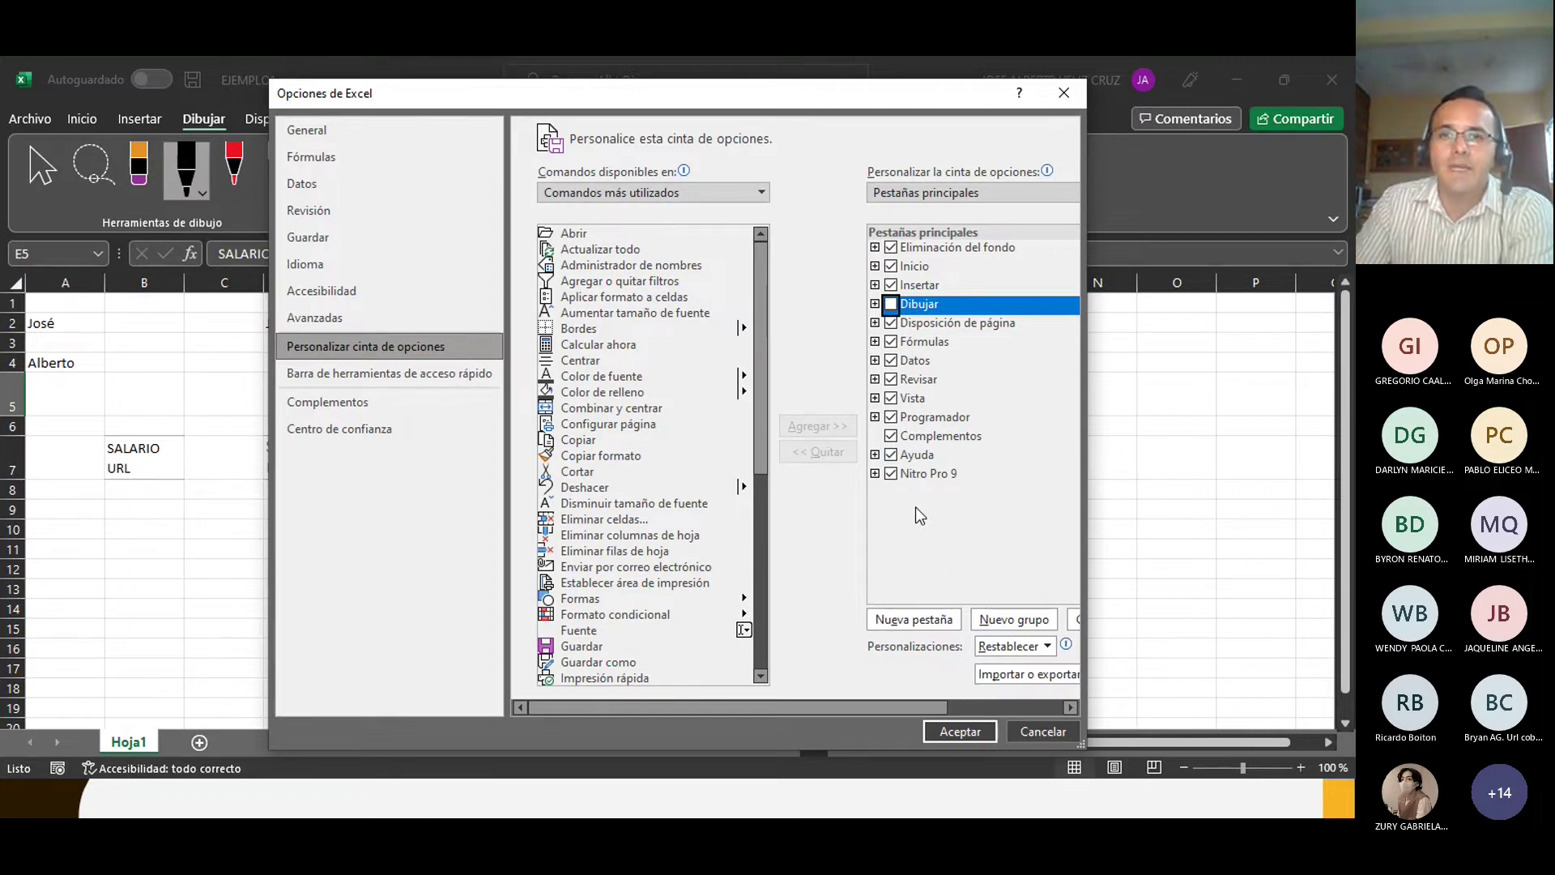
pyautogui.moveTo(925, 703); pyautogui.dragTo(1048, 707)
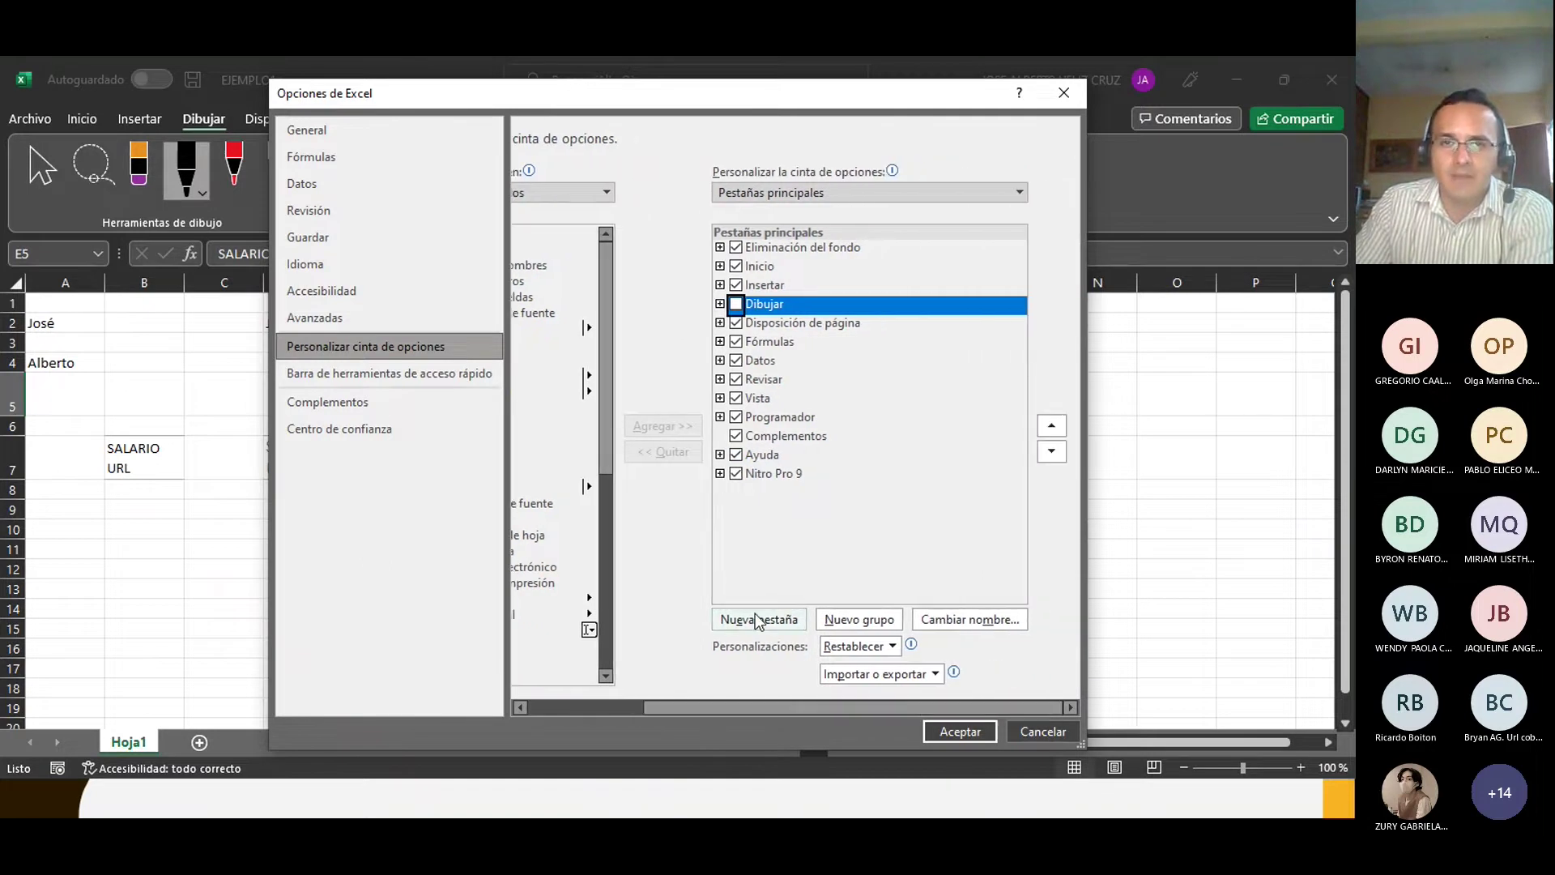
# Step: Add a new custom tab after Nitro Pro 9 and rename it PRÁCTICA
pyautogui.click(736, 473)
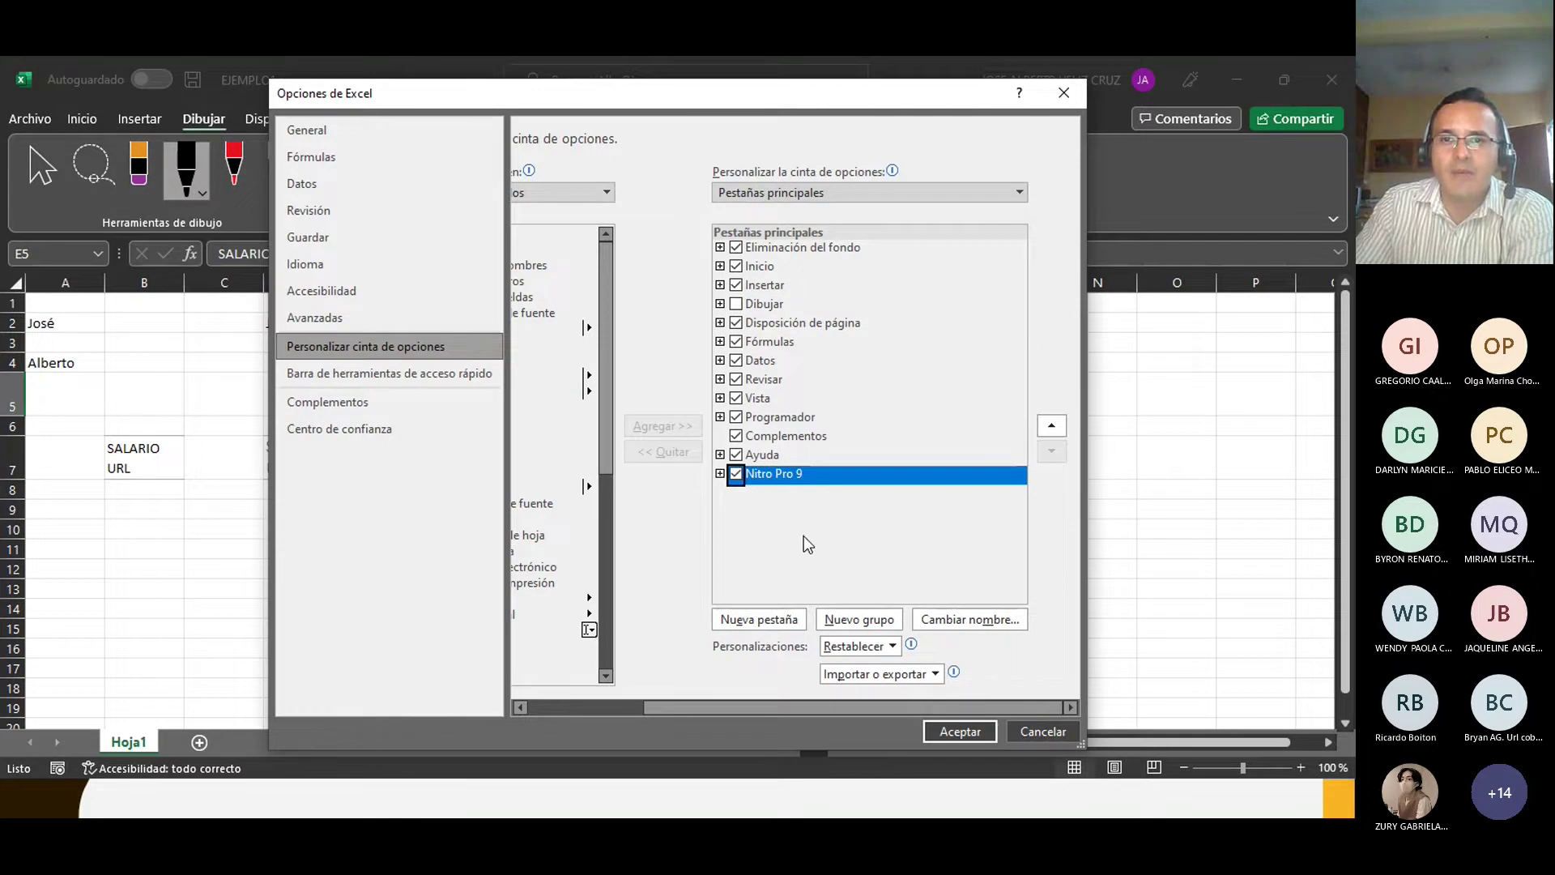
pyautogui.click(759, 619)
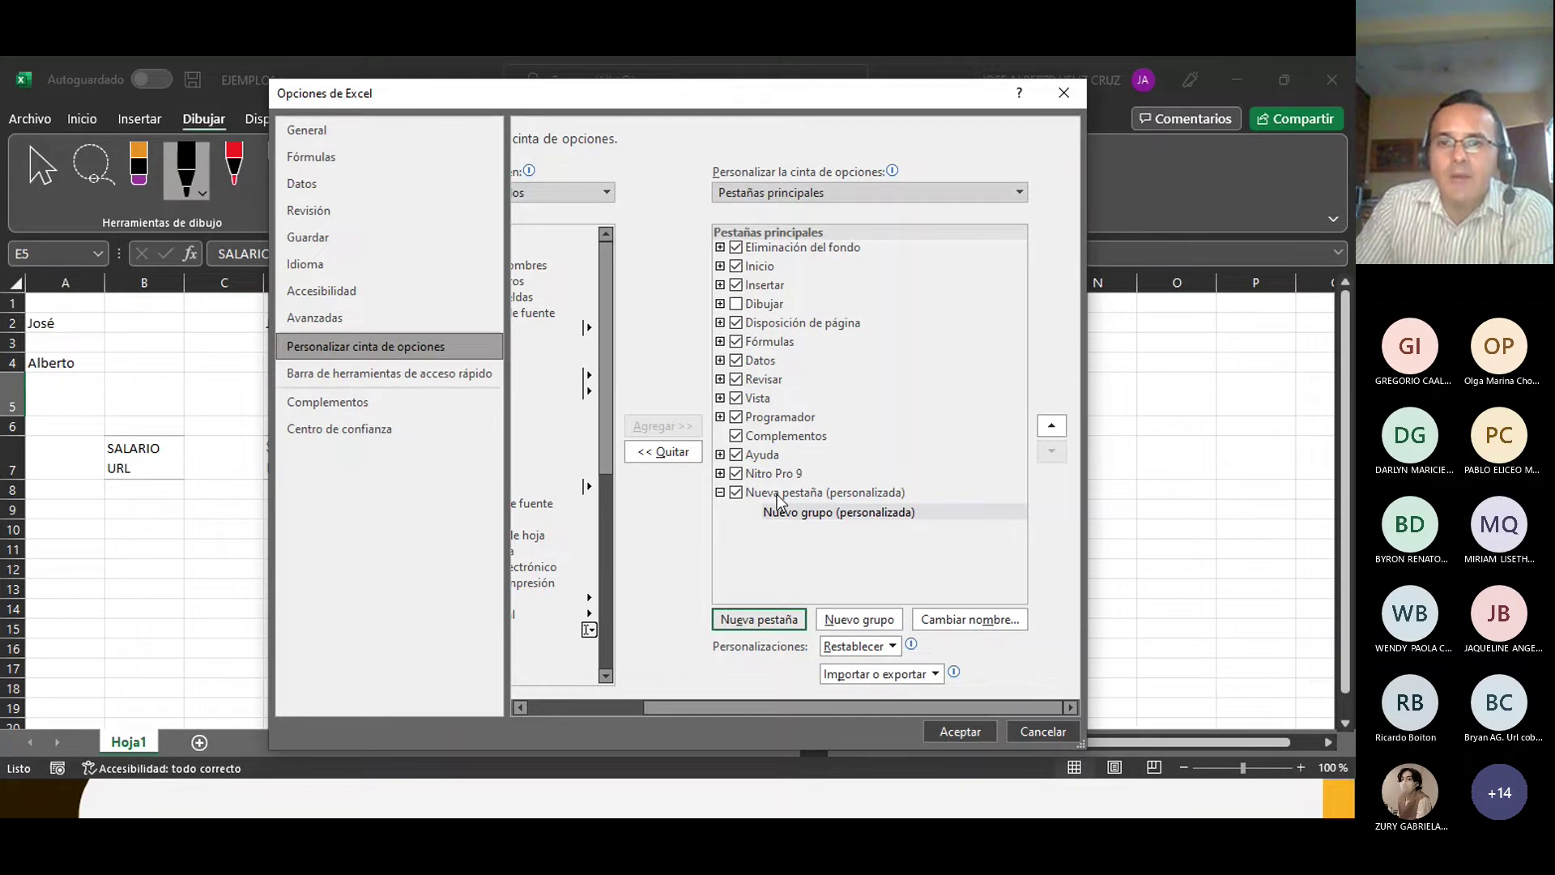
pyautogui.rightClick(778, 500)
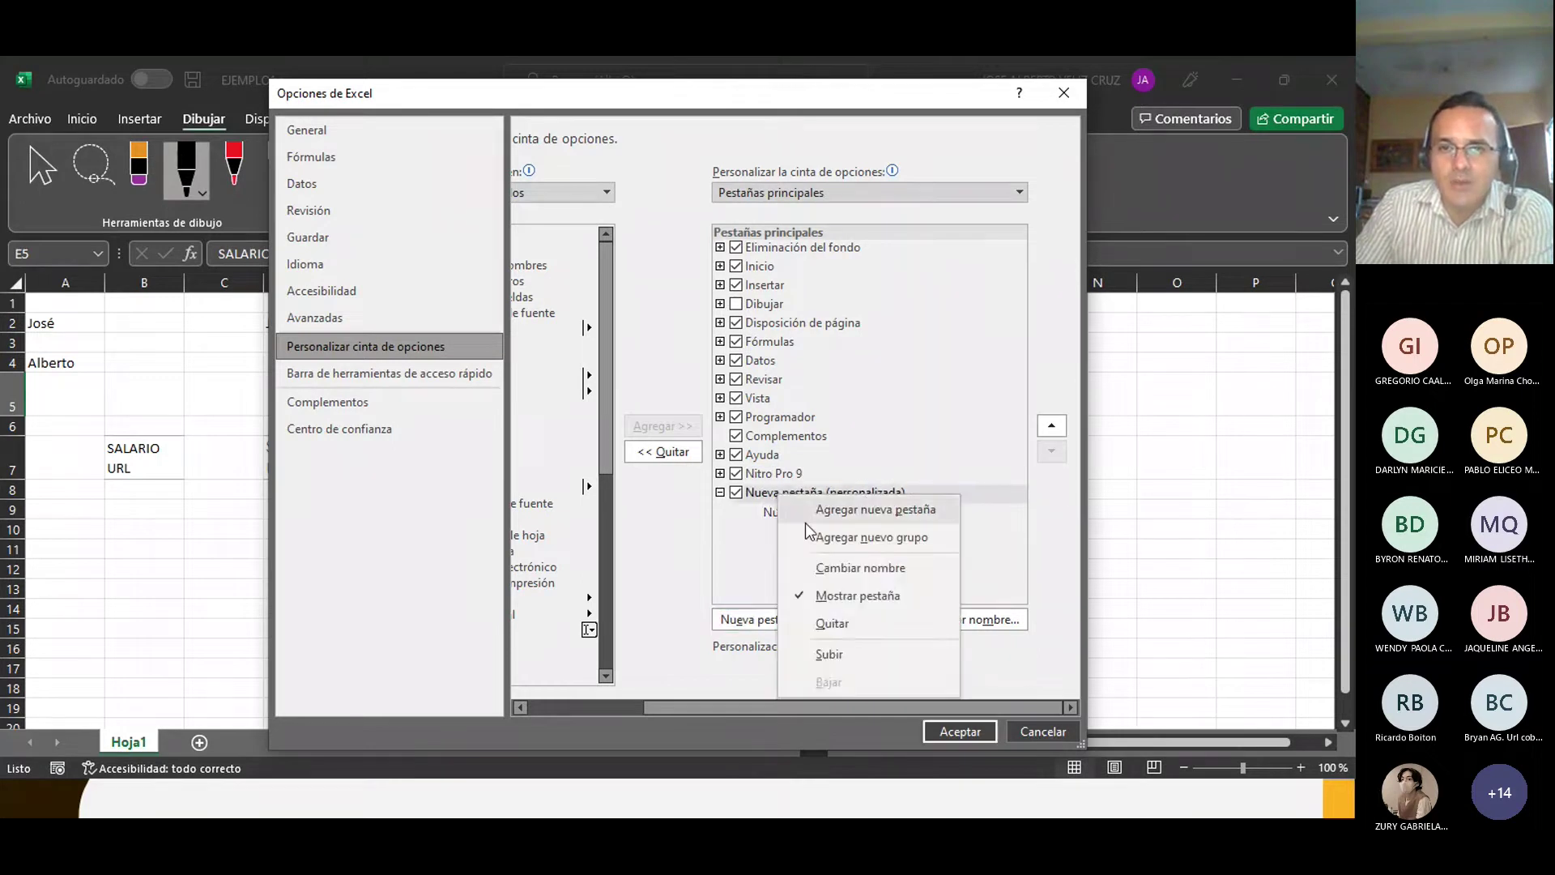
pyautogui.click(825, 565)
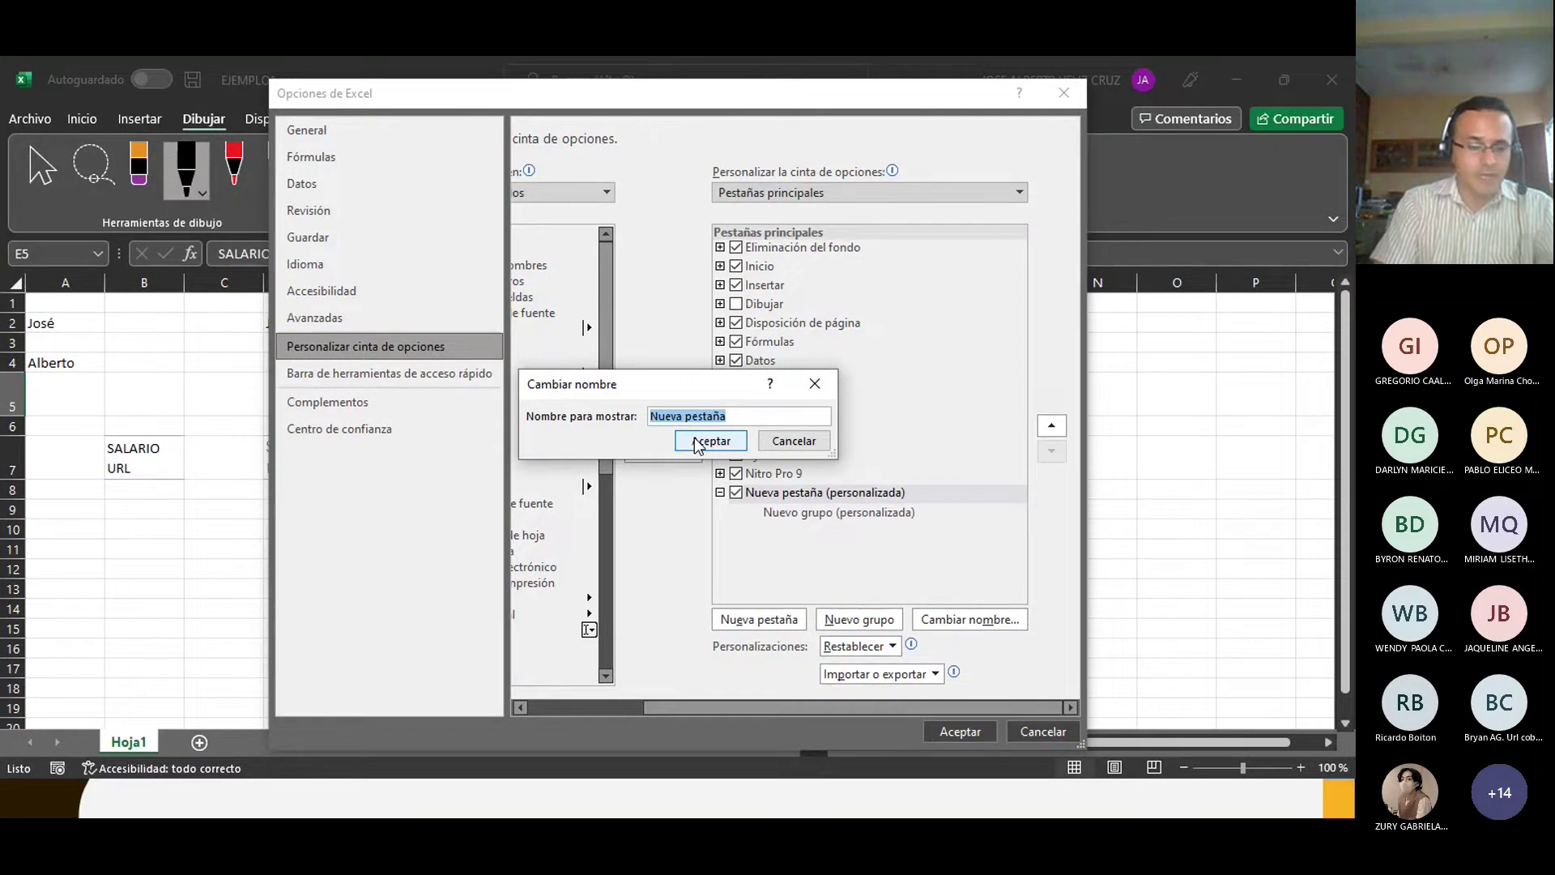
pyautogui.write('PR')
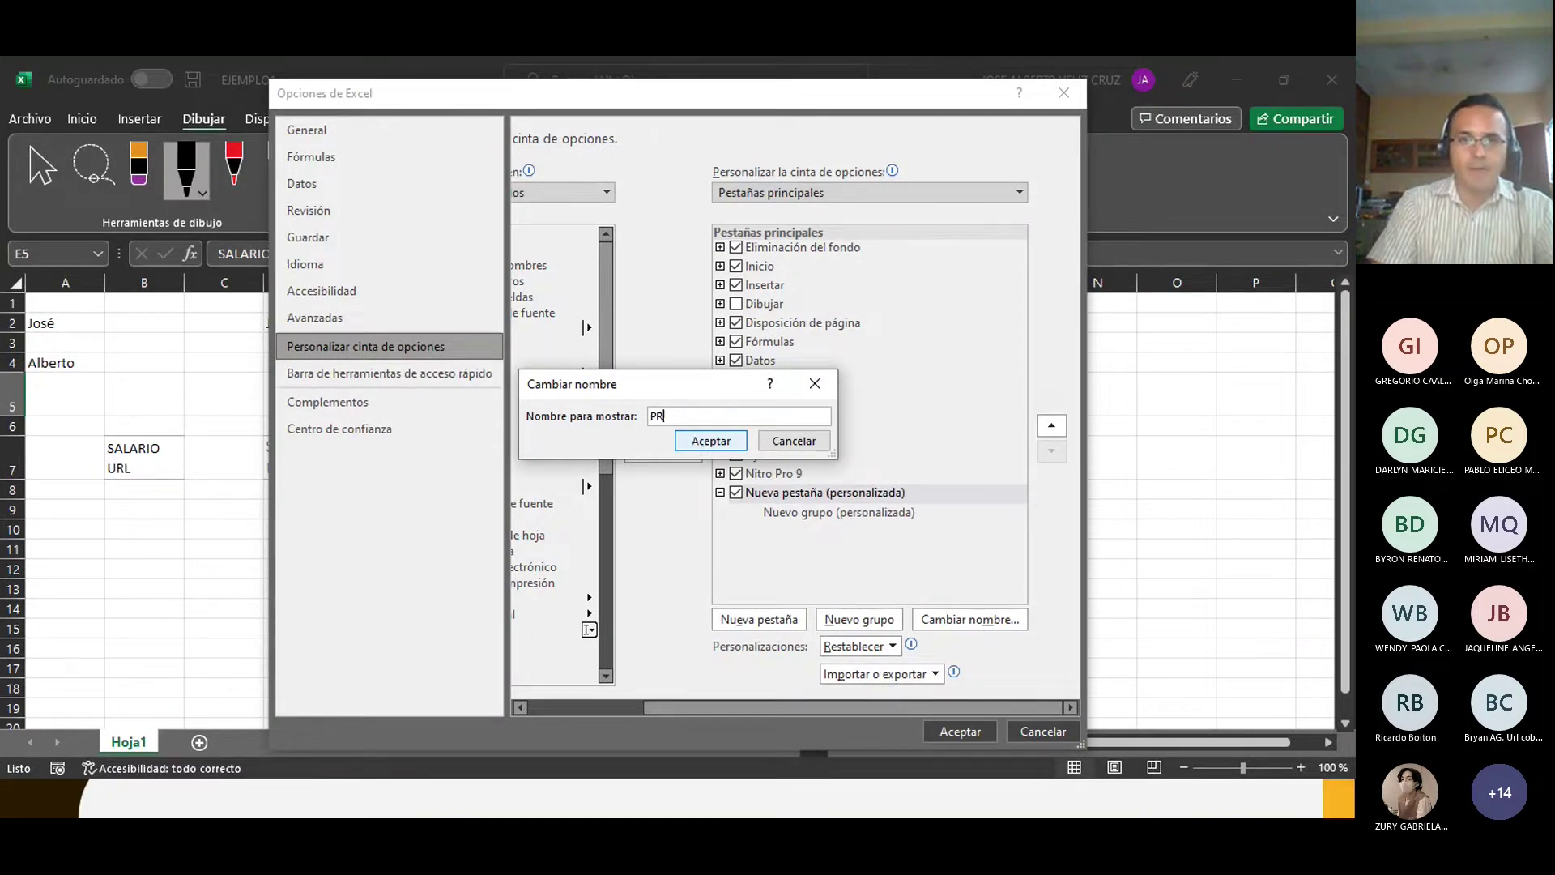
pyautogui.write('ÁCTICA')
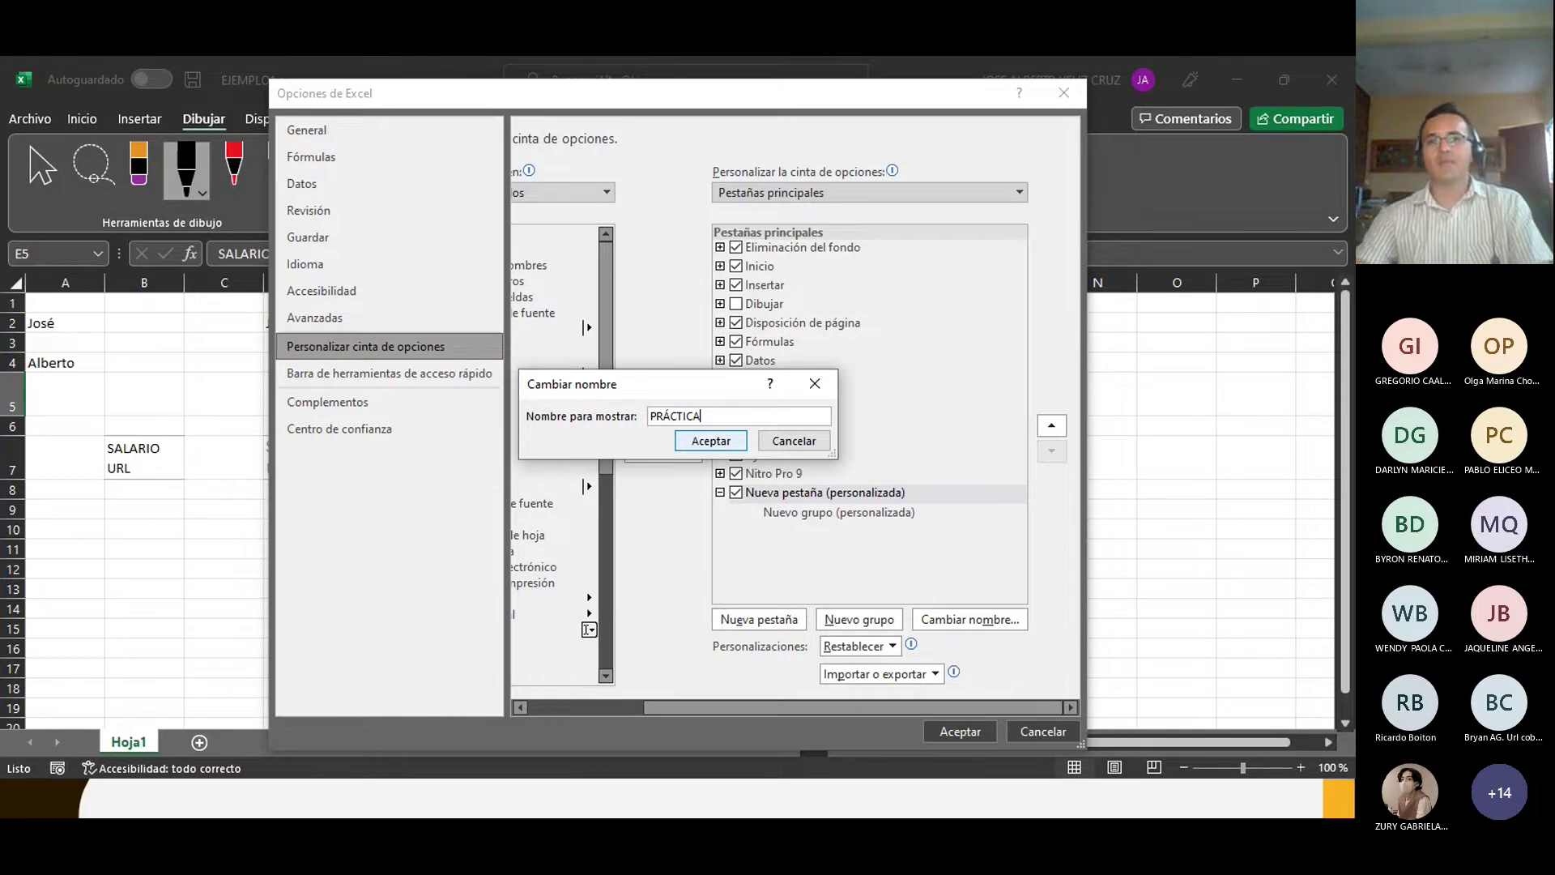
pyautogui.press('Return')
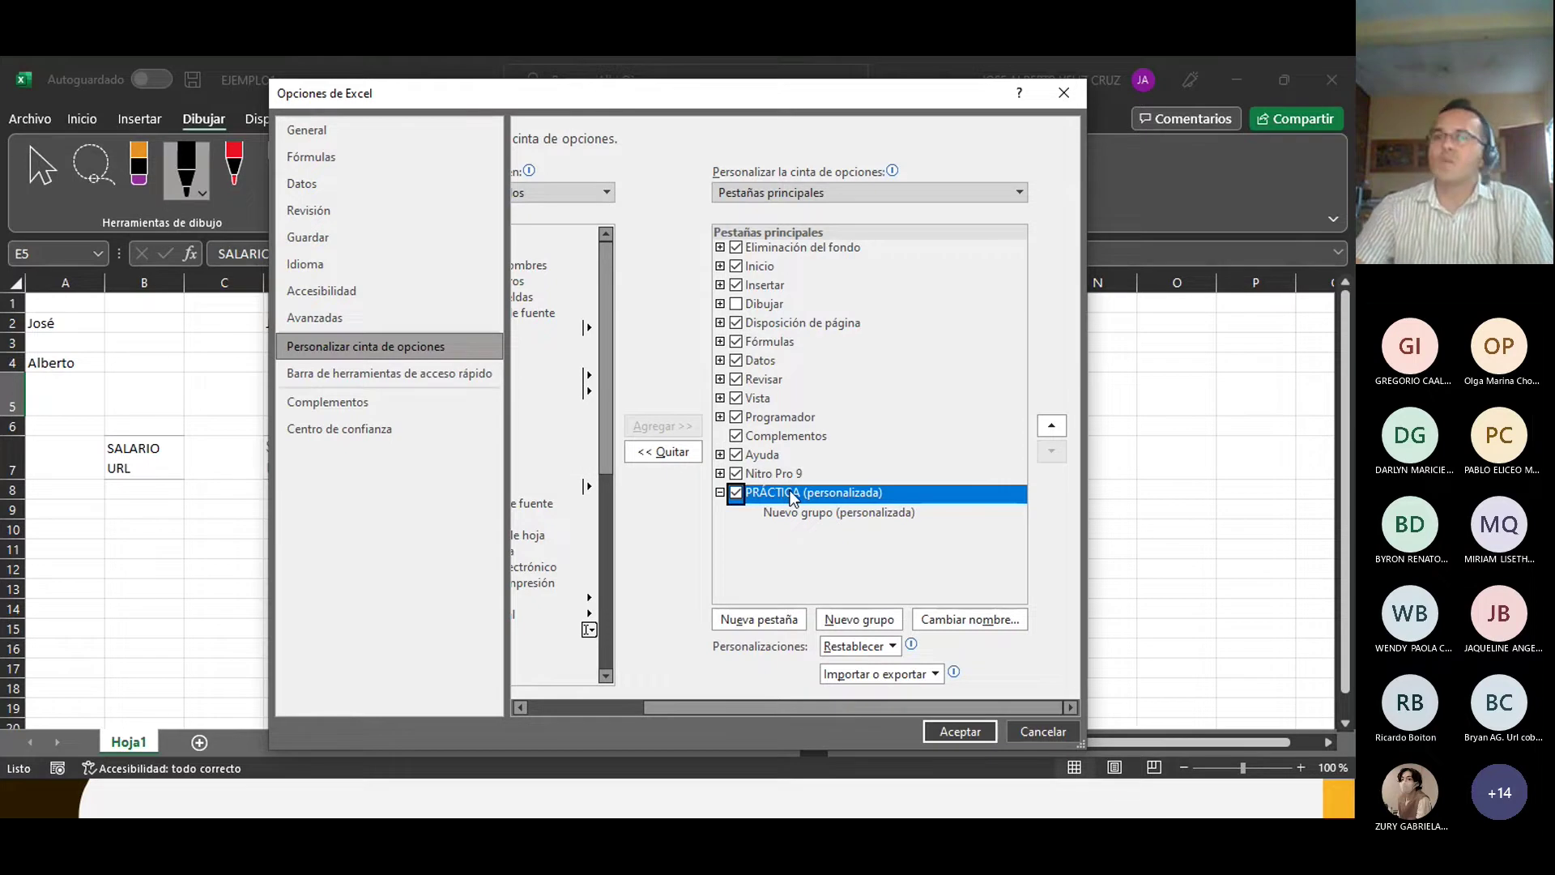
pyautogui.moveTo(795, 705); pyautogui.dragTo(672, 726)
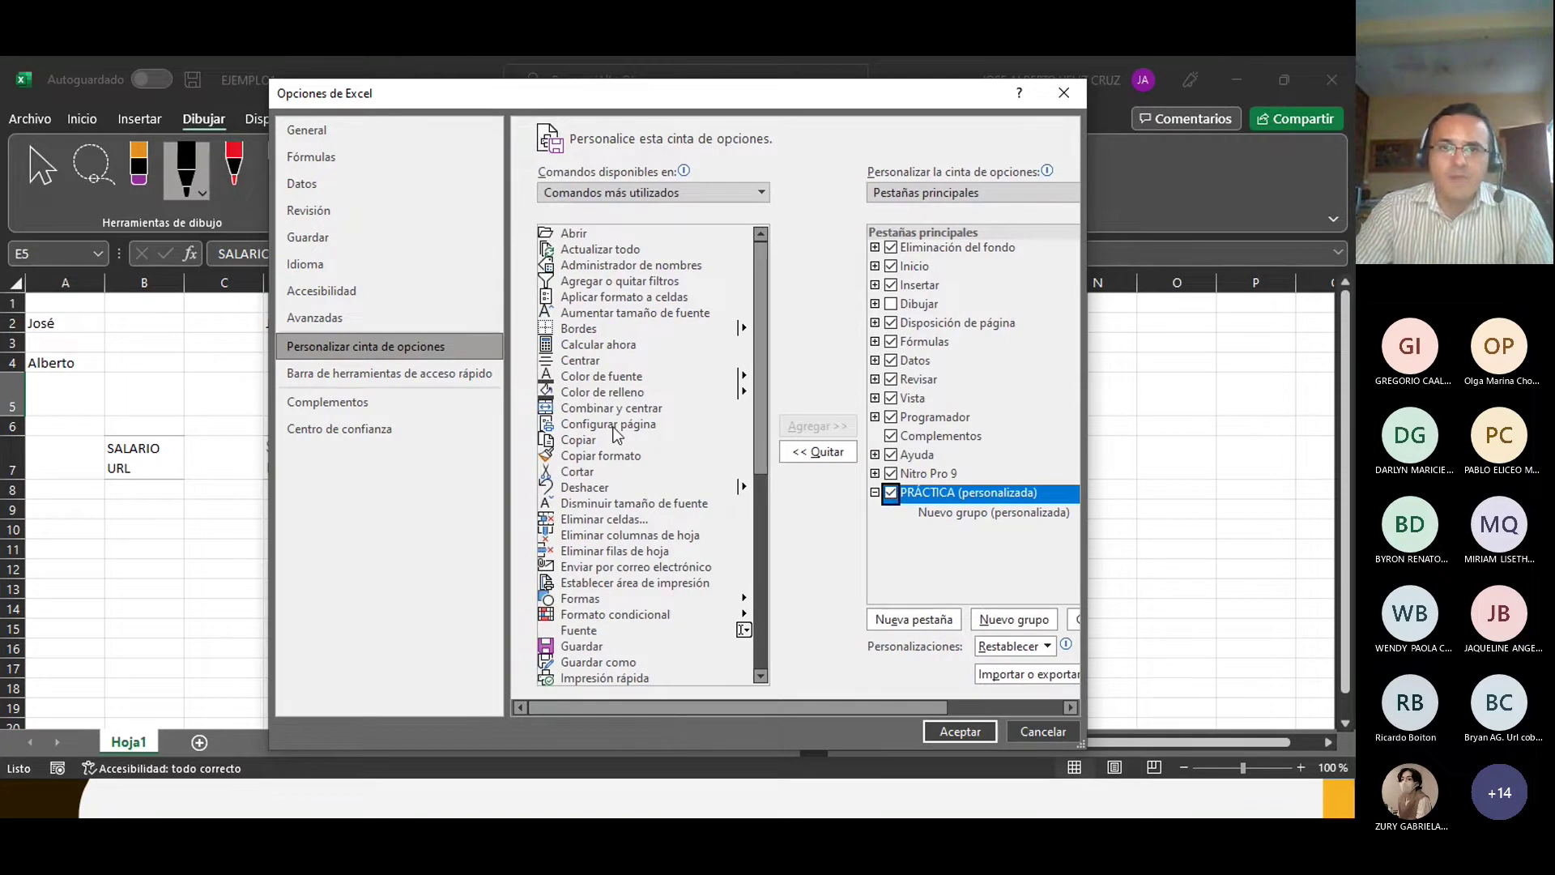
pyautogui.click(586, 381)
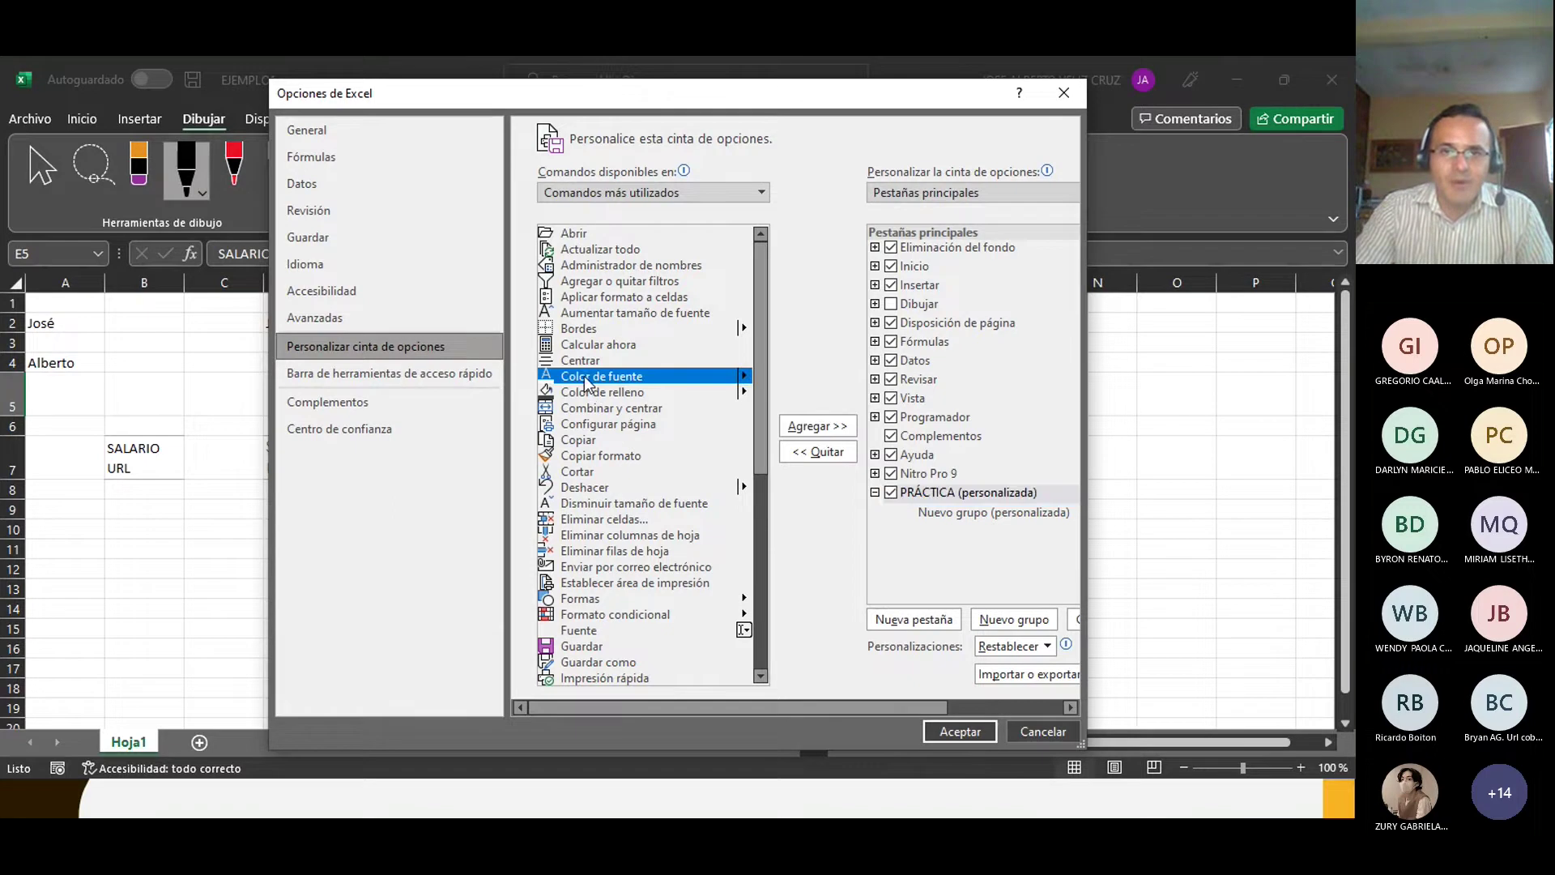
pyautogui.click(810, 429)
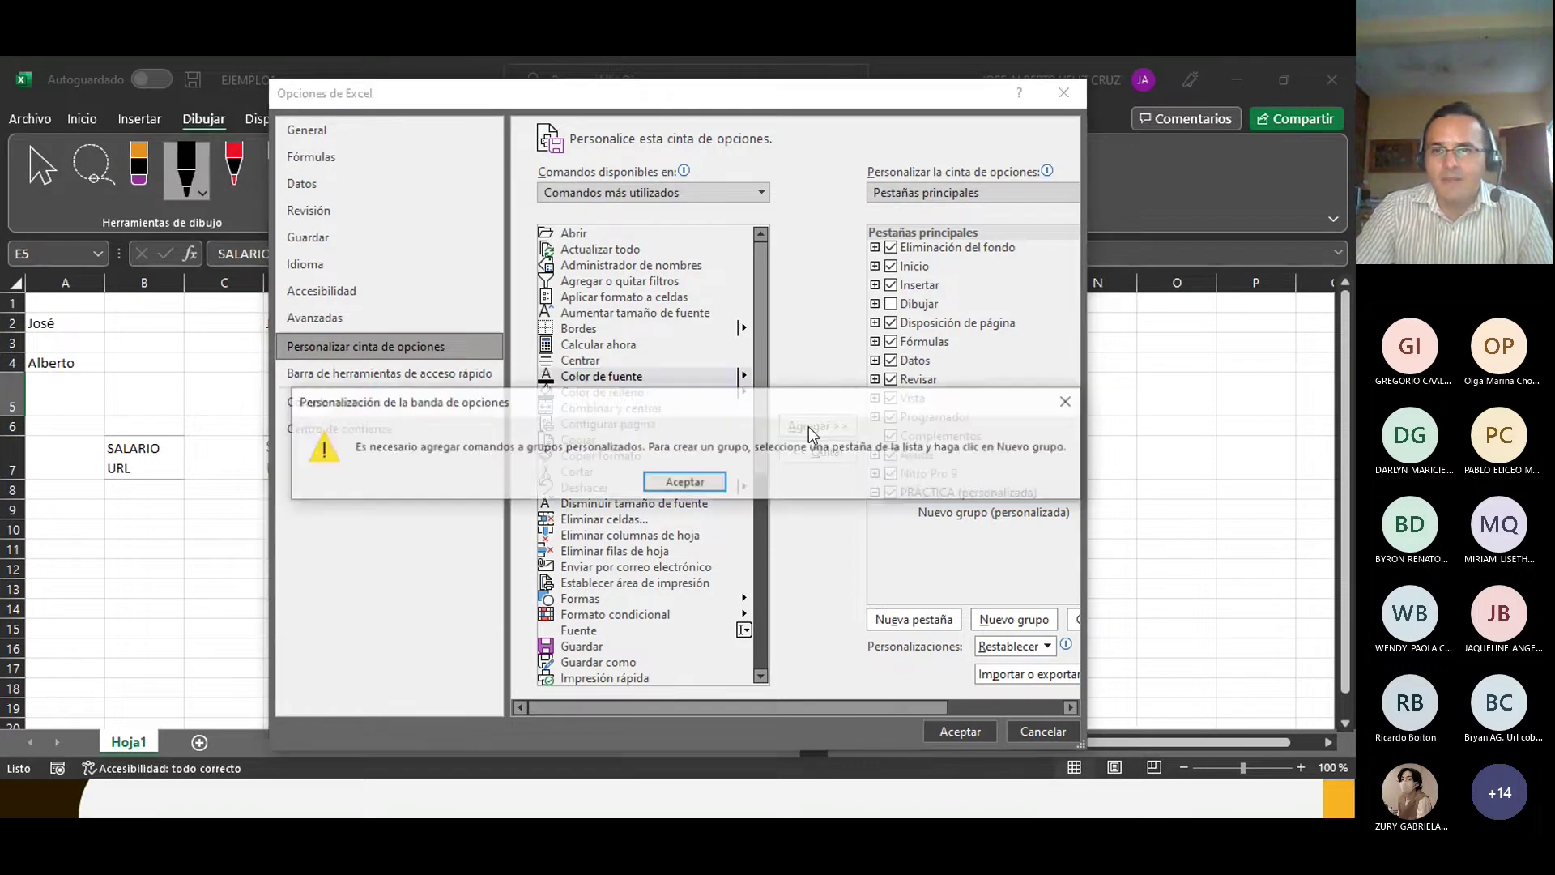
pyautogui.click(672, 483)
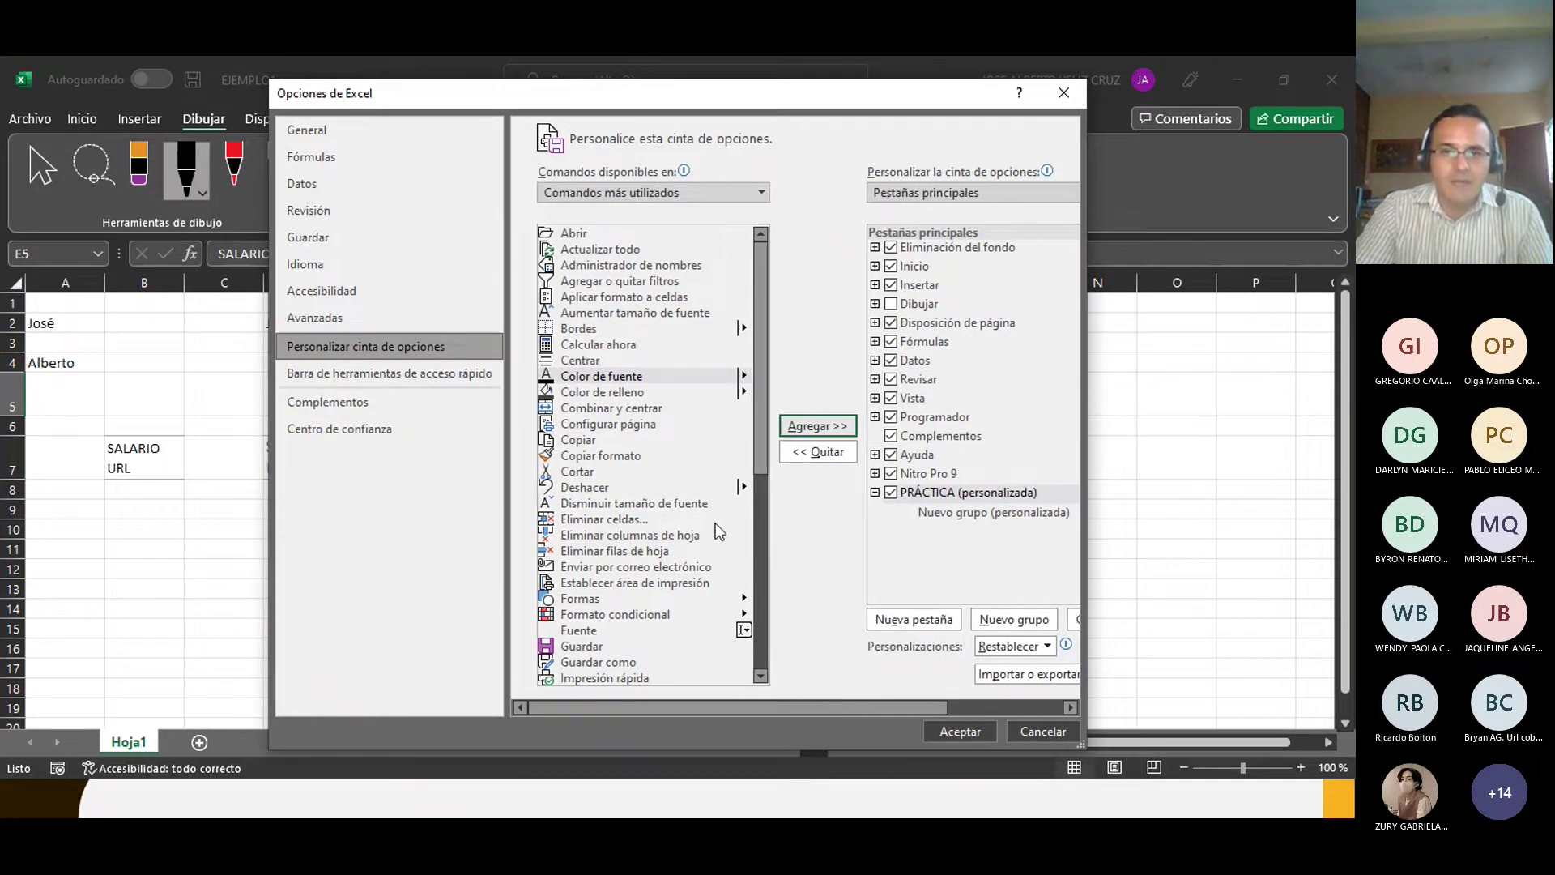
pyautogui.moveTo(755, 444); pyautogui.dragTo(764, 640)
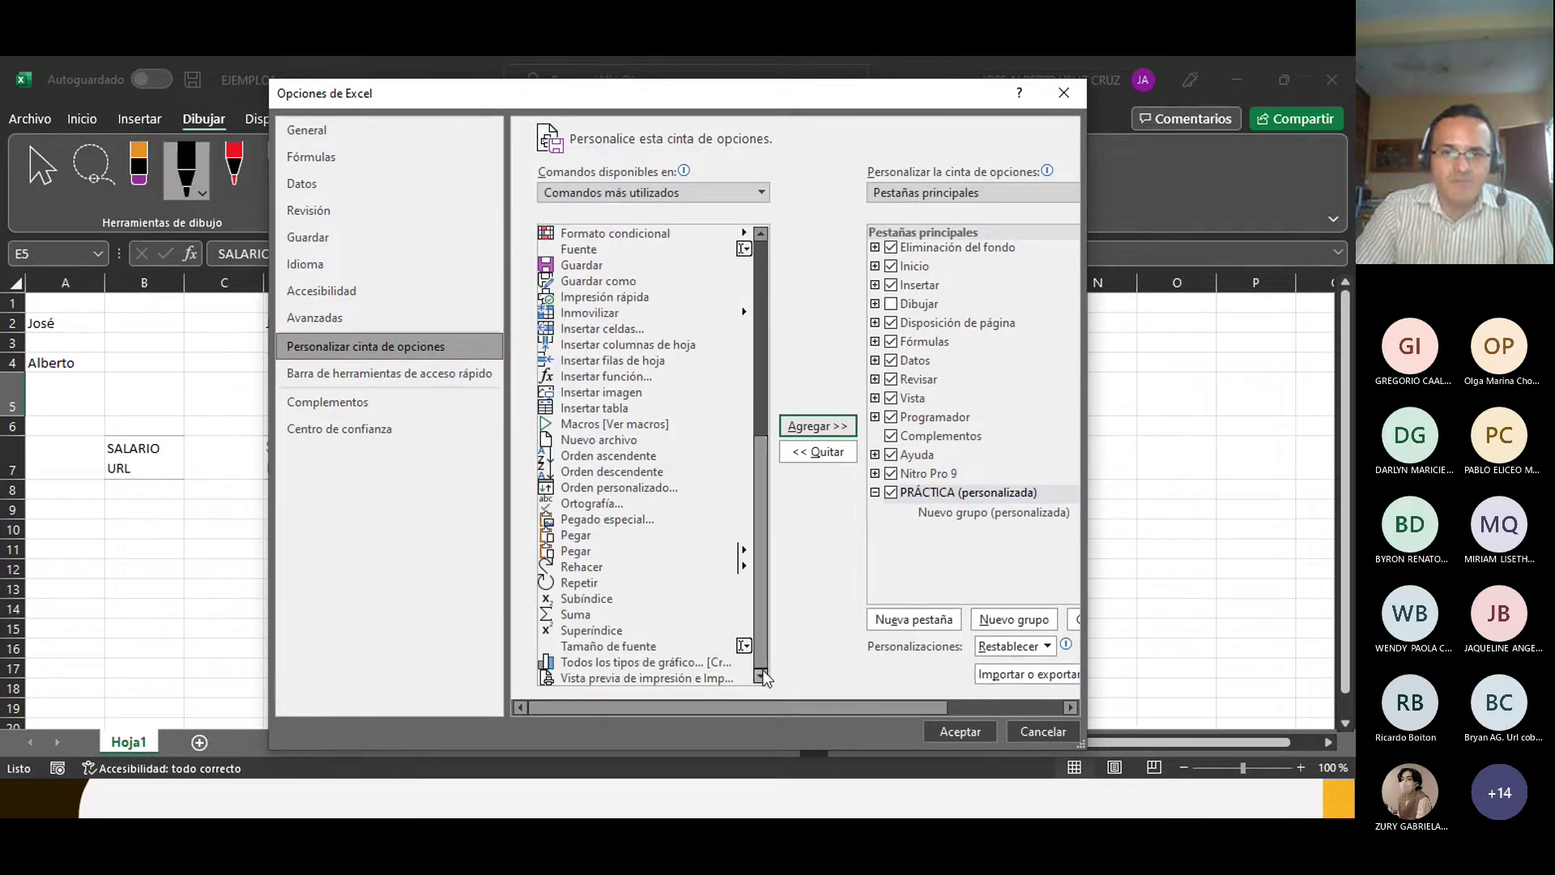
pyautogui.click(606, 664)
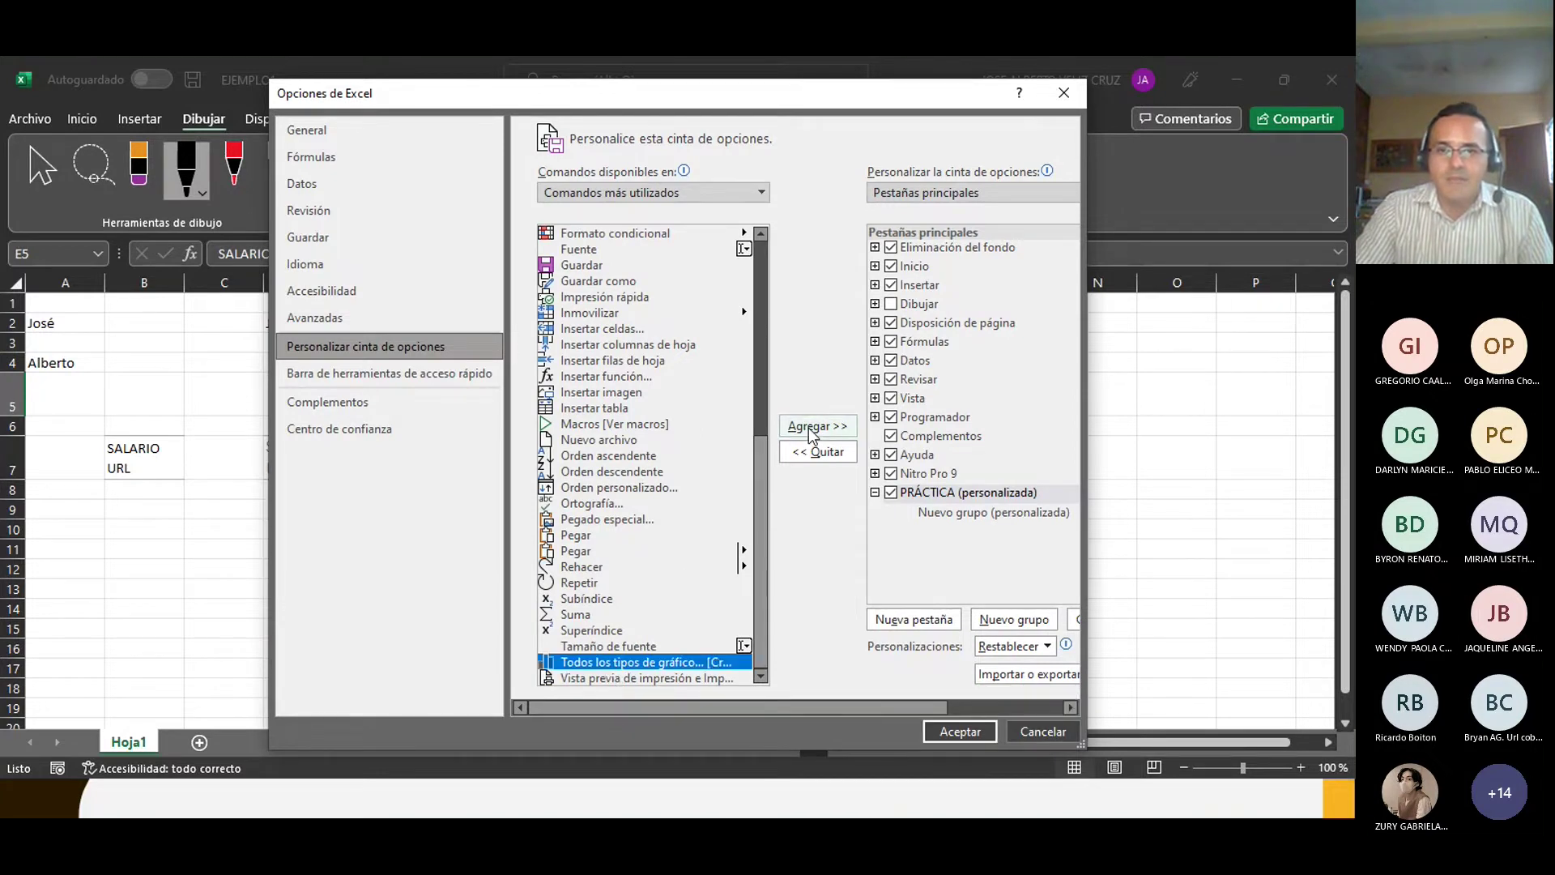
pyautogui.click(813, 429)
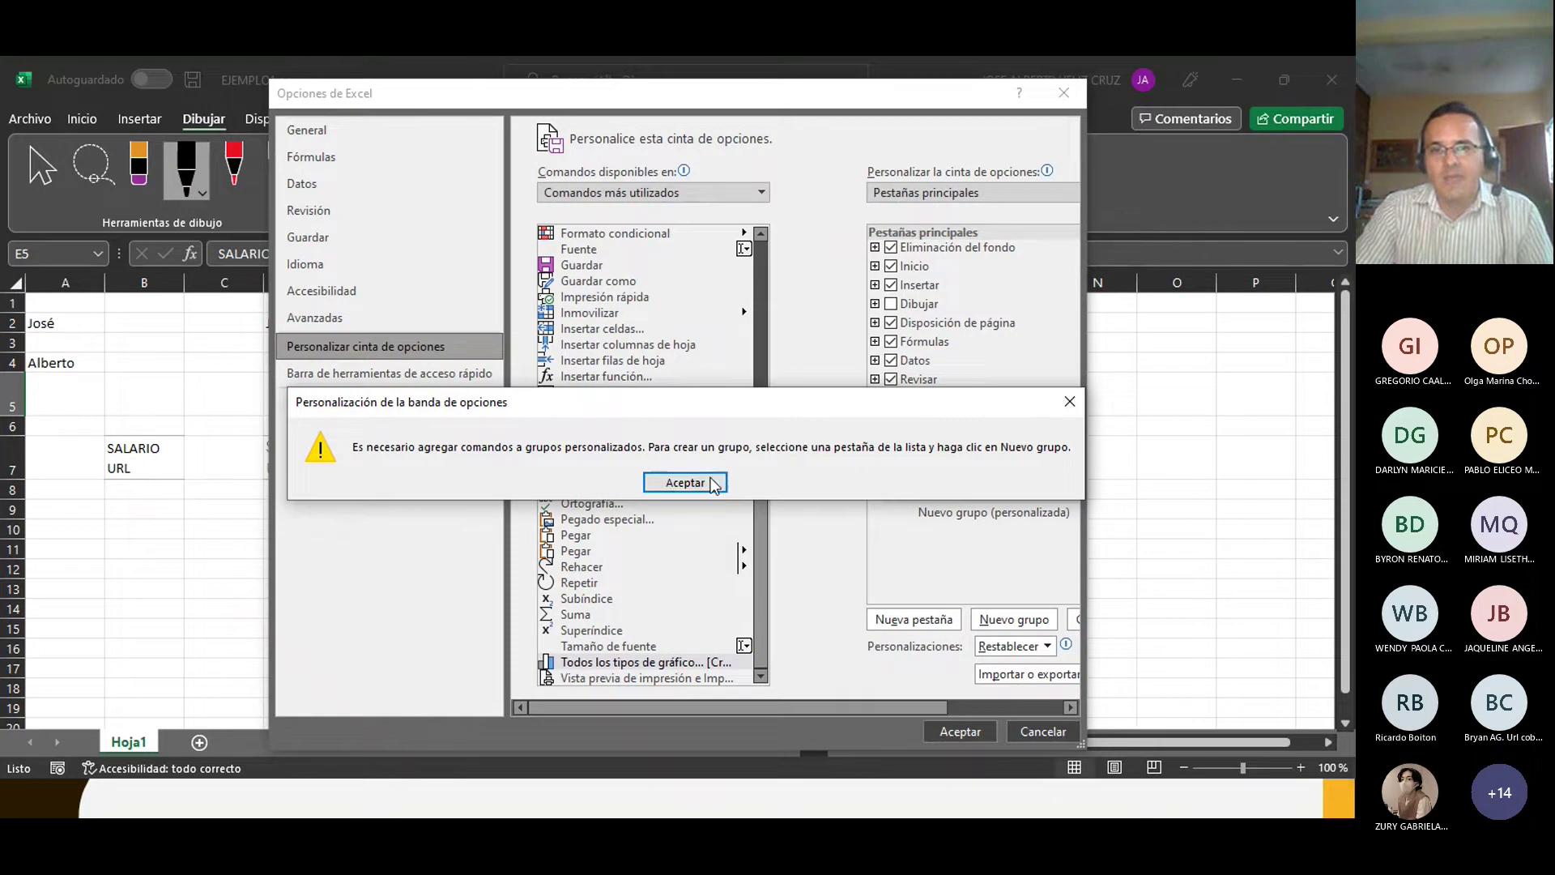
pyautogui.click(687, 484)
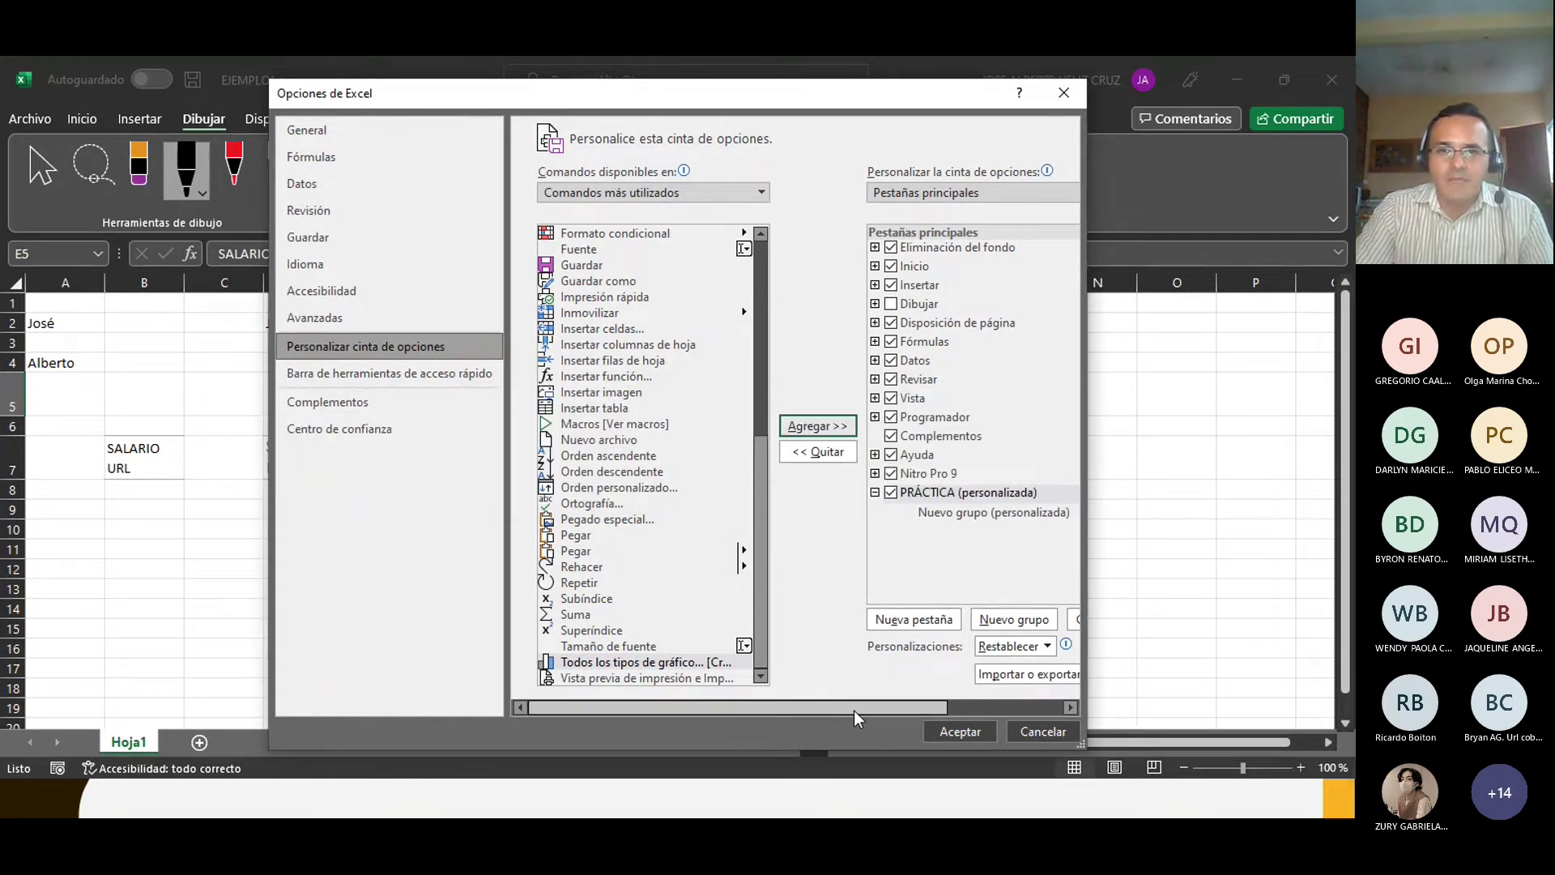
pyautogui.moveTo(854, 711); pyautogui.dragTo(953, 708)
pyautogui.click(792, 494)
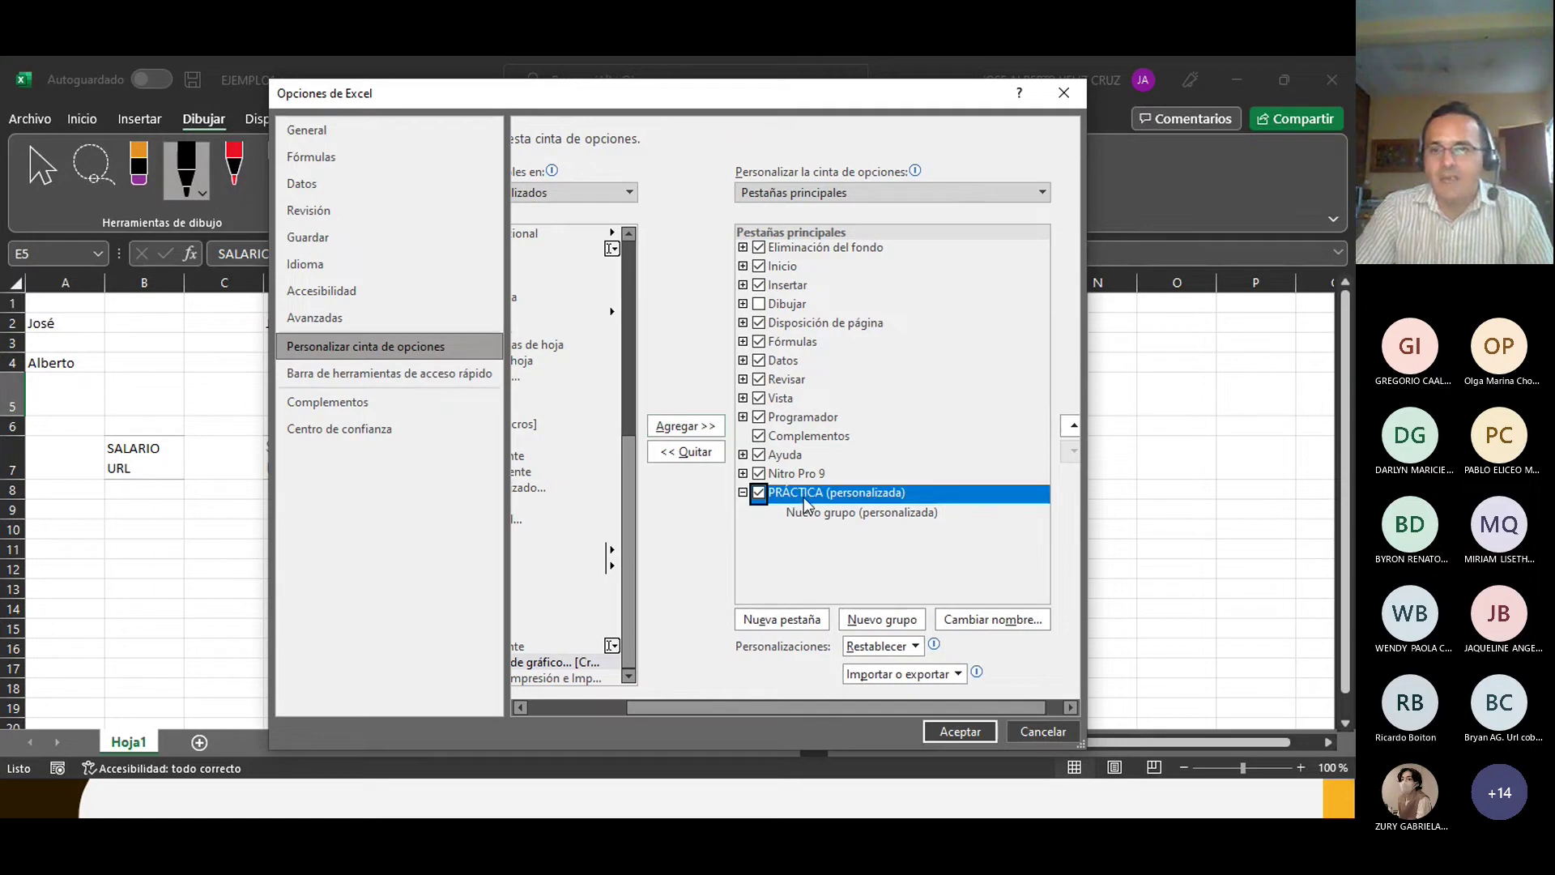
# Step: Add a second group to PRÁCTICA and rename its first Nuevo grupo to BOTONES
pyautogui.click(881, 621)
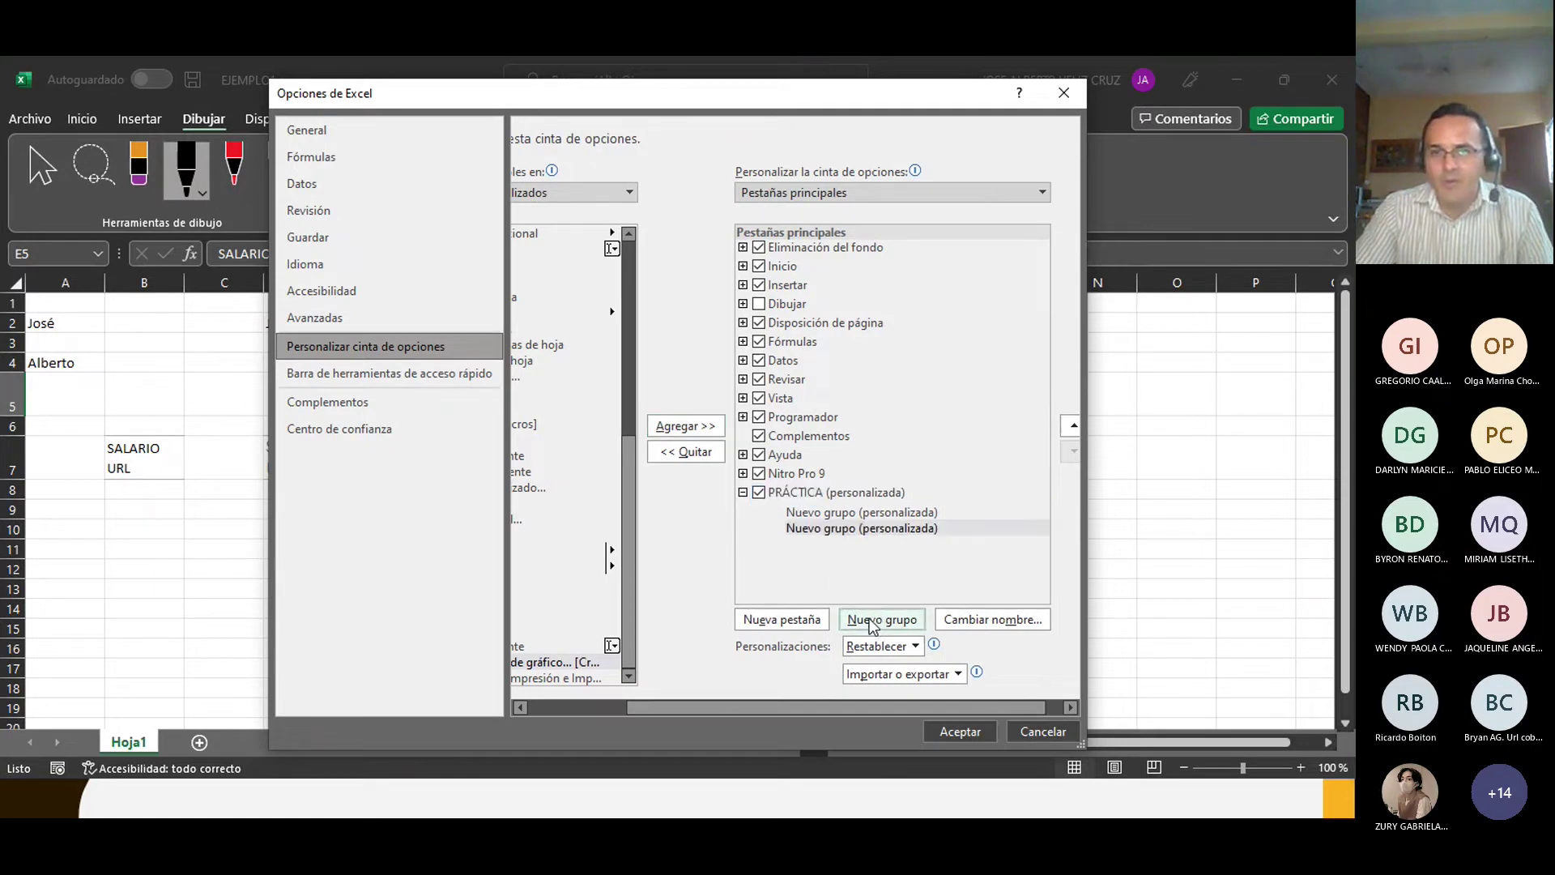
pyautogui.rightClick(820, 515)
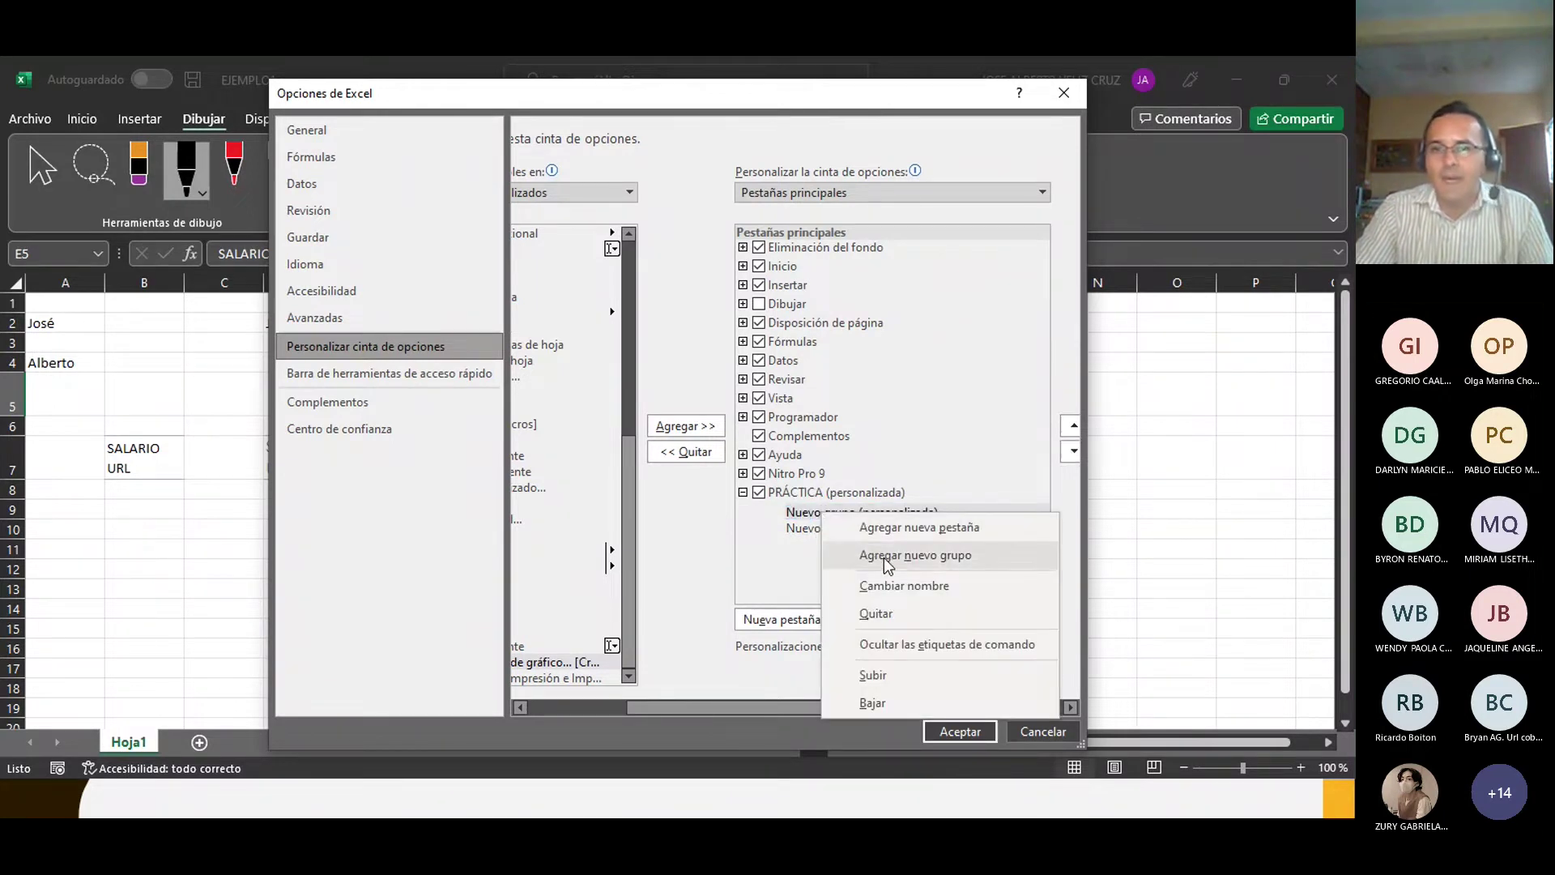
pyautogui.click(887, 585)
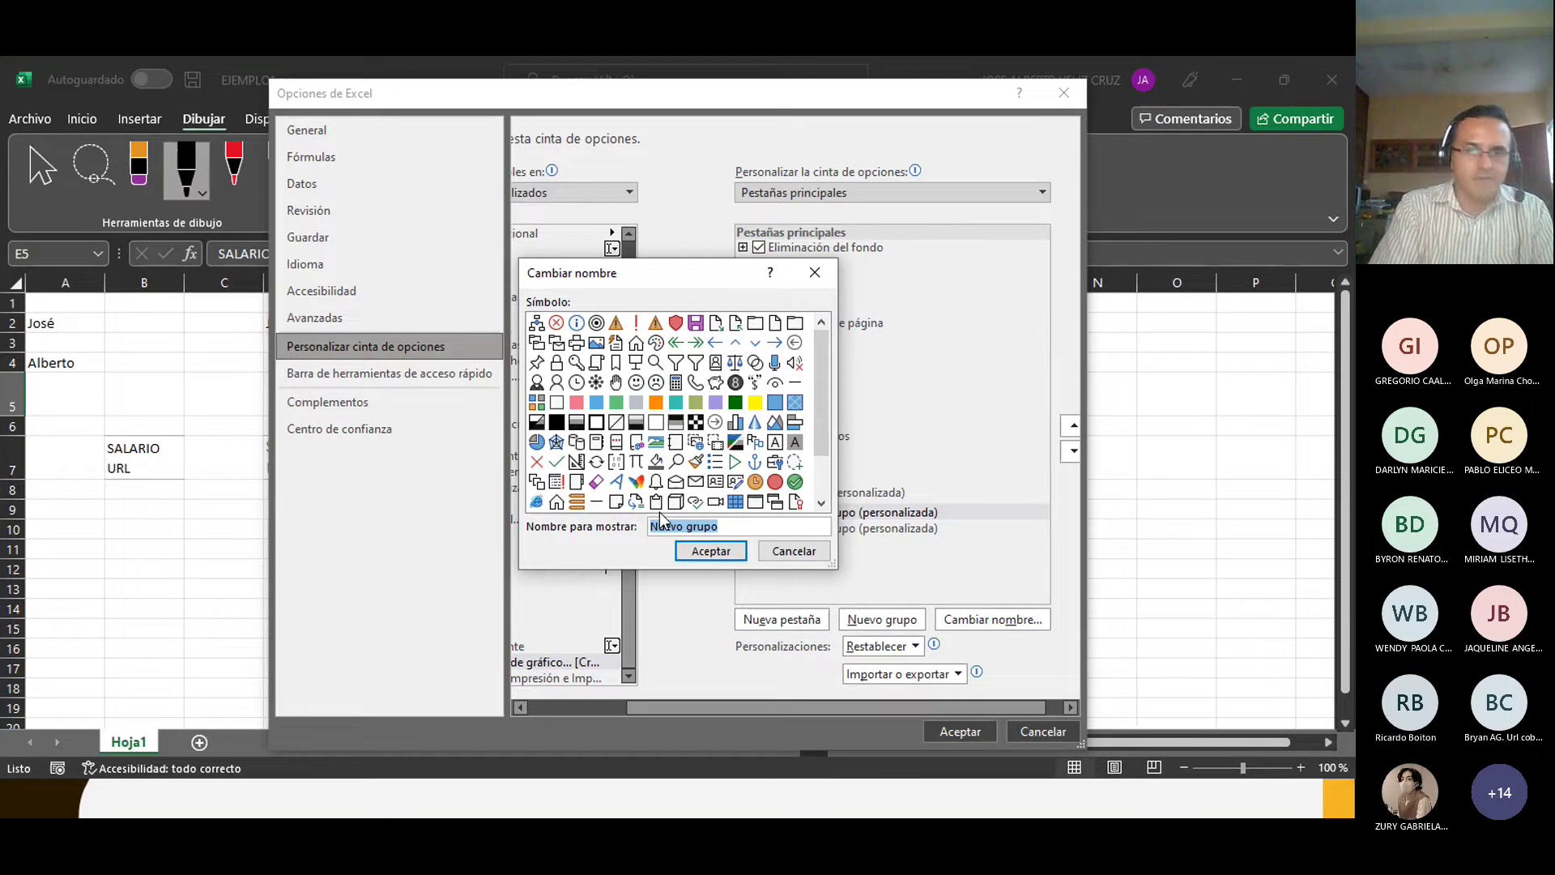
pyautogui.write('BOTONES')
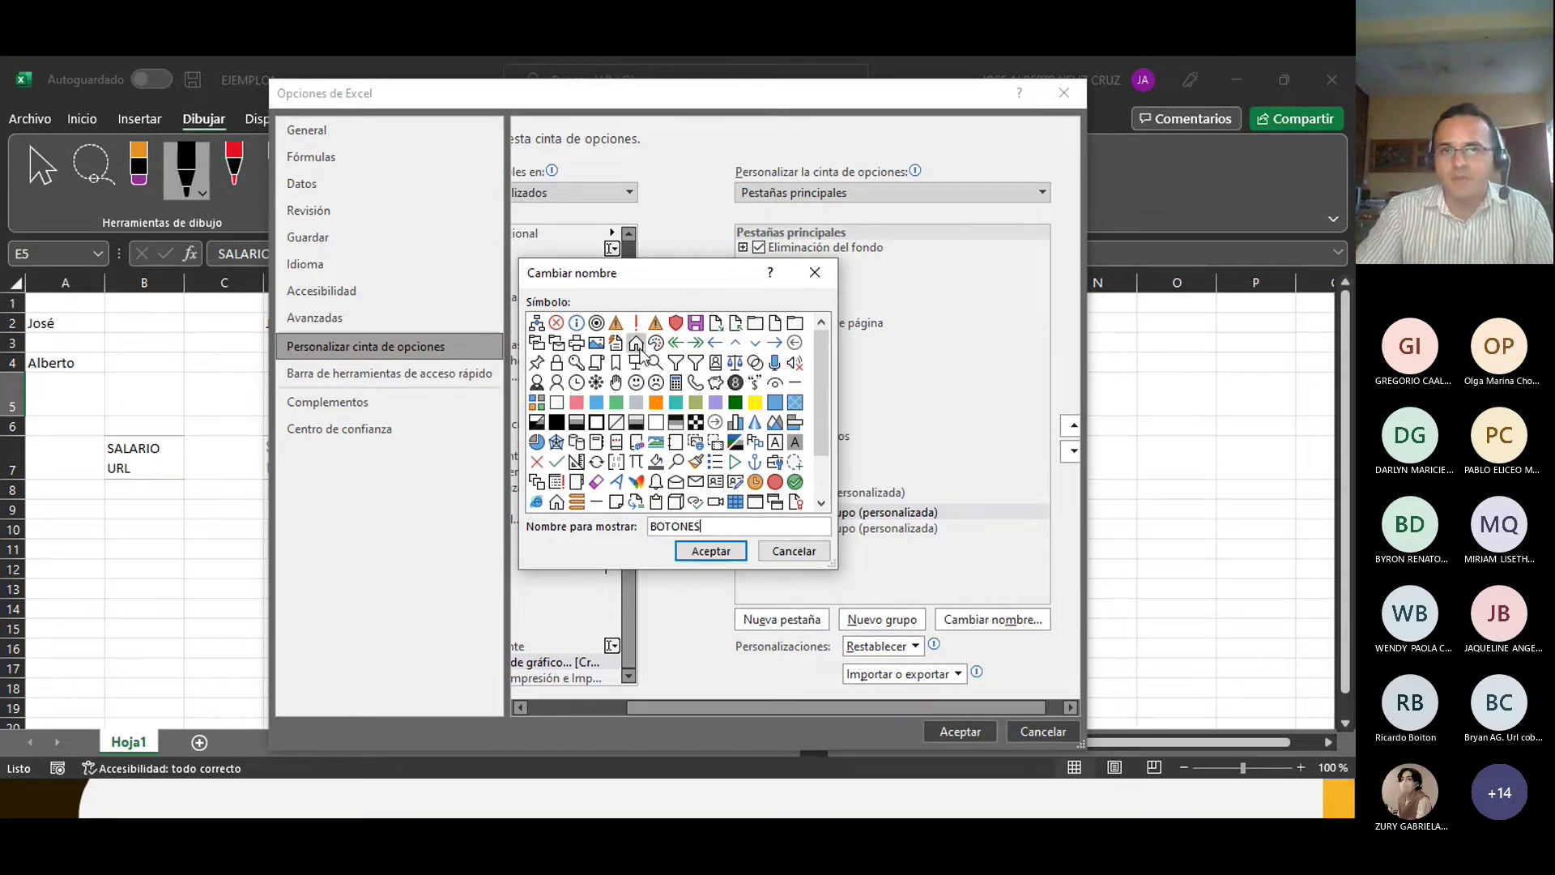
pyautogui.click(687, 553)
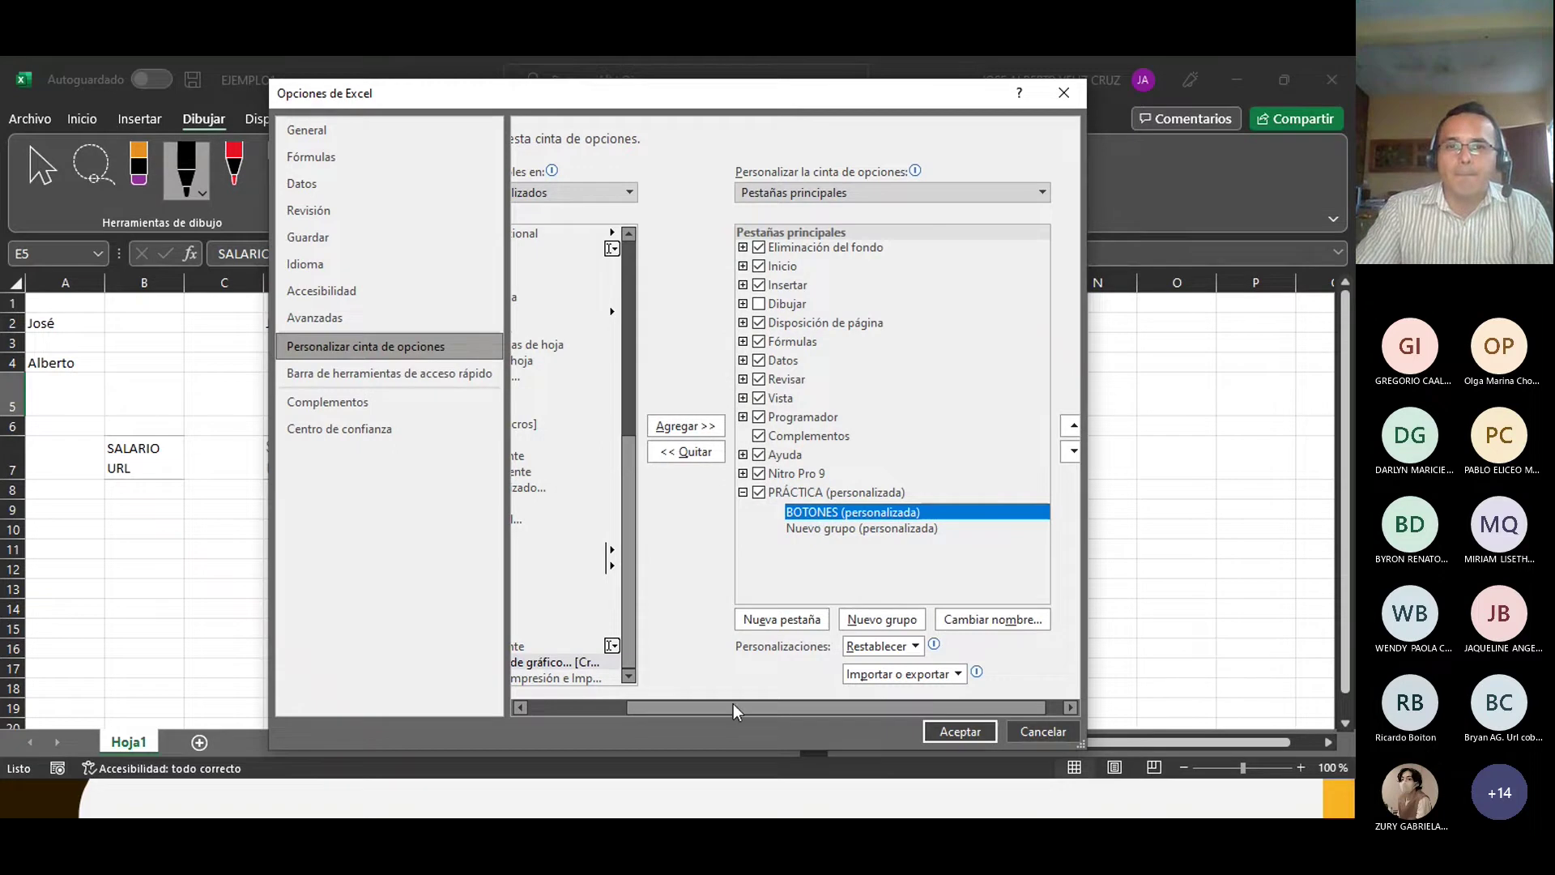
pyautogui.moveTo(733, 705); pyautogui.dragTo(681, 708)
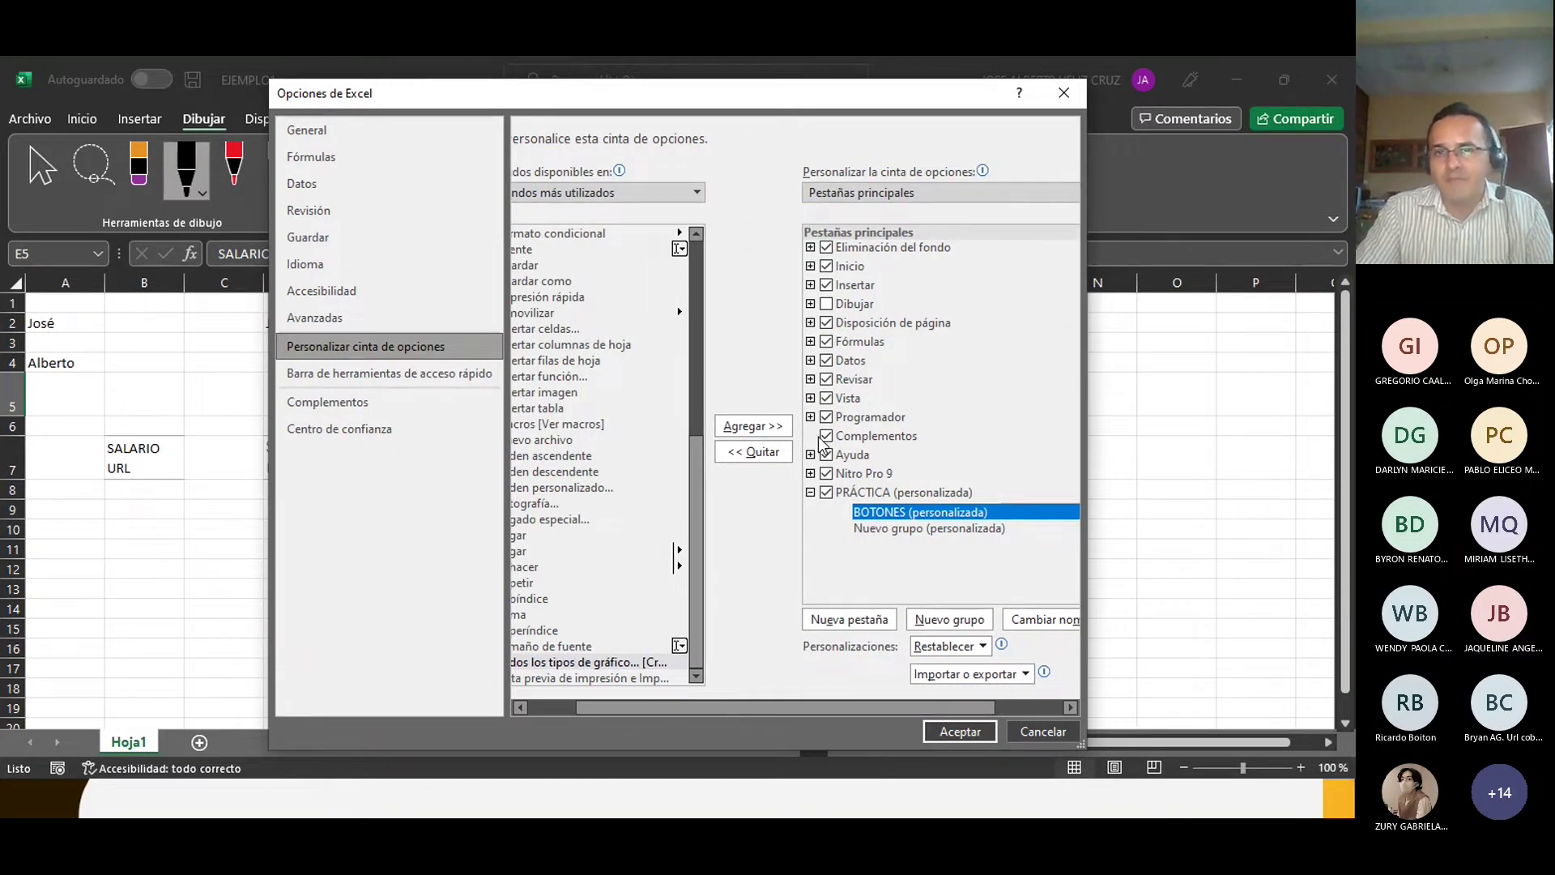
# Step: Expand Programador's groups and switch the command source list to Todos los comandos
pyautogui.click(810, 417)
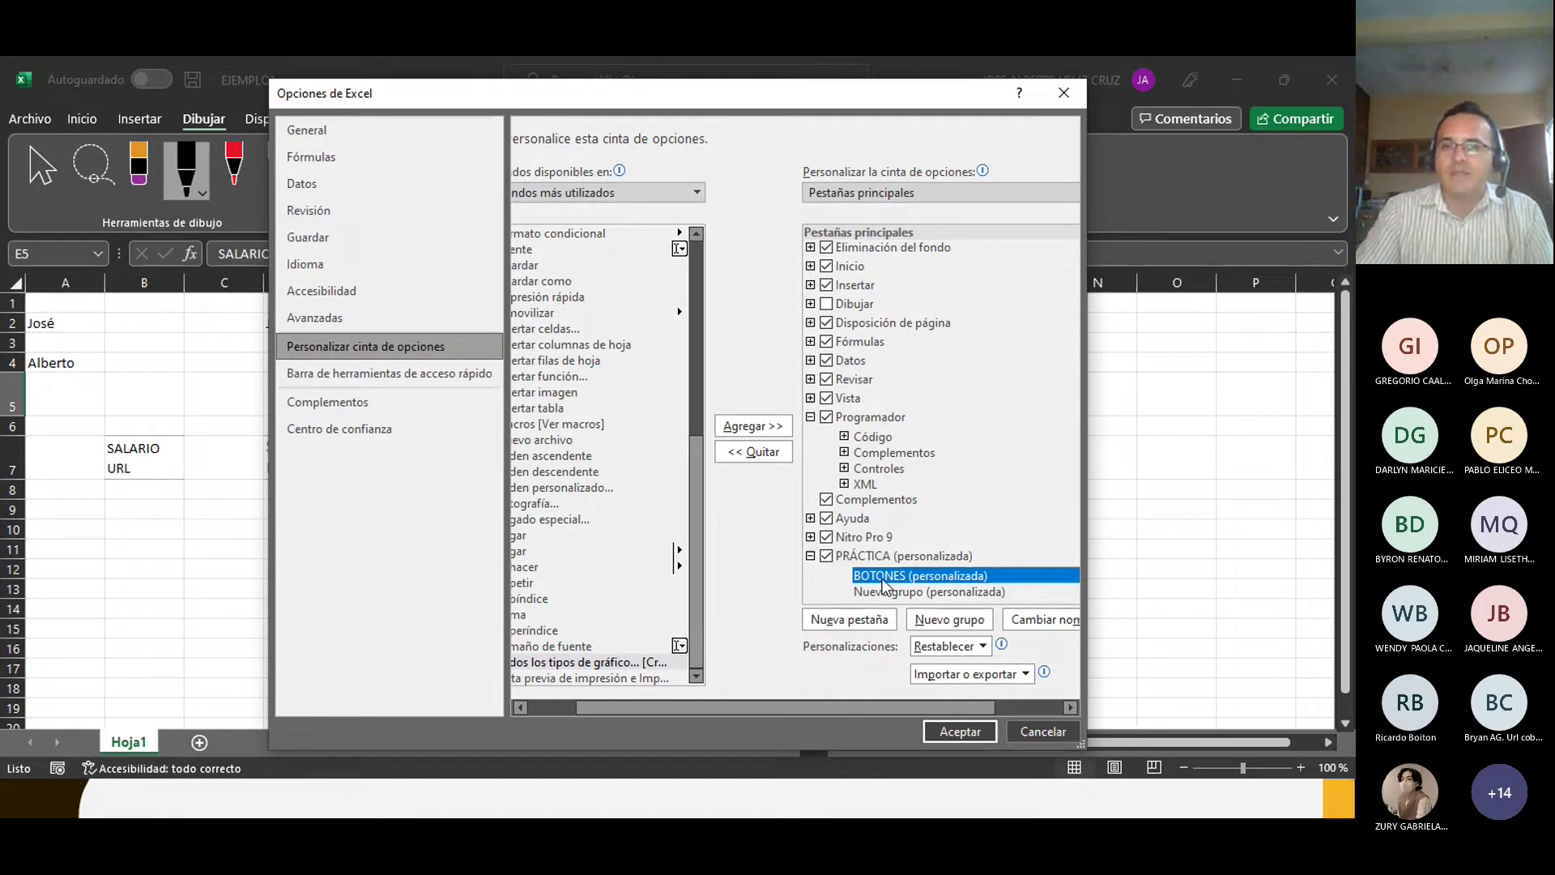
pyautogui.moveTo(689, 707); pyautogui.dragTo(565, 723)
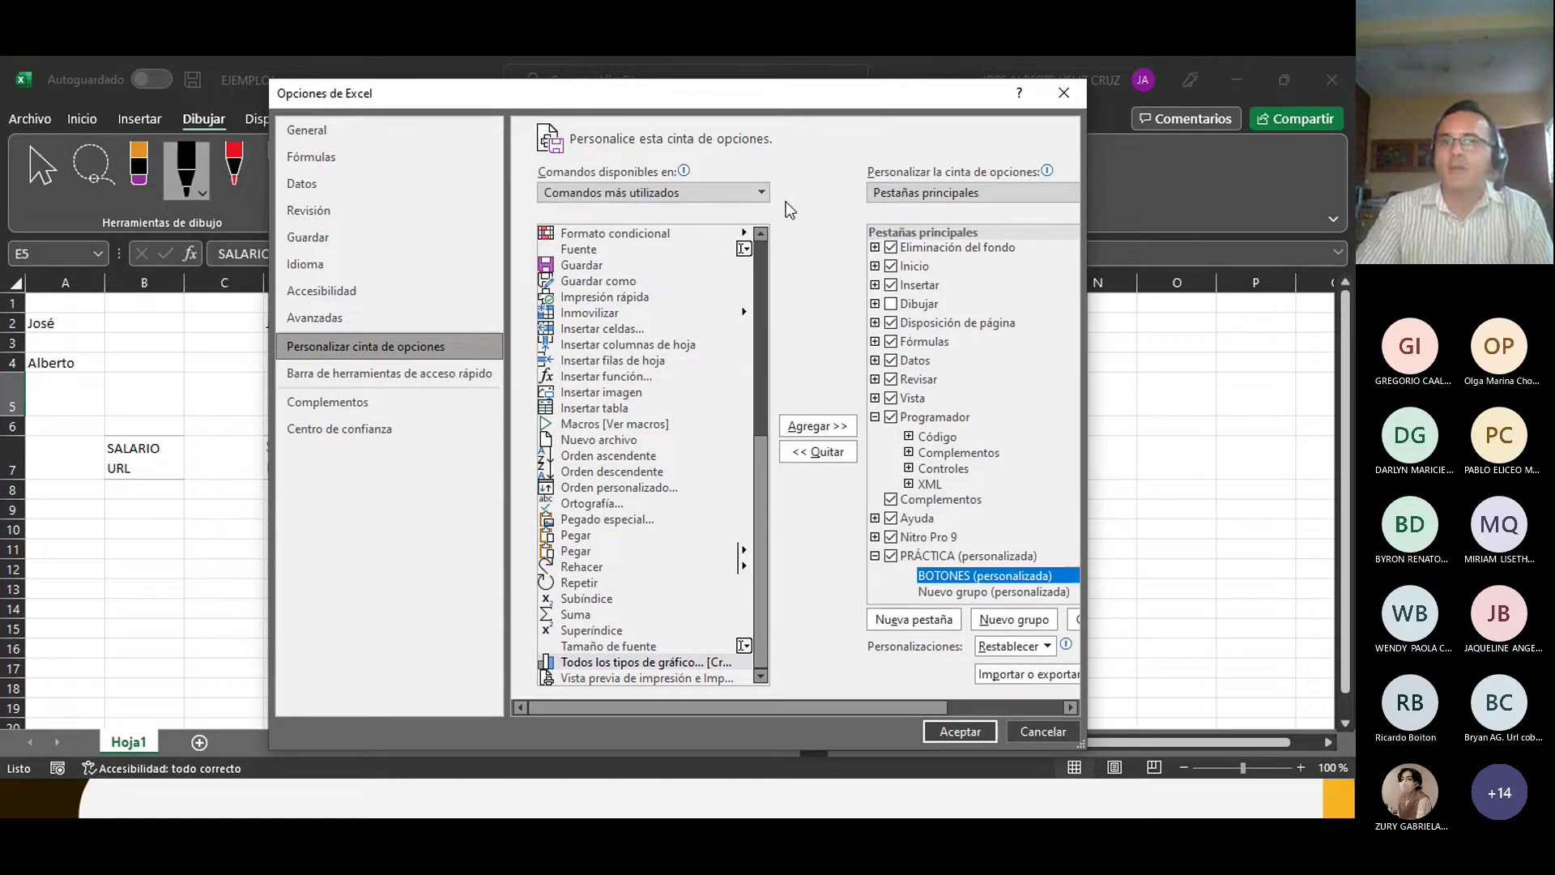
pyautogui.click(762, 193)
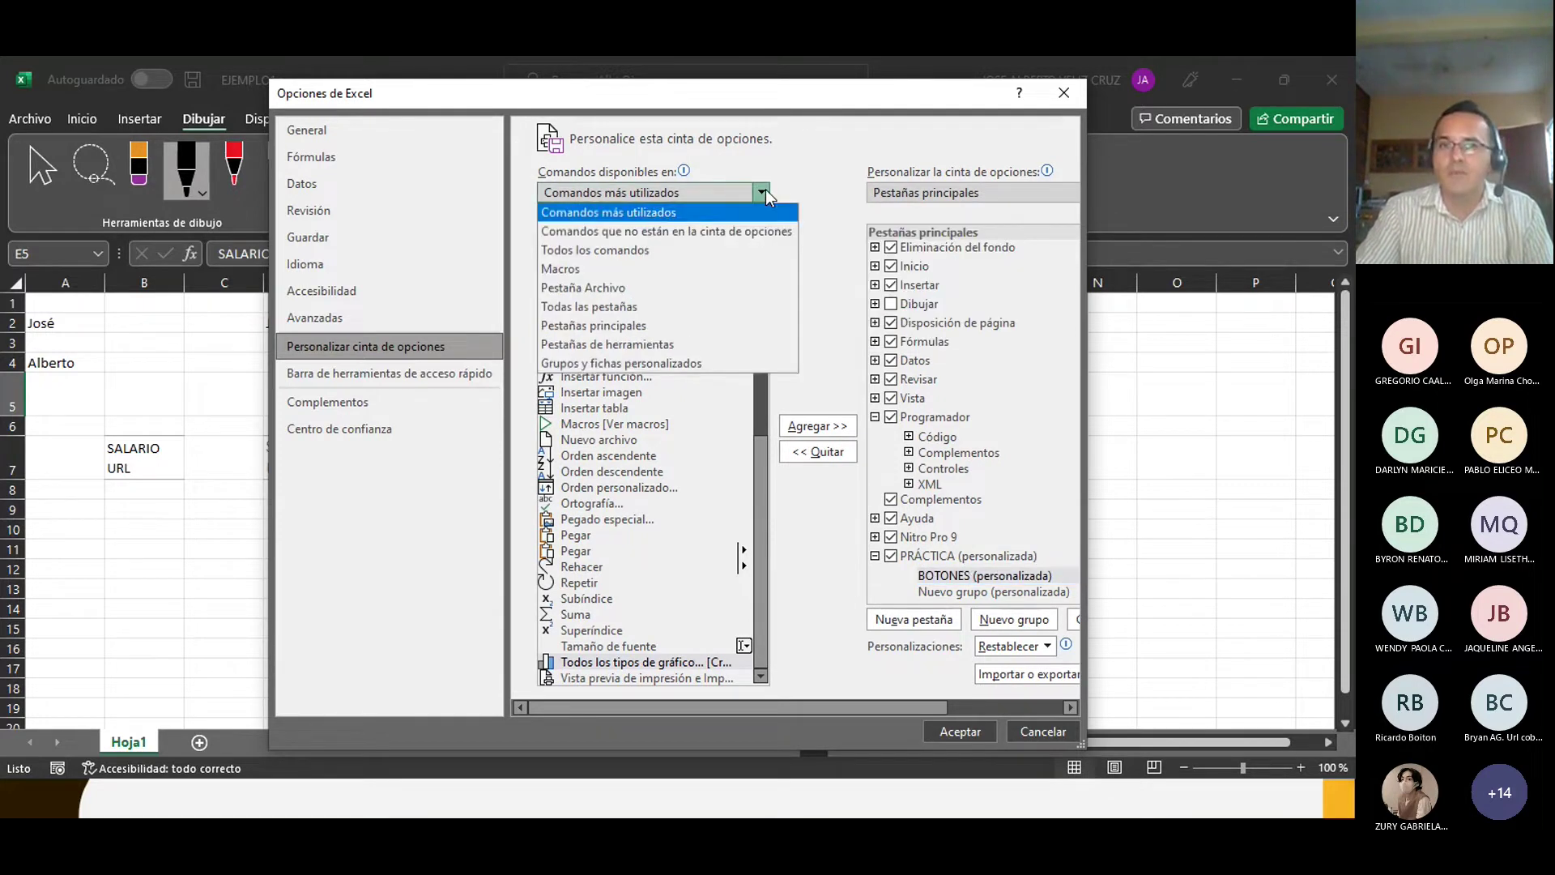
pyautogui.click(578, 252)
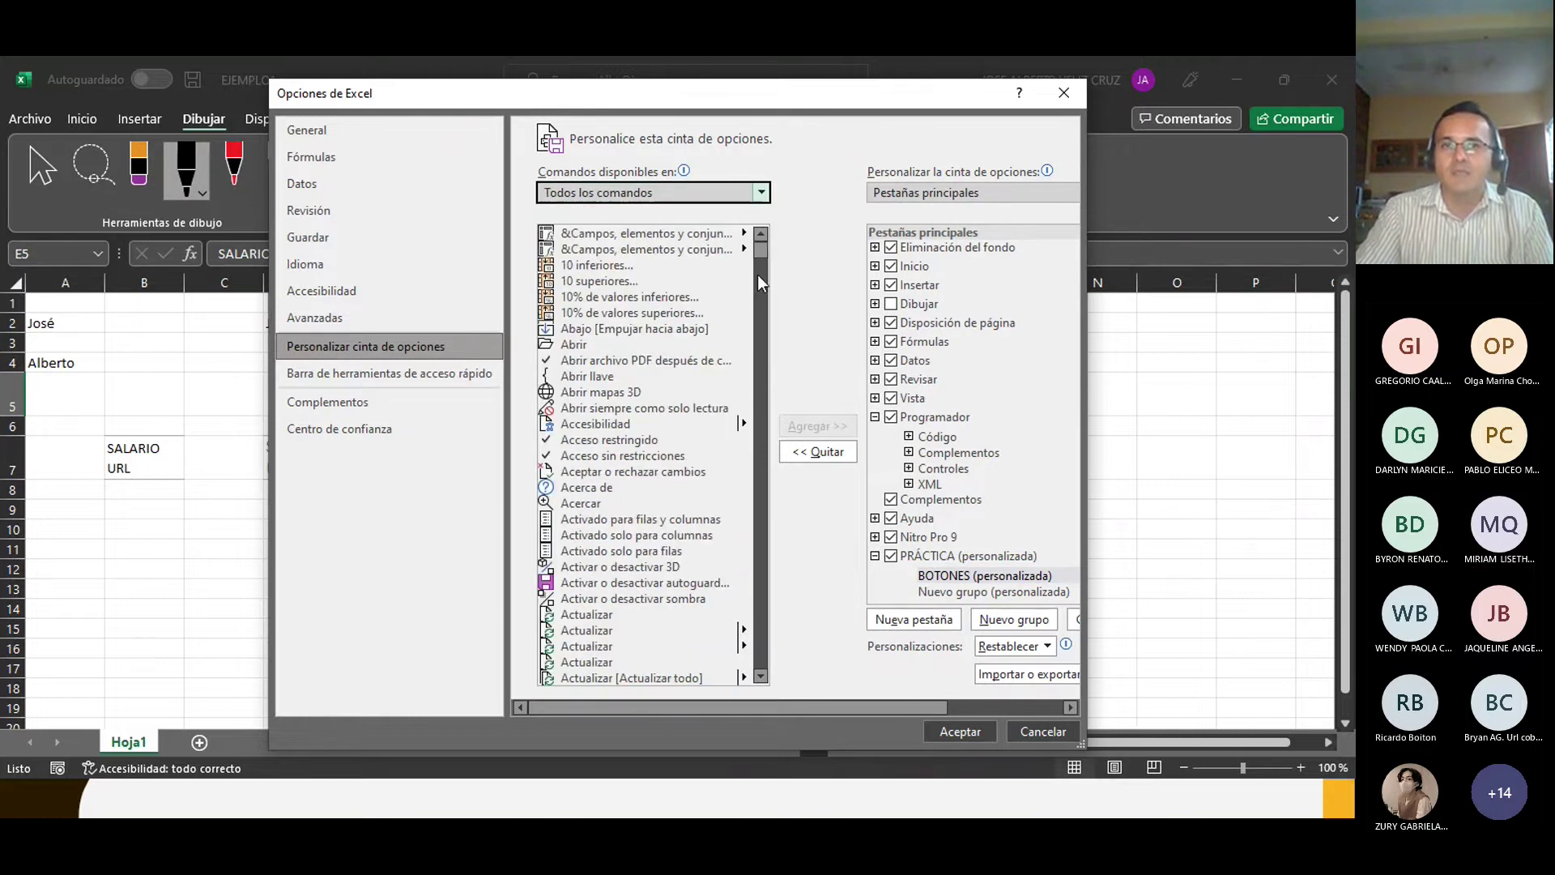
pyautogui.moveTo(760, 251); pyautogui.dragTo(752, 697)
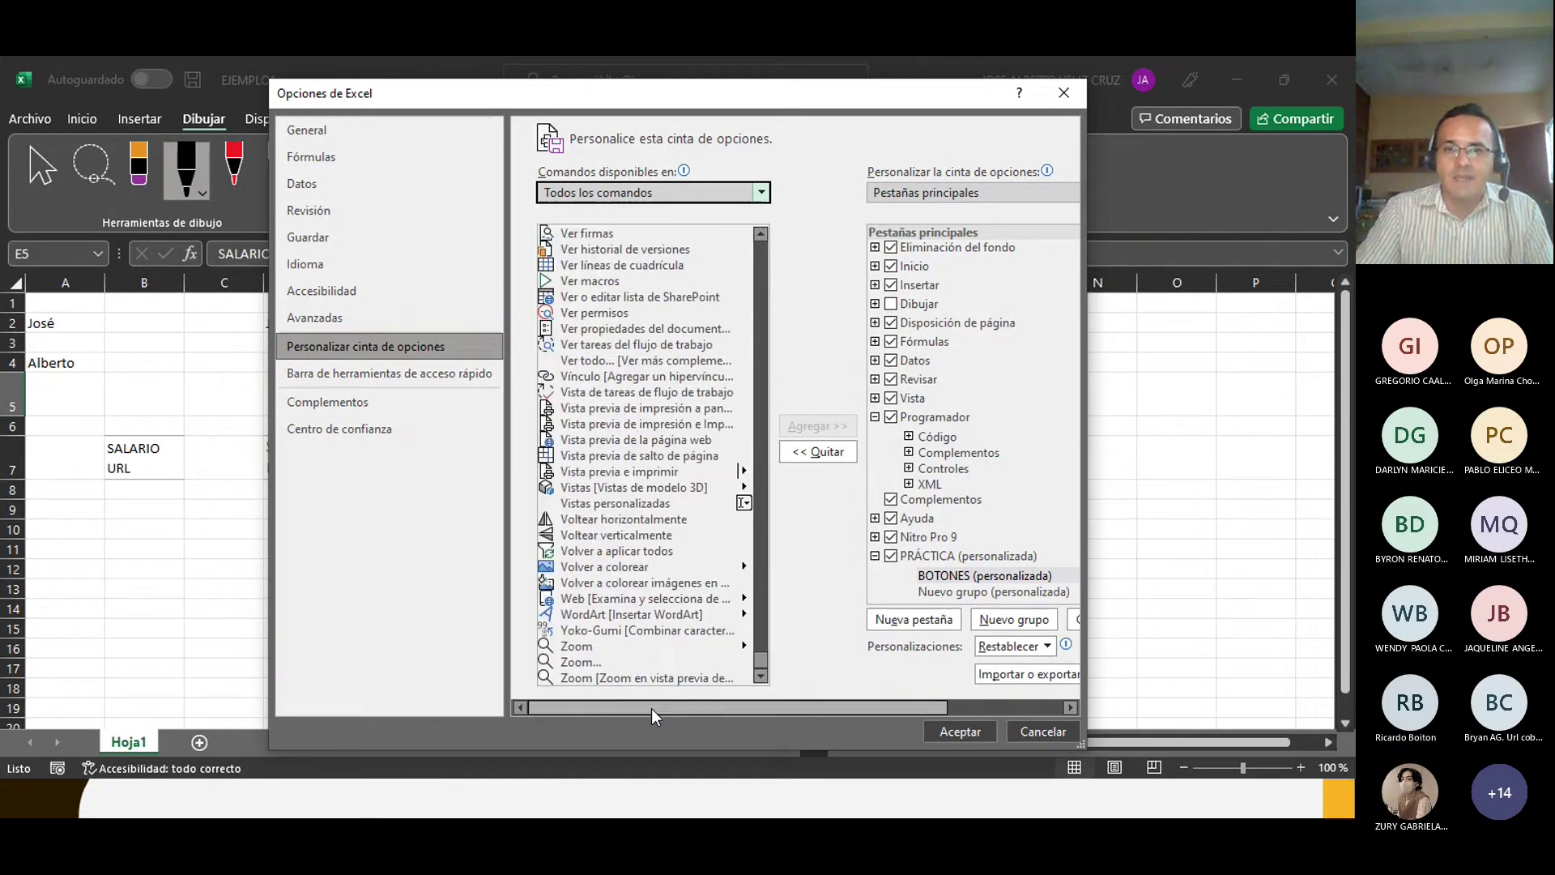
pyautogui.moveTo(653, 700); pyautogui.dragTo(659, 700)
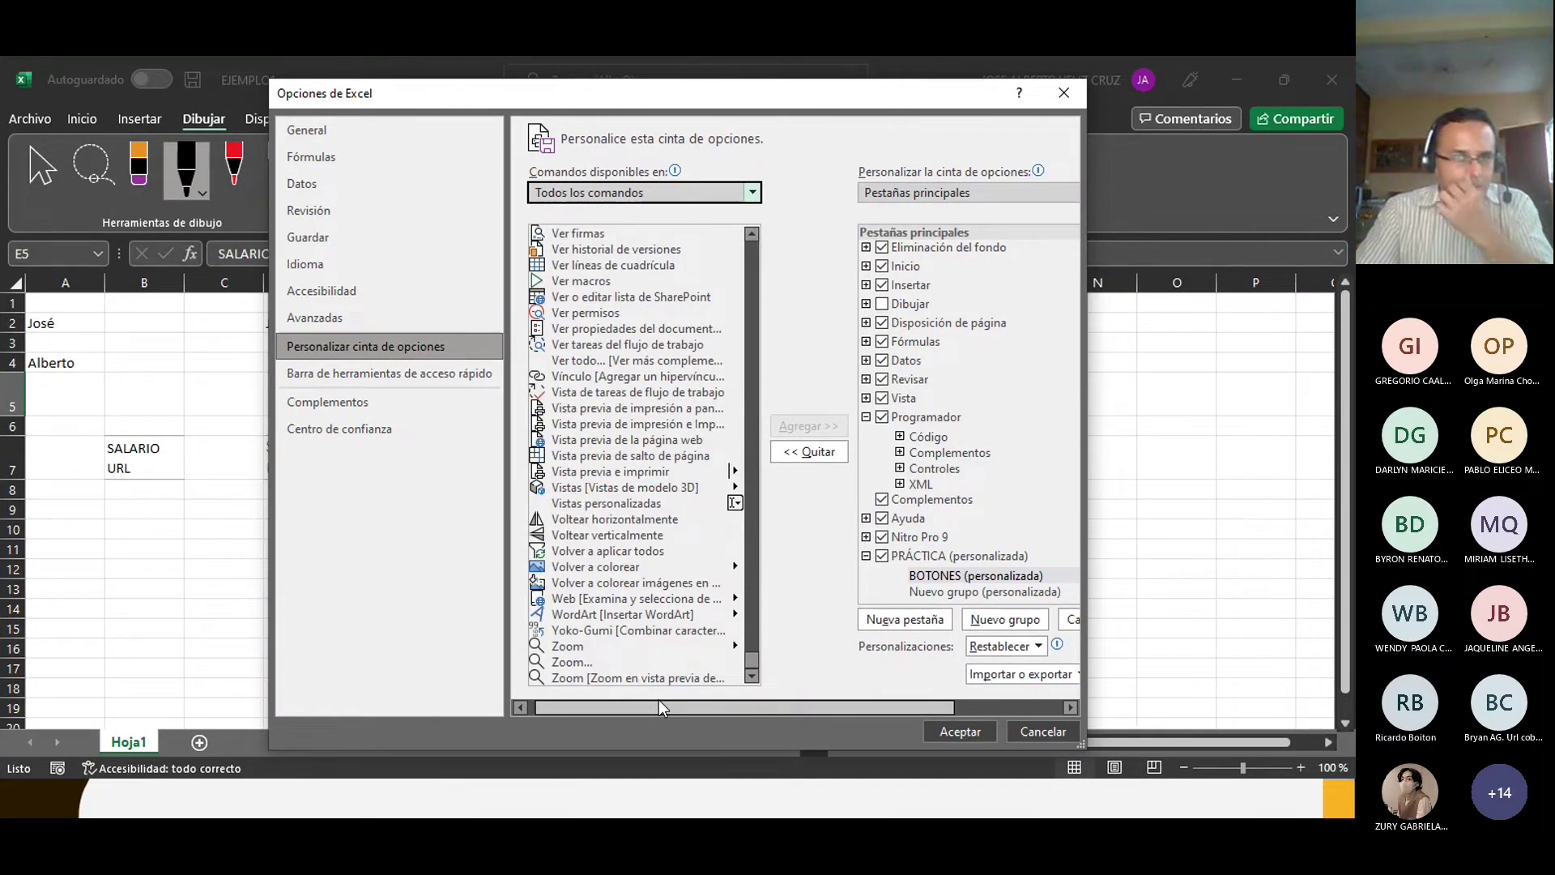
pyautogui.scroll(20, 600, 593)
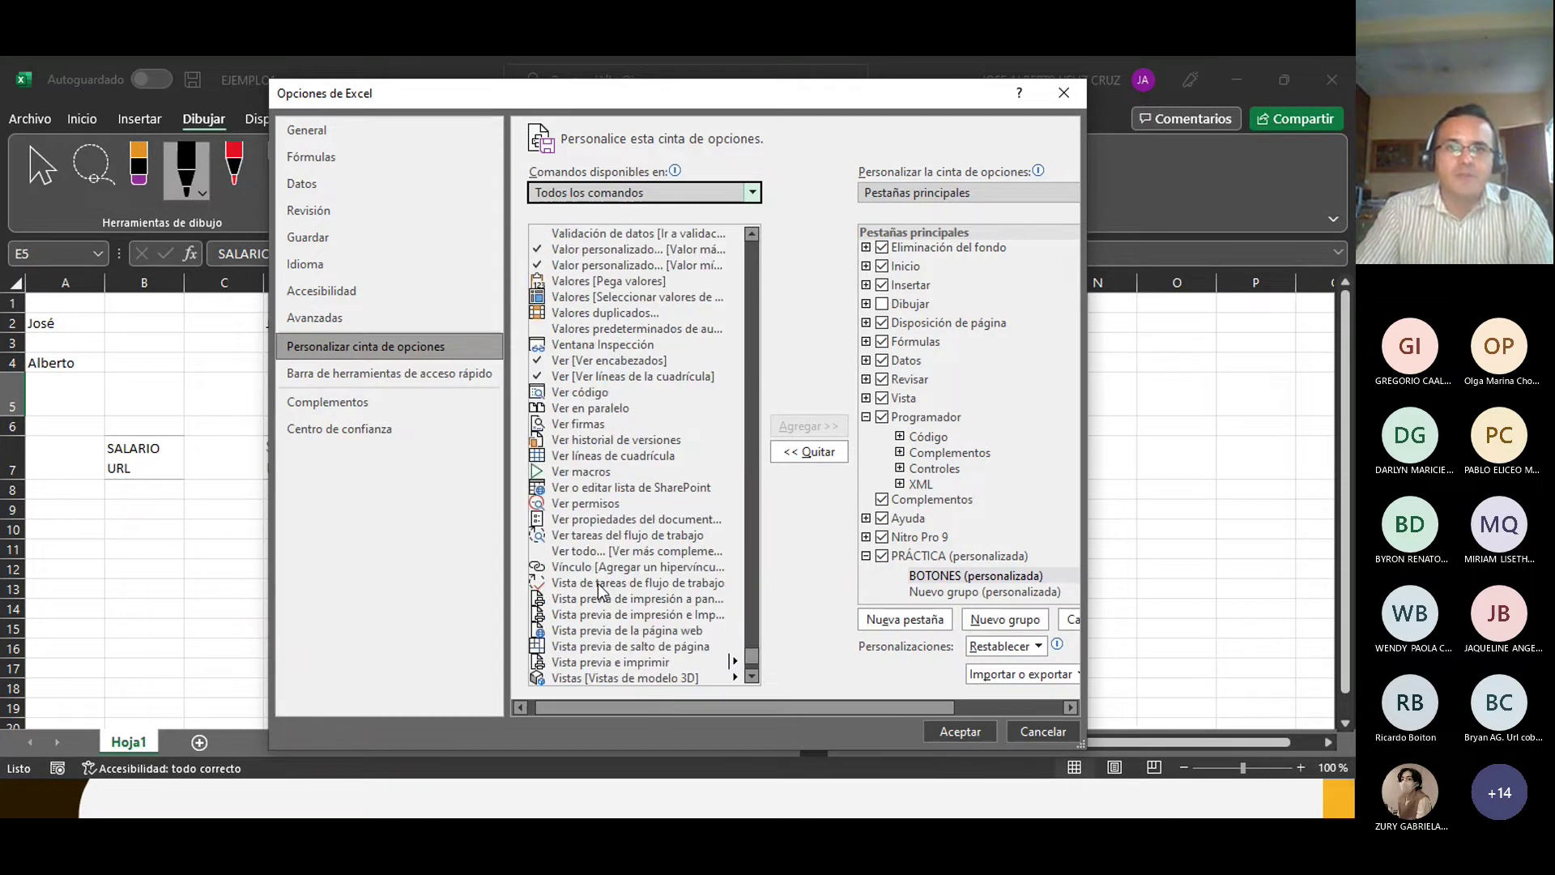
pyautogui.scroll(20, 599, 594)
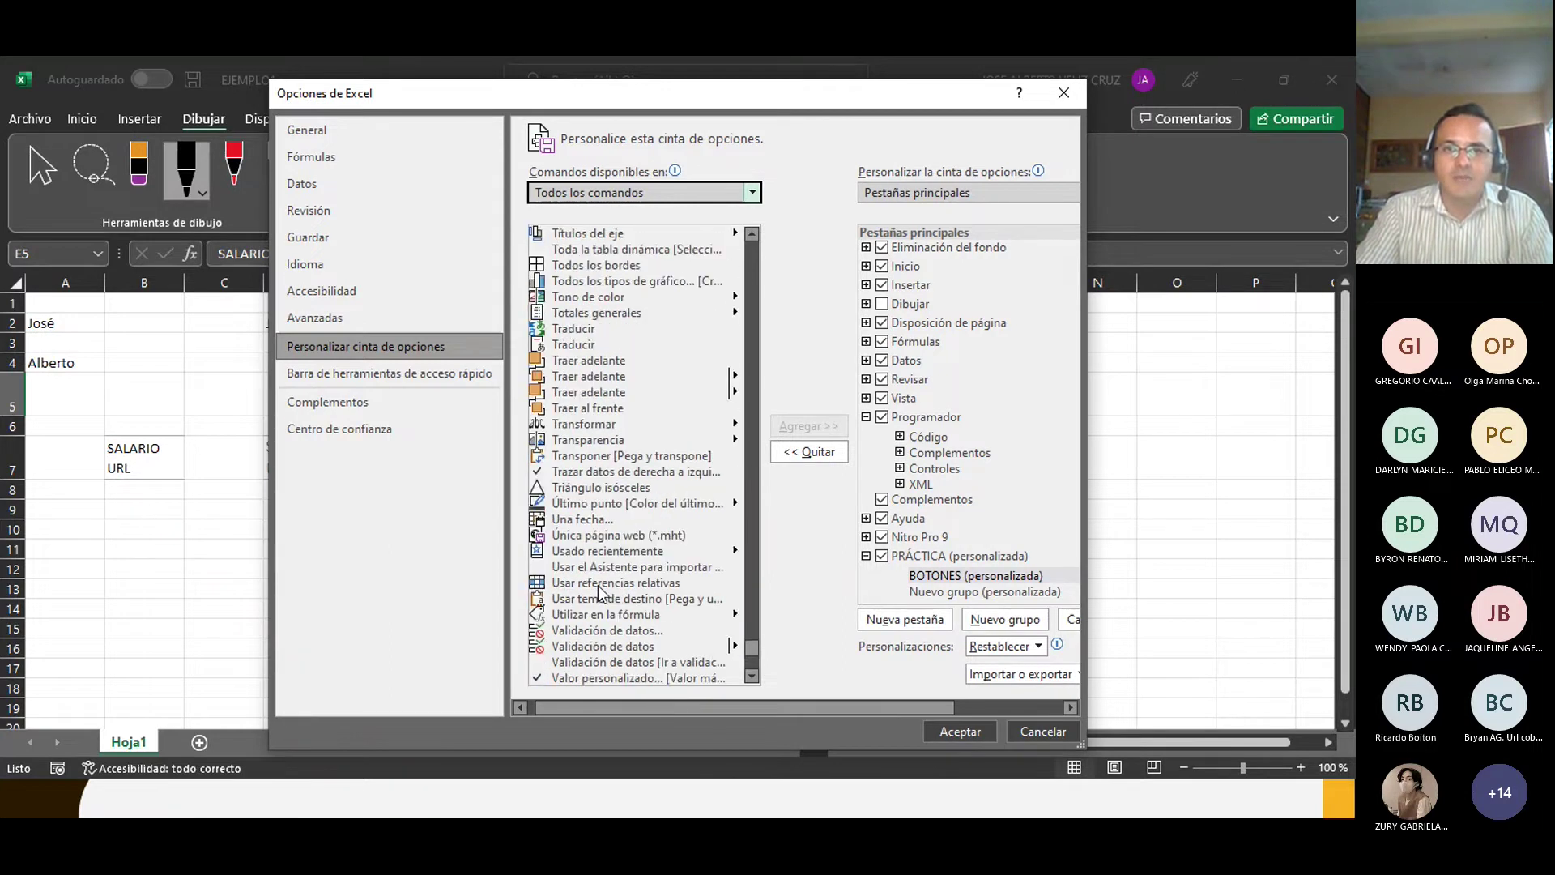
pyautogui.scroll(20, 600, 593)
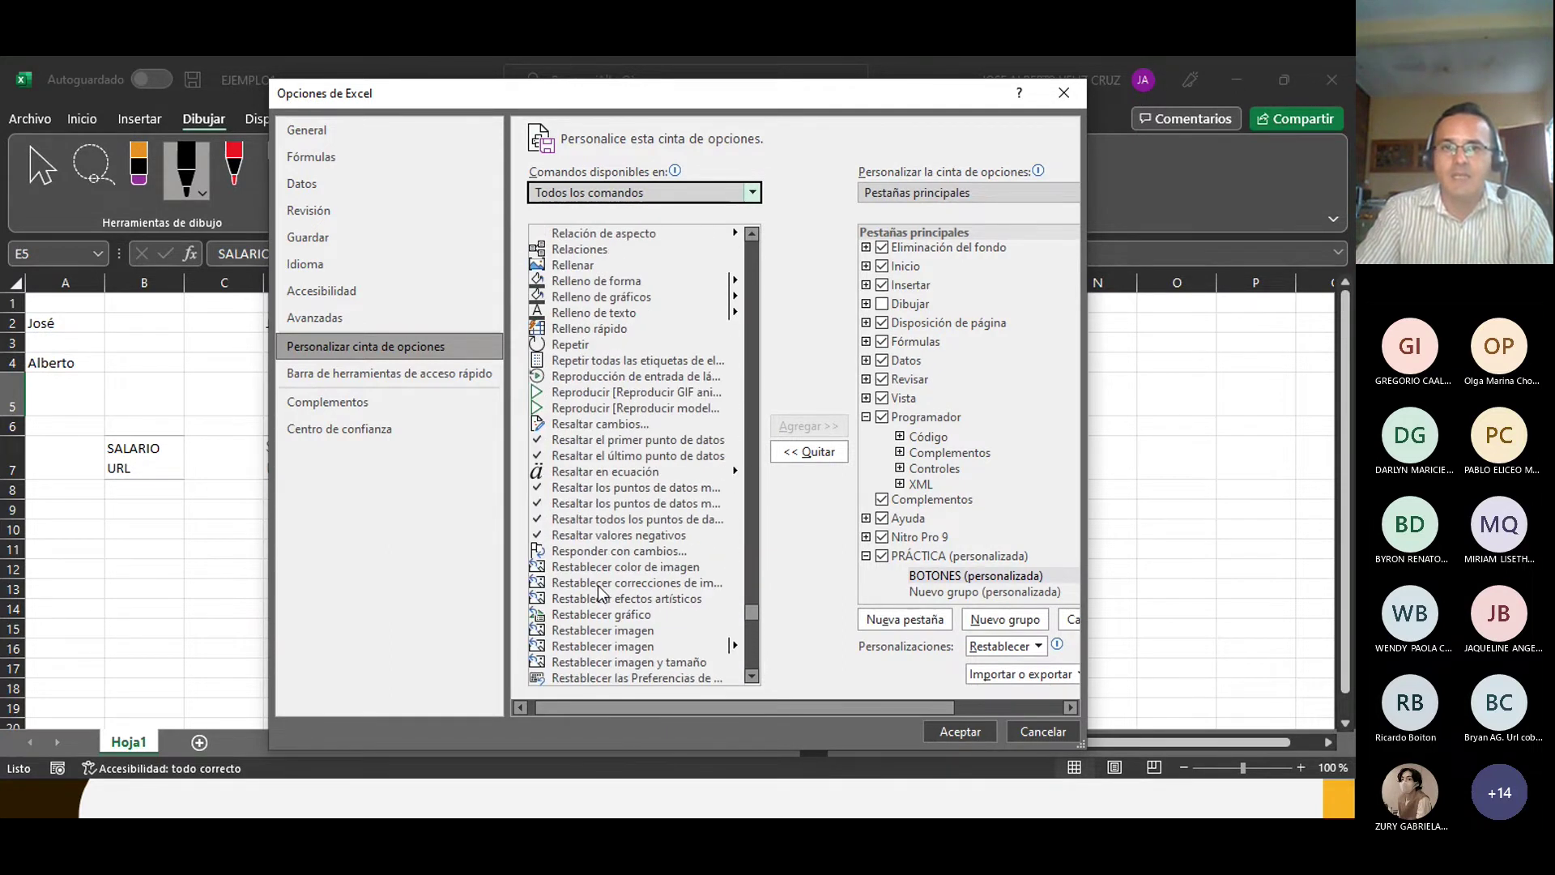
pyautogui.scroll(2, 598, 584)
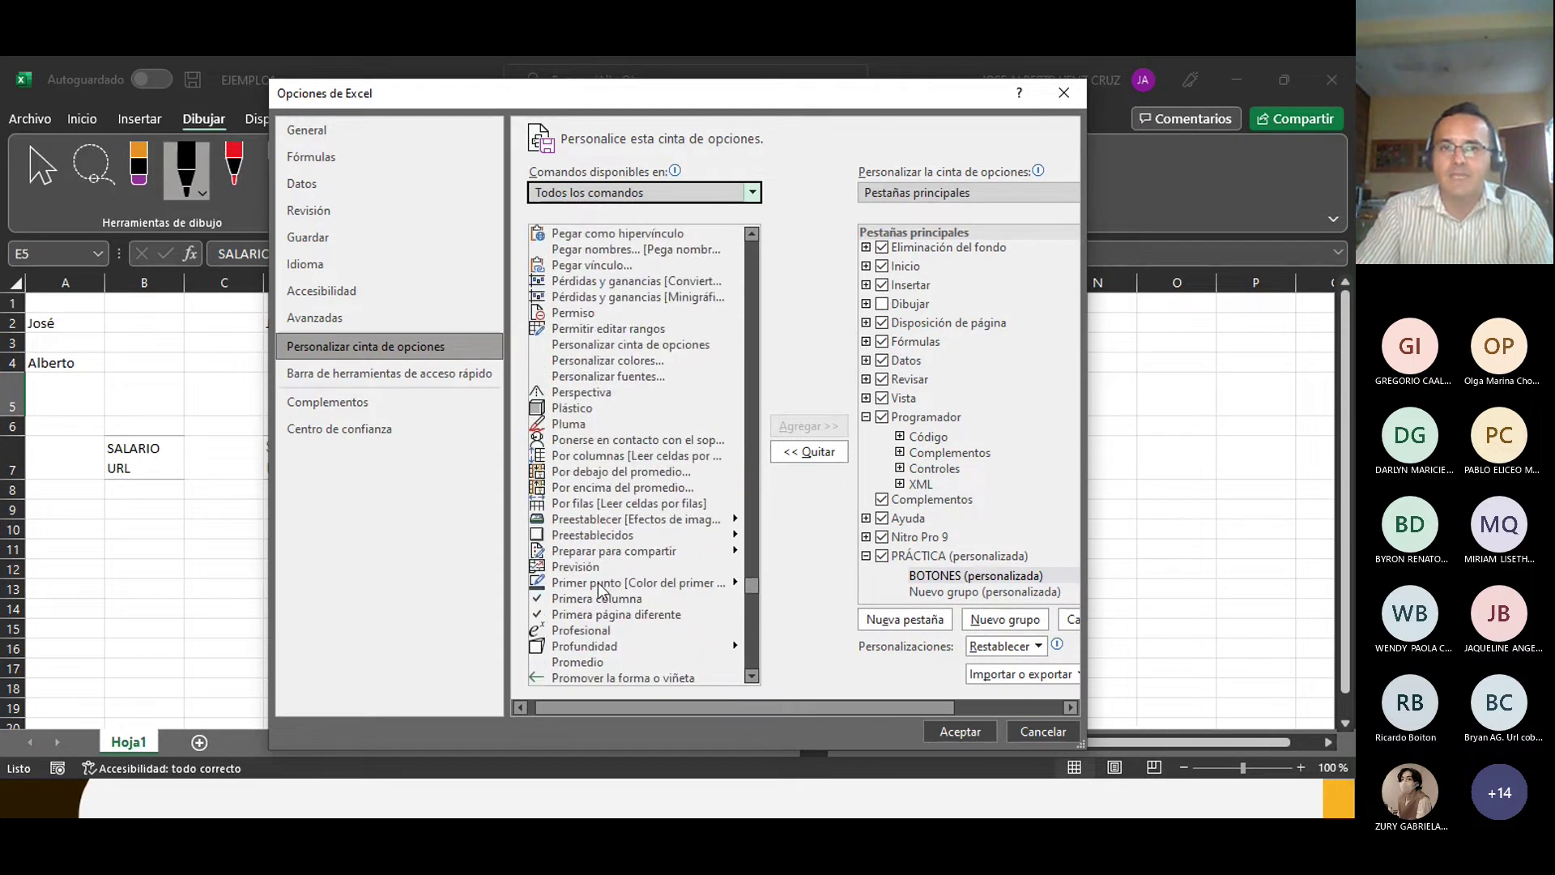
# Step: Apply the ribbon changes, view the empty PRÁCTICA tab, then open the File backstage
pyautogui.click(949, 731)
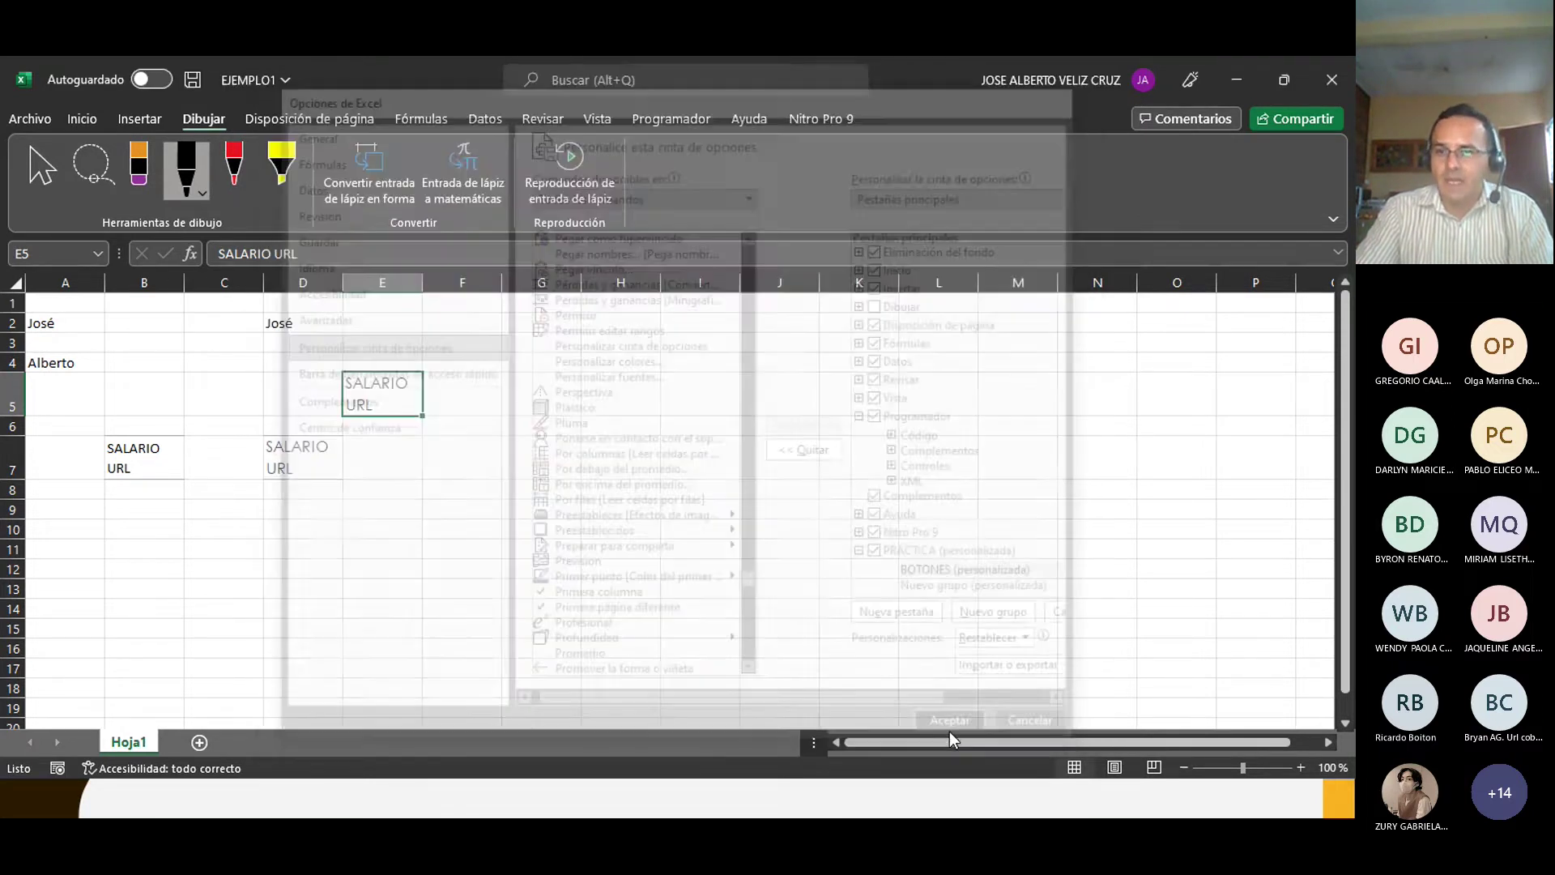
pyautogui.click(834, 121)
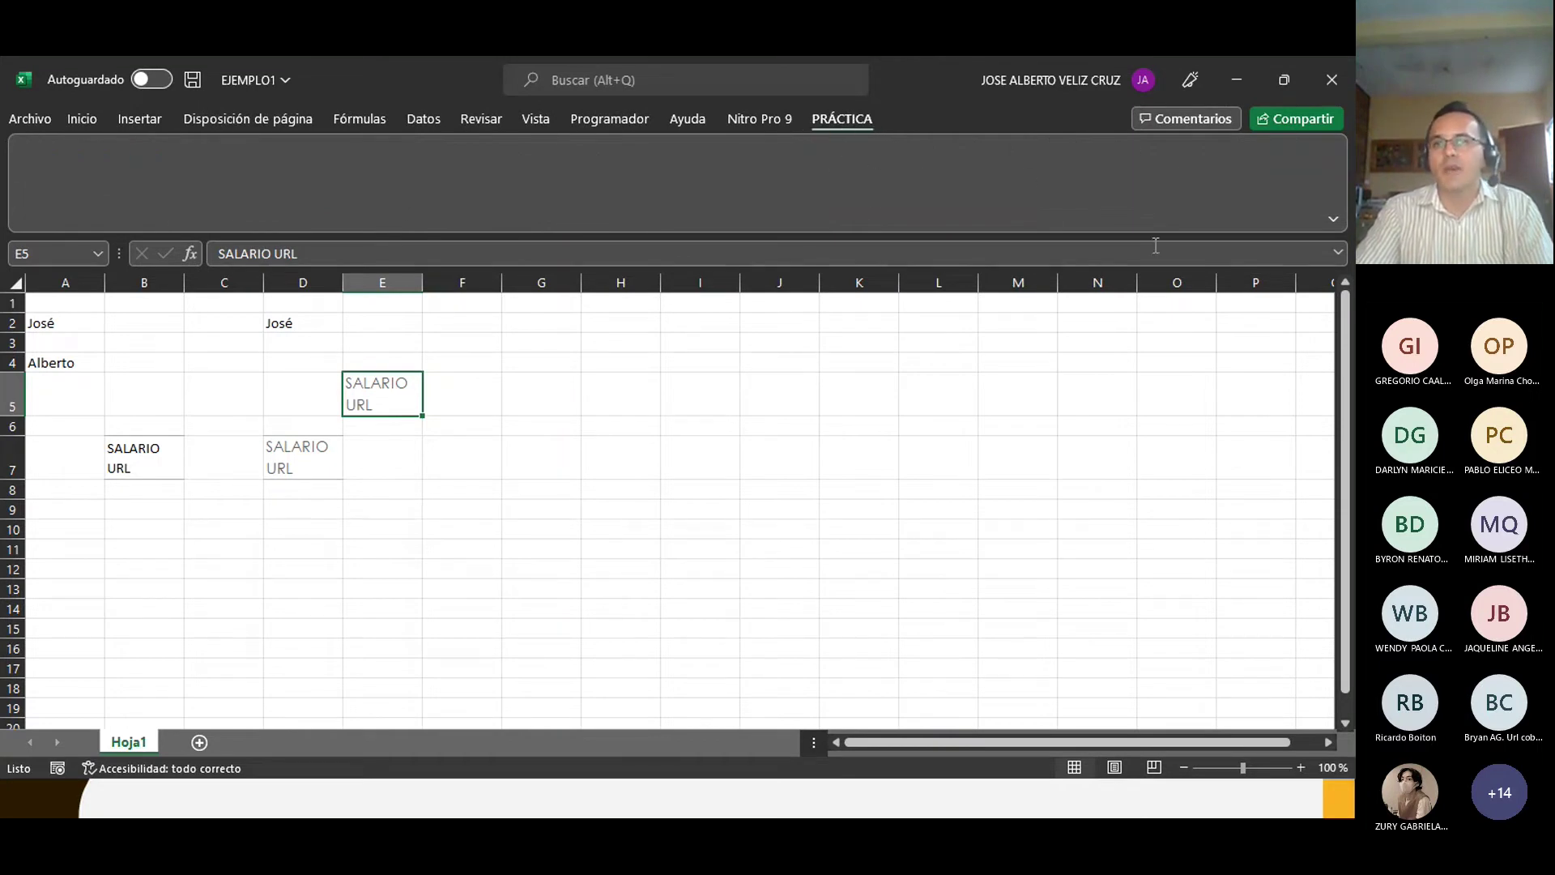
pyautogui.click(1333, 220)
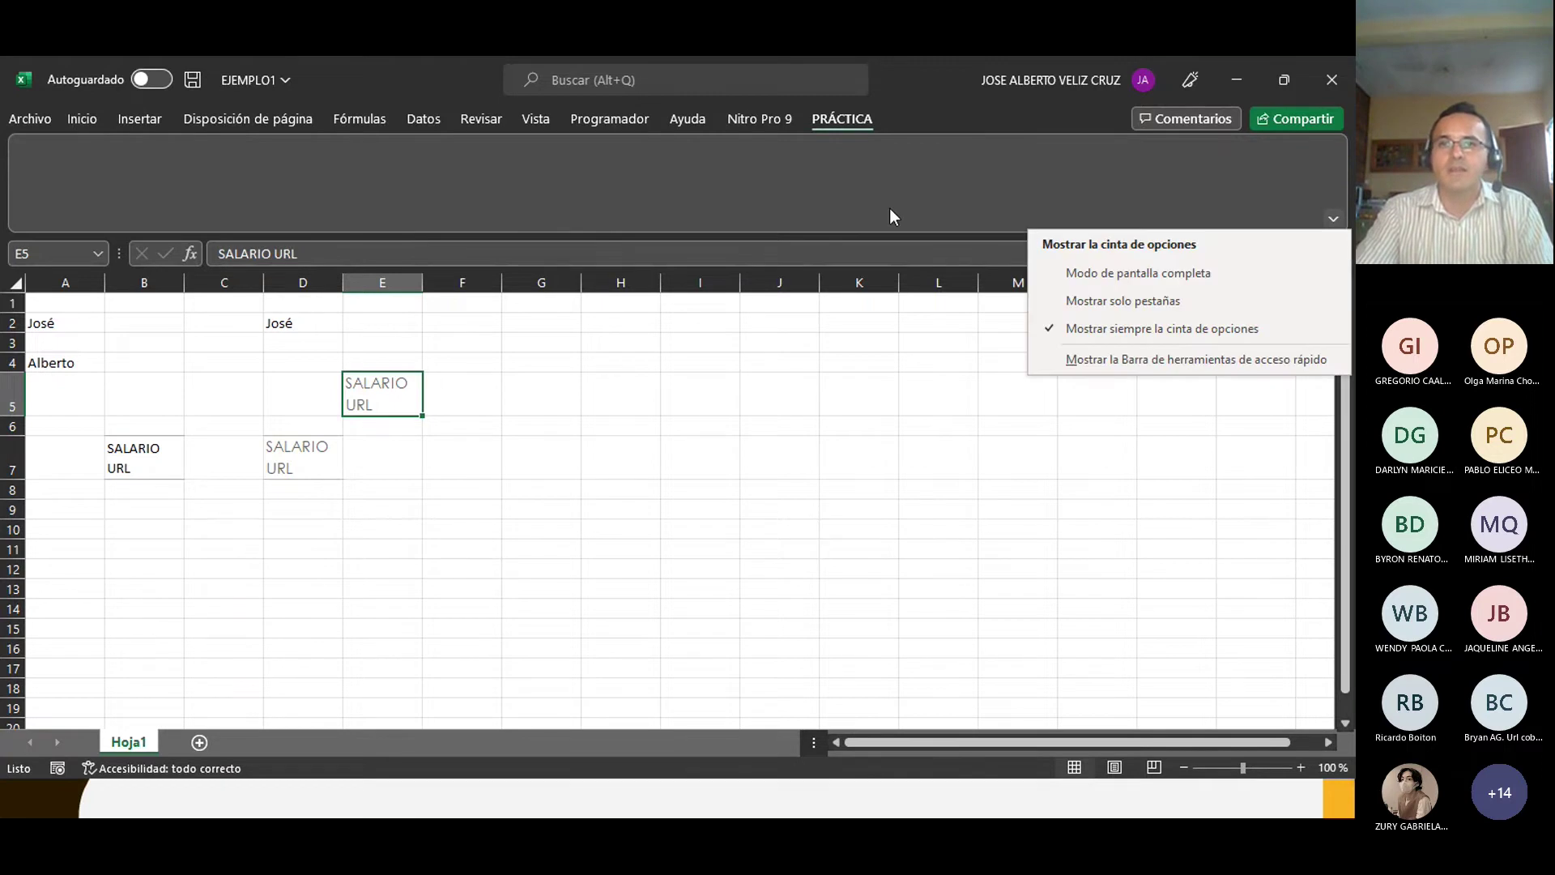
pyautogui.click(805, 170)
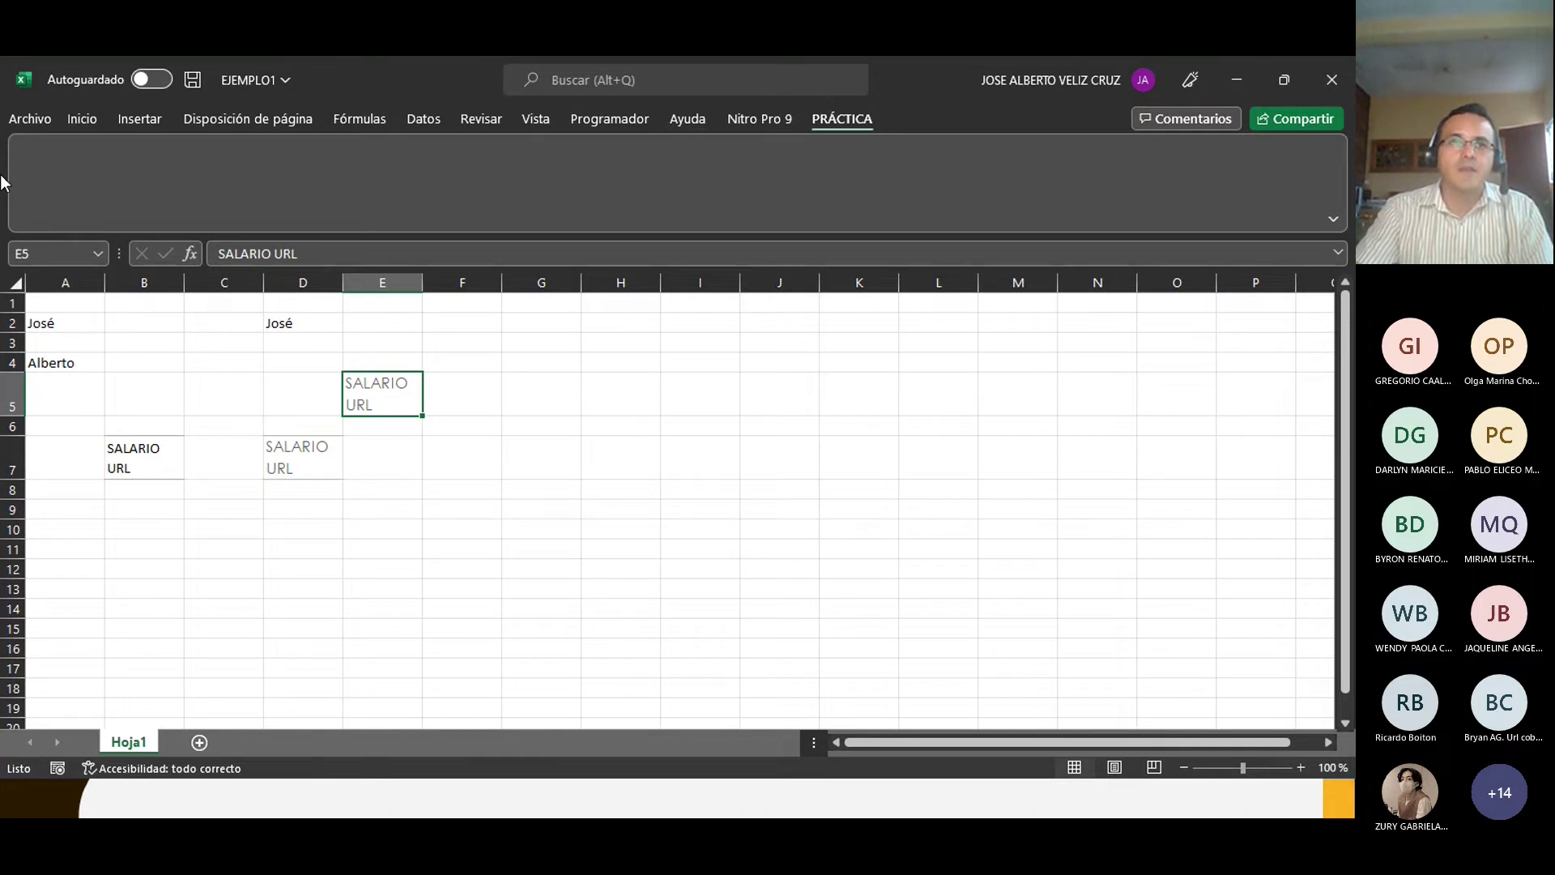
pyautogui.click(19, 119)
# Step: Open Customize Ribbon in Excel Options, expand Inicio, scroll the tab list, and close with Aceptar
pyautogui.click(56, 742)
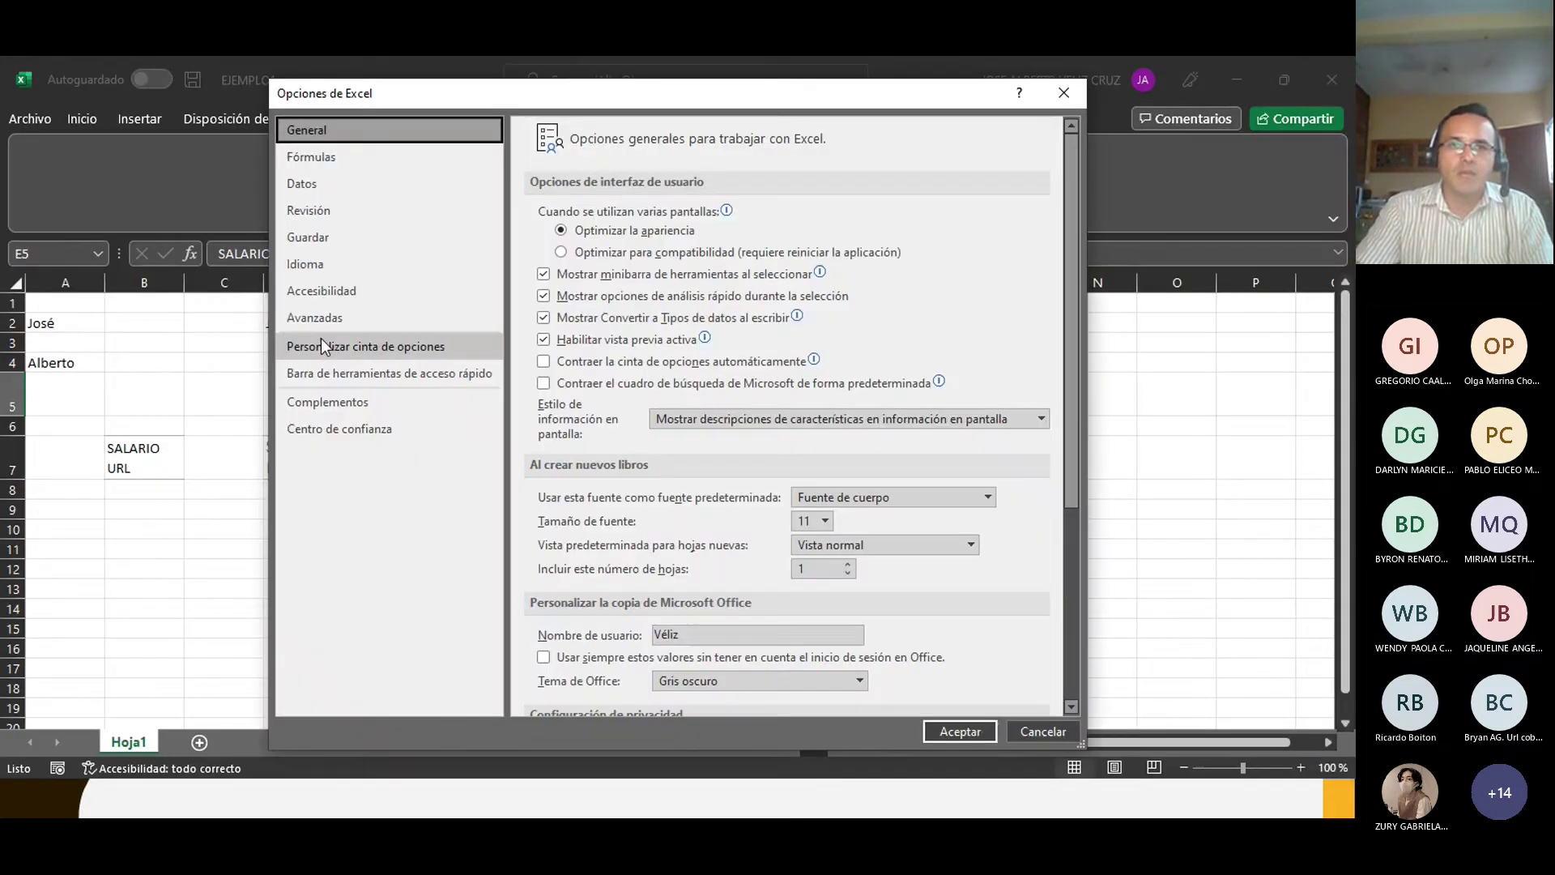
pyautogui.click(341, 353)
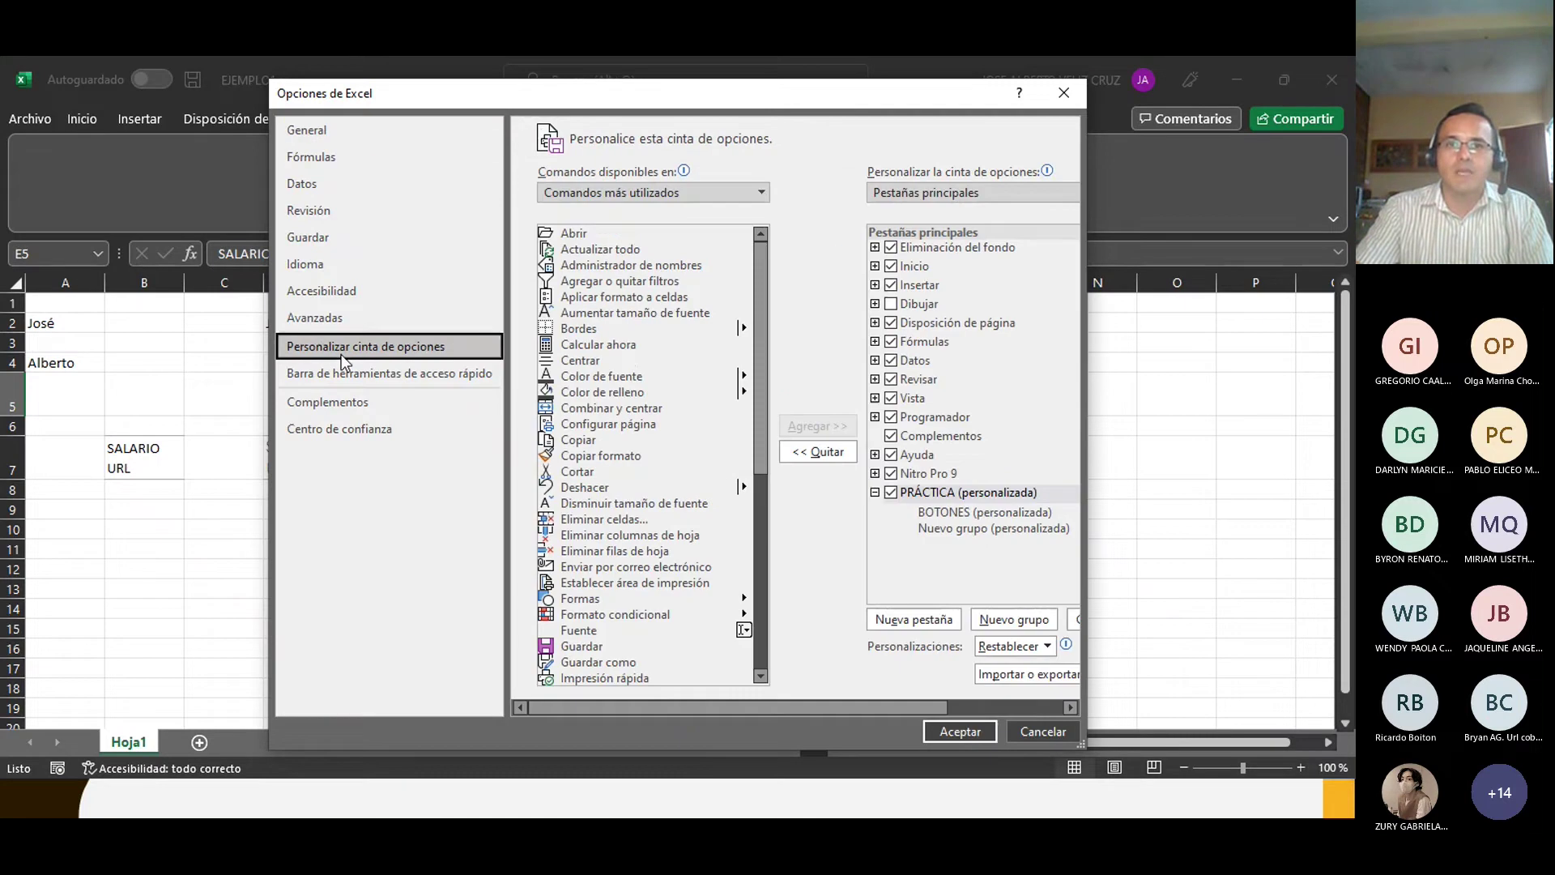
pyautogui.click(875, 266)
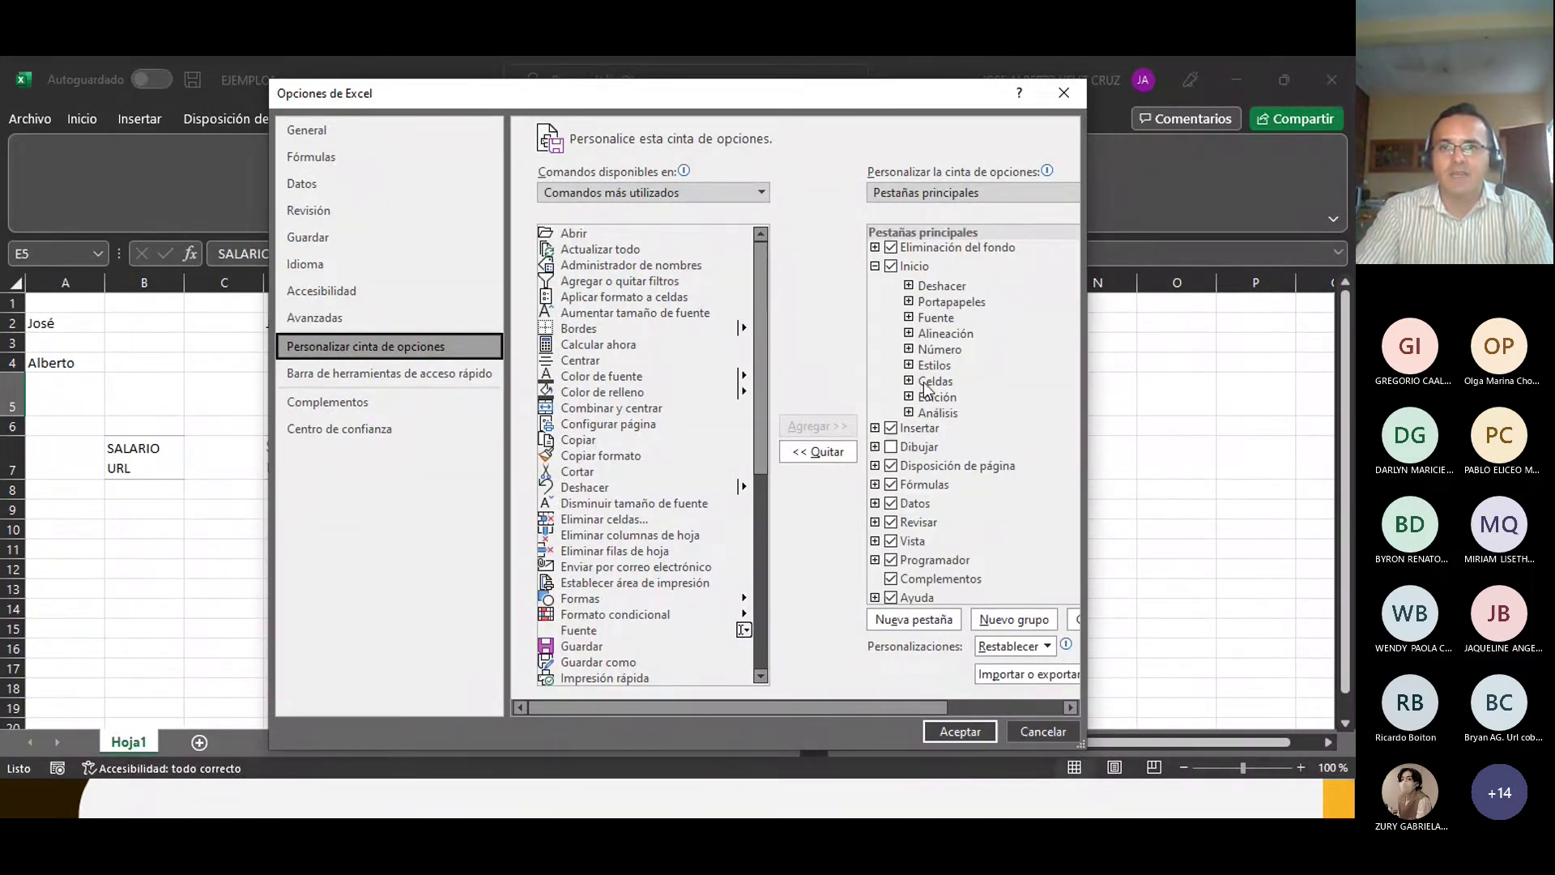
pyautogui.scroll(-2, 969, 455)
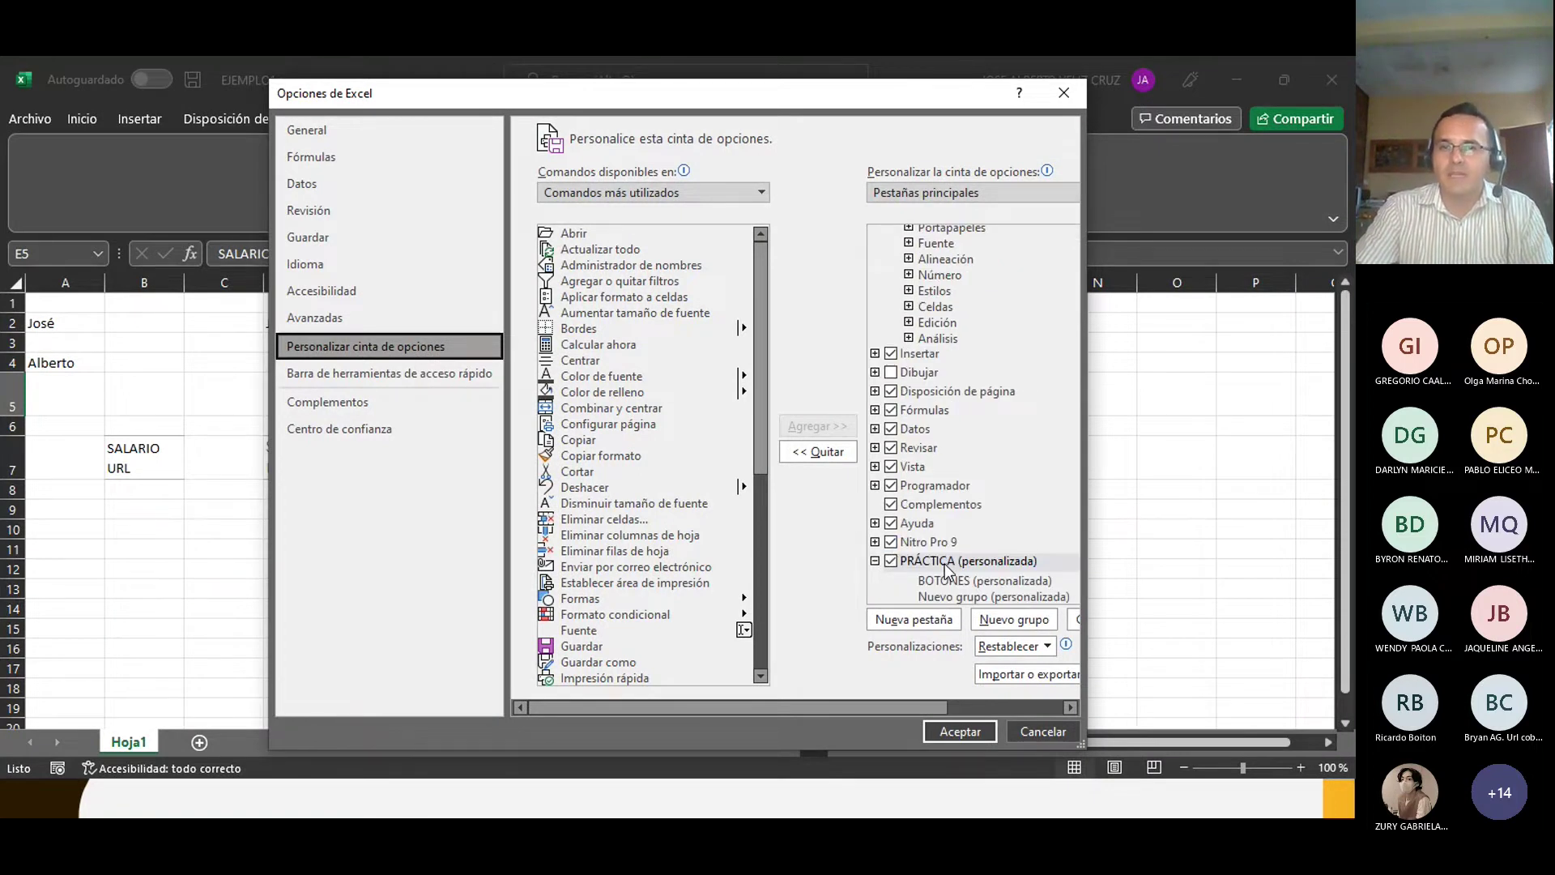
pyautogui.scroll(2, 893, 261)
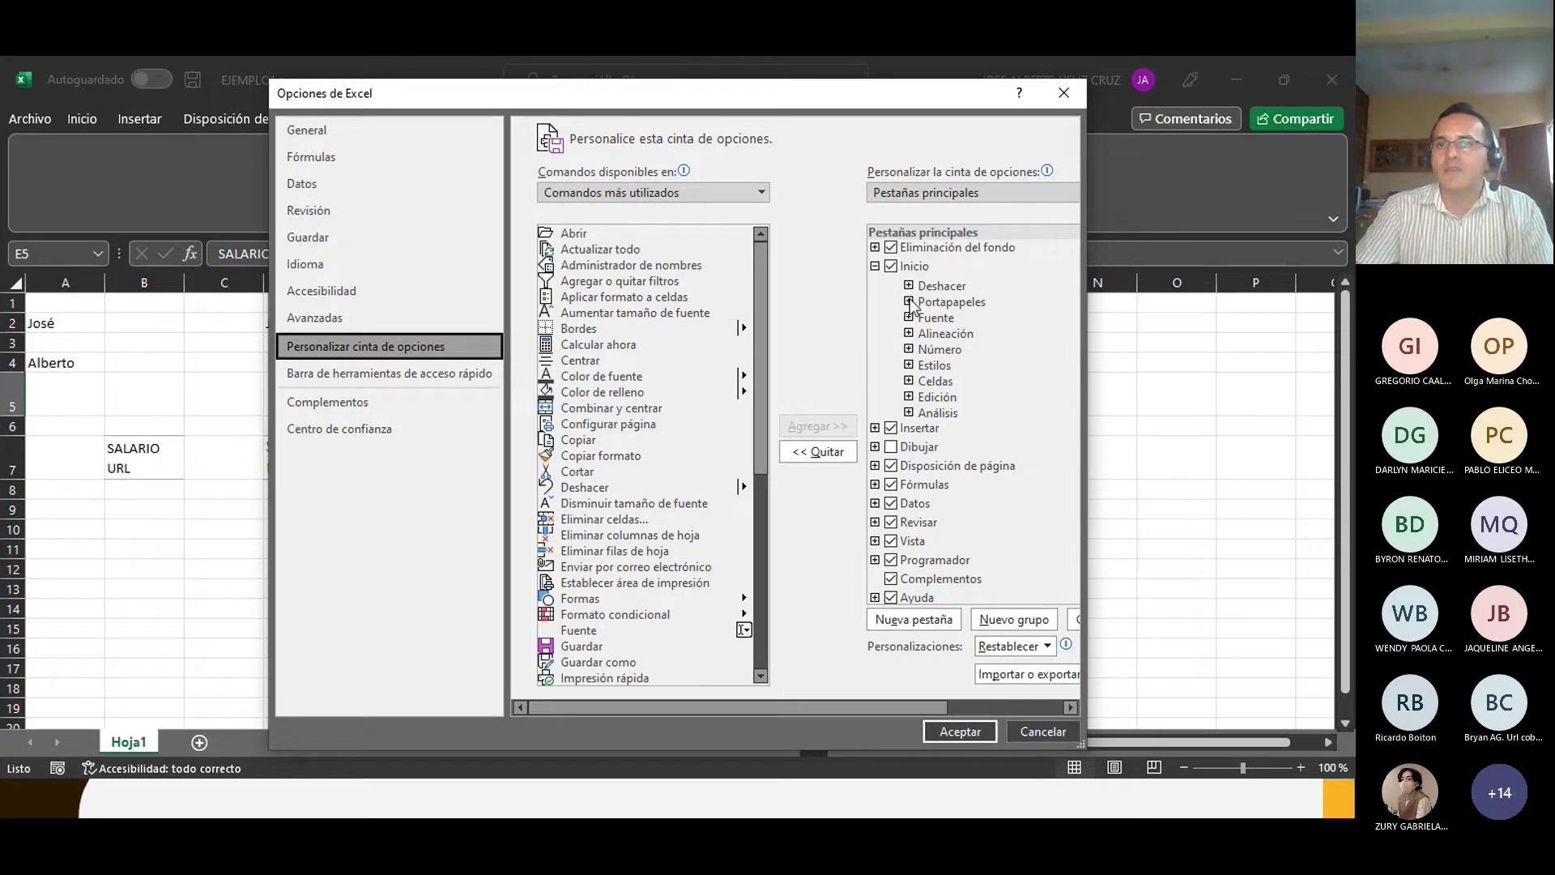
pyautogui.scroll(-2, 964, 587)
pyautogui.scroll(2, 951, 557)
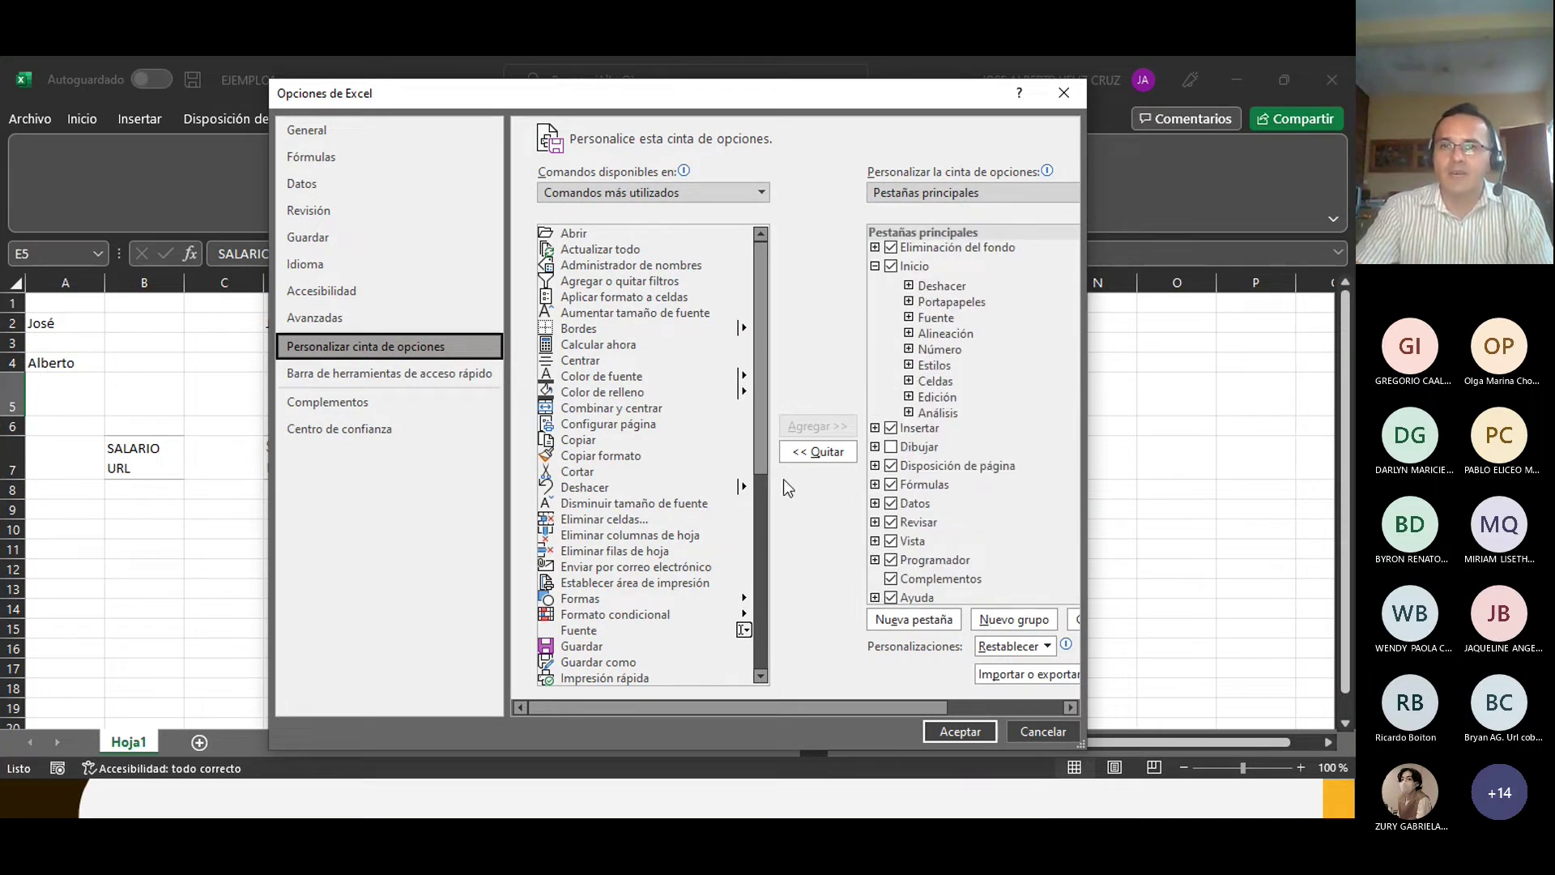
pyautogui.scroll(-2, 924, 583)
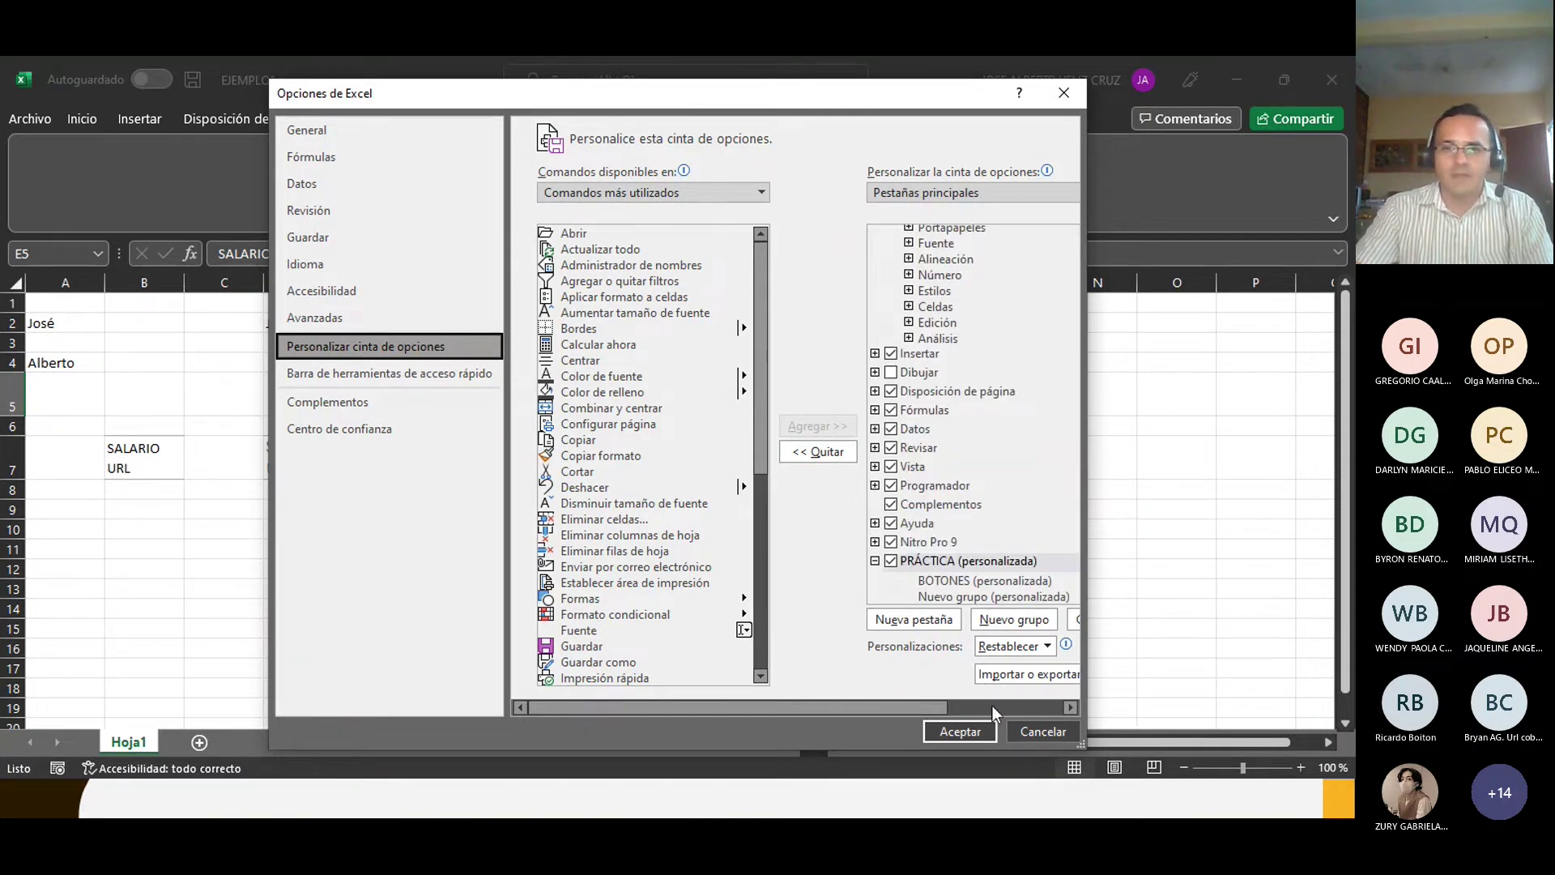
pyautogui.click(1033, 732)
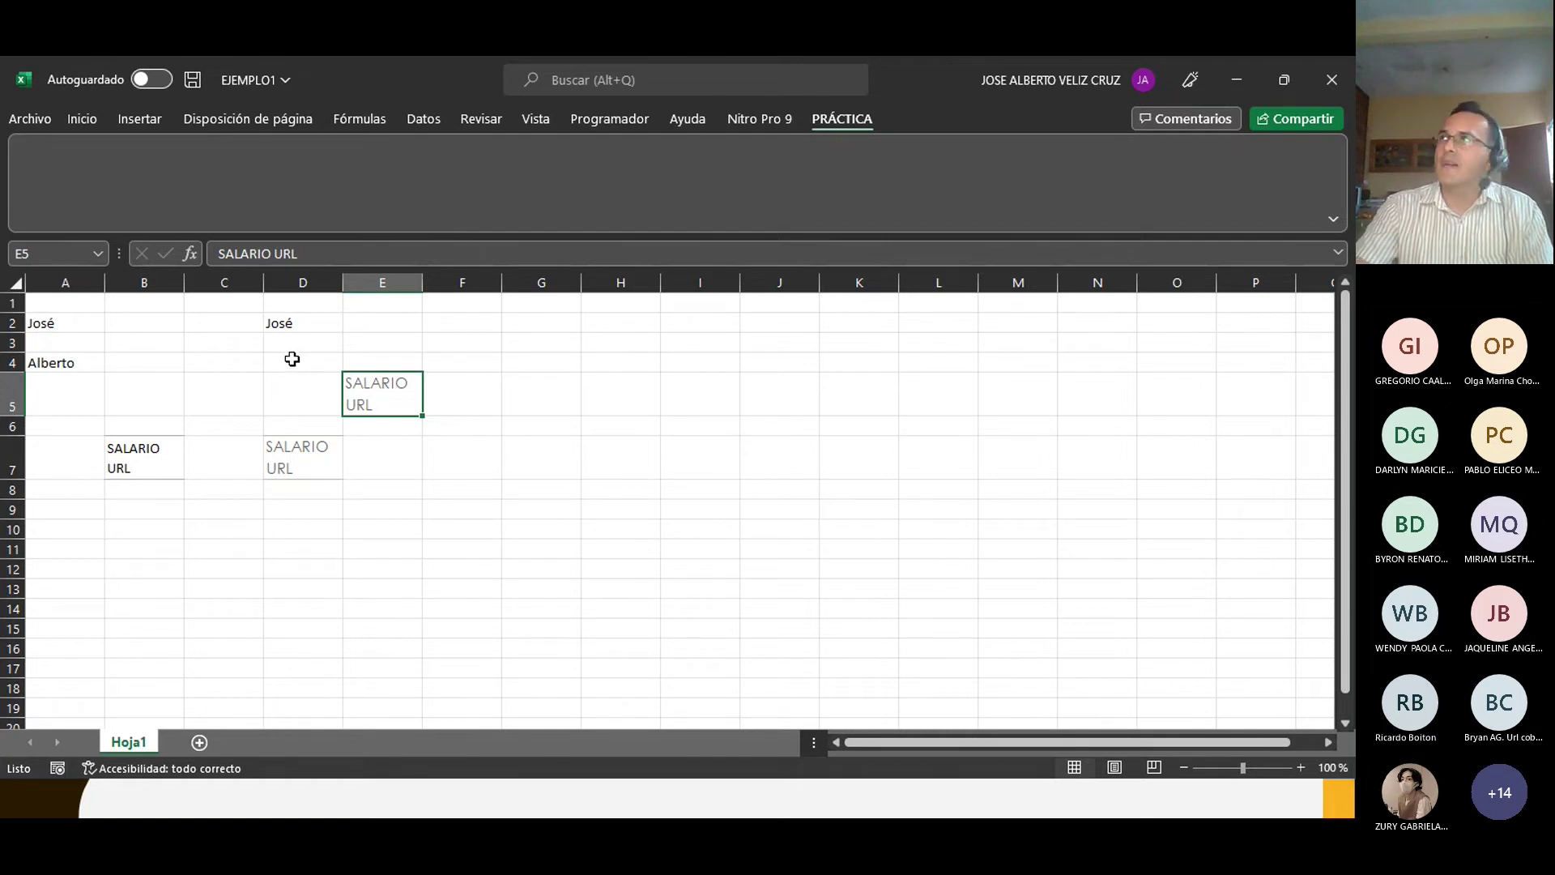
pyautogui.click(29, 122)
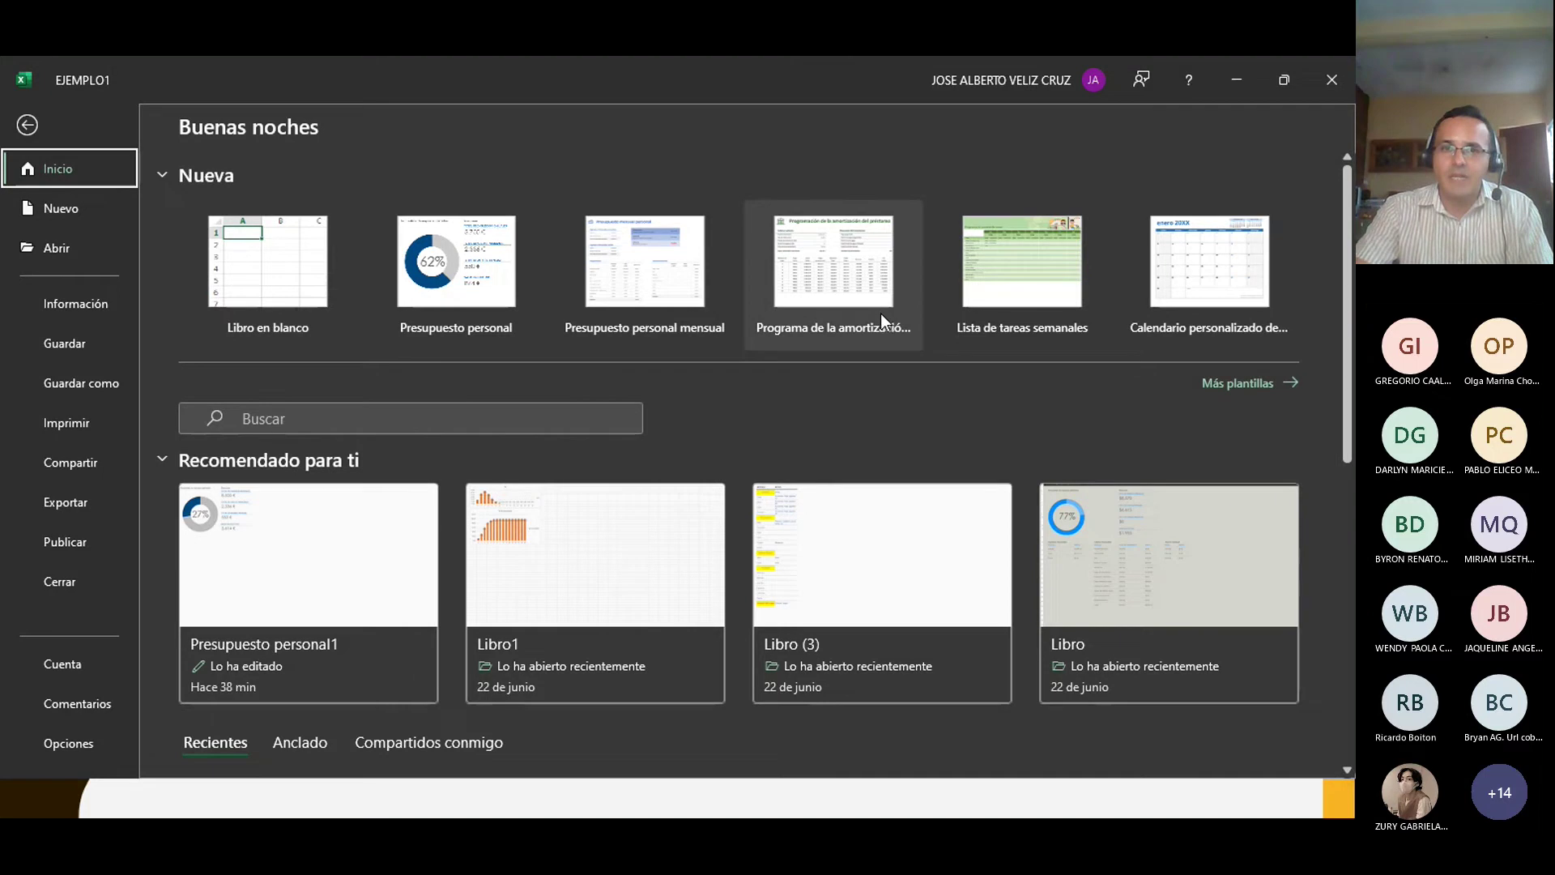
pyautogui.click(442, 429)
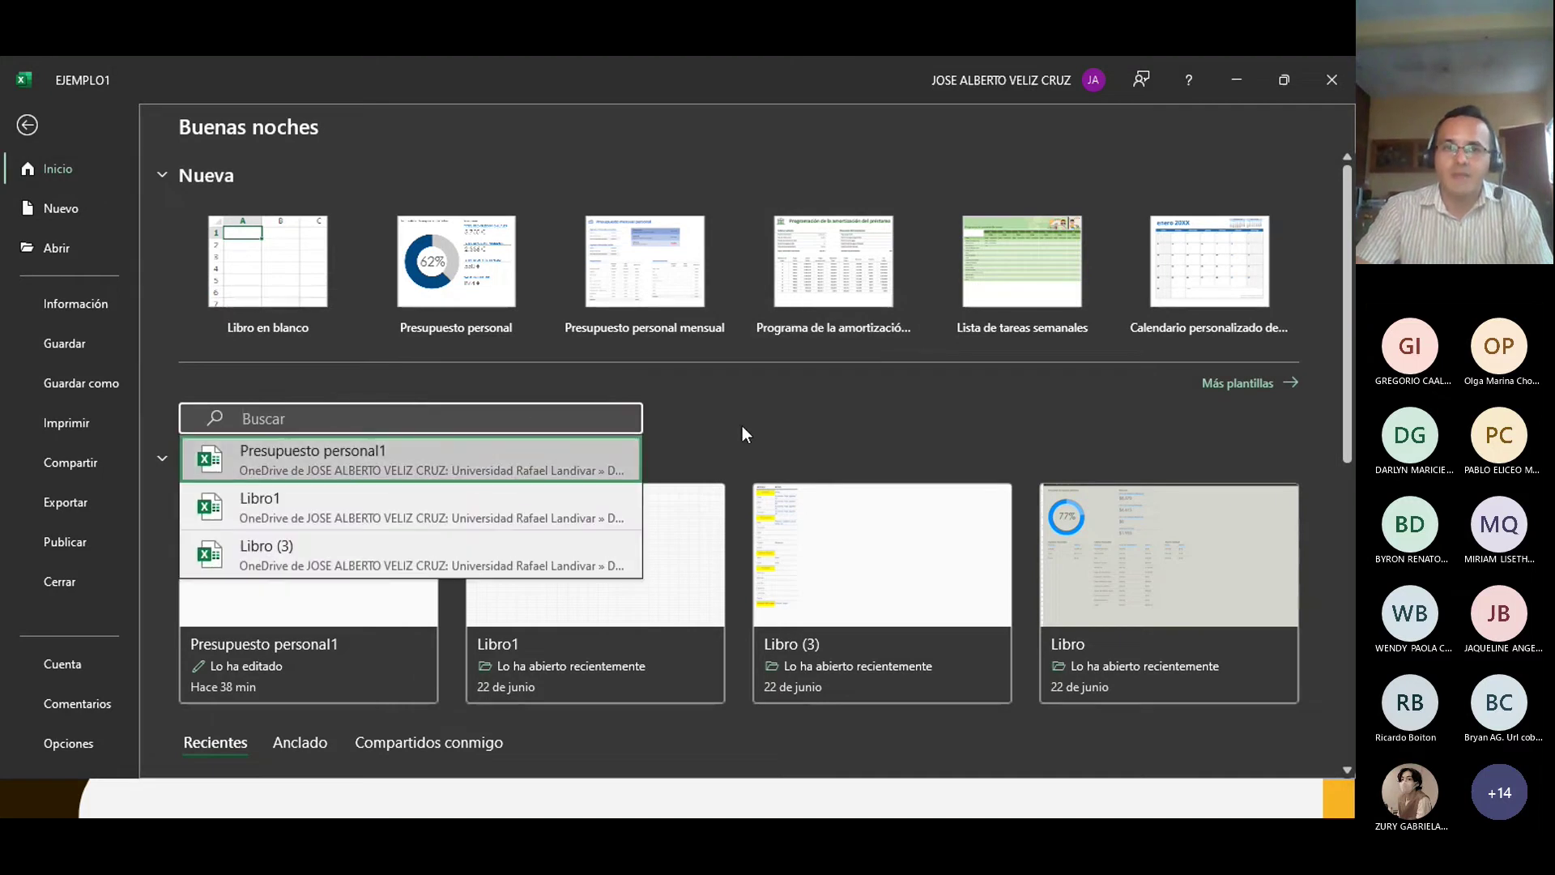
pyautogui.click(818, 431)
pyautogui.scroll(-3, 818, 442)
pyautogui.scroll(3, 814, 455)
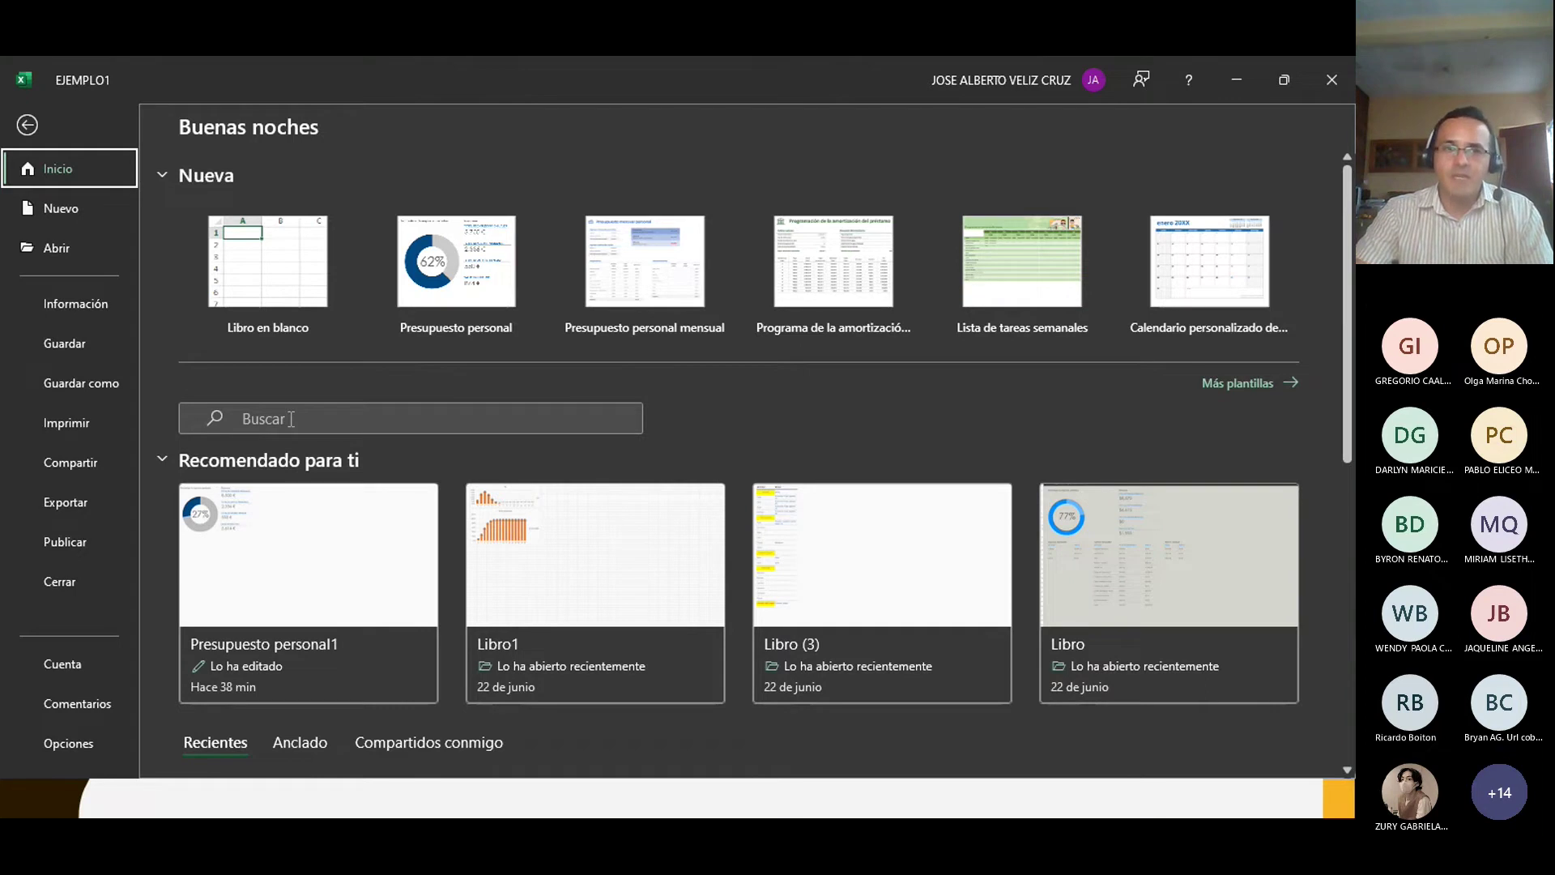
pyautogui.click(27, 128)
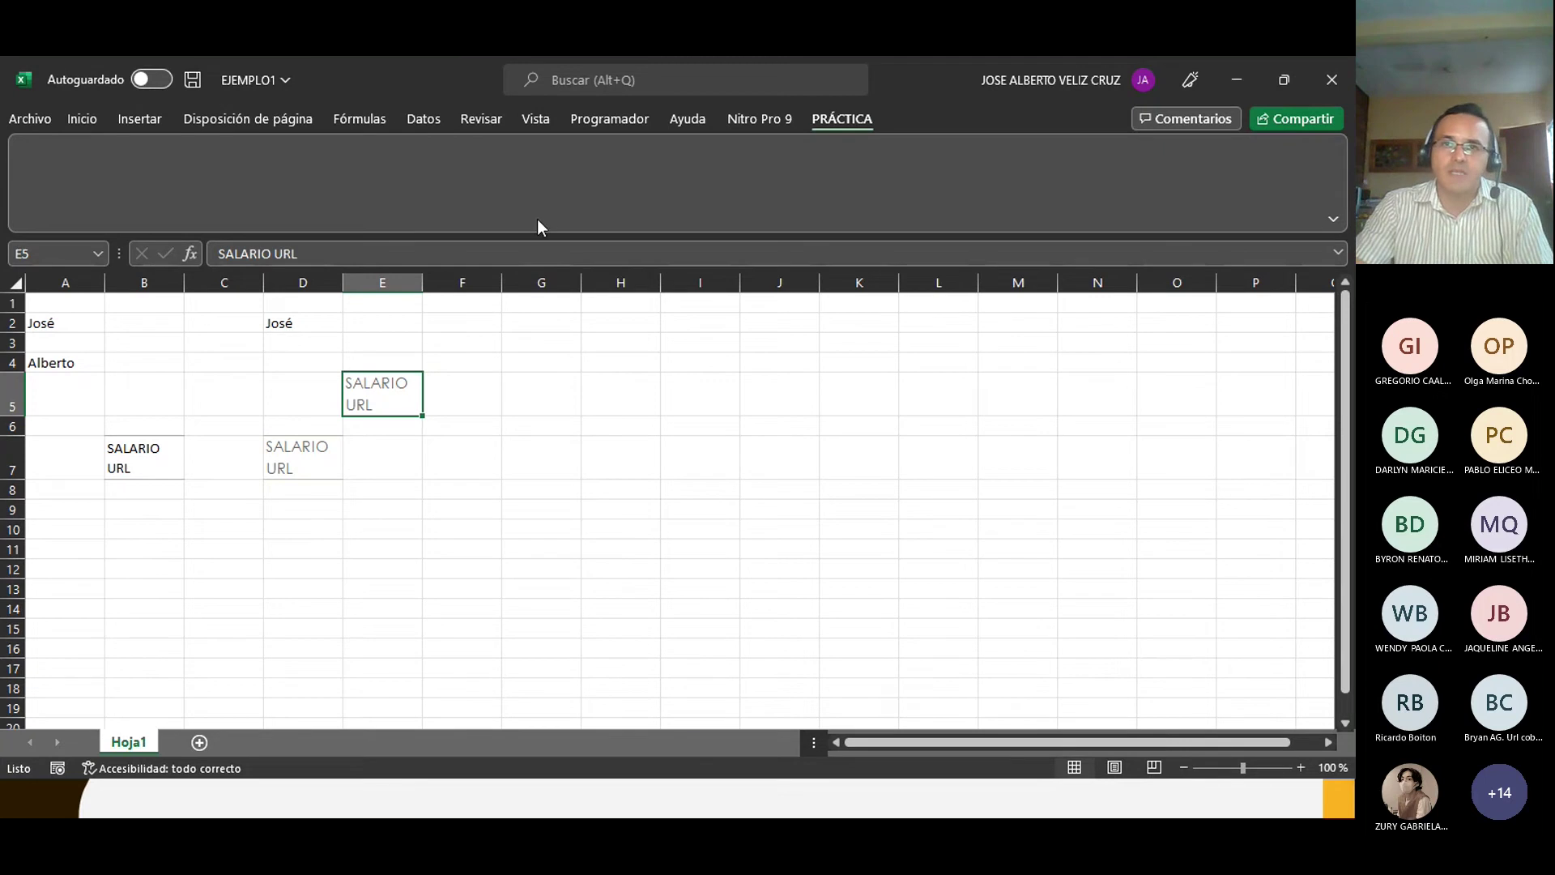
# Step: Switch back to the Inicio ribbon tab and select cells H6 and F9
pyautogui.click(82, 119)
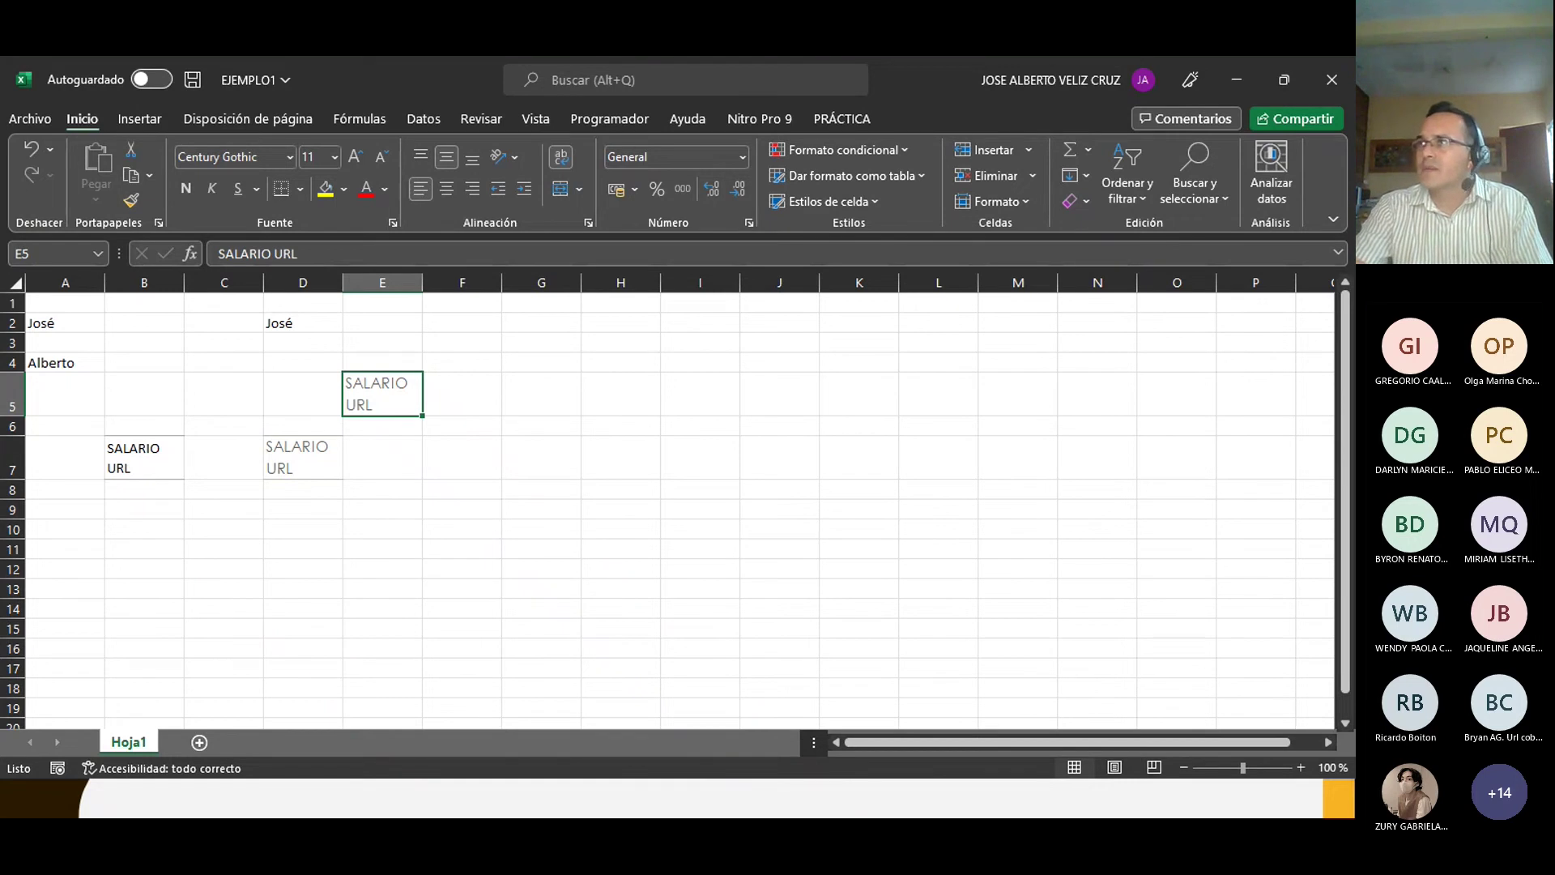
pyautogui.click(619, 428)
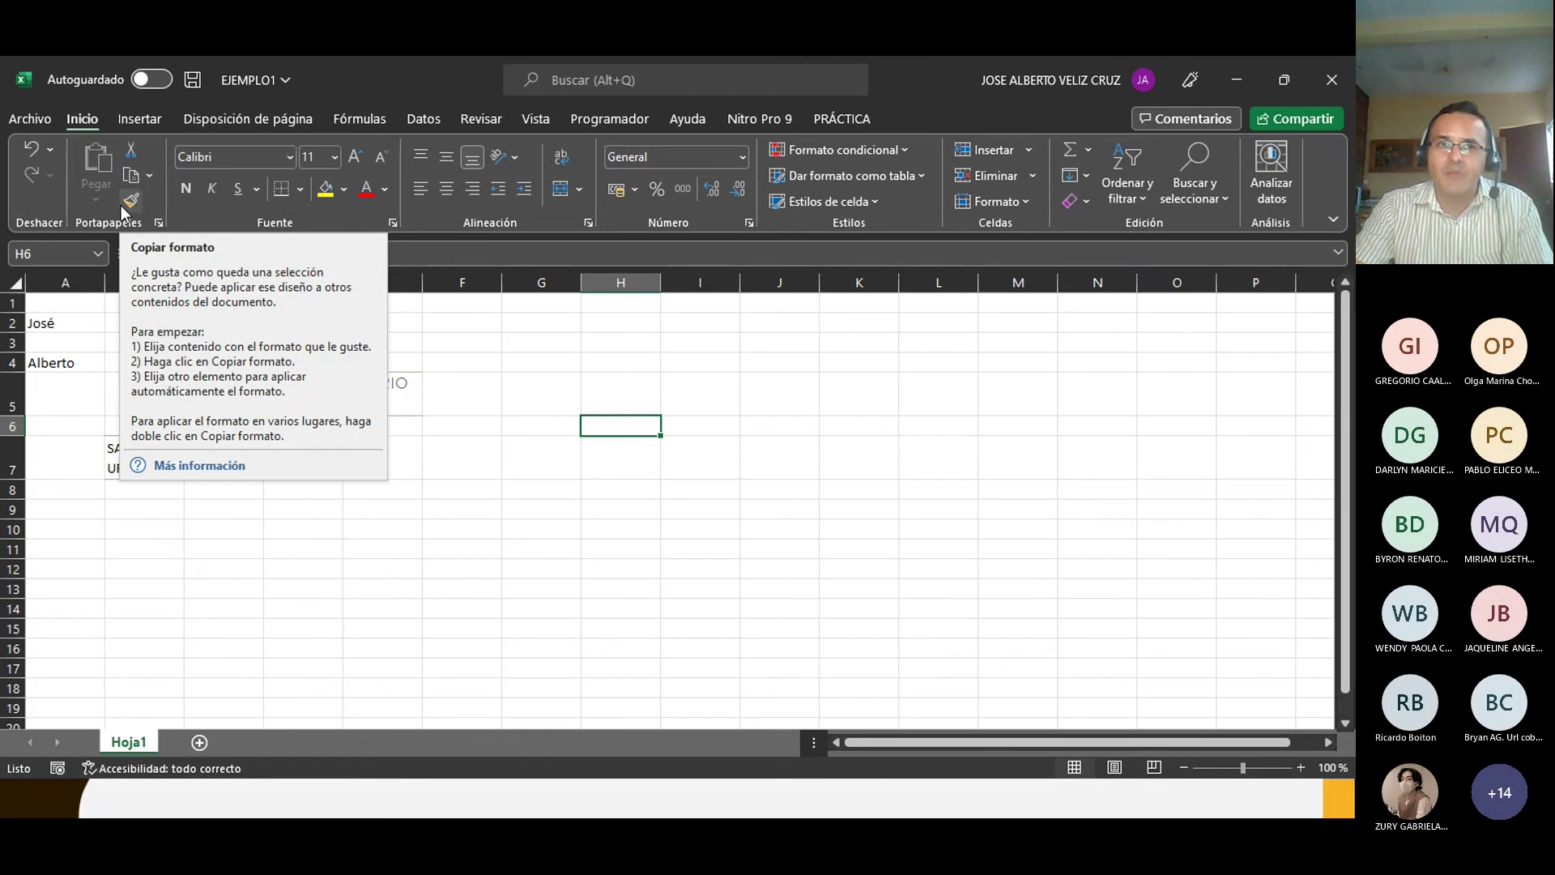
pyautogui.click(468, 509)
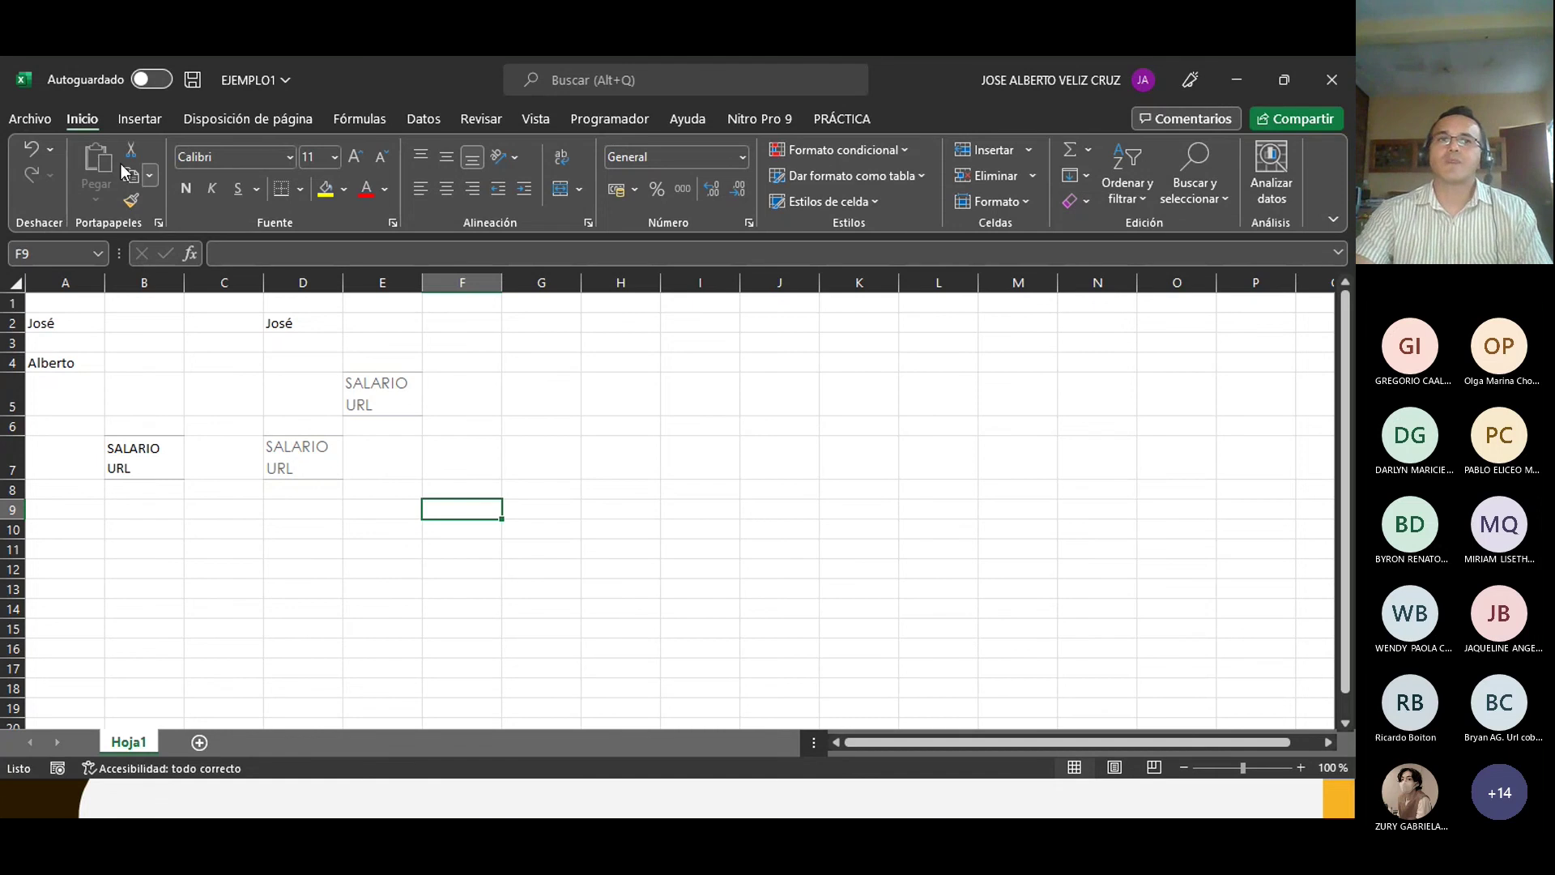
pyautogui.click(27, 120)
pyautogui.click(43, 284)
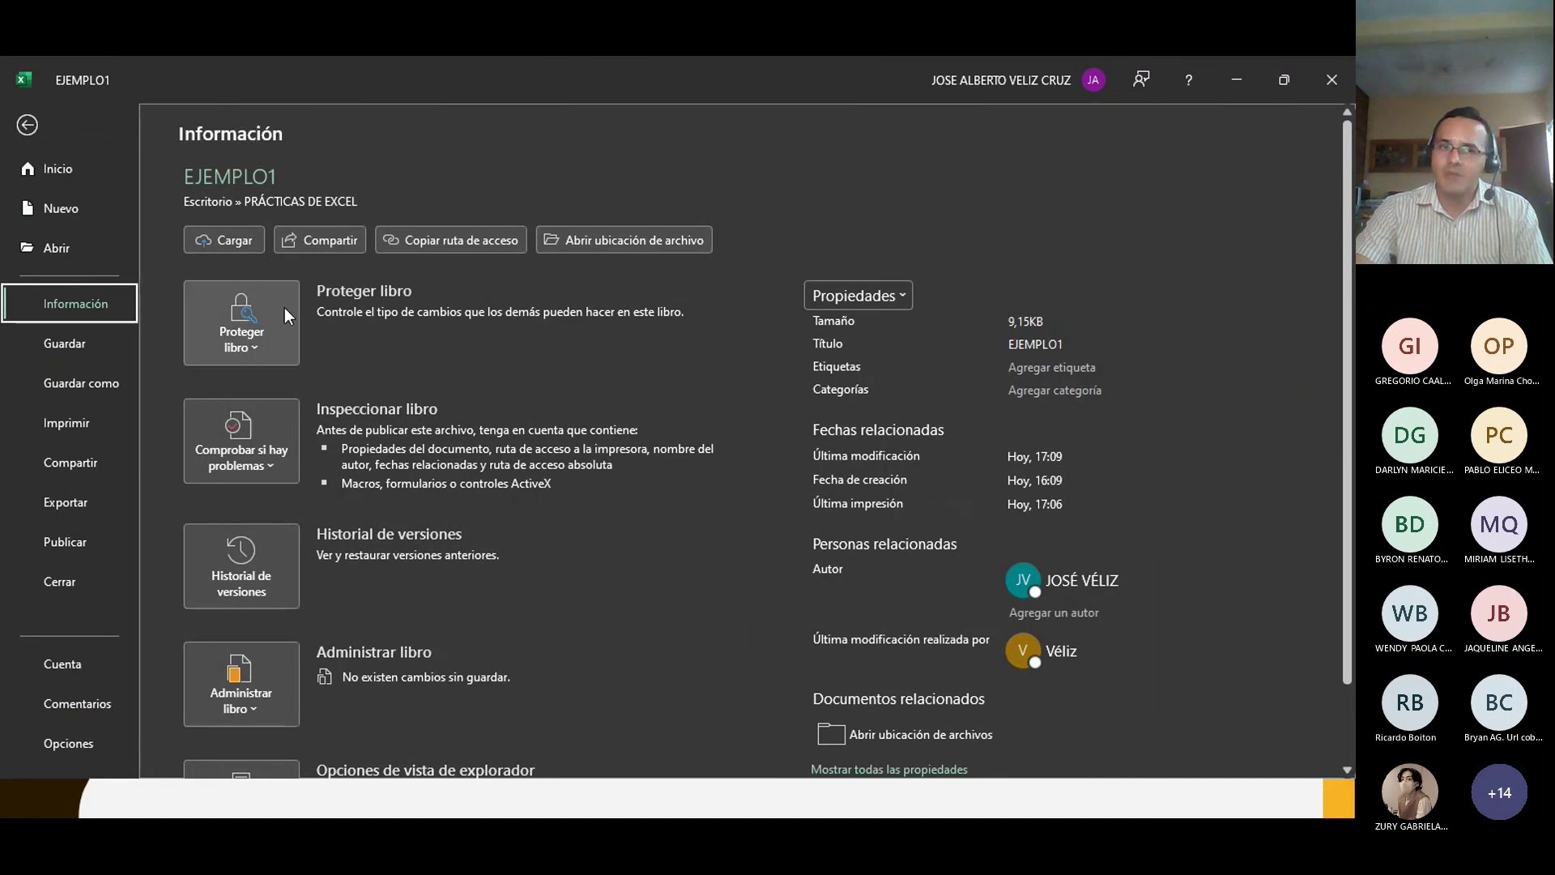
pyautogui.click(27, 125)
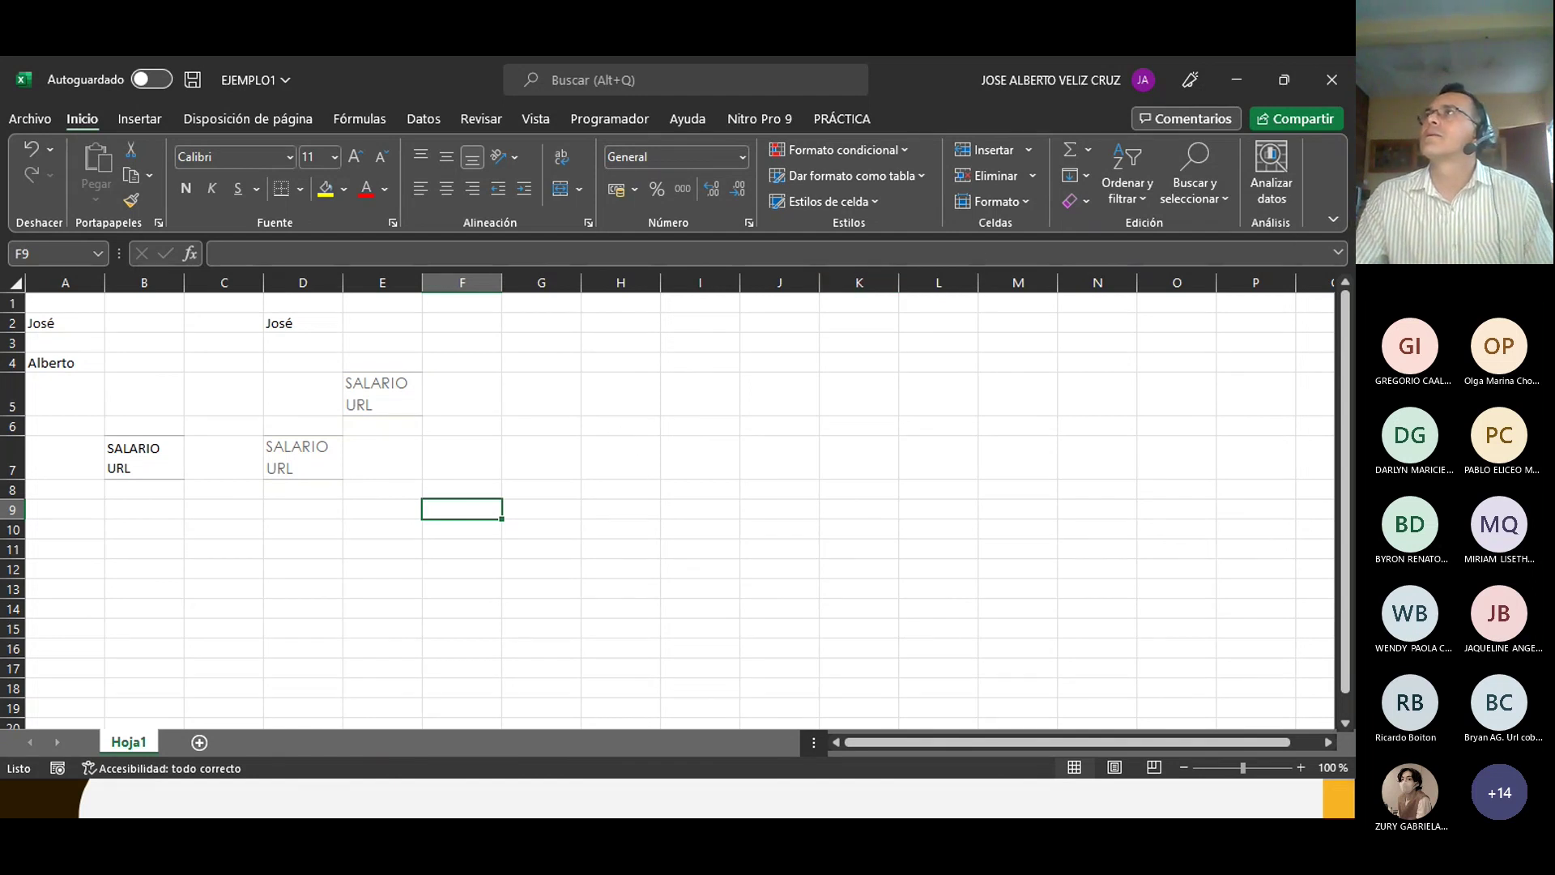
pyautogui.hotkey('alt', 'Tab')
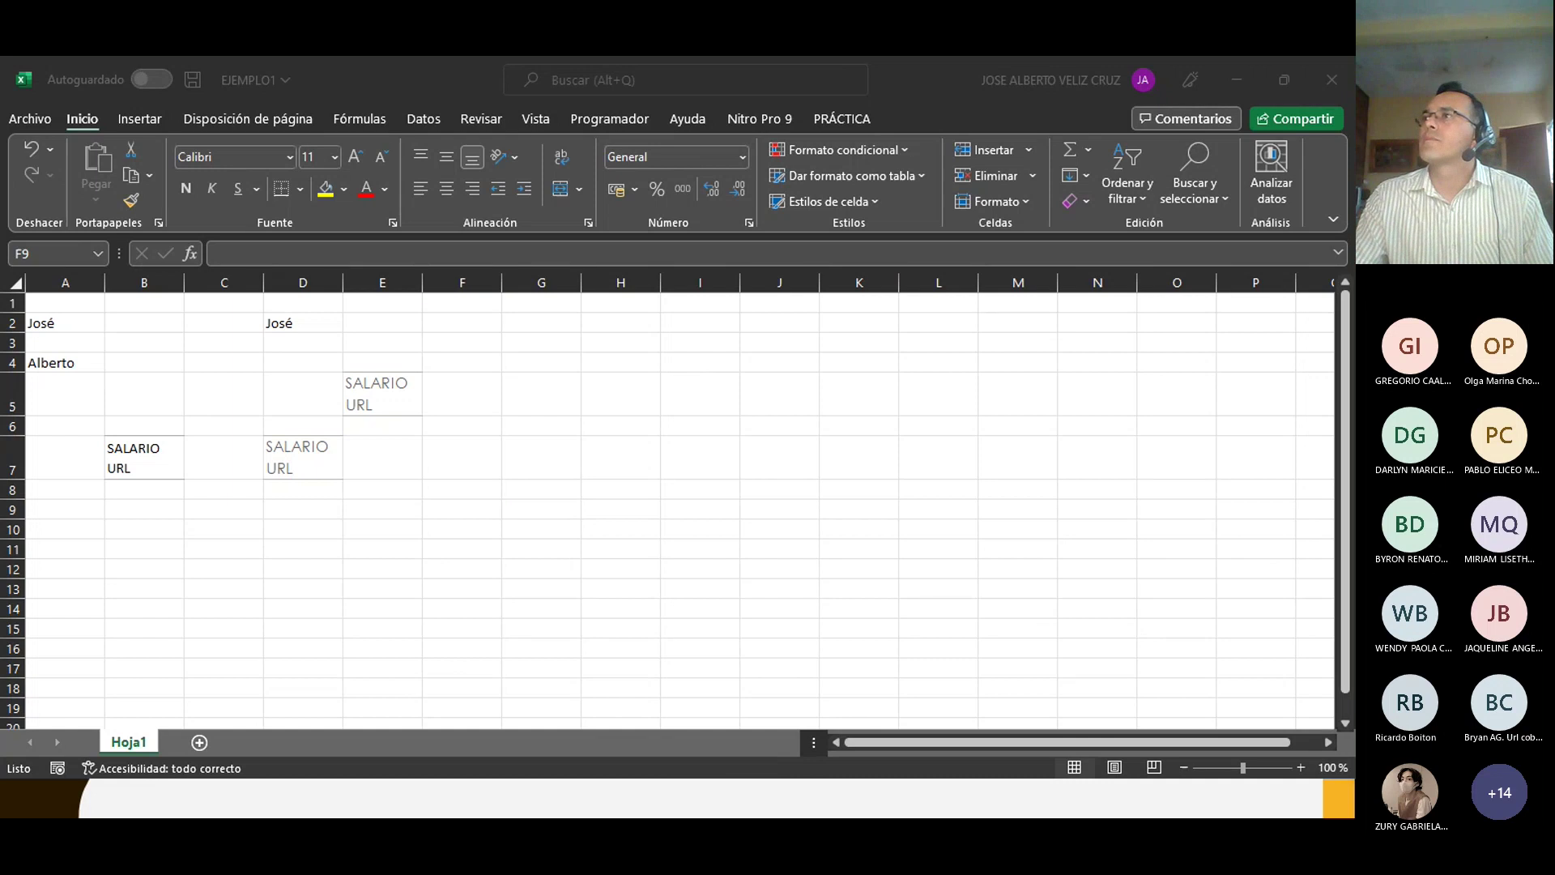